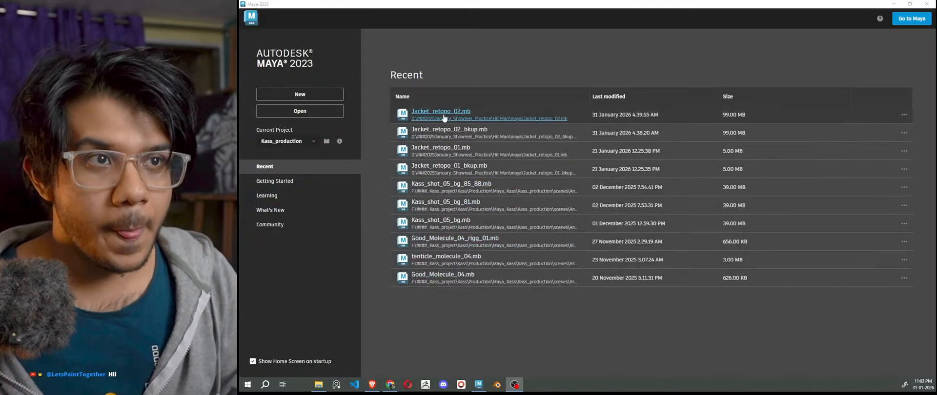
Open Jacket_retopo_02.mb from the Home screen's Recent list without saving the untitled scene.
left_click(444, 119)
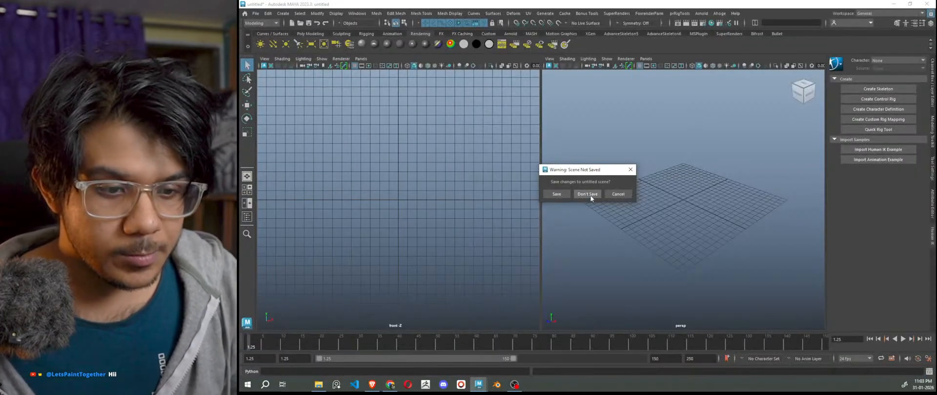
left_click(588, 194)
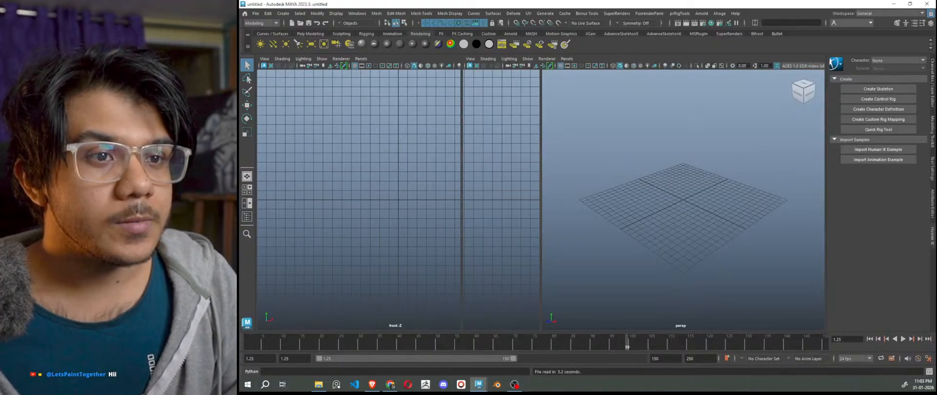
Turn on wireframe-on-shaded and zoom around the character to inspect its meshes, legs and shoes.
scroll(677, 224, "down", 6)
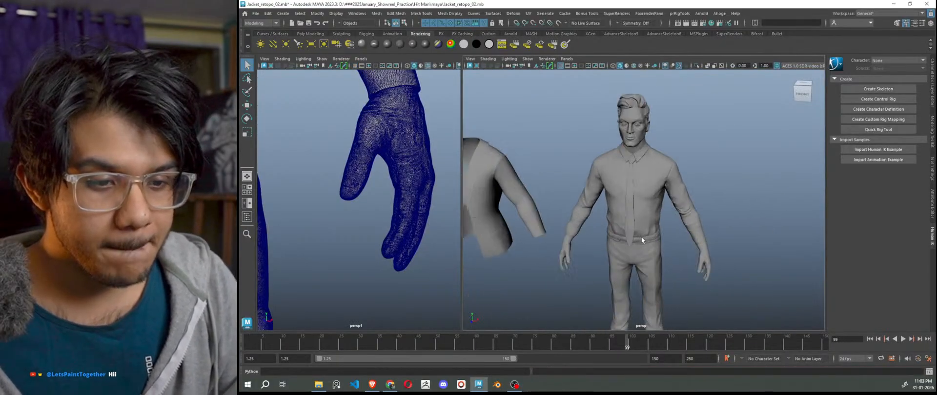
scroll(399, 218, "down", 8)
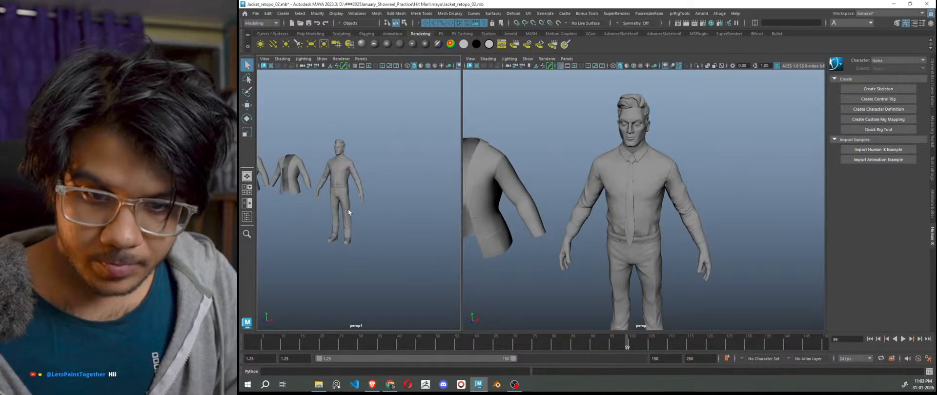
scroll(347, 209, "up", 8)
scroll(374, 218, "down", 8)
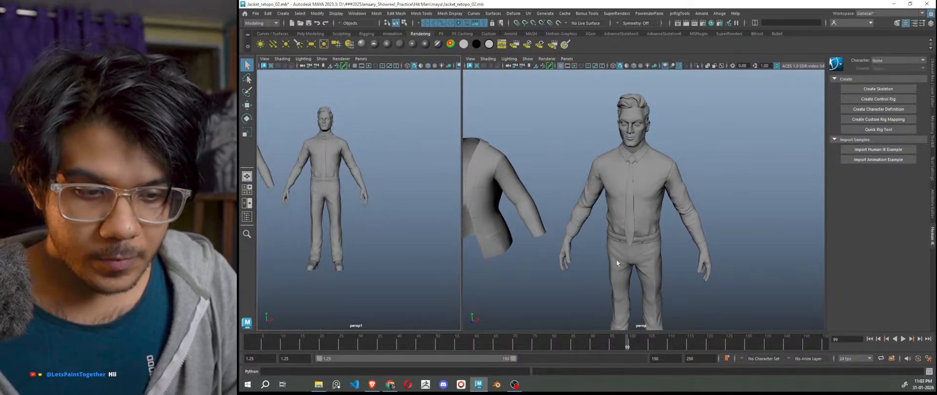
scroll(617, 263, "down", 5)
key("alt+5")
scroll(693, 256, "up", 4)
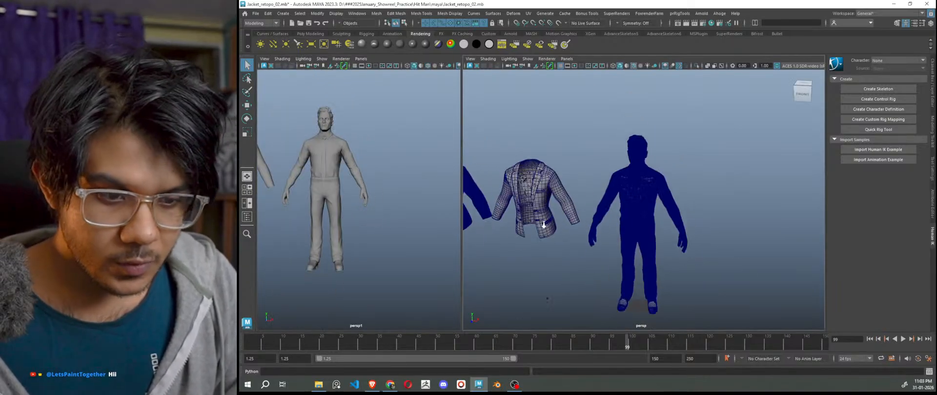
middle_click_drag(614, 320, 602, 231, "alt")
scroll(587, 254, "up", 8)
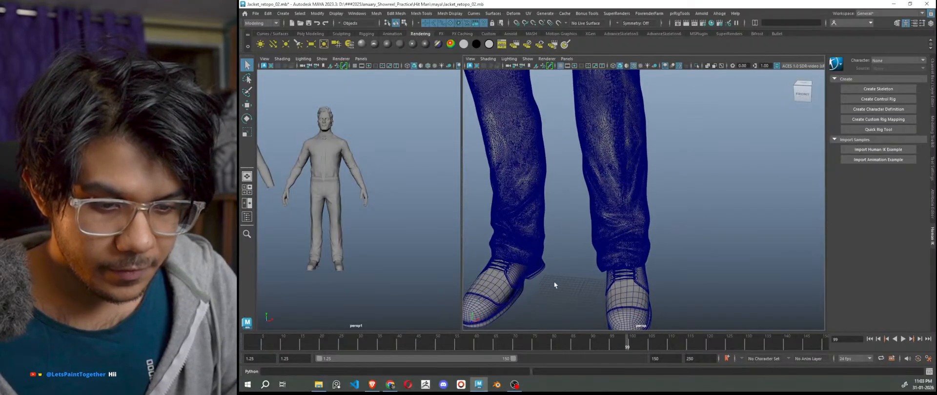
scroll(540, 259, "down", 10)
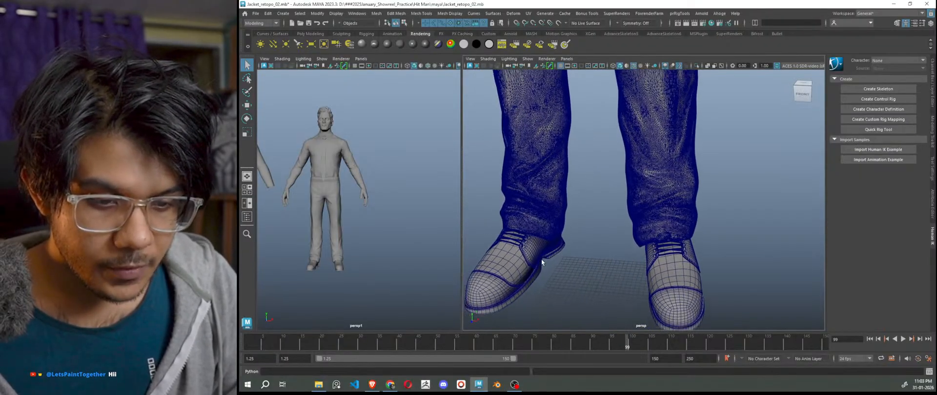
scroll(627, 237, "down", 2)
scroll(692, 159, "up", 4)
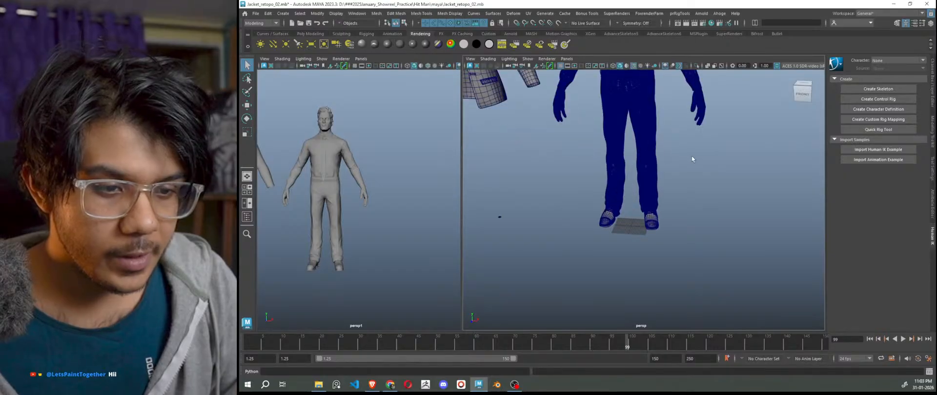
scroll(714, 214, "down", 4)
scroll(632, 203, "up", 8)
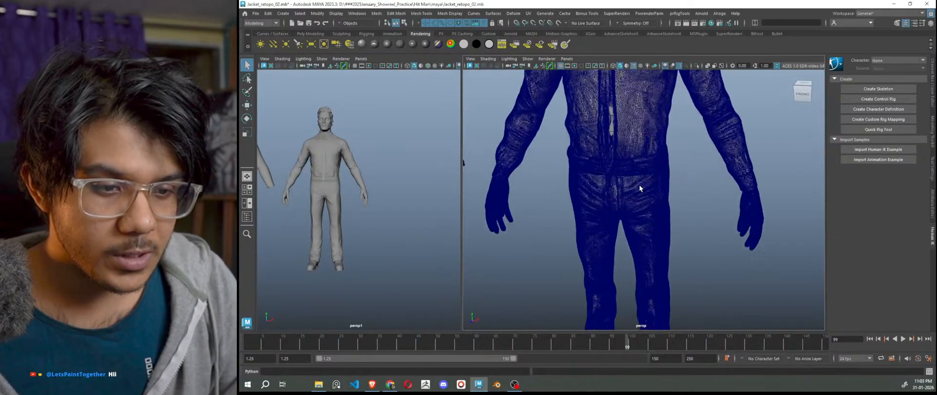
scroll(631, 202, "up", 5)
Select the tie among the shirt, trousers and polySurface18 meshes and isolate it with Ctrl+1.
left_click(615, 260)
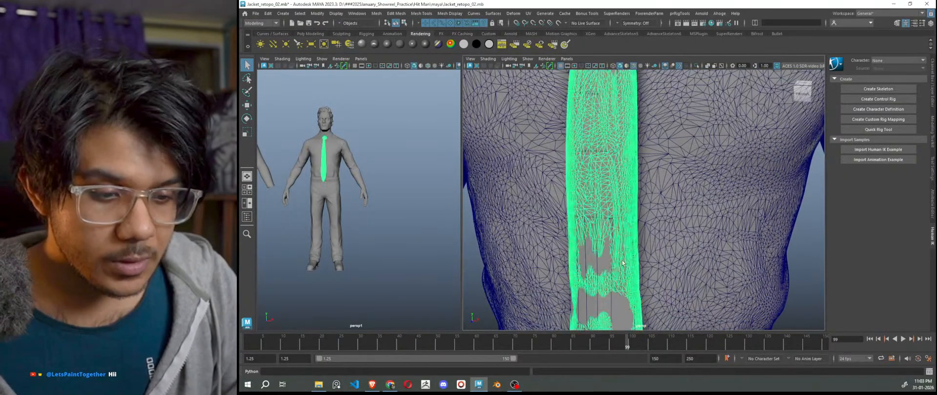
key("ctrl+z")
left_click(593, 255)
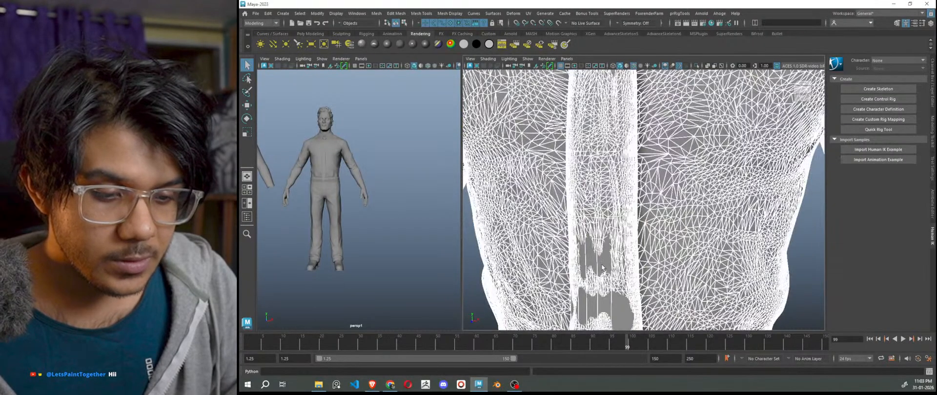
scroll(712, 239, "down", 5)
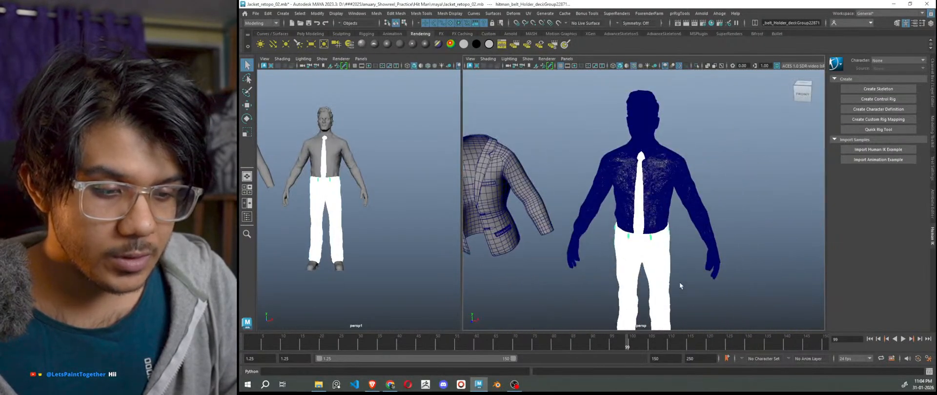
left_click_drag(647, 230, 646, 229, "shift")
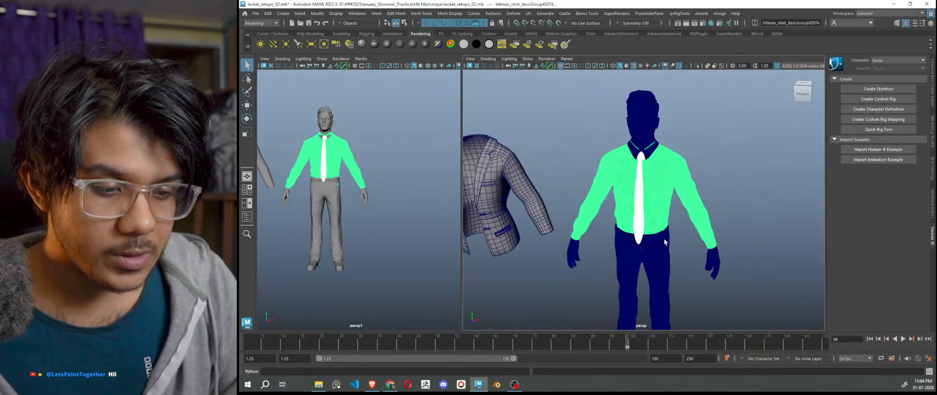
left_click(683, 189)
scroll(664, 229, "up", 5)
left_click_drag(670, 233, 722, 244, "alt")
scroll(695, 252, "down", 3)
key("ctrl+1")
Clear the selection, widen the left perspective view and reframe the character in it.
left_click(721, 244)
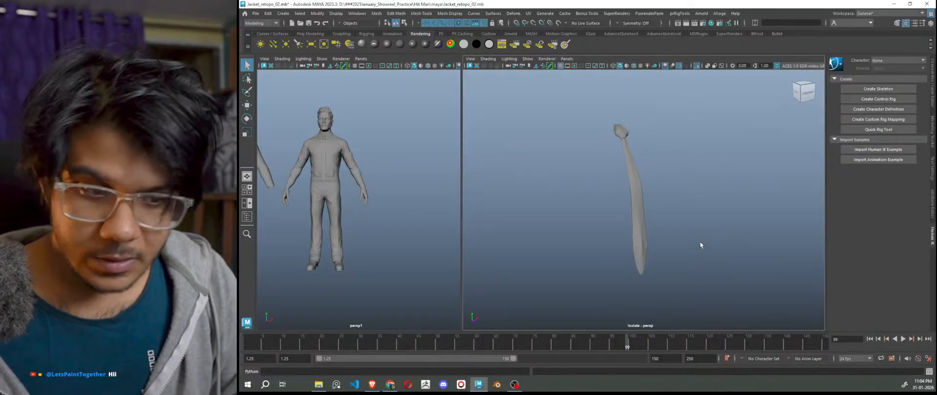
scroll(660, 226, "up", 6)
scroll(419, 185, "down", 6)
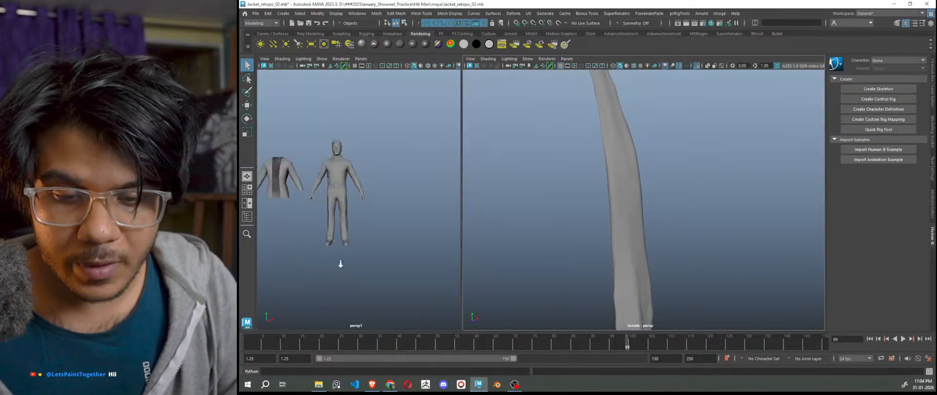
left_click_drag(460, 206, 489, 207)
scroll(348, 228, "up", 8)
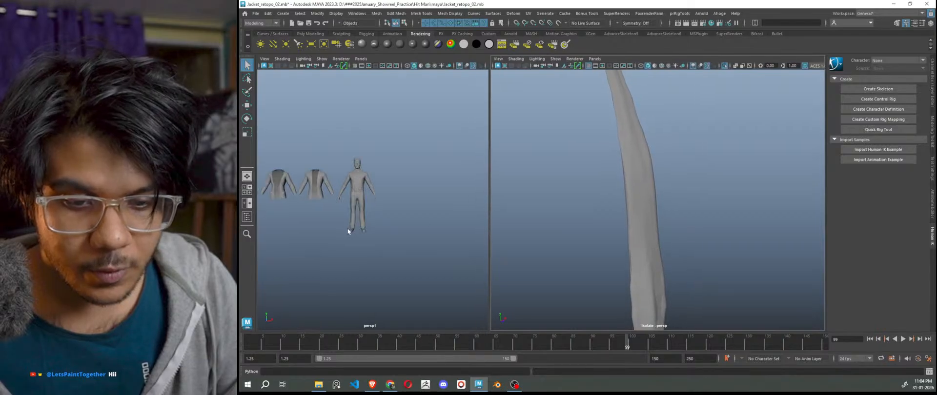
left_click_drag(385, 239, 411, 247, "alt")
scroll(411, 248, "up", 5)
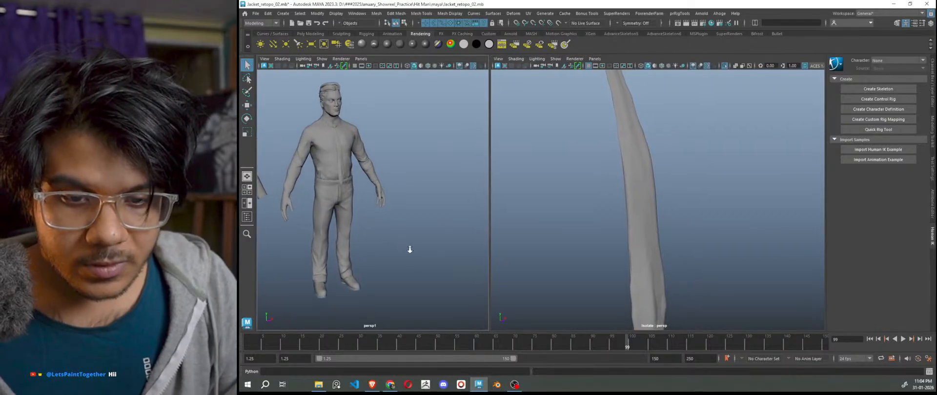
middle_click_drag(418, 249, 441, 265, "alt")
left_click_drag(441, 265, 421, 250, "alt")
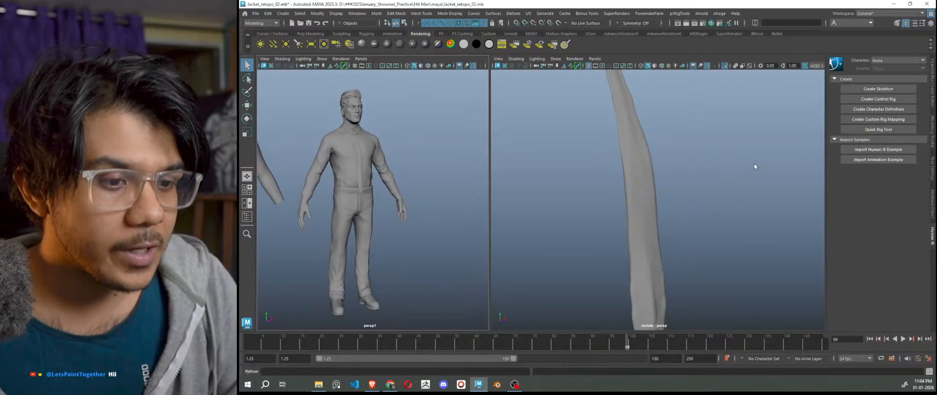
Make the high-res tie live, select polySurface18 and start Quad Draw from the Modeling Toolkit.
left_click(646, 185)
left_click(556, 24)
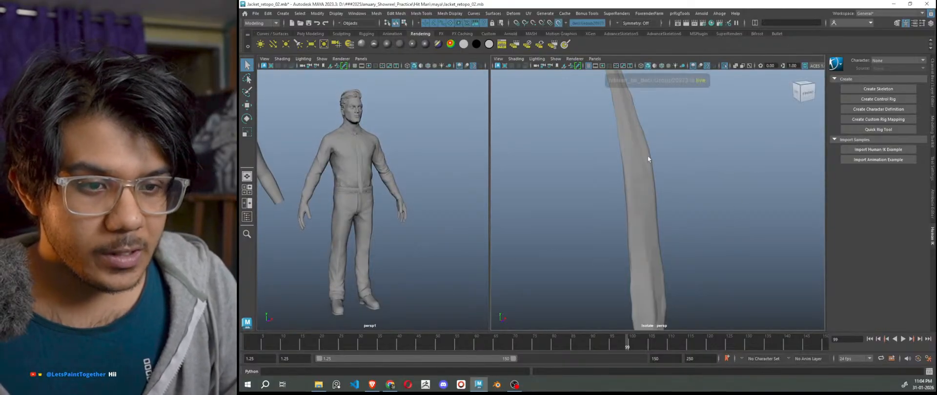
left_click(639, 188)
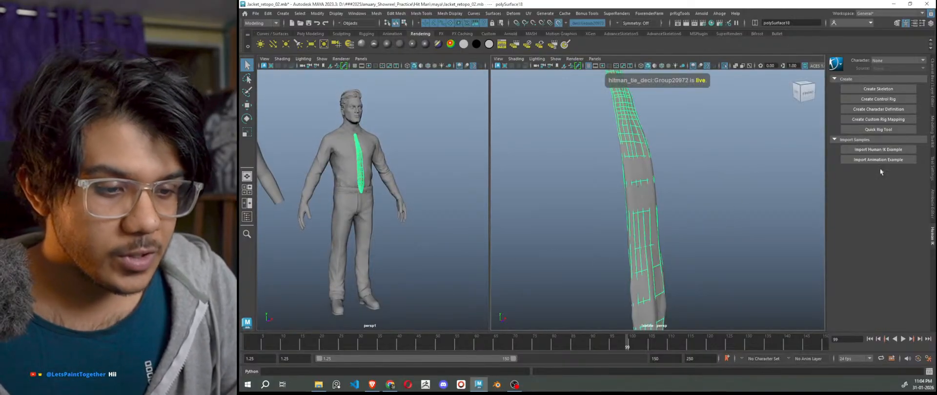
left_click(932, 132)
left_click(902, 281)
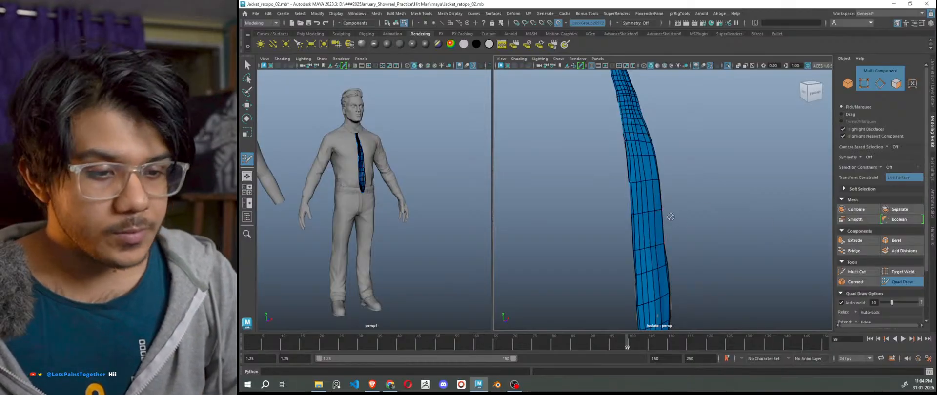
Orbit and pan the view around the tie until the grey knot faces the front.
scroll(671, 217, "down", 5)
scroll(675, 217, "up", 5)
left_click_drag(723, 210, 713, 268, "alt")
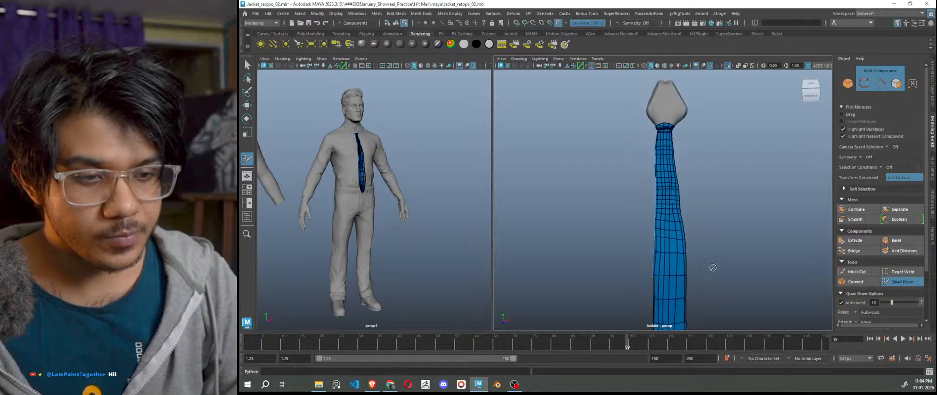
scroll(686, 215, "up", 5)
scroll(658, 197, "up", 3)
middle_click_drag(661, 165, 679, 322, "alt")
scroll(692, 209, "down", 5)
middle_click_drag(692, 209, 688, 298, "alt")
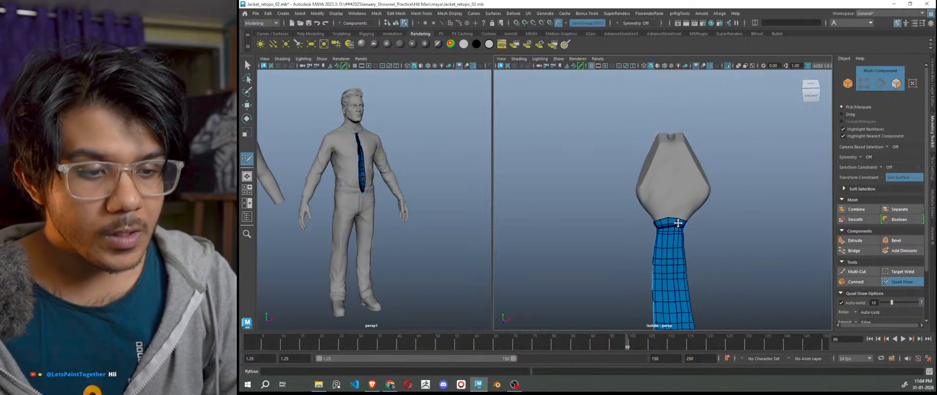
scroll(678, 222, "up", 4)
left_click_drag(678, 222, 731, 195, "alt")
scroll(742, 185, "up", 5)
middle_click_drag(790, 153, 714, 232, "alt")
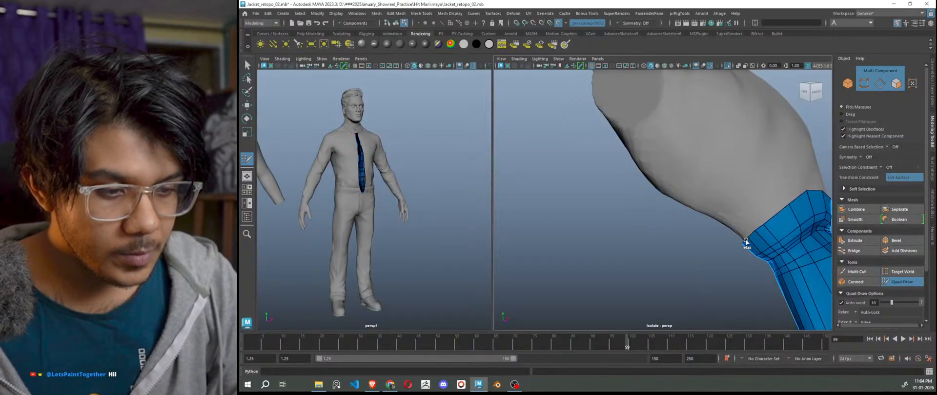
mouse_move(792, 203)
left_mouse_down("alt")
mouse_move(736, 253)
mouse_move(665, 246)
mouse_move(643, 226)
mouse_move(669, 197)
mouse_move(604, 153)
mouse_move(650, 201)
mouse_move(597, 189)
mouse_move(638, 243)
mouse_move(665, 254)
mouse_move(654, 255)
left_mouse_up("alt")
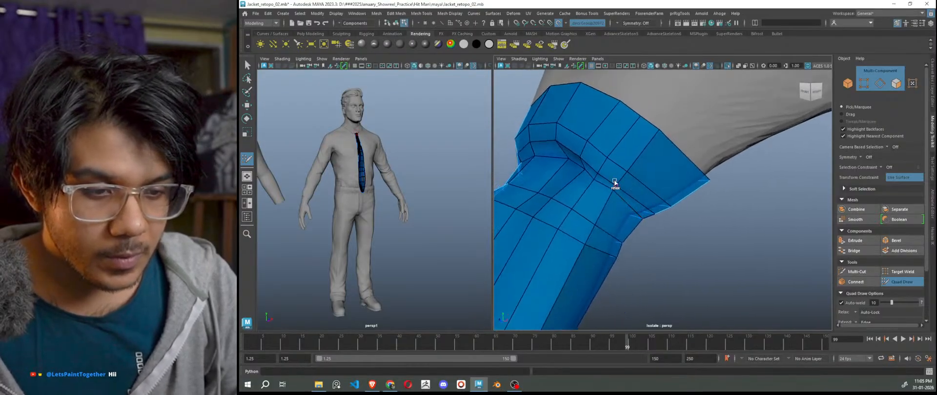
Relax the blue quads where the tie meets the knot and along the tie's lower edge loops.
mouse_move(587, 159)
left_mouse_down("shift")
mouse_move(569, 135)
mouse_move(658, 138)
mouse_move(710, 183)
mouse_move(667, 208)
mouse_move(613, 135)
left_mouse_up("shift")
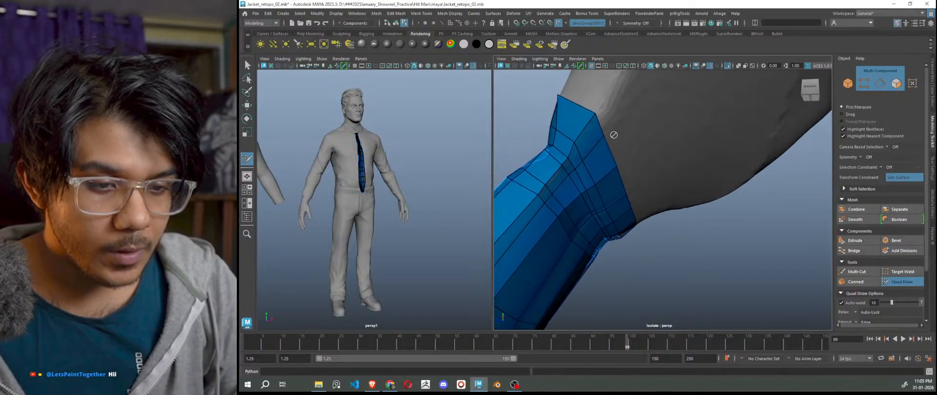
mouse_move(570, 161)
left_mouse_down("shift")
mouse_move(544, 179)
mouse_move(555, 100)
mouse_move(637, 225)
mouse_move(608, 115)
mouse_move(622, 171)
mouse_move(584, 197)
mouse_move(606, 255)
mouse_move(695, 190)
mouse_move(696, 215)
mouse_move(720, 174)
mouse_move(760, 143)
left_mouse_up("shift")
scroll(587, 194, "up", 2)
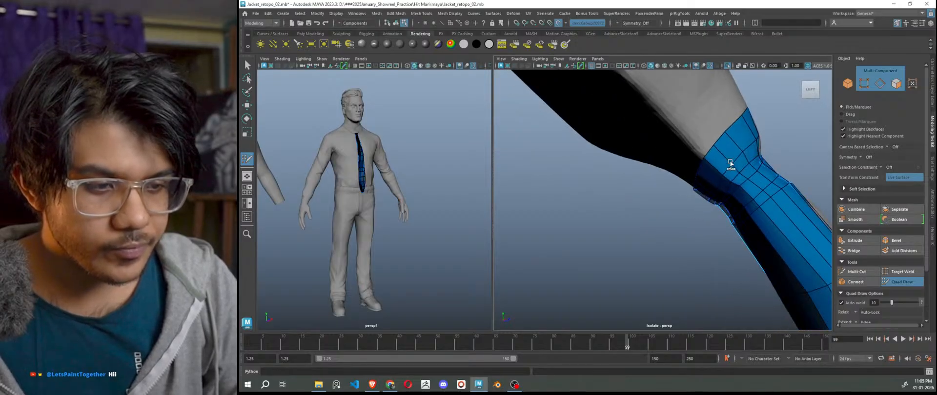
left_click_drag(730, 164, 702, 212, "alt")
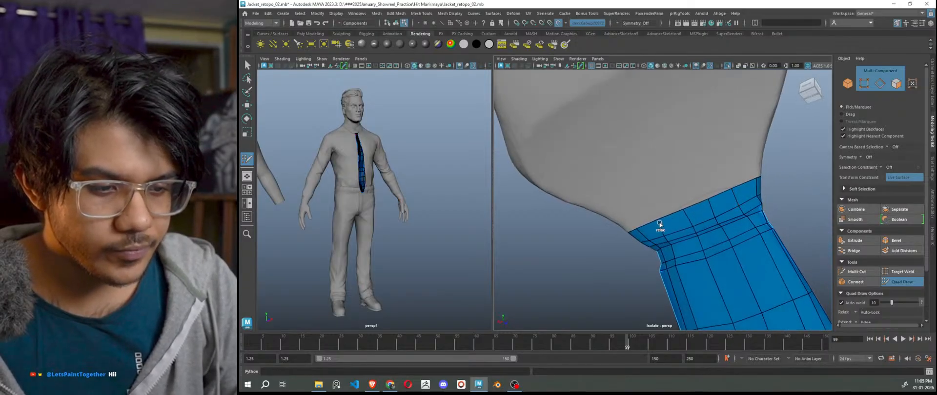
mouse_move(715, 231)
left_mouse_down("shift")
mouse_move(748, 214)
mouse_move(654, 247)
mouse_move(739, 210)
mouse_move(654, 246)
mouse_move(668, 270)
left_mouse_up("shift")
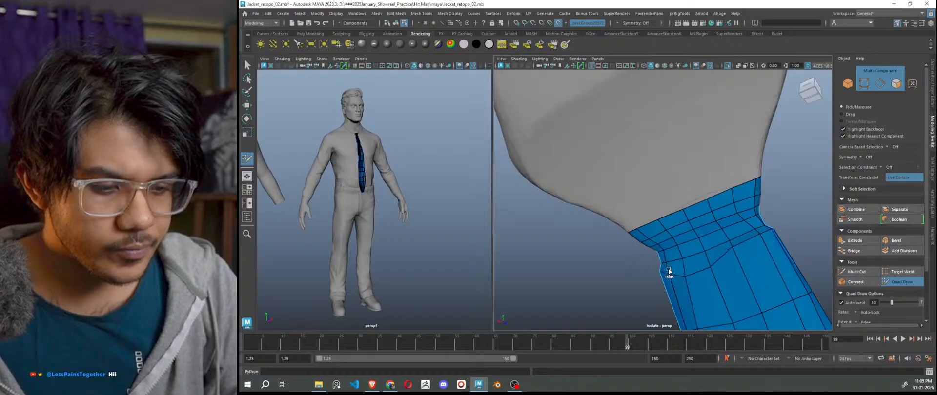
mouse_move(750, 233)
left_mouse_down("shift")
mouse_move(768, 240)
mouse_move(719, 265)
mouse_move(649, 281)
mouse_move(778, 245)
mouse_move(757, 231)
left_mouse_up("shift")
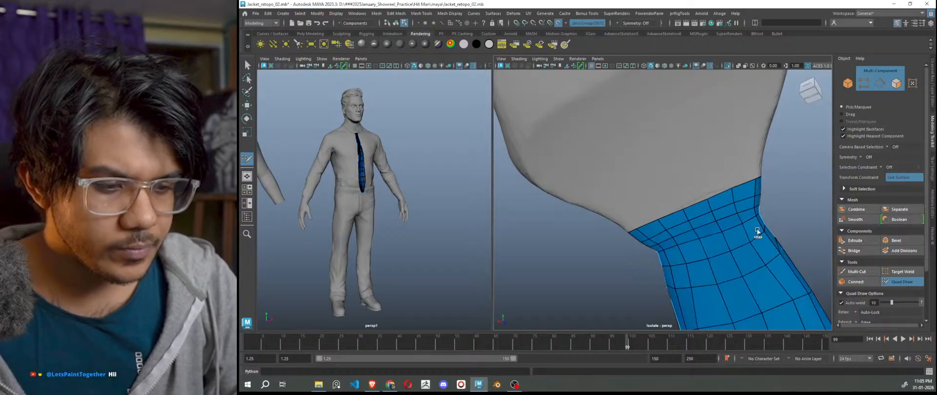
left_click_drag(765, 269, 685, 263, "alt")
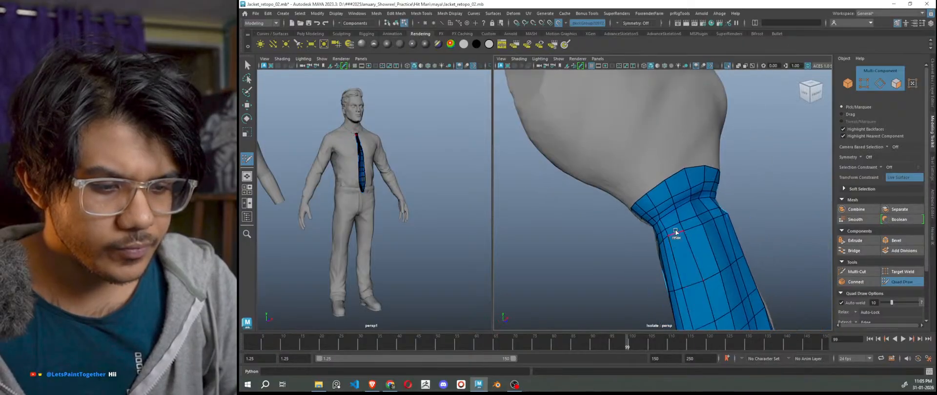
left_click_drag(730, 244, 707, 259, "alt")
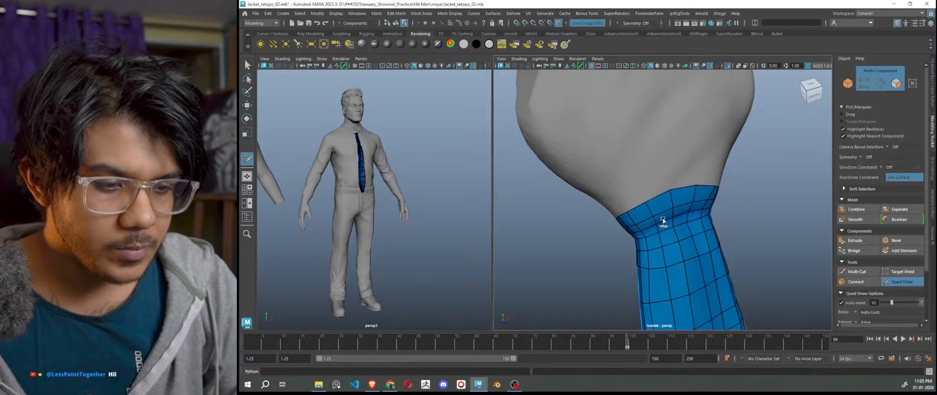
left_click_drag(651, 234, 628, 258, "alt")
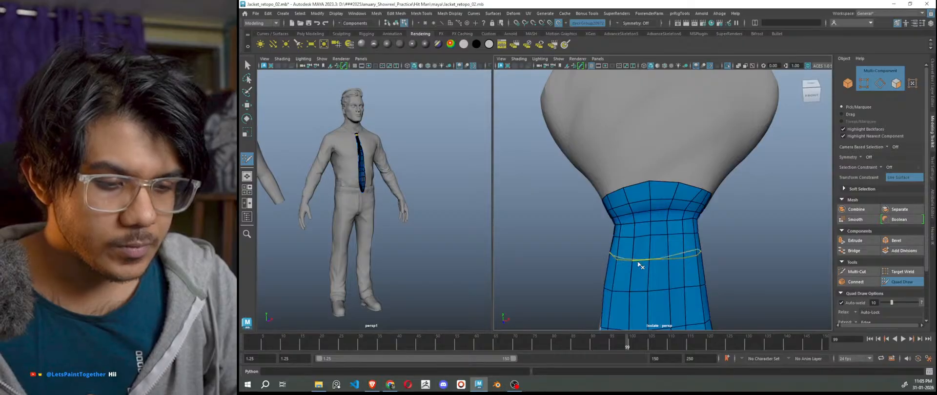
Relax the vertices of the blue mesh's lower edge loop so they are evenly spaced.
left_click_drag(686, 273, 617, 261, "alt")
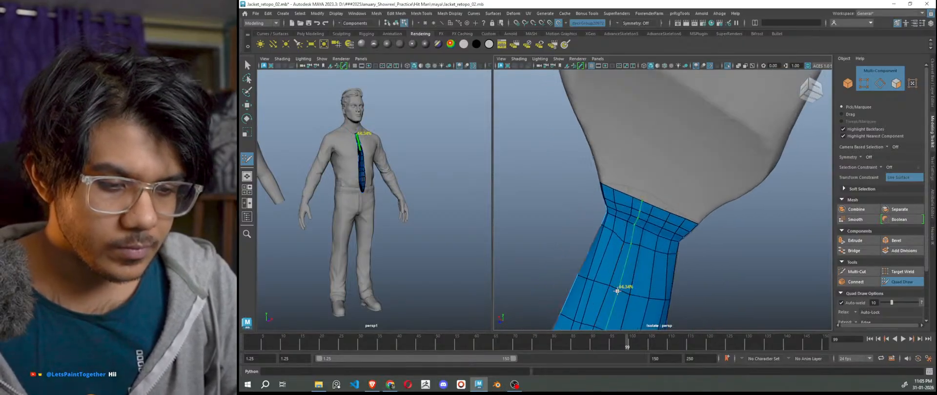
mouse_move(586, 284)
left_mouse_down("shift")
mouse_move(638, 305)
mouse_move(612, 296)
mouse_move(665, 301)
mouse_move(718, 261)
mouse_move(628, 255)
left_mouse_up("shift")
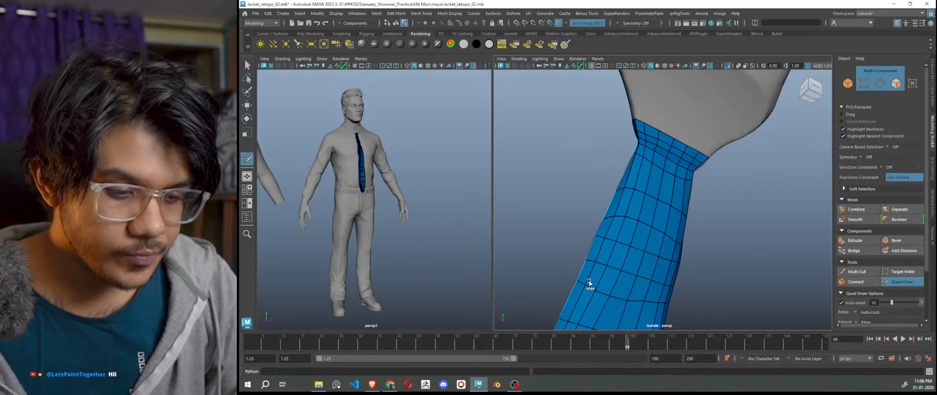
left_click_drag(685, 237, 758, 296, "alt")
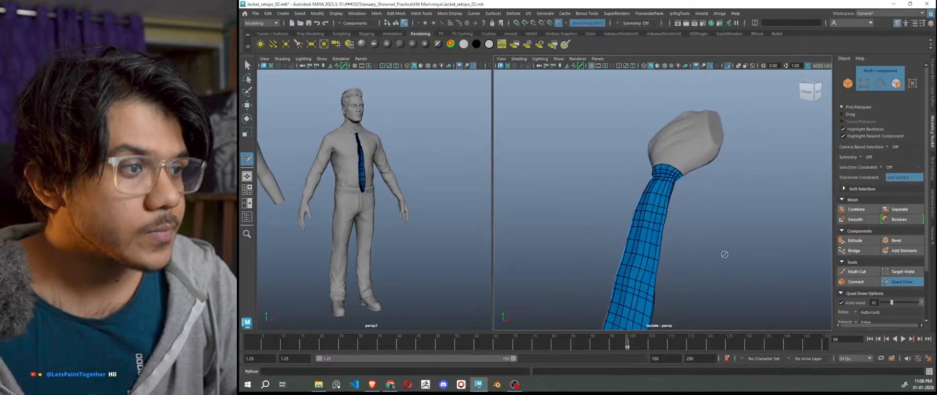
right_click_drag(725, 255, 766, 209, "alt")
left_click_drag(767, 208, 787, 228, "alt")
Pan, orbit and zoom until the whole grey knot is framed from the front.
scroll(751, 215, "down", 4)
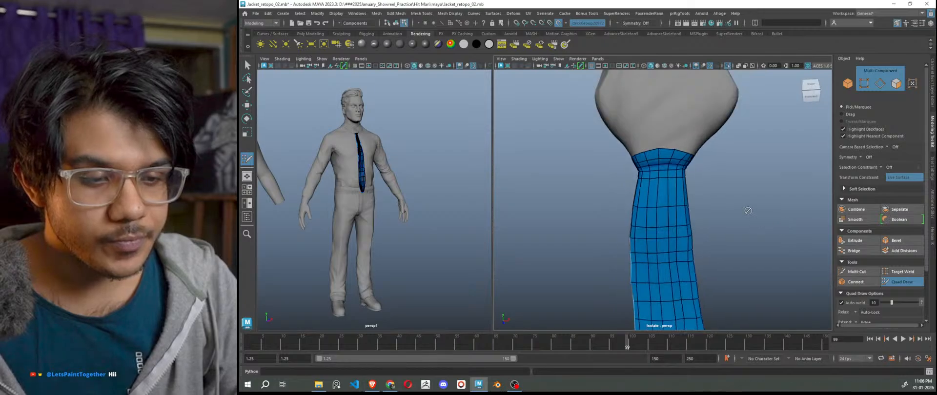
middle_click_drag(749, 210, 765, 267, "alt")
scroll(717, 243, "up", 6)
middle_click_drag(706, 246, 686, 152, "alt")
scroll(655, 205, "up", 7)
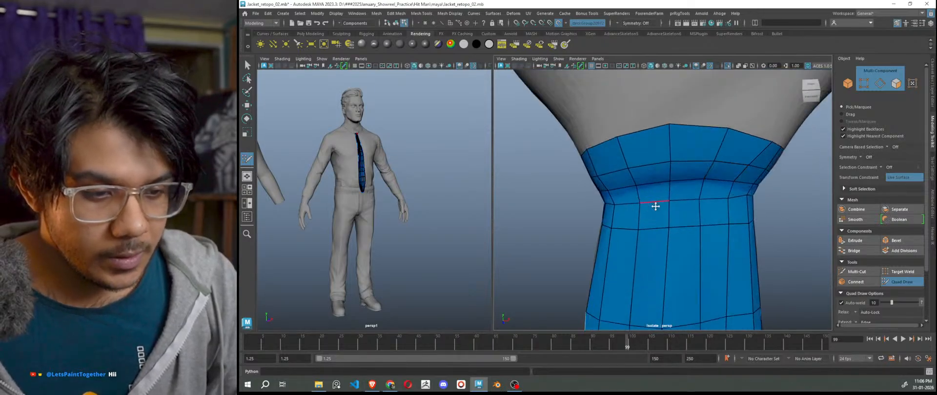
mouse_move(654, 204)
left_mouse_down("alt")
mouse_move(779, 168)
mouse_move(727, 183)
left_mouse_up("alt")
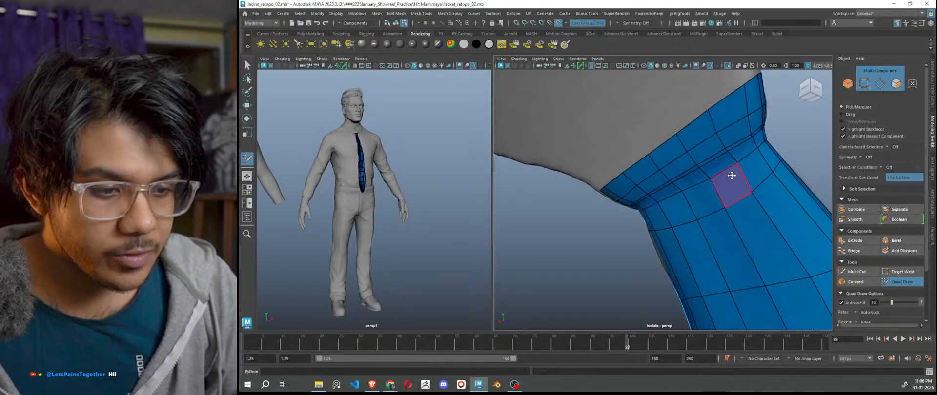
left_click_drag(731, 209, 642, 243, "alt")
scroll(653, 204, "up", 3)
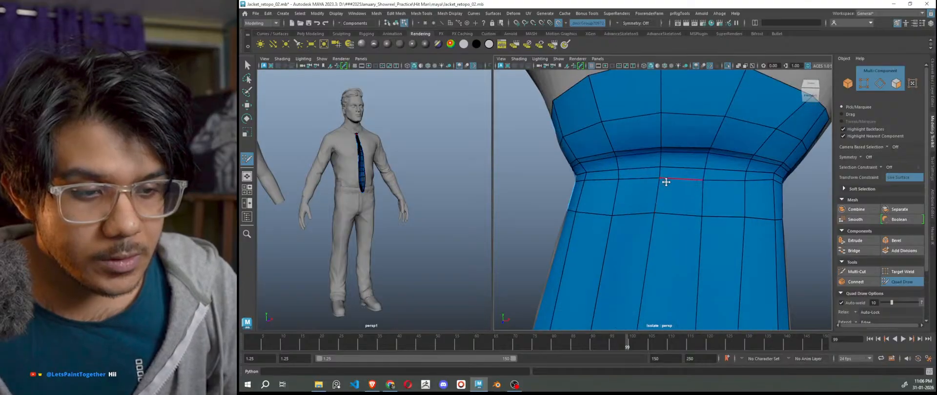
middle_click_drag(665, 182, 654, 247, "alt")
scroll(654, 246, "down", 5)
middle_click_drag(669, 219, 668, 286, "alt")
scroll(666, 278, "down", 3)
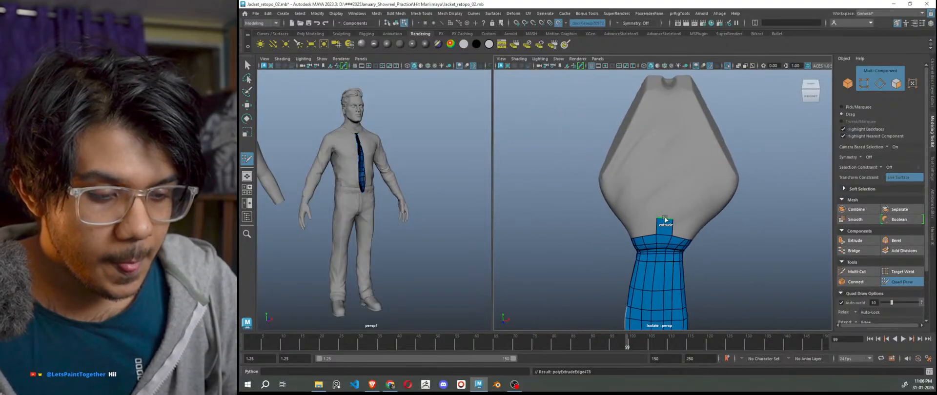
Extrude the blue strip's top edge twice up the front of the tie knot.
mouse_move(666, 196)
left_mouse_down()
mouse_move(670, 93)
mouse_move(672, 196)
left_mouse_up()
scroll(672, 101, "down", 5)
scroll(672, 195, "up", 4)
middle_click_drag(672, 195, 664, 287, "alt")
scroll(664, 290, "up", 4)
scroll(669, 294, "down", 3)
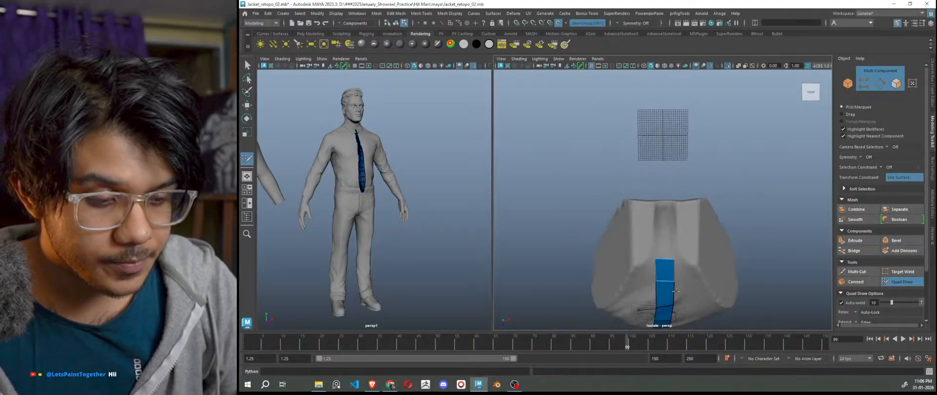
left_click_drag(663, 261, 666, 225)
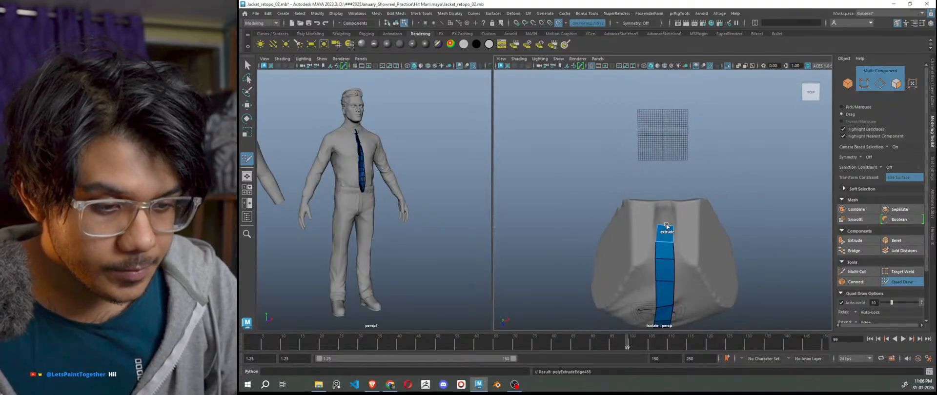
scroll(667, 200, "down", 4)
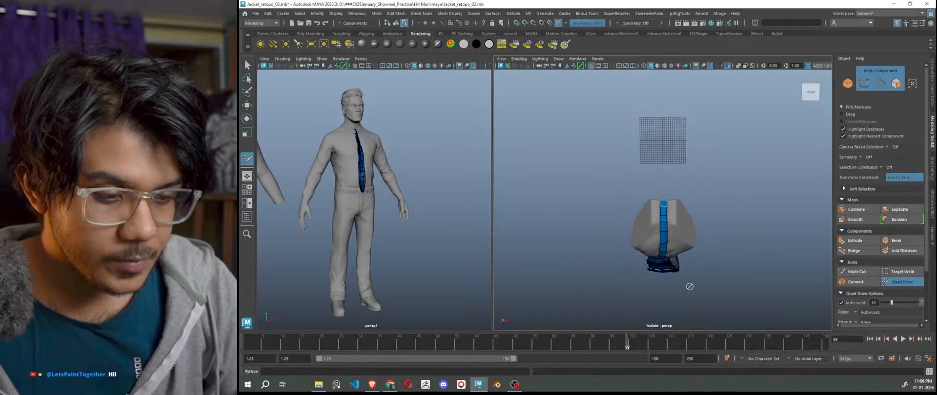
left_click_drag(683, 303, 693, 243, "alt")
scroll(662, 244, "up", 3)
scroll(631, 254, "up", 3)
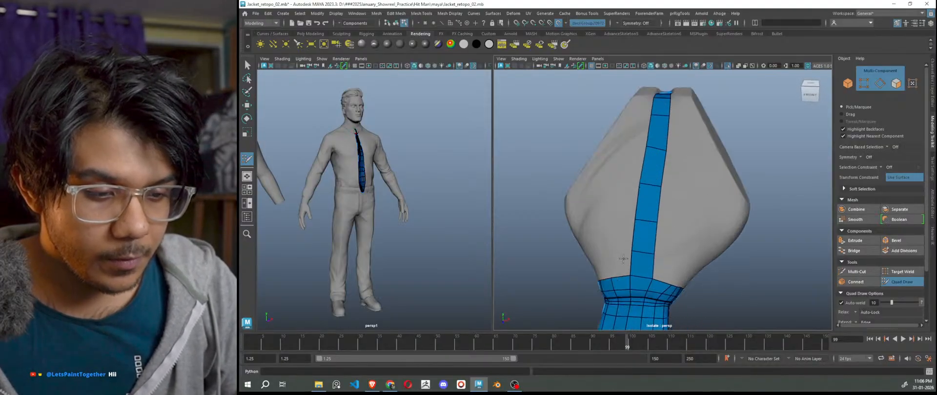
left_click_drag(625, 266, 640, 269, "alt")
Build a second column of quads up the knot beside the blue strip.
left_click(643, 264, "shift")
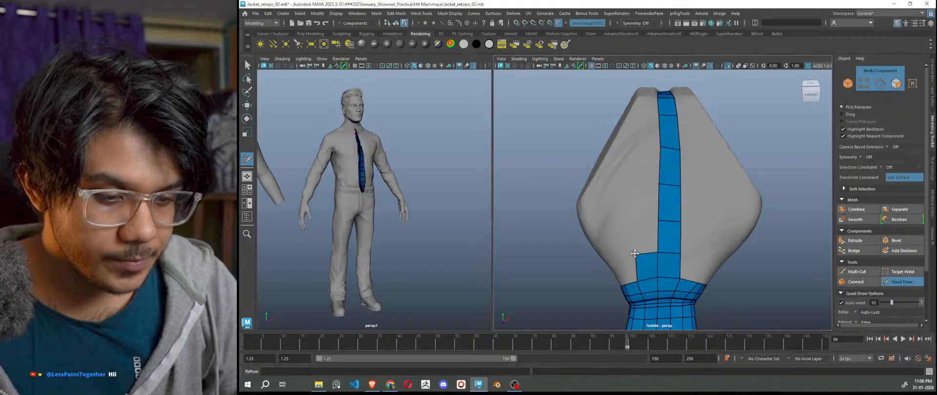
left_click(636, 221)
left_click(635, 220, "shift")
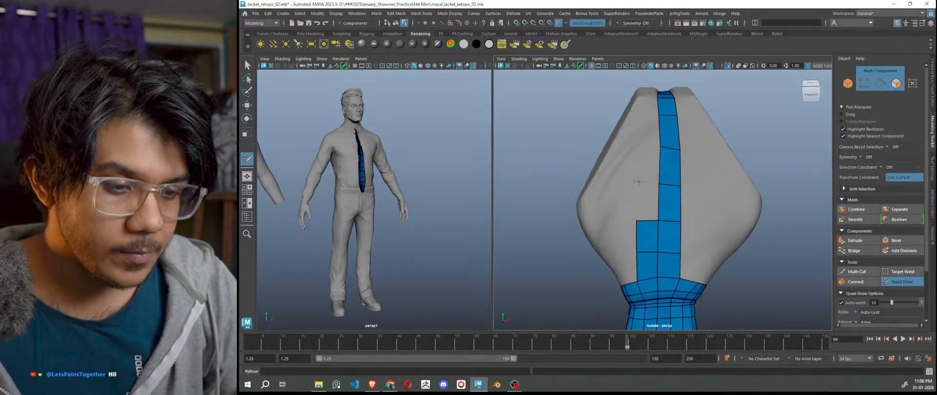
left_click(636, 183)
left_click(647, 201, "shift")
left_click_drag(660, 244, 662, 253, "alt")
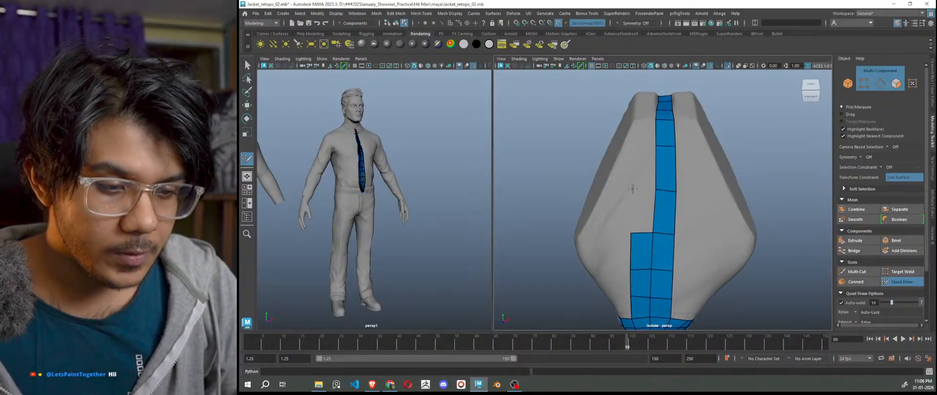
left_click(642, 210, "shift")
left_click(638, 160, "shift")
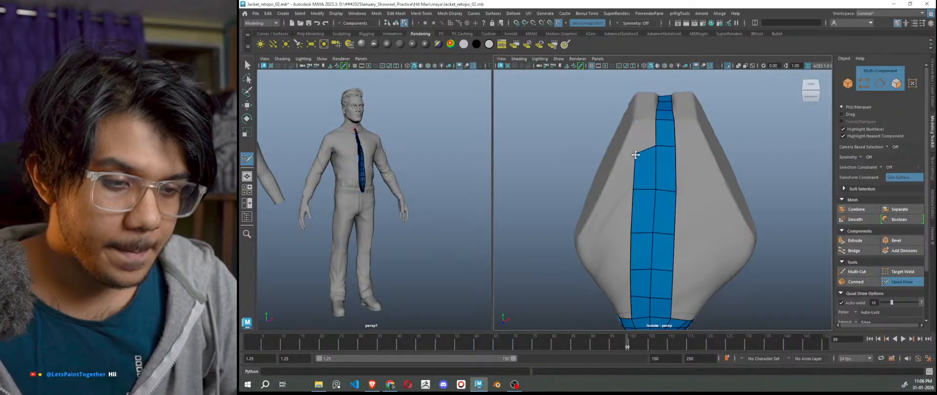
left_click(639, 124, "shift")
Pull the left column quad's top corner upward to fit the knot.
scroll(666, 169, "up", 5)
middle_click_drag(666, 170, 679, 271, "alt")
scroll(667, 205, "up", 5)
left_click_drag(588, 207, 591, 187)
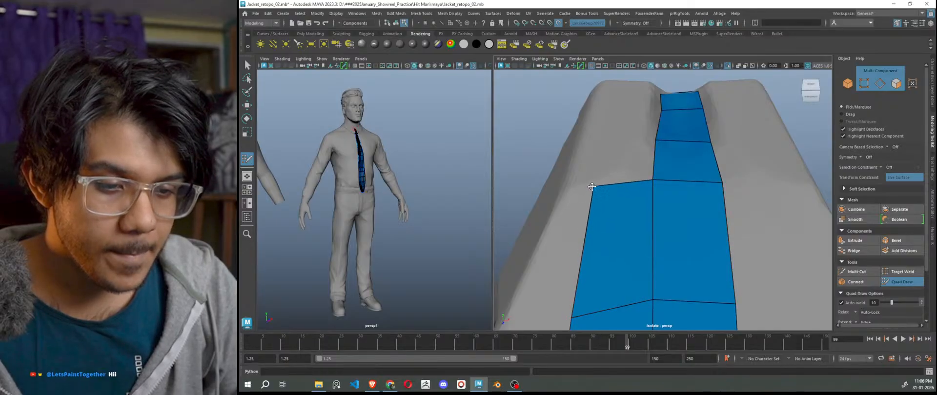
scroll(679, 215, "down", 8)
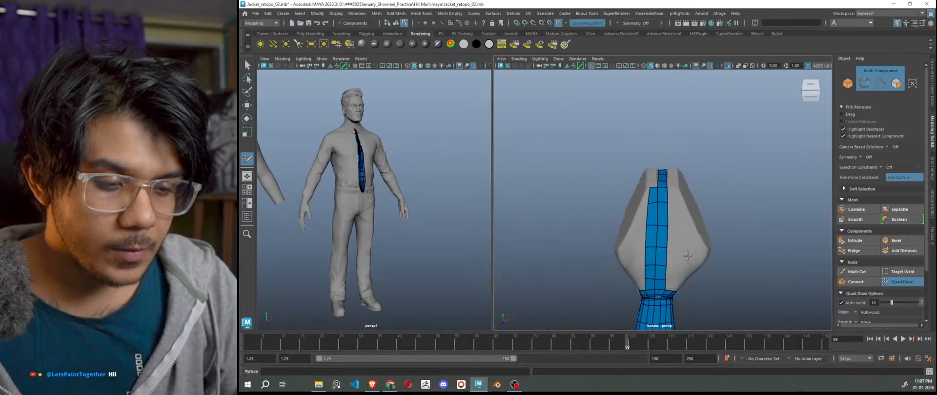
scroll(687, 256, "up", 5)
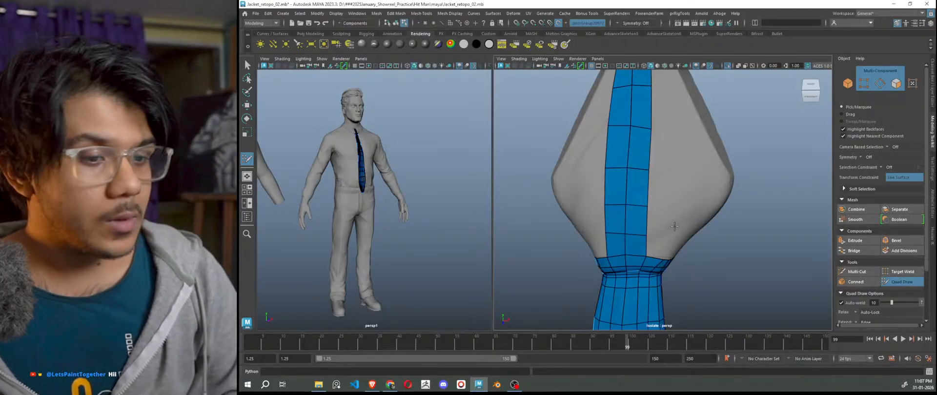
scroll(678, 243, "up", 3)
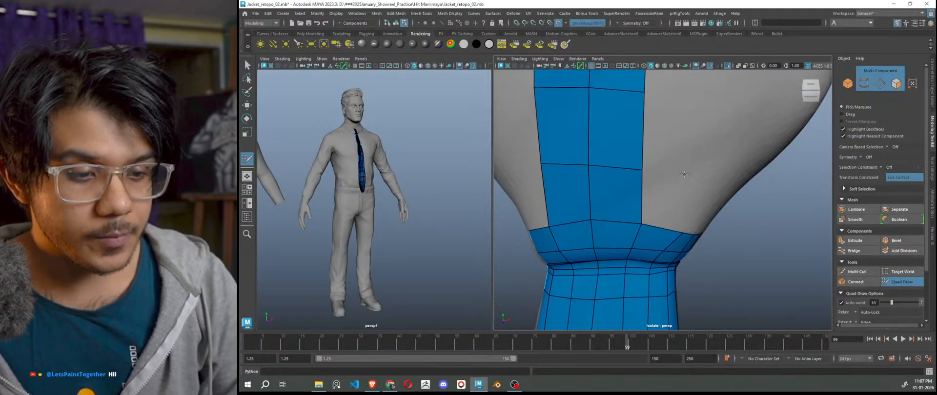
Place a new point beside the strip and fill quads there, nudging their corners into place.
left_click(690, 174)
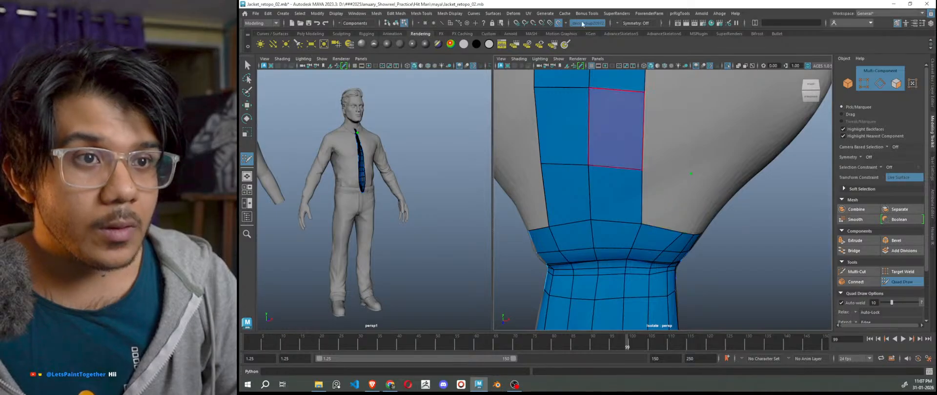
left_click(681, 185, "shift")
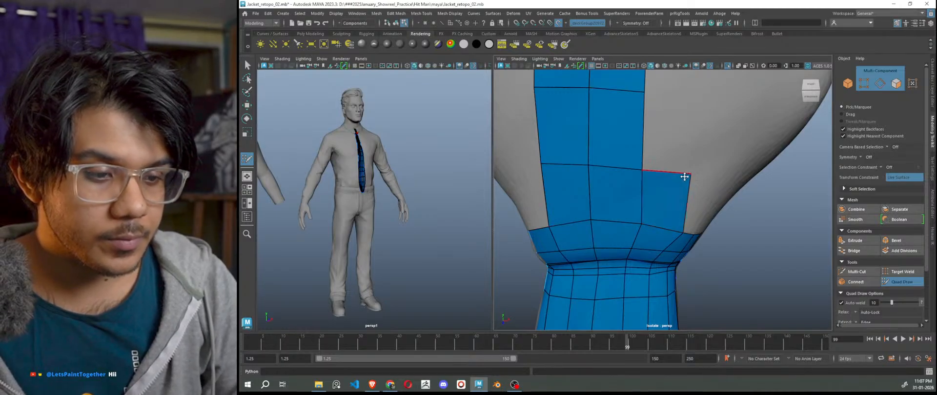
left_click_drag(691, 174, 693, 175)
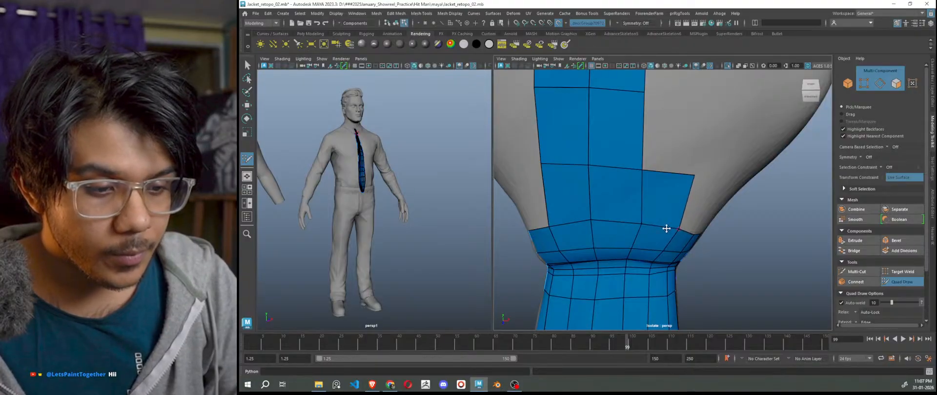
scroll(719, 221, "down", 6)
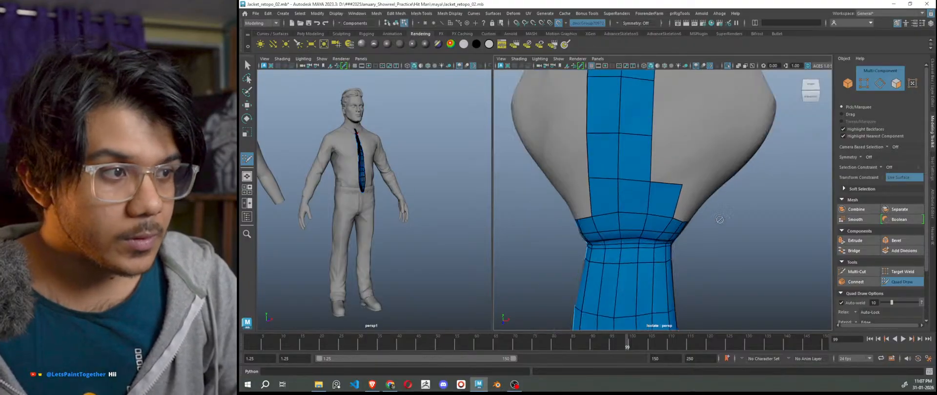
scroll(702, 204, "up", 2)
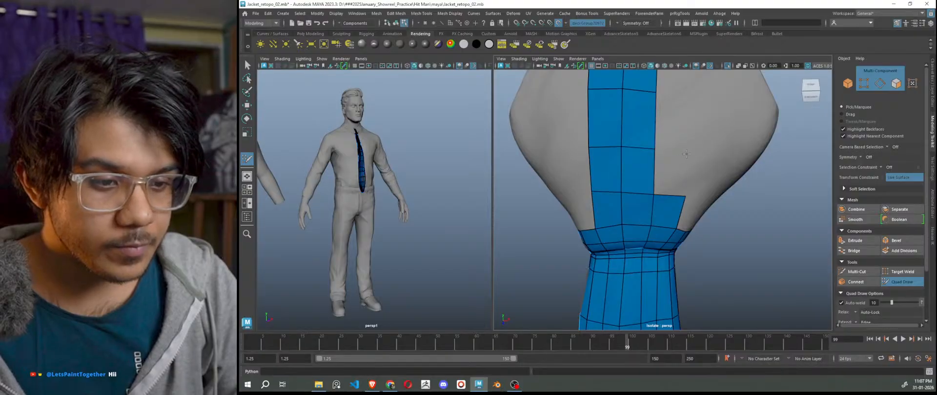
left_click(667, 173, "shift")
left_click(674, 126, "shift")
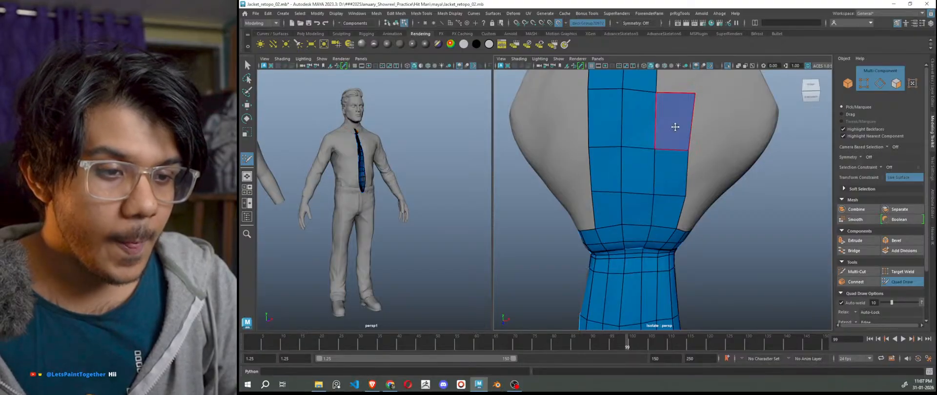
middle_click_drag(675, 126, 650, 231, "alt")
left_click_drag(671, 197, 669, 199)
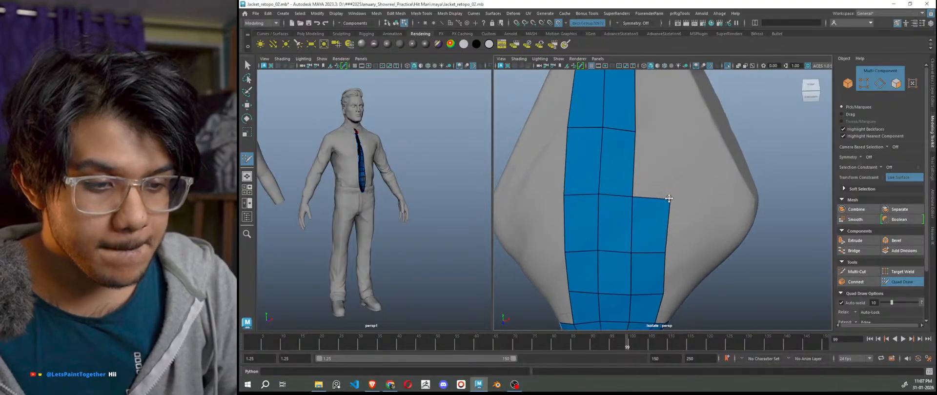
Add more quads higher up the knot and extrude a new face leftward from the border edge.
left_click(669, 136, "shift")
middle_click_drag(676, 168, 680, 225, "alt")
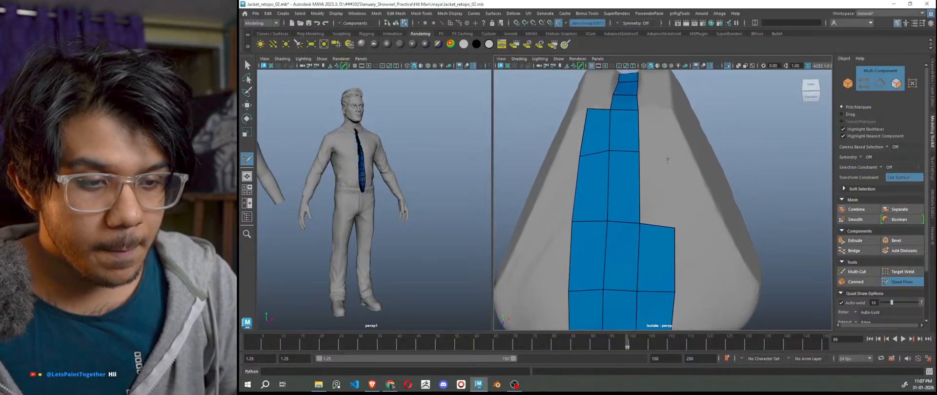
left_click(657, 193, "shift")
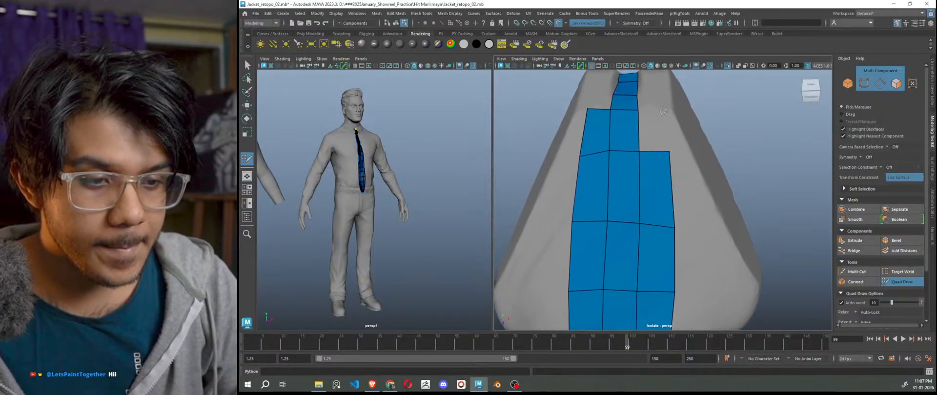
left_click(658, 113, "shift")
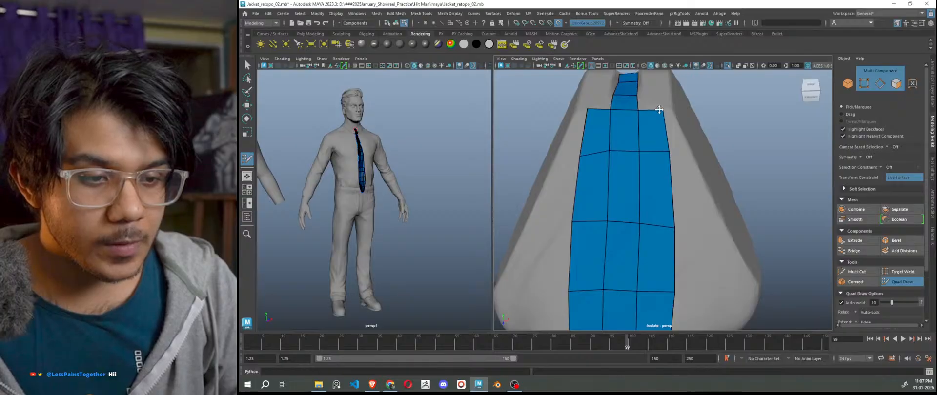
scroll(660, 172, "down", 4)
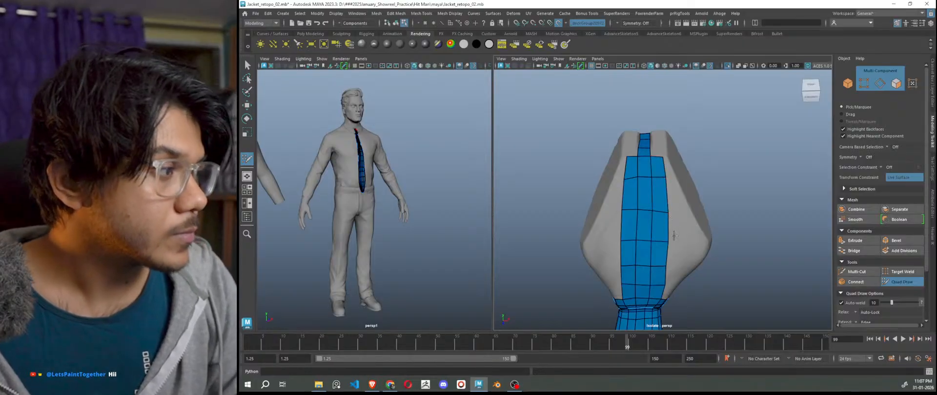
scroll(690, 259, "down", 4)
scroll(684, 251, "up", 6)
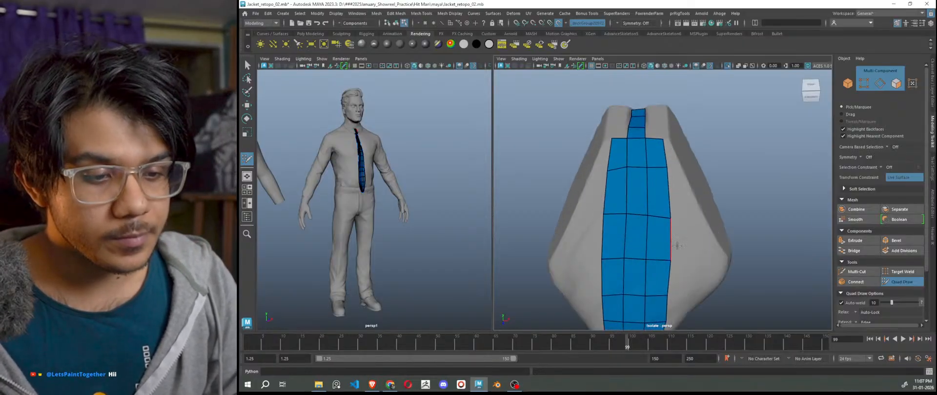
scroll(677, 245, "up", 6)
left_click_drag(628, 182, 551, 188)
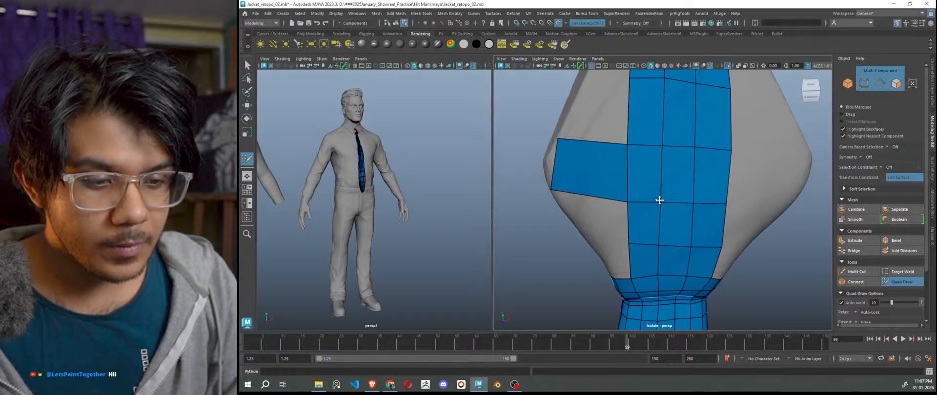
Insert an edge loop across the band and extrude a narrowed strip of faces to the knot's right.
left_click(663, 173, "ctrl")
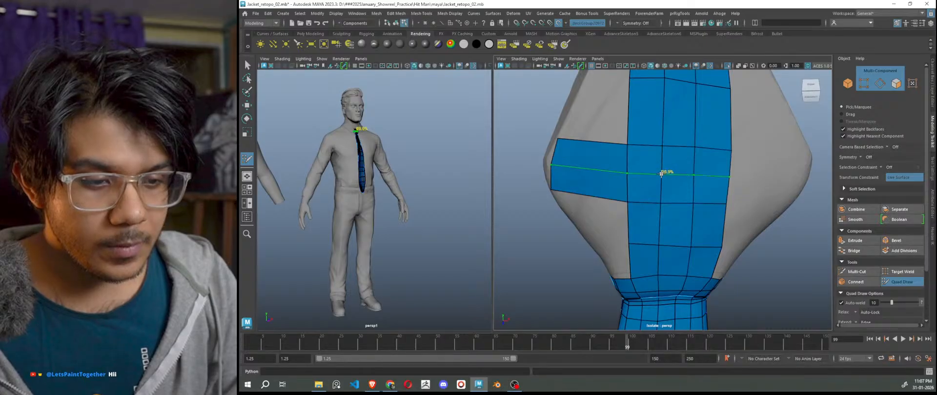
left_click_drag(552, 164, 546, 162)
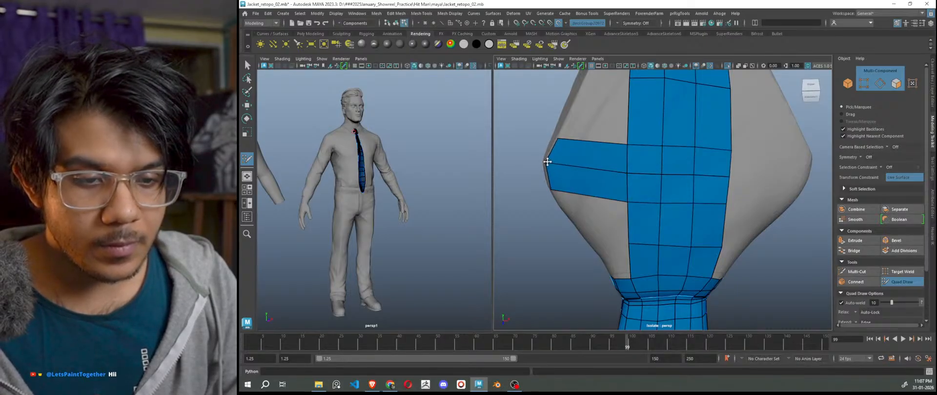
middle_click_drag(759, 206, 724, 213, "alt")
mouse_move(696, 172)
left_mouse_down()
mouse_move(774, 168)
mouse_move(778, 176)
mouse_move(770, 153)
mouse_move(733, 174)
mouse_move(728, 162)
left_mouse_up()
left_click_drag(731, 186, 733, 177)
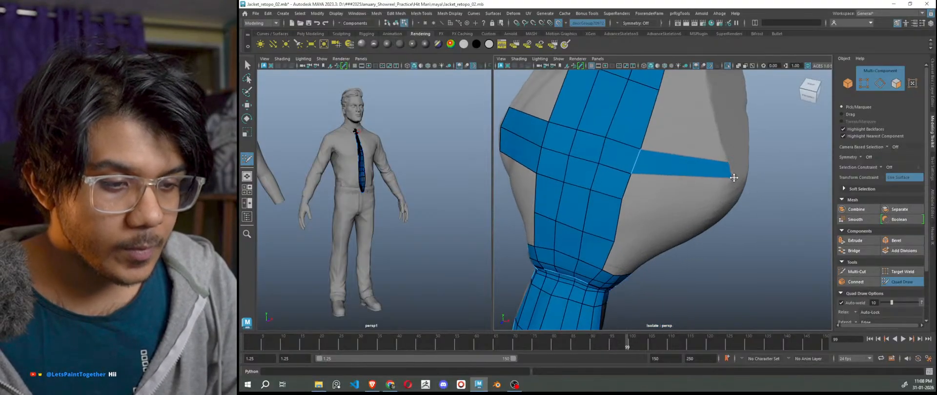
left_click_drag(707, 202, 685, 186, "alt")
Build and fill a new quad beneath the right-hand strip.
left_click(749, 167)
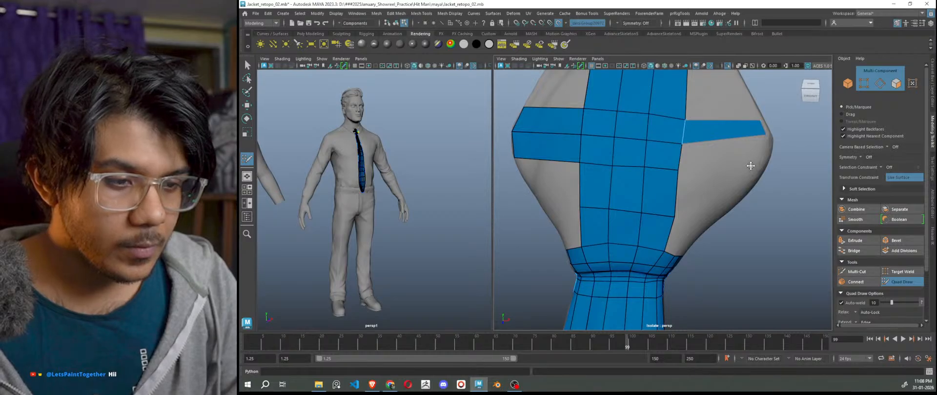
left_click(726, 157, "shift")
left_click_drag(750, 172, 774, 178, "alt")
left_click(759, 185, "shift")
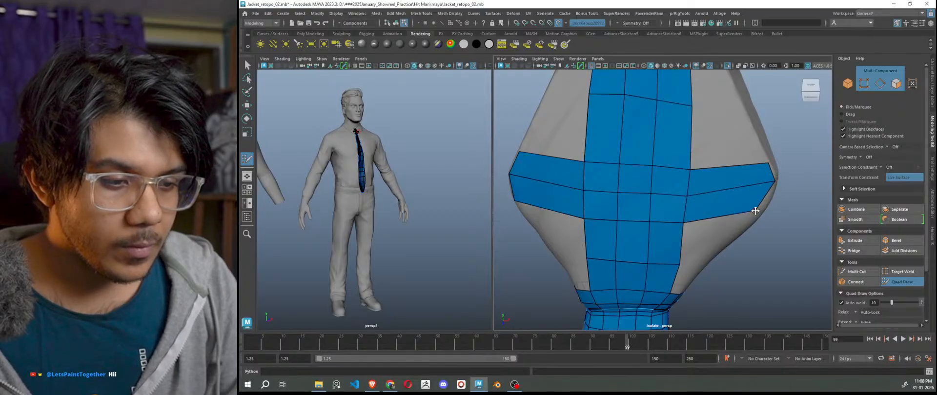
scroll(759, 211, "down", 6)
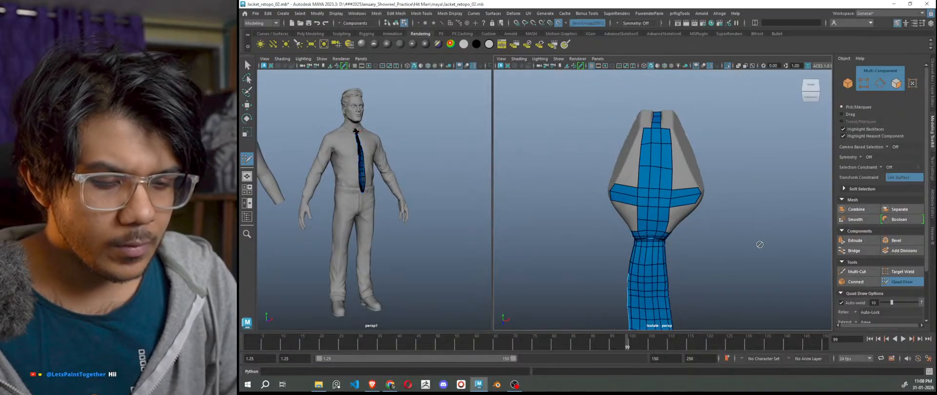
scroll(764, 244, "up", 6)
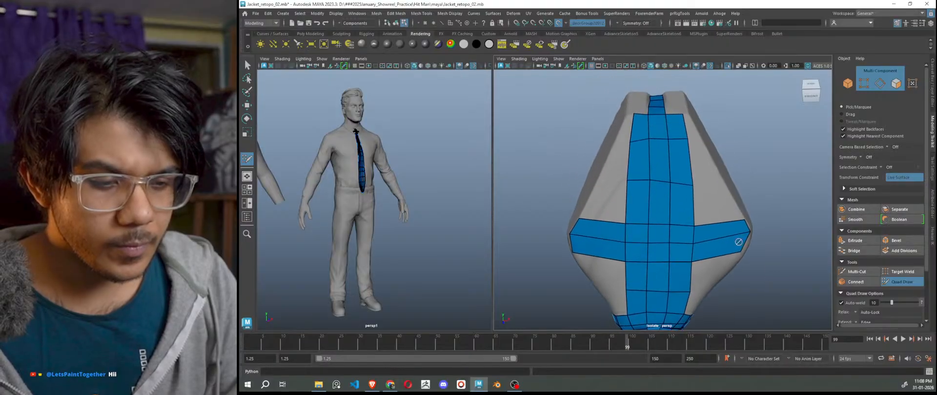
Lower a strip vertex and fill quads between the tie strip and both sides.
left_click_drag(628, 181, 627, 189)
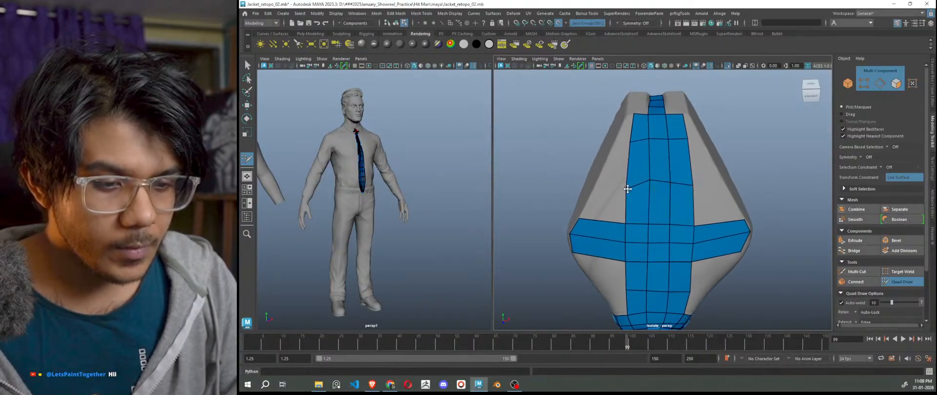
left_click(724, 181, "shift")
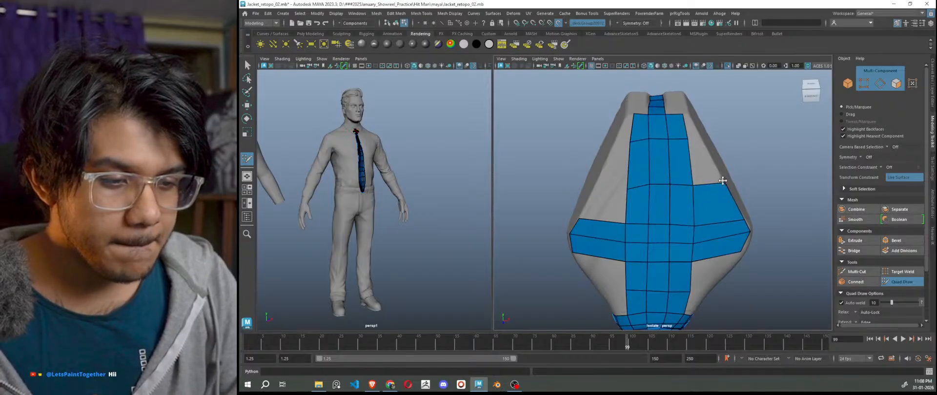
left_click(596, 183, "shift")
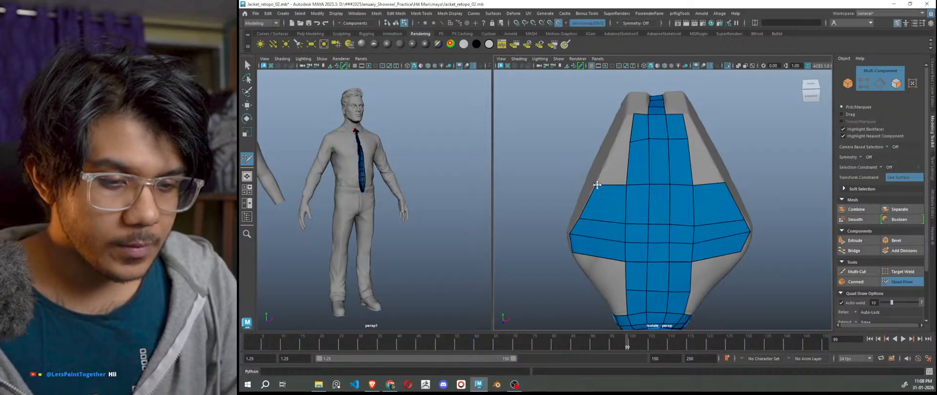
scroll(664, 230, "down", 5)
scroll(717, 257, "up", 3)
Insert edge loops through the knot's left and right side columns.
middle_click_drag(727, 267, 713, 226, "alt")
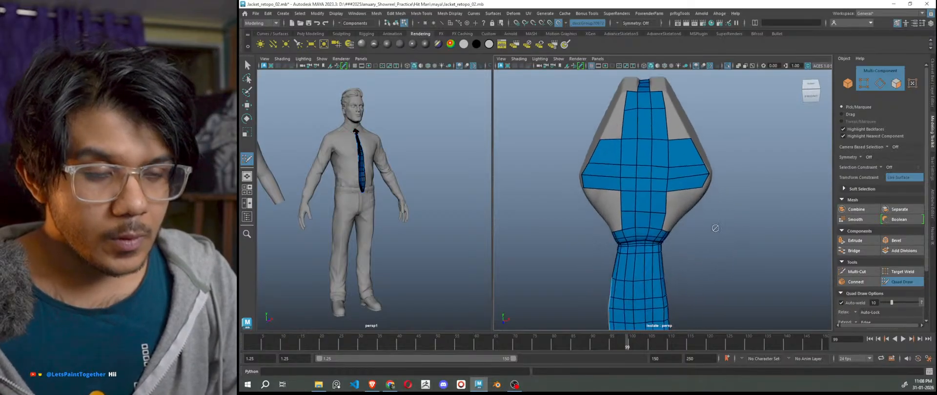
scroll(617, 177, "up", 3)
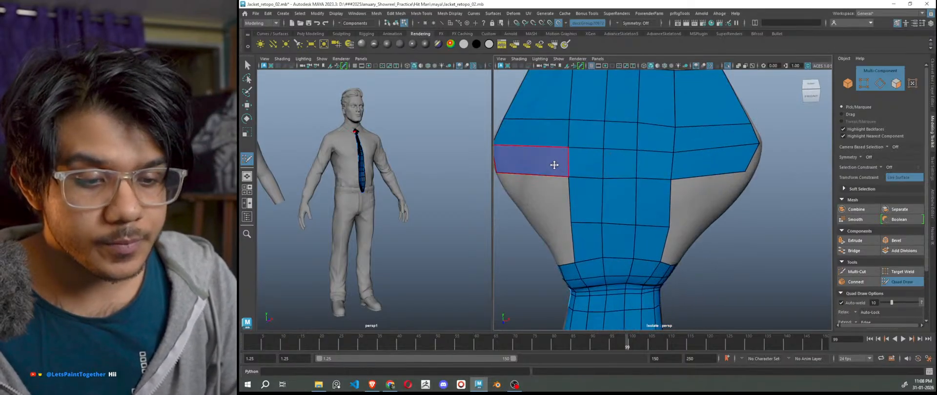
left_click(525, 155, "ctrl")
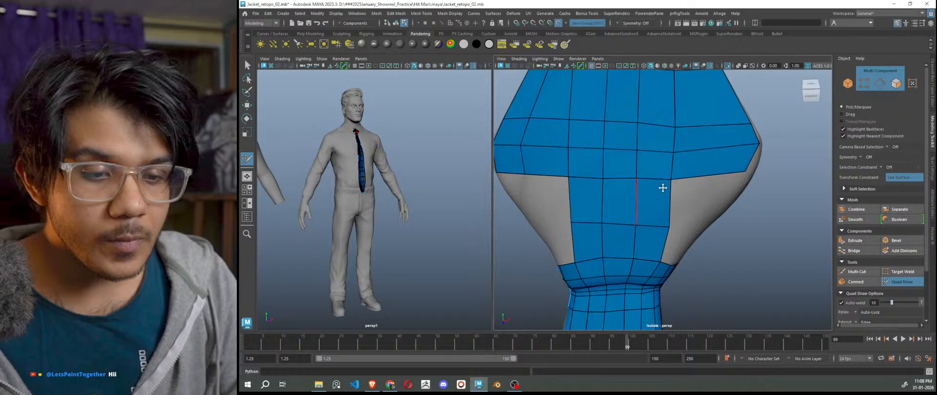
left_click(713, 162, "ctrl")
scroll(752, 202, "down", 3)
scroll(751, 202, "down", 4)
Fill the gap below the knot's left band with a new quad.
mouse_move(735, 233)
left_mouse_down("alt")
mouse_move(776, 223)
mouse_move(751, 226)
left_mouse_up("alt")
scroll(681, 225, "up", 5)
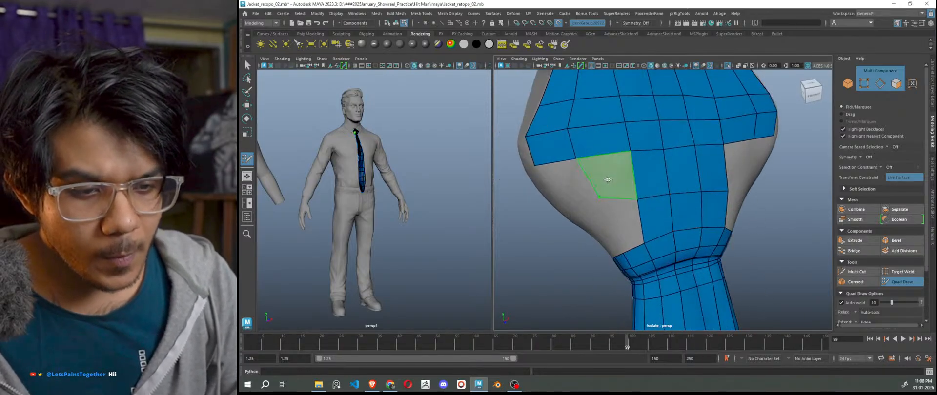
scroll(648, 218, "down", 2)
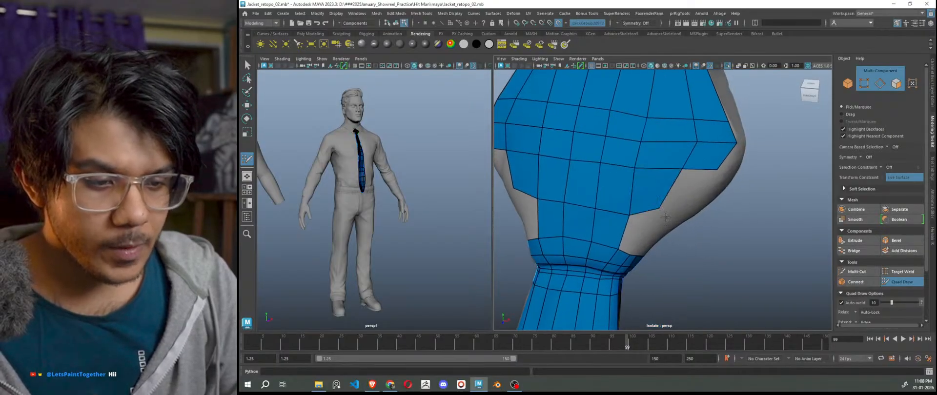
scroll(658, 208, "down", 5)
scroll(384, 161, "up", 5)
middle_click_drag(384, 161, 424, 248, "alt")
scroll(424, 247, "down", 4)
left_click_drag(429, 237, 427, 240, "alt")
scroll(427, 240, "down", 6)
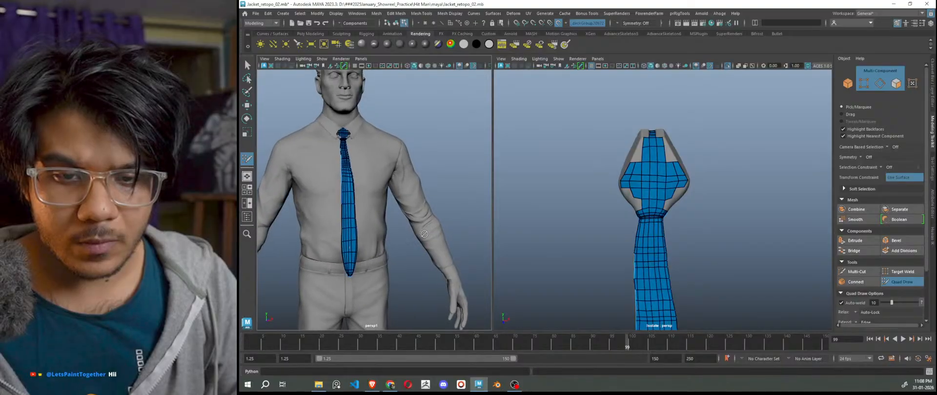
scroll(423, 233, "up", 3)
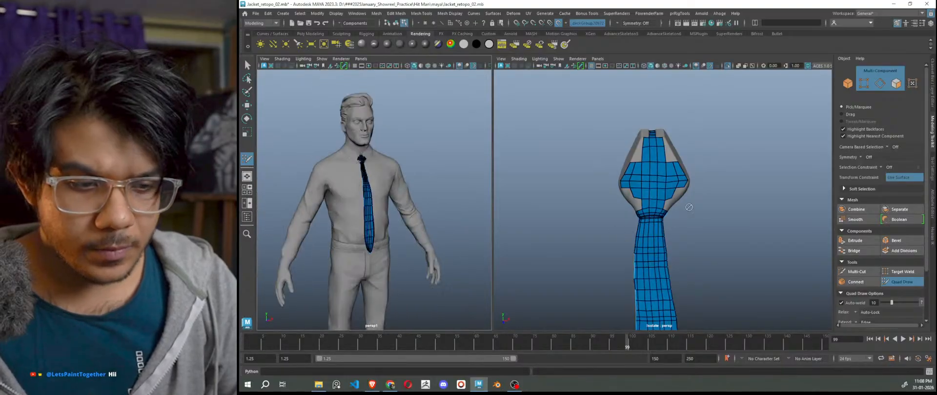
scroll(644, 208, "up", 6)
mouse_move(627, 209)
left_mouse_down("alt")
mouse_move(615, 218)
mouse_move(659, 226)
mouse_move(648, 227)
left_mouse_up("alt")
scroll(620, 215, "up", 3)
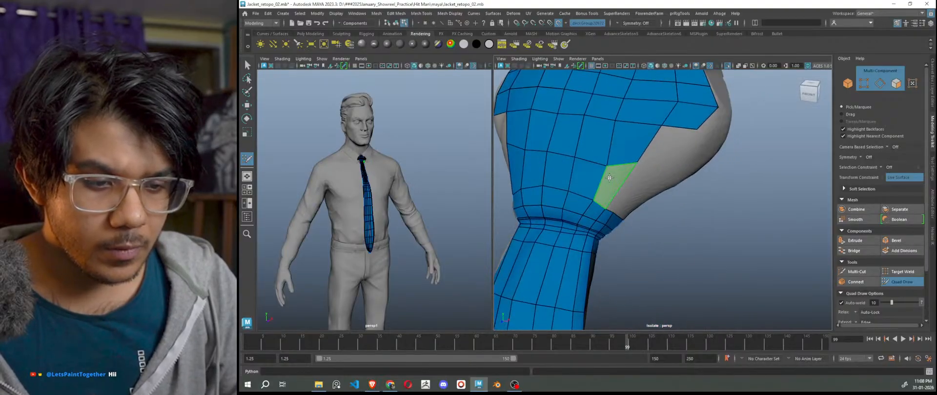
left_click(609, 178, "shift")
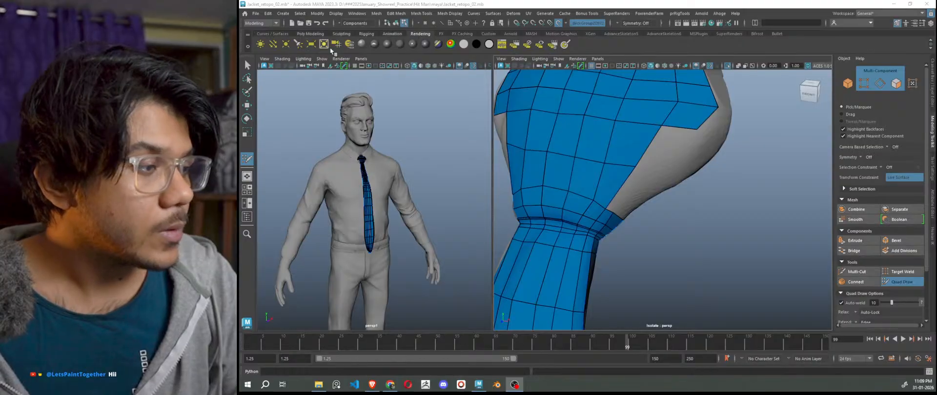
Frame the whole upper tie from a more frontal angle with F.
left_click_drag(581, 187, 655, 209, "alt")
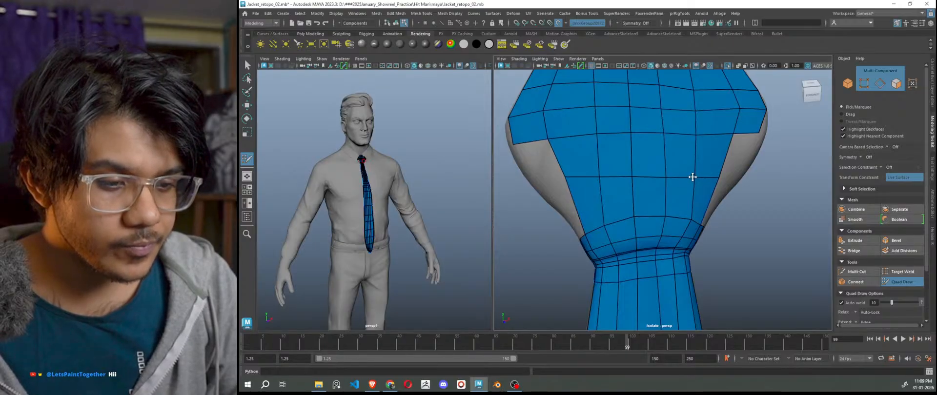
key("f")
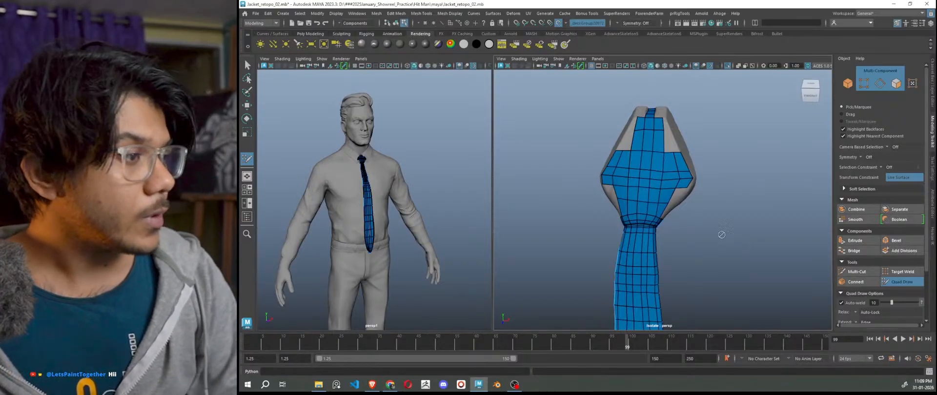
Fill two grey gaps on the knot's side with new quads.
scroll(623, 202, "up", 2)
right_click_drag(623, 202, 637, 204, "alt")
left_click_drag(616, 213, 629, 183, "alt")
middle_click_drag(627, 171, 624, 193, "alt")
scroll(625, 192, "up", 4)
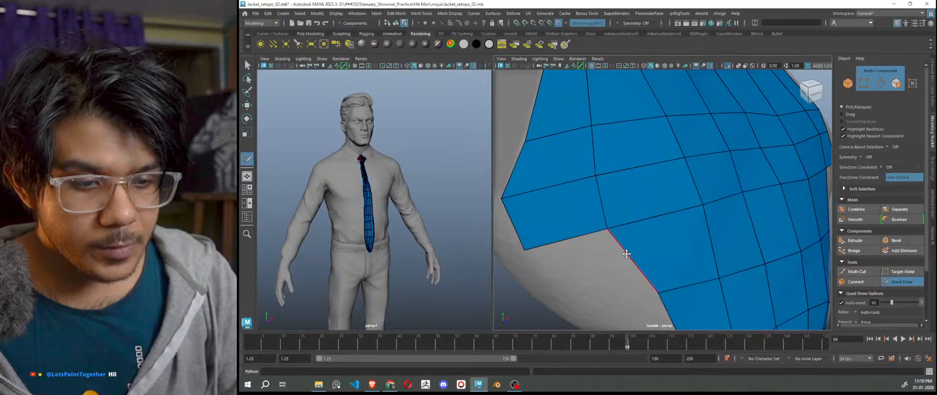
scroll(613, 253, "down", 4)
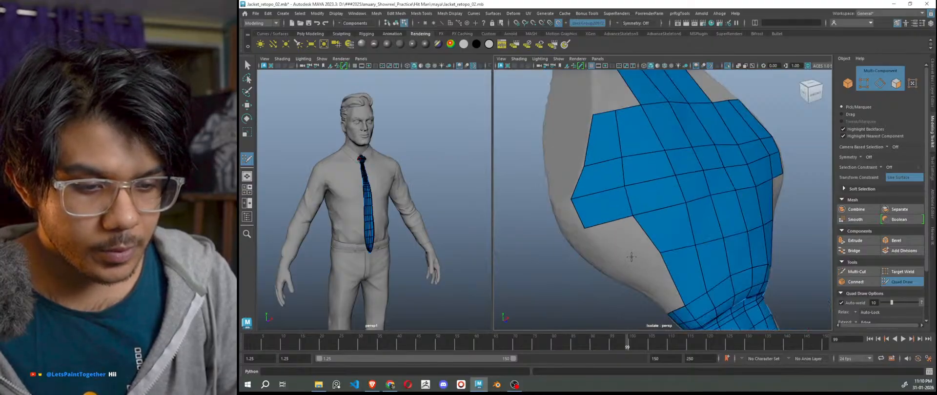
left_click(623, 238, "shift")
middle_click_drag(667, 296, 644, 260, "alt")
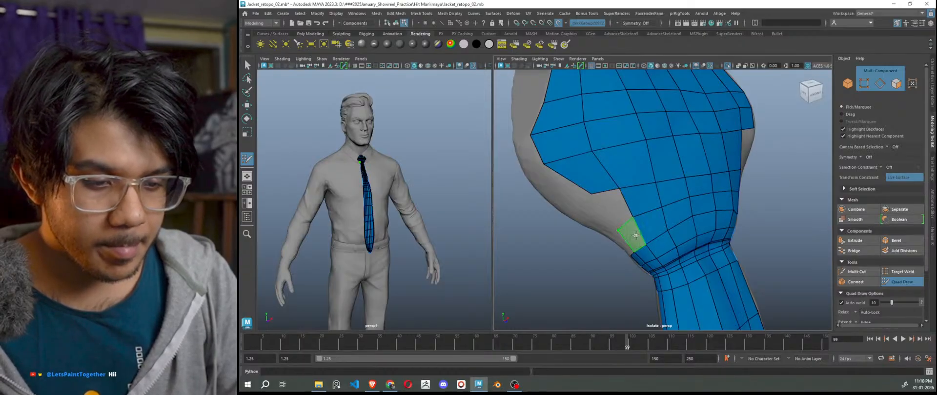
left_click(617, 218, "shift")
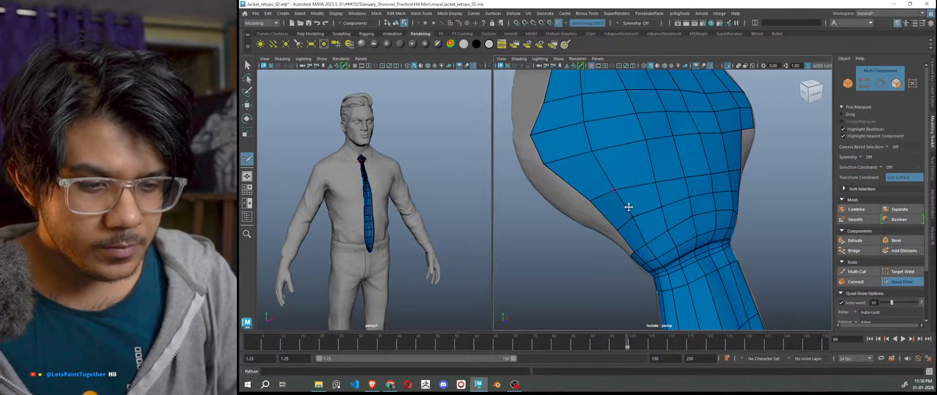
Fill two more grey gaps beside the mesh edge with quads.
scroll(662, 241, "down", 5)
left_click_drag(693, 248, 655, 250, "alt")
scroll(635, 208, "up", 3)
scroll(614, 198, "up", 3)
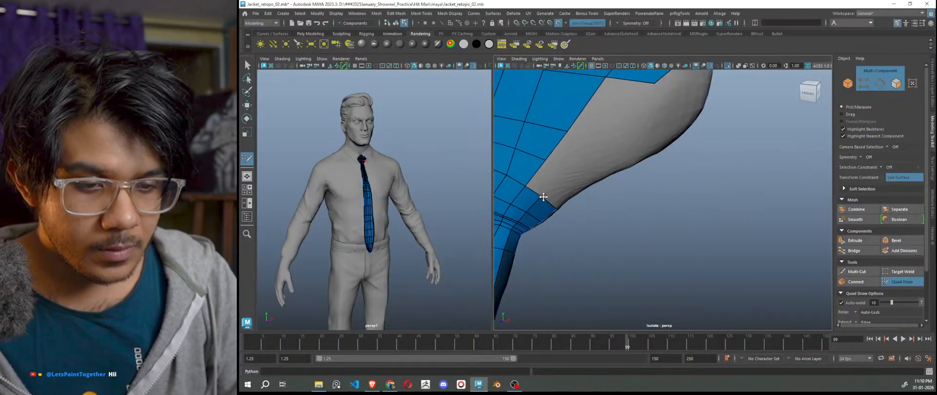
left_click(552, 180, "shift")
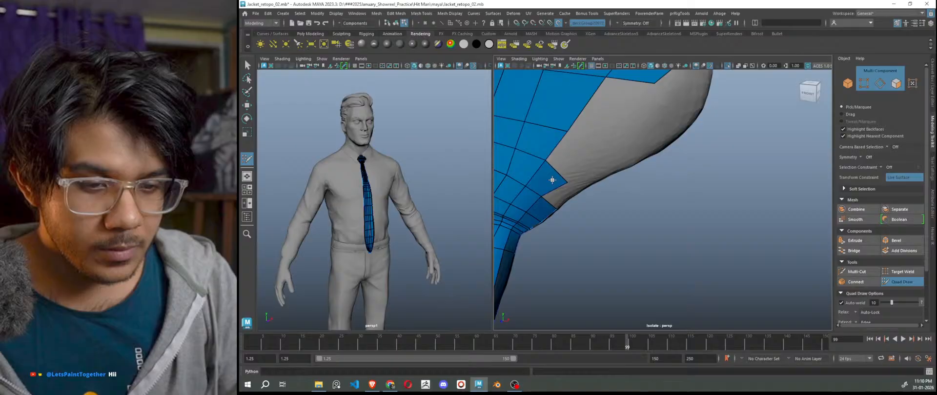
left_click(596, 162, "shift")
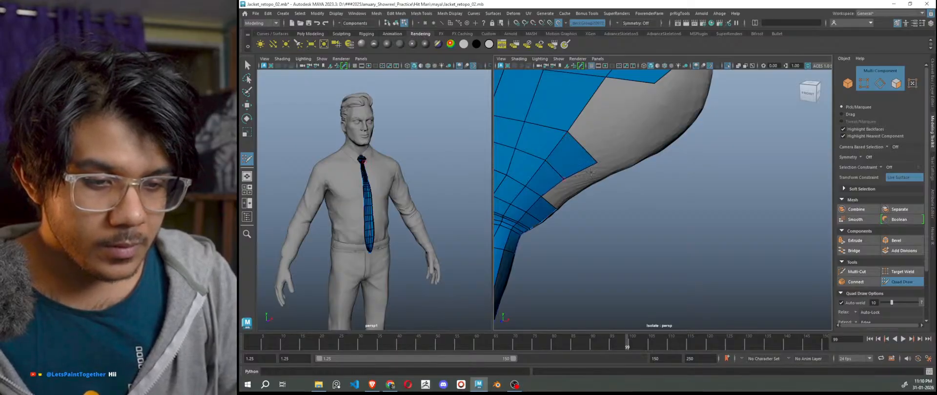
Nudge an edge vertex up and left to tidy the mesh border.
scroll(608, 166, "down", 5)
mouse_move(607, 166)
left_mouse_down("alt")
mouse_move(648, 181)
mouse_move(690, 169)
left_mouse_up("alt")
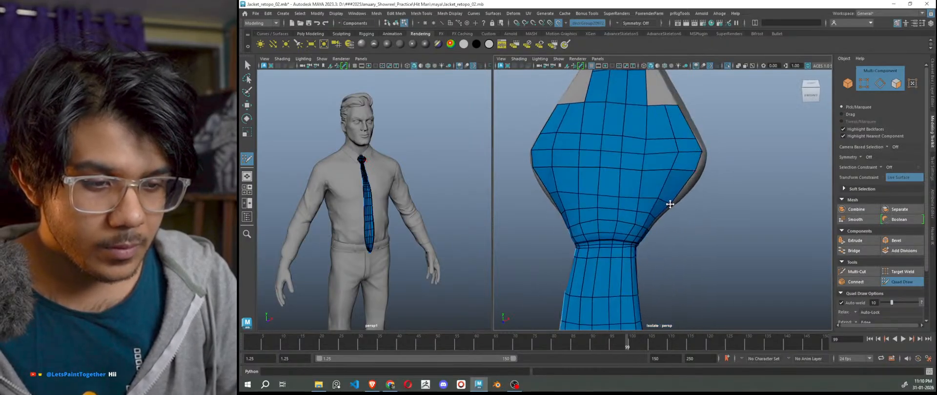
scroll(669, 171, "down", 5)
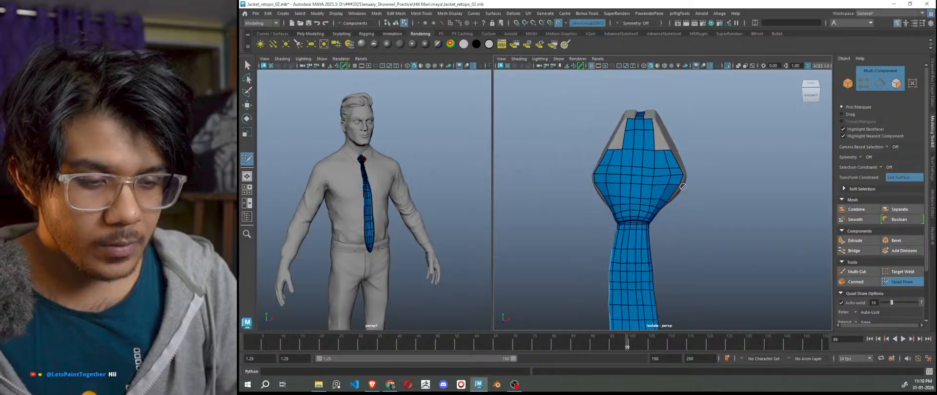
left_click_drag(713, 225, 673, 220, "alt")
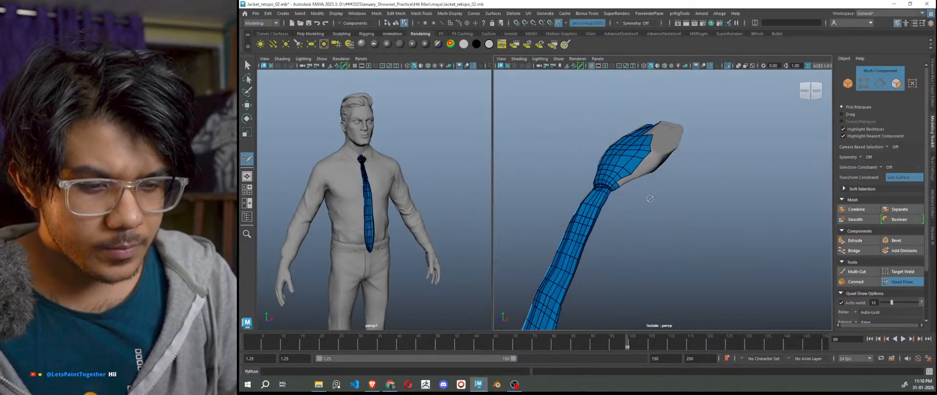
scroll(585, 155, "up", 5)
middle_click_drag(557, 126, 596, 179, "alt")
left_click_drag(592, 168, 716, 249)
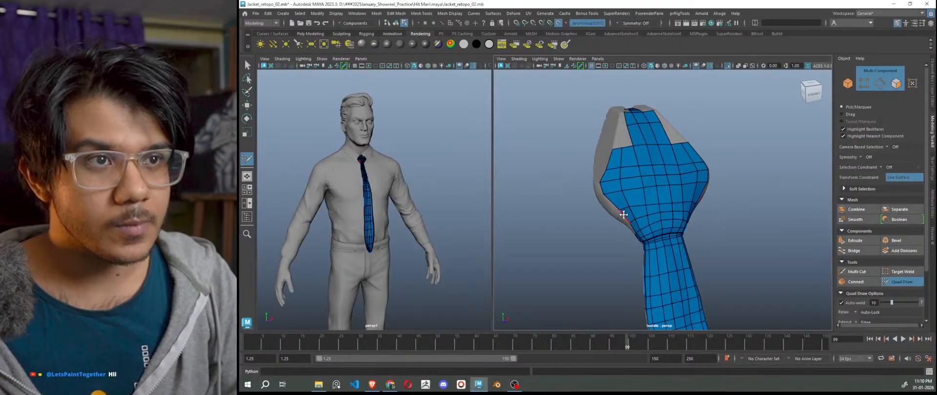
Fill the grey notch beside the knot with new quads.
scroll(623, 215, "down", 1)
scroll(621, 188, "up", 1)
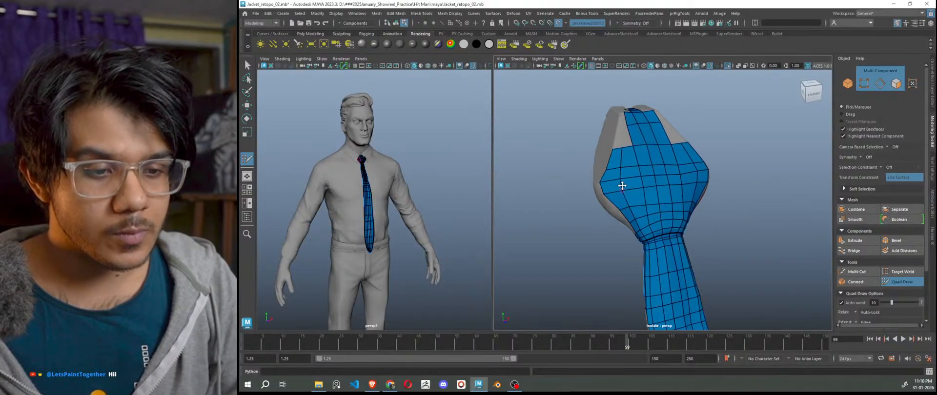
middle_click_drag(621, 186, 638, 219, "alt")
scroll(638, 219, "up", 2)
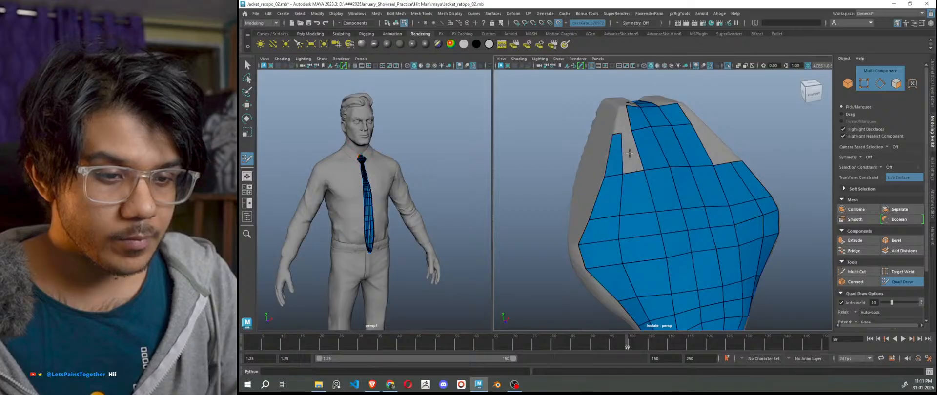
mouse_move(652, 188)
left_mouse_down("alt")
mouse_move(679, 237)
mouse_move(666, 240)
left_mouse_up("alt")
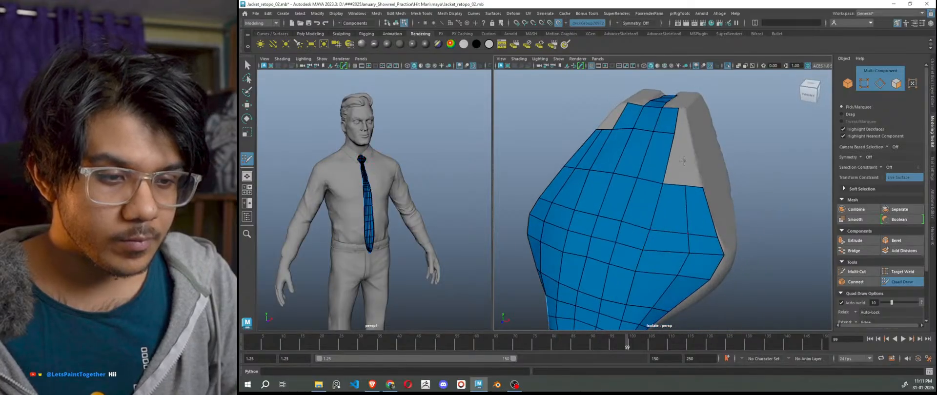
left_click(681, 135)
left_click(676, 161, "shift")
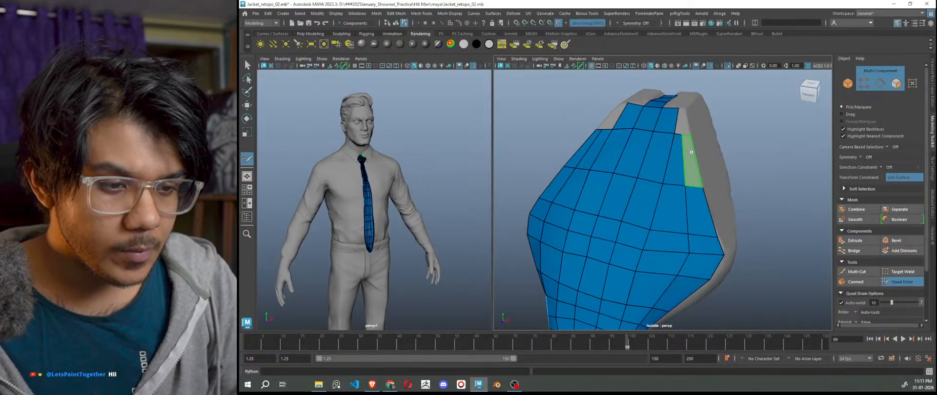
left_click(690, 152, "shift")
Frame the left notch closely and undo a stray placed vertex.
scroll(714, 227, "down", 6)
left_click_drag(714, 230, 740, 271, "alt")
middle_click_drag(740, 271, 721, 200, "alt")
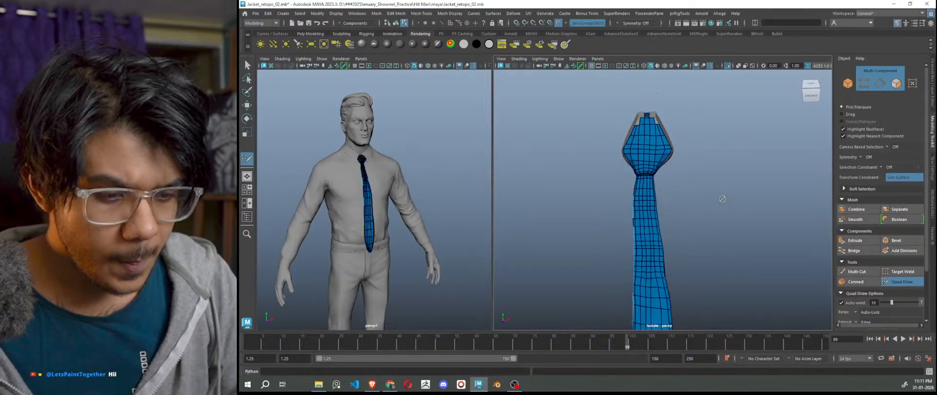
scroll(722, 202, "down", 4)
left_click_drag(734, 256, 695, 227, "alt")
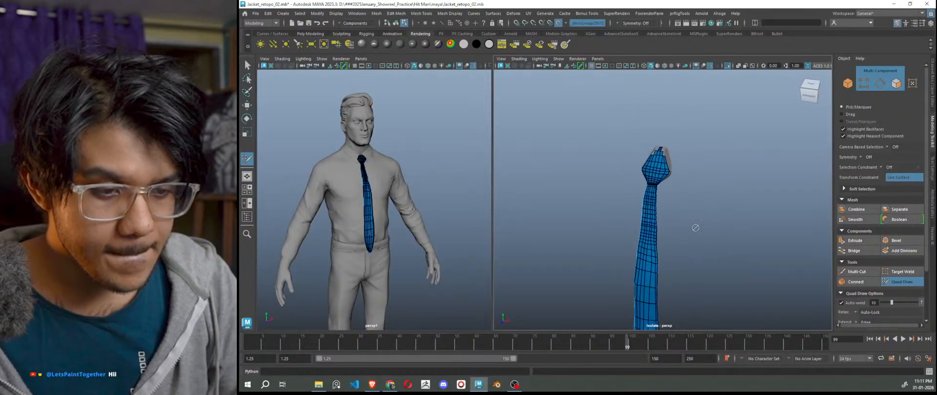
scroll(693, 220, "up", 6)
middle_click_drag(693, 146, 729, 268, "alt")
scroll(721, 178, "up", 6)
middle_click_drag(721, 178, 719, 257, "alt")
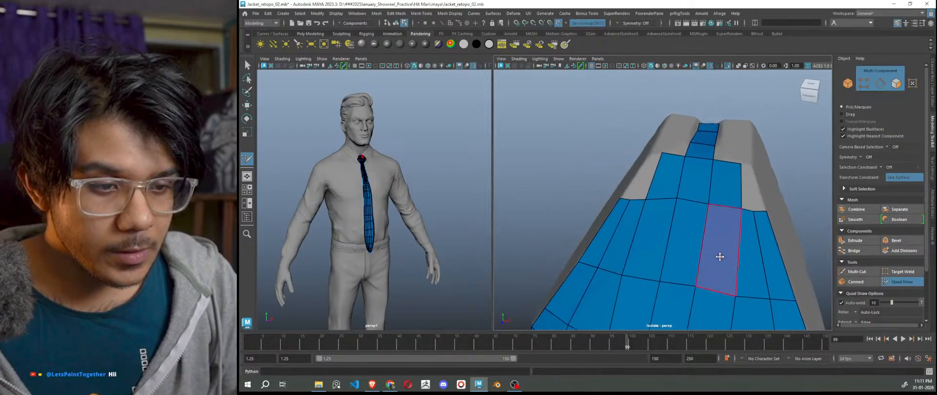
left_click_drag(719, 258, 719, 241, "alt")
scroll(664, 172, "up", 4)
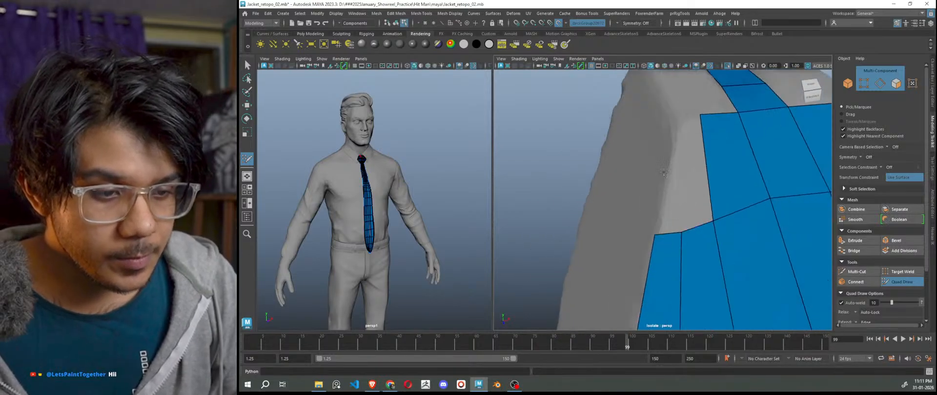
left_click(678, 124)
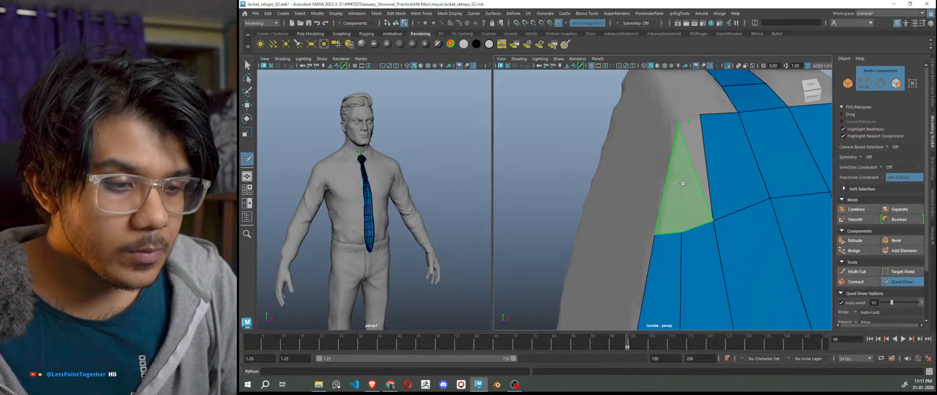
key("ctrl+z")
key("ctrl+z")
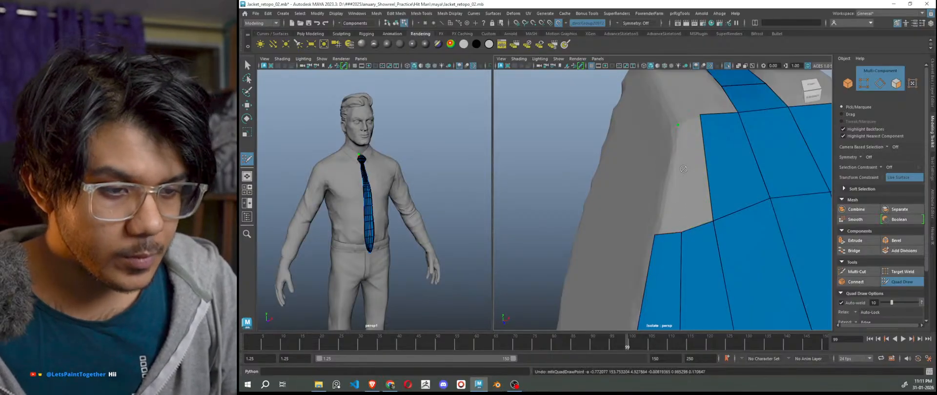
Extrude a thin quad strip upward, fill the triangle beside it, and adjust its top-left vertex.
key("Tab")
left_click_drag(671, 232, 678, 121)
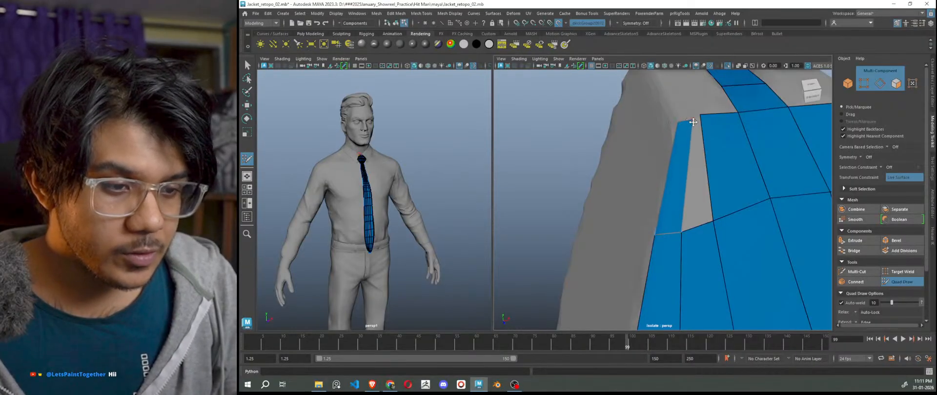
left_click(692, 126, "shift")
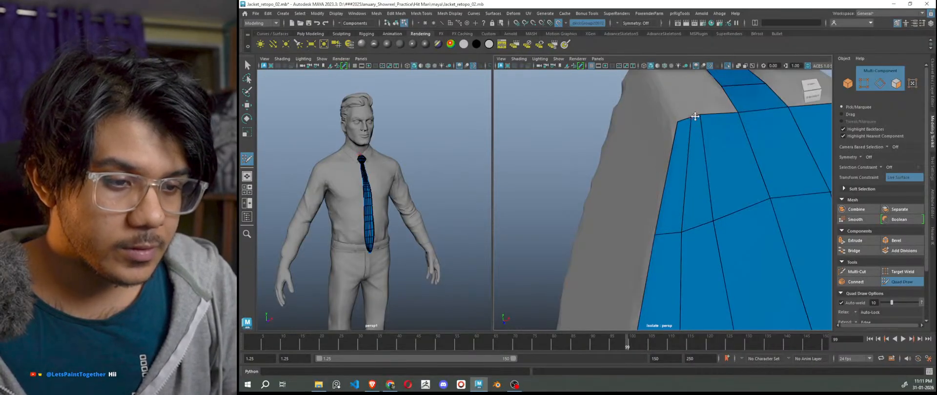
left_click_drag(678, 120, 675, 221)
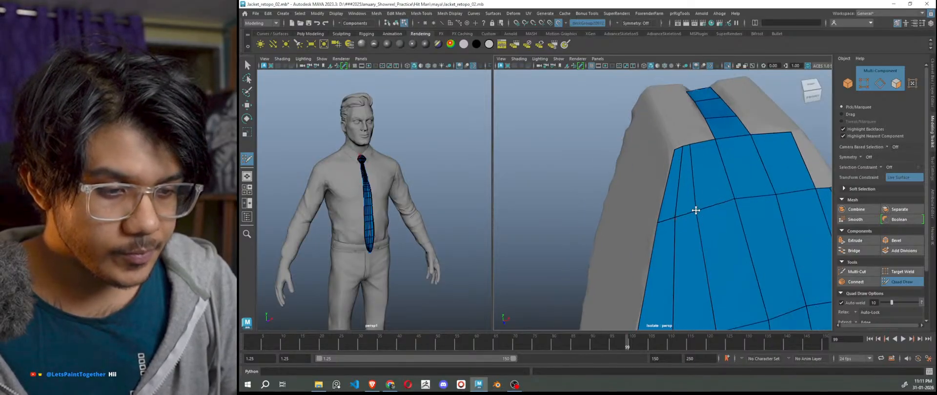
Shift the top-right vertex along the collar, extend the right column, and fill the right-side gap.
scroll(735, 198, "down", 7)
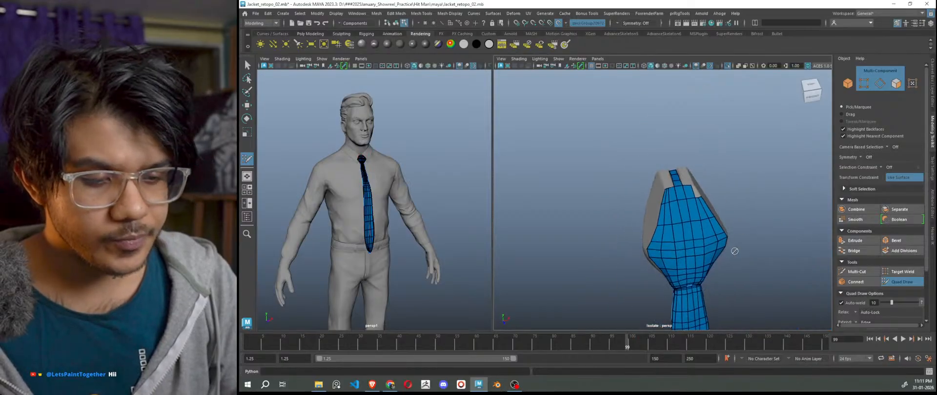
left_click_drag(732, 251, 722, 243, "alt")
scroll(722, 244, "up", 10)
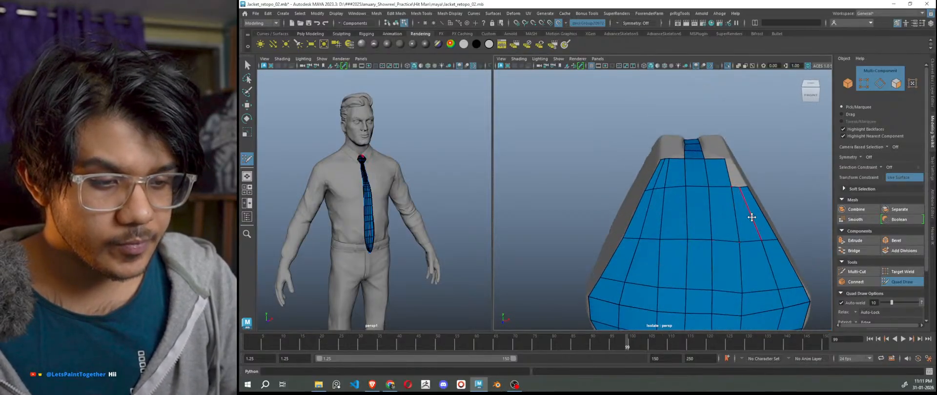
left_click_drag(686, 120, 677, 120)
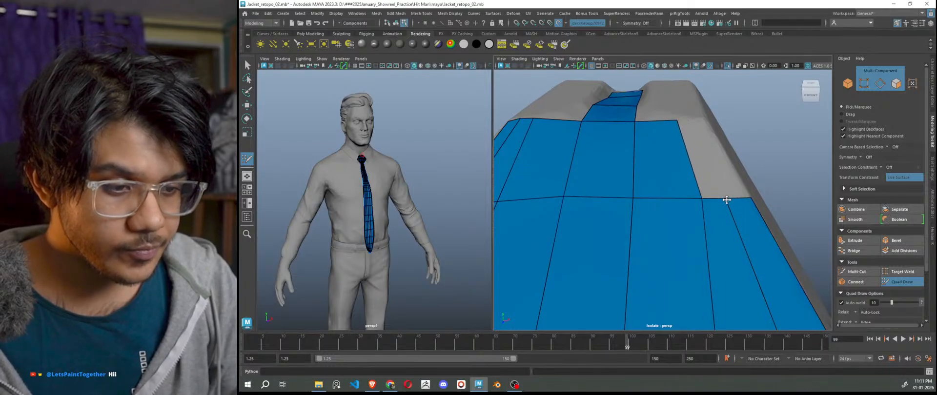
left_click_drag(718, 197, 697, 119)
left_click(705, 116)
left_click(711, 136, "shift")
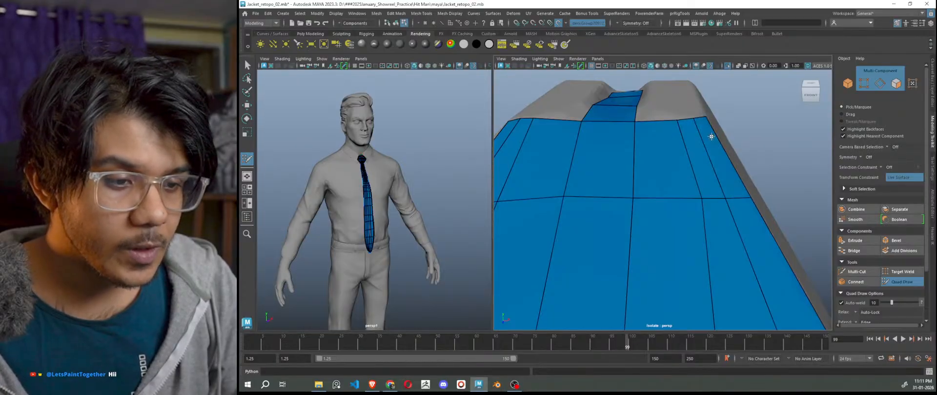
Slide a knot edge and nudge a vertex so the quads follow the knot surface.
scroll(748, 215, "down", 10)
left_click_drag(736, 239, 710, 270, "alt")
middle_click_drag(711, 270, 713, 220, "alt")
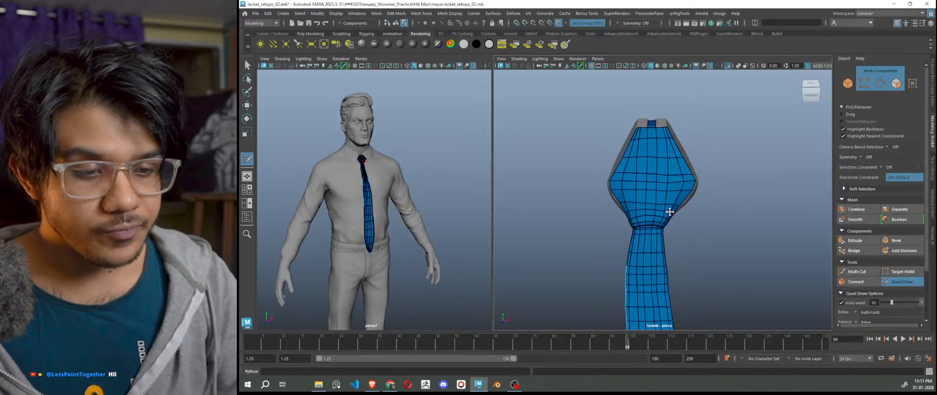
scroll(638, 220, "up", 5)
left_click_drag(636, 219, 695, 173, "alt")
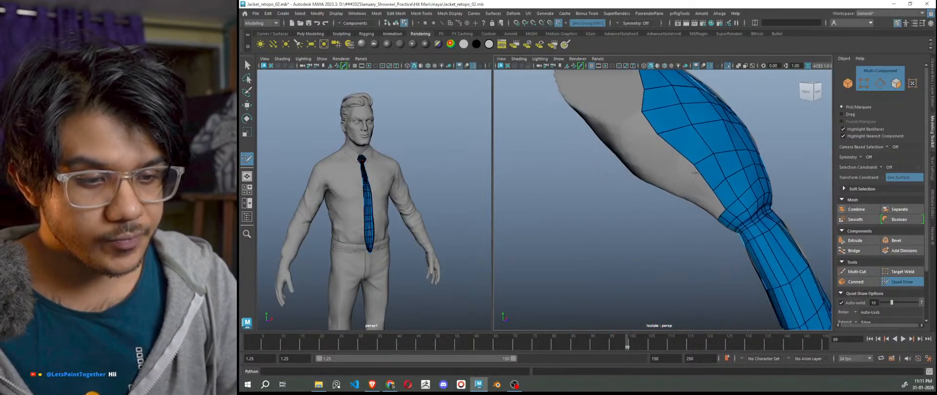
right_click_drag(696, 172, 751, 161, "alt")
middle_click_drag(751, 161, 682, 202, "alt")
left_click_drag(684, 249, 687, 246)
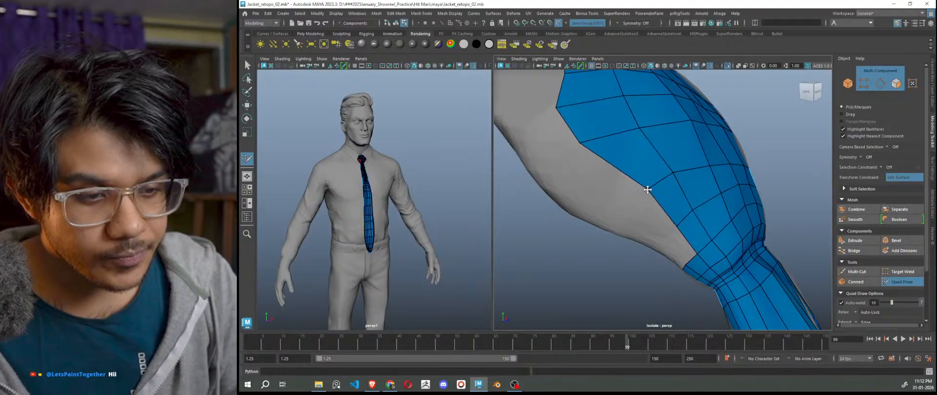
left_click_drag(672, 172, 670, 174)
scroll(681, 200, "down", 6)
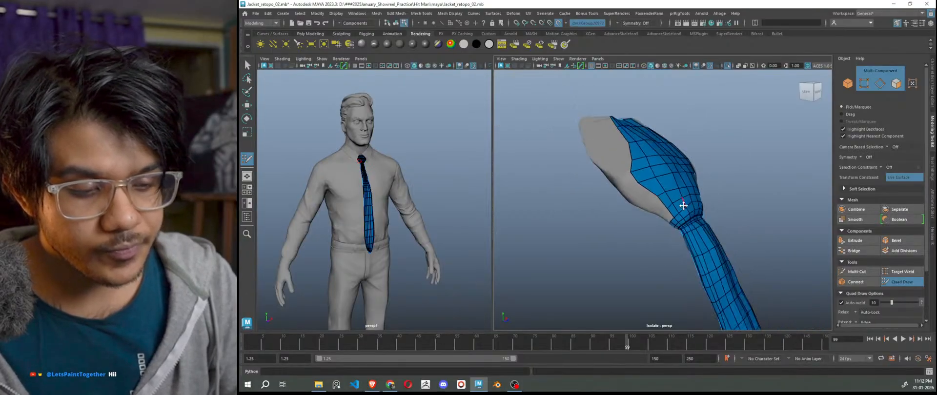
left_click_drag(681, 205, 721, 263, "alt")
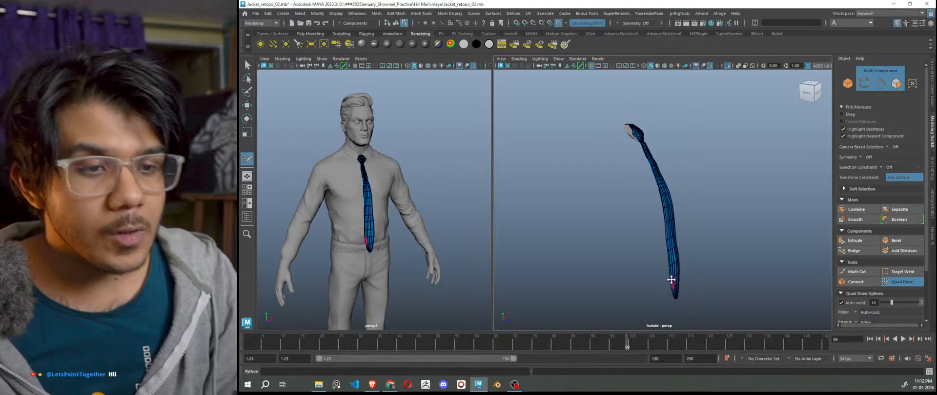
scroll(620, 180, "up", 5)
Extrude two quads from the knot's border edge toward the upper-left.
middle_click_drag(592, 175, 622, 283, "alt")
scroll(597, 191, "up", 5)
middle_click_drag(597, 191, 643, 268, "alt")
left_click_drag(643, 267, 659, 249, "alt")
scroll(660, 250, "up", 4)
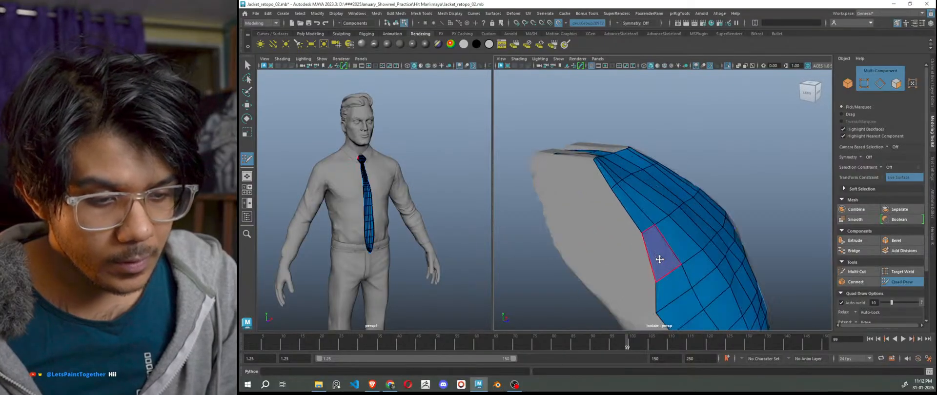
middle_click_drag(659, 259, 658, 238, "alt")
left_click_drag(675, 197, 662, 208, "ctrl")
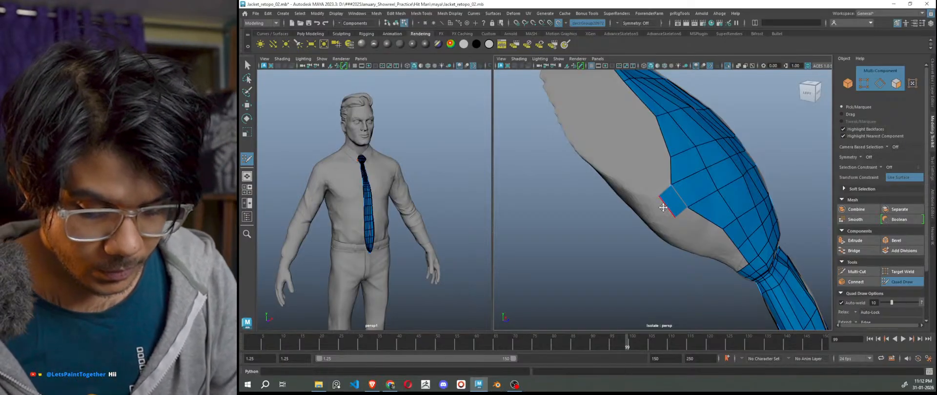
left_click_drag(663, 209, 654, 199, "ctrl")
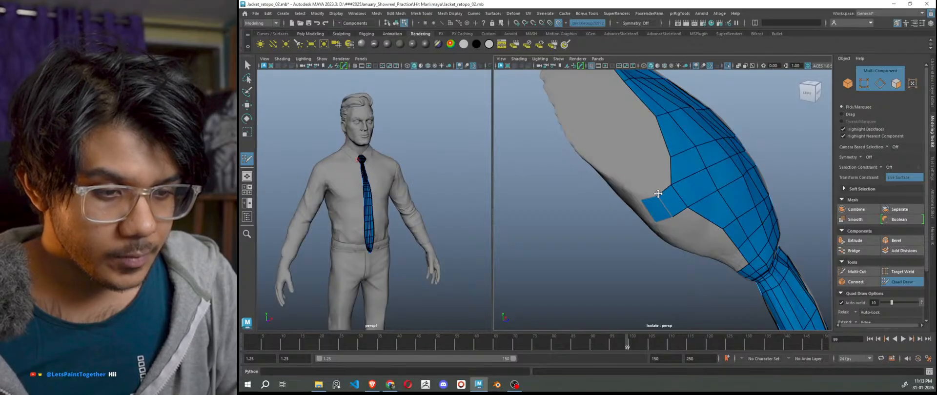
Extrude a quad from the patch's left edge and reposition its corner vertices.
scroll(661, 223, "down", 5)
left_click_drag(670, 226, 715, 234, "alt")
middle_click_drag(716, 234, 652, 228, "alt")
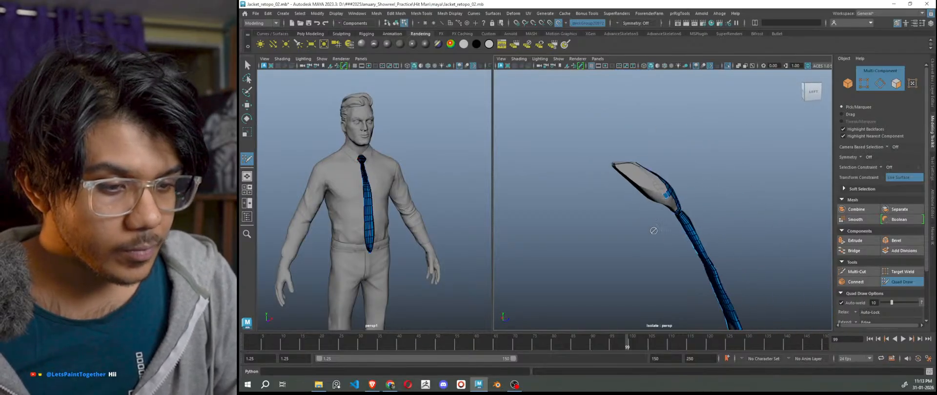
scroll(658, 215, "up", 5)
mouse_move(669, 178)
left_mouse_down("ctrl")
mouse_move(637, 177)
mouse_move(625, 165)
mouse_move(633, 157)
left_mouse_up("ctrl")
mouse_move(643, 190)
left_mouse_down()
mouse_move(628, 185)
mouse_move(670, 195)
left_mouse_up()
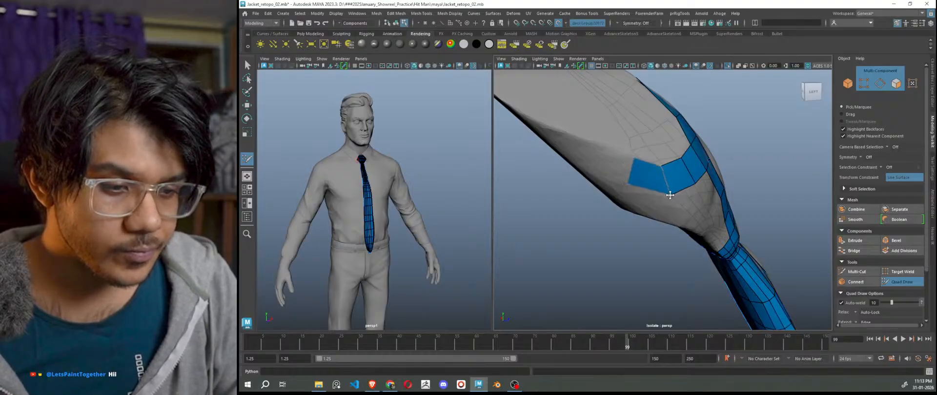
Delete the misshapen left quad and fill two new quads in its place.
left_click(647, 183, "ctrl+shift")
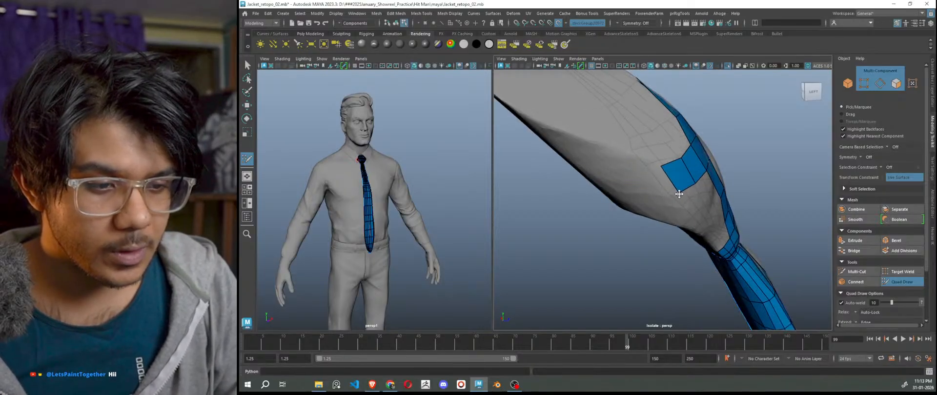
left_click(653, 184, "shift")
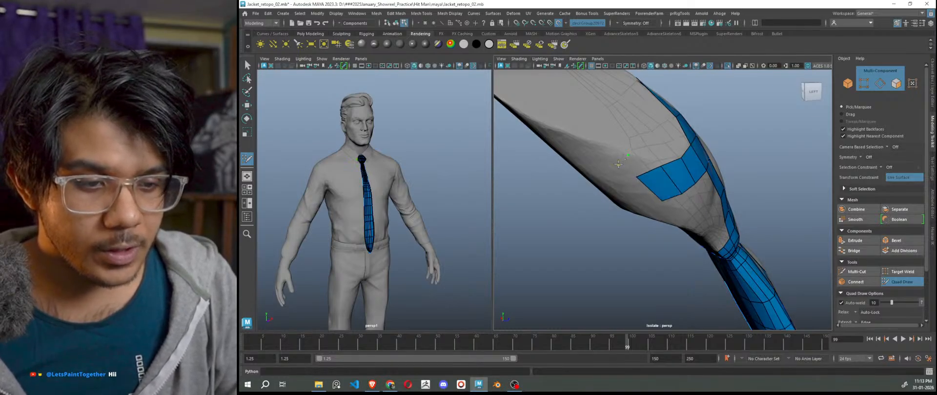
left_click(637, 166, "shift")
scroll(677, 185, "down", 5)
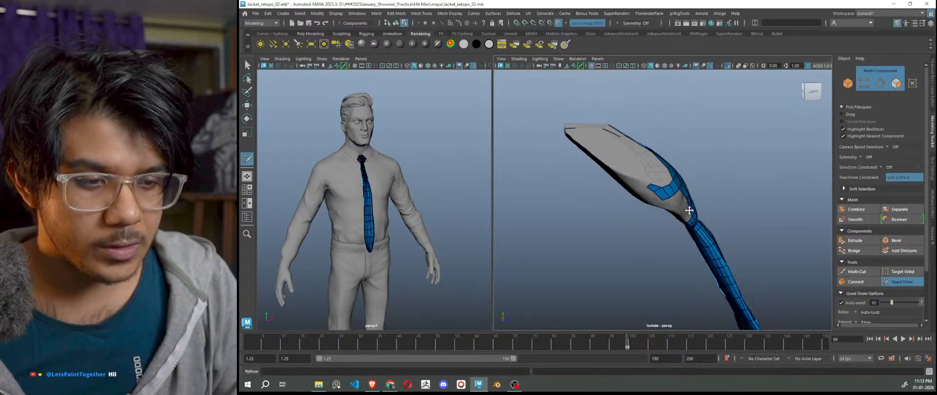
left_click_drag(690, 211, 656, 230, "alt")
middle_click_drag(657, 230, 675, 214, "alt")
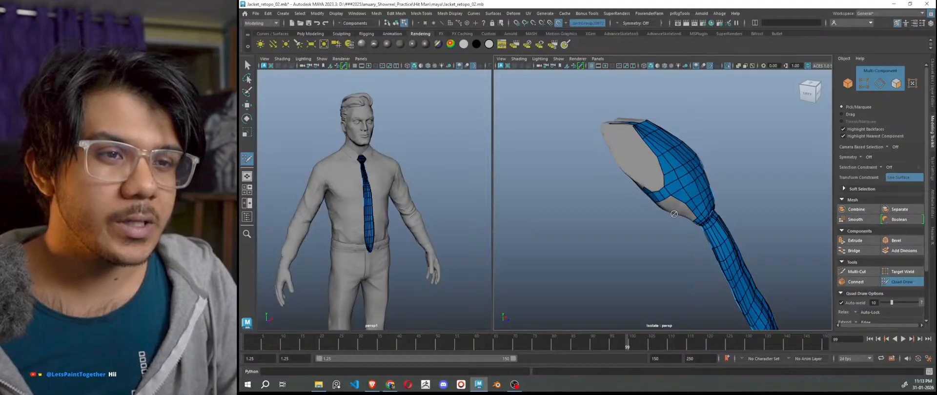
scroll(343, 194, "up", 5)
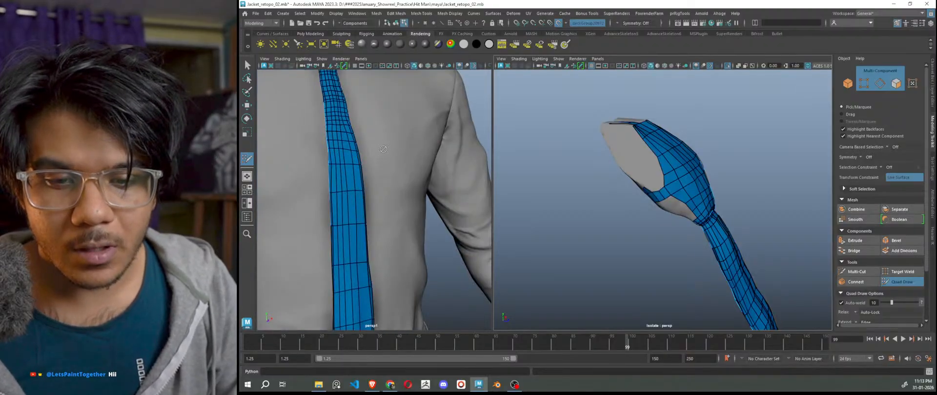
Fill the gap near the collar with a quad and nudge its boundary vertex down-left.
middle_click_drag(383, 149, 363, 188, "alt")
scroll(365, 180, "up", 4)
scroll(413, 188, "up", 4)
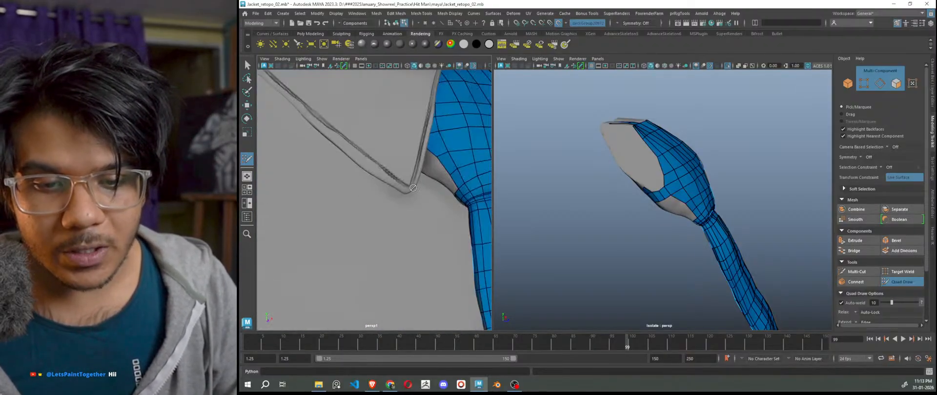
left_click_drag(674, 213, 666, 201, "alt")
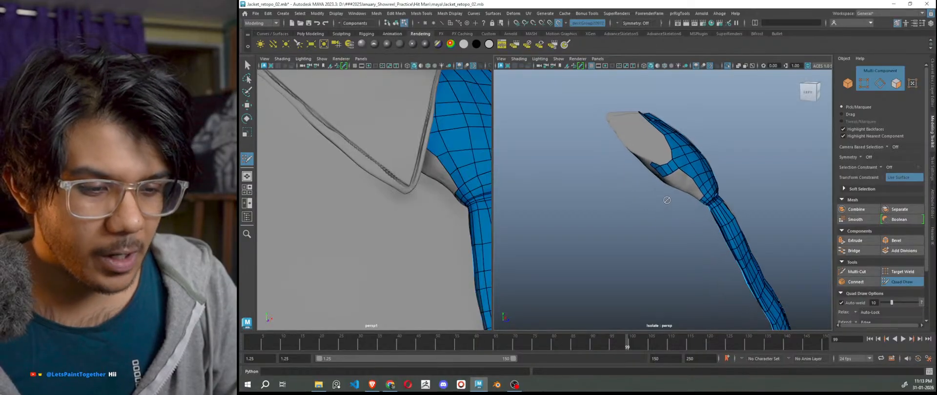
right_click_drag(666, 202, 715, 255, "alt")
middle_click_drag(698, 247, 657, 262, "alt")
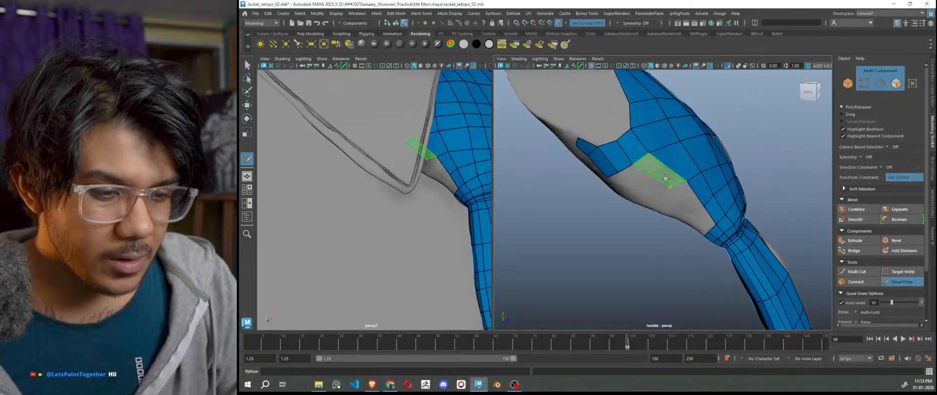
middle_click_drag(690, 210, 704, 177, "alt")
left_click(702, 176, "shift")
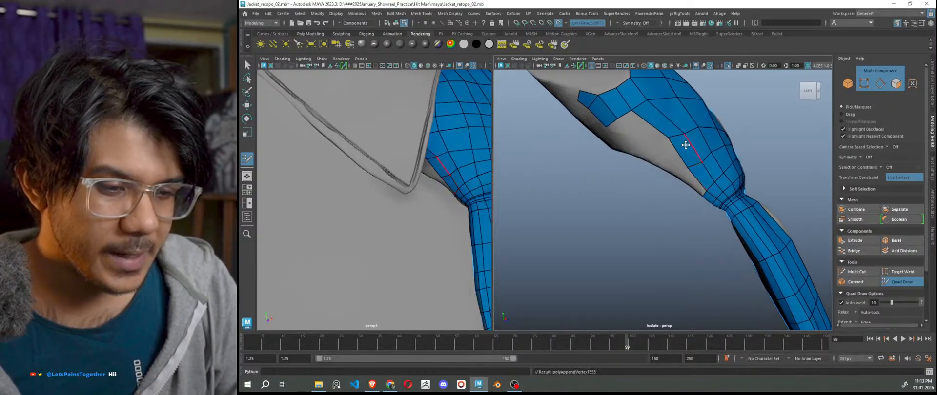
left_click_drag(667, 137, 665, 142)
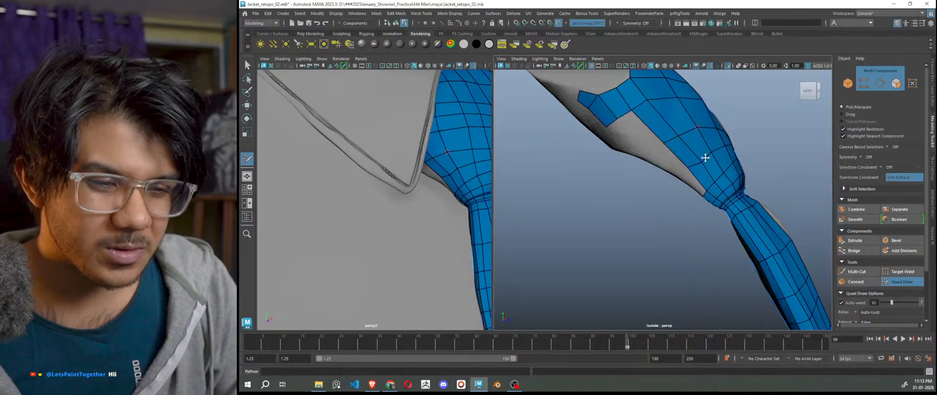
Orbit under the knot and fill the gap in the mesh there with a face.
scroll(705, 157, "down", 5)
left_click_drag(690, 226, 657, 243, "alt")
scroll(686, 225, "up", 5)
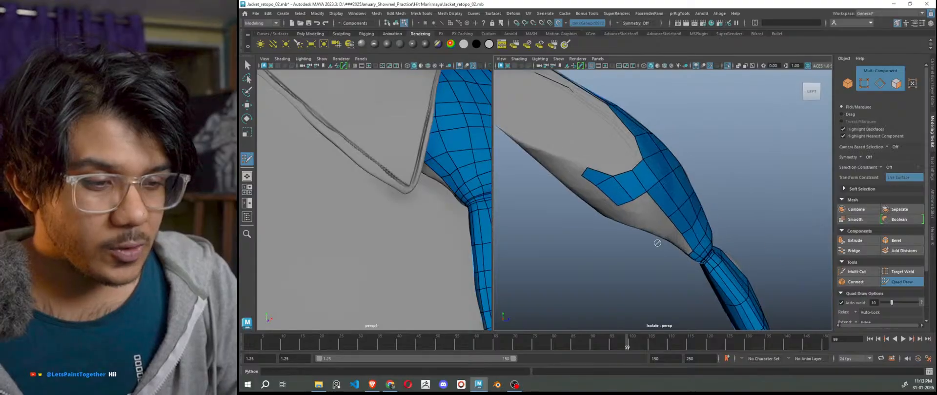
left_click_drag(647, 219, 661, 243, "alt")
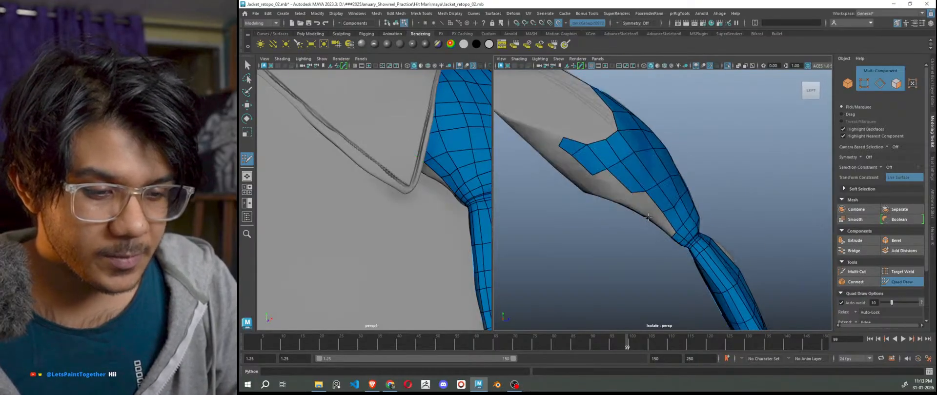
mouse_move(648, 218)
left_mouse_down("alt")
mouse_move(668, 230)
mouse_move(675, 257)
mouse_move(620, 197)
left_mouse_up("alt")
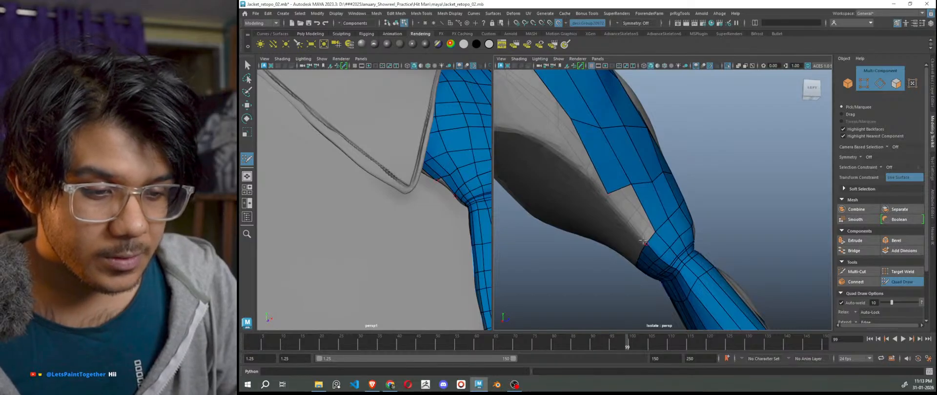
left_click(636, 213, "shift")
Place a new vertex on the knot and fill the quads above and below it.
scroll(659, 254, "down", 5)
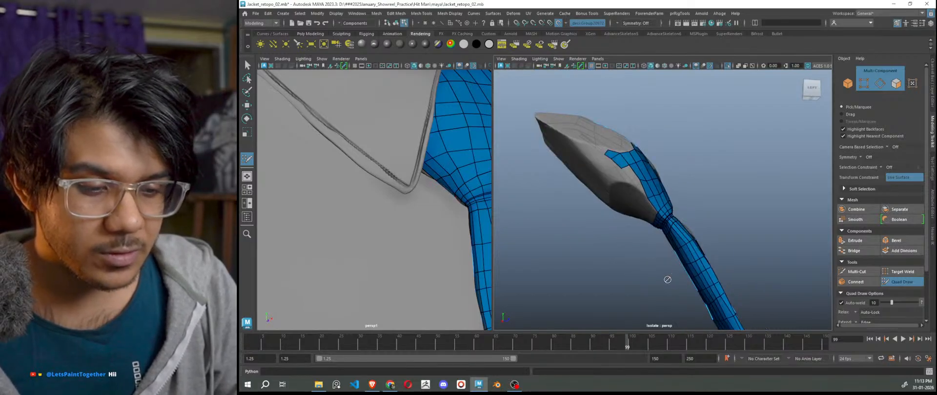
left_click_drag(667, 278, 687, 287, "alt")
right_click_drag(666, 247, 723, 296, "alt")
left_click_drag(710, 280, 684, 261, "alt")
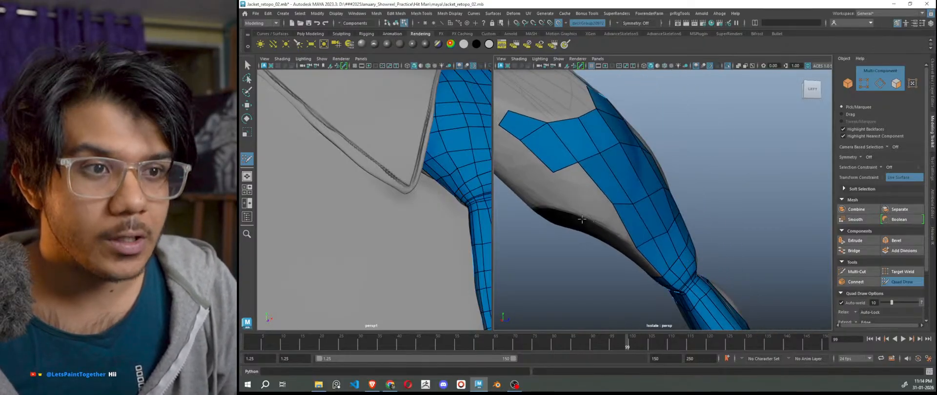
left_click(579, 201)
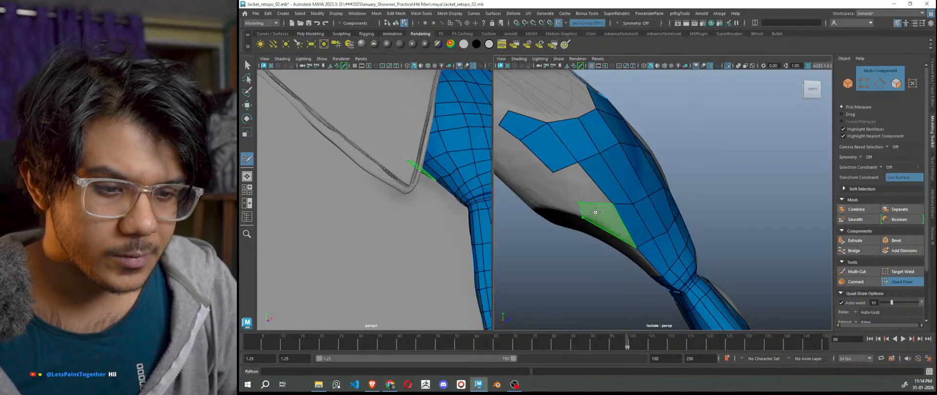
left_click(595, 214, "shift")
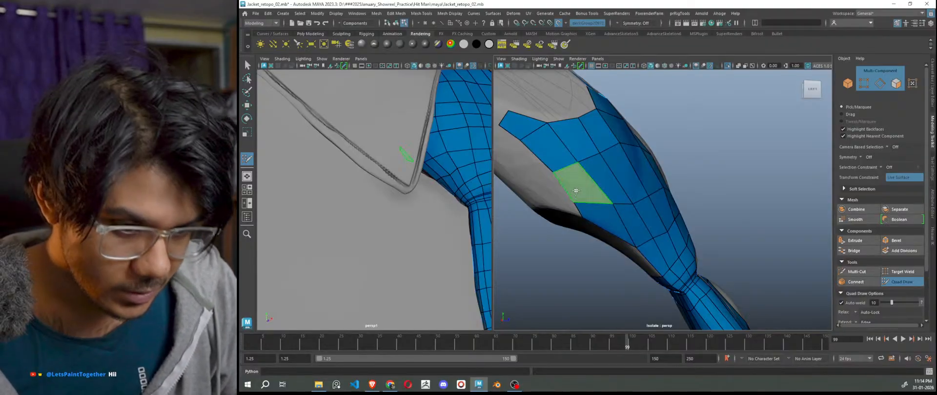
left_click(576, 191, "shift")
left_click(622, 238, "shift")
Add three quads along the strip's lower edge on the knot's other side.
scroll(642, 245, "down", 6)
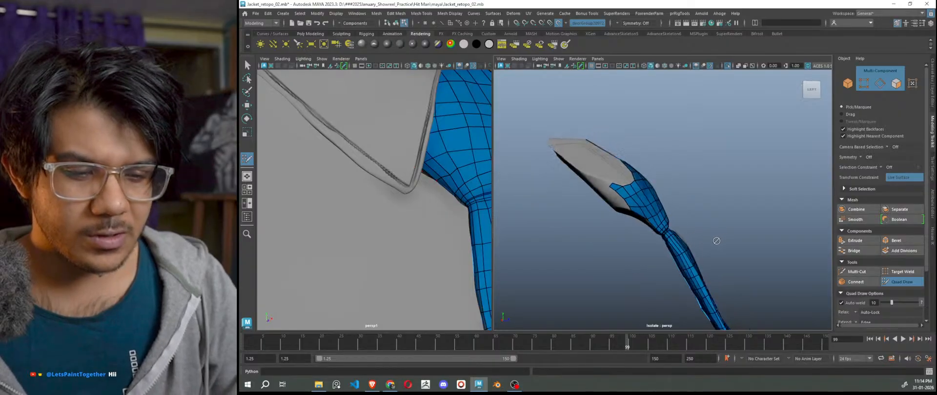
left_click_drag(716, 241, 591, 237, "alt")
scroll(636, 219, "up", 6)
left_click_drag(706, 265, 654, 237, "alt")
scroll(653, 235, "up", 3)
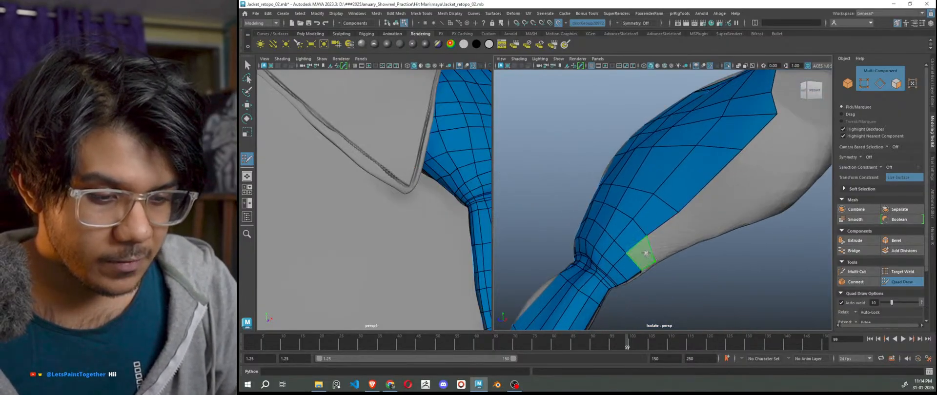
left_click(639, 253, "shift")
left_click(681, 238, "shift")
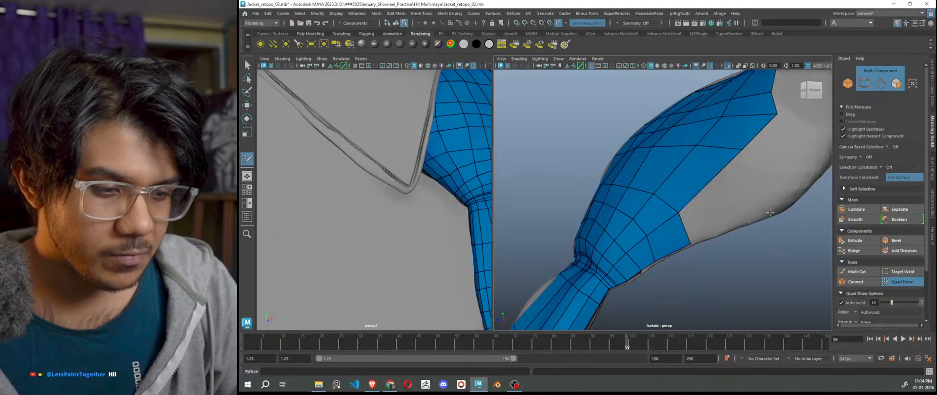
left_click(742, 207, "shift")
Zoom out and orbit around the tie mesh to inspect the new quads.
right_click_drag(742, 207, 696, 274, "alt")
left_click_drag(697, 273, 794, 270, "alt")
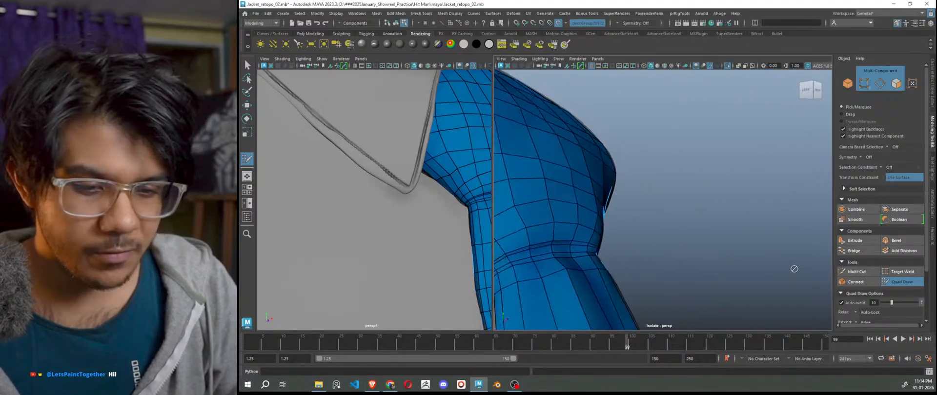
right_click_drag(794, 270, 752, 273, "alt")
left_click_drag(752, 273, 655, 275, "alt")
right_click_drag(655, 275, 704, 203, "alt")
left_click_drag(688, 258, 612, 250, "alt")
Drag the mesh's edge vertex and a quad's outer vertex inward to fit the tie surface.
scroll(673, 221, "up", 5)
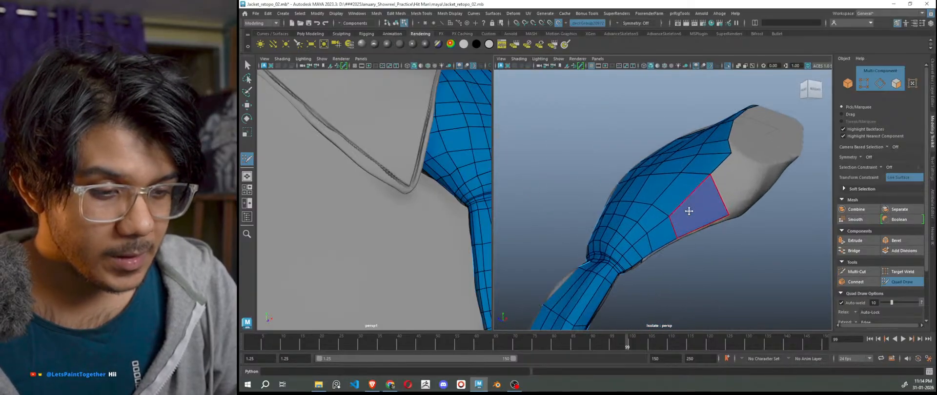
left_click_drag(713, 196, 692, 256, "alt")
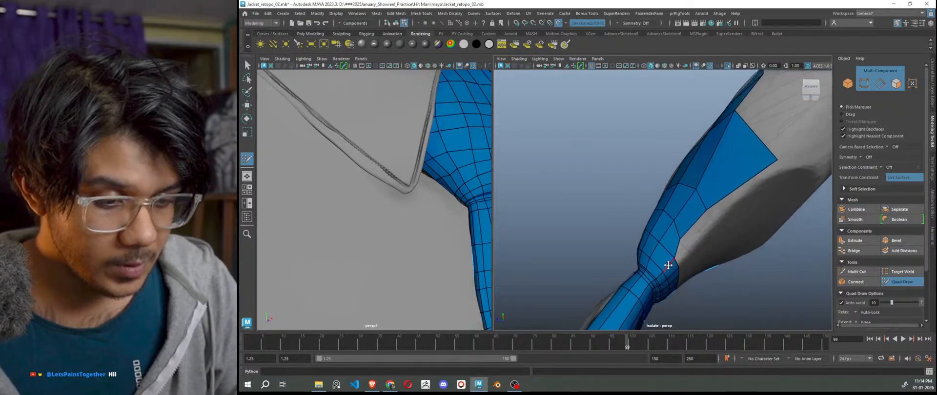
right_click_drag(659, 266, 717, 288, "alt")
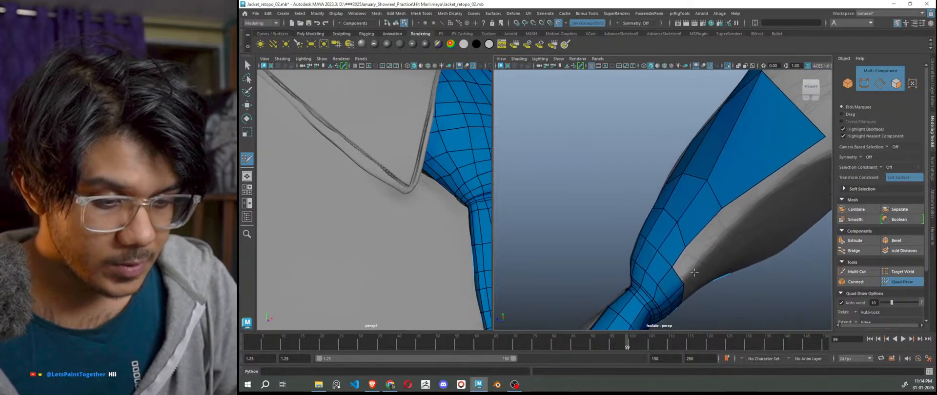
mouse_move(717, 288)
left_mouse_down("alt")
mouse_move(747, 249)
mouse_move(723, 294)
left_mouse_up("alt")
middle_click_drag(705, 249, 710, 221, "alt")
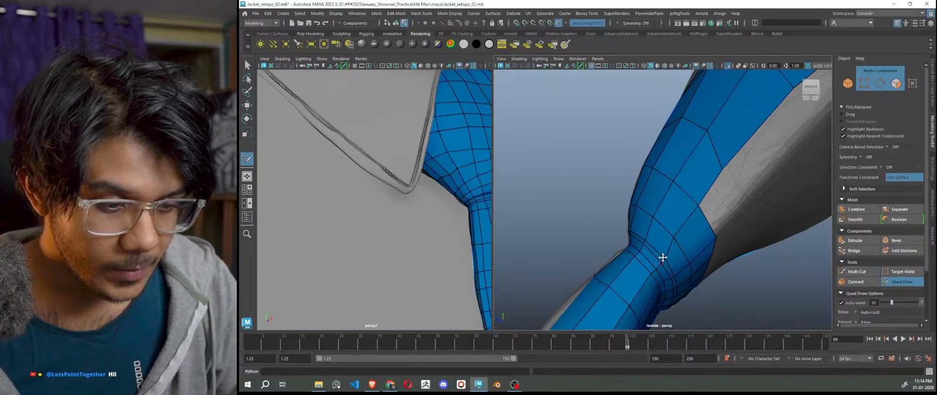
mouse_move(698, 206)
left_mouse_down()
mouse_move(732, 222)
mouse_move(747, 262)
left_mouse_up()
middle_click_drag(747, 262, 717, 317, "alt")
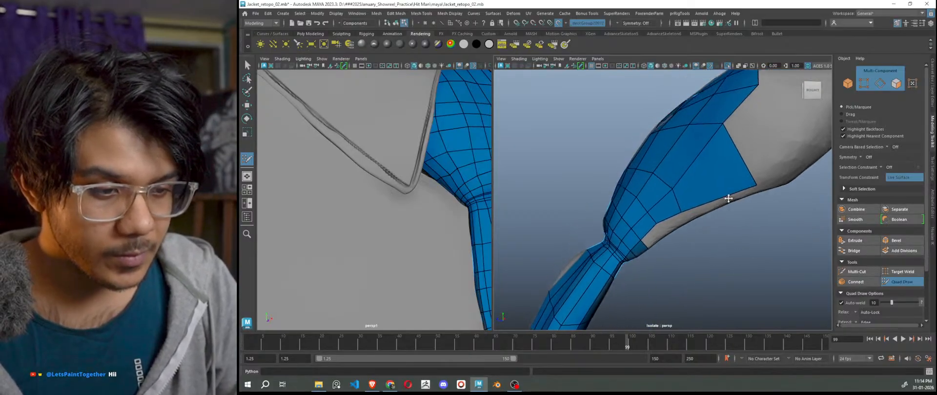
left_click_drag(756, 185, 744, 154)
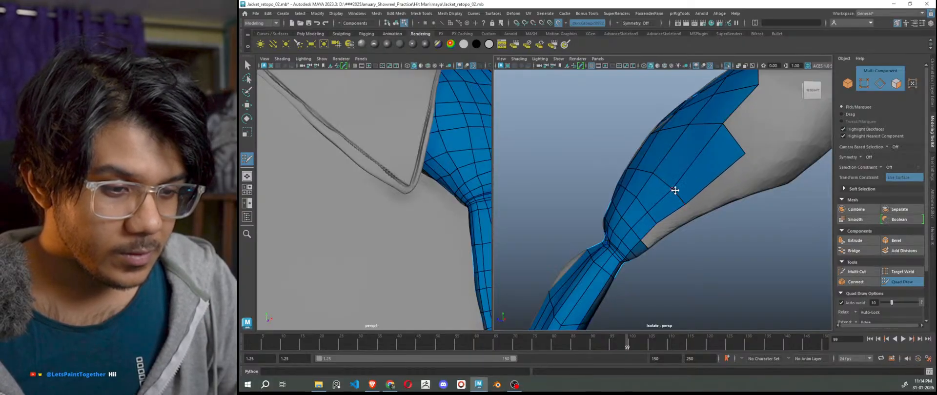
left_click_drag(672, 187, 757, 270, "alt")
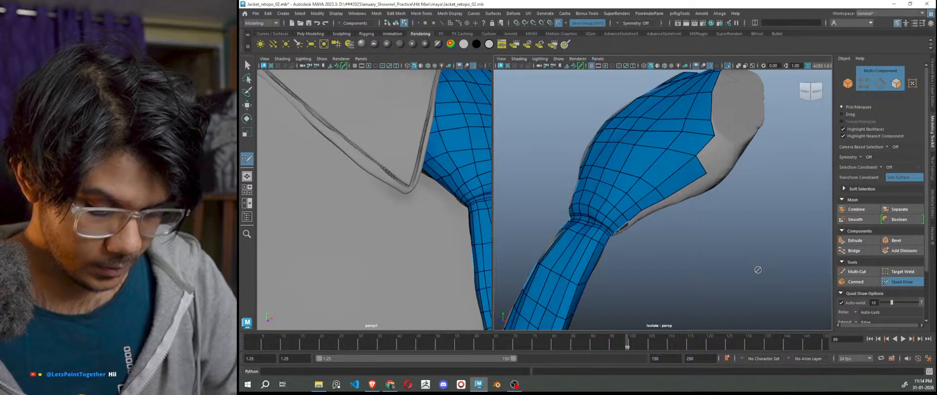
From a side view of the tie, fill a new quad on the mesh's edge.
scroll(721, 222, "down", 2)
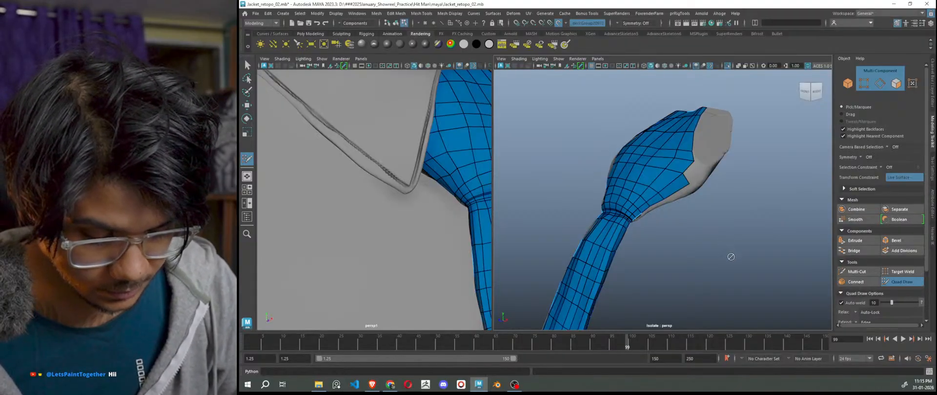
scroll(704, 203, "up", 2)
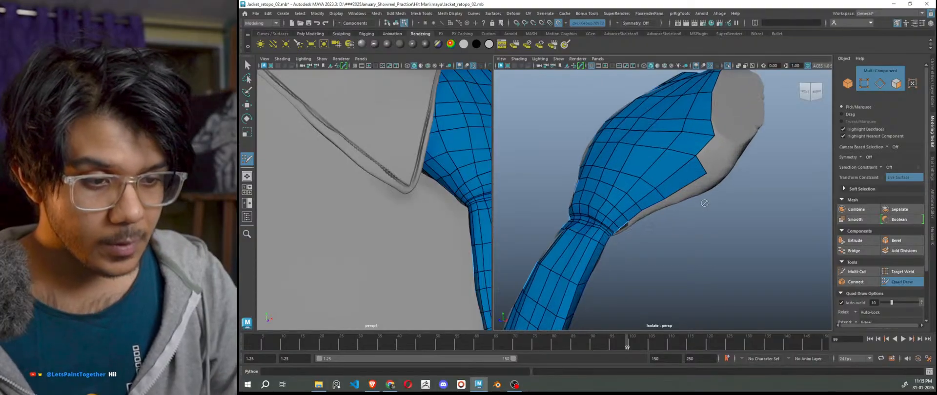
left_click_drag(770, 222, 744, 221, "alt")
middle_click_drag(744, 222, 699, 225, "alt")
scroll(729, 213, "up", 2)
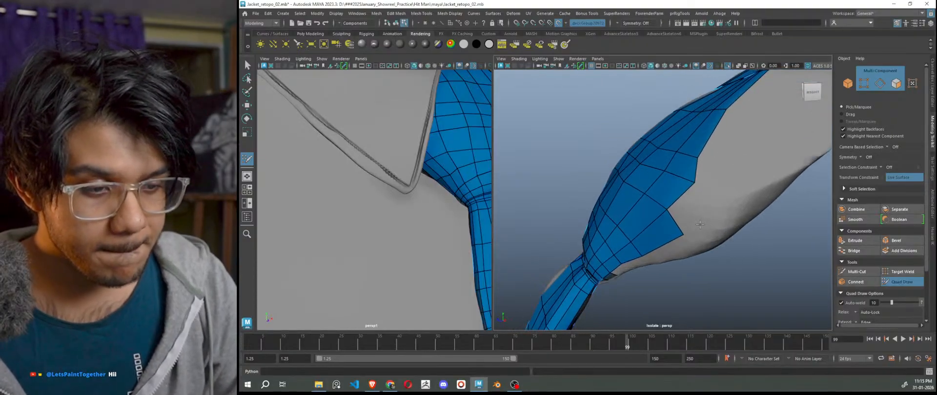
left_click(719, 201, "shift")
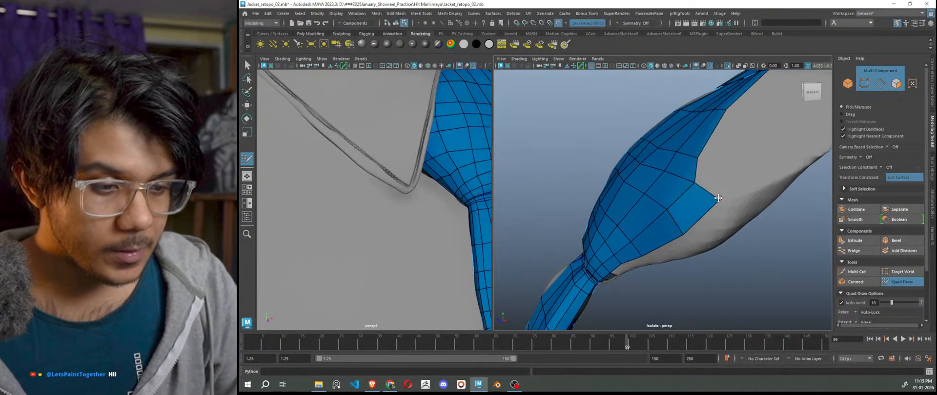
left_click_drag(689, 225, 748, 267, "alt")
scroll(748, 266, "up", 3)
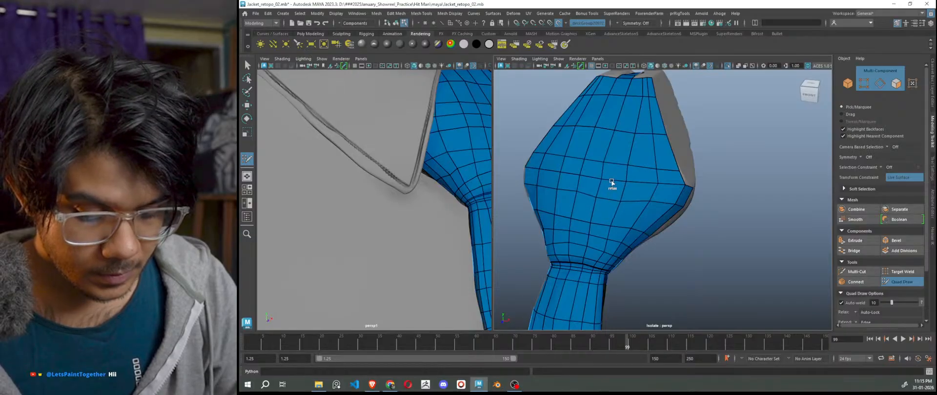
Relax the edge quads, then fill a new quad over the grey gap.
left_click_drag(592, 160, 602, 168, "shift")
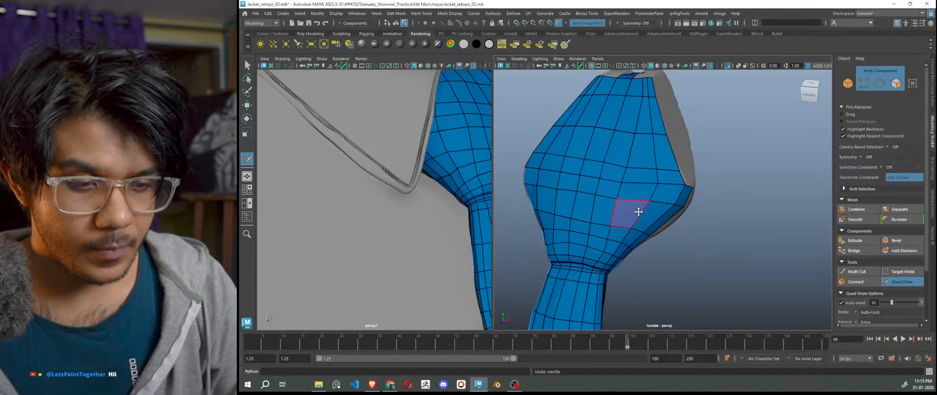
scroll(680, 246, "down", 3)
left_click_drag(694, 261, 690, 237, "alt")
scroll(685, 232, "up", 2)
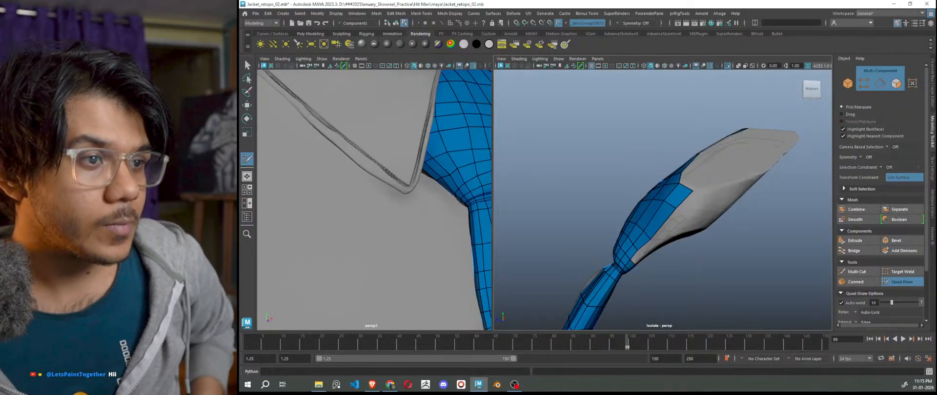
scroll(722, 200, "up", 2)
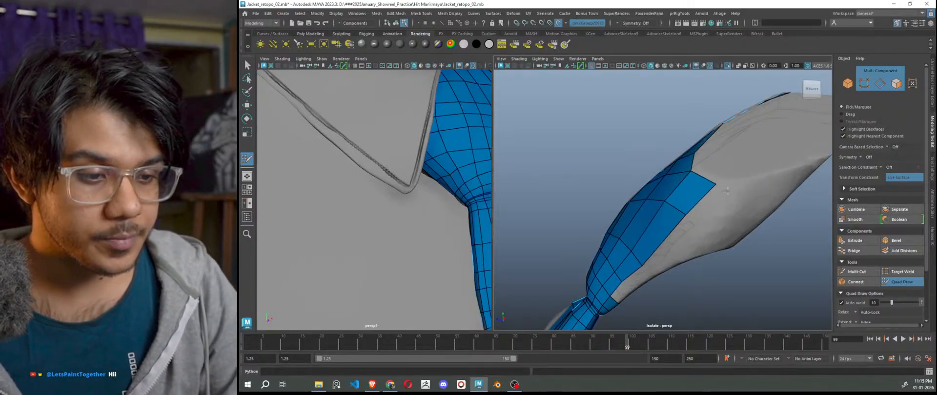
left_click(734, 220)
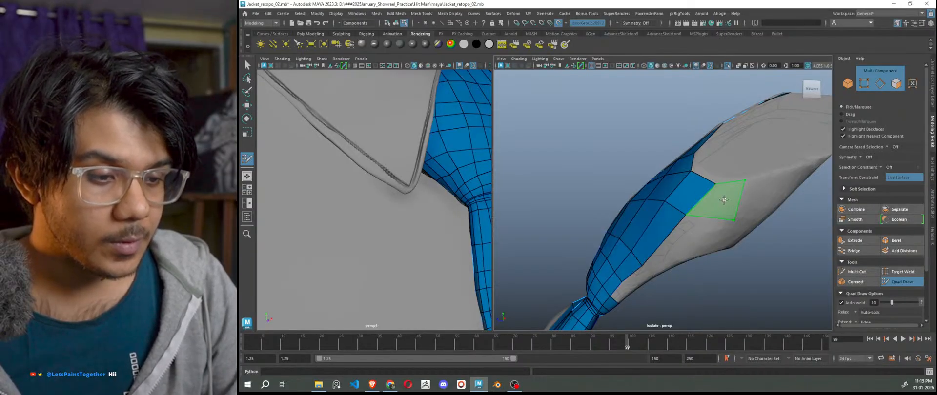
left_click(721, 205, "shift")
Fill another quad on the mesh edge and extrude a new quad from the border edge.
scroll(720, 217, "down", 3)
mouse_move(719, 221)
left_mouse_down("alt")
mouse_move(763, 265)
mouse_move(797, 261)
mouse_move(670, 258)
mouse_move(715, 217)
left_mouse_up("alt")
left_click(719, 229, "shift")
scroll(719, 228, "up", 5)
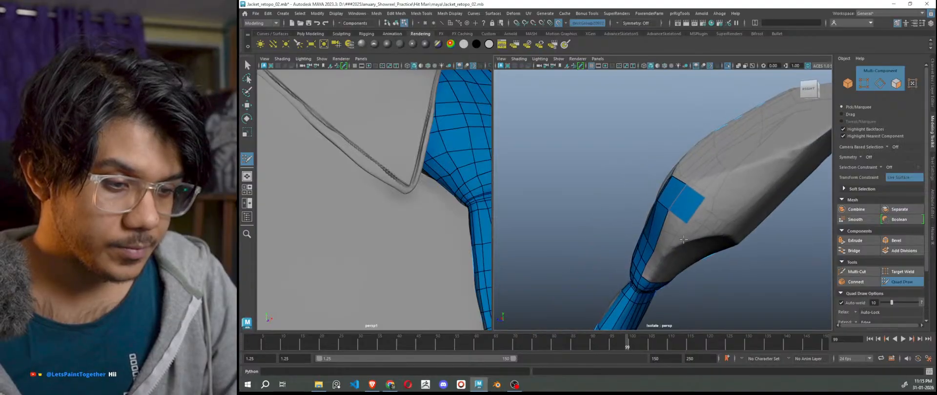
mouse_move(710, 195)
left_mouse_down()
mouse_move(751, 186)
mouse_move(760, 240)
mouse_move(705, 261)
mouse_move(791, 274)
mouse_move(725, 276)
left_mouse_up()
Fill three quads over the grey patches below the strip and orbit to check them.
scroll(725, 276, "up", 4)
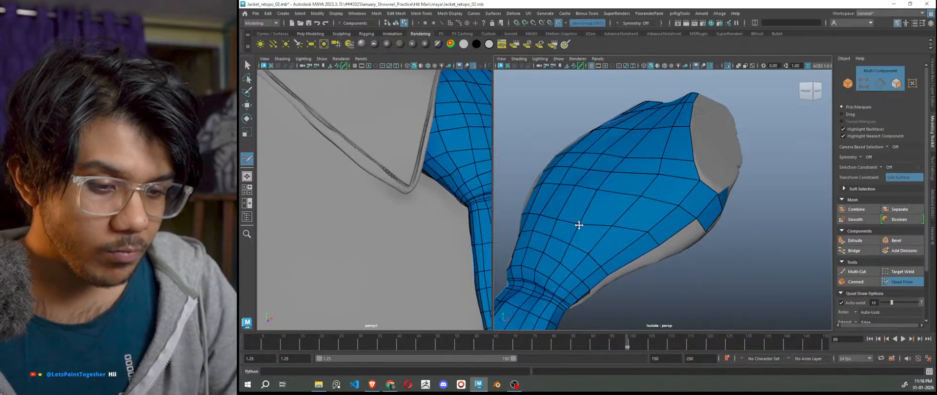
mouse_move(581, 221)
left_mouse_down("alt")
mouse_move(648, 241)
mouse_move(648, 264)
mouse_move(635, 274)
mouse_move(664, 254)
mouse_move(677, 222)
left_mouse_up("alt")
left_click(678, 242, "shift")
left_click(654, 275, "shift")
left_click(662, 233, "shift")
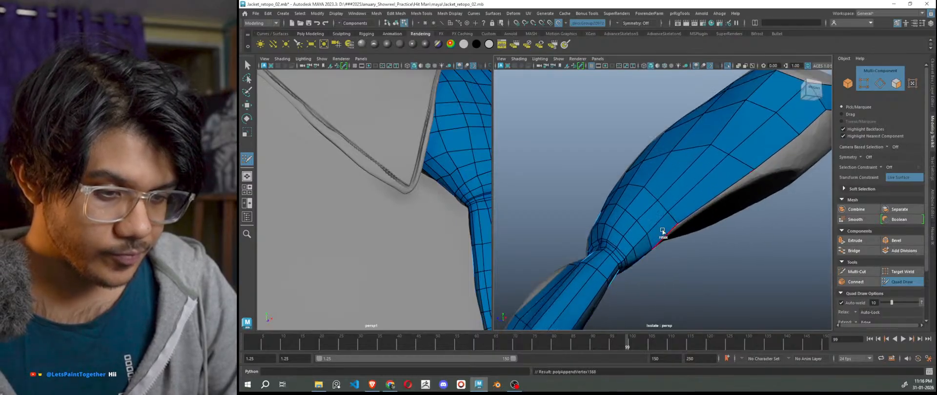
left_click_drag(687, 247, 796, 278, "alt")
right_click_drag(796, 279, 739, 288, "alt")
left_click_drag(739, 288, 694, 289, "alt")
right_click_drag(635, 244, 667, 226, "alt")
left_click_drag(668, 249, 706, 256, "alt")
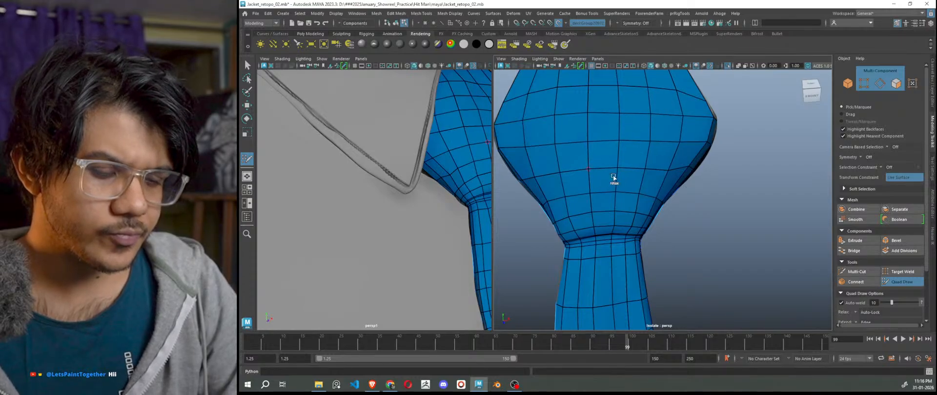
On the tie's right side, extrude a new quad from the border edge.
scroll(692, 219, "down", 5)
left_click_drag(749, 251, 672, 229, "alt")
right_click_drag(672, 230, 704, 230, "alt")
left_click_drag(705, 229, 720, 171, "alt")
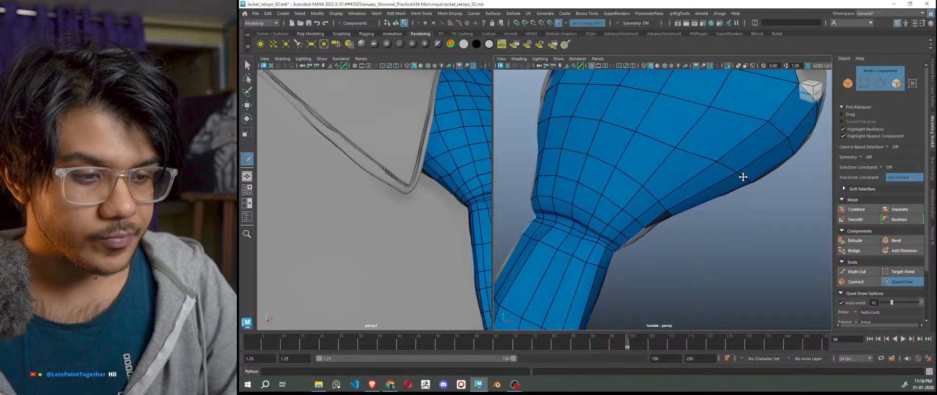
right_click_drag(743, 177, 742, 213, "alt")
left_click_drag(742, 213, 682, 248, "alt")
left_click_drag(781, 234, 708, 197, "alt")
right_click_drag(708, 198, 771, 208, "alt")
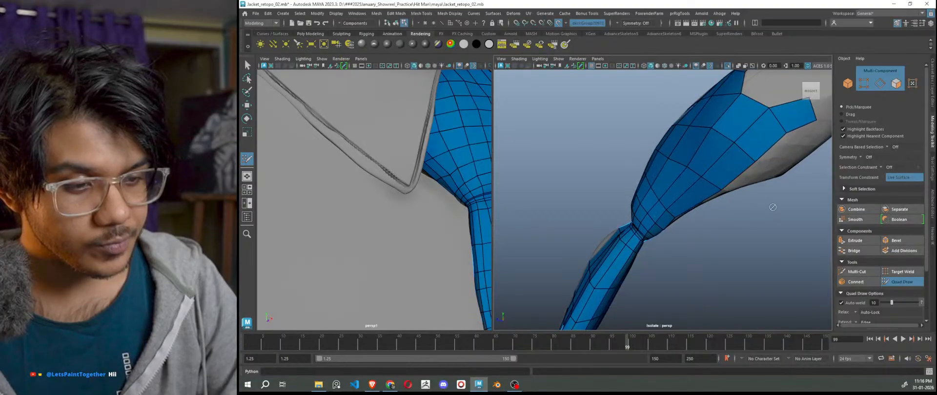
left_click_drag(771, 208, 751, 188, "alt")
key("Tab")
left_click_drag(746, 130, 771, 141)
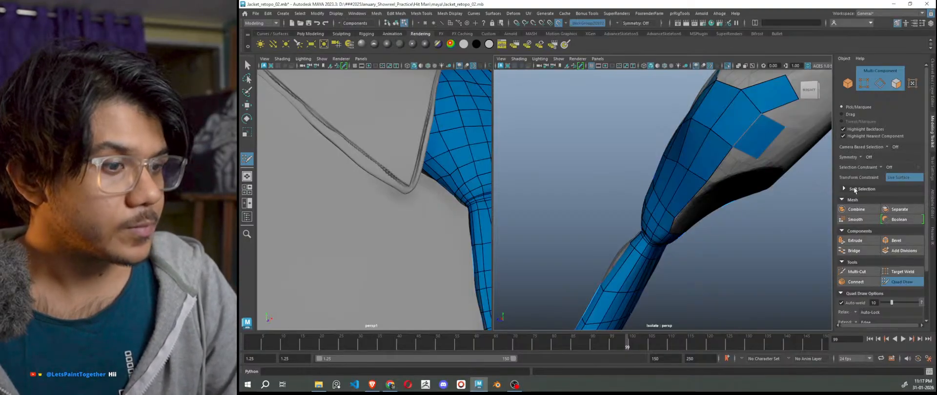
Add a quad beside the strip and pull its corners and the notch vertex onto the tie.
left_click_drag(795, 200, 739, 208, "alt")
middle_click_drag(773, 190, 748, 216, "alt")
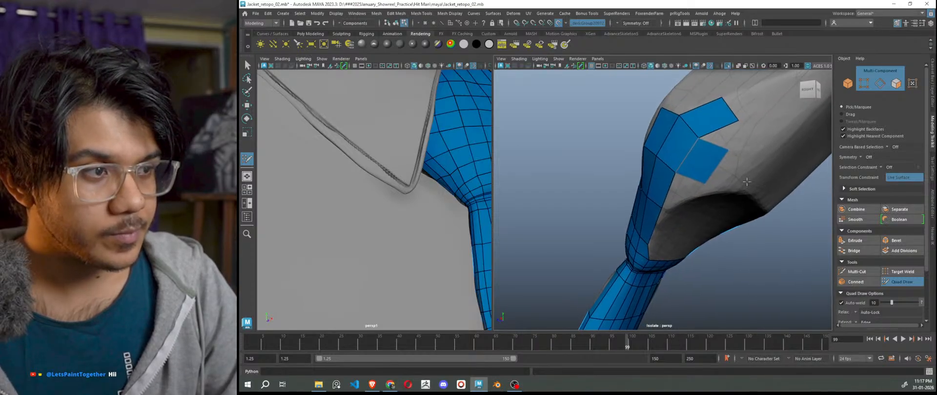
scroll(747, 181, "up", 2)
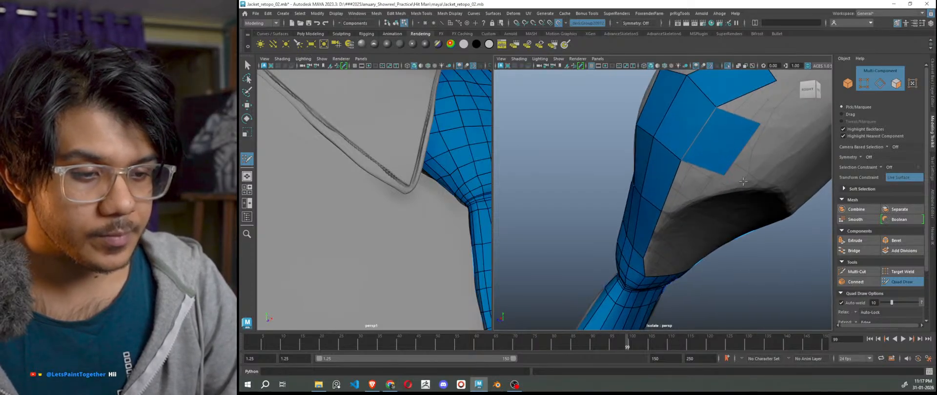
left_click_drag(742, 181, 747, 172, "alt")
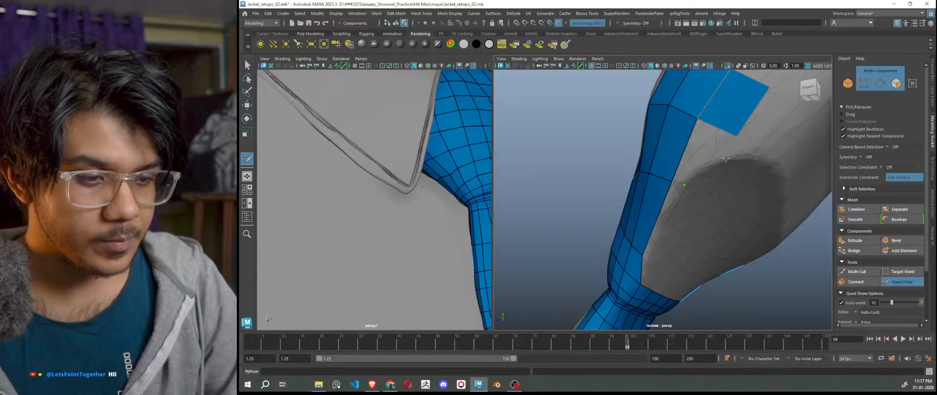
left_click(703, 149, "shift")
left_click_drag(735, 136, 730, 153)
left_click_drag(768, 88, 755, 106)
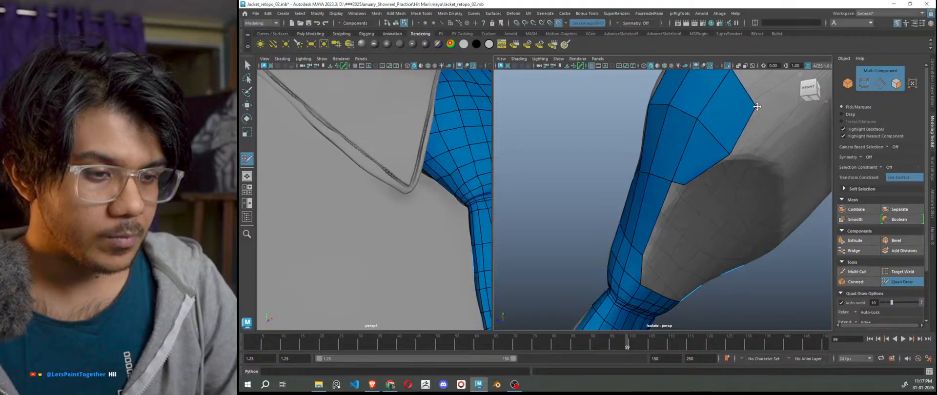
left_click_drag(730, 156, 716, 134)
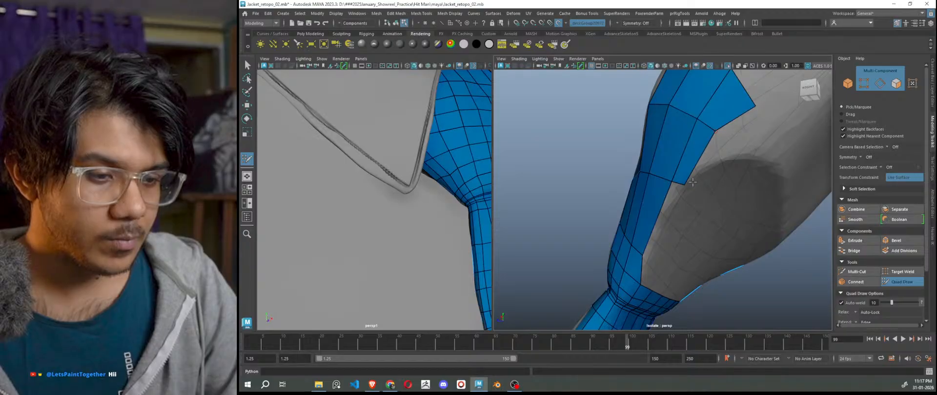
left_click_drag(669, 179, 739, 233)
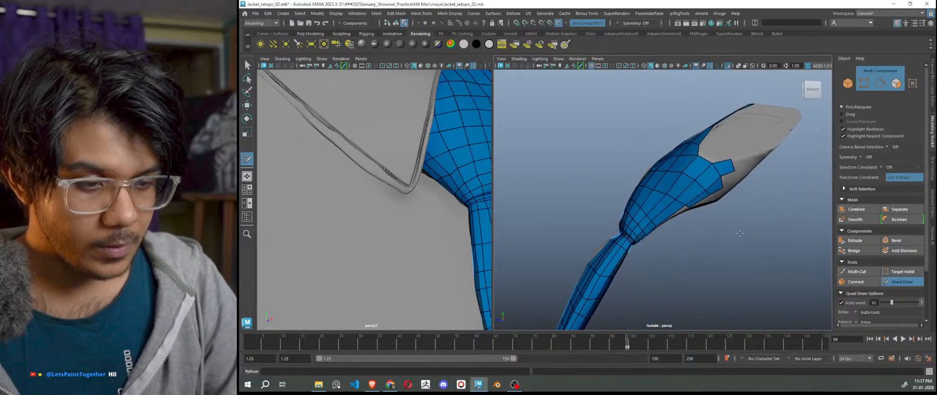
Orbit around the tie mesh to inspect its dark underside and surface coverage.
scroll(740, 233, "up", 5)
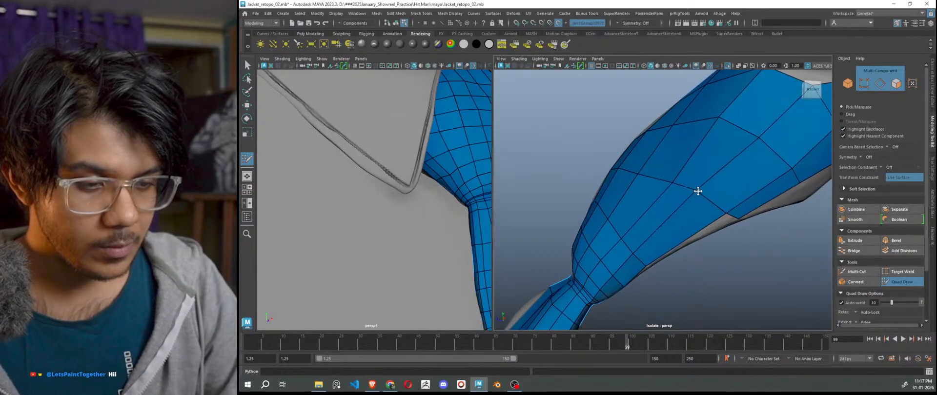
left_click_drag(726, 217, 715, 188, "alt")
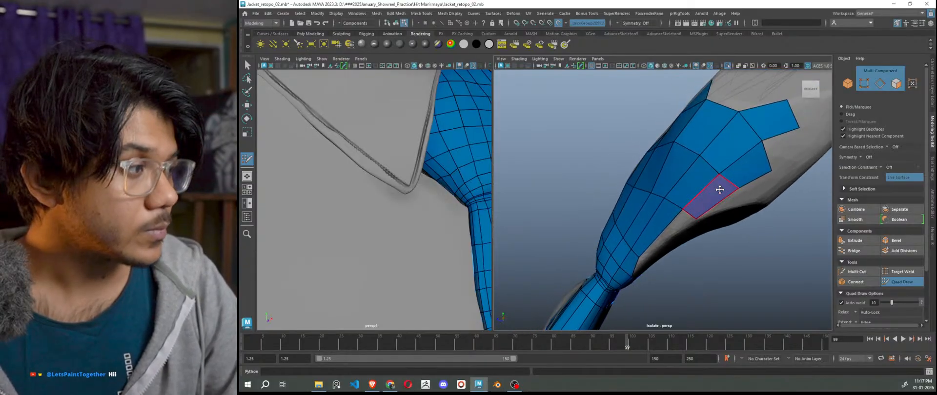
left_click_drag(731, 214, 722, 197, "alt")
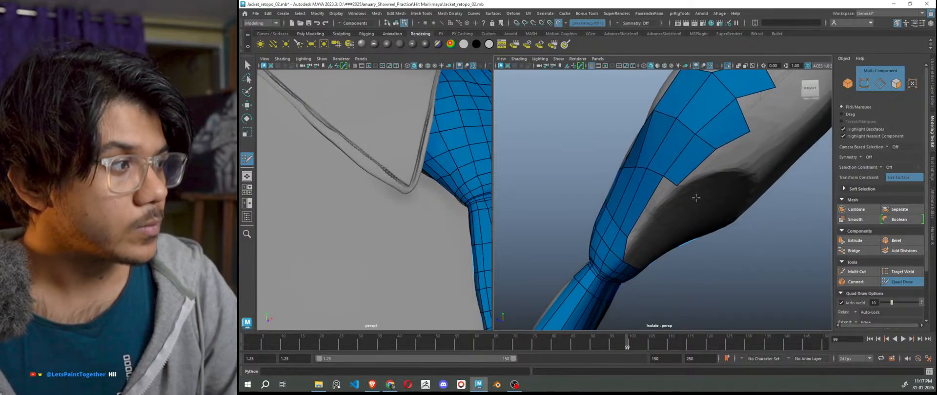
left_click_drag(695, 198, 727, 185, "alt")
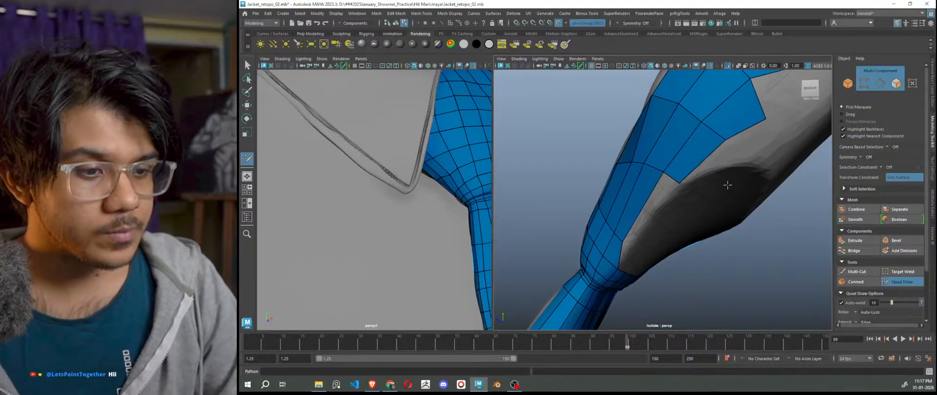
Fill the first two notches on the tie's underside with new quads.
left_click(631, 239)
left_click(644, 217, "shift")
mouse_move(656, 228)
left_mouse_down("alt")
mouse_move(677, 236)
mouse_move(679, 221)
mouse_move(632, 202)
left_mouse_up("alt")
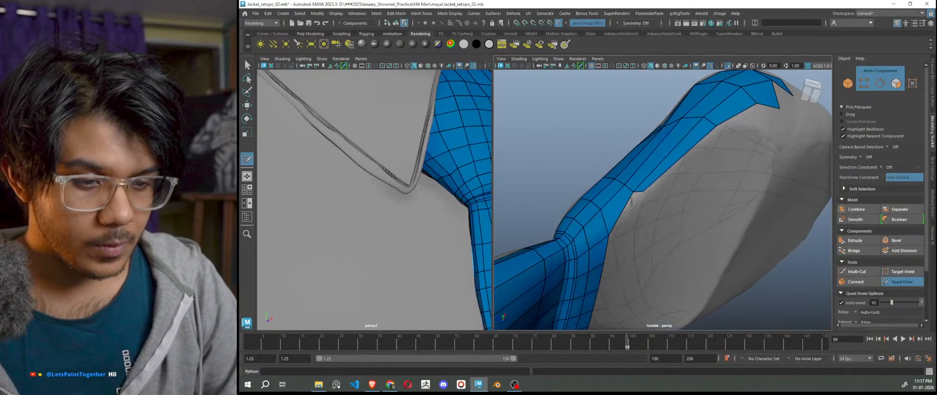
left_click(623, 237)
left_click(622, 222, "shift")
mouse_move(622, 223)
left_mouse_down("alt")
mouse_move(616, 211)
mouse_move(660, 276)
mouse_move(610, 257)
left_mouse_up("alt")
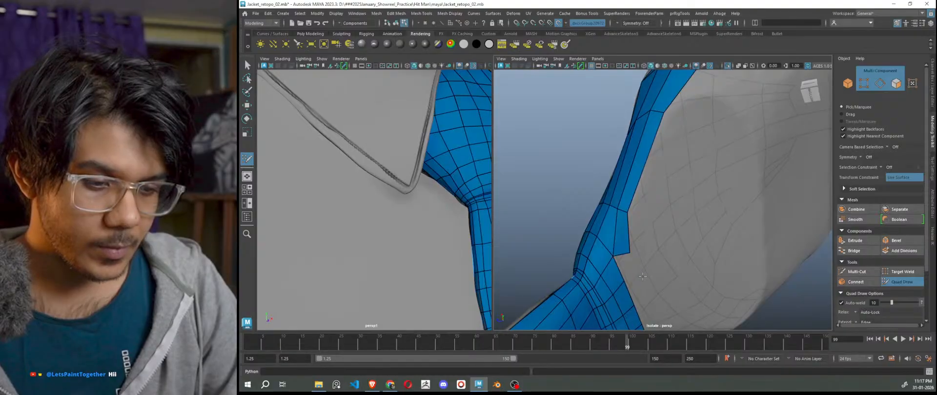
Fill two more notch quads, shifting the new corner vertex slightly left.
left_click(640, 275)
left_click(629, 268, "shift")
middle_click_drag(643, 280, 609, 218, "alt")
left_click_drag(609, 217, 714, 277)
left_click(612, 242)
left_click(603, 235, "shift")
Fill the remaining notches with quads, nudging the new corner vertex down.
middle_click_drag(714, 277, 670, 250, "alt")
left_click(652, 236)
left_click(645, 245, "shift")
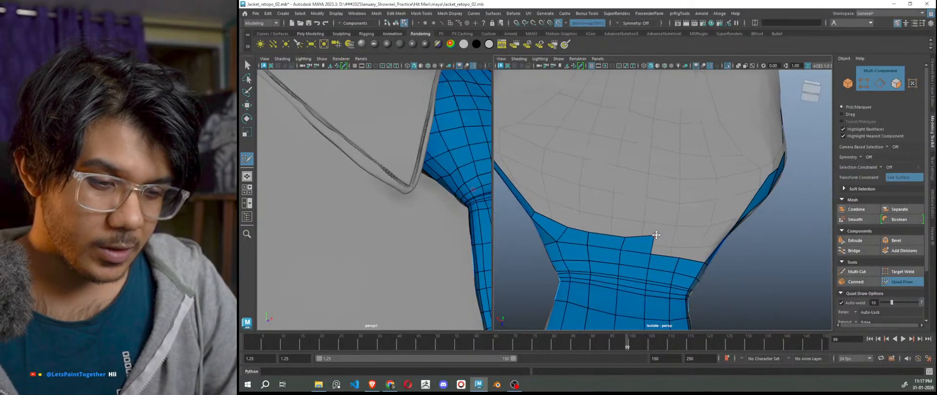
left_click_drag(654, 237, 684, 272)
left_click(687, 242, "shift")
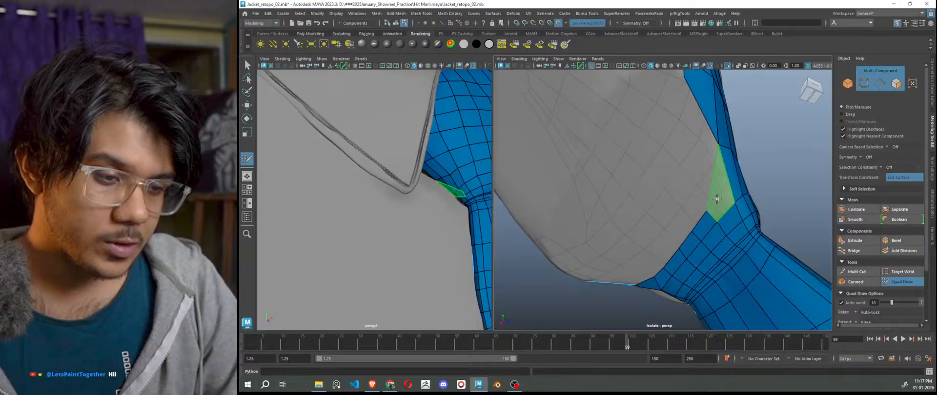
left_click(717, 197, "shift")
left_click_drag(720, 221, 666, 248, "alt")
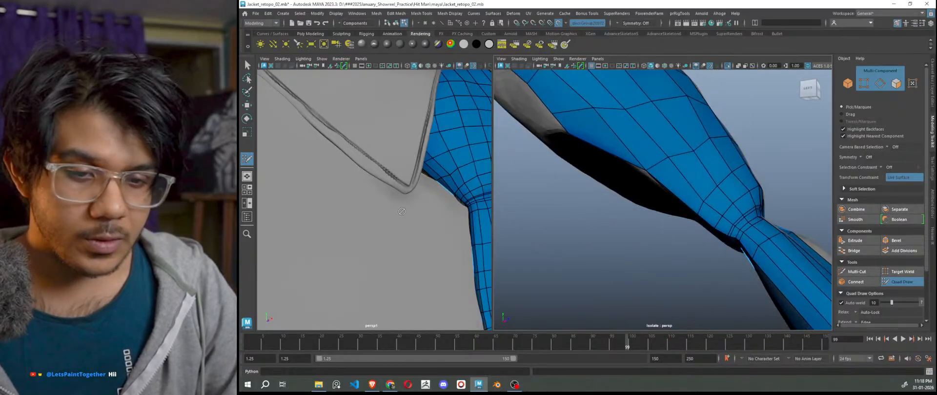
Frame the tie knot in both viewports and add a first quad beside it.
right_click_drag(453, 215, 388, 216, "alt")
left_click_drag(389, 215, 356, 217, "alt")
right_click_drag(356, 217, 439, 217, "alt")
middle_click_drag(293, 214, 357, 228, "alt")
scroll(389, 240, "down", 4)
scroll(412, 240, "down", 8)
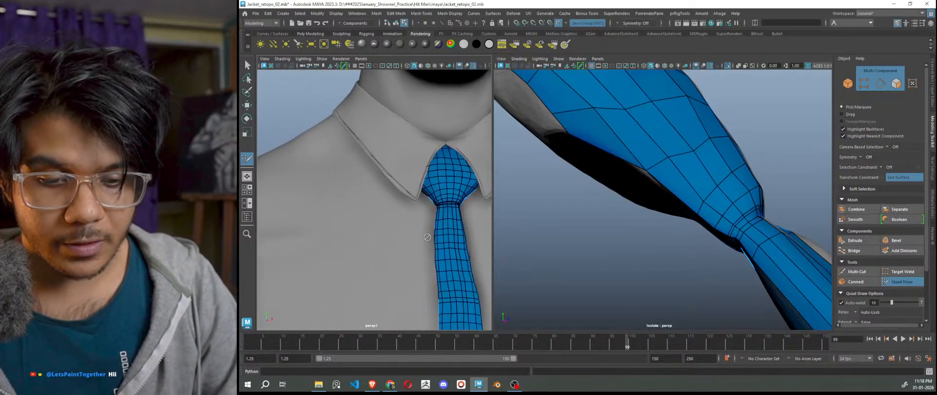
scroll(691, 211, "down", 5)
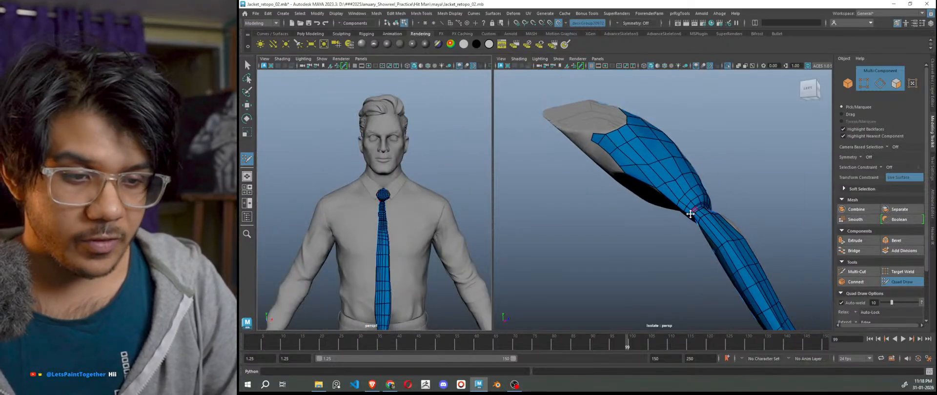
scroll(689, 213, "up", 6)
left_click_drag(690, 214, 717, 195, "alt")
scroll(692, 190, "up", 2)
scroll(692, 191, "up", 2)
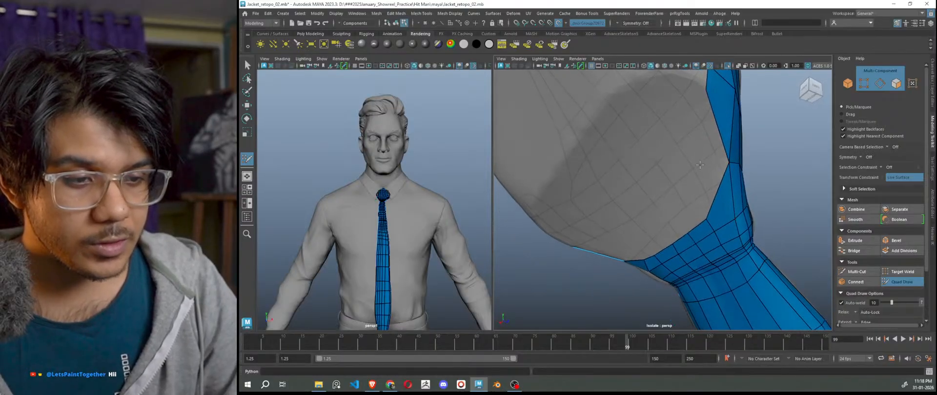
left_click(703, 191, "shift")
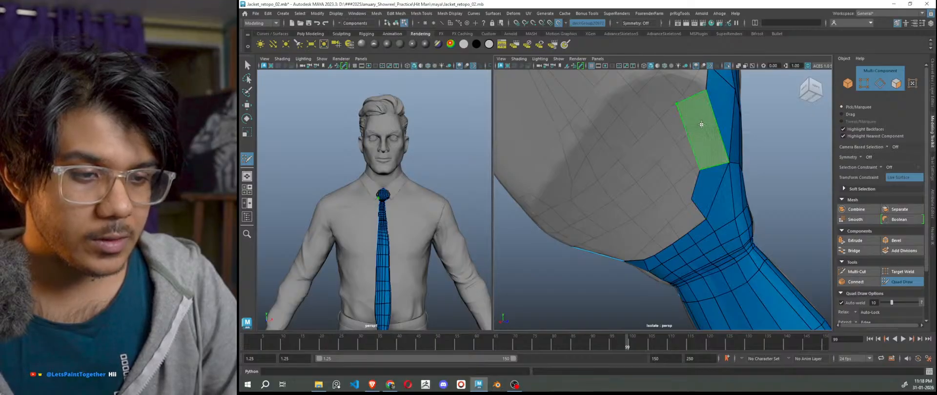
Add a row of four more quads running left beside the tie knot.
left_click_drag(675, 103, 767, 194, "alt")
scroll(605, 209, "up", 4)
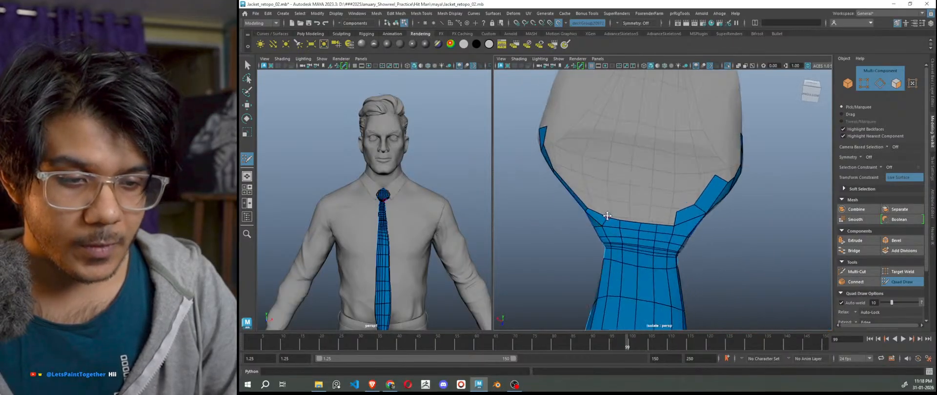
left_click(660, 218, "shift")
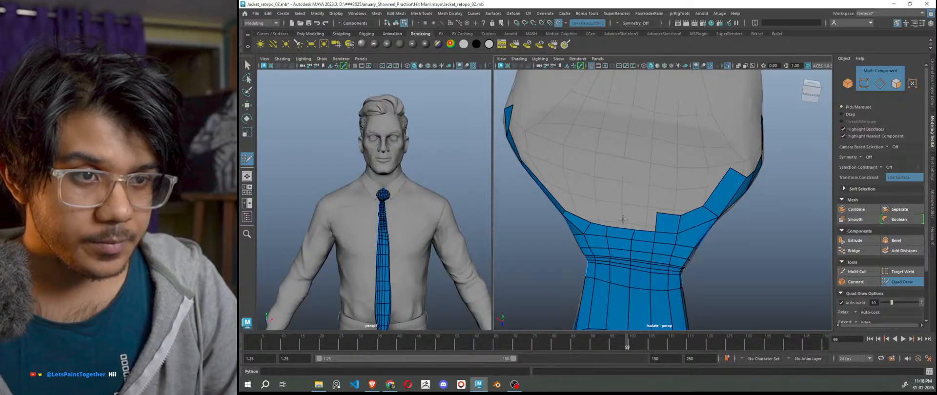
left_click(645, 221, "shift")
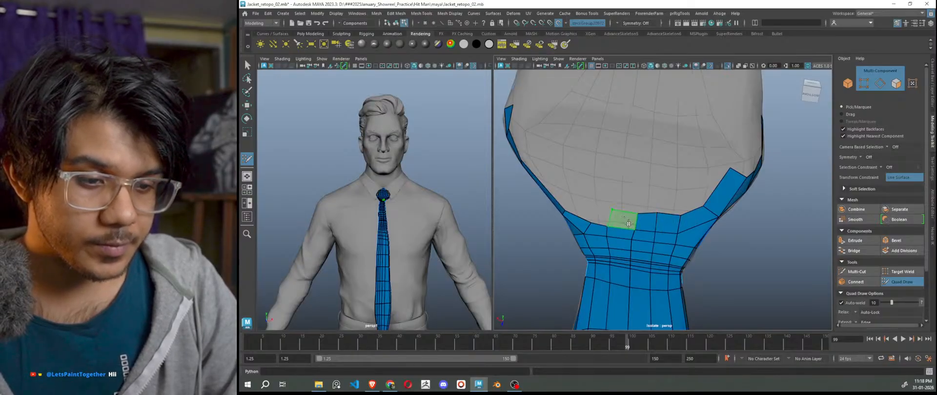
left_click(623, 219, "shift")
left_click(604, 215, "shift")
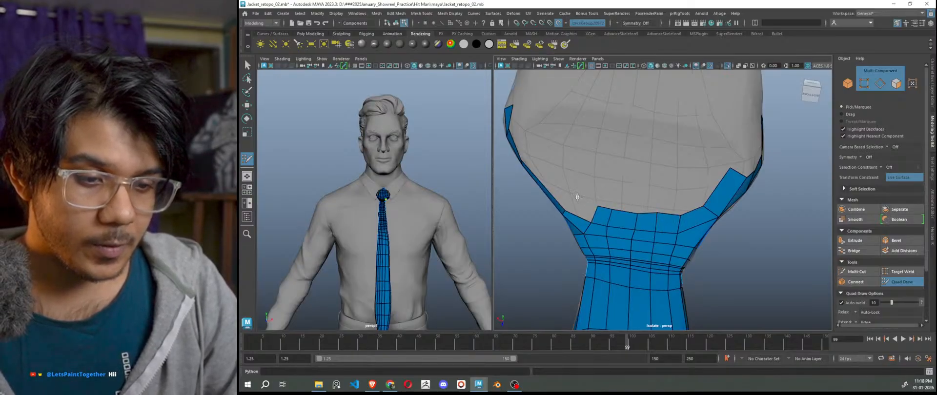
Add a face on the left strip and fill its hole with a quad.
left_click_drag(548, 170, 610, 185, "alt")
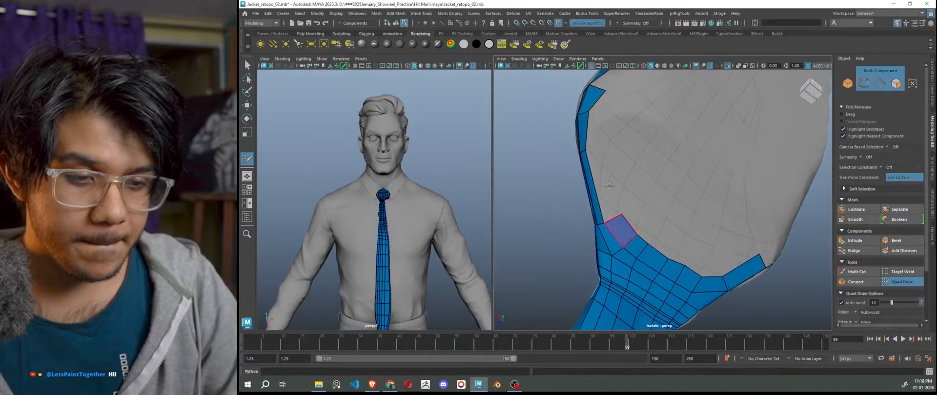
left_click(604, 181, "shift")
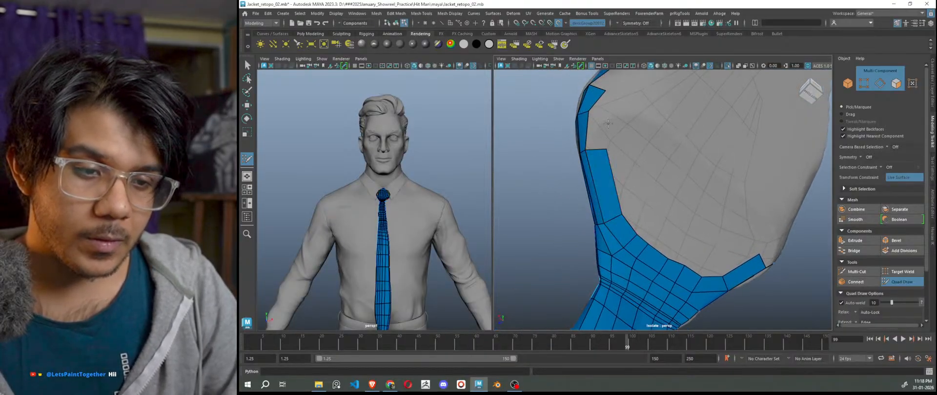
left_click(599, 131, "shift")
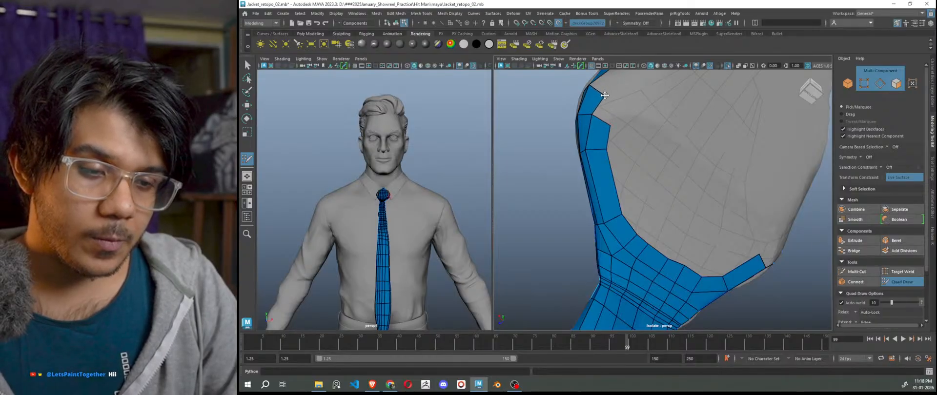
left_click_drag(604, 96, 603, 172, "alt")
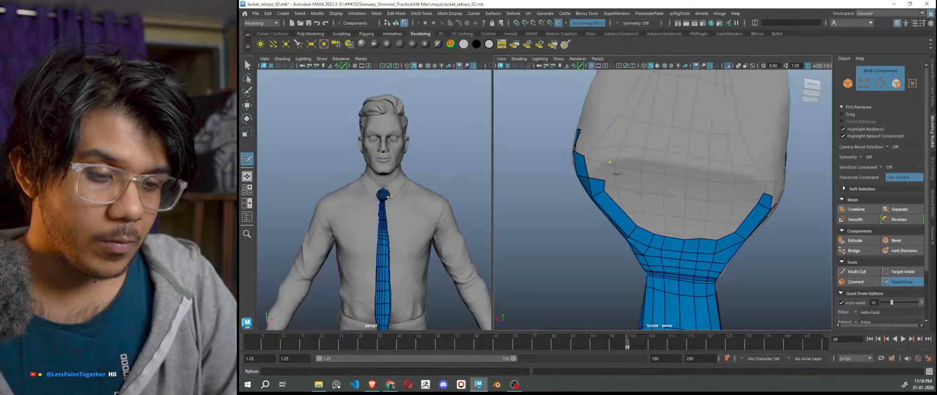
Build a new row of quads above the border across the knot, closing the loop's right end.
left_click(614, 173, "shift")
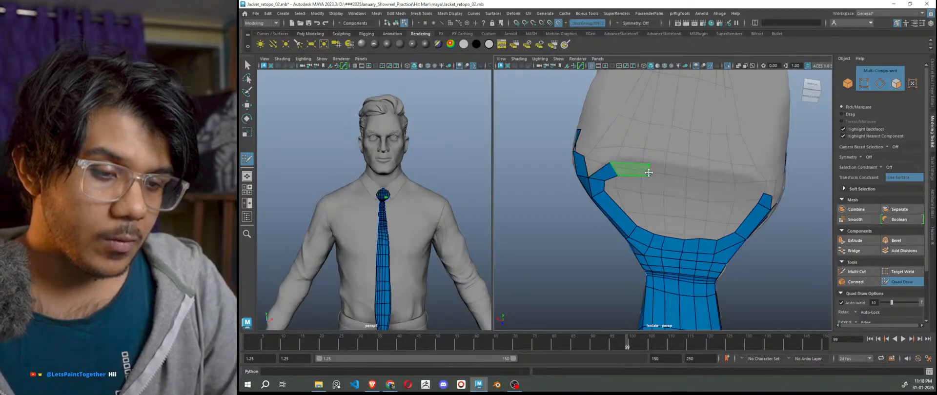
left_click(648, 174, "shift")
left_click(680, 174, "shift")
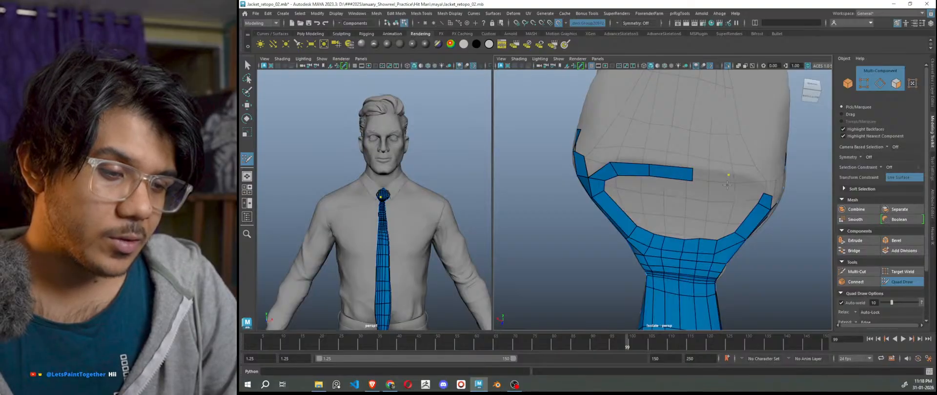
left_click(727, 184, "shift")
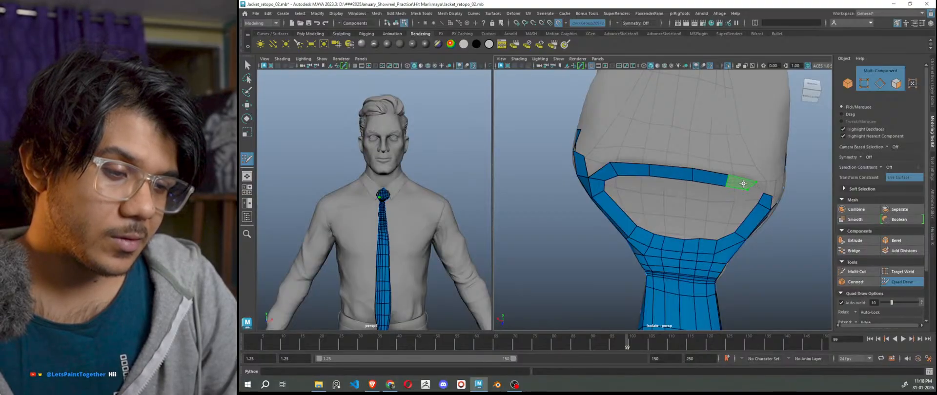
left_click(753, 189, "shift")
left_click(762, 194, "shift")
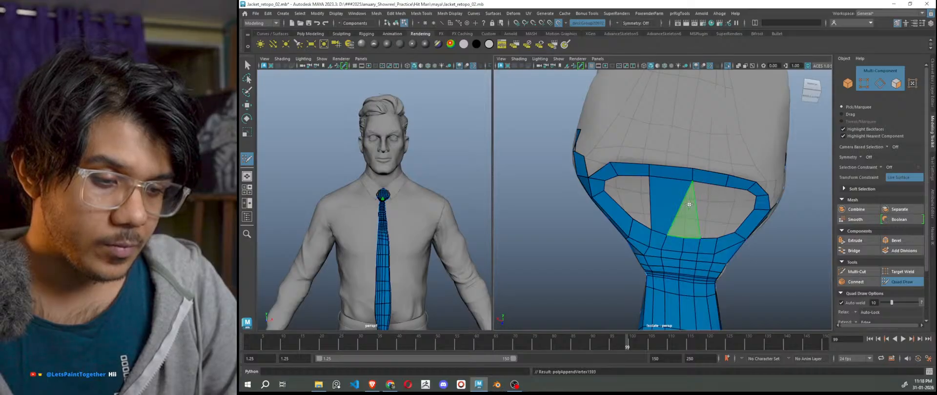
Fill the triangular, right and left holes, then relax the knot mesh to even its edges.
left_click(689, 205, "shift")
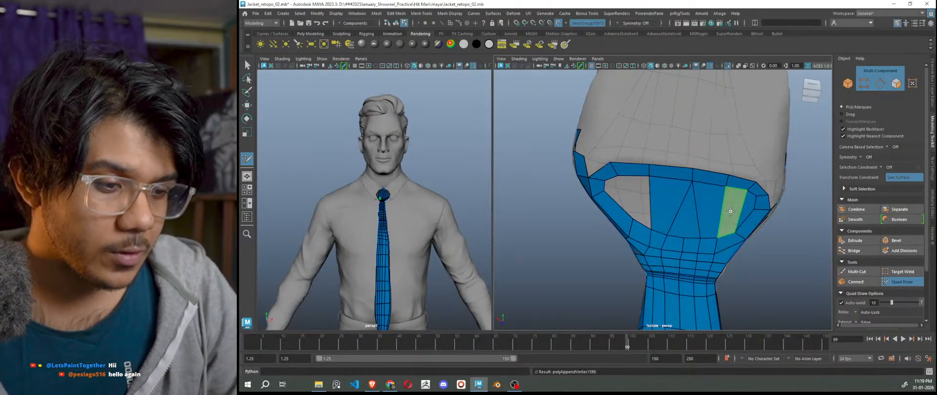
left_click(736, 209, "shift")
left_click(636, 207, "shift")
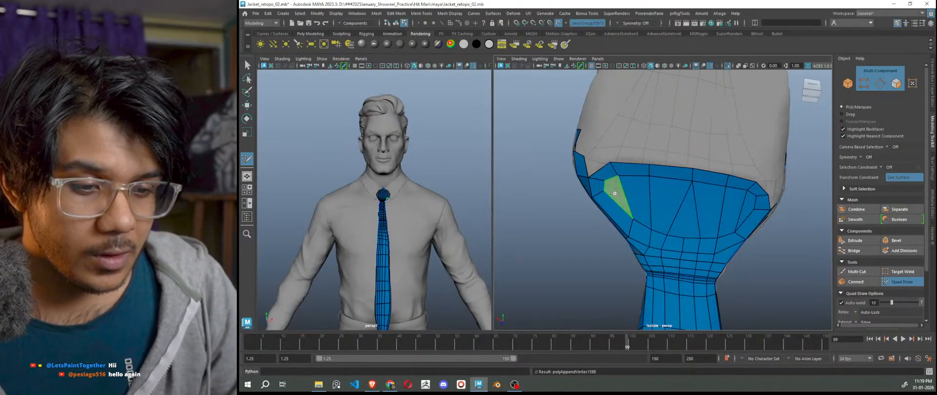
left_click(616, 198, "shift")
mouse_move(623, 196)
left_mouse_down("shift")
mouse_move(736, 200)
mouse_move(717, 224)
mouse_move(679, 229)
mouse_move(621, 201)
mouse_move(678, 224)
left_mouse_up("shift")
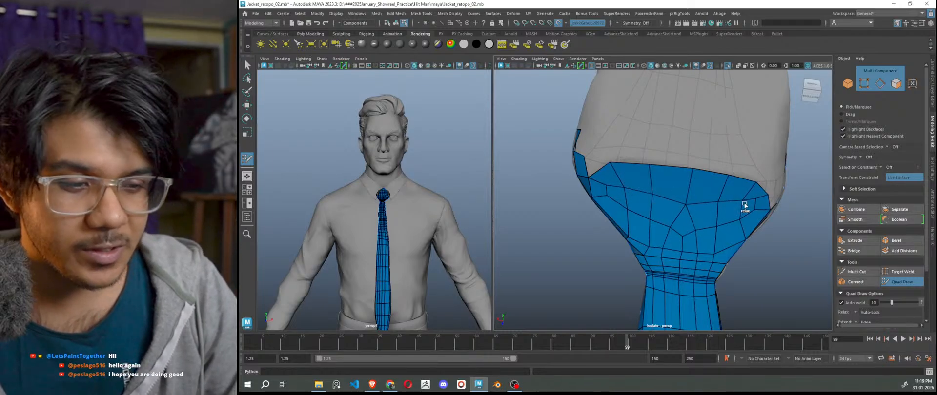
Slide two border vertices up along the edge and fill a new quad beside them.
left_click_drag(746, 207, 774, 287, "alt")
scroll(675, 211, "up", 5)
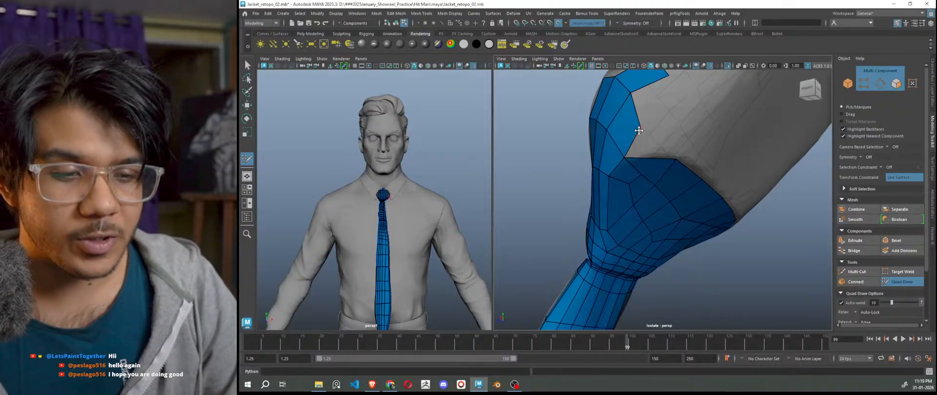
left_click_drag(638, 130, 650, 116)
left_click_drag(665, 171, 634, 163, "alt")
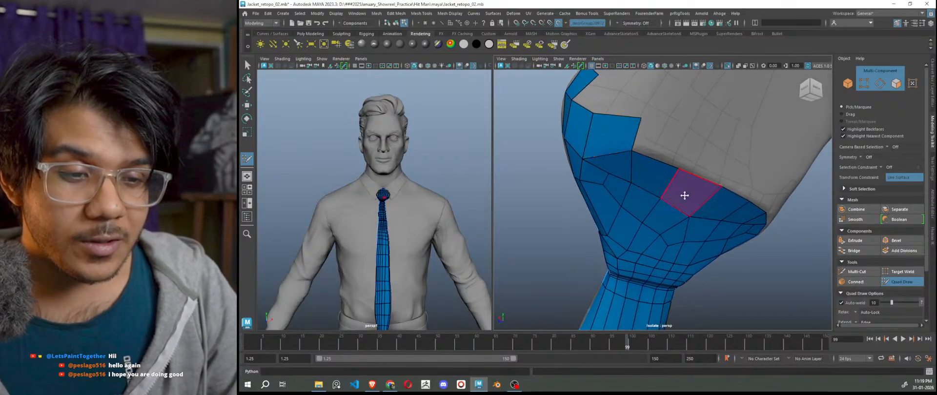
mouse_move(680, 198)
left_mouse_down("alt")
mouse_move(648, 203)
mouse_move(661, 239)
mouse_move(688, 220)
mouse_move(698, 173)
left_mouse_up("alt")
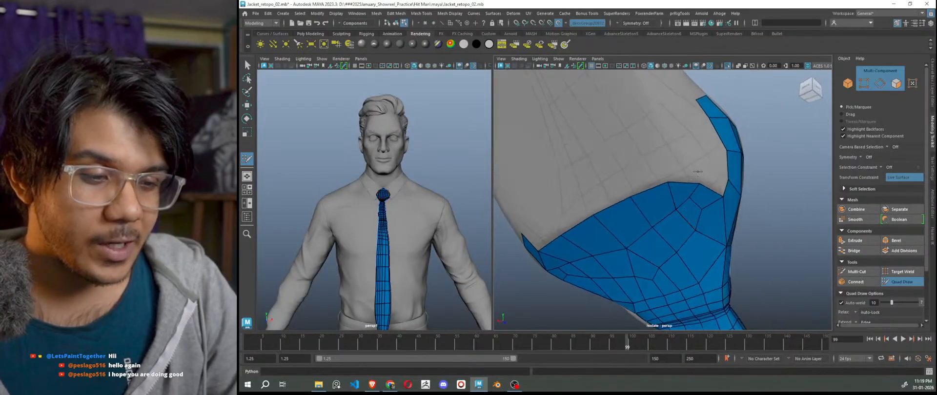
left_click(709, 181, "shift")
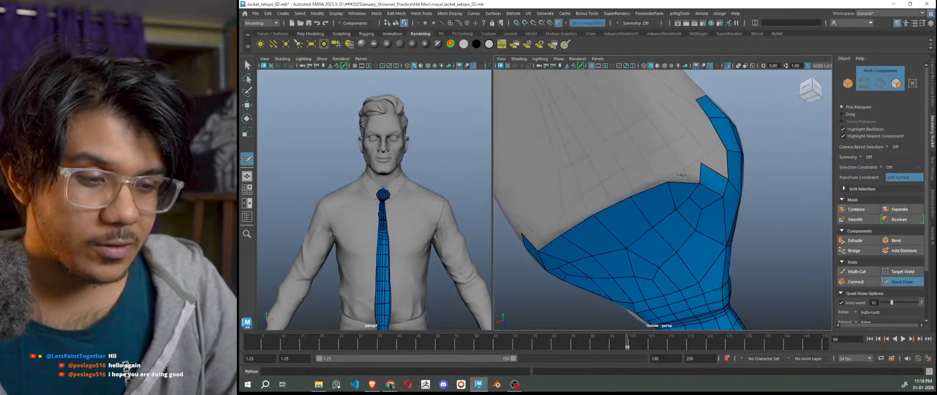
Remove a stray point, extrude the top edge up into two quads, and fill the gap beside them.
left_click_drag(669, 205, 690, 171, "alt")
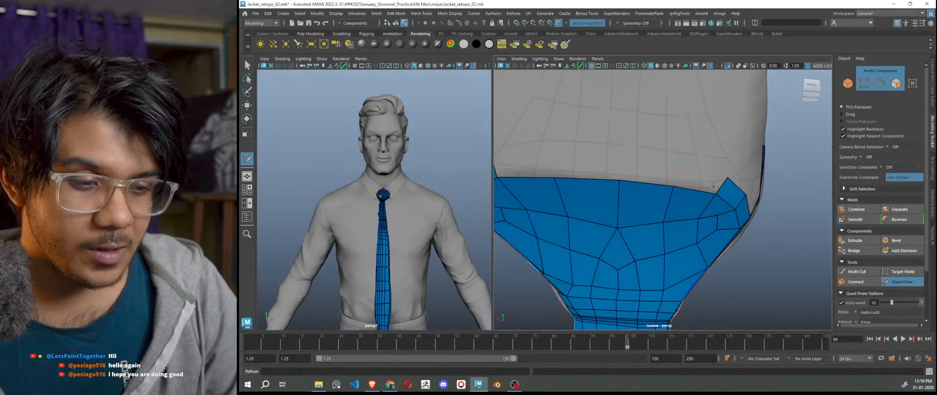
scroll(712, 205, "down", 5)
key("ctrl+z")
scroll(677, 199, "up", 3)
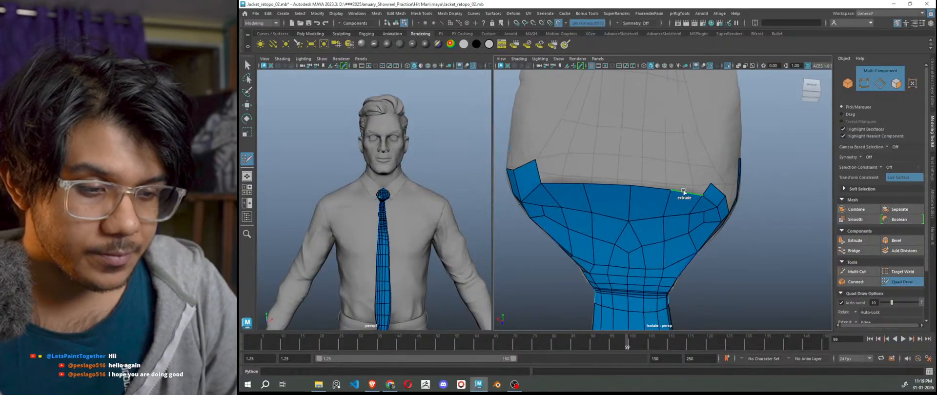
mouse_move(683, 191)
left_mouse_down("ctrl")
mouse_move(676, 173)
mouse_move(642, 179)
mouse_move(640, 165)
left_mouse_up("ctrl")
left_click_drag(611, 186, 610, 165, "ctrl")
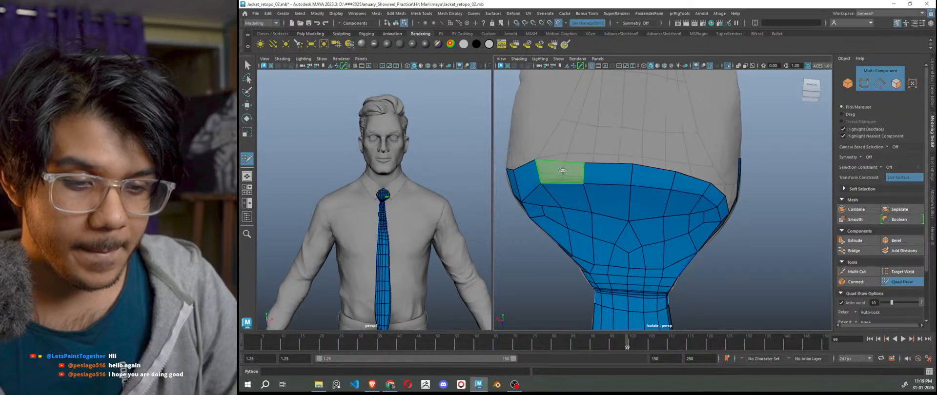
left_click(560, 173, "shift")
left_click_drag(537, 163, 657, 238, "alt")
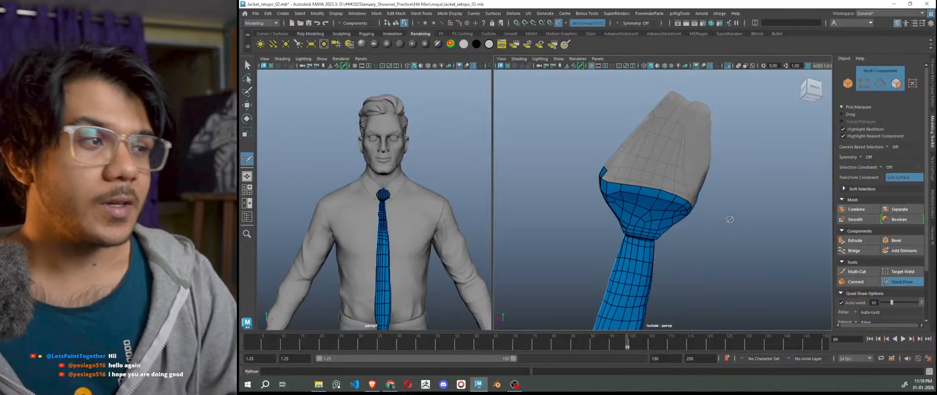
Fill the gap near the collar with a new face, redoing an incorrect quad.
scroll(693, 200, "up", 3)
mouse_move(690, 198)
left_mouse_down("alt")
mouse_move(660, 213)
mouse_move(647, 194)
mouse_move(683, 185)
mouse_move(690, 210)
mouse_move(681, 204)
left_mouse_up("alt")
left_click(675, 180, "shift")
scroll(654, 206, "up", 2)
key("ctrl+z")
left_click(648, 171)
left_click(675, 184, "shift")
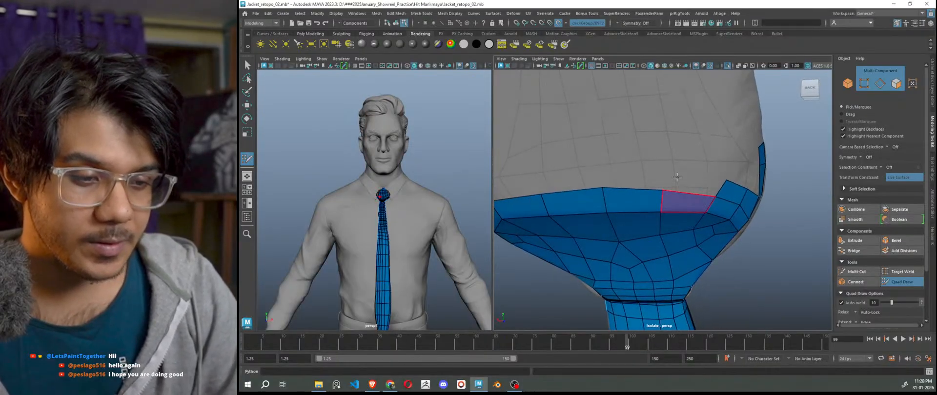
Add quads above the collar and fill the remaining notches, including the upper-left one.
left_click(601, 164)
left_click(636, 177, "shift")
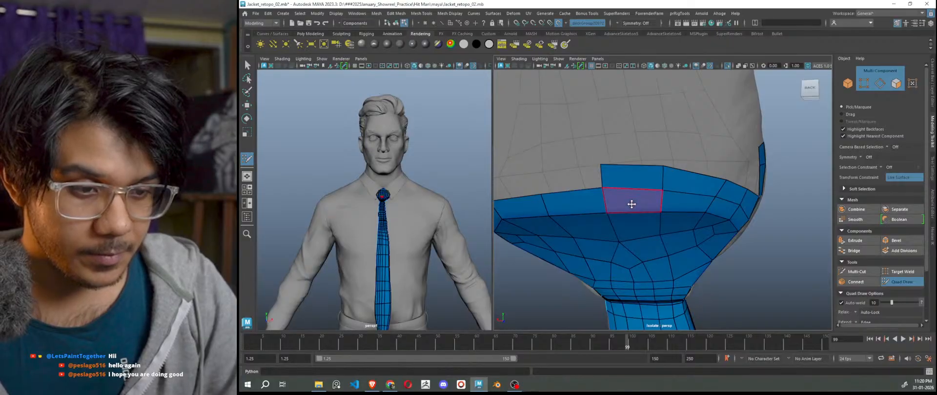
middle_click_drag(631, 203, 741, 200, "alt")
left_click(685, 170)
left_click(681, 202, "shift")
mouse_move(682, 203)
left_mouse_down("alt")
mouse_move(742, 211)
mouse_move(694, 172)
left_mouse_up("alt")
left_click(705, 189, "shift")
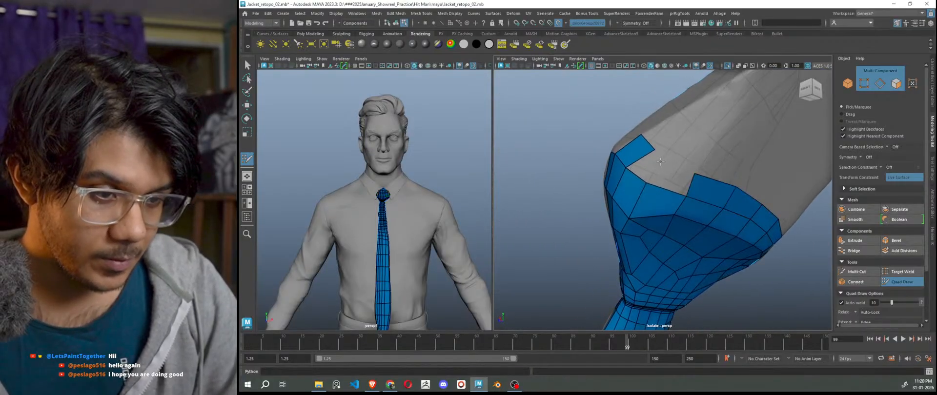
left_click(650, 169, "shift")
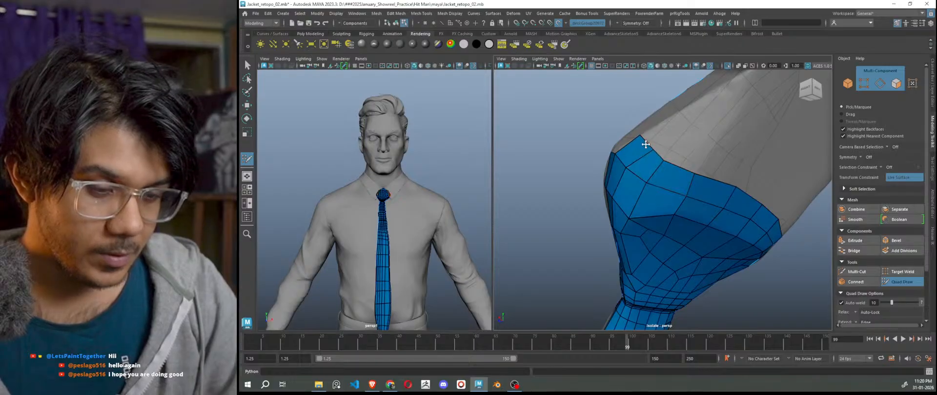
Extrude a new quad strip upward from the knot mesh's top border edge.
mouse_move(630, 151)
left_mouse_down("alt")
mouse_move(708, 209)
mouse_move(667, 179)
mouse_move(730, 174)
mouse_move(648, 194)
mouse_move(753, 192)
left_mouse_up("alt")
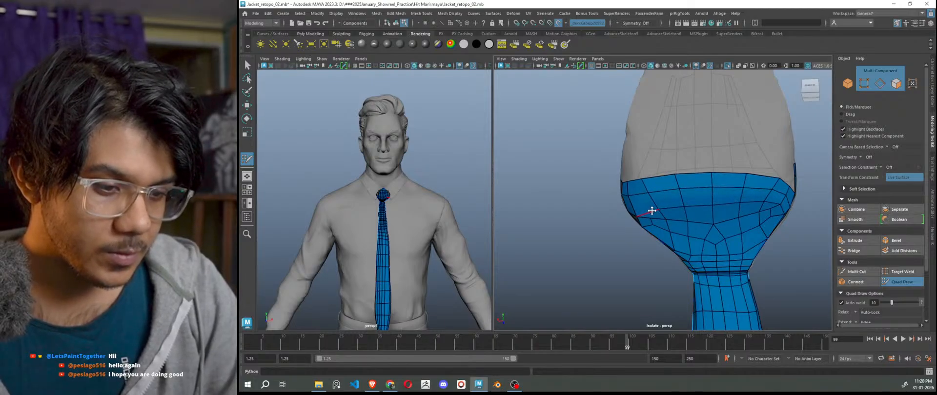
left_click_drag(654, 212, 826, 274, "alt")
scroll(679, 210, "up", 9)
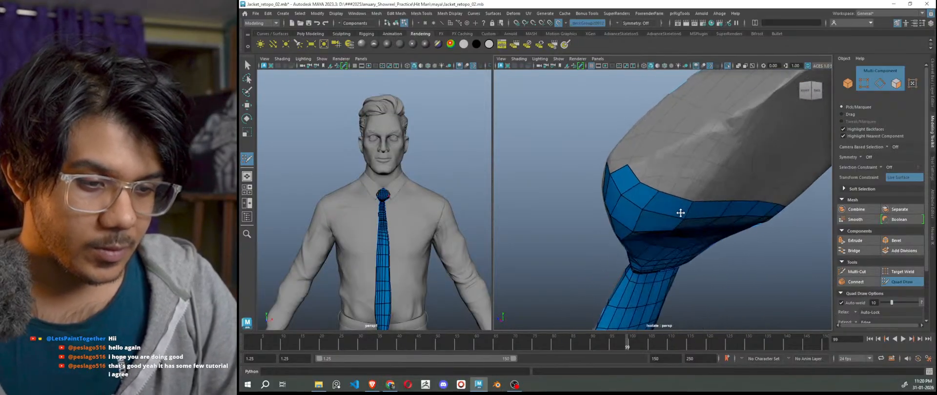
mouse_move(636, 175)
left_mouse_down("ctrl")
mouse_move(761, 123)
mouse_move(748, 115)
mouse_move(751, 128)
mouse_move(713, 145)
mouse_move(738, 135)
left_mouse_up("ctrl")
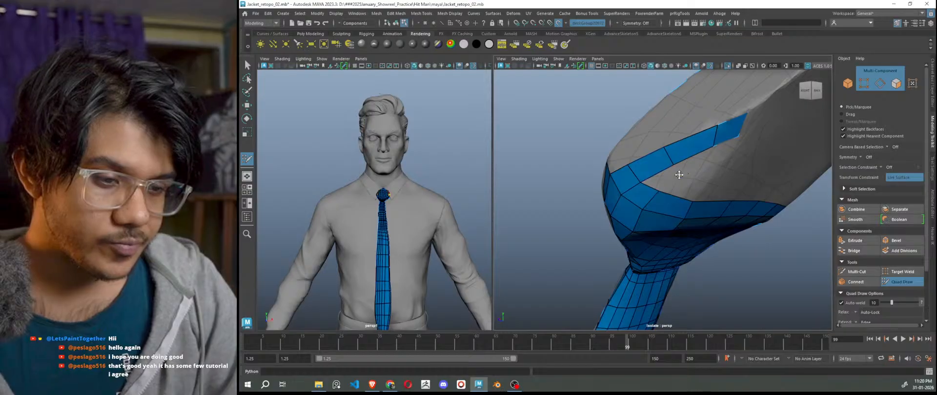
Fill three quads beneath the new strip and nudge its tip and inner vertices.
left_click(665, 178, "shift")
left_click(708, 162)
left_click(697, 161, "shift")
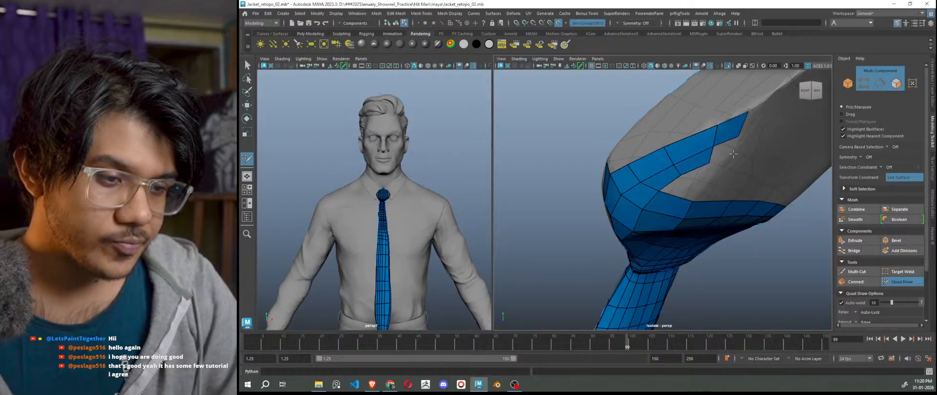
left_click_drag(727, 155, 673, 133, "alt")
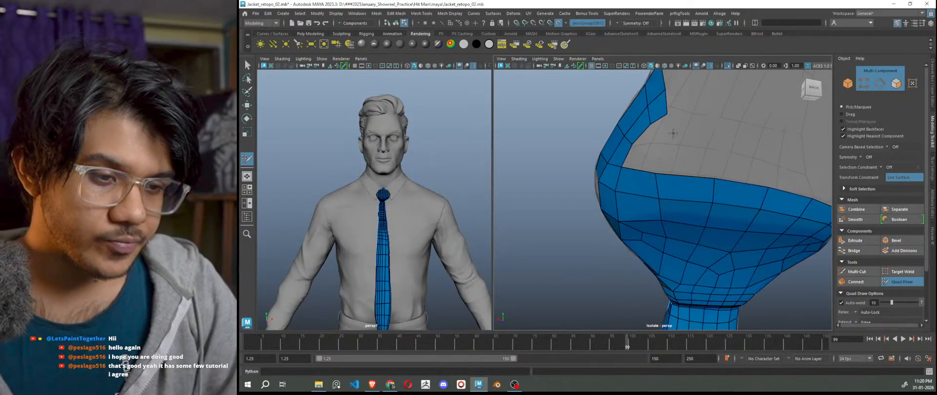
middle_click_drag(662, 116, 679, 163, "alt")
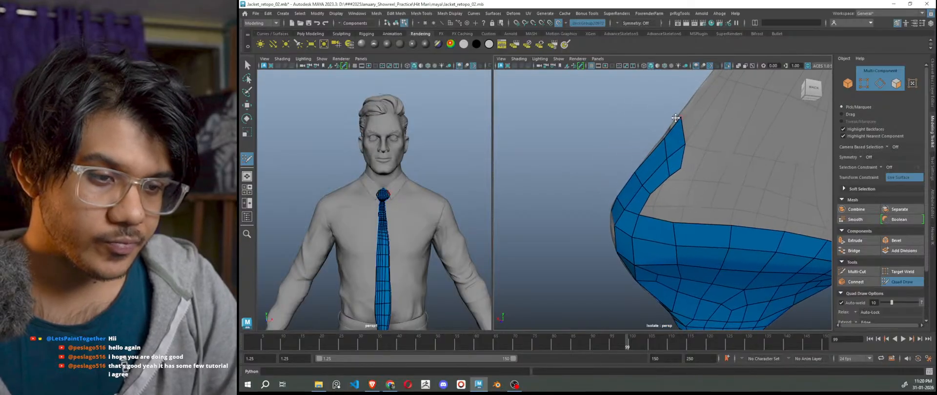
left_click_drag(678, 119, 685, 106)
left_click_drag(667, 158, 663, 159)
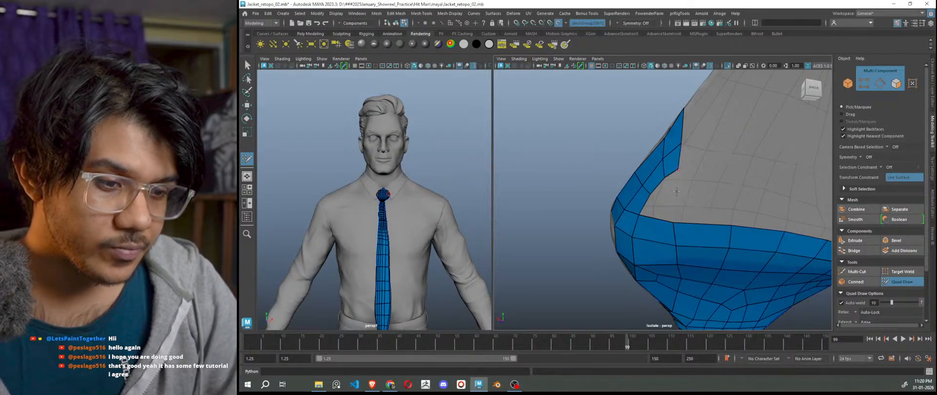
Fill the gap between the existing patches with quads, redoing one bad face.
left_click_drag(665, 199, 674, 229, "alt")
scroll(709, 192, "up", 4)
left_click_drag(724, 195, 659, 247, "alt")
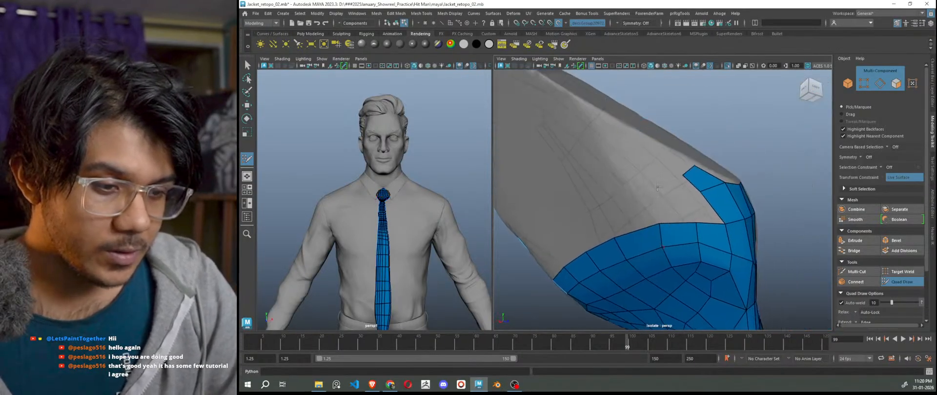
left_click(674, 206, "shift")
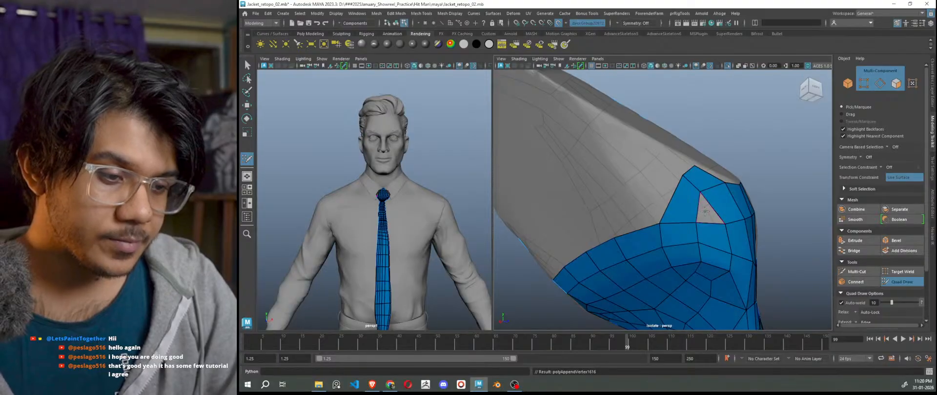
key("ctrl+z")
left_click(705, 208, "shift")
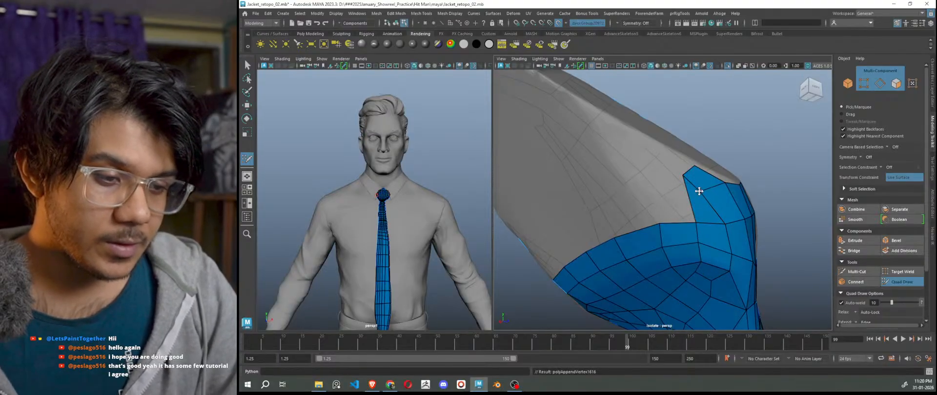
mouse_move(699, 191)
left_mouse_down()
mouse_move(709, 193)
mouse_move(697, 217)
mouse_move(723, 223)
left_mouse_up()
left_click(670, 200, "shift")
Add a run of four quads along the upper band toward the knot's top.
scroll(646, 190, "up", 3)
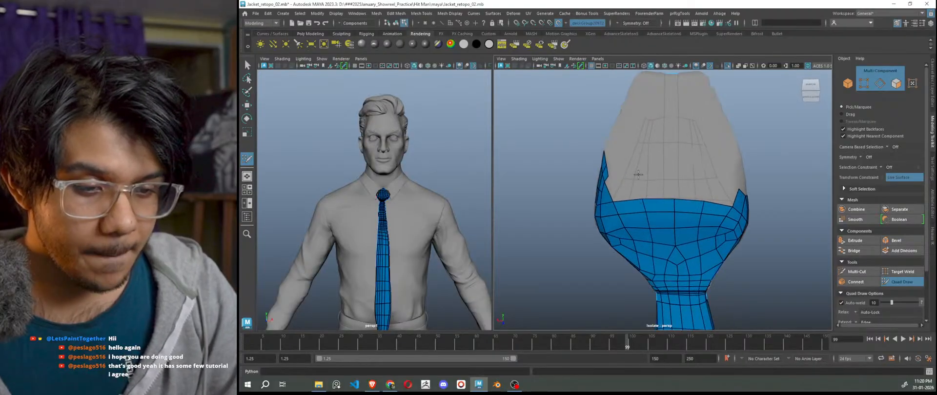
left_click(638, 174)
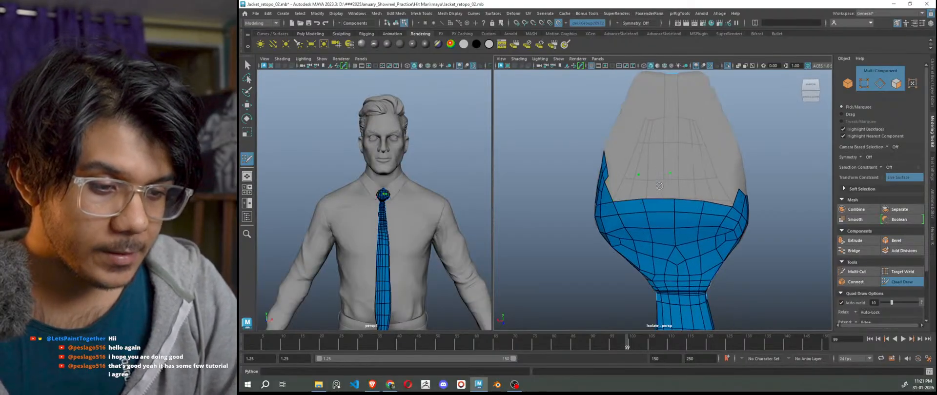
left_click_drag(656, 188, 657, 200, "alt")
left_click(656, 217, "shift")
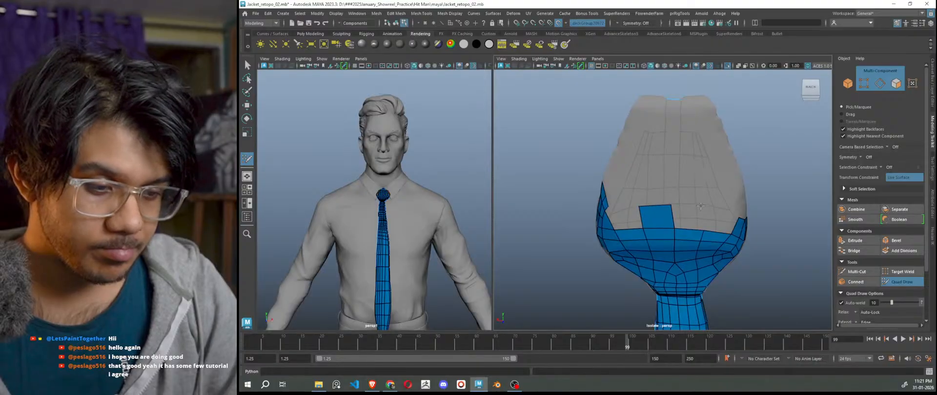
left_click(687, 214, "shift")
mouse_move(704, 238)
left_mouse_down("alt")
mouse_move(668, 229)
mouse_move(693, 248)
mouse_move(665, 189)
left_mouse_up("alt")
scroll(676, 210, "up", 3)
left_click(677, 198, "shift")
scroll(680, 223, "down", 3)
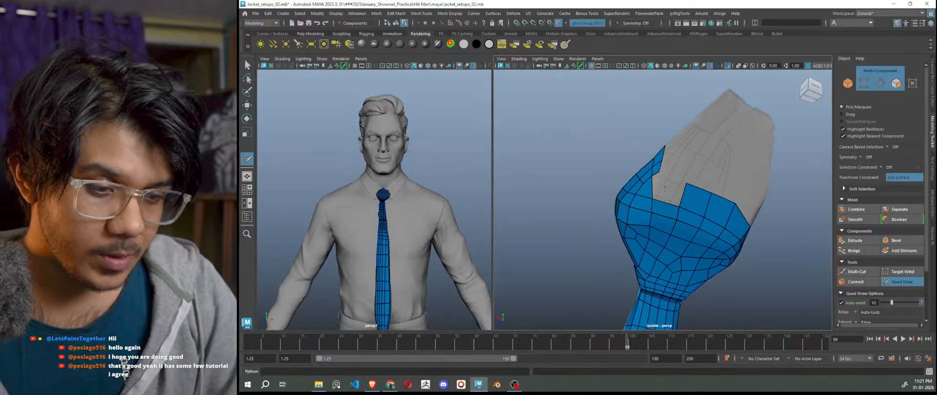
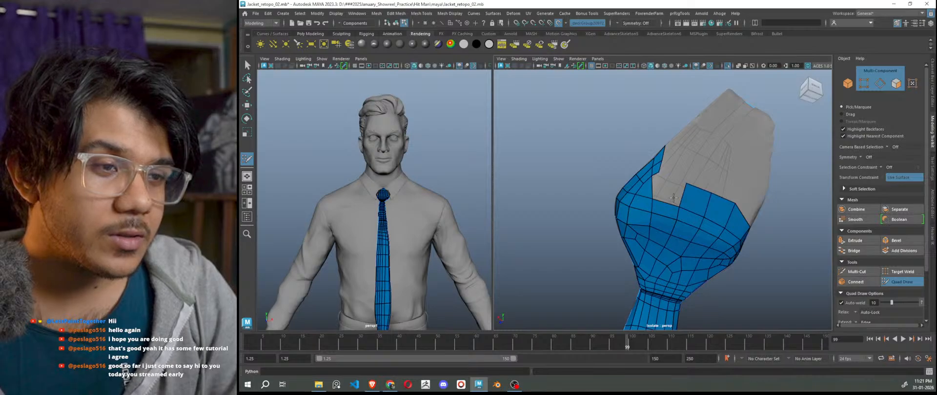
Fill the gap in the knot mesh with a quad, deleting and redoing the first bad face.
scroll(672, 192, "up", 3)
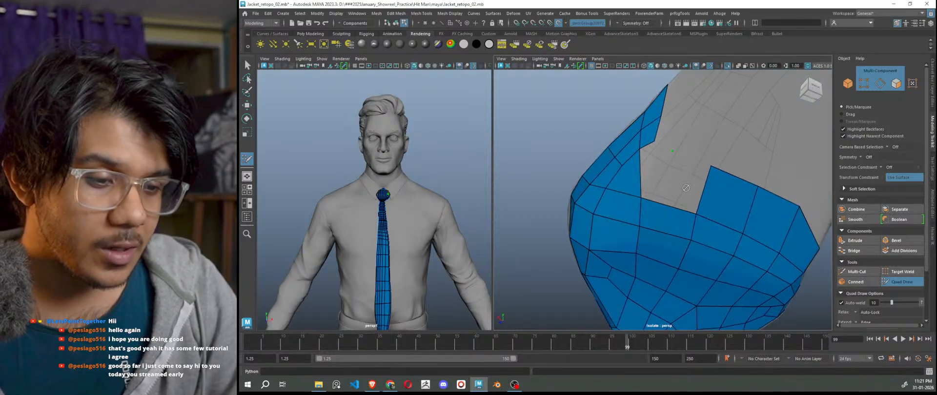
left_click_drag(681, 192, 634, 185, "alt")
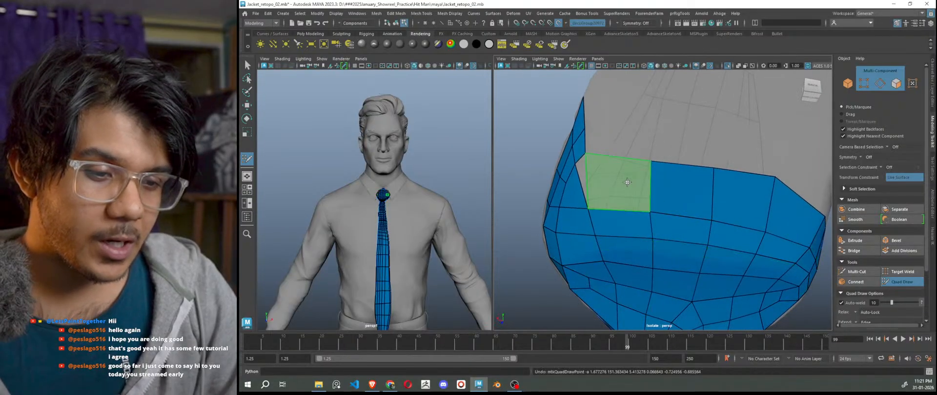
left_click(610, 167, "shift")
left_click(610, 164, "ctrl+shift")
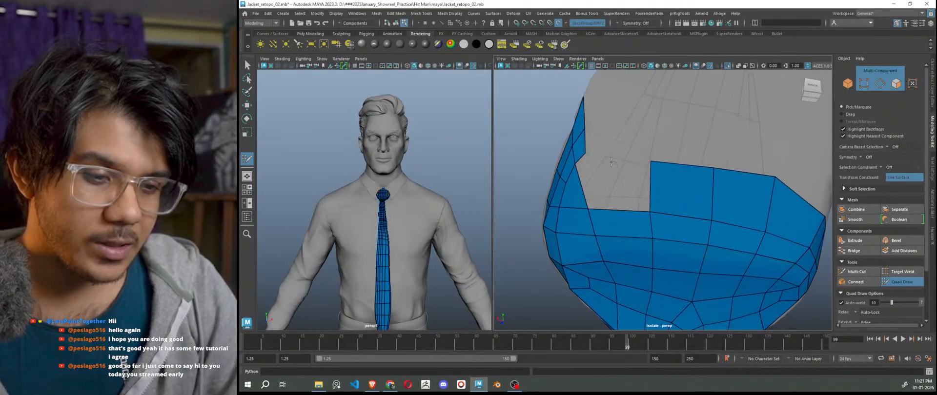
left_click(602, 162, "shift")
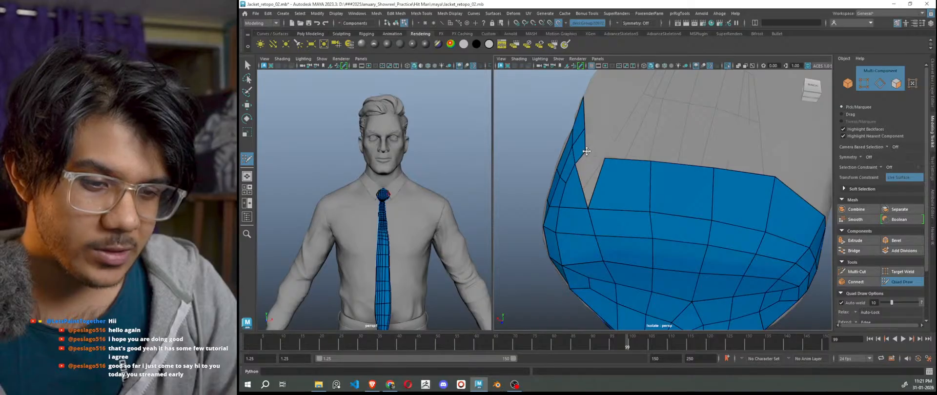
Extend a new quad from the blue mesh's border edge into the gap on the knot's side.
left_click_drag(585, 165, 662, 206, "alt")
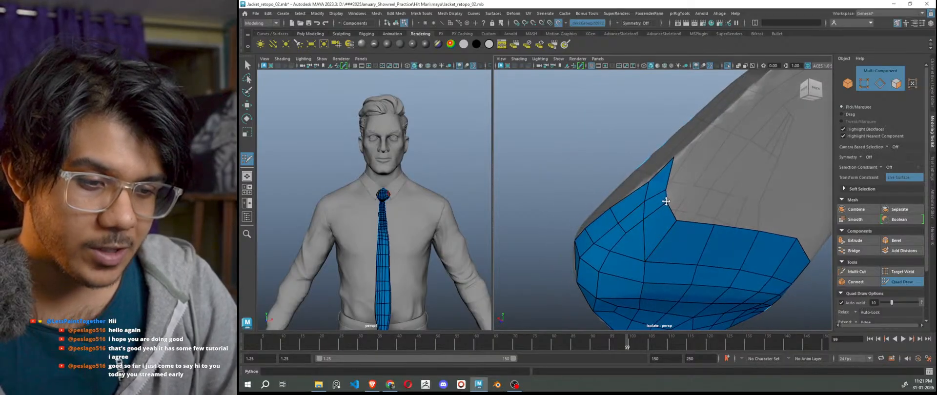
scroll(685, 230, "down", 5)
mouse_move(689, 243)
left_mouse_down("alt")
mouse_move(660, 244)
mouse_move(763, 272)
mouse_move(698, 236)
left_mouse_up("alt")
scroll(685, 228, "up", 5)
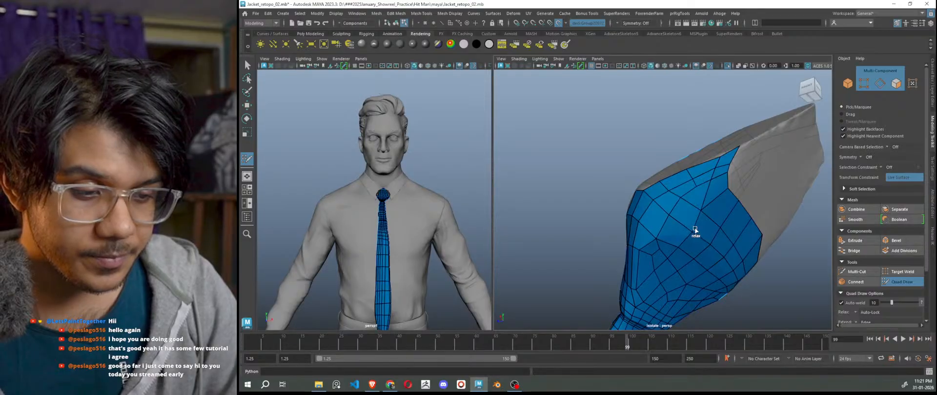
scroll(677, 284, "down", 5)
left_click_drag(677, 284, 642, 282, "alt")
scroll(642, 282, "up", 5)
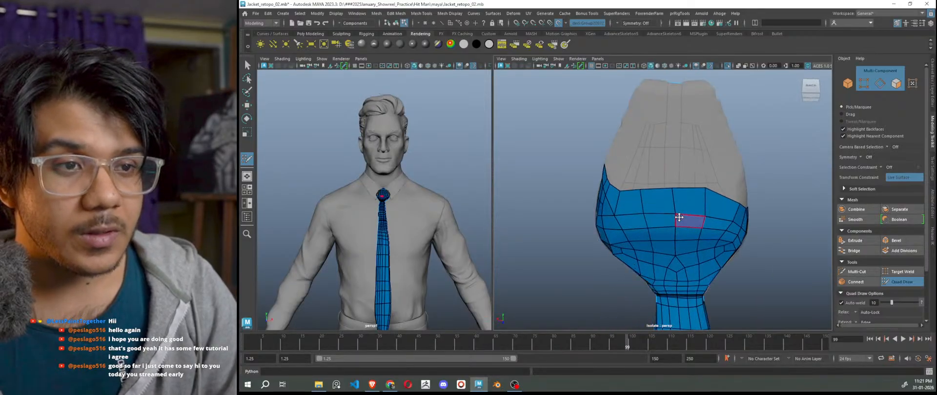
scroll(703, 261, "up", 2)
left_click_drag(703, 261, 649, 278, "alt")
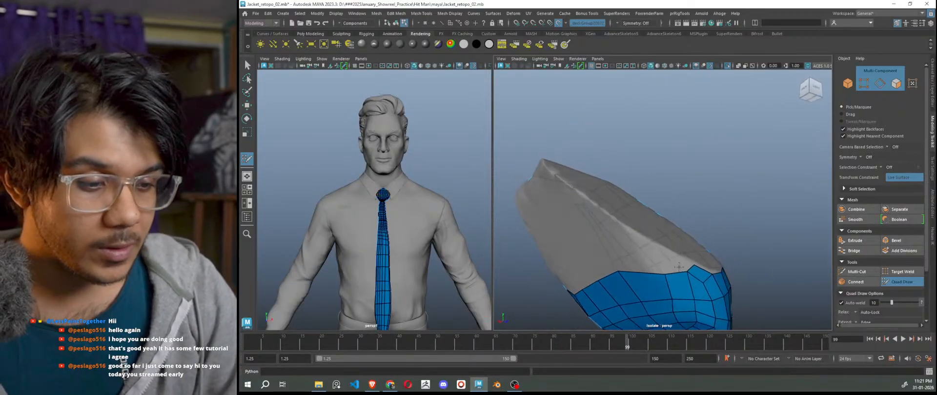
scroll(682, 287, "up", 5)
middle_click_drag(689, 308, 715, 216, "alt")
left_click_drag(740, 225, 728, 214, "ctrl")
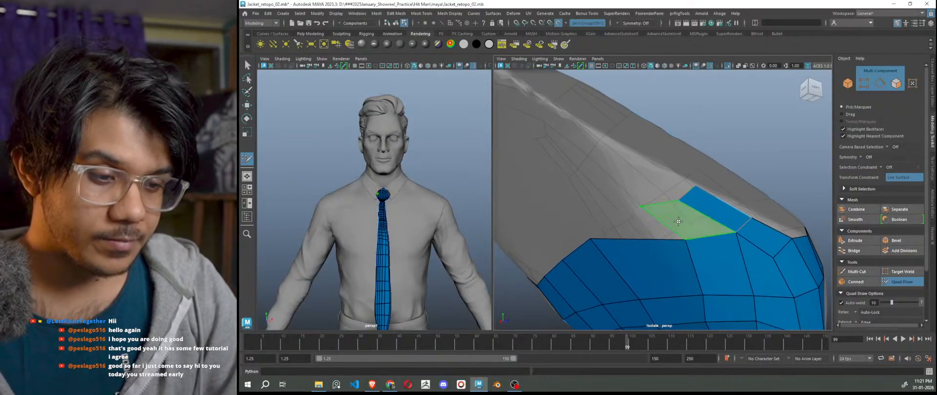
mouse_move(666, 236)
left_mouse_down("alt")
mouse_move(683, 236)
mouse_move(716, 259)
mouse_move(698, 248)
left_mouse_up("alt")
left_click(736, 228, "shift")
Fill another quad and snap its top-edge vertex onto the knot surface.
scroll(710, 255, "down", 6)
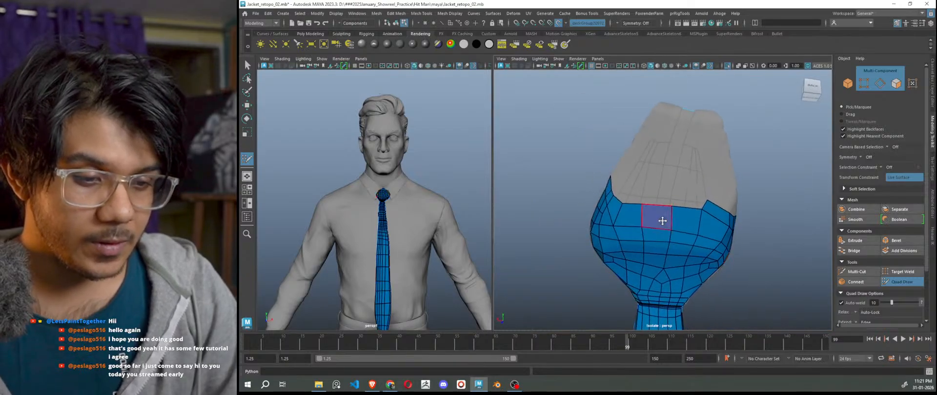
scroll(662, 220, "up", 2)
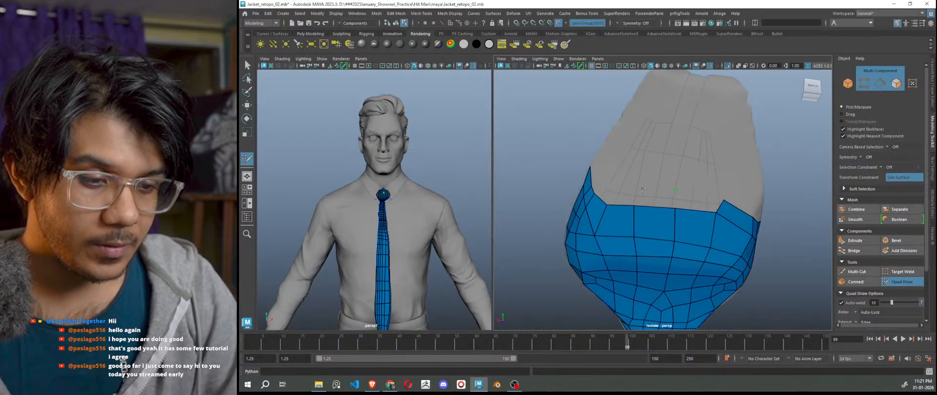
left_click(654, 198, "shift")
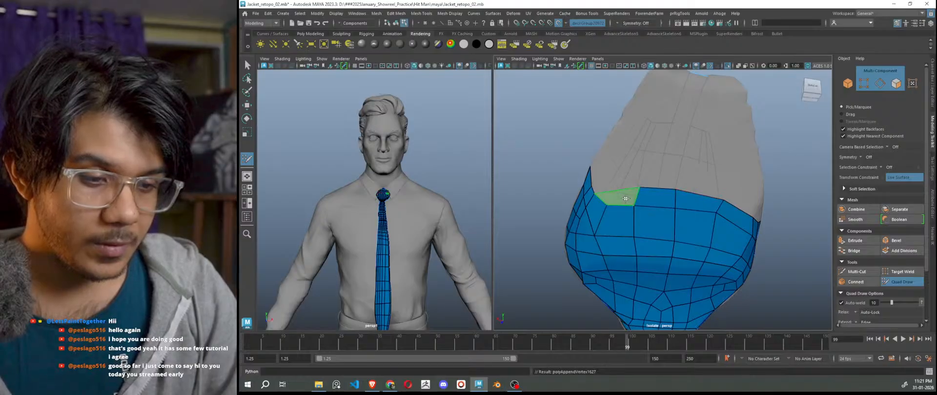
left_click_drag(638, 190, 635, 190)
scroll(719, 260, "down", 5)
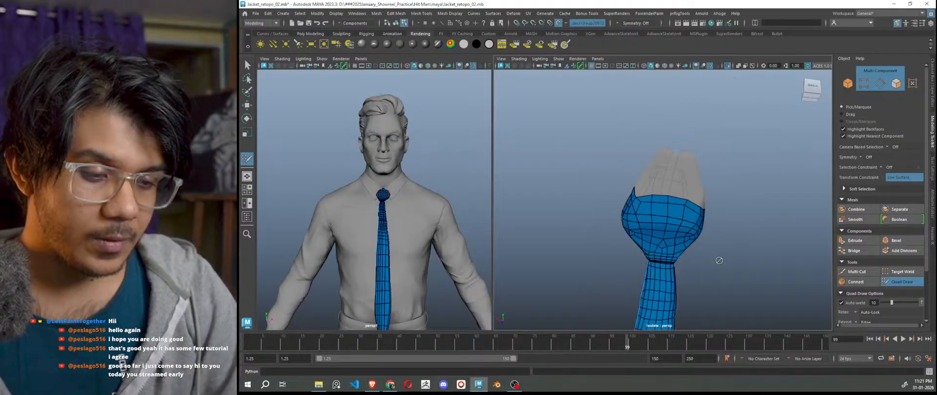
left_click_drag(719, 261, 703, 275, "alt")
scroll(668, 227, "up", 6)
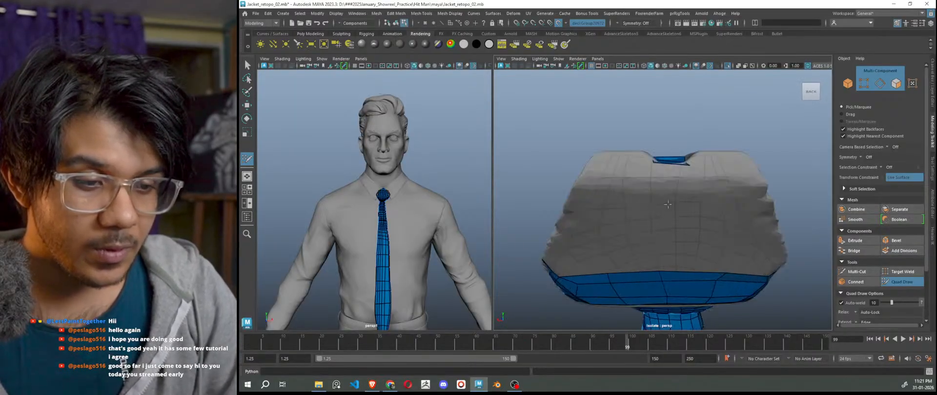
Extend the narrow strip's edges downward and delete the wide band's top-row faces.
left_click_drag(663, 220, 663, 244)
mouse_move(652, 99)
left_mouse_down()
mouse_move(654, 151)
mouse_move(615, 208)
mouse_move(651, 142)
left_mouse_up()
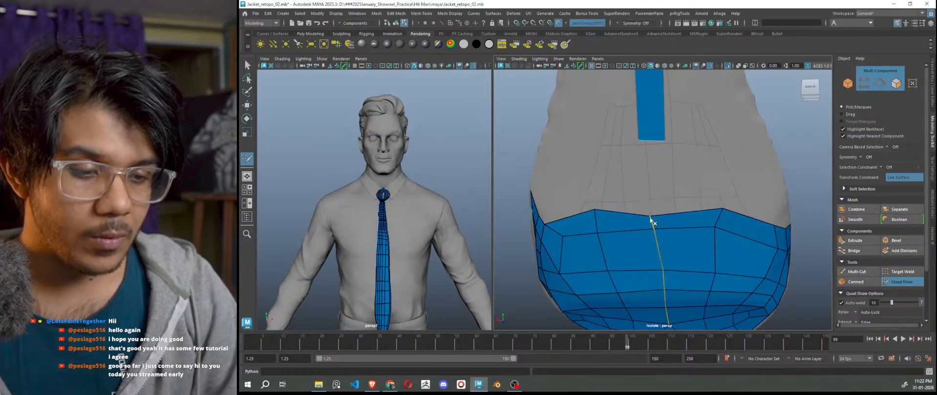
left_click(643, 219, "ctrl+shift")
left_click(659, 218, "ctrl+shift")
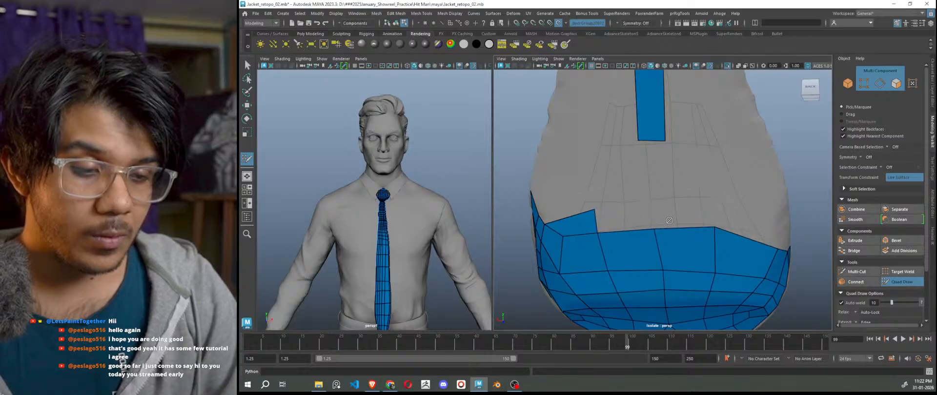
key("ctrl+z")
left_click(678, 222, "ctrl+shift")
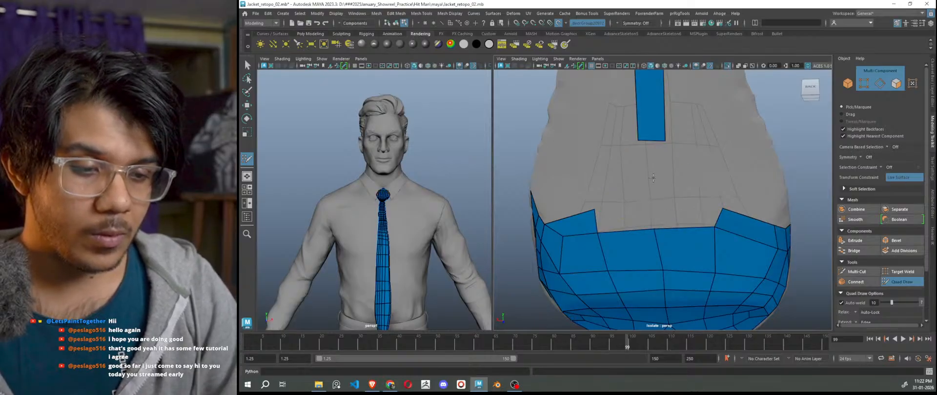
Place a point and fill faces between the strip and band, adjusting the band's peak vertex.
left_click(676, 190)
left_click(661, 165, "shift")
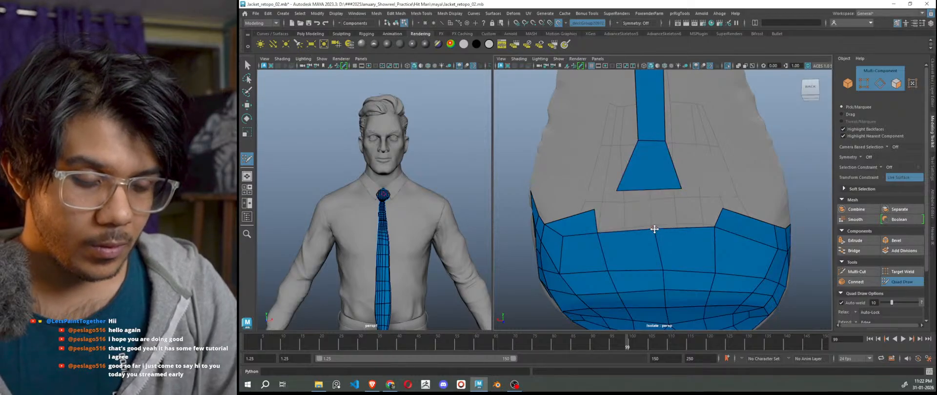
left_click_drag(654, 229, 651, 204)
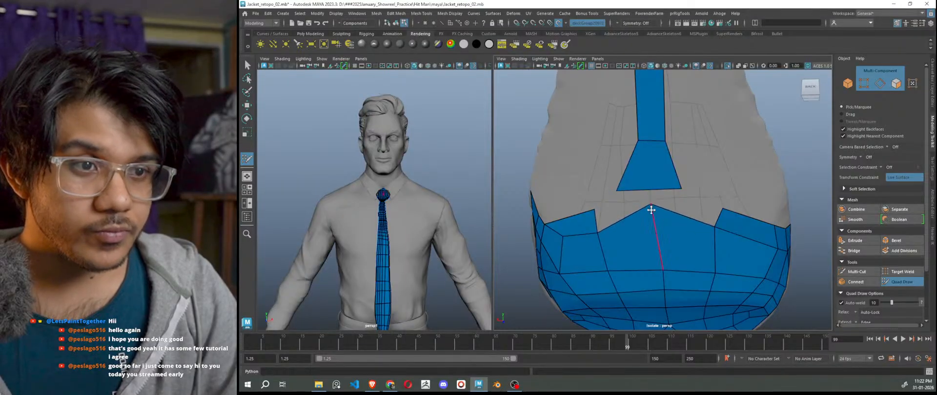
left_click_drag(650, 208, 655, 241)
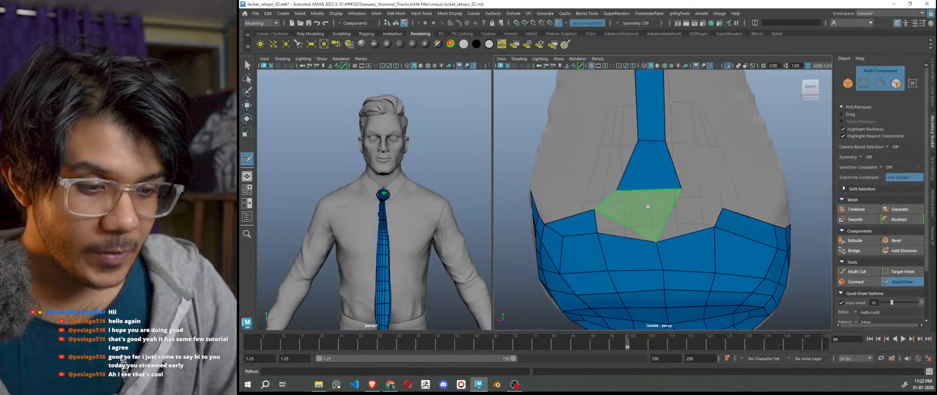
left_click(647, 206, "shift")
left_click(680, 215, "shift")
left_click_drag(655, 242, 656, 228)
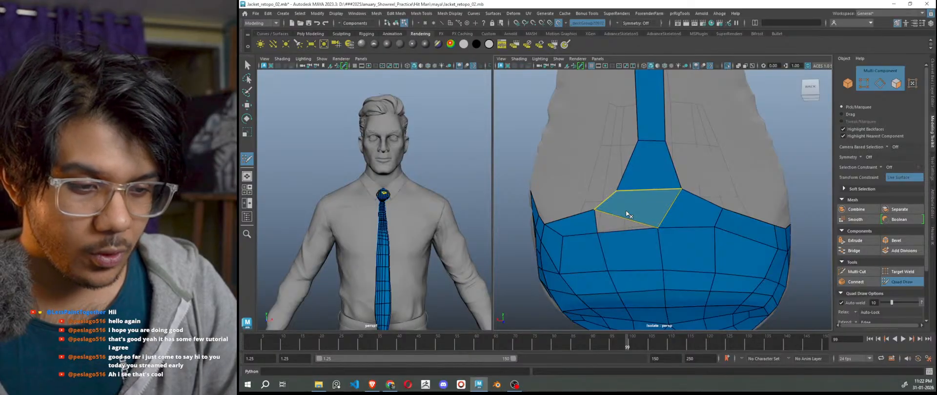
Replace the misshapen band face with new fills, deleting extra edges to merge into one quad.
left_click(628, 215, "ctrl+shift")
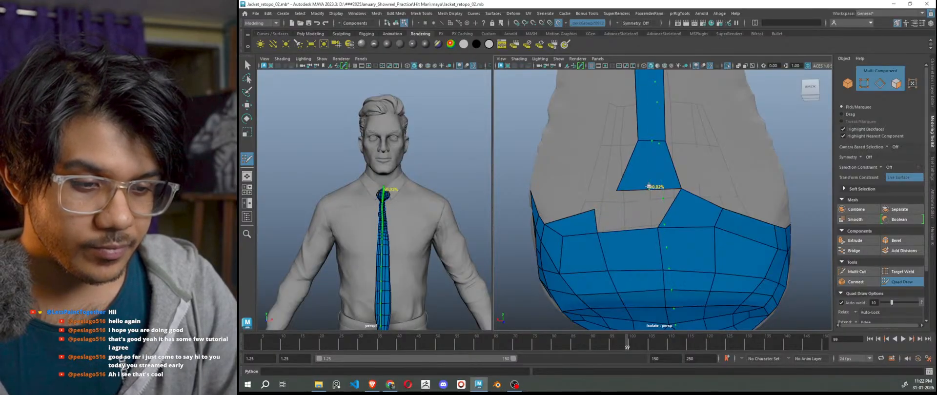
left_click(622, 219, "shift")
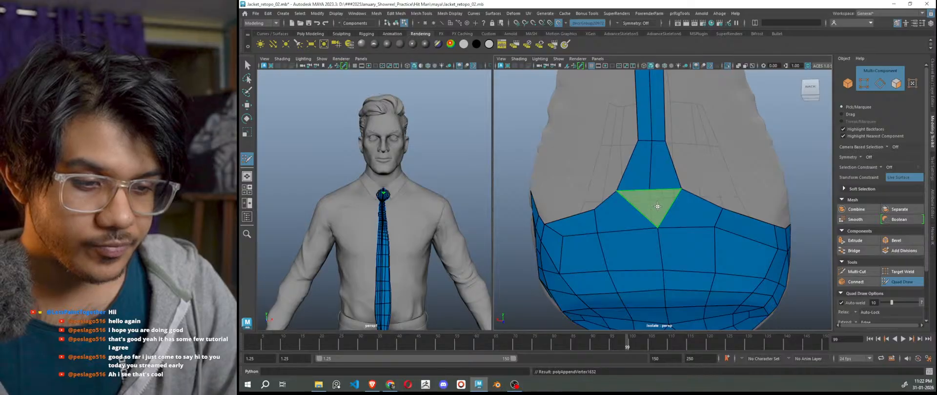
left_click(657, 206, "shift")
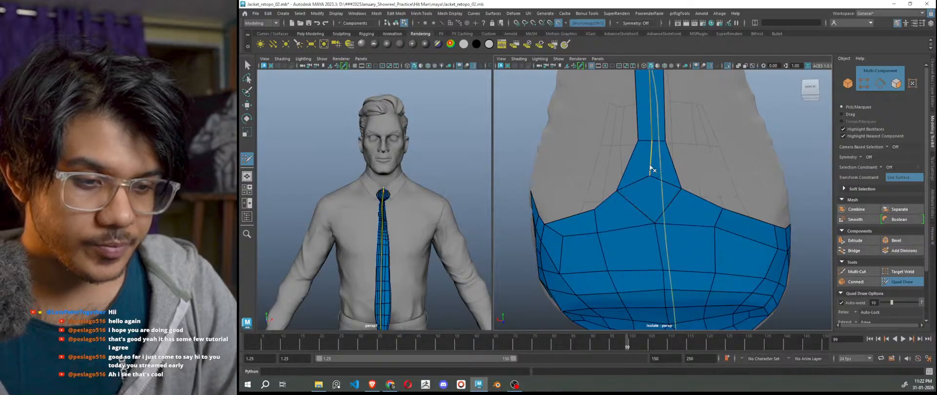
left_click(652, 179, "ctrl+shift")
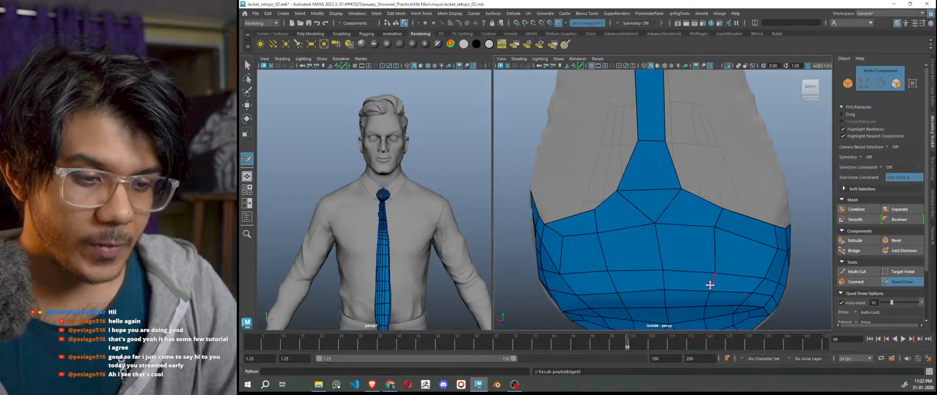
scroll(710, 285, "down", 5)
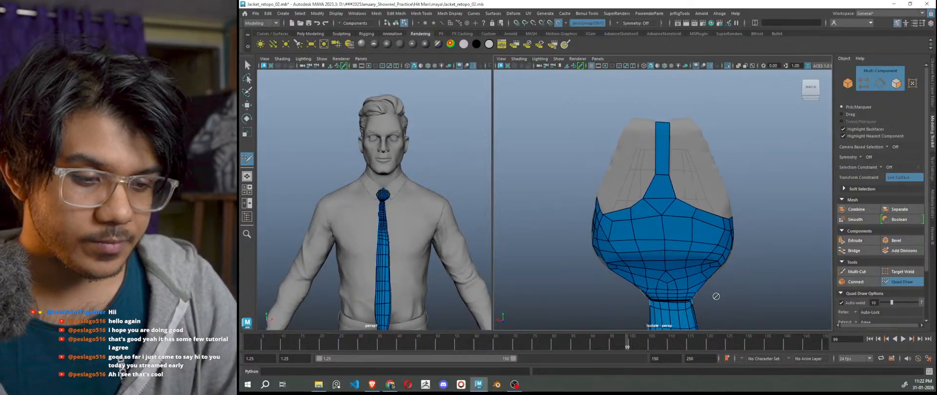
scroll(665, 227, "up", 4)
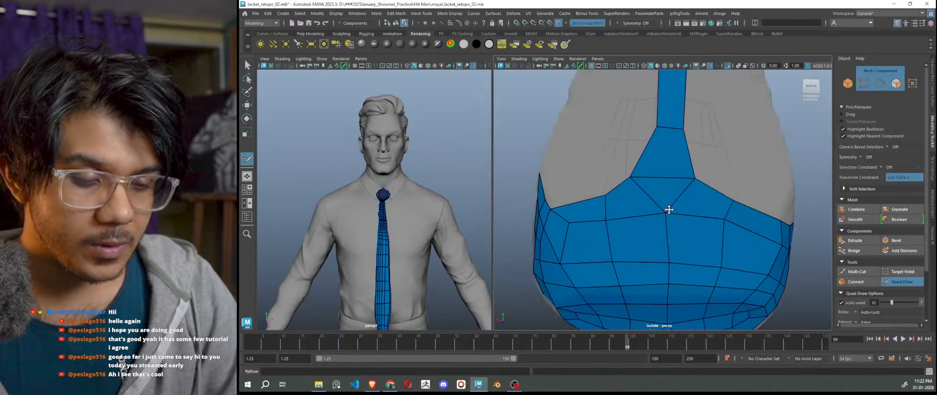
scroll(744, 274, "down", 4)
left_click_drag(745, 292, 907, 332, "alt")
Fill three quads in the gap on the knot's back-right underside.
scroll(758, 281, "down", 4)
middle_click_drag(726, 286, 721, 250, "alt")
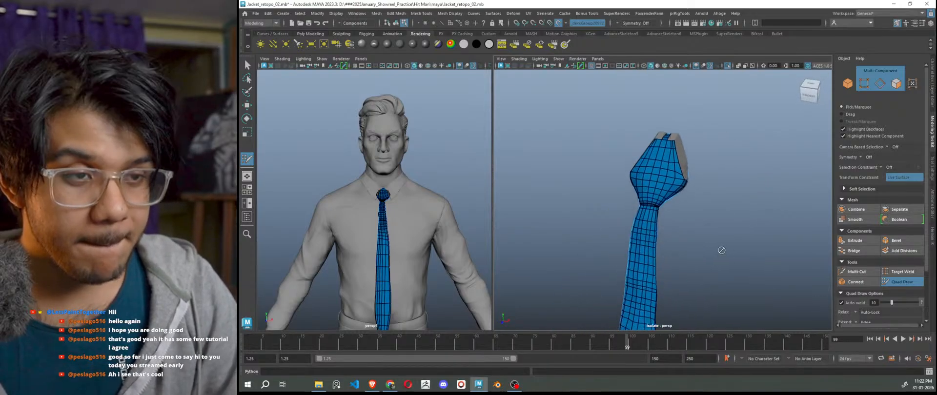
left_click_drag(711, 249, 634, 225, "alt")
scroll(714, 245, "up", 6)
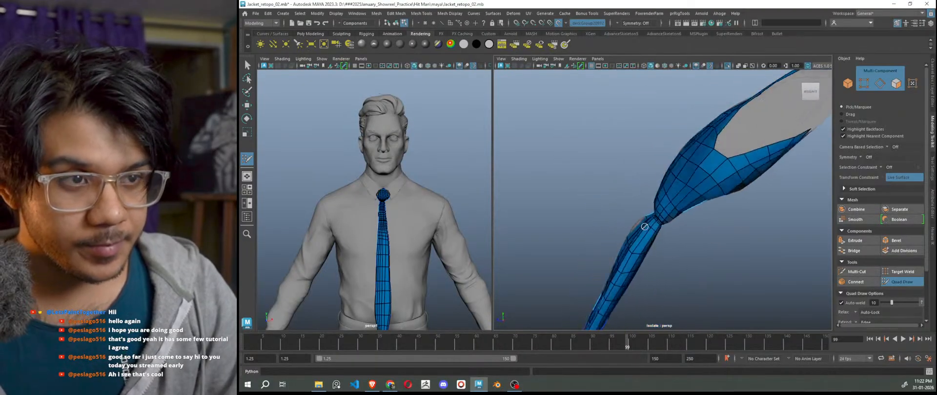
scroll(633, 224, "up", 2)
left_click_drag(698, 212, 638, 222, "alt")
scroll(651, 238, "up", 4)
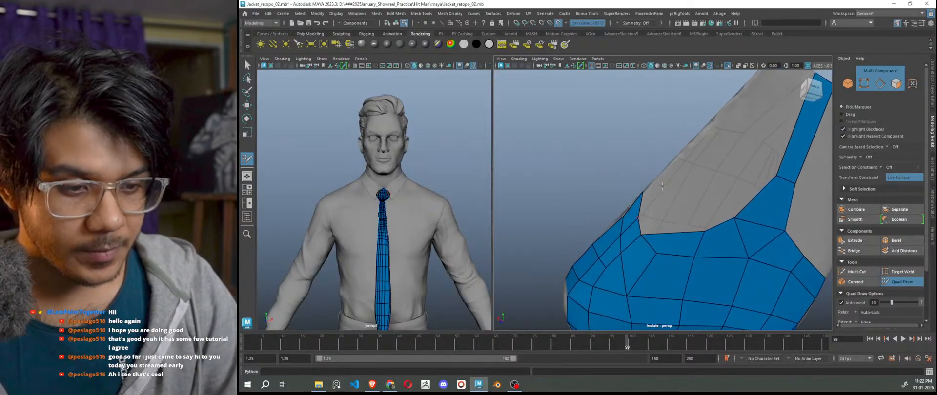
left_click_drag(661, 186, 656, 214, "alt")
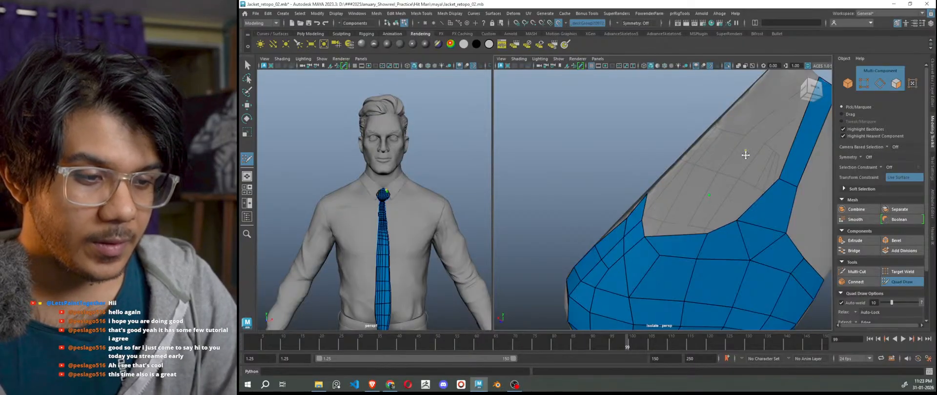
left_click(739, 180, "shift")
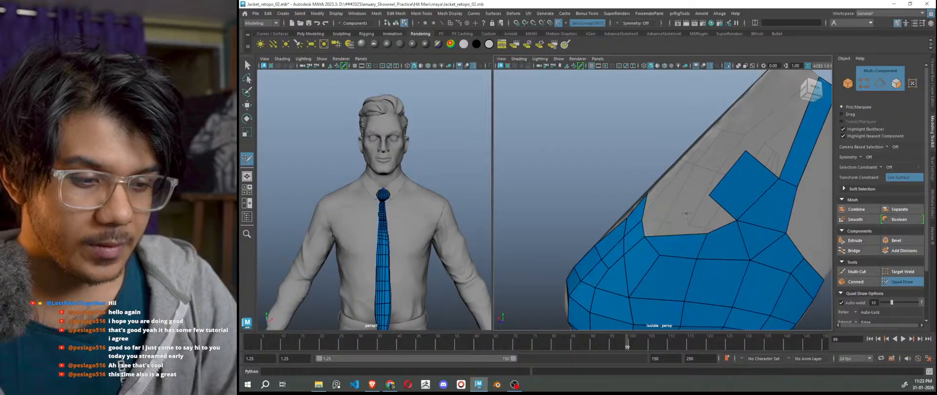
left_click(712, 218, "shift")
left_click(670, 222, "shift")
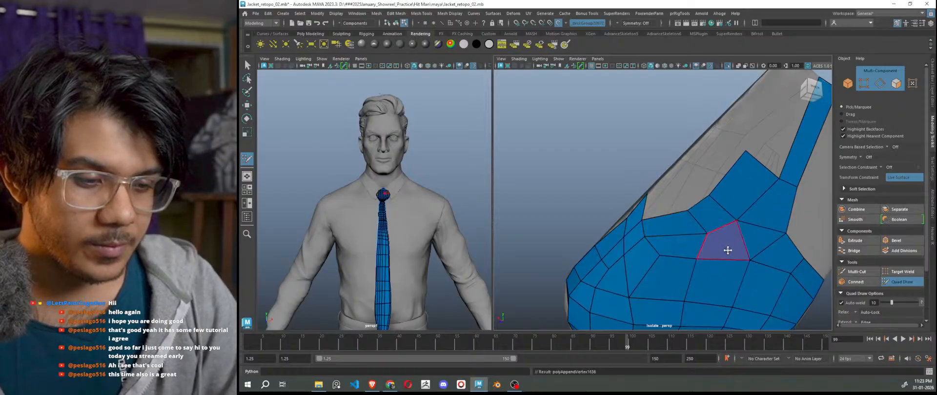
Add three more quads along the blue patch's edge.
mouse_move(731, 259)
left_mouse_down("alt")
mouse_move(701, 257)
mouse_move(710, 251)
mouse_move(700, 177)
left_mouse_up("alt")
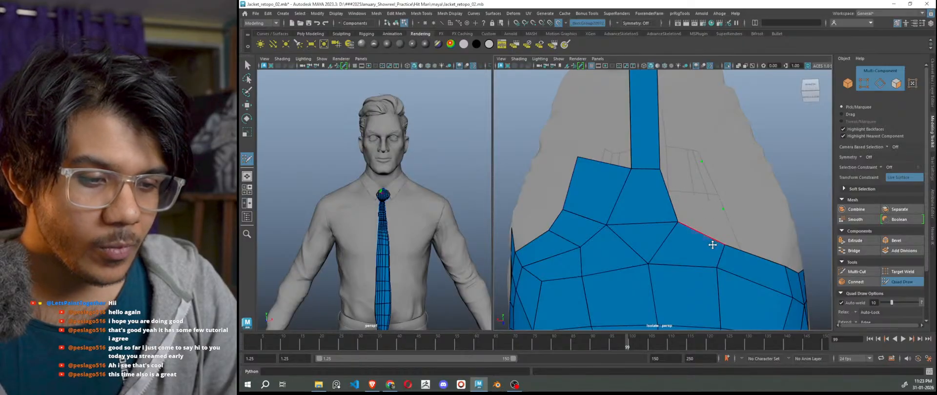
left_click_drag(711, 245, 656, 235, "alt")
left_click(653, 234, "shift")
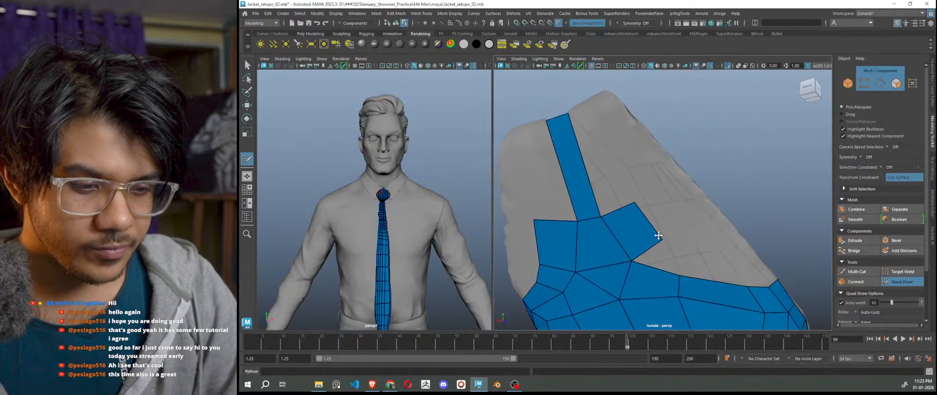
left_click(681, 255, "shift")
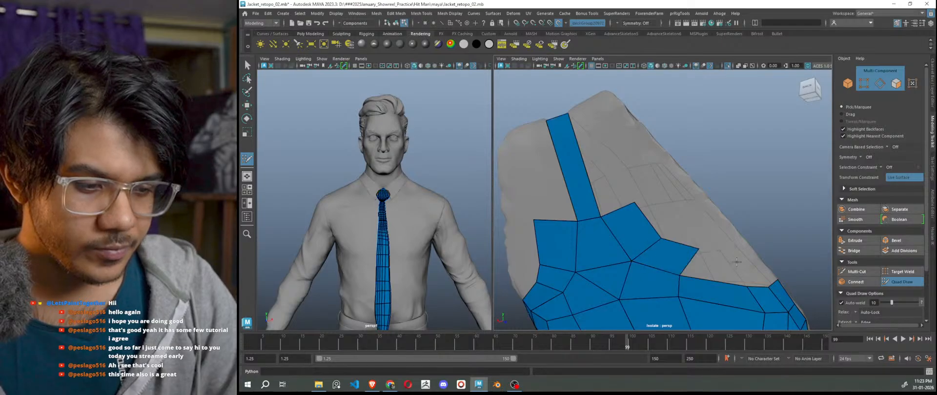
left_click(717, 272, "shift")
right_click_drag(727, 280, 683, 283, "alt")
left_click_drag(683, 284, 710, 282, "alt")
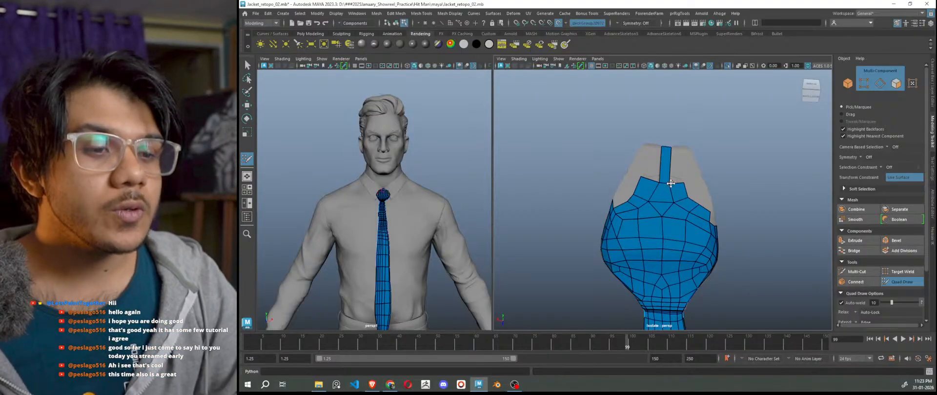
Fill quads up to the knot's top edge, placing a new top-edge point and nudging its corner.
scroll(658, 187, "up", 3)
mouse_move(663, 207)
left_mouse_down("alt")
mouse_move(715, 234)
mouse_move(690, 192)
left_mouse_up("alt")
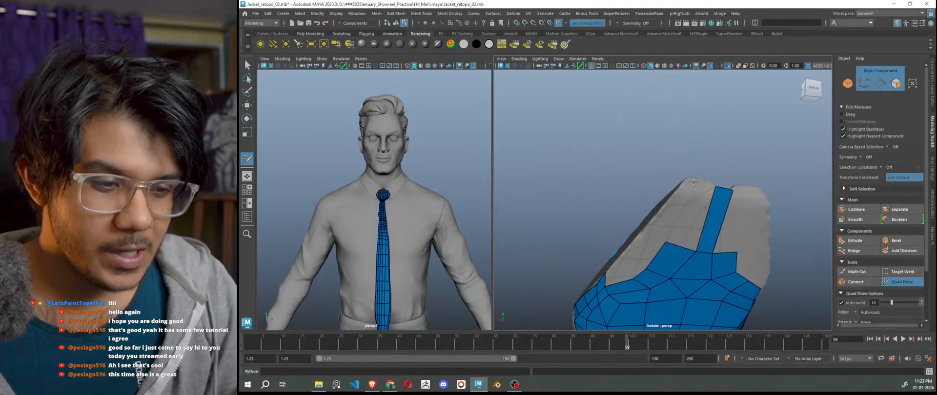
left_click(697, 207, "shift")
left_click_drag(717, 225, 685, 235, "alt")
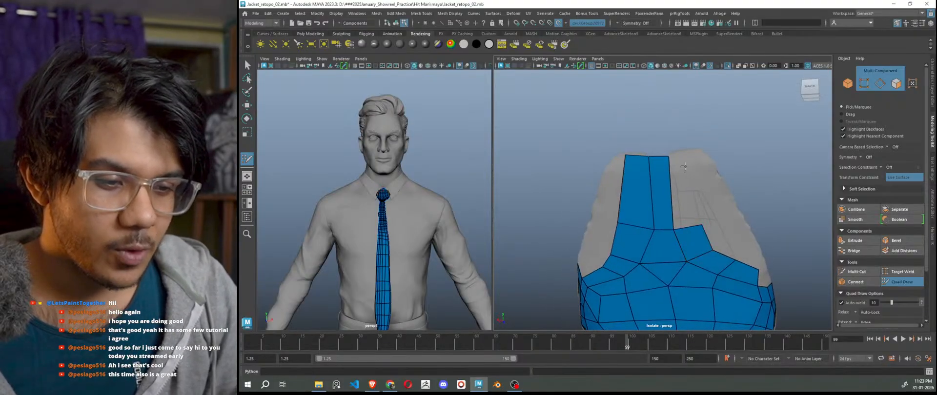
left_click(688, 153)
left_click_drag(678, 182, 680, 244, "alt")
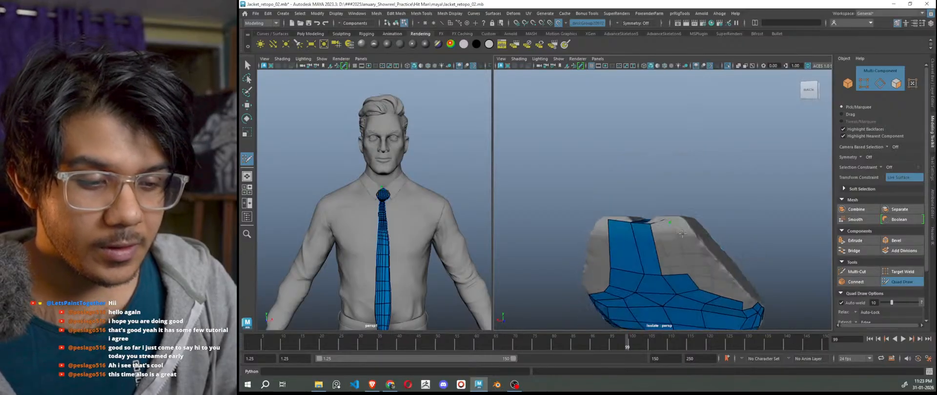
middle_click_drag(680, 245, 691, 199, "alt")
left_click(676, 205, "shift")
left_click_drag(675, 178, 678, 182)
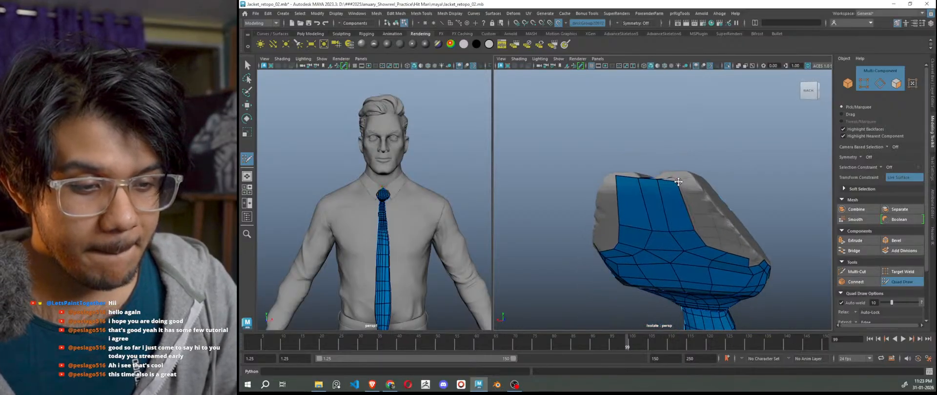
Reshape the upper edge loop, raising its left and right ends to hug the sculpt.
mouse_move(682, 218)
left_mouse_down("alt")
mouse_move(689, 232)
mouse_move(656, 234)
mouse_move(630, 217)
left_mouse_up("alt")
mouse_move(659, 226)
left_mouse_down()
mouse_move(700, 220)
mouse_move(703, 266)
mouse_move(683, 297)
left_mouse_up()
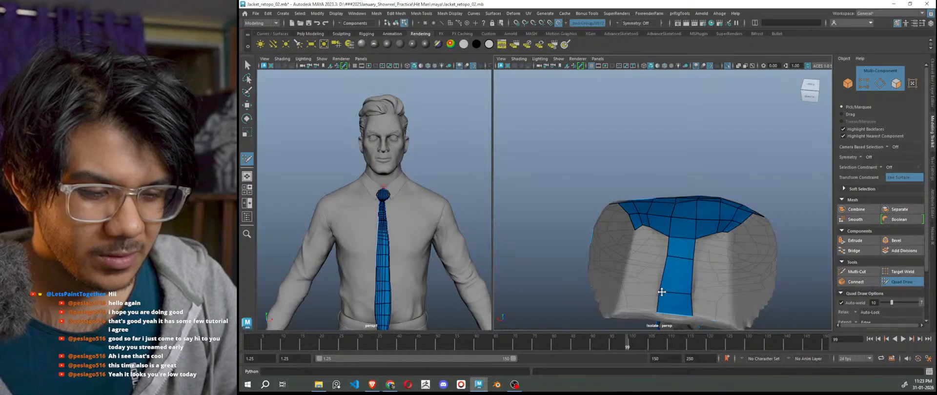
left_click_drag(693, 293, 685, 251, "alt")
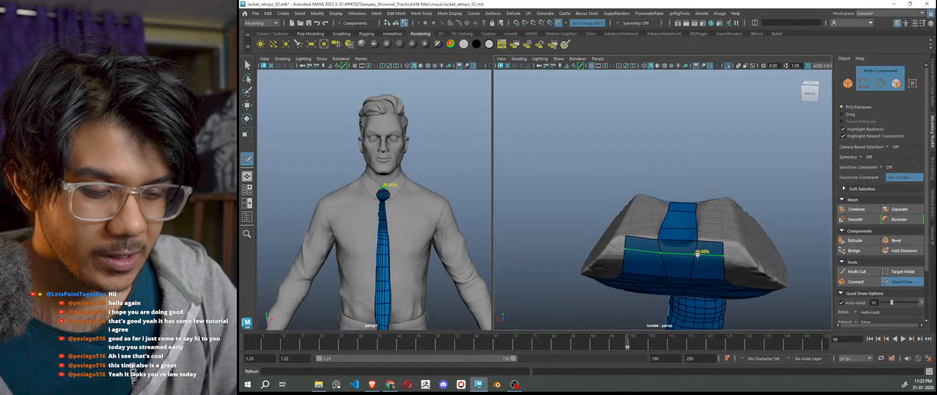
left_click_drag(730, 264, 715, 218, "alt")
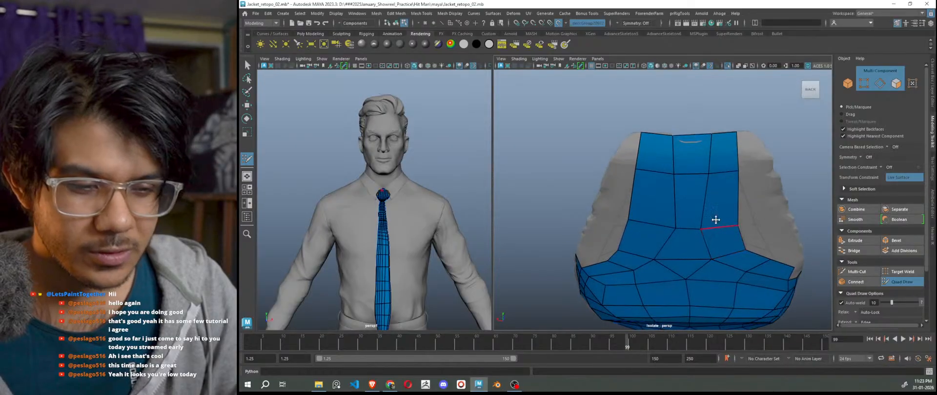
left_click_drag(637, 169, 638, 158)
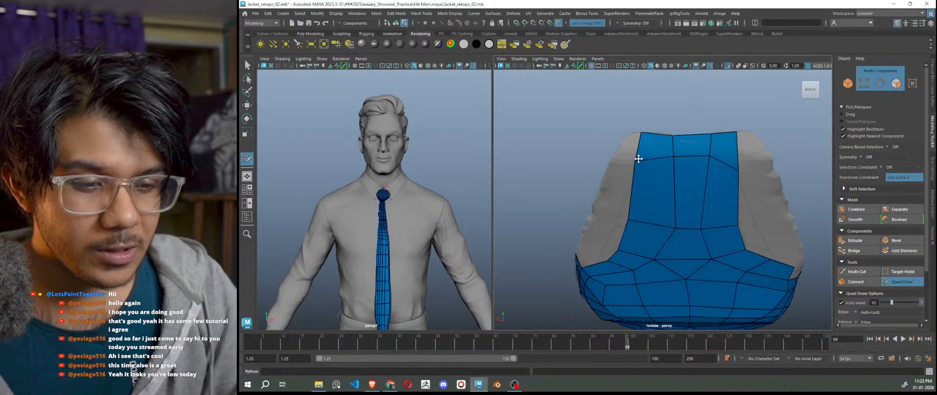
left_click_drag(737, 177, 740, 155)
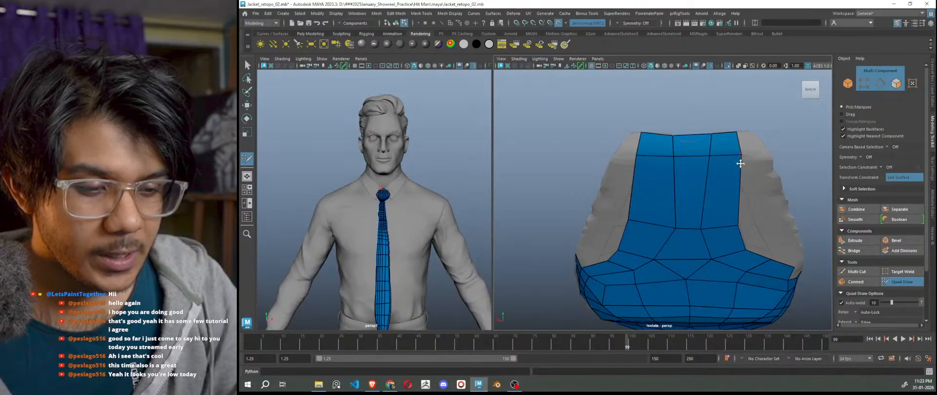
scroll(740, 164, "down", 8)
left_click_drag(727, 249, 662, 251, "alt")
scroll(678, 238, "up", 8)
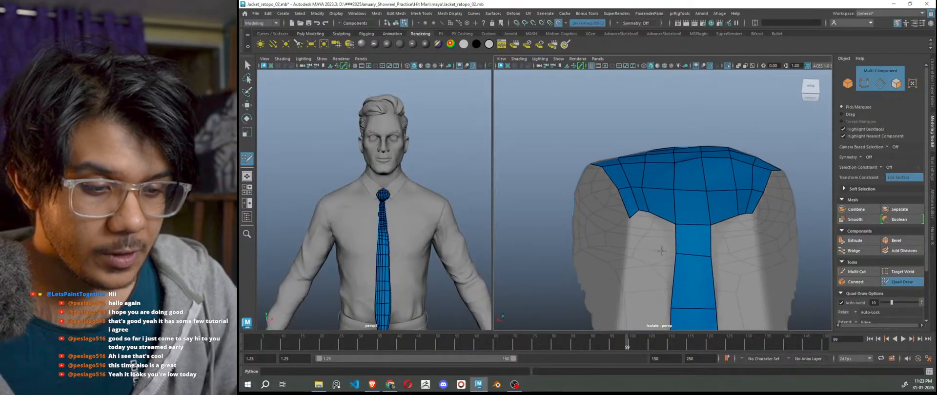
Fill four quads on both sides of the tie strip below the knot's top.
left_click(663, 242, "shift")
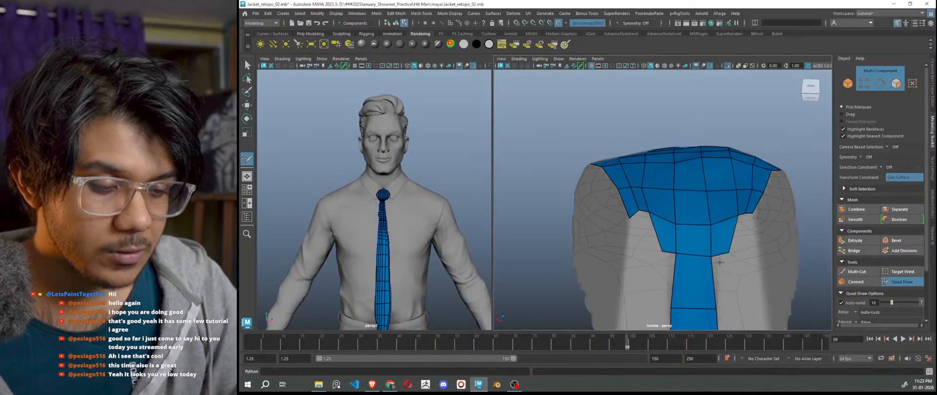
left_click_drag(728, 251, 708, 254, "alt")
left_click(661, 242, "shift")
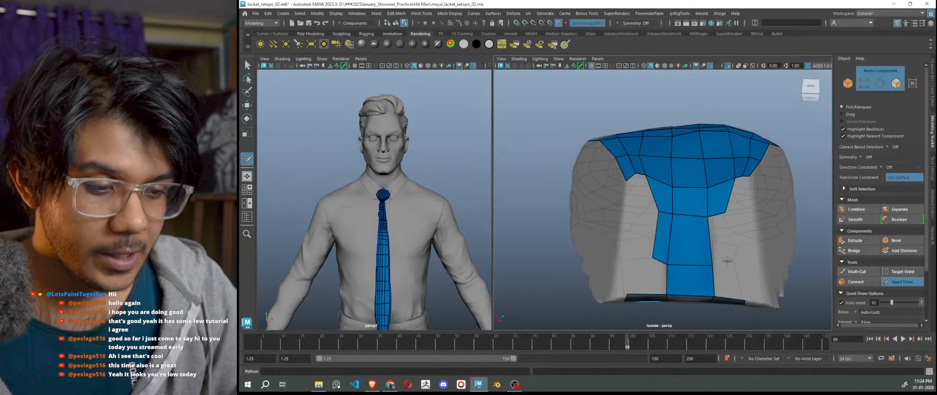
left_click(719, 241, "shift")
left_click_drag(680, 283, 727, 248, "alt")
left_click(725, 254, "shift")
left_click_drag(693, 205, 662, 256, "alt")
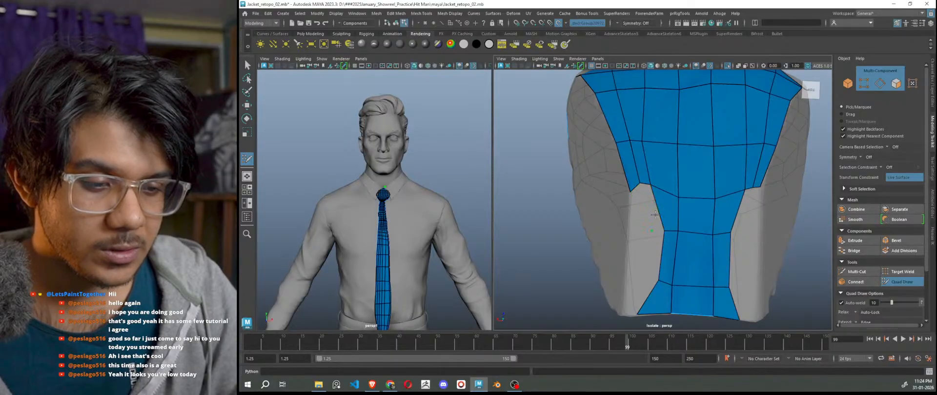
Undo the stray point, then add quads at the left notch and the lower side edges.
key("ctrl+z")
left_click_drag(657, 213, 649, 233)
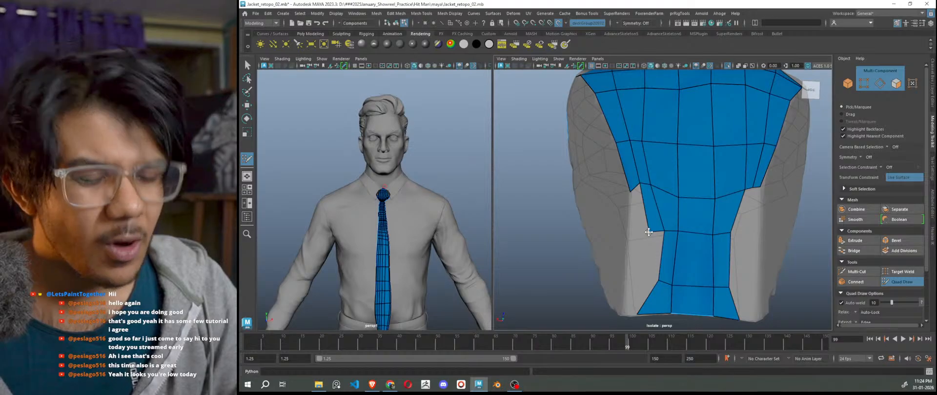
left_click(740, 215, "shift")
left_click(651, 260, "shift")
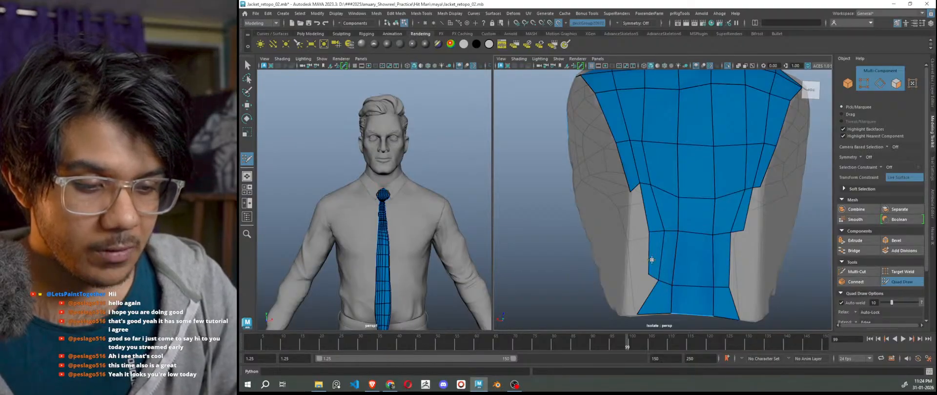
left_click(736, 267, "shift")
middle_click_drag(694, 293, 722, 222, "alt")
Fill four quads up the knot's left and right side edges.
left_click(666, 144, "shift")
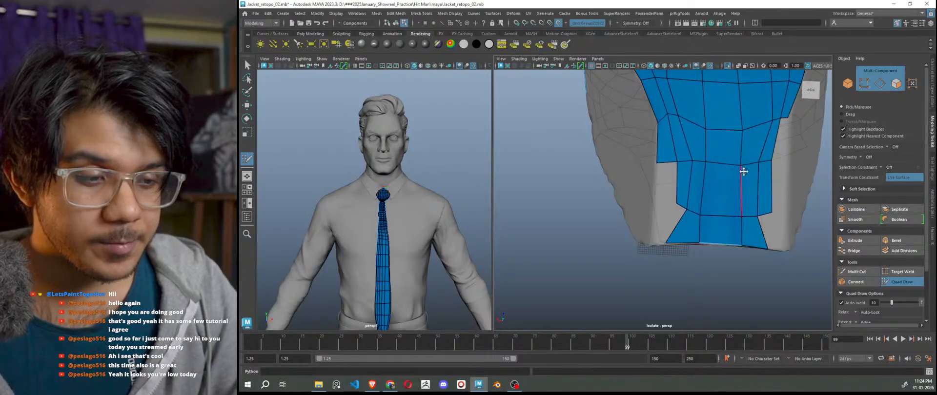
left_click(782, 155, "shift")
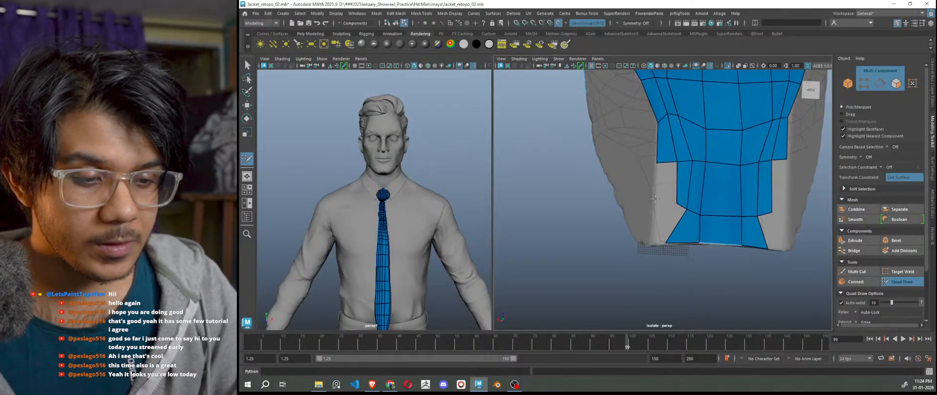
left_click(665, 182, "shift")
left_click(779, 186, "shift")
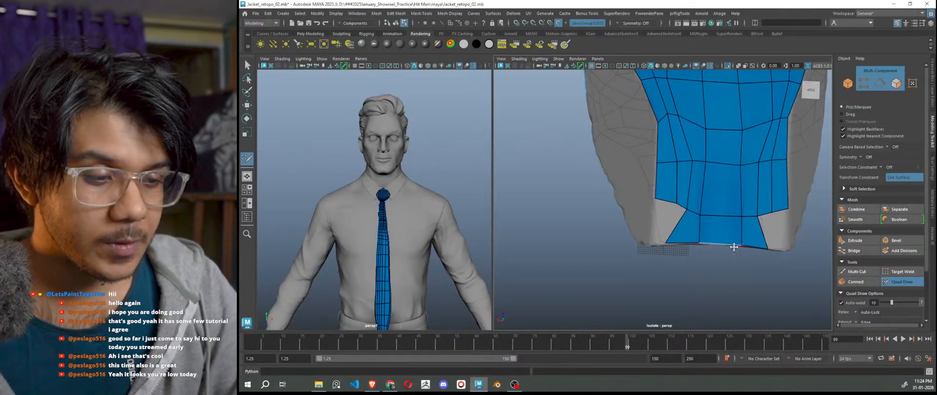
Fill three quads along the knot's bottom edge, wrapping toward the underside.
right_click_drag(667, 229, 664, 264, "alt")
left_click_drag(678, 255, 677, 205, "alt")
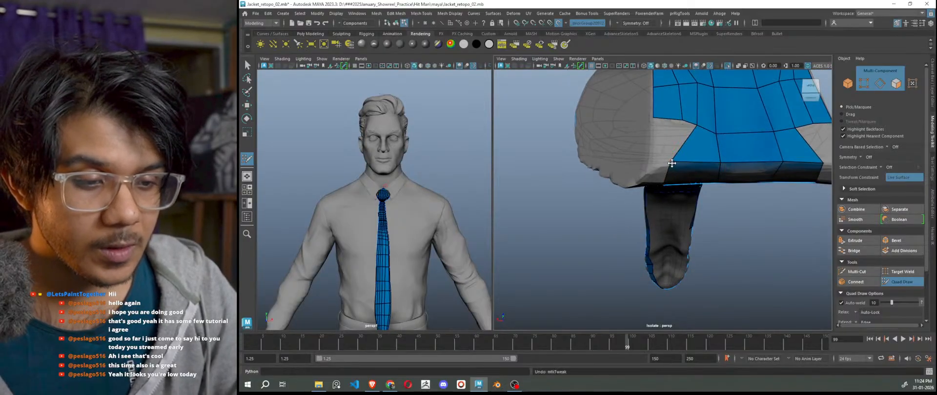
left_click_drag(678, 166, 651, 229, "alt")
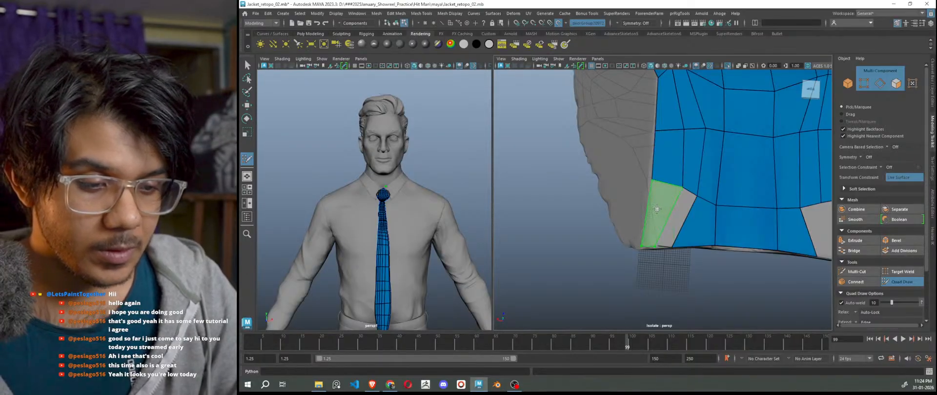
left_click(673, 217, "shift")
mouse_move(673, 217)
left_mouse_down("alt")
mouse_move(680, 209)
mouse_move(681, 270)
mouse_move(750, 269)
mouse_move(707, 240)
left_mouse_up("alt")
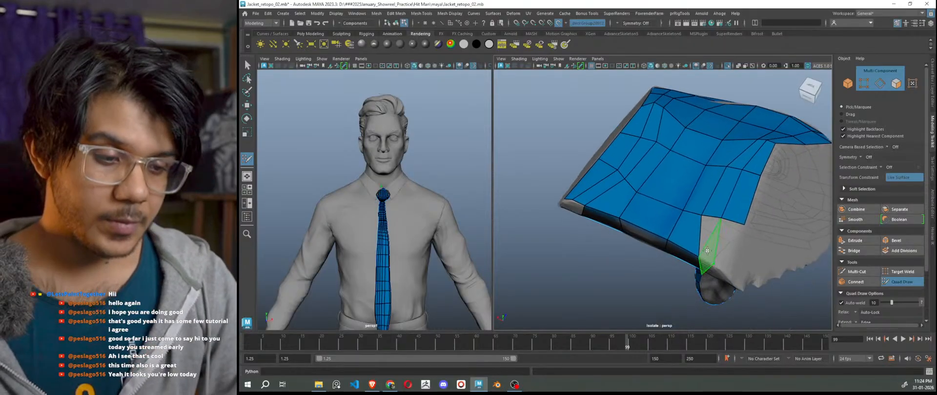
left_click(706, 239, "shift")
left_click(727, 245, "shift")
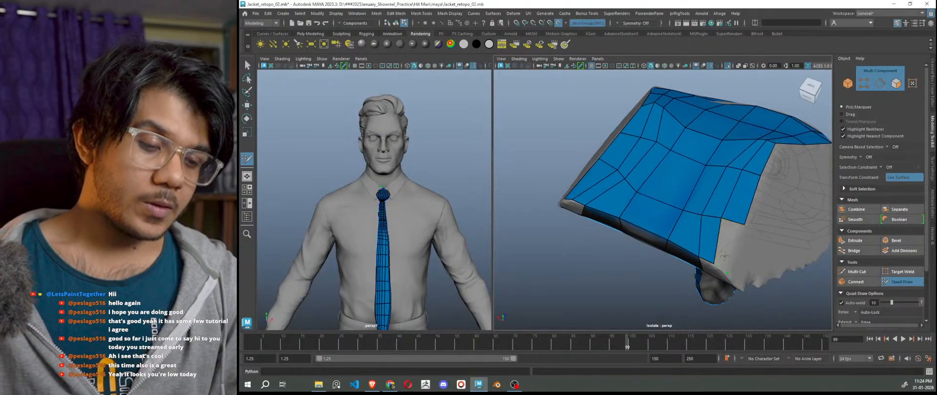
scroll(706, 288, "down", 4)
left_click_drag(705, 288, 733, 281, "alt")
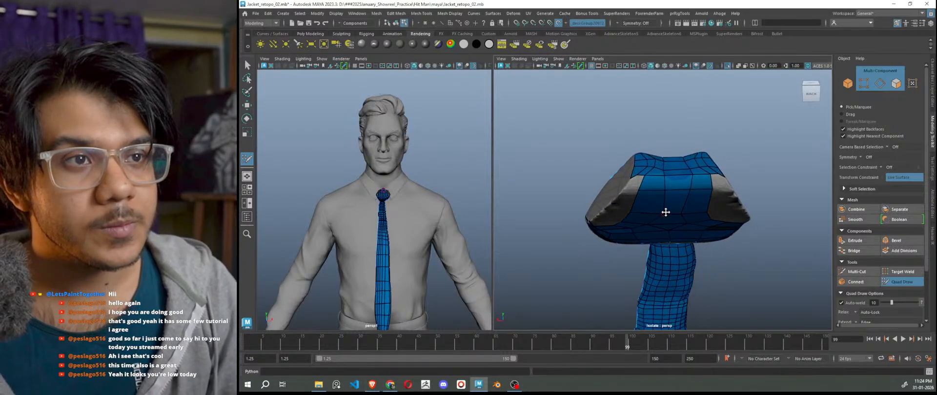
Fill three quads along the knot's left side strip.
mouse_move(665, 213)
left_mouse_down("alt")
mouse_move(667, 223)
mouse_move(689, 216)
mouse_move(731, 232)
mouse_move(696, 238)
mouse_move(669, 209)
mouse_move(674, 227)
mouse_move(635, 200)
left_mouse_up("alt")
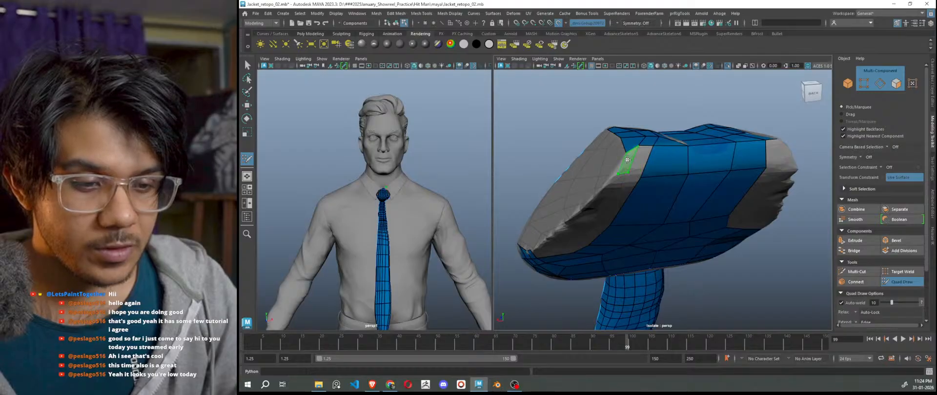
mouse_move(659, 182)
left_mouse_down("alt")
mouse_move(664, 198)
mouse_move(690, 198)
left_mouse_up("alt")
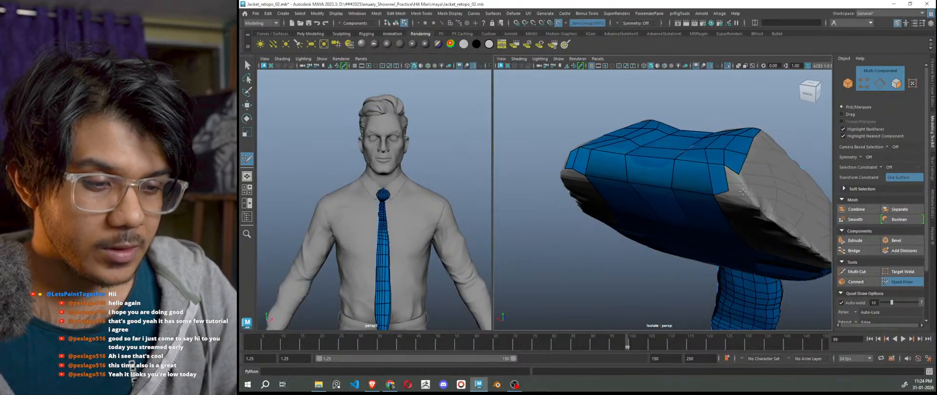
mouse_move(744, 211)
left_mouse_down("alt")
mouse_move(750, 197)
mouse_move(660, 204)
left_mouse_up("alt")
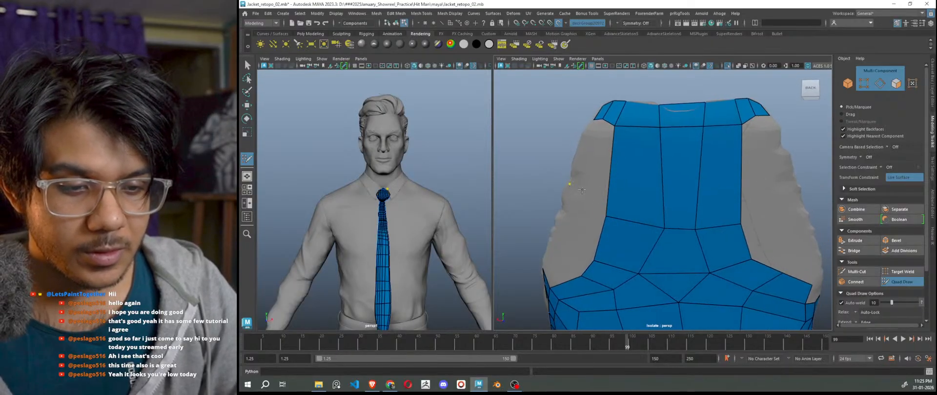
left_click(585, 193)
left_click(583, 165, "shift")
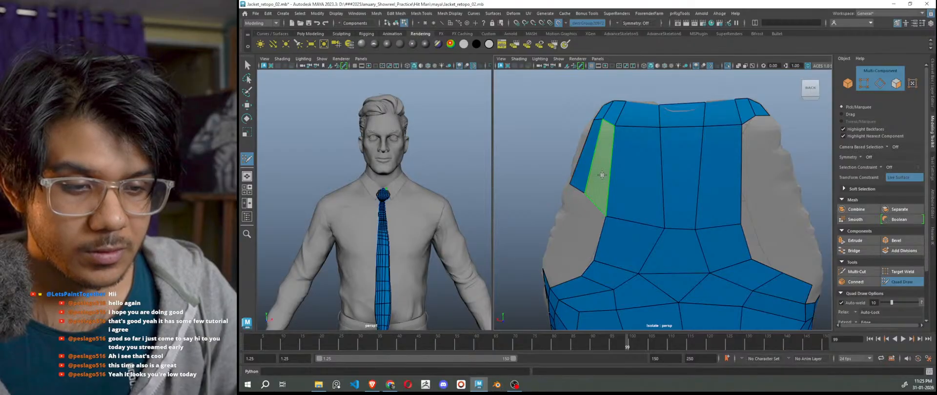
left_click(600, 175, "shift")
Add four quads along the knot's right side strip.
left_click(754, 211)
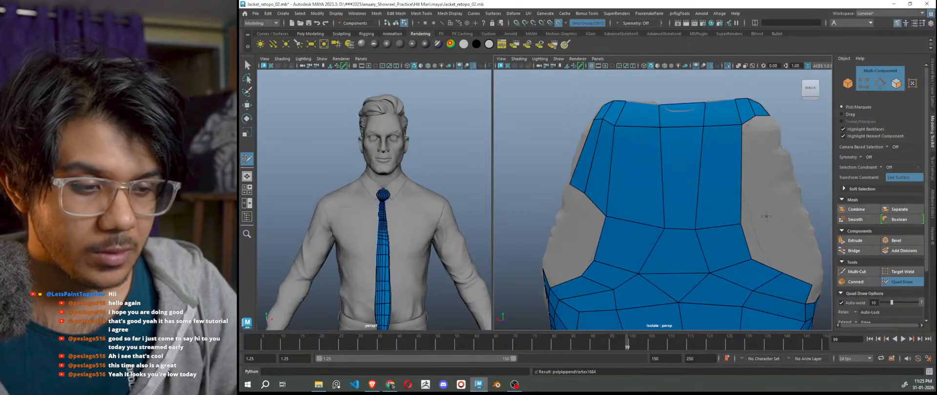
left_click(750, 185, "shift")
left_click_drag(761, 215, 778, 182, "alt")
left_click(791, 174)
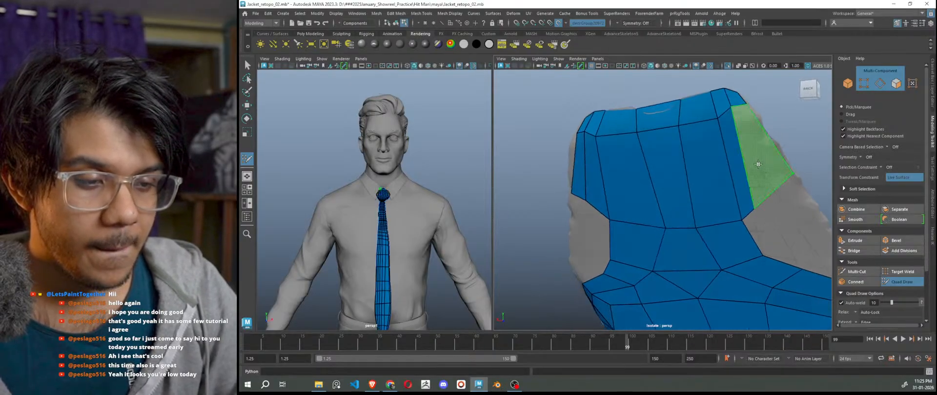
left_click(758, 164, "shift")
scroll(766, 205, "down", 5)
left_click_drag(759, 251, 749, 233, "alt")
scroll(666, 200, "up", 3)
scroll(626, 238, "up", 2)
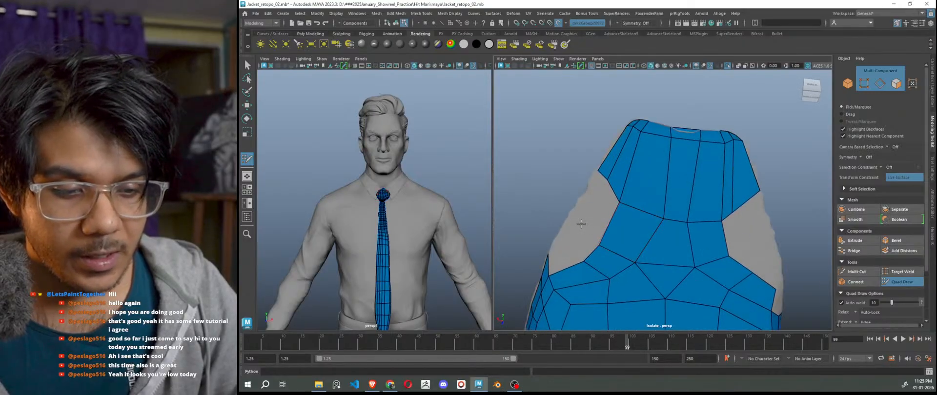
Place a new vertex and fill the left grey gap with quads.
left_click(570, 211)
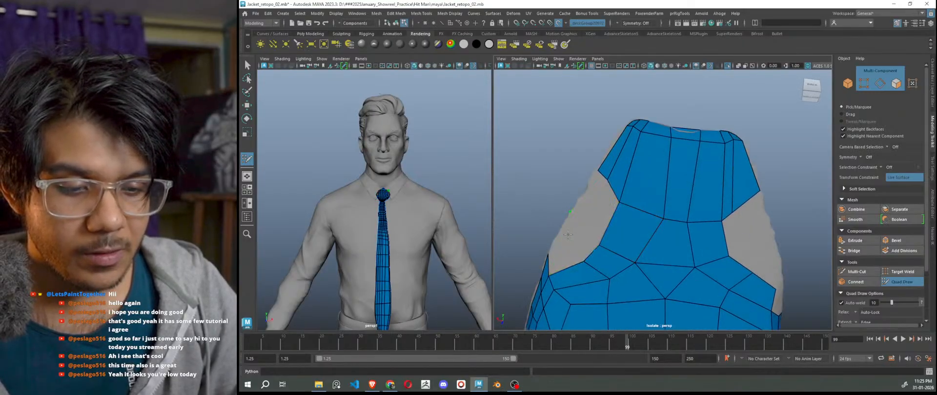
left_click(585, 227, "shift")
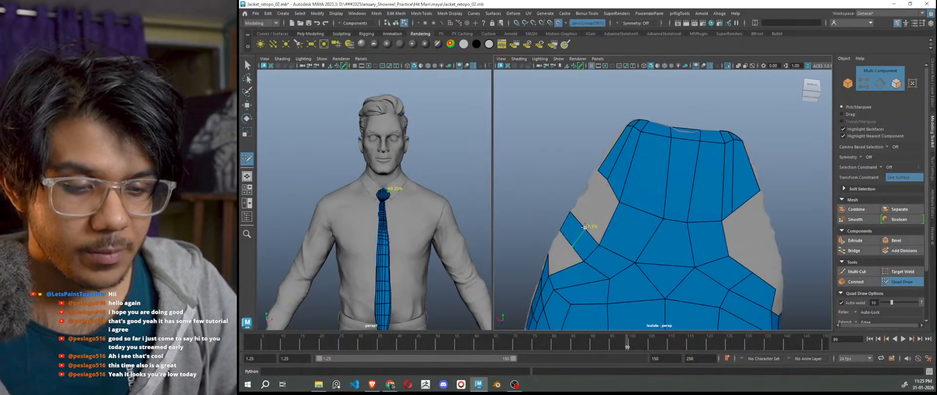
left_click(608, 208, "shift")
left_click(589, 198, "shift")
middle_click_drag(725, 270, 703, 262, "alt")
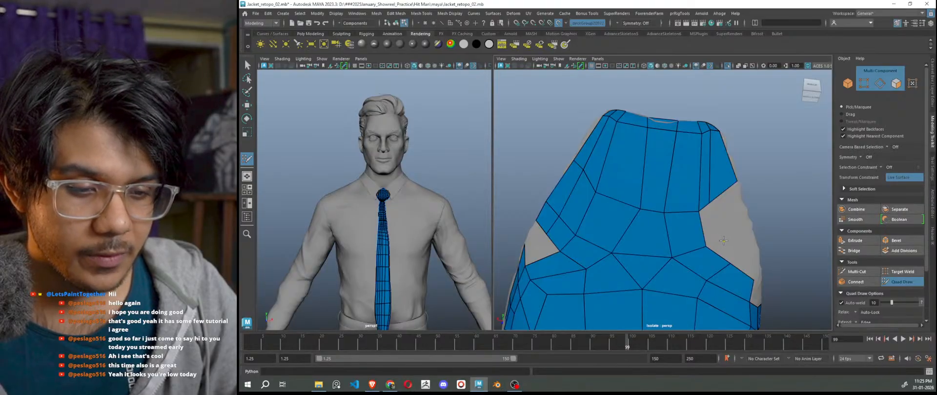
Fill the right grey gaps with quads, undoing two badly placed faces.
left_click(716, 227, "shift")
key("ctrl+z")
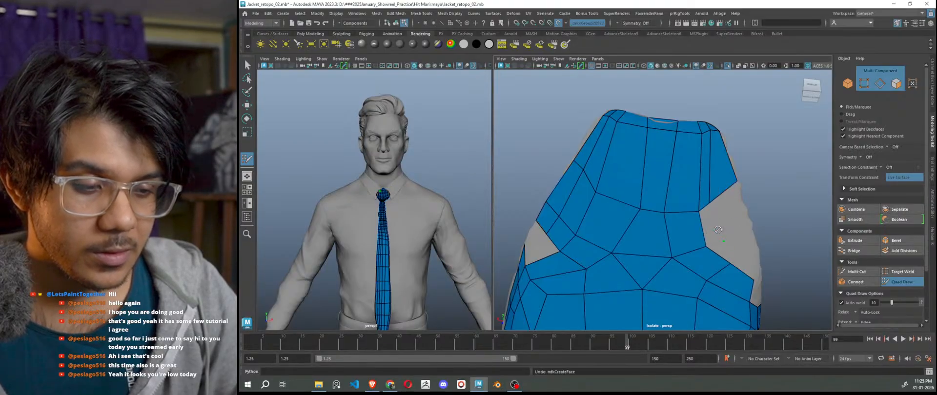
left_click(730, 213, "shift")
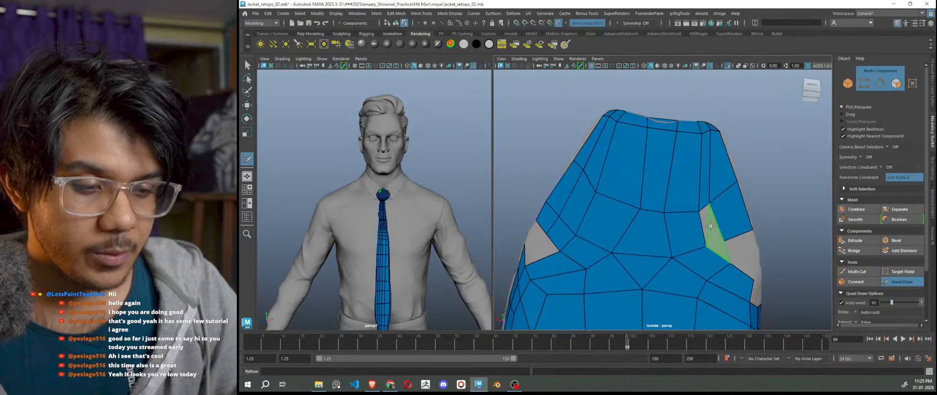
left_click(717, 234, "shift")
key("ctrl+z")
left_click_drag(733, 264, 697, 288, "alt")
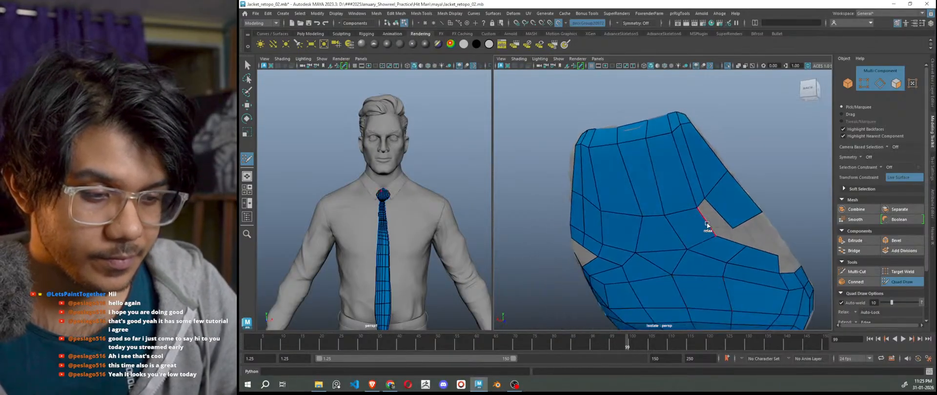
left_click(713, 215, "shift")
mouse_move(753, 268)
left_mouse_down("alt")
mouse_move(735, 264)
mouse_move(746, 255)
left_mouse_up("alt")
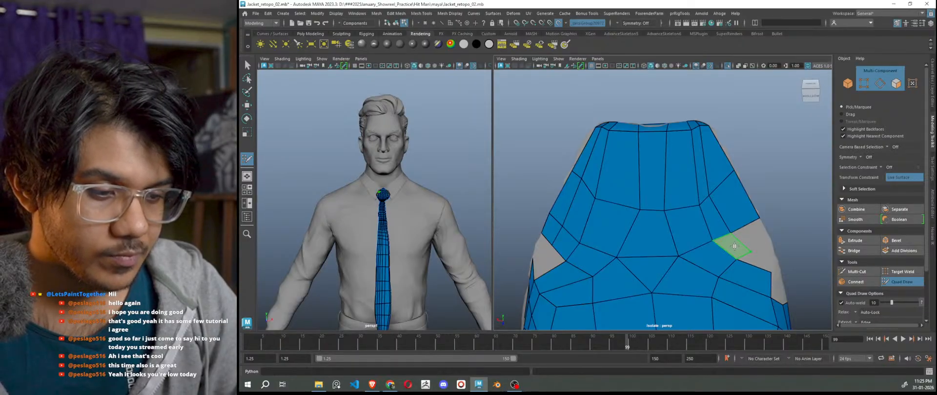
left_click(764, 245, "shift")
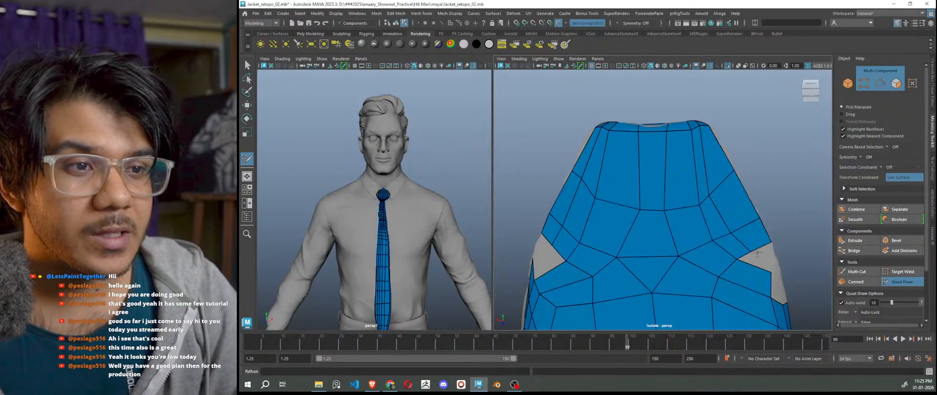
left_click_drag(757, 216, 758, 248, "alt")
scroll(707, 168, "up", 2)
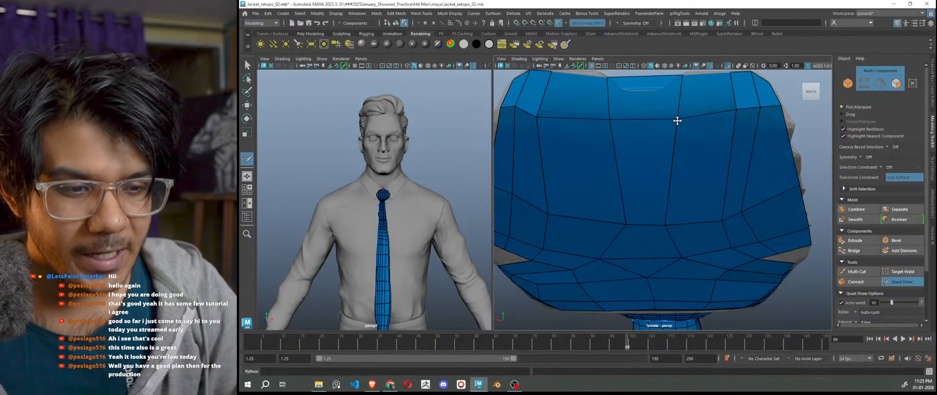
left_click_drag(676, 119, 677, 115)
middle_click_drag(649, 157, 696, 178, "alt")
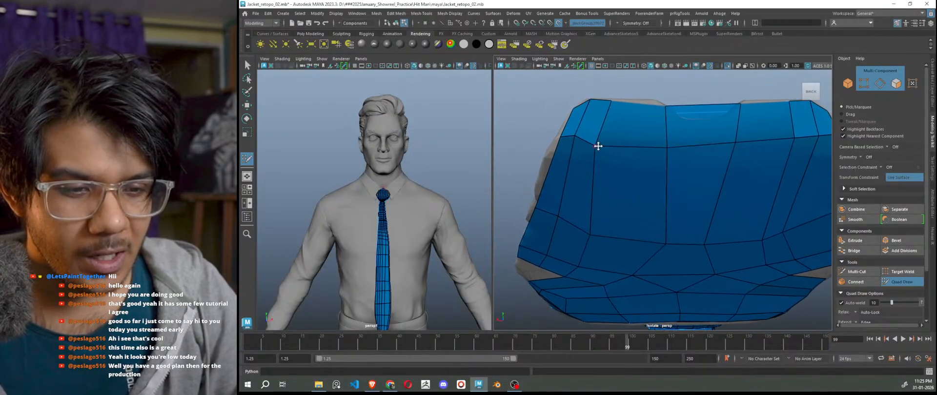
left_click_drag(596, 145, 599, 139)
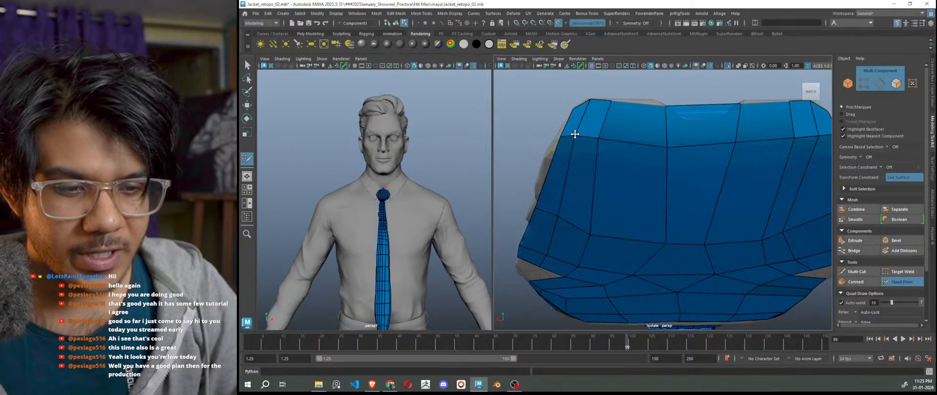
left_click_drag(666, 149, 668, 142)
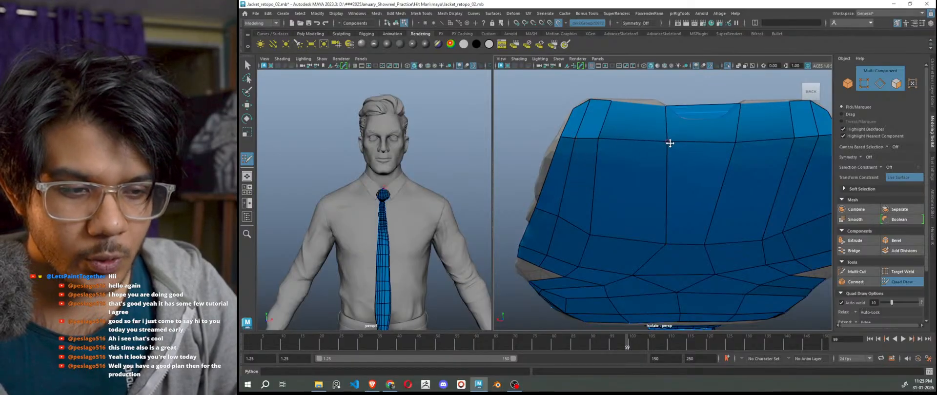
left_click_drag(761, 151, 732, 203, "alt")
middle_click_drag(732, 204, 746, 145, "alt")
scroll(603, 213, "up", 3)
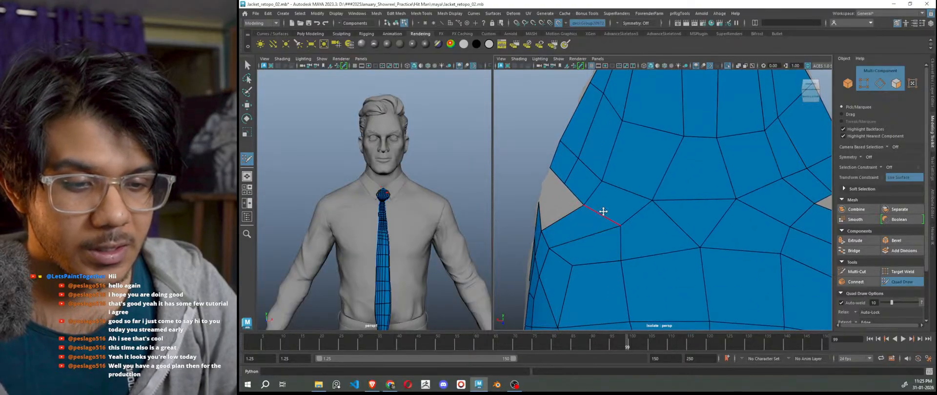
left_click_drag(603, 211, 667, 245, "alt")
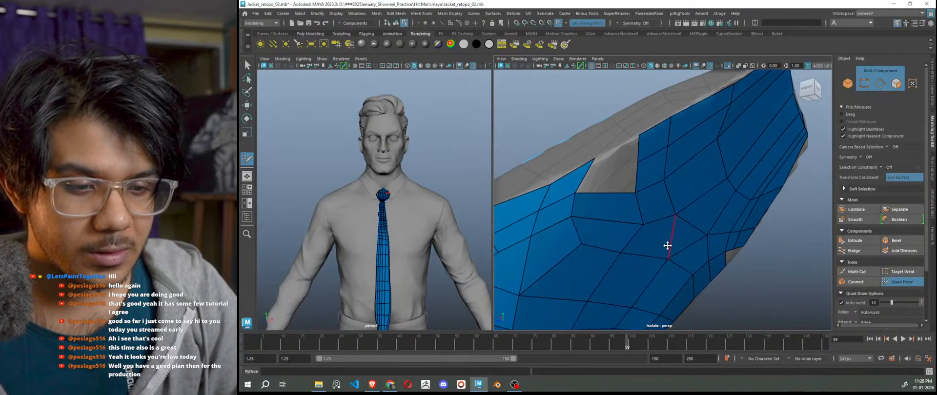
left_click(622, 164, "shift")
left_click(616, 182, "shift")
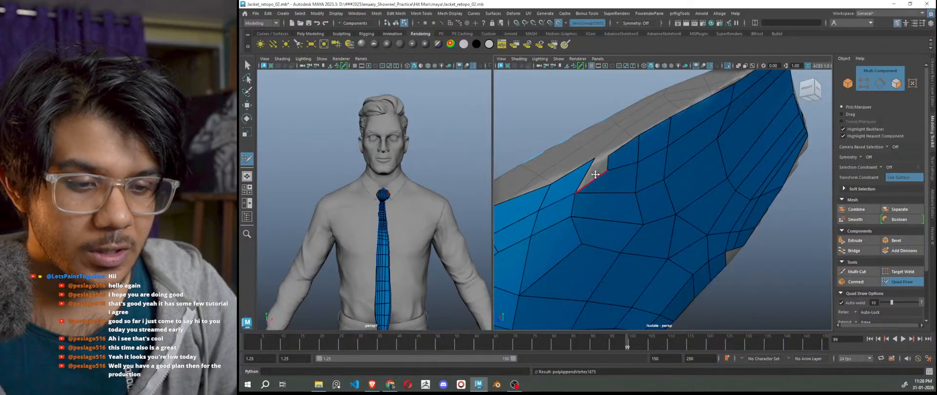
left_click(596, 174, "shift")
left_click_drag(649, 237, 609, 240, "alt")
middle_click_drag(743, 262, 583, 243, "alt")
right_click_drag(664, 217, 679, 219, "alt")
left_click_drag(679, 219, 655, 246, "alt")
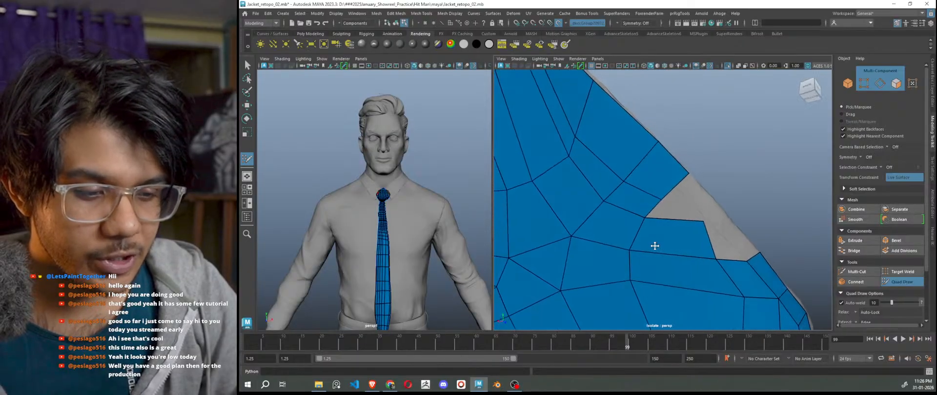
left_click_drag(705, 222, 692, 228)
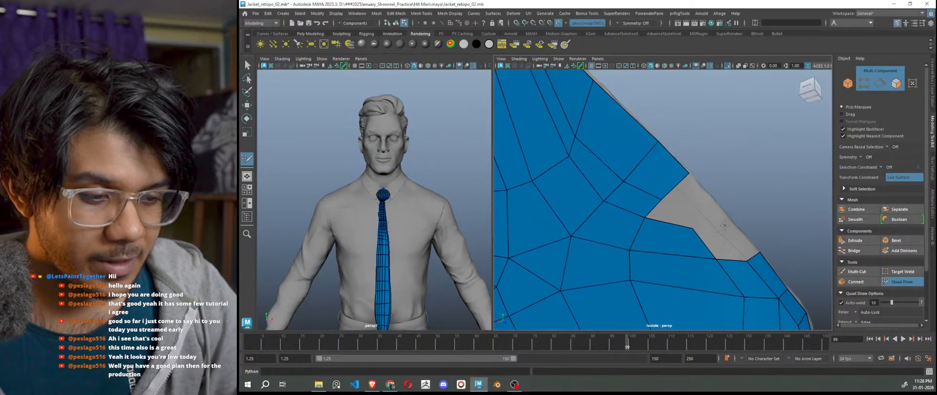
left_click(724, 229, "shift")
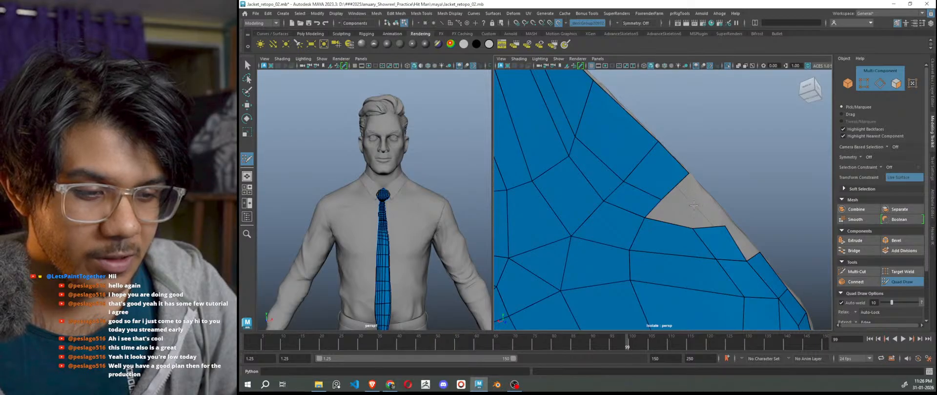
left_click(693, 206, "shift")
left_click_drag(693, 208, 693, 223, "alt")
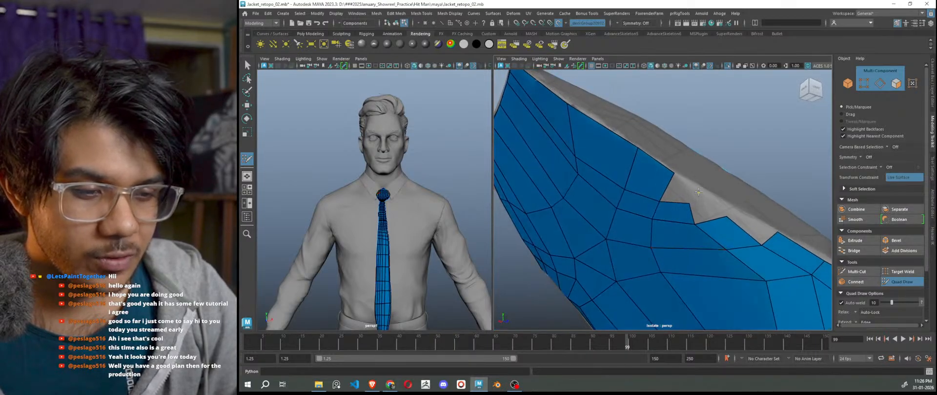
left_click(678, 189, "shift")
left_click(712, 207, "shift")
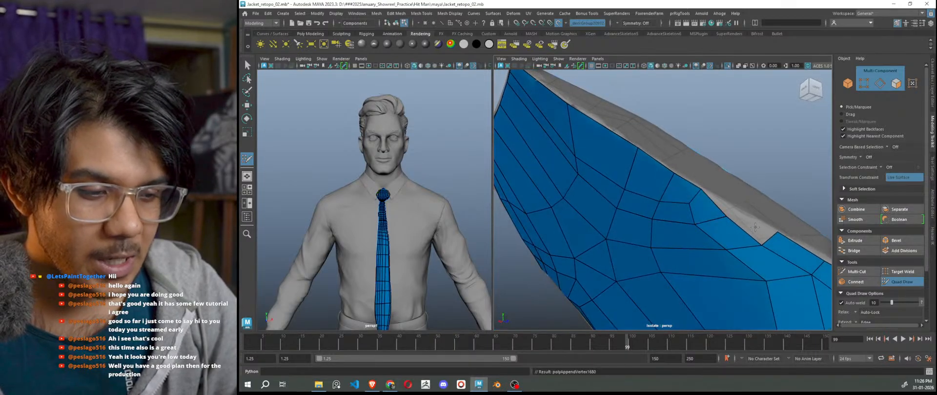
left_click(727, 204, "shift")
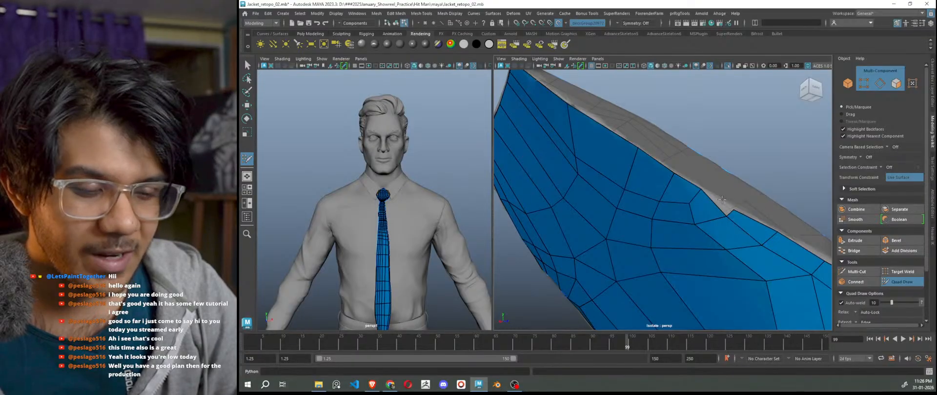
left_click_drag(735, 227, 697, 209, "alt")
scroll(696, 208, "up", 5)
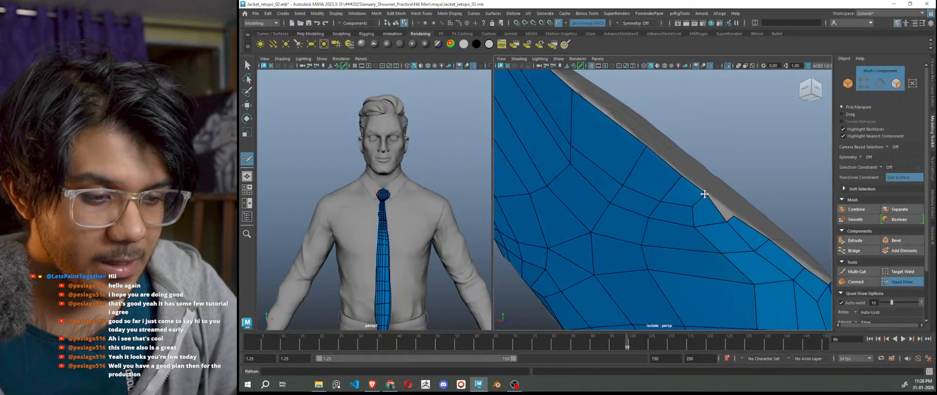
scroll(725, 248, "down", 5)
left_click_drag(723, 249, 807, 271, "alt")
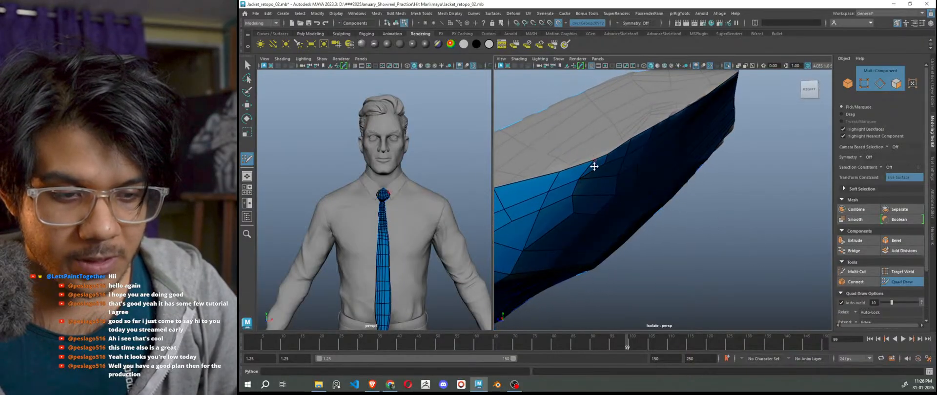
left_click_drag(557, 172, 672, 252, "alt")
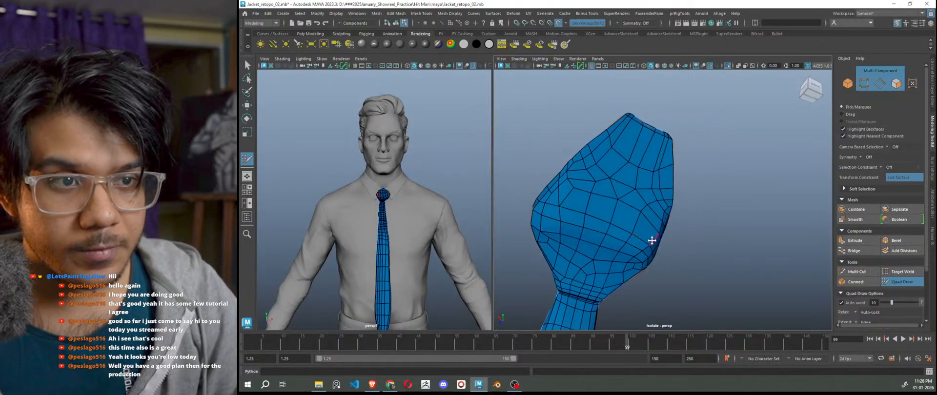
scroll(653, 240, "up", 2)
scroll(652, 238, "down", 1)
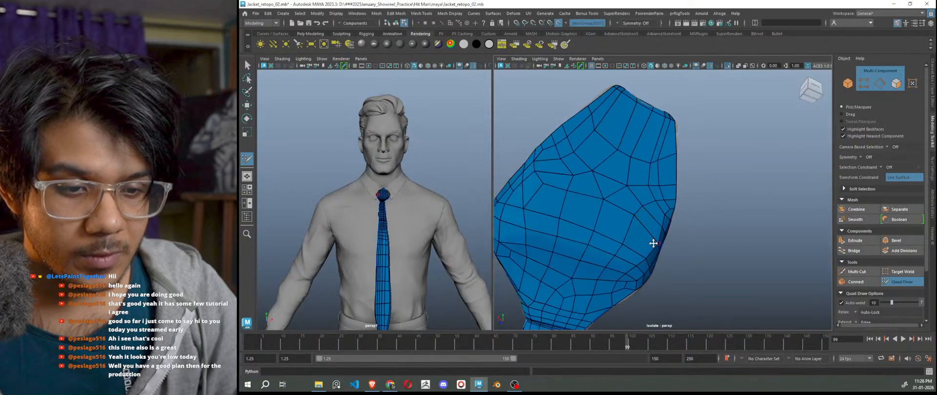
left_click_drag(652, 242, 581, 253, "alt")
scroll(690, 203, "up", 4)
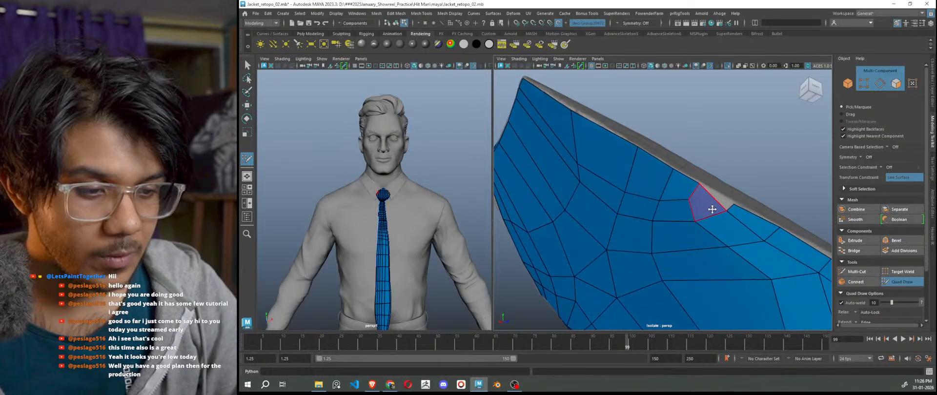
middle_click_drag(720, 217, 706, 221, "alt")
scroll(706, 221, "up", 2)
left_click(700, 218, "ctrl+shift")
left_click_drag(701, 236, 706, 208, "alt")
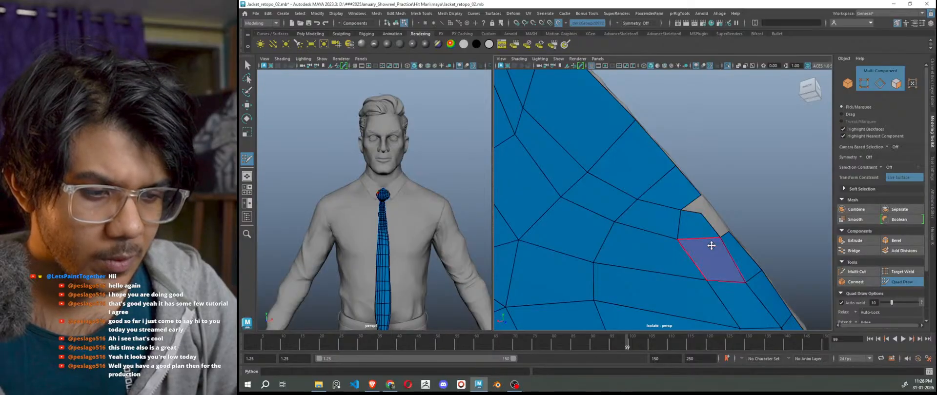
left_click_drag(710, 246, 702, 218, "alt")
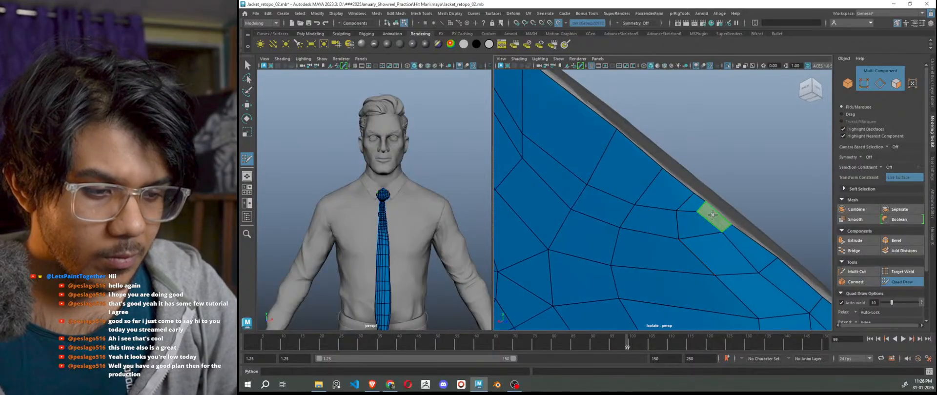
left_click(708, 208, "shift")
scroll(711, 252, "down", 3)
left_click_drag(711, 251, 746, 246, "alt")
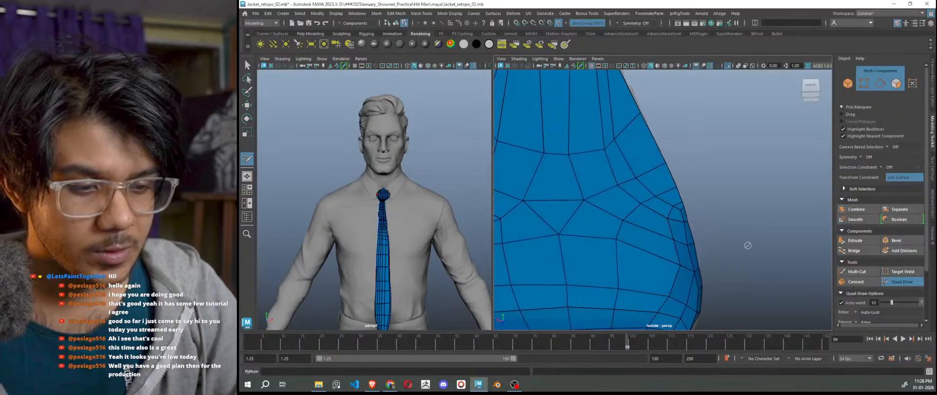
scroll(747, 245, "down", 4)
left_click_drag(744, 255, 812, 288, "alt")
right_click_drag(781, 278, 734, 268, "alt")
left_click_drag(734, 268, 818, 287, "alt")
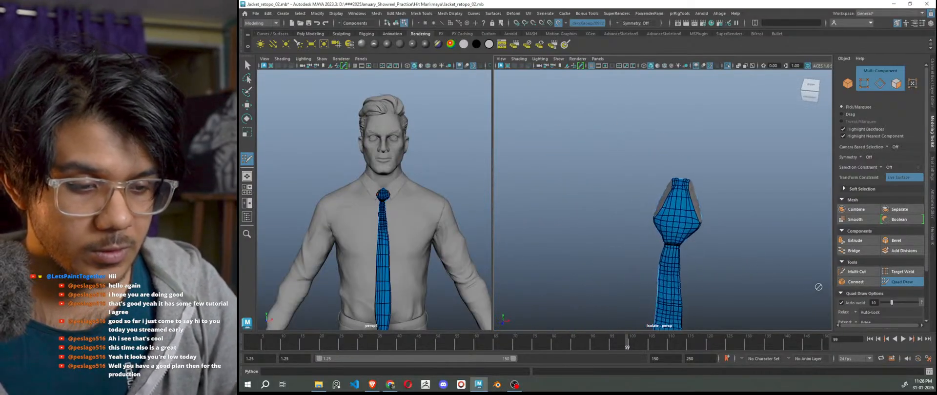
Insert a horizontal edge loop across the tie's lower strap.
middle_click_drag(736, 268, 738, 192, "alt")
right_click_drag(675, 215, 703, 222, "alt")
middle_click_drag(715, 222, 707, 130, "alt")
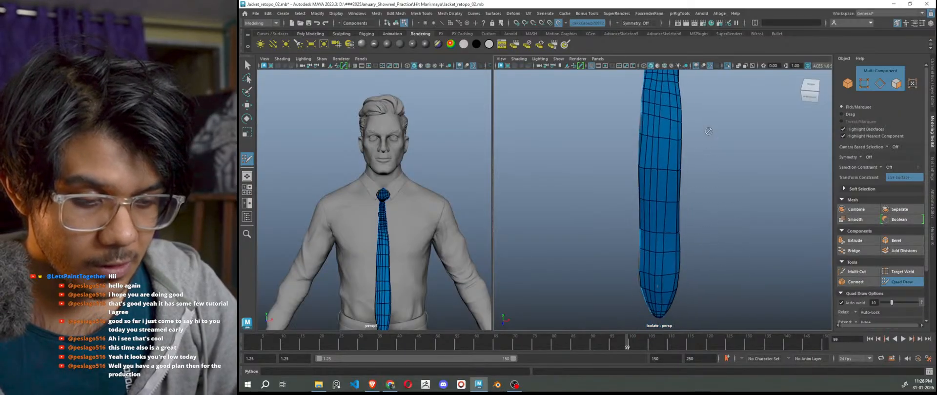
right_click_drag(683, 253, 706, 259, "alt")
middle_click_drag(706, 259, 692, 241, "alt")
right_click_drag(692, 240, 751, 193, "alt")
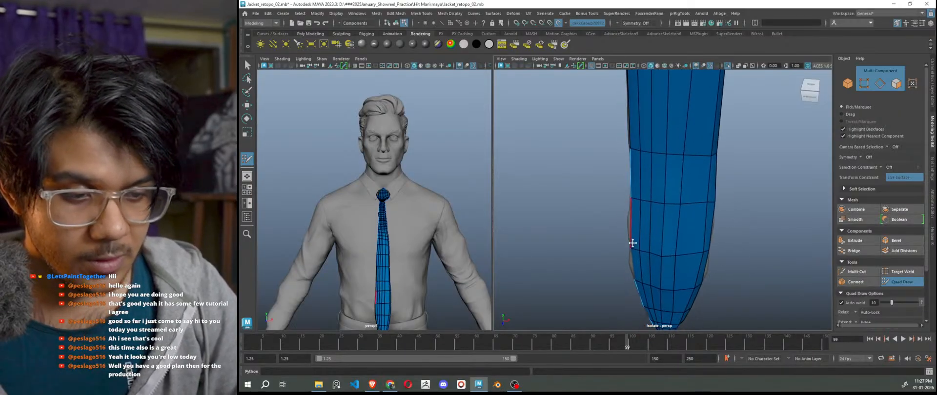
left_click_drag(631, 242, 658, 257, "alt")
middle_click_drag(658, 257, 726, 217, "alt")
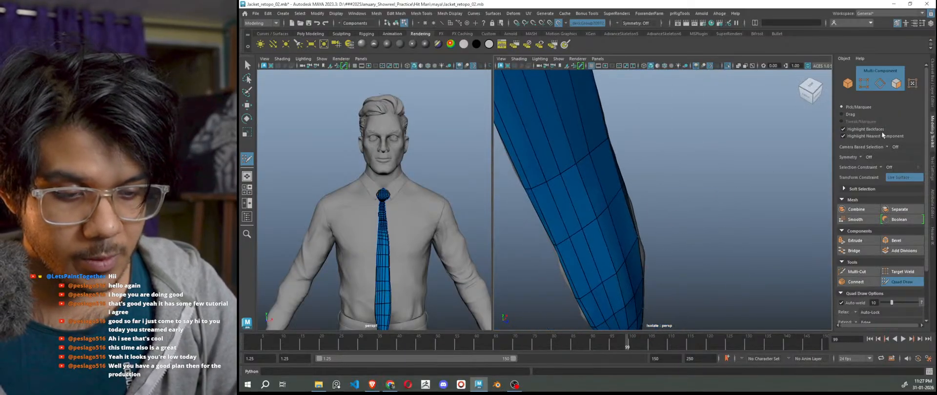
left_click(573, 271, "ctrl")
Orbit the tie around to frame its uncovered grey back side.
left_click_drag(633, 284, 675, 272, "alt")
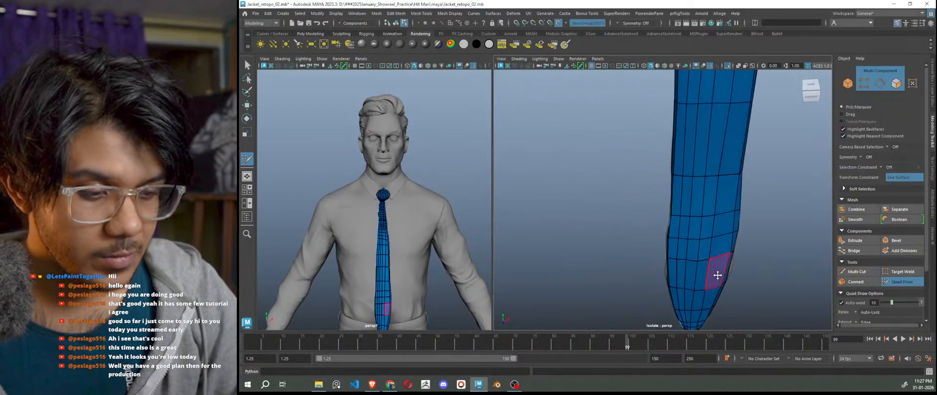
left_click_drag(769, 274, 701, 273, "alt")
middle_click_drag(750, 290, 692, 264, "alt")
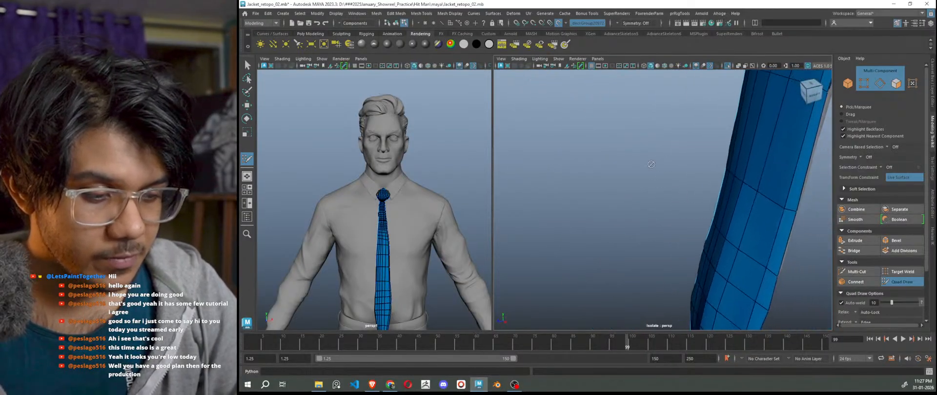
right_click_drag(692, 263, 671, 202, "alt")
left_click_drag(736, 253, 673, 242, "alt")
middle_click_drag(712, 234, 658, 236, "alt")
mouse_move(658, 236)
left_mouse_down("alt")
mouse_move(567, 252)
mouse_move(610, 253)
mouse_move(659, 234)
left_mouse_up("alt")
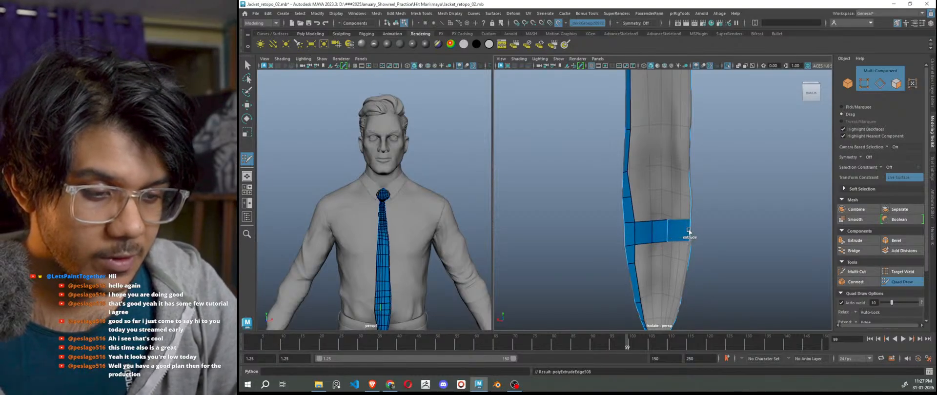
Split the blue back band with a vertical edge loop.
left_click_drag(689, 231, 737, 257, "alt")
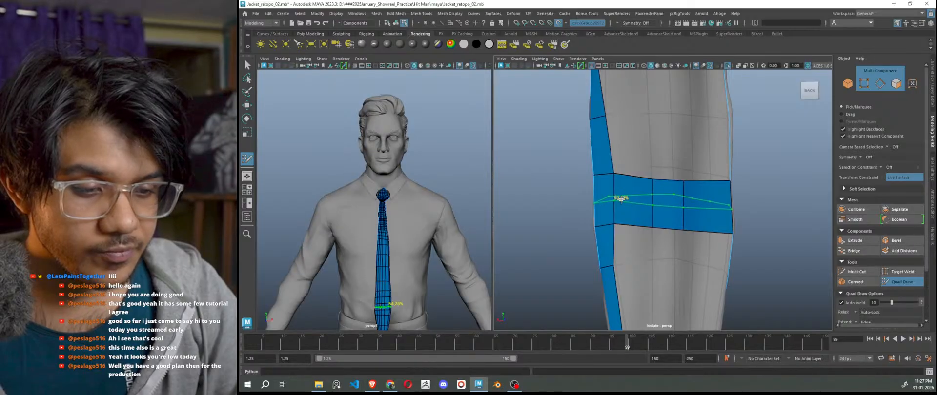
left_click(630, 184, "ctrl")
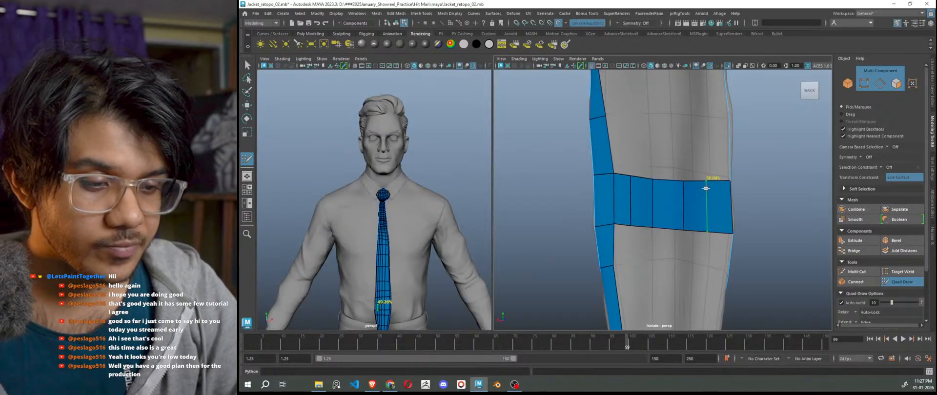
scroll(714, 264, "down", 5)
left_click_drag(713, 264, 719, 264, "alt")
middle_click_drag(719, 264, 713, 209, "alt")
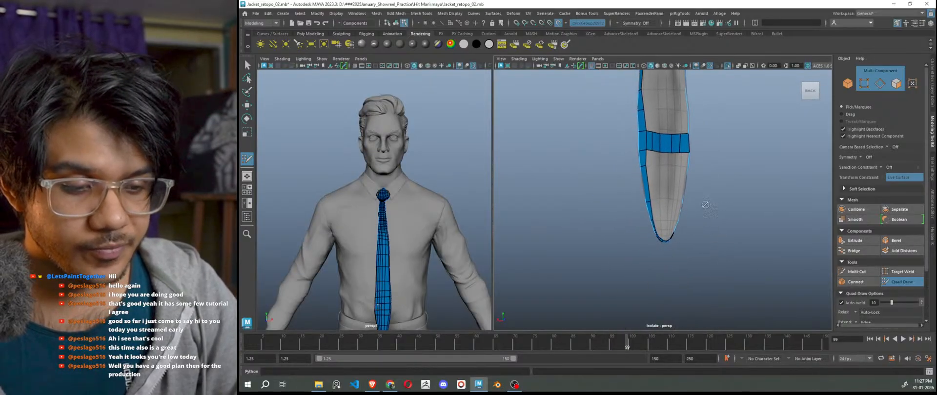
scroll(713, 209, "up", 5)
middle_click_drag(658, 146, 668, 202, "alt")
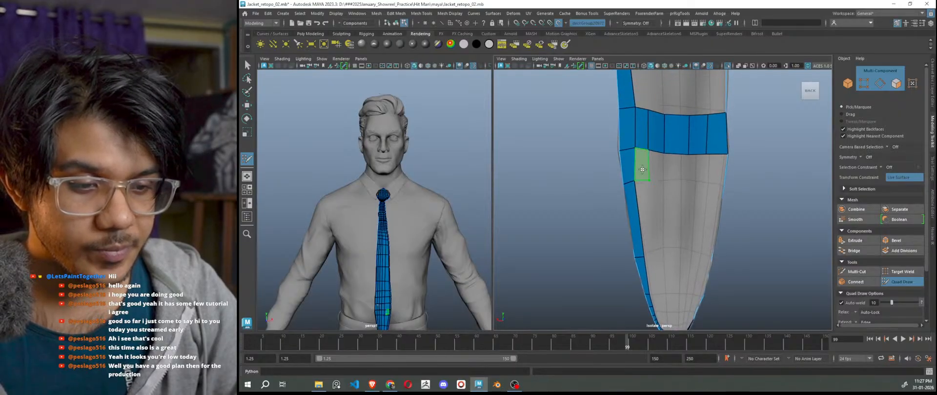
Fill a row of five quads beneath the back band, ending at its lower right.
left_click(642, 169, "shift")
left_click(654, 166, "shift")
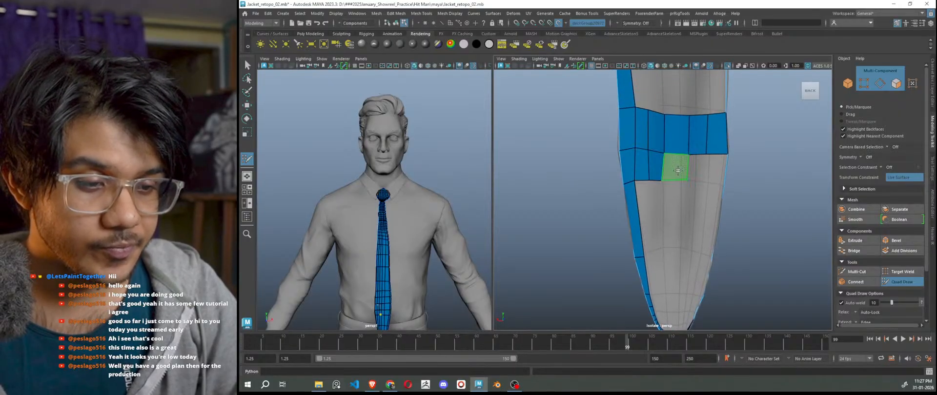
left_click(678, 170, "shift")
left_click(697, 167, "shift")
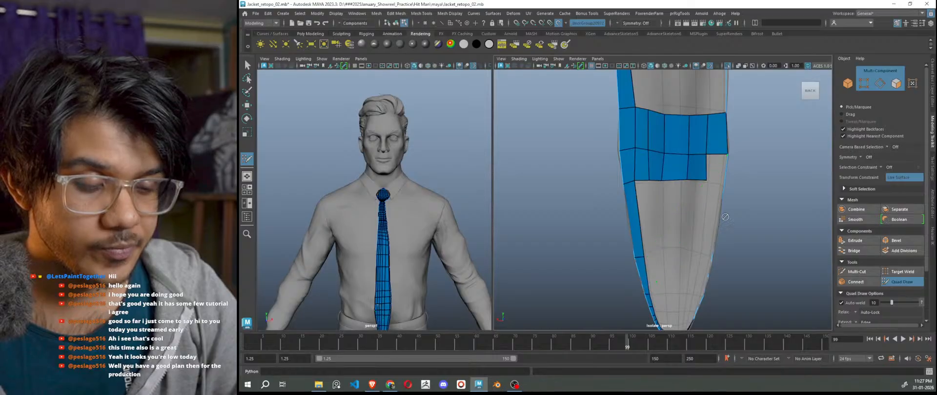
mouse_move(724, 217)
left_mouse_down("alt")
mouse_move(673, 217)
mouse_move(684, 215)
left_mouse_up("alt")
left_click(718, 174, "shift")
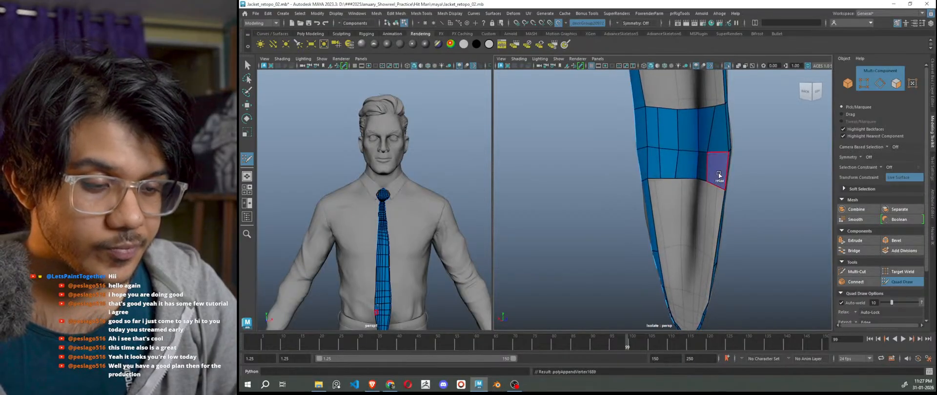
left_click_drag(718, 174, 708, 118, "alt")
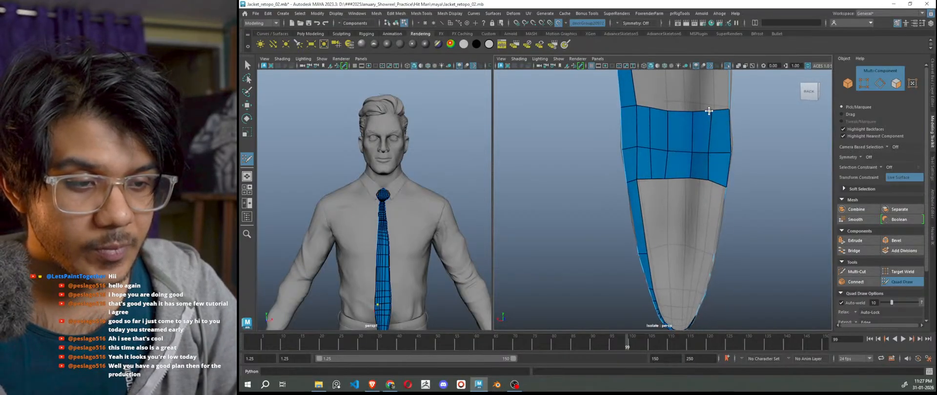
Undo the stray drawn point, pull the tip vertex down onto the surface, and resume Quad Draw.
key("ctrl+z")
left_click_drag(710, 227, 713, 157, "alt")
key("w")
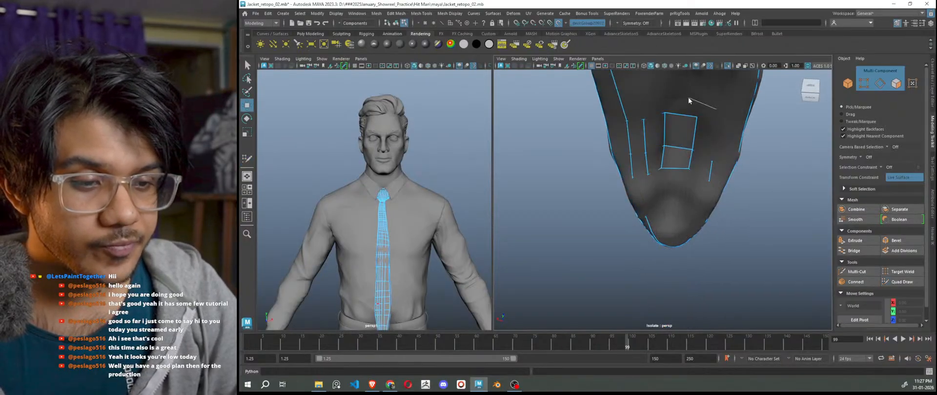
right_click_drag(689, 101, 688, 100)
left_click(721, 119)
left_click_drag(712, 171, 711, 192, "alt")
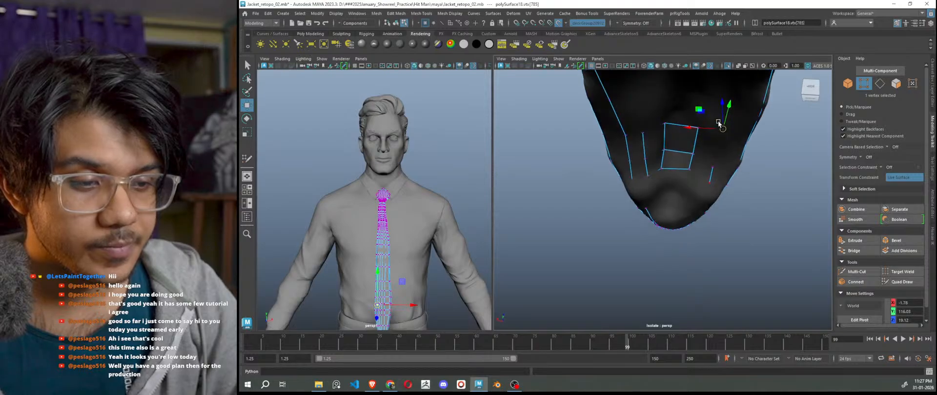
left_click_drag(720, 127, 729, 155)
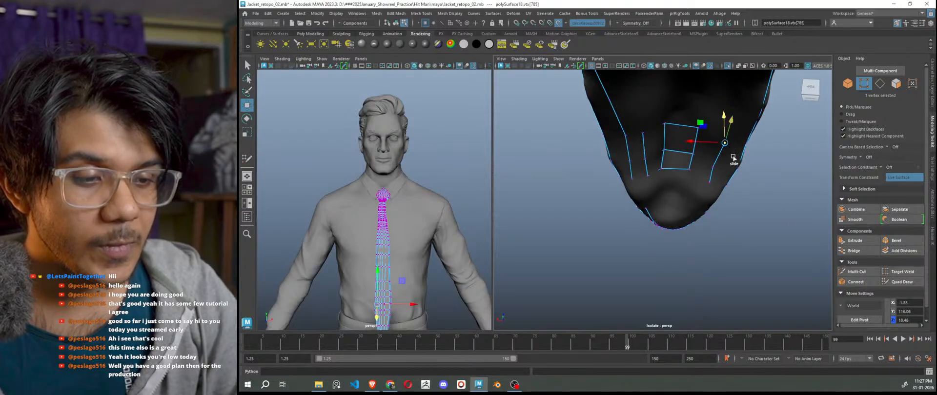
left_click(899, 281)
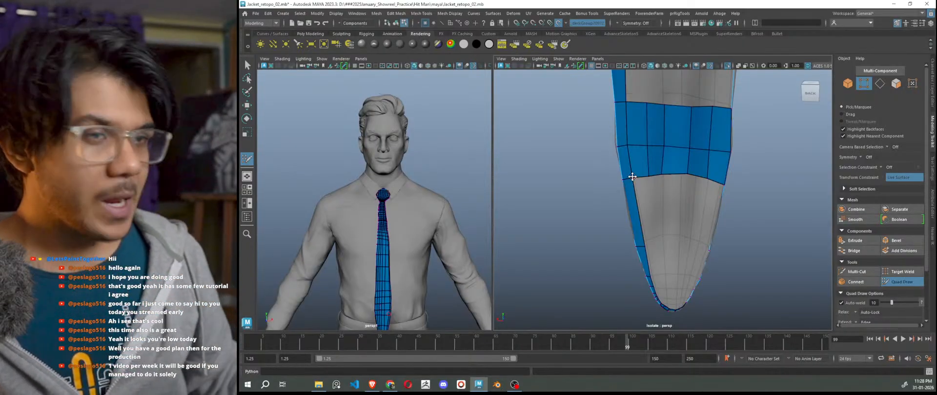
Add two quads beside the left strip and three quad columns to its right.
scroll(653, 203, "down", 2)
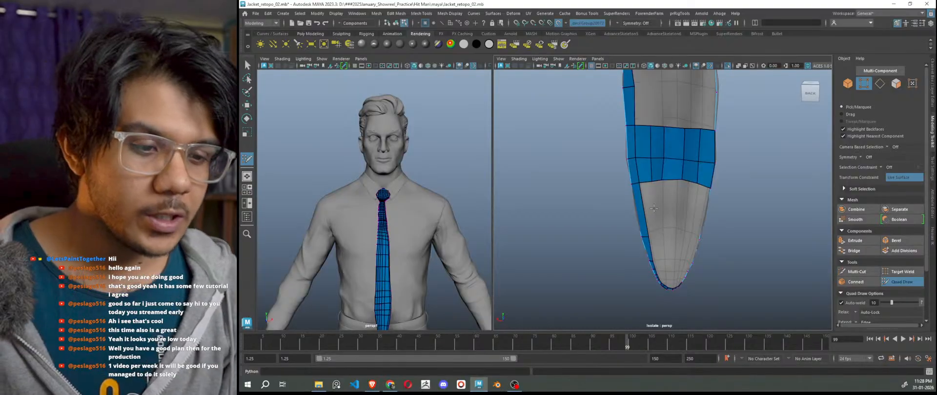
scroll(656, 192, "up", 3)
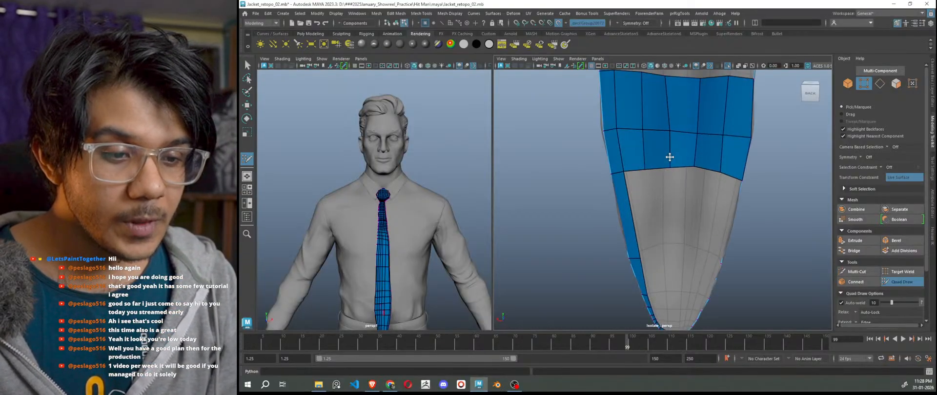
middle_click_drag(674, 167, 671, 219, "alt")
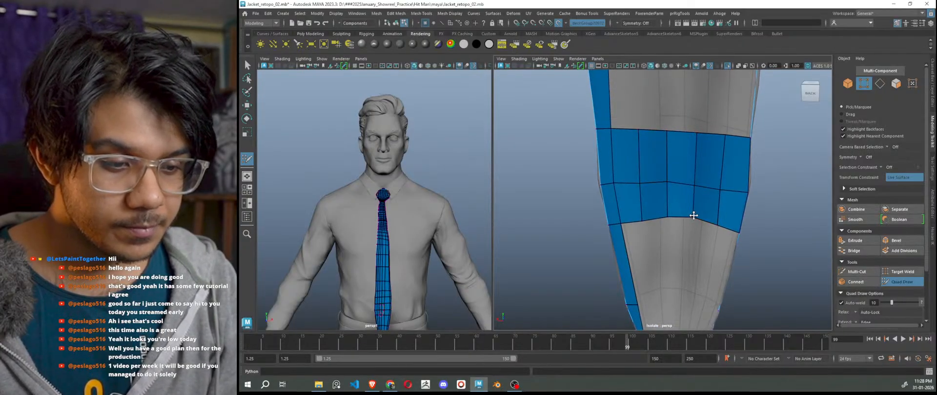
right_click_drag(682, 213, 634, 213, "alt")
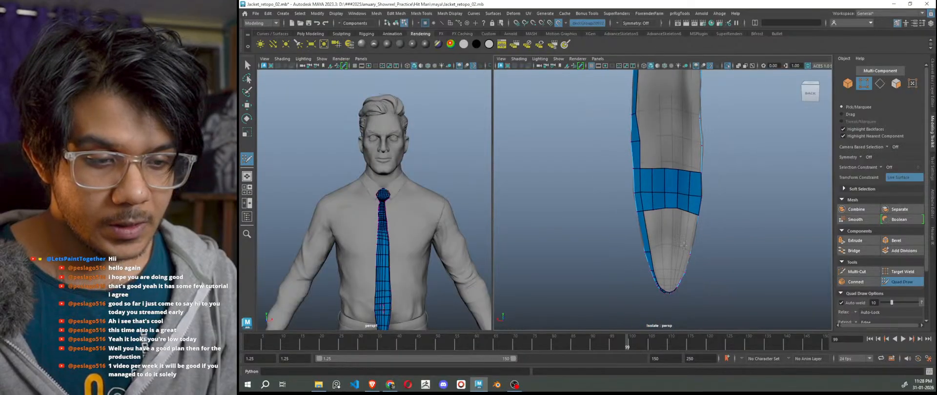
left_click_drag(658, 215, 668, 214, "alt")
right_click_drag(654, 215, 692, 287, "alt")
middle_click_drag(682, 288, 675, 216, "alt")
left_click_drag(675, 216, 657, 219, "alt")
right_click_drag(656, 220, 652, 247, "alt")
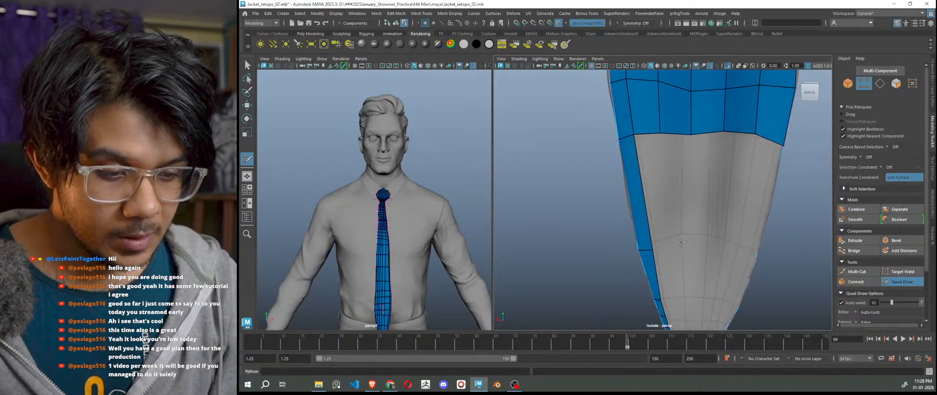
left_click_drag(653, 247, 647, 250)
left_click(664, 247)
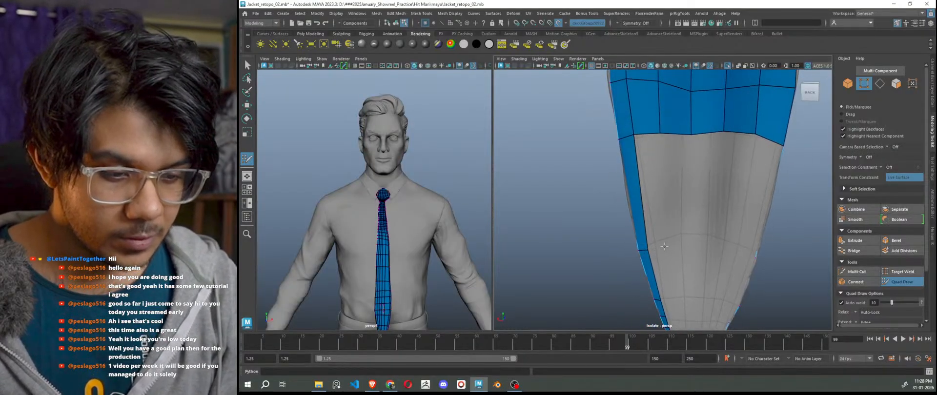
left_click(650, 209, "shift")
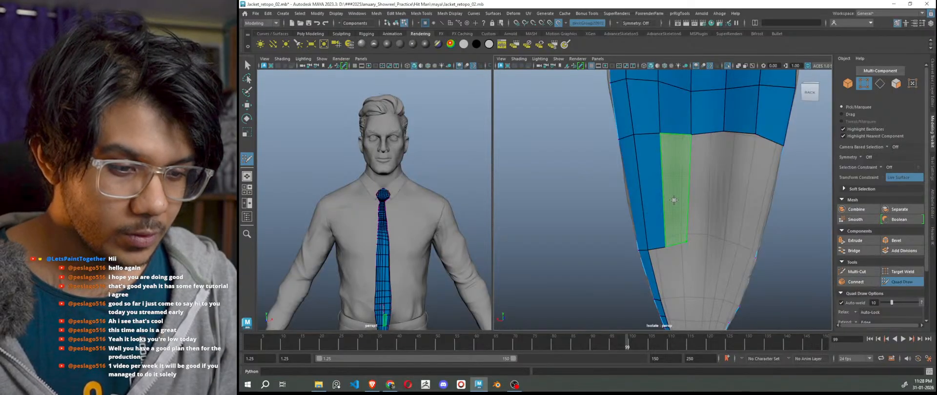
left_click(685, 240, "shift")
left_click(712, 236, "shift")
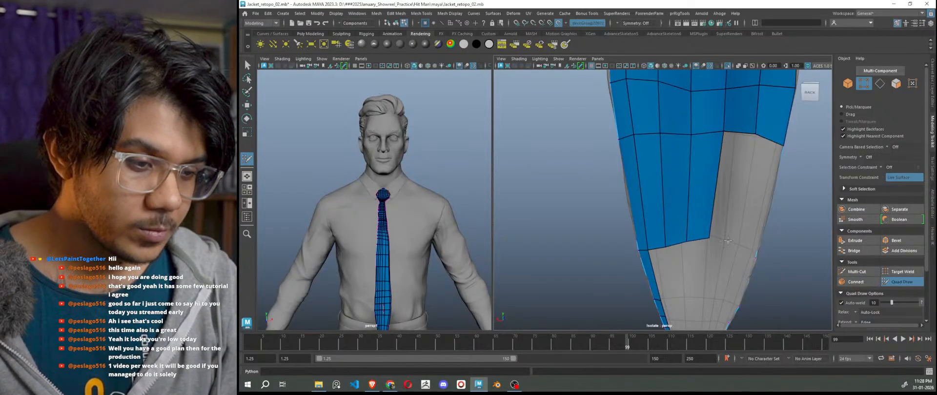
left_click(732, 240, "shift")
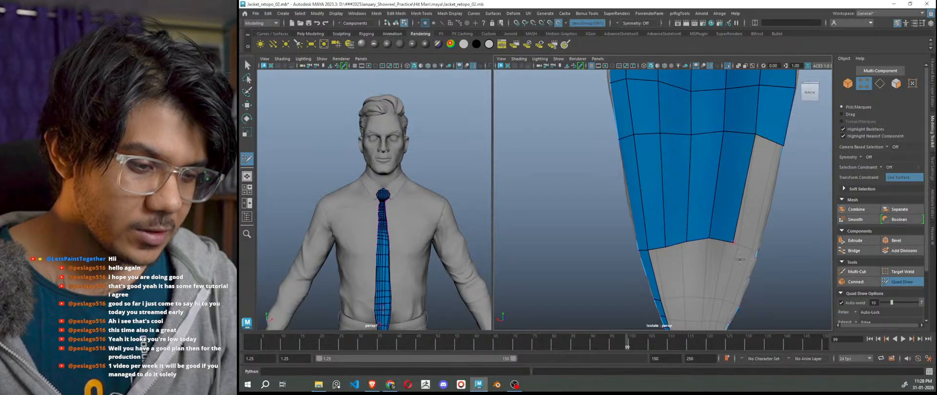
Fill the gap faces along the strip's top edge, including the top-right corner quad.
mouse_move(735, 242)
left_mouse_down("alt")
mouse_move(758, 252)
mouse_move(741, 215)
mouse_move(697, 218)
left_mouse_up("alt")
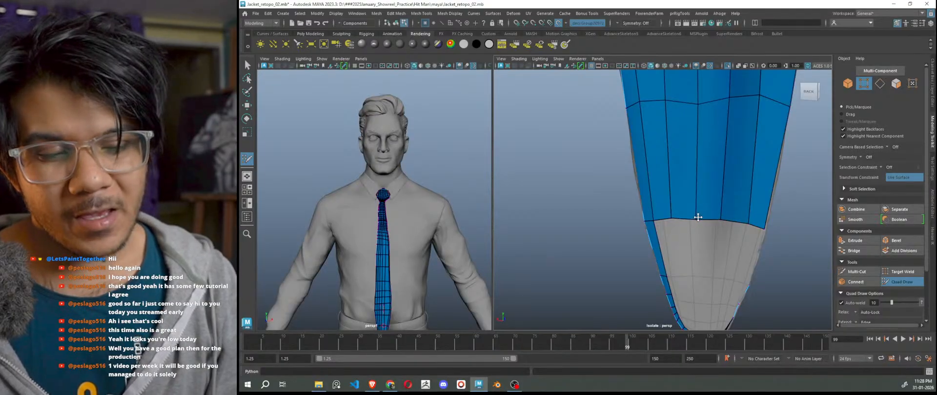
scroll(712, 184, "down", 6)
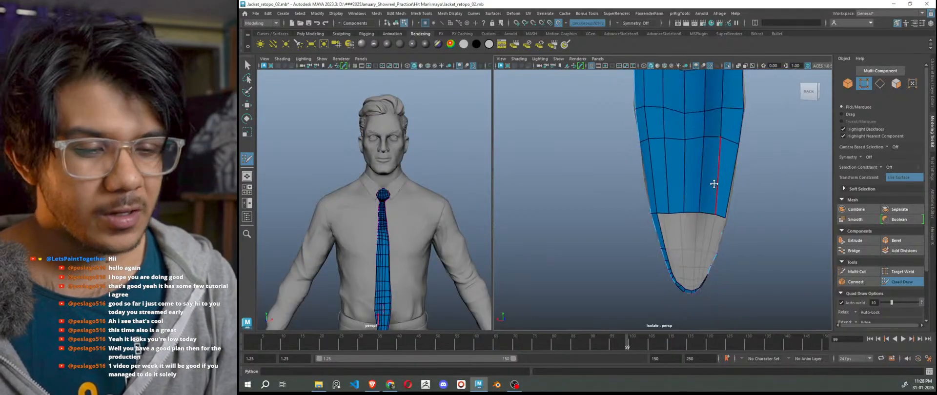
middle_click_drag(740, 178, 736, 231, "alt")
scroll(736, 232, "up", 8)
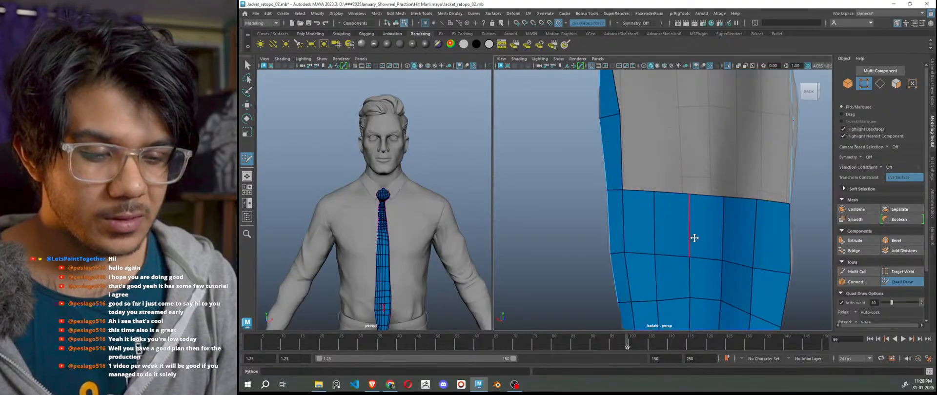
left_click(650, 111)
left_click(638, 137, "shift")
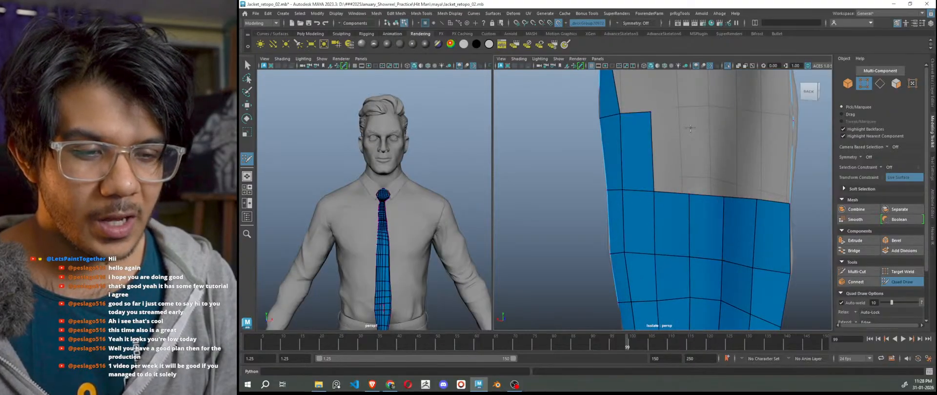
left_click(691, 116)
left_click(676, 138, "shift")
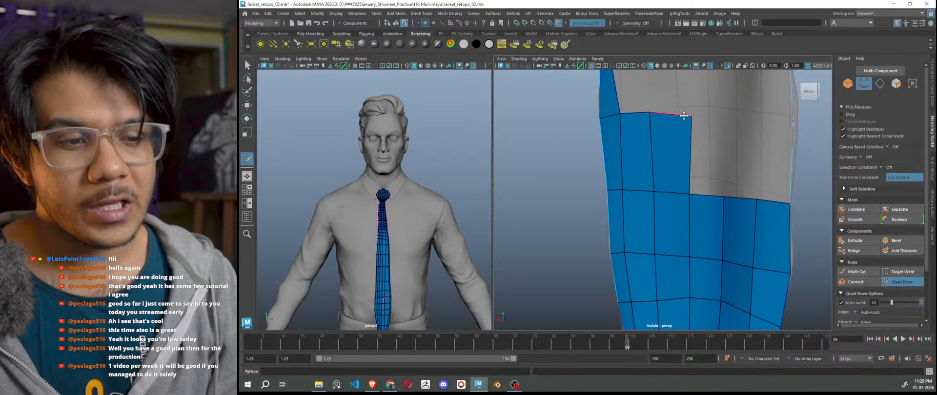
left_click(722, 117)
left_click(707, 156, "shift")
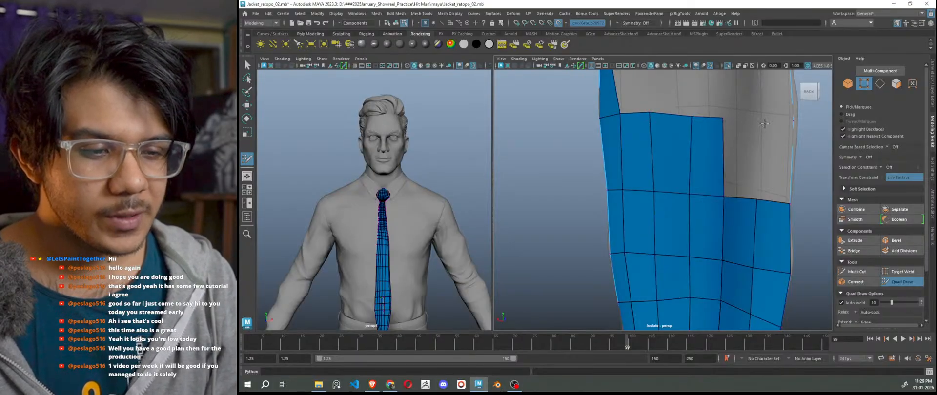
left_click_drag(764, 123, 744, 181, "alt")
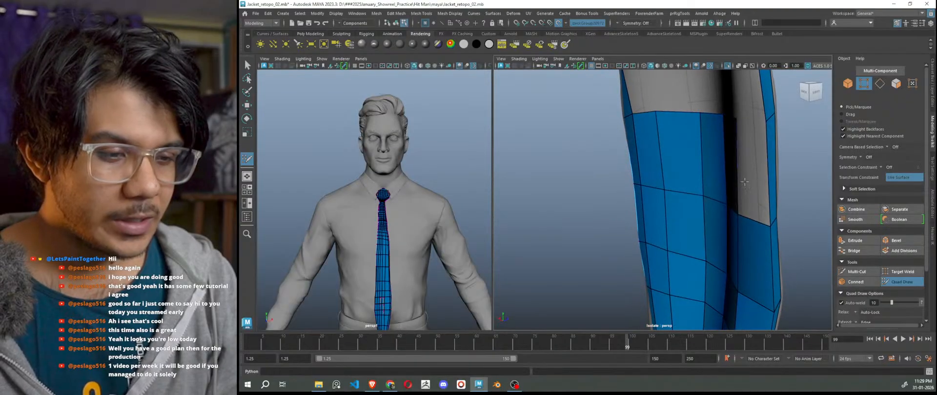
left_click(744, 181, "shift")
Fill a row of quads below the blue band on the tie tip's back.
scroll(725, 247, "down", 5)
left_click_drag(725, 246, 757, 259, "alt")
middle_click_drag(756, 259, 761, 189, "alt")
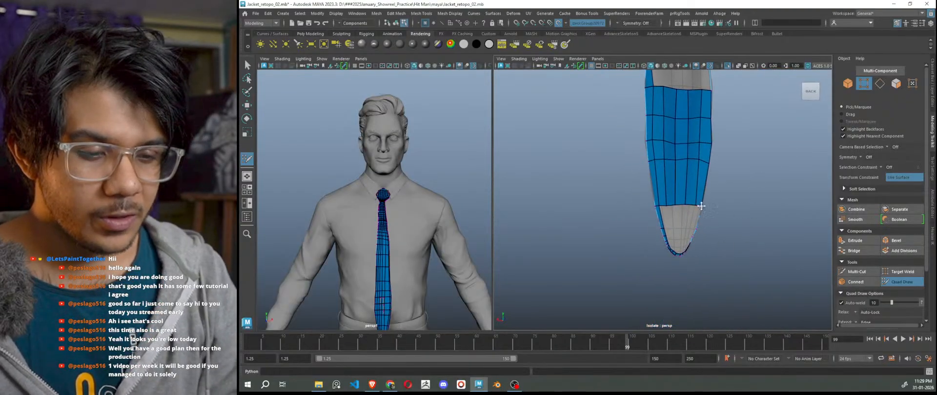
scroll(701, 206, "up", 3)
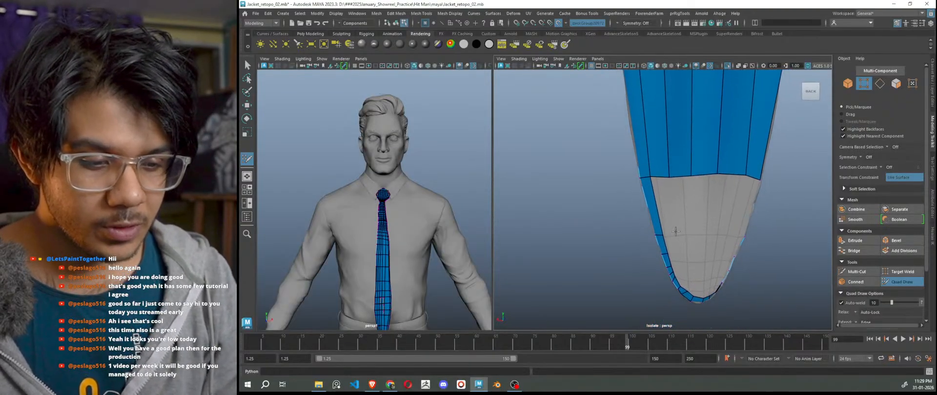
left_click(665, 205, "shift")
left_click(681, 209, "shift")
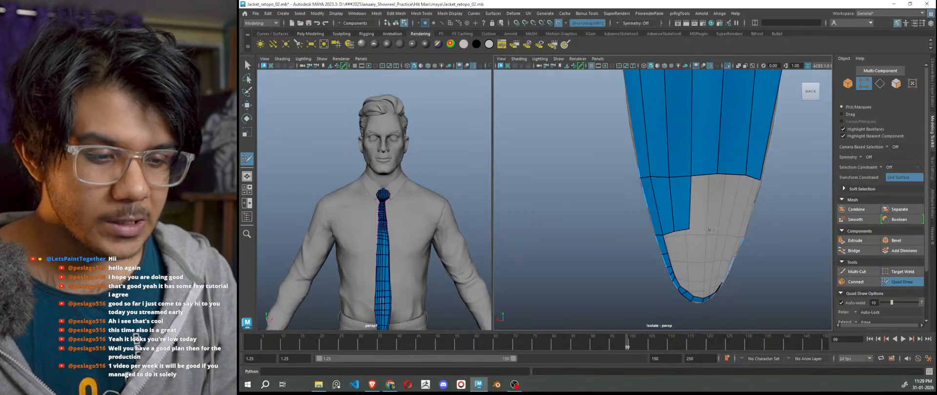
left_click(706, 212, "shift")
left_click_drag(722, 236, 775, 253, "alt")
left_click(752, 211, "shift")
left_click(760, 215, "shift")
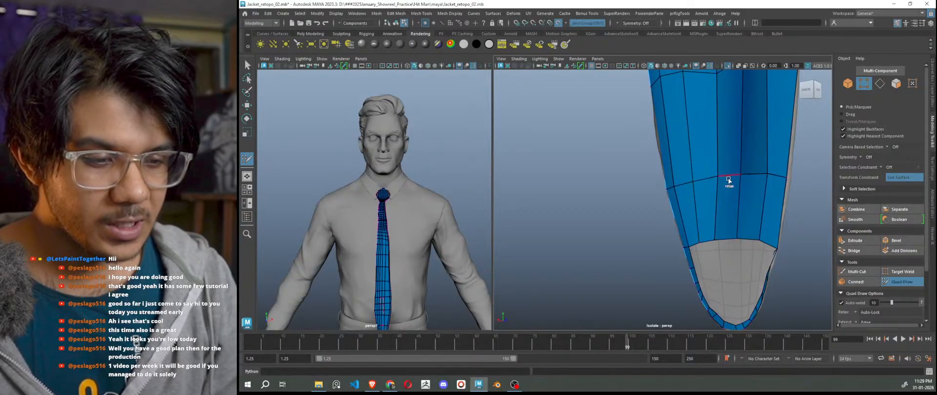
Slide the border edge outward and nudge the top-left, middle and lower vertices into place.
right_click_drag(692, 184, 663, 200, "alt")
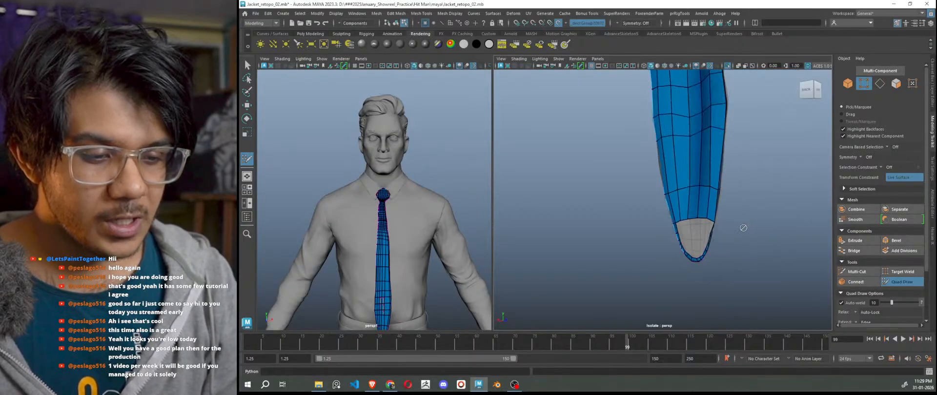
left_click_drag(732, 251, 776, 257, "alt")
middle_click_drag(752, 235, 741, 273, "alt")
right_click_drag(741, 274, 744, 238, "alt")
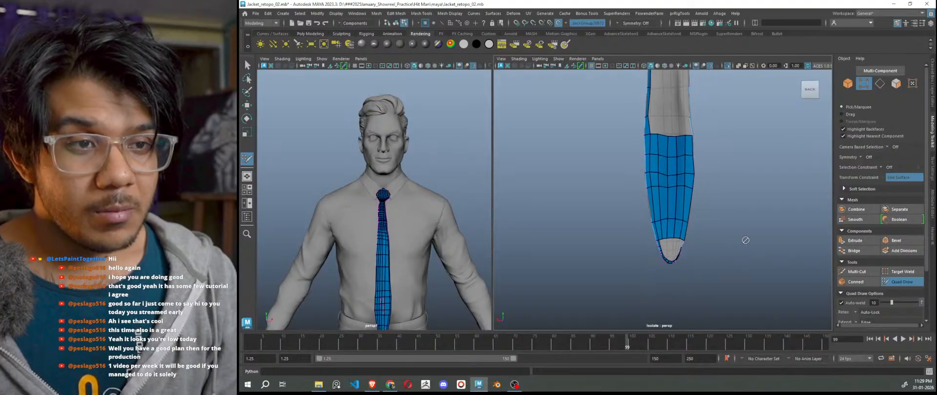
left_click_drag(744, 238, 737, 250, "alt")
right_click_drag(742, 207, 743, 195, "alt")
middle_click_drag(751, 195, 781, 282, "alt")
right_click_drag(781, 282, 685, 135, "alt")
left_click_drag(680, 107, 665, 105)
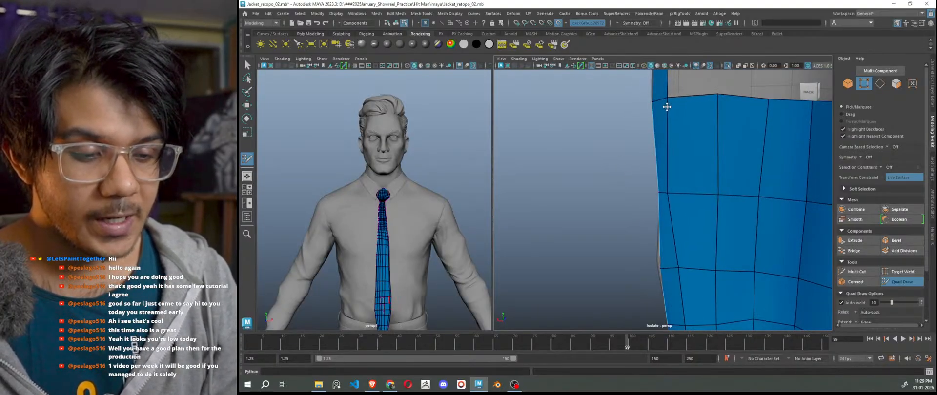
middle_click_drag(688, 218, 682, 192, "alt")
left_click_drag(665, 163, 667, 163)
middle_click_drag(667, 163, 668, 199, "alt")
middle_click_drag(677, 247, 674, 218, "alt")
left_click_drag(669, 228, 666, 231)
middle_click_drag(667, 236, 669, 159, "alt")
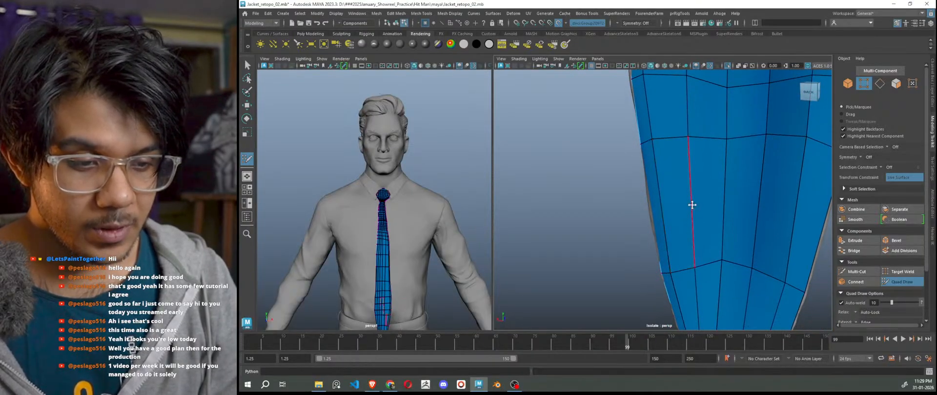
Extrude a new quad down from the open edge toward the pointed tip.
scroll(693, 208, "down", 6)
scroll(693, 209, "up", 4)
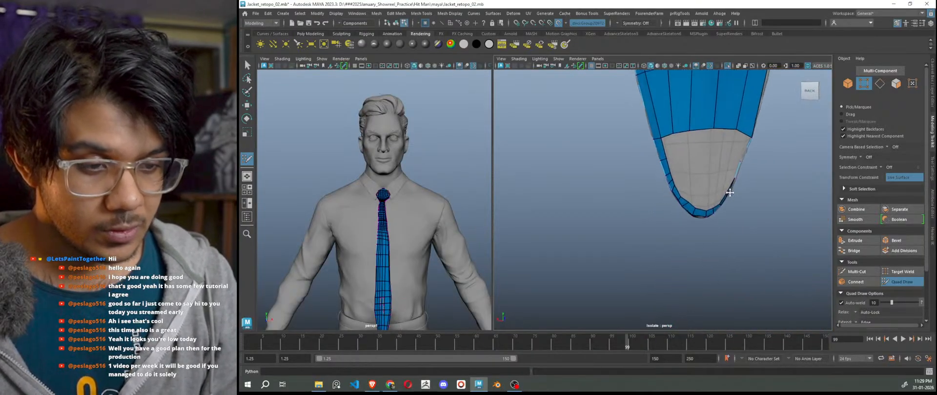
scroll(670, 180, "up", 3)
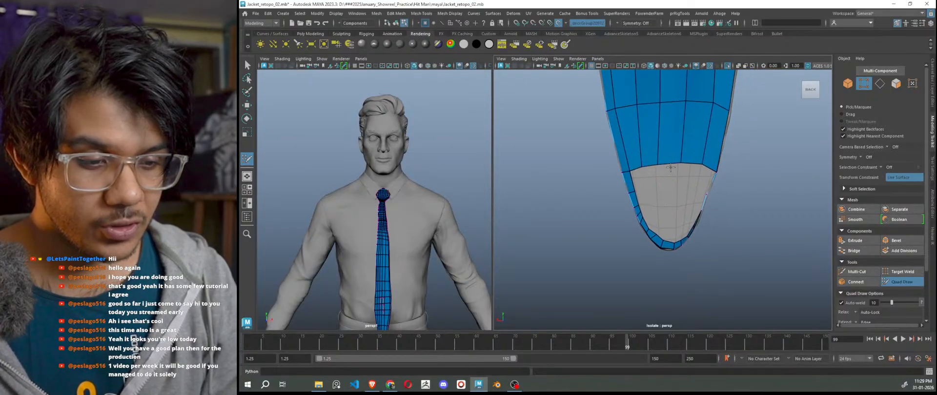
left_click_drag(669, 166, 670, 205, "ctrl")
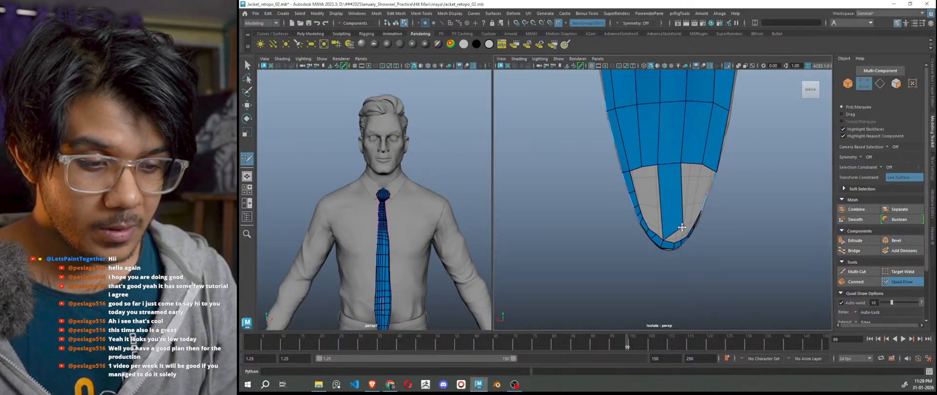
Fill two new quads beside the existing tip faces.
scroll(666, 210, "up", 1)
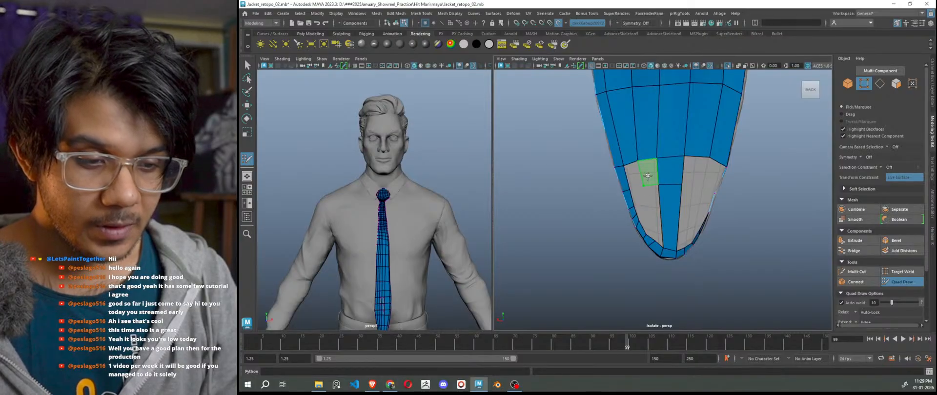
scroll(696, 210, "up", 4)
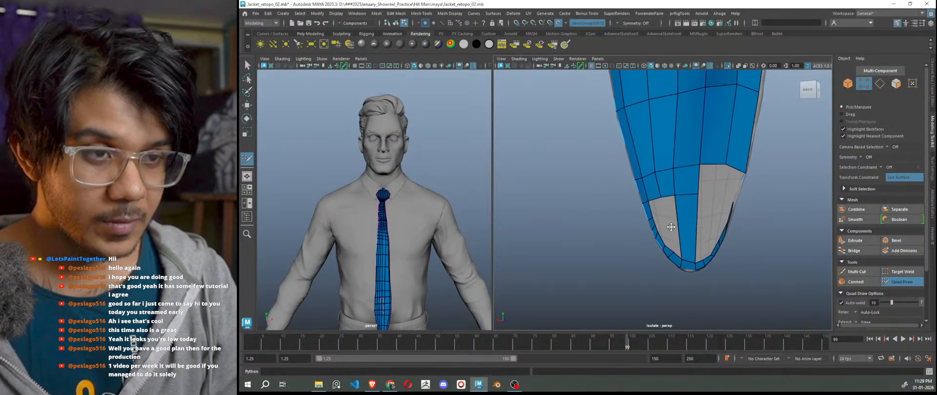
left_click(667, 209)
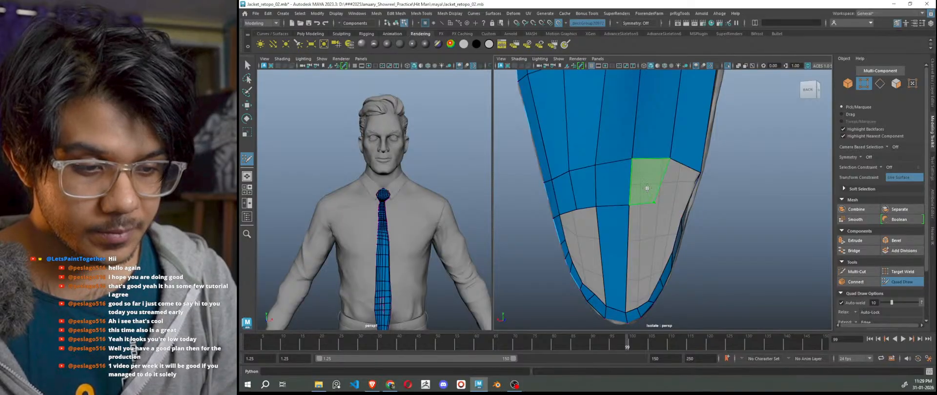
left_click(650, 185, "shift")
Move the middle-row vertices to straighten the row along the tie's left side.
mouse_move(741, 234)
left_mouse_down("alt")
mouse_move(569, 259)
mouse_move(690, 219)
left_mouse_up("alt")
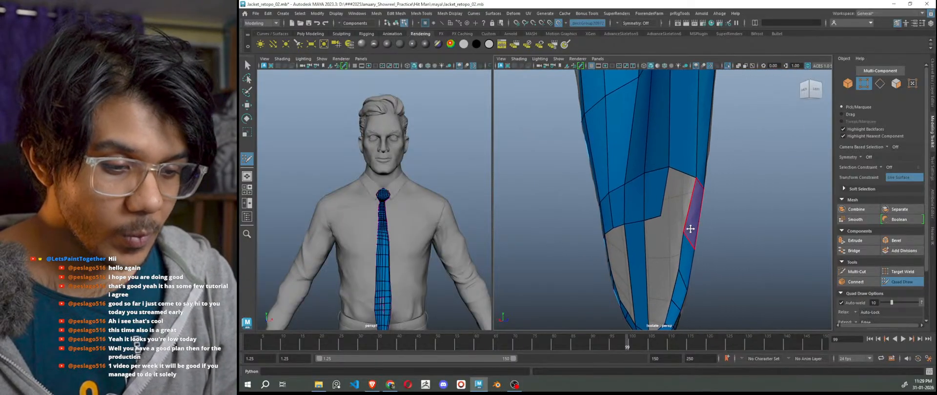
mouse_move(693, 244)
left_mouse_down("alt")
mouse_move(736, 236)
mouse_move(726, 242)
mouse_move(746, 220)
left_mouse_up("alt")
mouse_move(774, 252)
left_mouse_down()
mouse_move(771, 236)
mouse_move(751, 267)
mouse_move(649, 263)
mouse_move(749, 241)
mouse_move(747, 230)
left_mouse_up()
left_click_drag(800, 260, 796, 247)
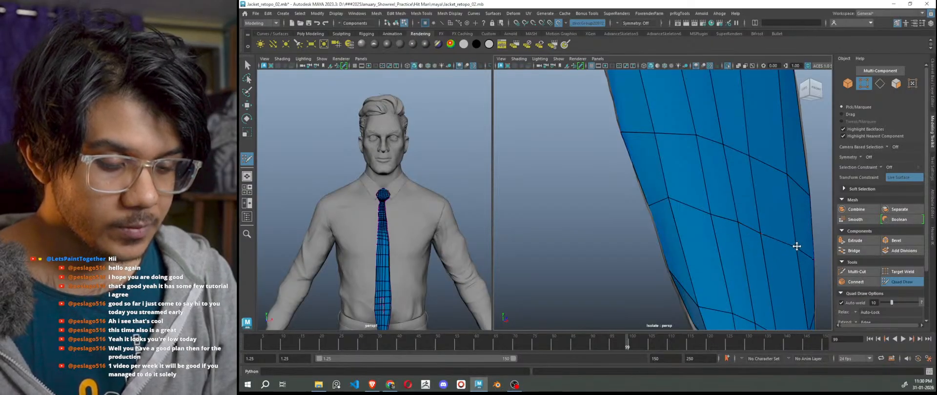
right_click_drag(797, 246, 707, 259, "alt")
left_click_drag(707, 259, 812, 262, "alt")
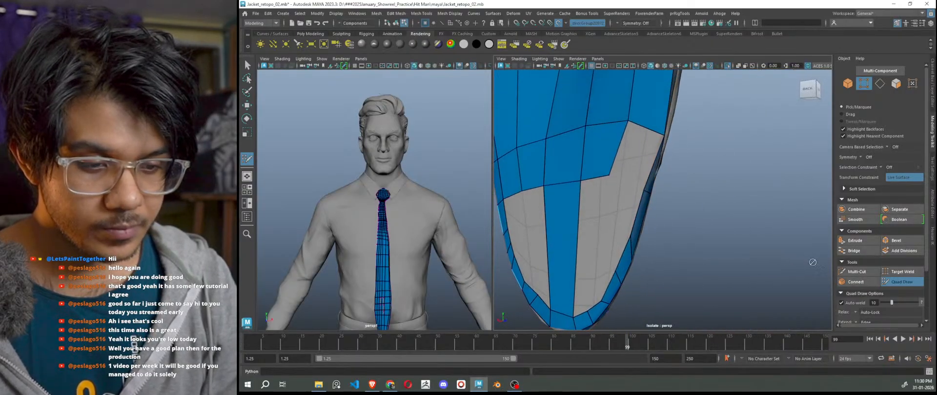
Fill the upper-right gap with a quad and nudge a nearby vertex down.
left_click(637, 152, "shift")
left_click_drag(636, 152, 675, 155, "alt")
right_click_drag(675, 155, 695, 159, "alt")
left_click_drag(624, 169, 623, 170)
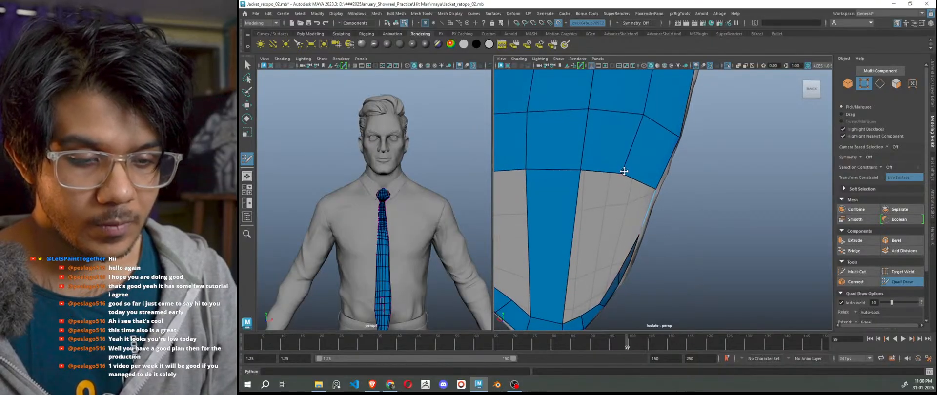
scroll(623, 170, "down", 5)
middle_click_drag(623, 213, 652, 220, "alt")
scroll(652, 218, "up", 3)
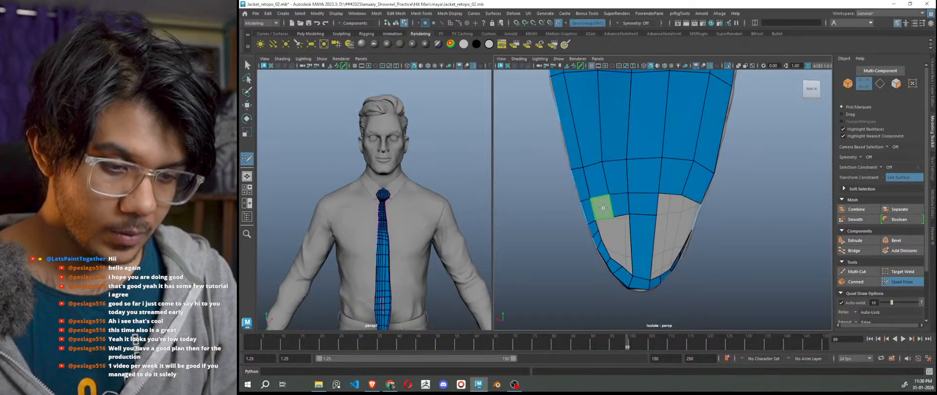
Fill the cell left of the centre strip and the right-side quads, undoing the extra one.
left_click(610, 207, "shift")
left_click(668, 205, "shift")
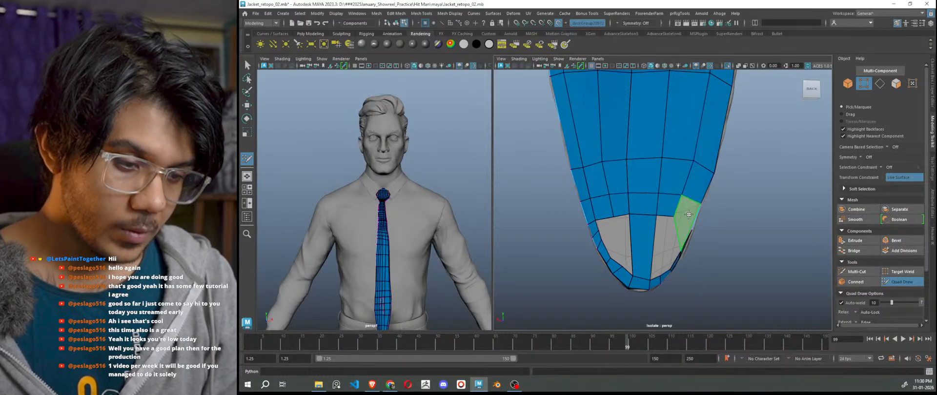
left_click(687, 217, "shift")
mouse_move(698, 247)
left_mouse_down("alt")
mouse_move(651, 244)
mouse_move(658, 251)
left_mouse_up("alt")
key("ctrl+z")
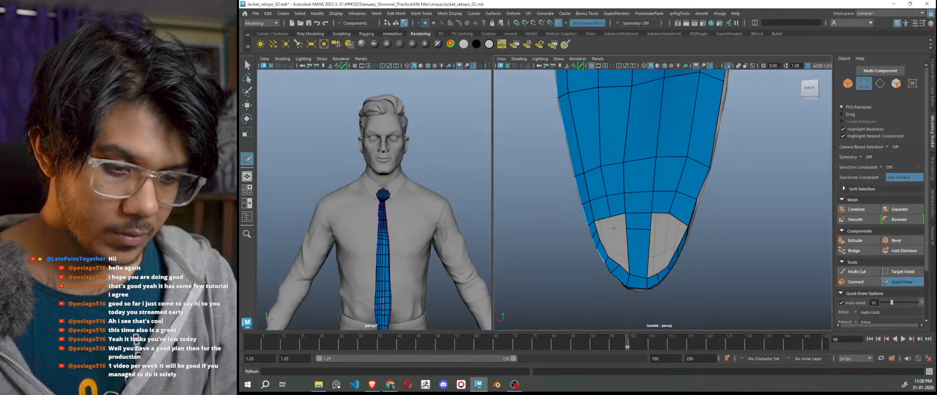
Fill three quads in the tip's grey hole, undoing the attempt in the other hole.
left_click_drag(617, 223, 648, 238, "alt")
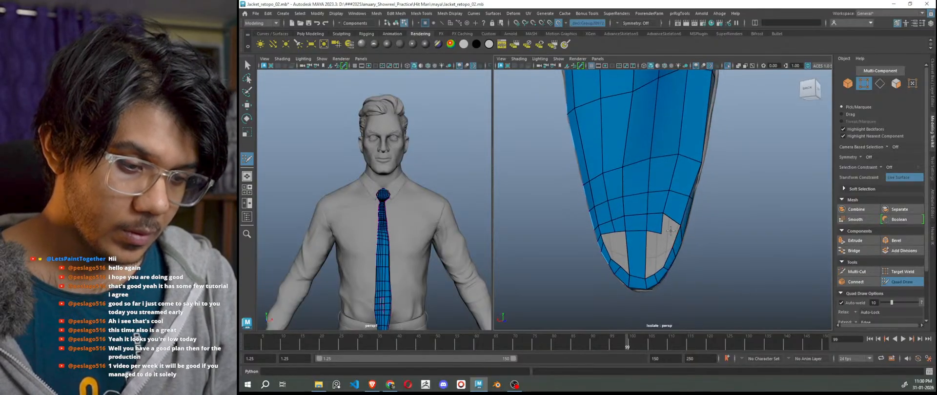
left_click_drag(659, 269, 636, 280, "alt")
scroll(683, 270, "up", 2)
middle_click_drag(637, 283, 646, 260, "alt")
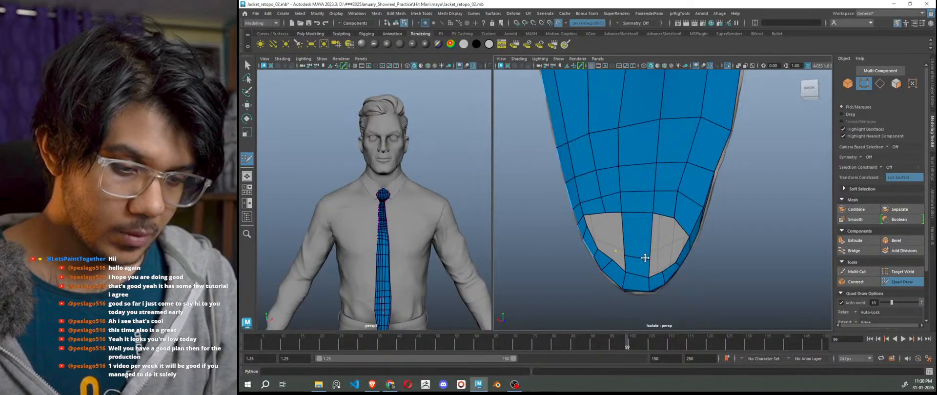
left_click(654, 265, "shift")
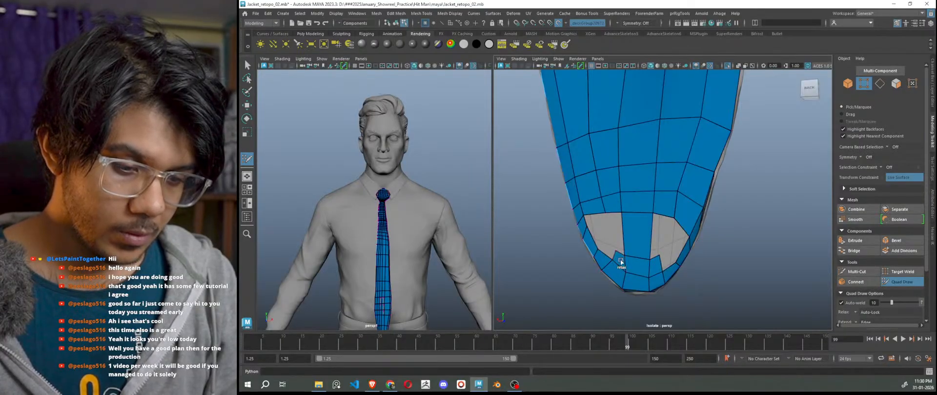
left_click(606, 247, "shift")
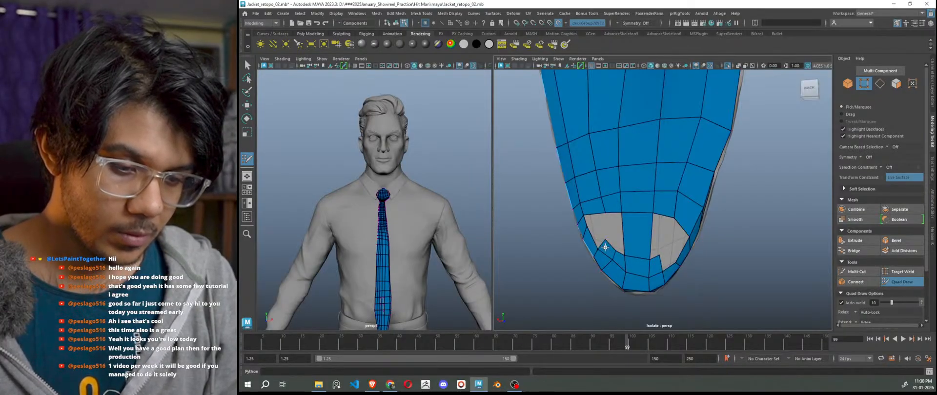
left_click(596, 221, "shift")
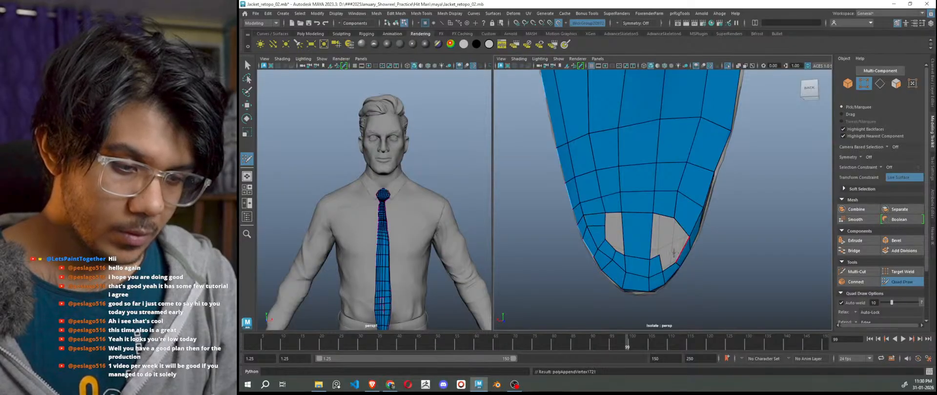
left_click(678, 235, "shift")
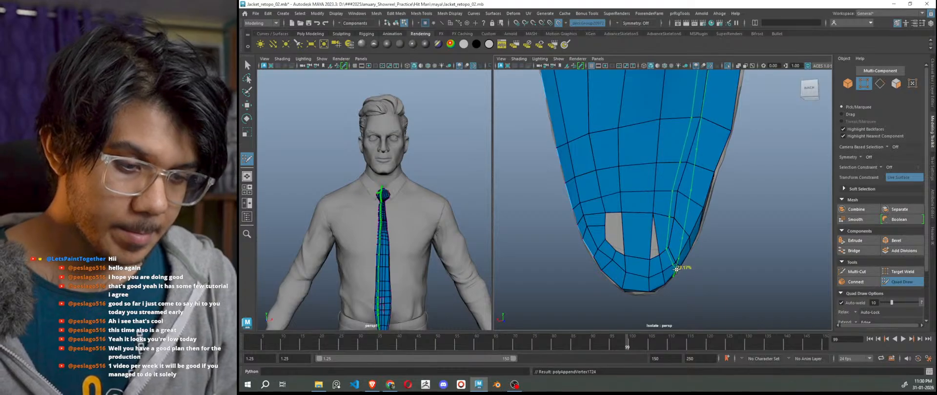
key("ctrl+z")
Insert an edge loop through the top edge of the remaining gap near the tip.
scroll(663, 218, "down", 6)
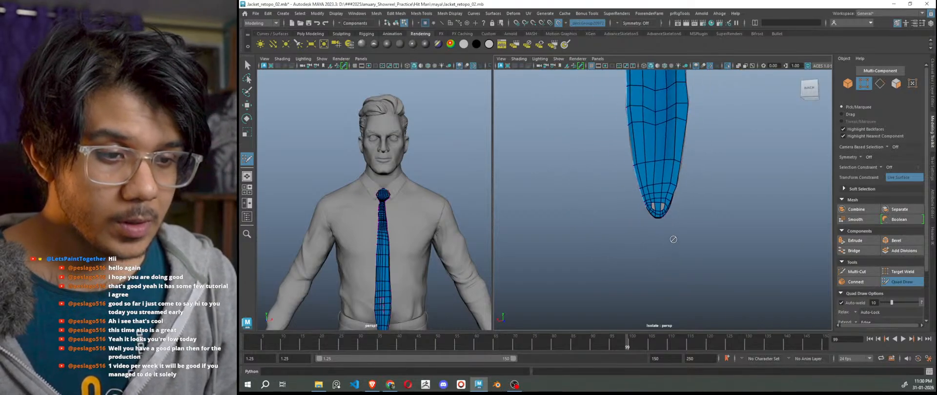
scroll(662, 210, "up", 3)
scroll(662, 210, "up", 5)
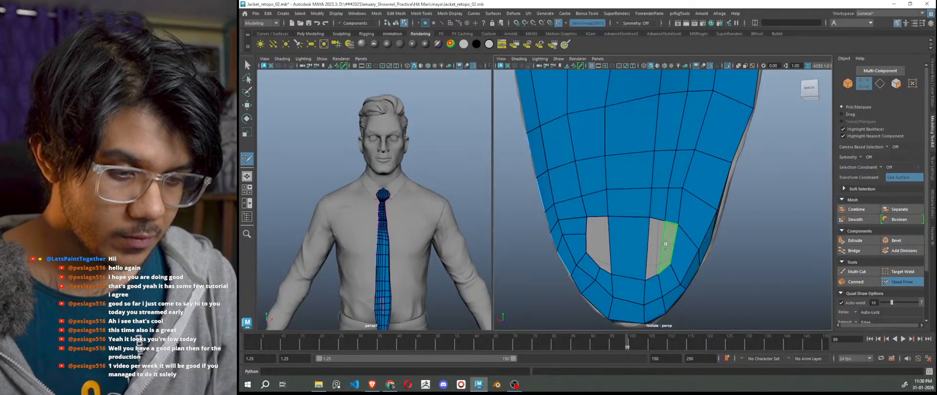
scroll(669, 250, "down", 5)
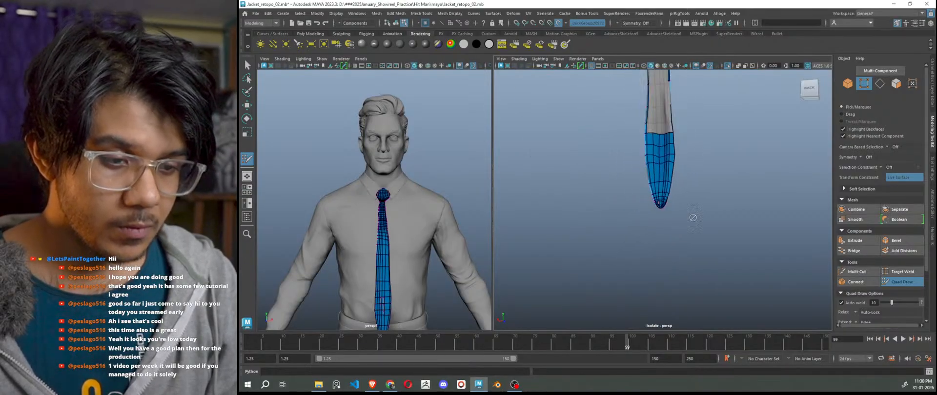
scroll(676, 250, "up", 5)
middle_click_drag(682, 276, 669, 241, "alt")
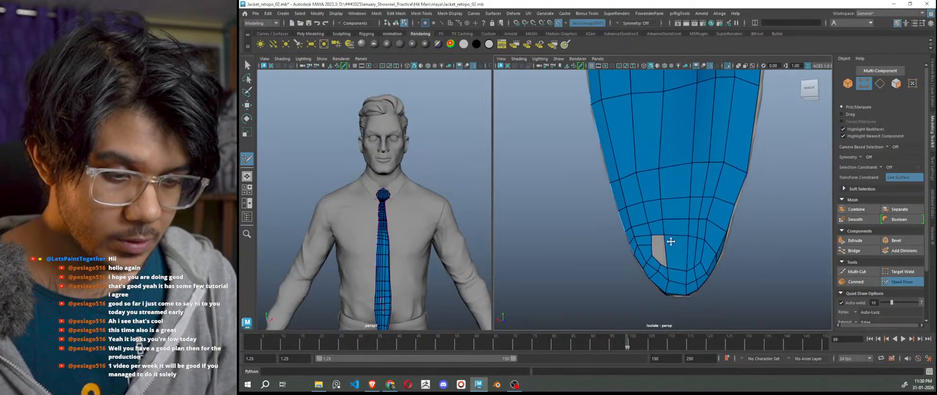
left_click(658, 235, "ctrl")
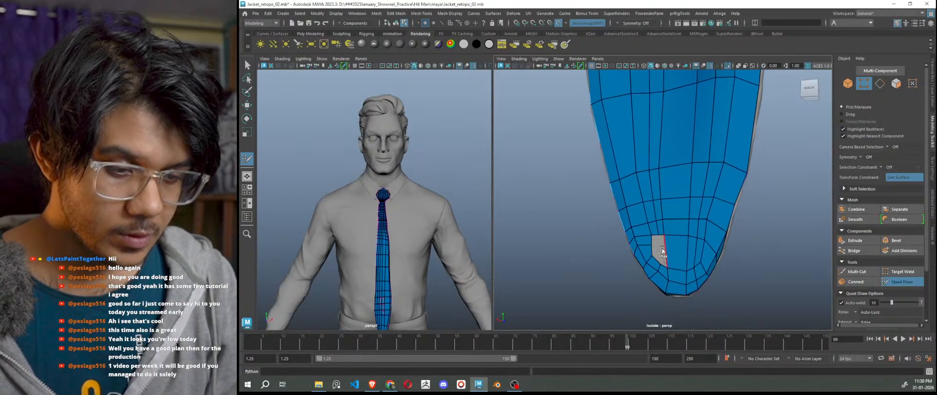
Extrude the hole's bottom edge upward into a strip and fill the remaining grey hole at the tip.
scroll(663, 249, "up", 2)
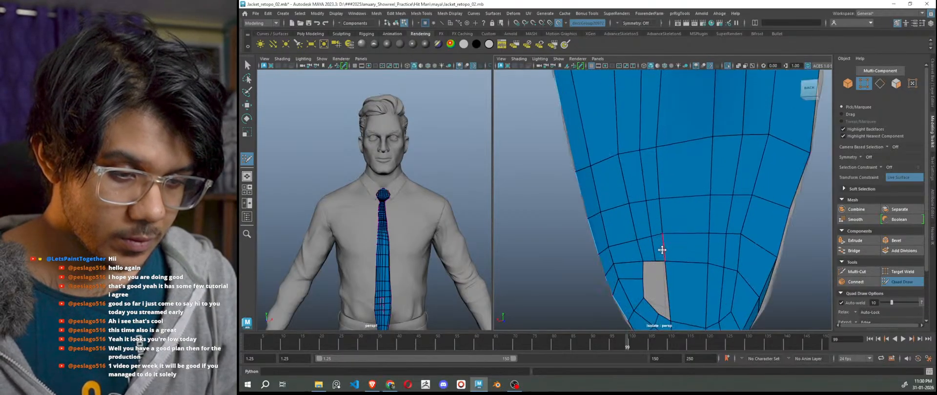
key("Tab")
left_click_drag(664, 317, 664, 286)
left_click(649, 285, "shift")
Close the notch in the tip's top edge and relax the surrounding edge loops.
scroll(665, 287, "down", 6)
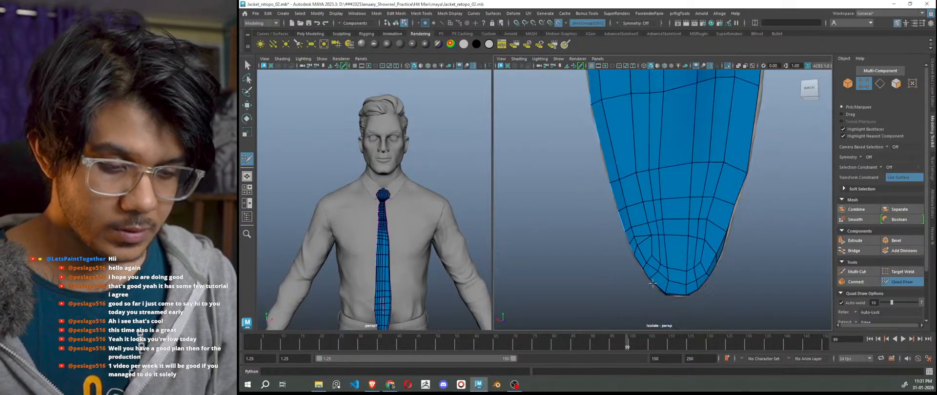
scroll(665, 286, "up", 4)
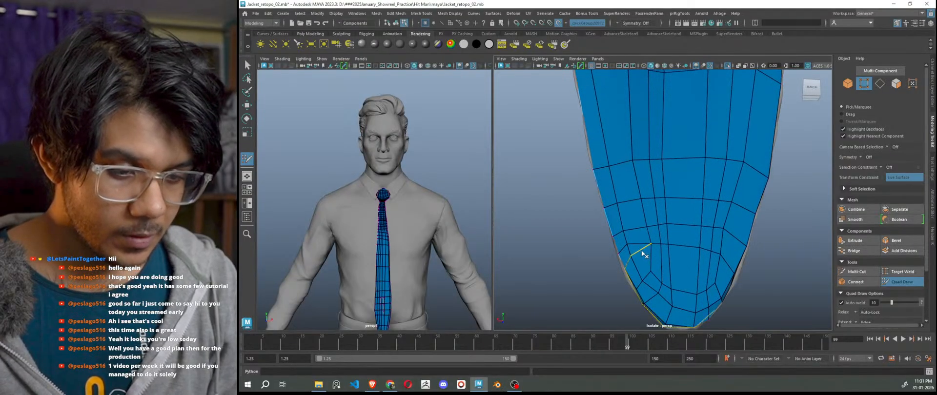
scroll(653, 268, "down", 2)
left_click_drag(653, 268, 490, 284, "alt")
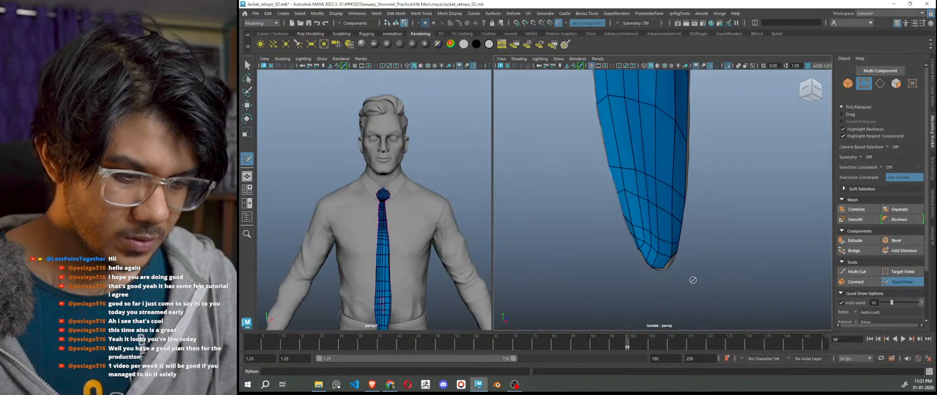
mouse_move(585, 281)
left_mouse_down("alt")
mouse_move(732, 288)
mouse_move(714, 278)
mouse_move(742, 267)
mouse_move(733, 270)
mouse_move(717, 241)
mouse_move(713, 201)
mouse_move(719, 258)
mouse_move(656, 227)
left_mouse_up("alt")
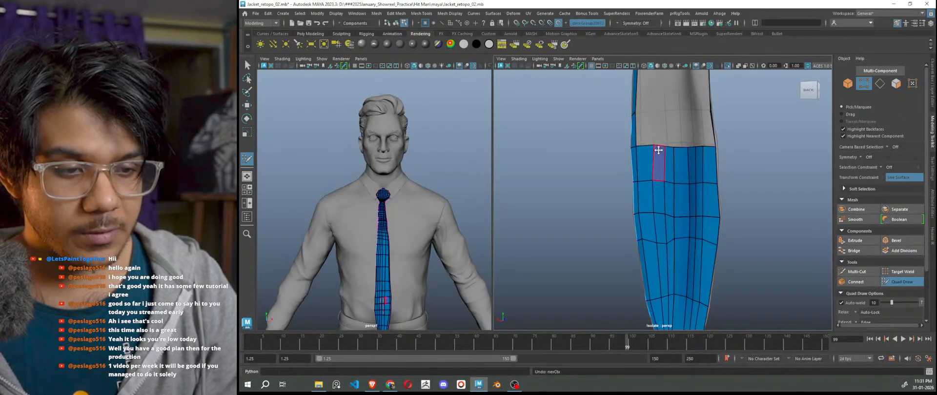
left_click_drag(654, 145, 649, 147)
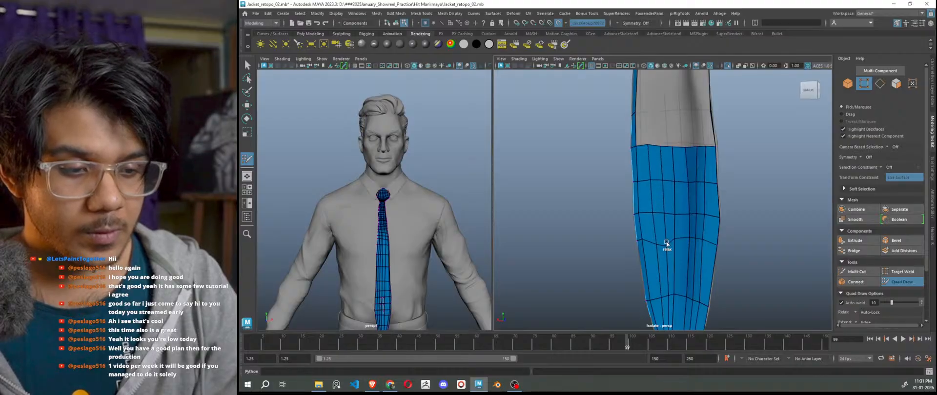
mouse_move(699, 214)
left_mouse_down("shift")
mouse_move(684, 206)
mouse_move(660, 237)
mouse_move(649, 237)
mouse_move(650, 213)
left_mouse_up("shift")
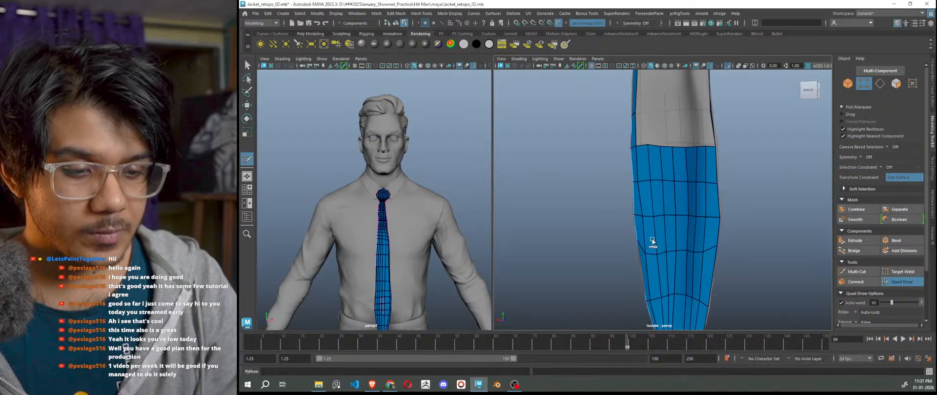
left_click_drag(652, 241, 685, 241, "shift")
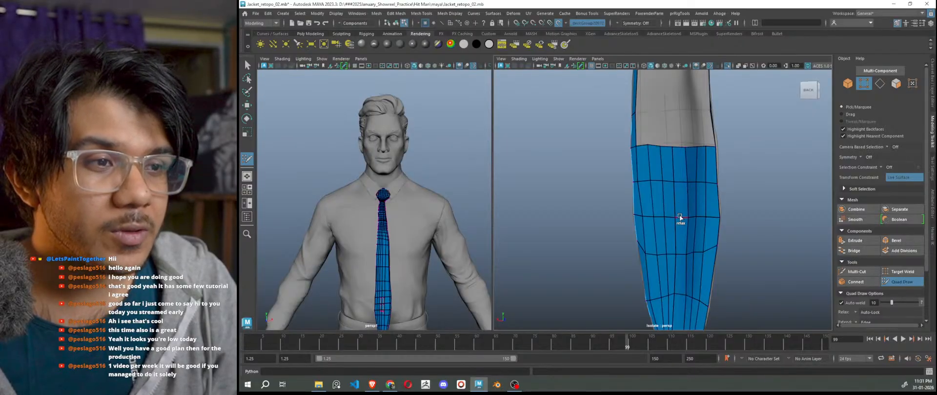
Pull and nudge vertices to reshape the edges near the tie tip.
scroll(691, 248, "up", 2)
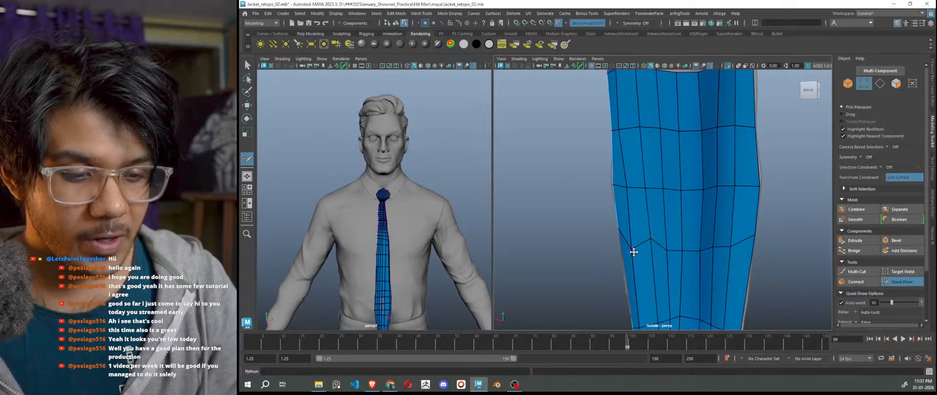
mouse_move(633, 252)
left_mouse_down()
mouse_move(633, 238)
mouse_move(720, 238)
left_mouse_up()
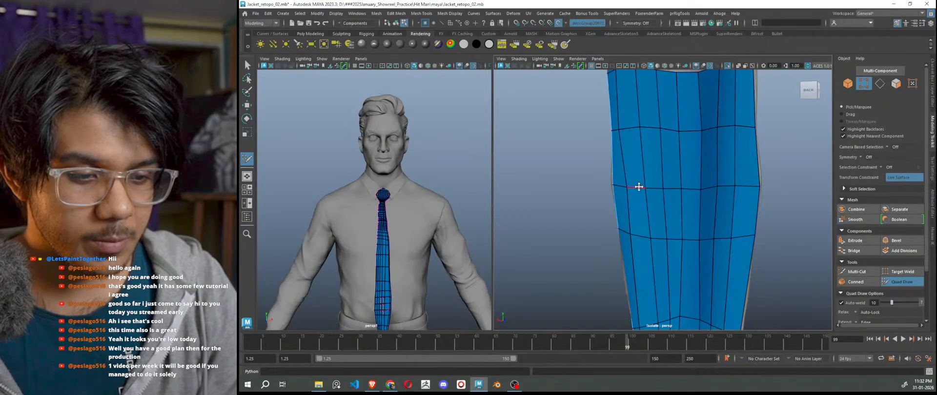
left_click_drag(629, 186, 625, 185)
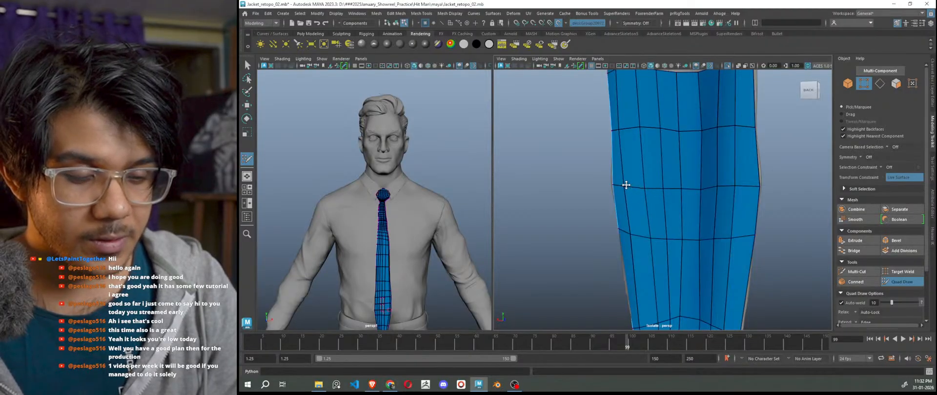
scroll(694, 259, "down", 3)
scroll(687, 281, "up", 2)
middle_click_drag(687, 281, 675, 209, "alt")
right_click_drag(674, 209, 675, 267, "alt")
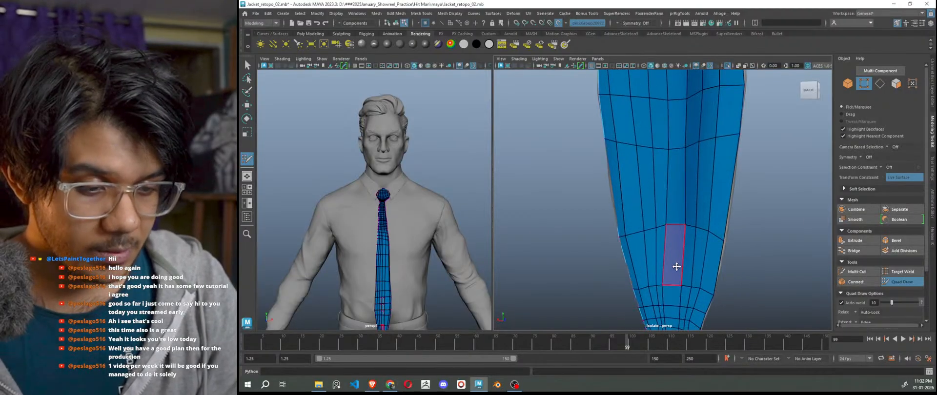
middle_click_drag(675, 268, 668, 247, "alt")
left_click_drag(652, 274, 659, 269, "shift")
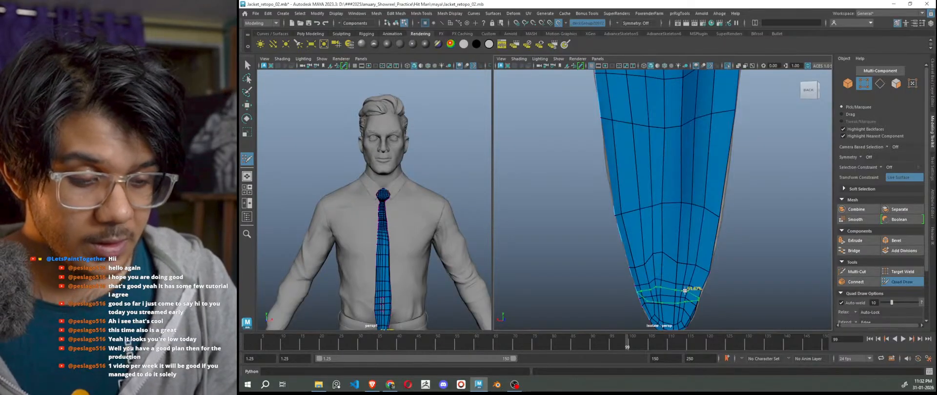
key("ctrl+z")
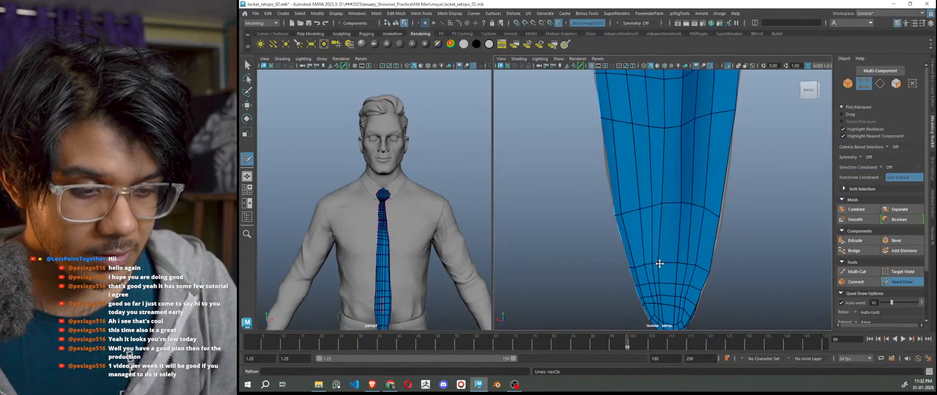
Nudge a tip vertex and shift a vertical edge slightly right.
left_click_drag(659, 264, 663, 263)
right_click_drag(663, 264, 668, 283, "alt")
middle_click_drag(669, 282, 668, 245, "alt")
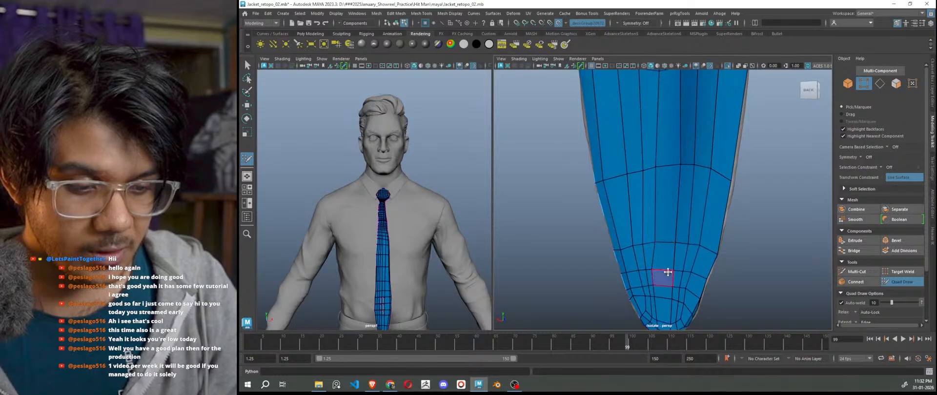
right_click_drag(668, 272, 684, 272, "alt")
middle_click_drag(683, 272, 669, 221, "alt")
right_click_drag(670, 221, 669, 261, "alt")
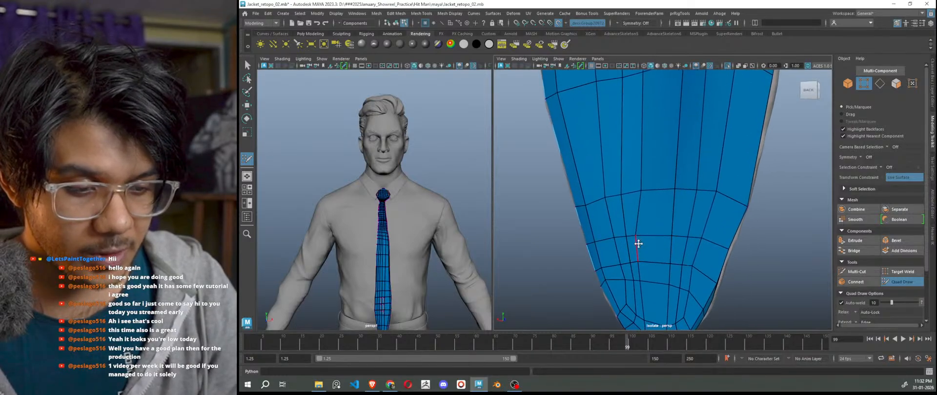
left_click_drag(638, 243, 645, 243)
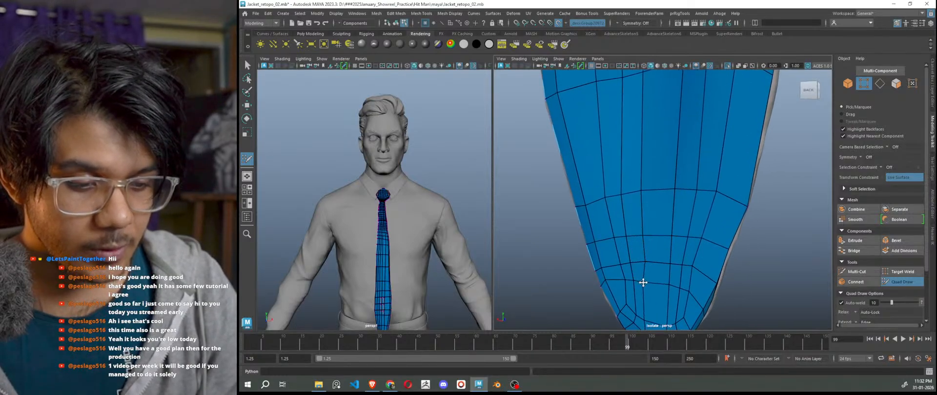
Relax and straighten the edge loops in the tie's upper area.
right_click_drag(650, 290, 636, 238, "alt")
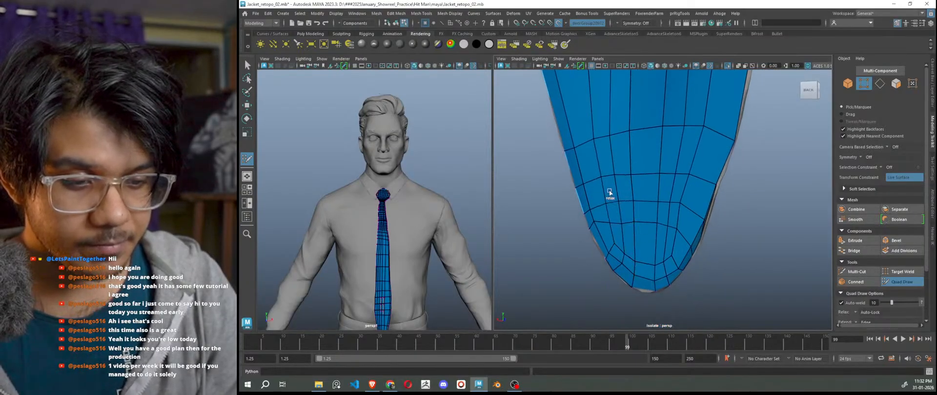
left_click_drag(609, 193, 606, 146, "shift")
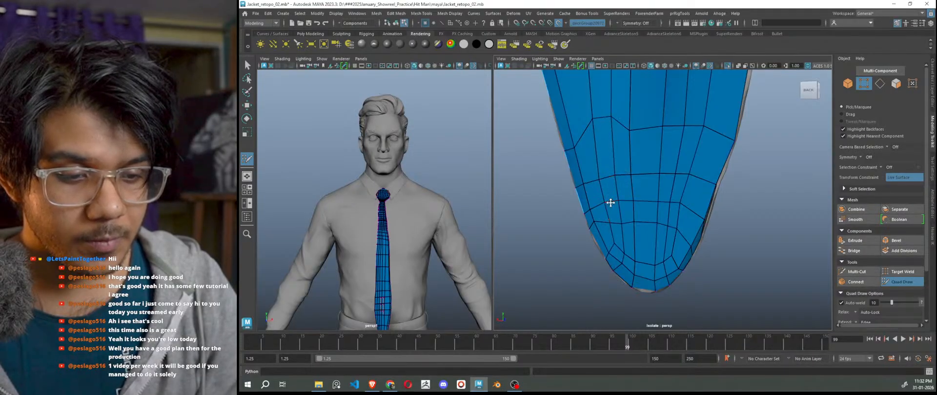
left_click_drag(601, 118, 602, 138)
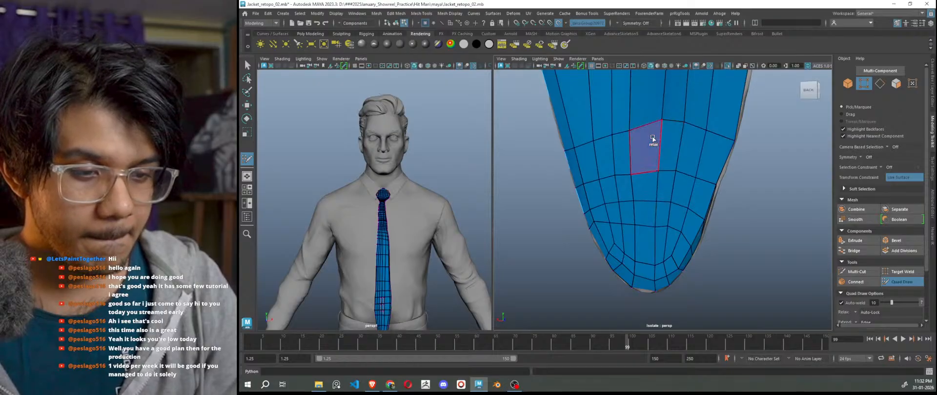
left_click_drag(652, 138, 619, 140, "shift")
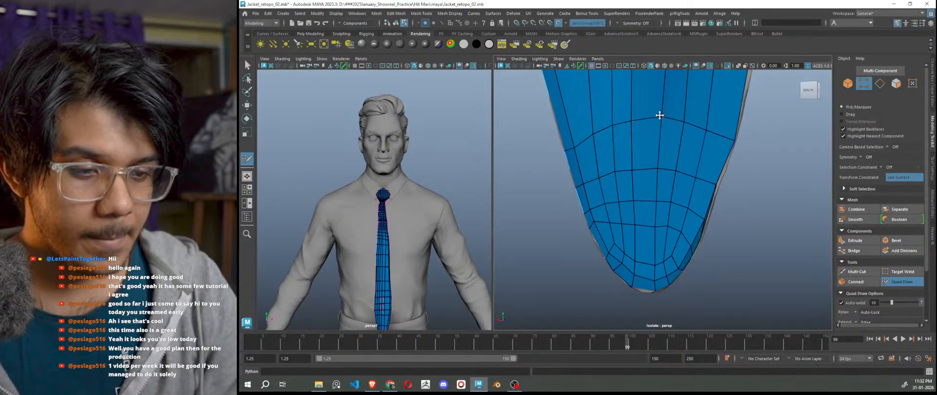
scroll(700, 239, "down", 1)
scroll(685, 239, "up", 2)
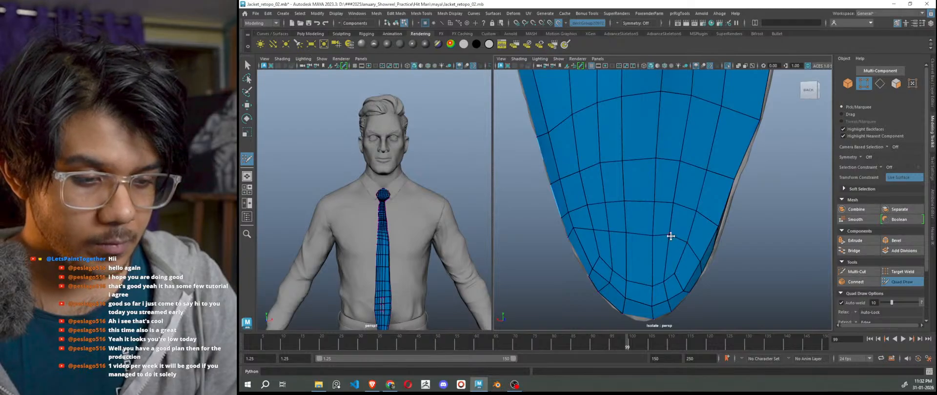
Turn the view to the back of the tie and frame the back strip up close.
scroll(703, 263, "down", 5)
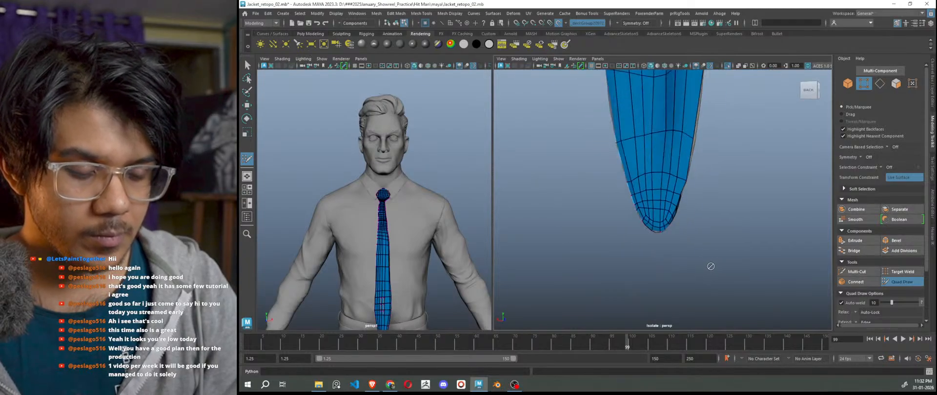
left_click_drag(713, 268, 573, 268, "alt")
scroll(618, 260, "down", 5)
mouse_move(729, 220)
left_mouse_down("alt")
mouse_move(735, 289)
mouse_move(725, 244)
mouse_move(701, 220)
mouse_move(781, 225)
mouse_move(721, 211)
left_mouse_up("alt")
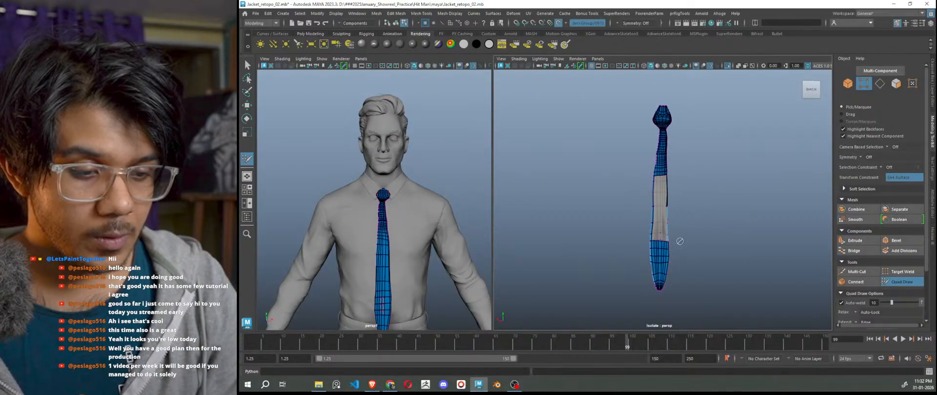
right_click_drag(680, 241, 717, 261, "alt")
middle_click_drag(717, 261, 708, 213, "alt")
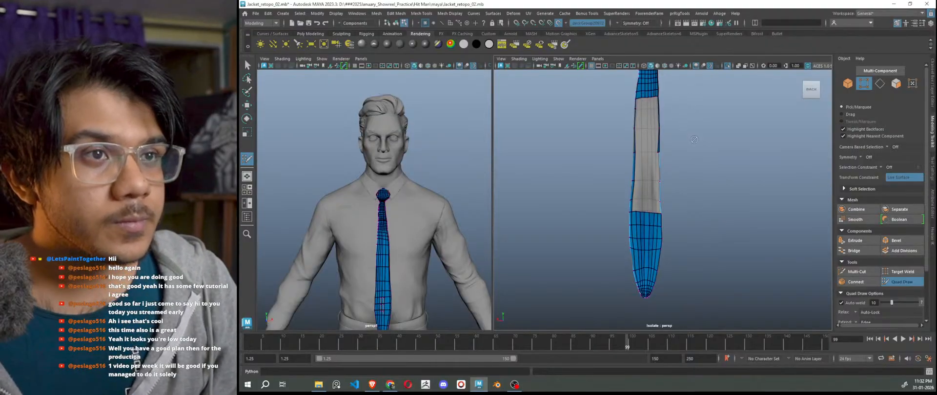
right_click_drag(700, 215, 692, 251, "alt")
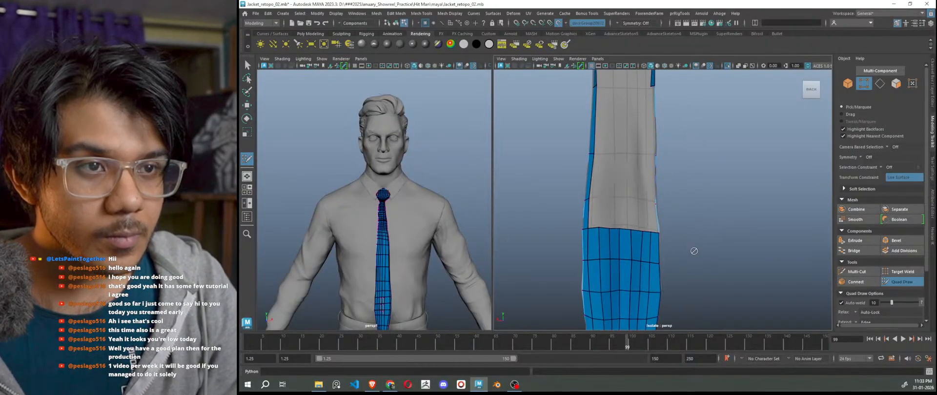
middle_click_drag(694, 251, 724, 160, "alt")
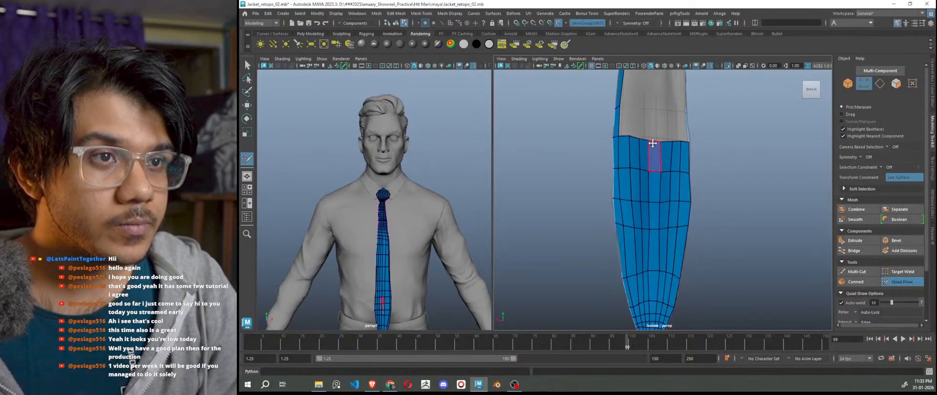
scroll(661, 143, "up", 2)
scroll(670, 153, "down", 4)
middle_click_drag(736, 155, 720, 230, "alt")
scroll(720, 228, "down", 5)
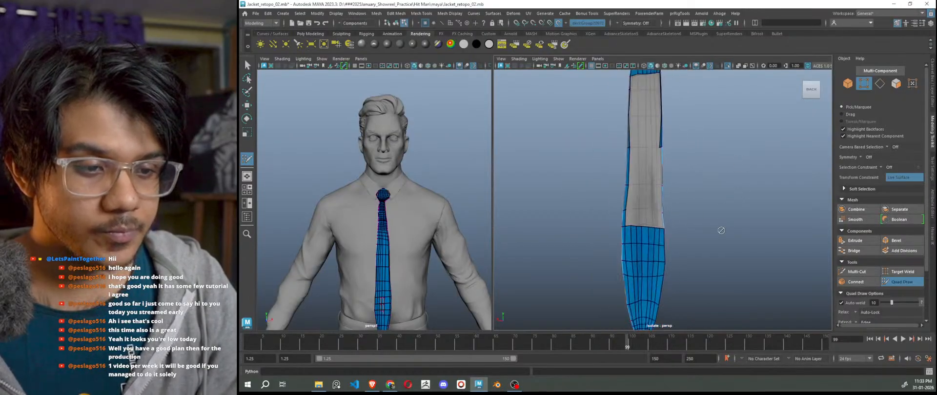
left_click_drag(718, 222, 730, 226, "alt")
scroll(730, 226, "up", 5)
middle_click_drag(663, 144, 677, 213, "alt")
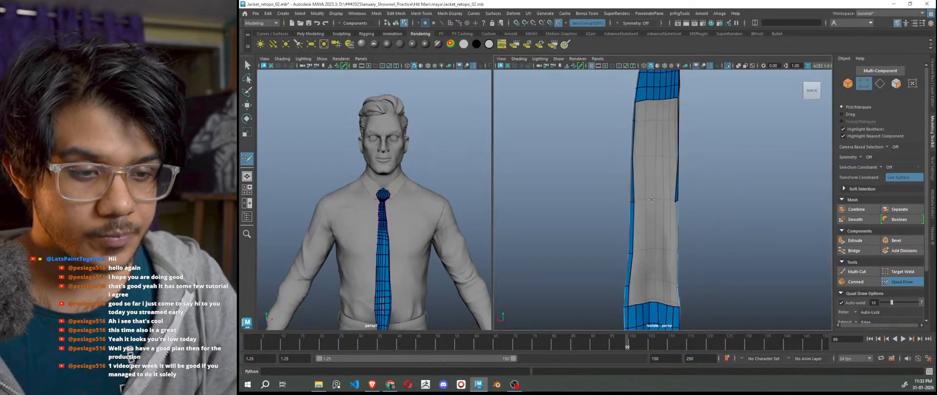
scroll(677, 213, "up", 3)
left_click_drag(654, 205, 631, 213, "alt")
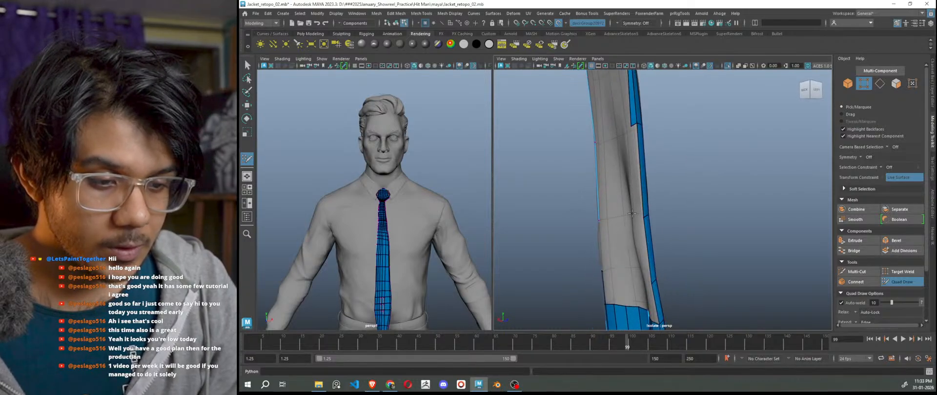
Fill two quads into the gaps on the back strip's right side.
left_click(636, 184, "shift")
left_click_drag(650, 245, 666, 279, "alt")
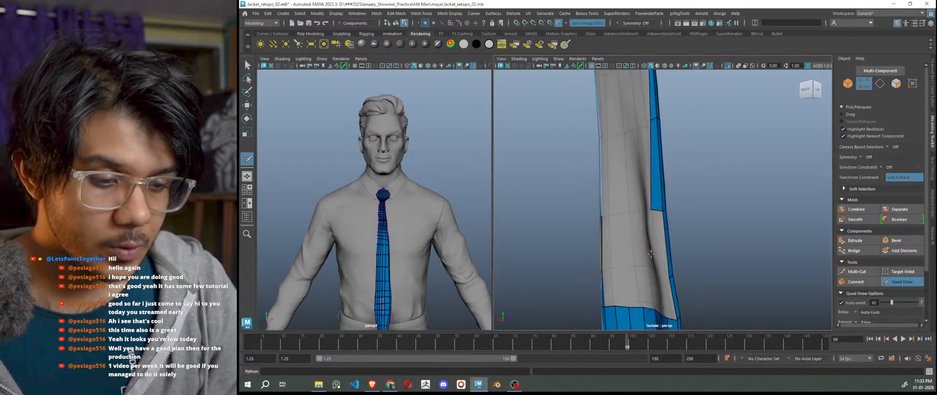
middle_click_drag(664, 279, 651, 231, "alt")
left_click(650, 209, "shift")
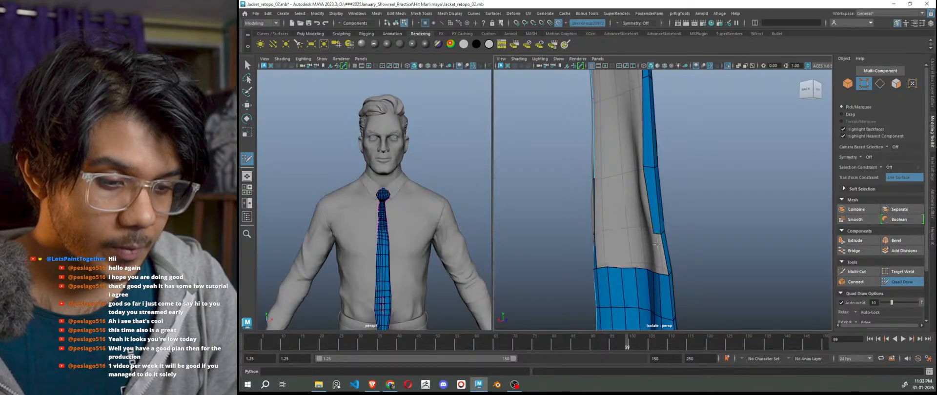
middle_click_drag(656, 261, 652, 216, "alt")
scroll(651, 216, "up", 4)
Fill the previewed strip quad and close the lower-left grey hole with new quads.
left_click(647, 211, "shift")
scroll(652, 224, "down", 6)
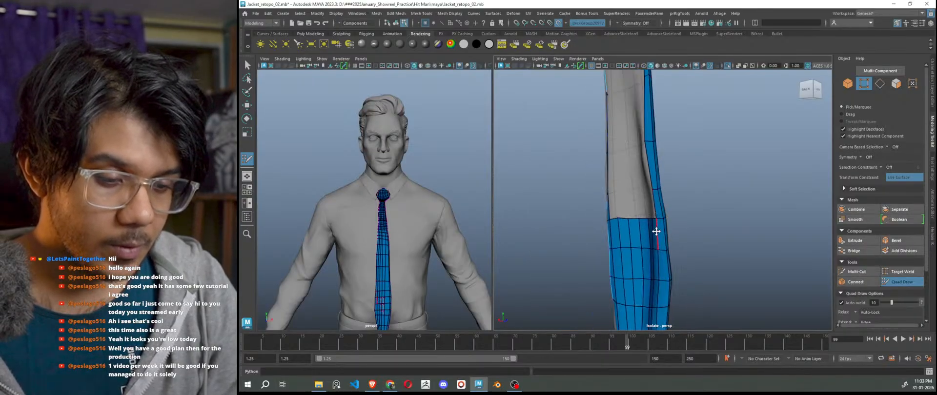
left_click_drag(654, 230, 687, 239, "alt")
scroll(629, 210, "up", 3)
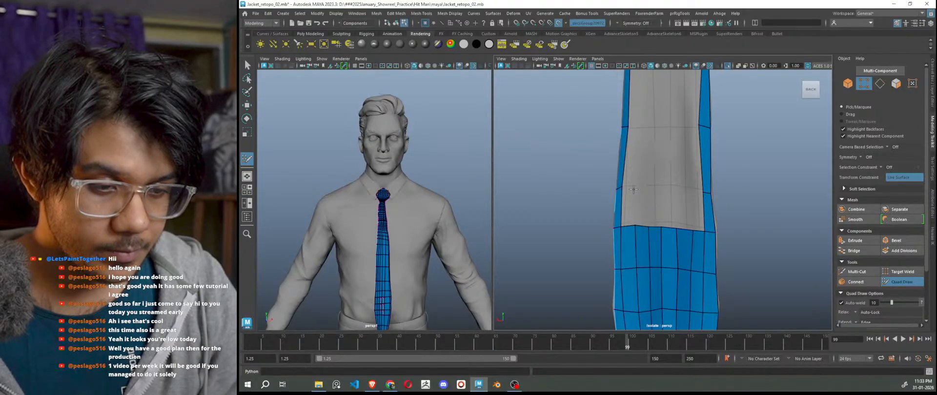
left_click(634, 188)
left_click(628, 207, "shift")
left_click(649, 189)
left_click(643, 206, "shift")
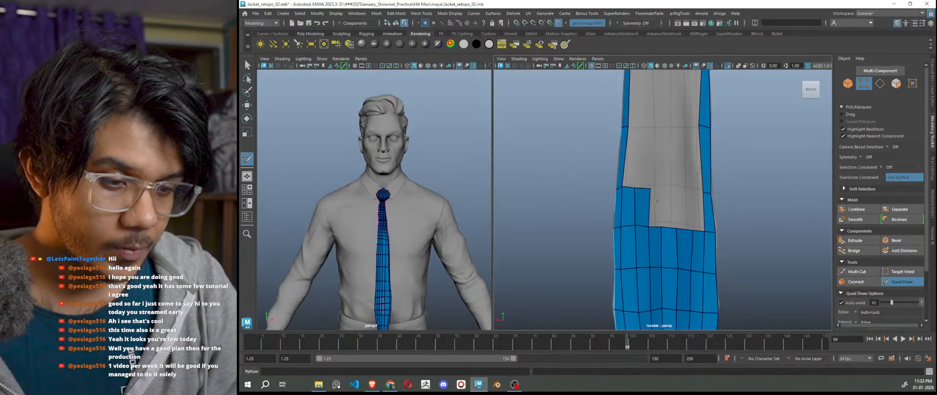
left_click(655, 205, "shift")
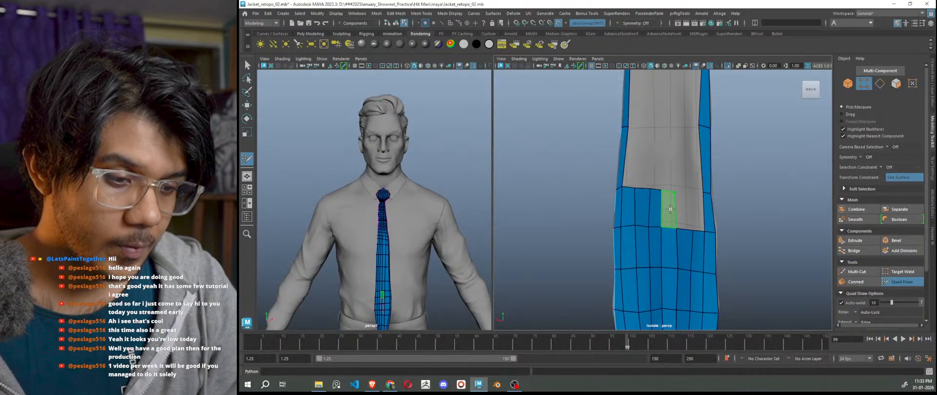
Extend the strip with quads across the next grey gap.
left_click(669, 207, "shift")
left_click(689, 193)
left_click(683, 212, "shift")
left_click(695, 213, "shift")
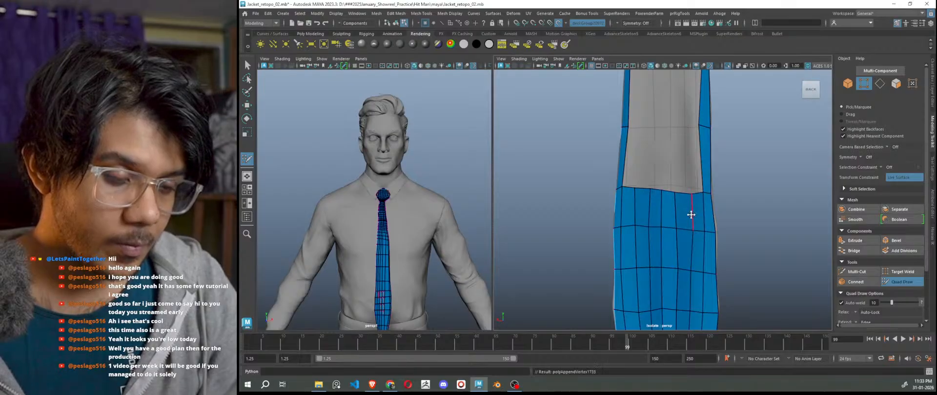
scroll(682, 211, "down", 3)
scroll(659, 200, "up", 3)
middle_click_drag(644, 190, 655, 238, "alt")
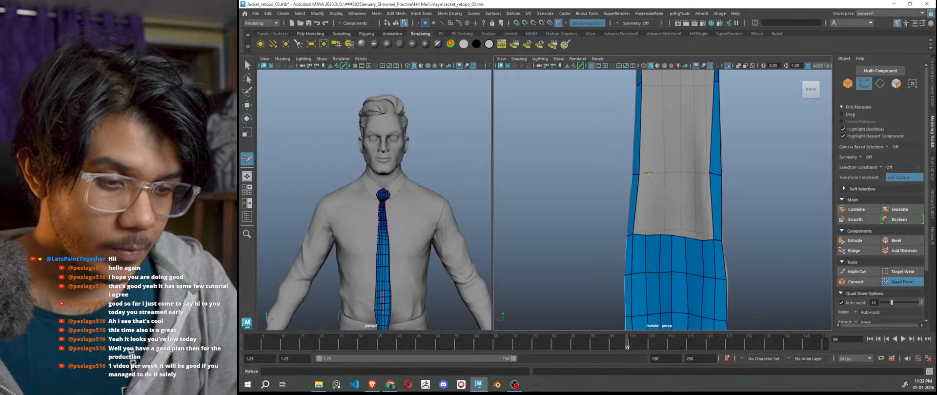
Fill the grey area beside the strip with a second column of quads.
left_click(657, 200, "shift")
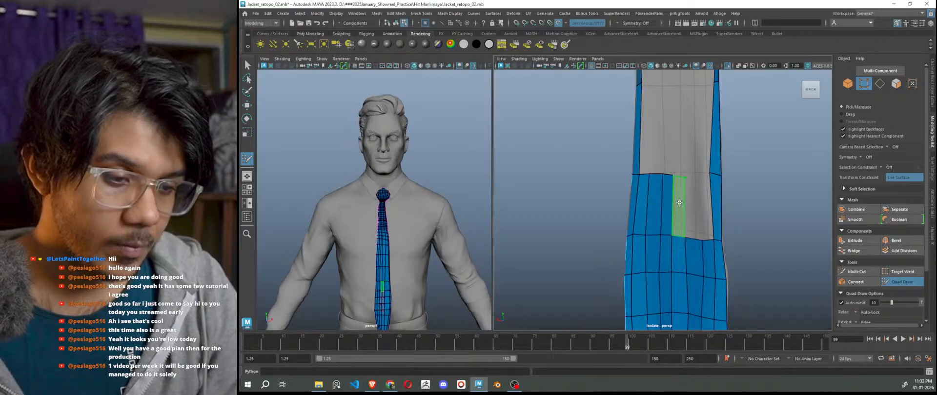
left_click(683, 178, "shift")
left_click(696, 176, "shift")
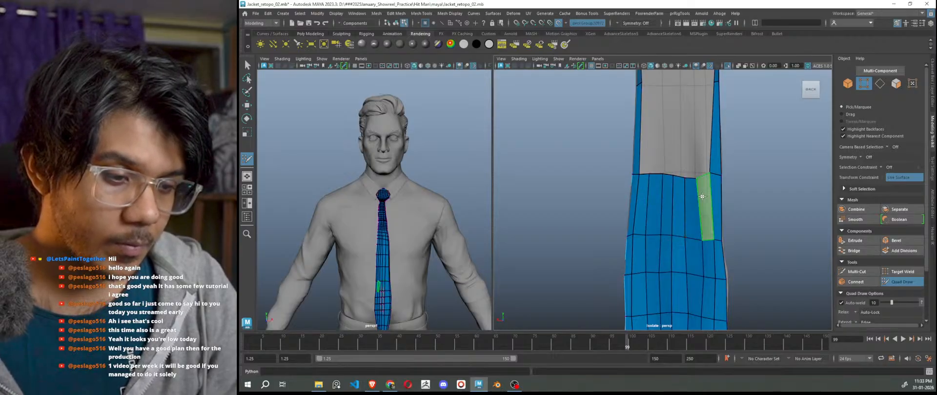
left_click(709, 173, "shift")
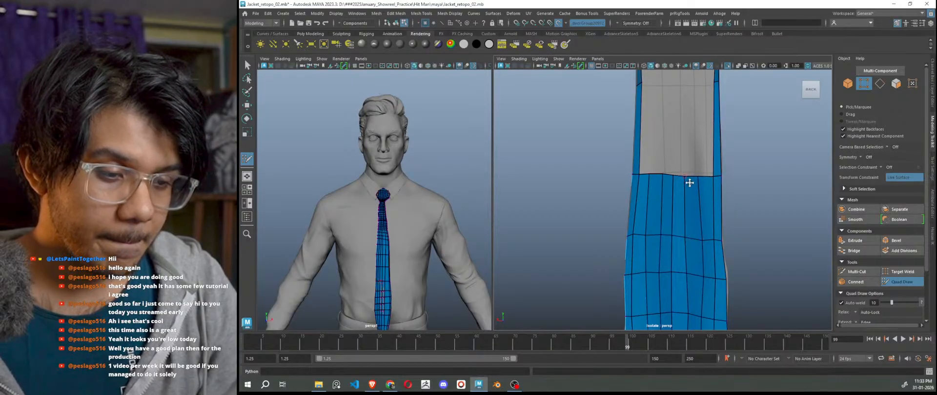
scroll(690, 183, "down", 6)
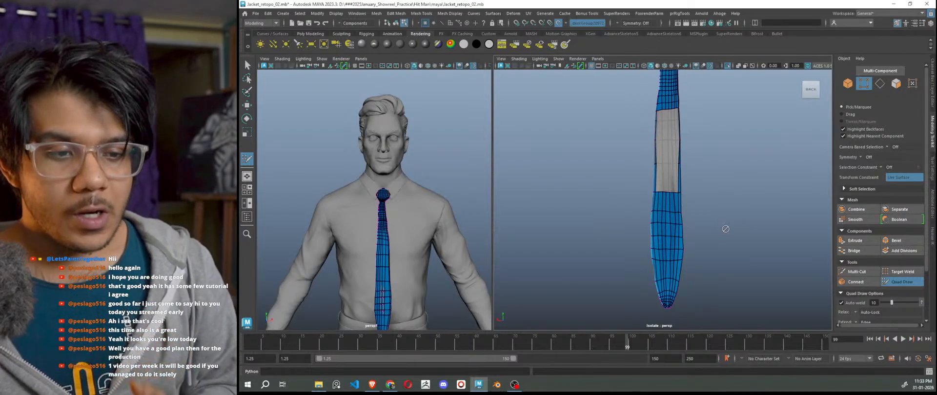
Switch to the Move tool in Object Mode, deselect the tie mesh, and save the scene.
key("w")
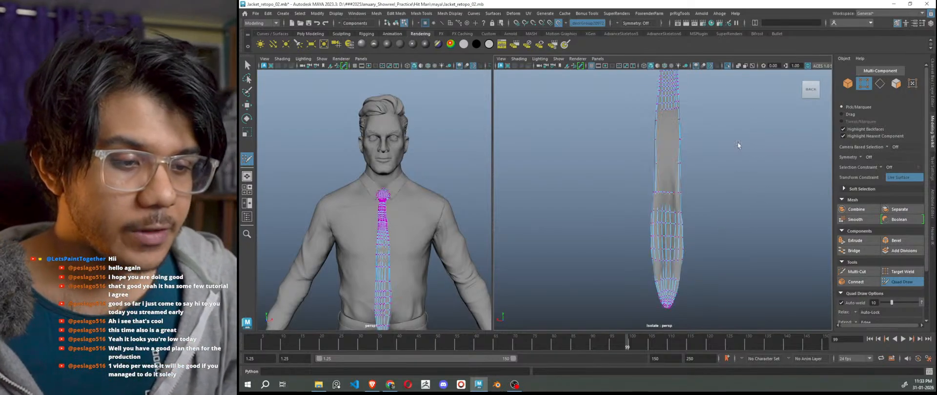
right_click_drag(733, 137, 770, 127)
left_click(752, 168)
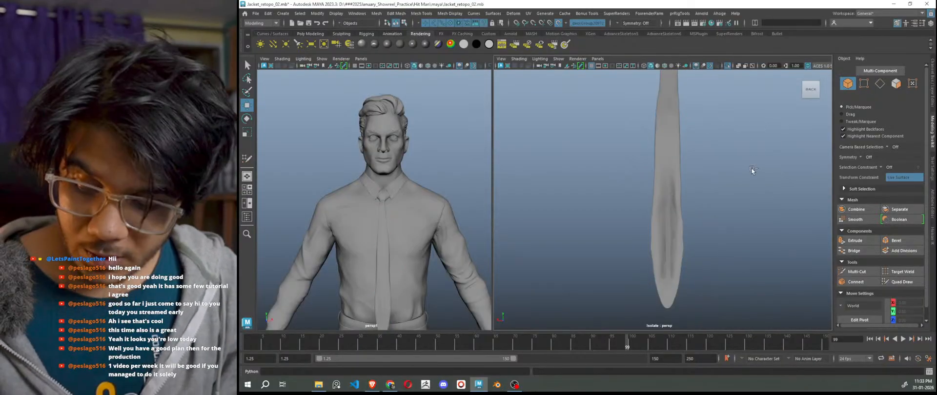
key("ctrl+s")
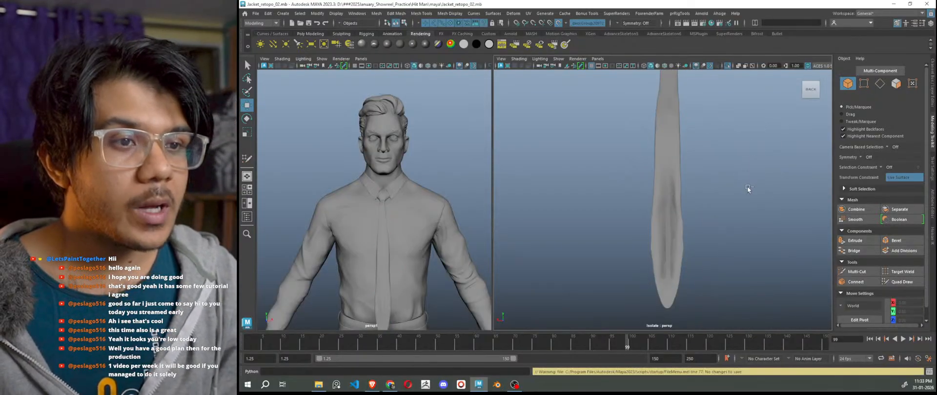
Restore the Maya window, move OBS off screen, and bring Maya to the front.
double_click(766, 8)
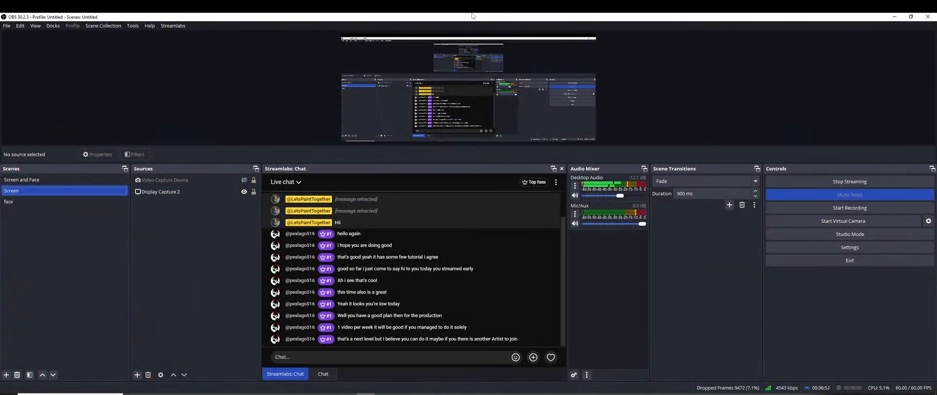
left_click_drag(472, 16, 447, 394)
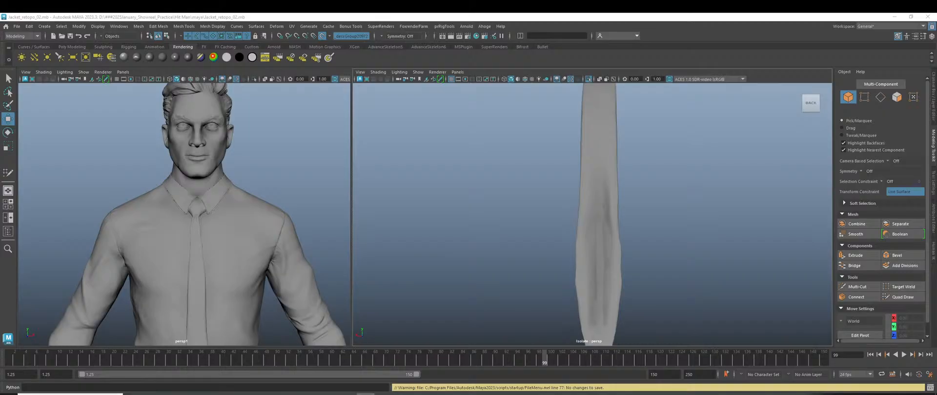
left_click(698, 249)
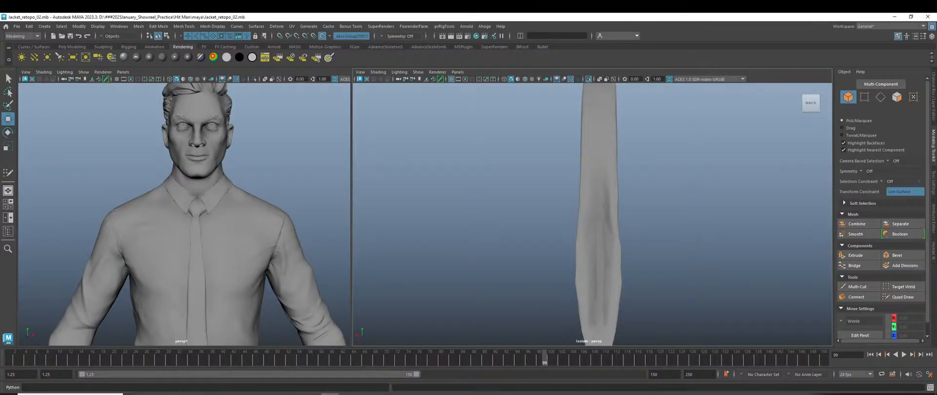
Drag the Streamlabs Widgets window down off the bottom of the screen.
left_click(383, 393)
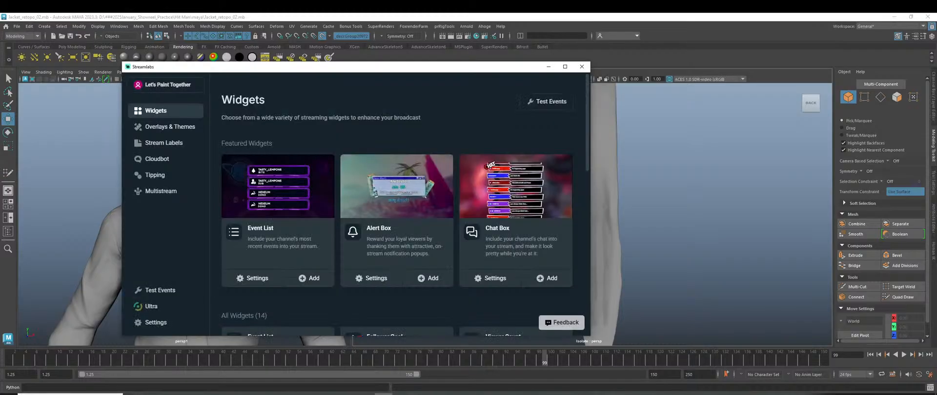
left_click_drag(377, 68, 377, 394)
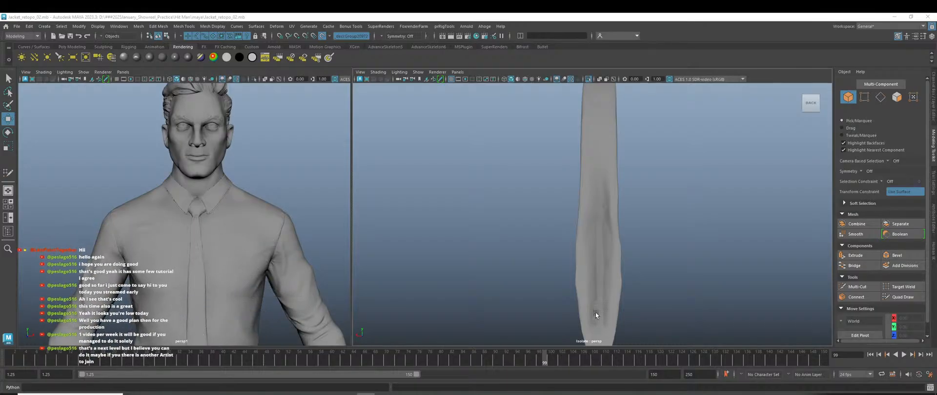
Reselect the tie retopo mesh, activate Quad Draw, and add a quad in the left column.
left_click(571, 284)
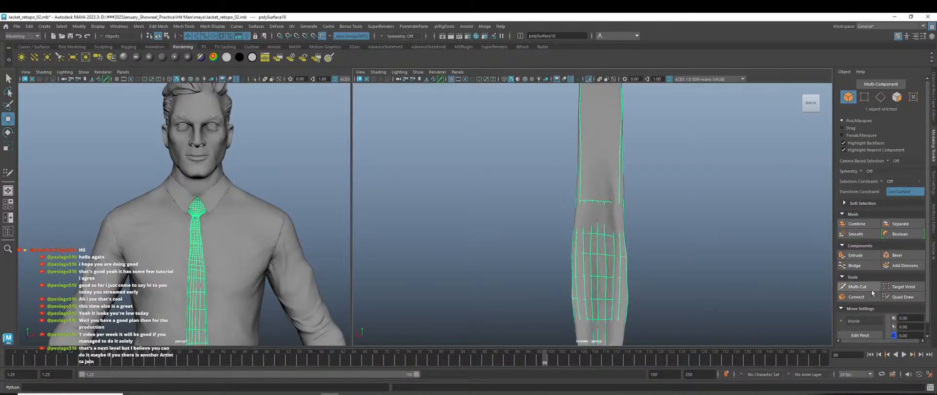
left_click(892, 297)
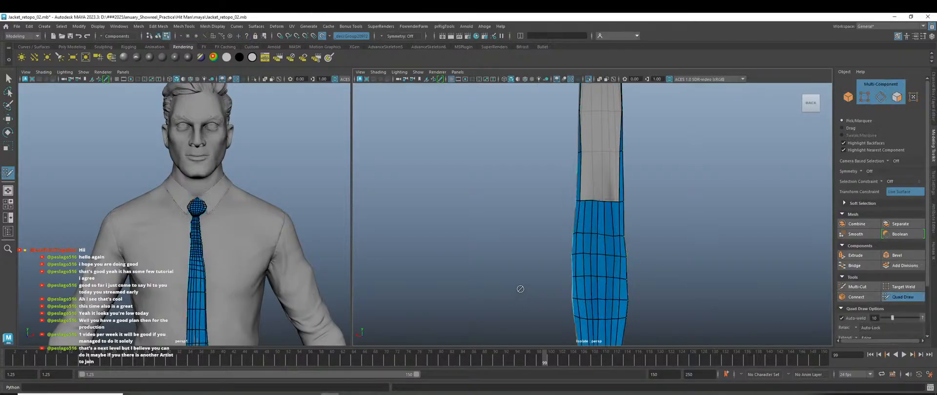
left_click_drag(488, 278, 533, 232, "alt")
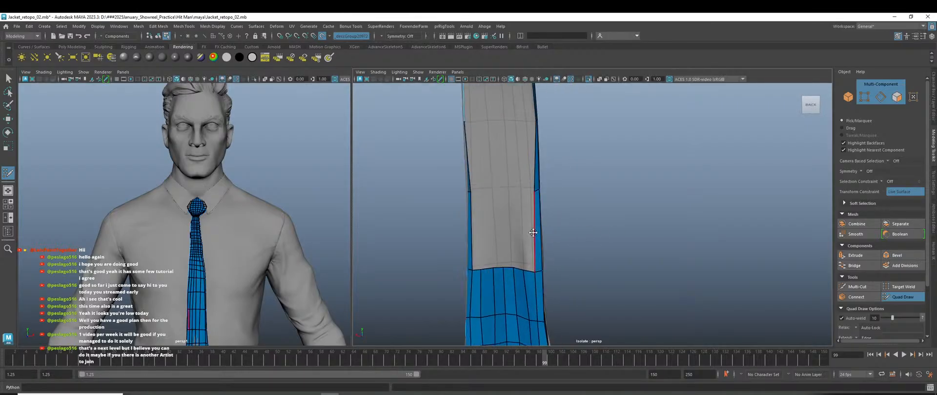
left_click(475, 212, "shift")
left_click_drag(482, 196, 479, 190)
scroll(493, 225, "up", 2)
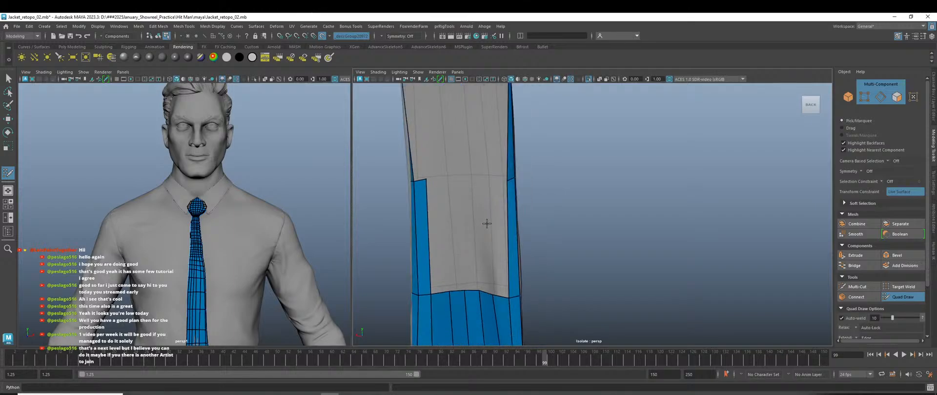
Fill the narrow strips to the right with quads, completing the row across the upper back.
left_click(432, 218, "shift")
scroll(476, 224, "up", 1)
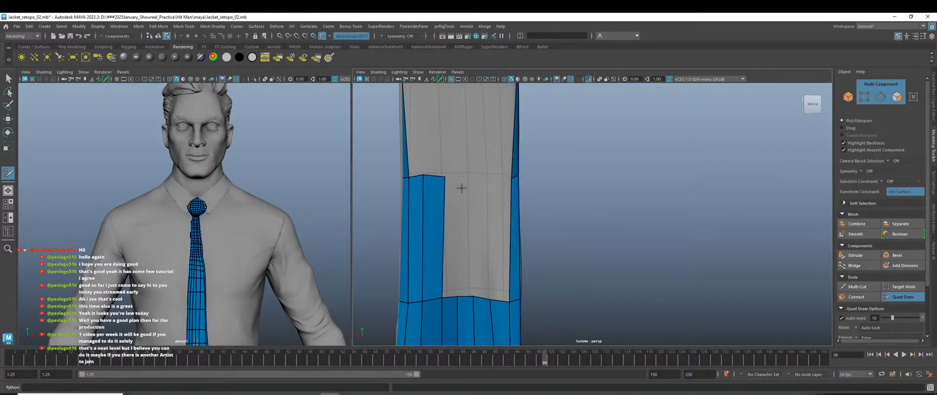
left_click(448, 224, "shift")
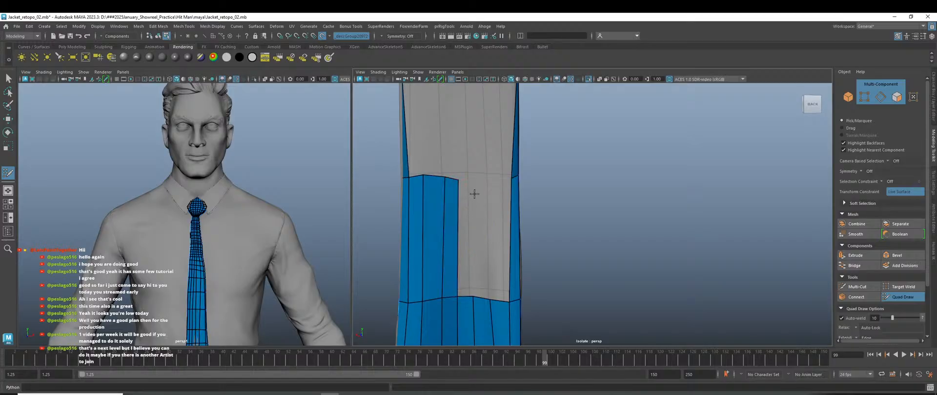
left_click(462, 230, "shift")
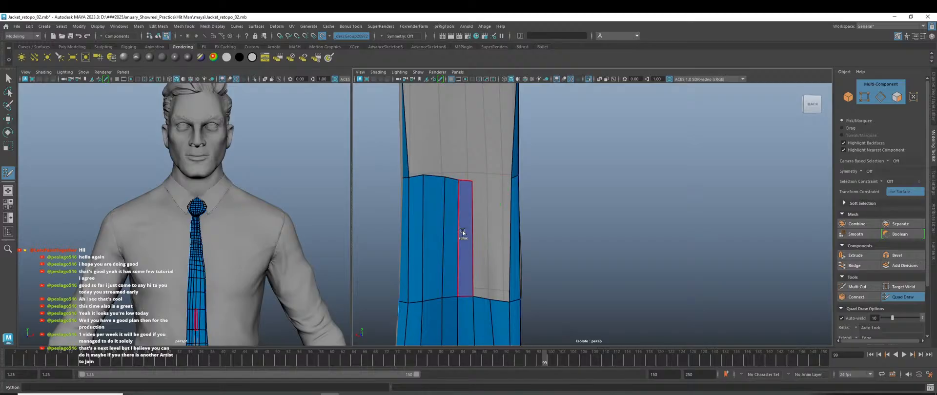
left_click(486, 183)
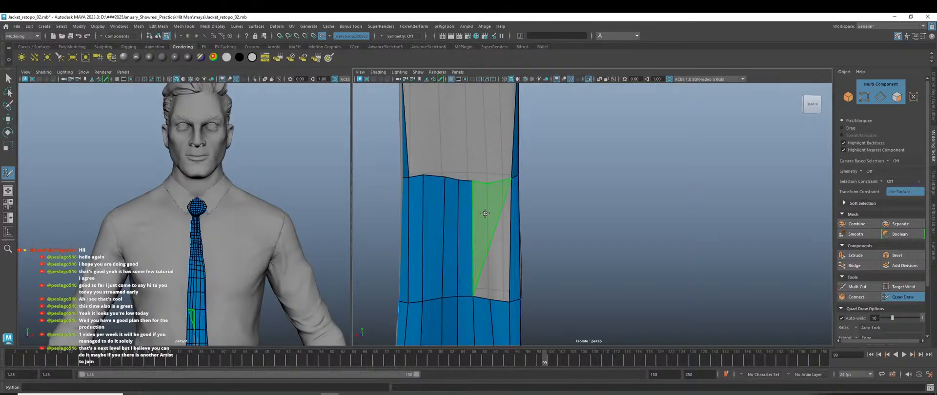
left_click(481, 240, "shift")
left_click(498, 232, "shift")
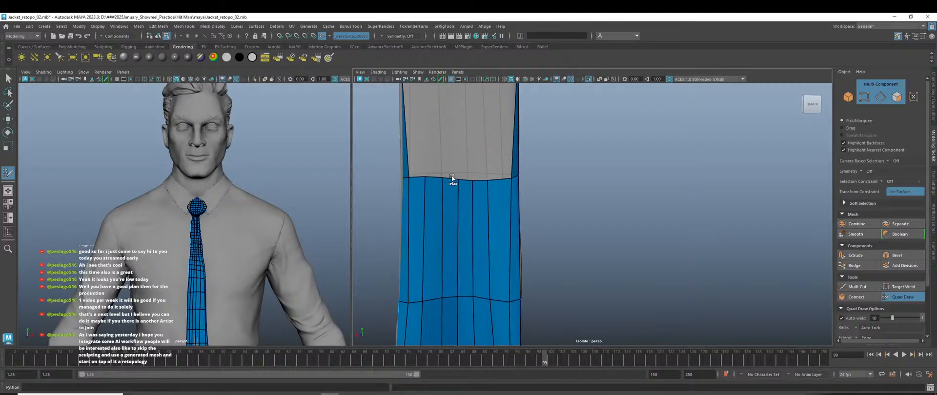
Raise the border edge's right end and shift its top vertex slightly right.
mouse_move(516, 178)
left_mouse_down()
mouse_move(511, 168)
mouse_move(514, 177)
left_mouse_up()
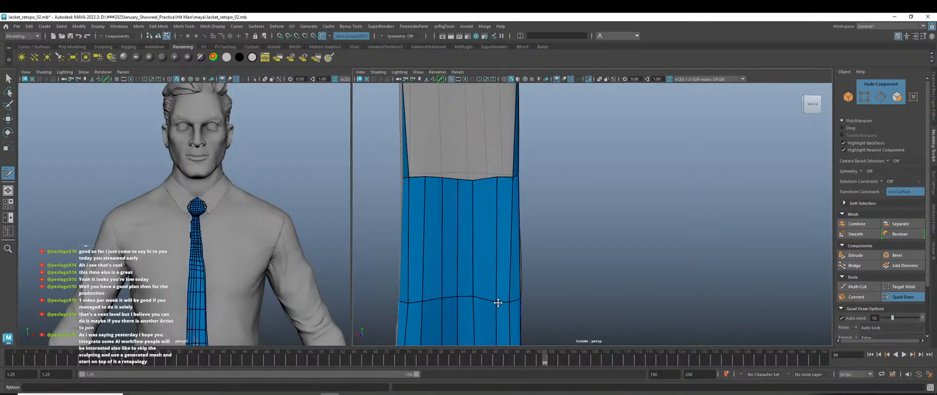
left_click_drag(472, 182, 478, 180)
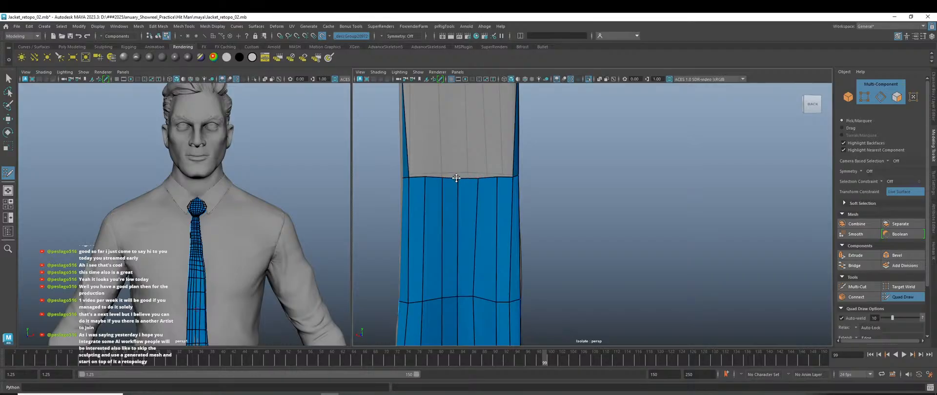
scroll(435, 169, "down", 4)
middle_click_drag(566, 194, 532, 226, "alt")
scroll(482, 229, "up", 3)
mouse_move(482, 230)
left_mouse_down("alt")
mouse_move(521, 230)
mouse_move(436, 197)
mouse_move(410, 210)
left_mouse_up("alt")
Add a quad beside the strip's left edge and nudge its vertices into place.
left_click(407, 194, "shift")
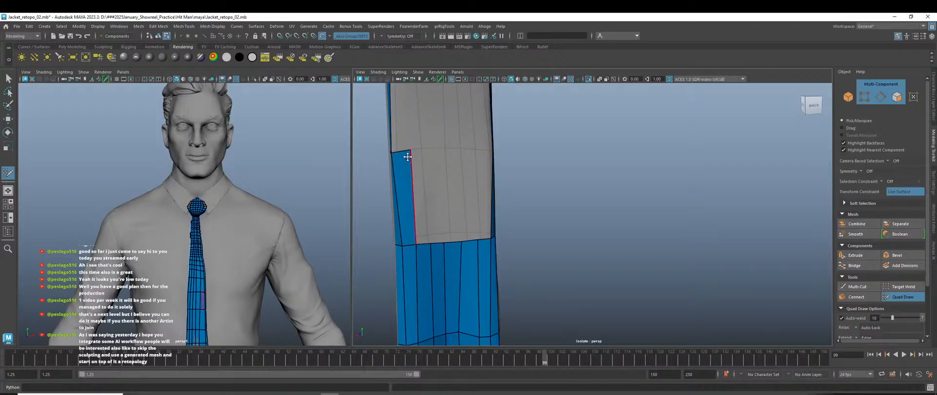
left_click_drag(407, 156, 406, 154)
left_click_drag(419, 235, 454, 240, "alt")
left_click_drag(446, 264, 432, 258)
left_click_drag(416, 232, 412, 233)
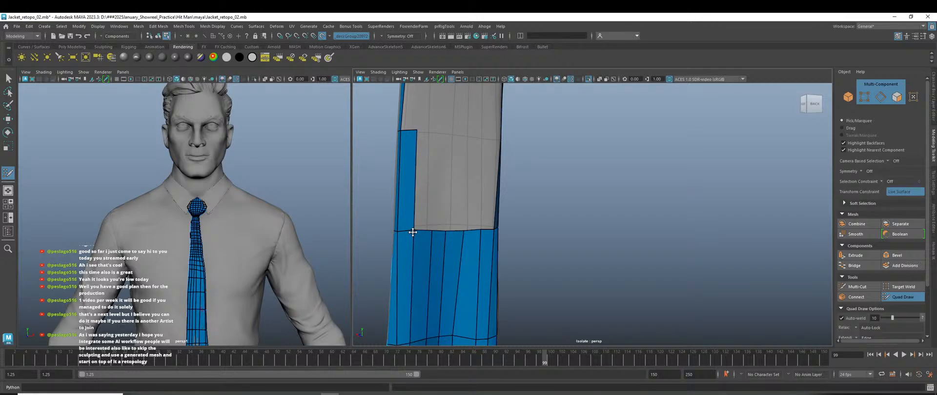
left_click_drag(441, 258, 428, 230, "alt")
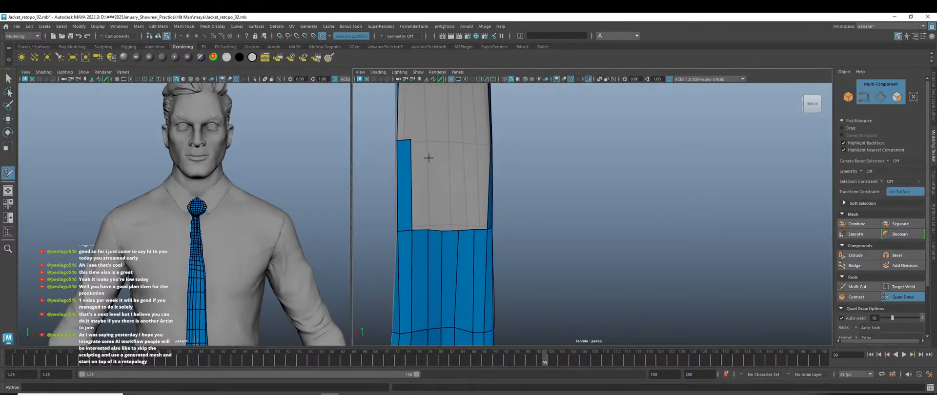
Fill more quads across the strip and beside the blue column, straightening the top edge.
left_click(420, 184, "shift")
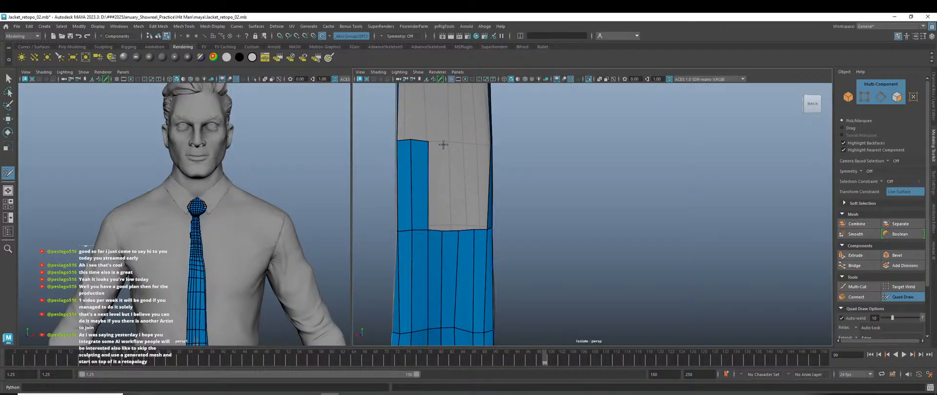
left_click(437, 180, "shift")
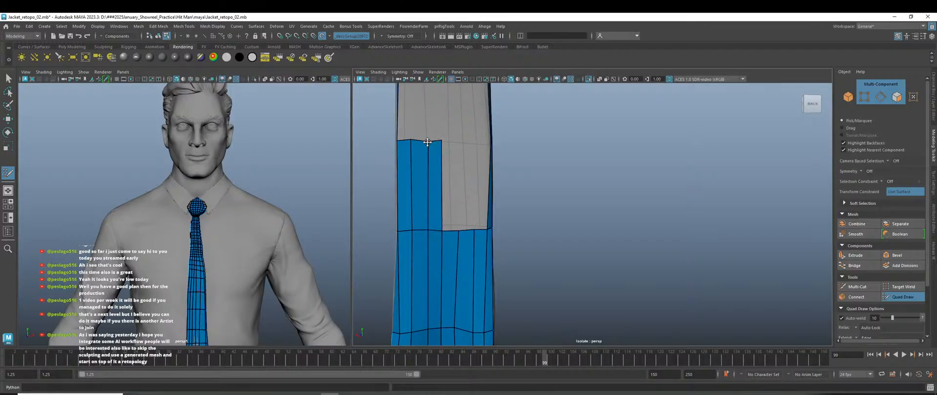
left_click_drag(427, 142, 439, 140)
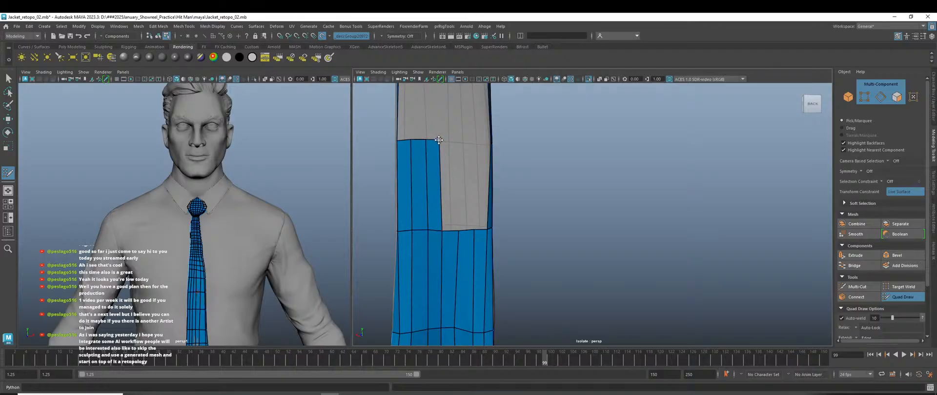
left_click(449, 185, "shift")
left_click_drag(467, 205, 455, 187, "alt")
scroll(472, 177, "up", 2)
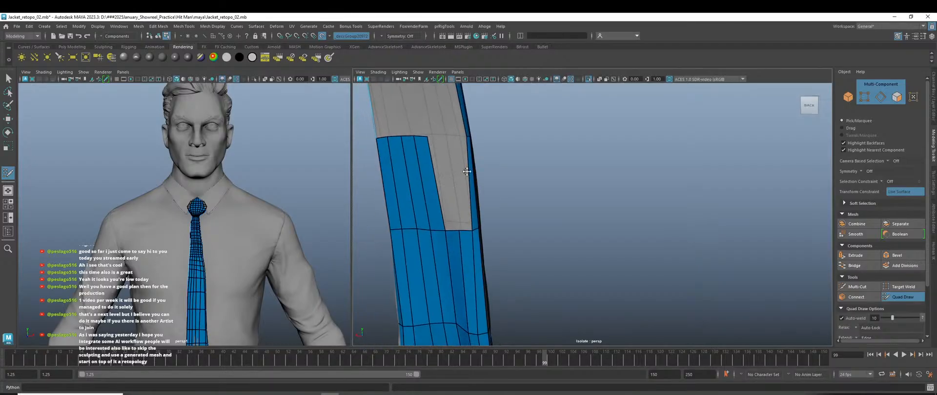
middle_click_drag(466, 172, 502, 206, "alt")
scroll(502, 207, "up", 3)
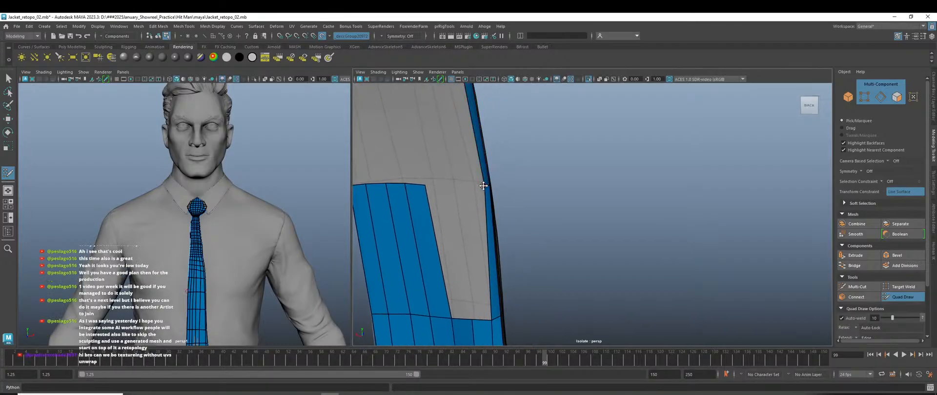
left_click_drag(457, 253, 485, 187, "alt")
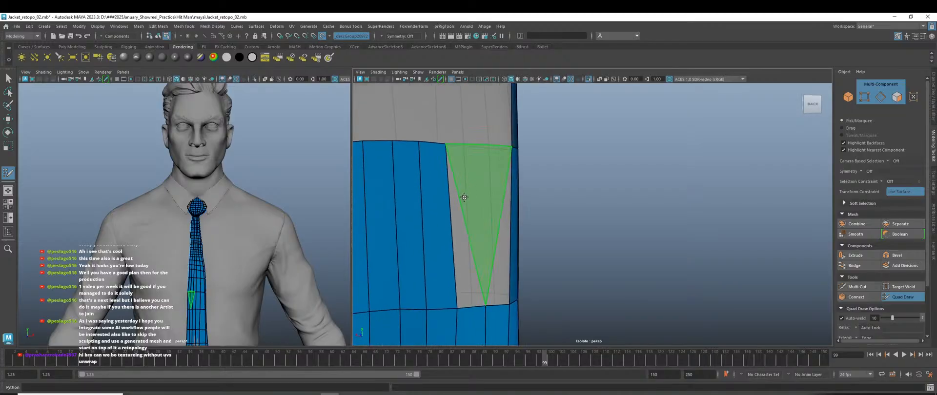
left_click(467, 227, "shift")
Fill the last quad of the current strip, then bring the uncovered back patch into view.
left_click(494, 226, "shift")
scroll(502, 229, "down", 3)
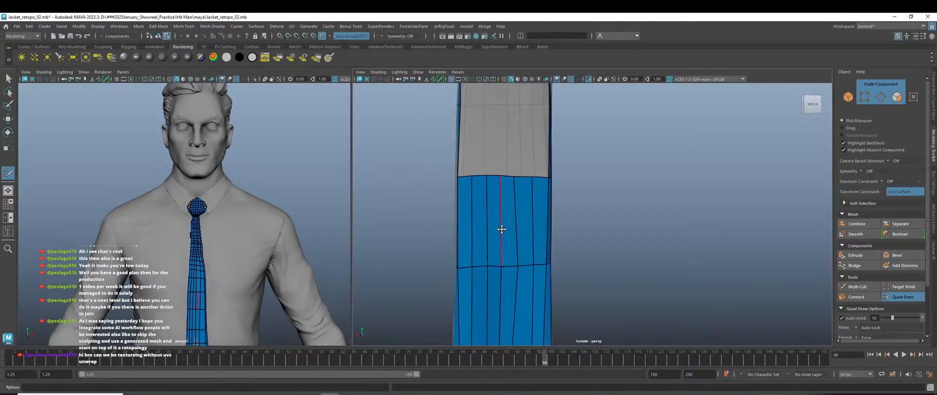
left_click_drag(501, 229, 671, 281, "alt")
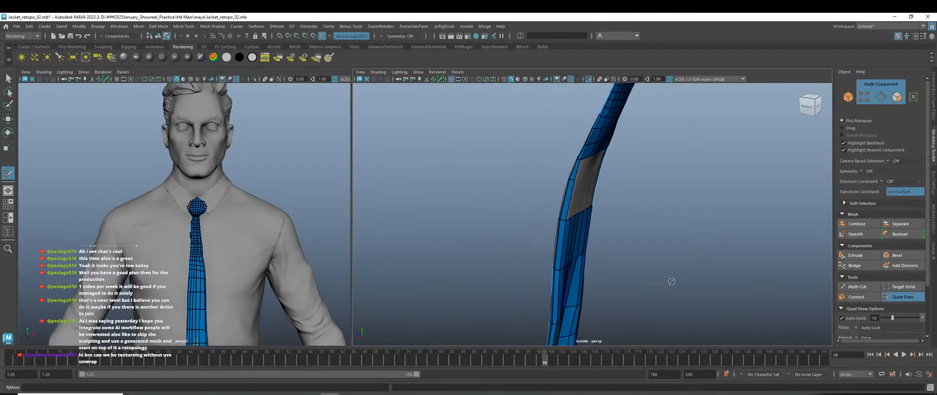
left_click_drag(635, 231, 551, 215, "alt")
scroll(561, 210, "up", 3)
middle_click_drag(576, 205, 576, 238, "alt")
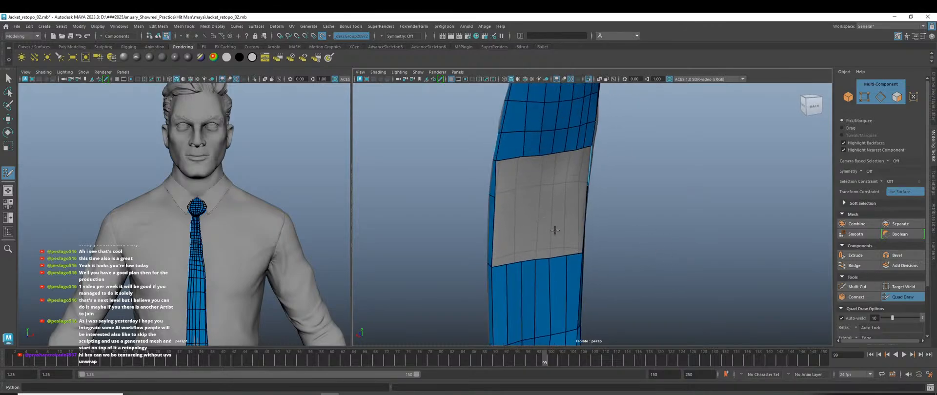
left_click_drag(555, 230, 498, 204, "alt")
Add quads down the grey patch's left side and straighten its left border vertices.
left_click(493, 187)
left_click(481, 171, "shift")
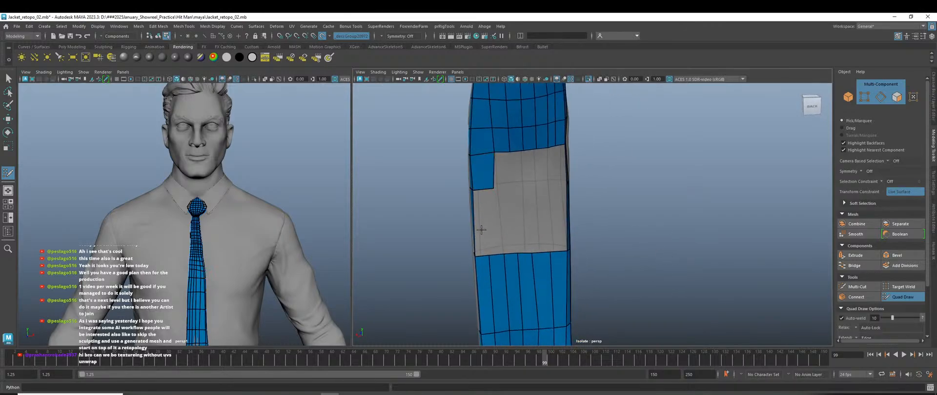
left_click(481, 222, "shift")
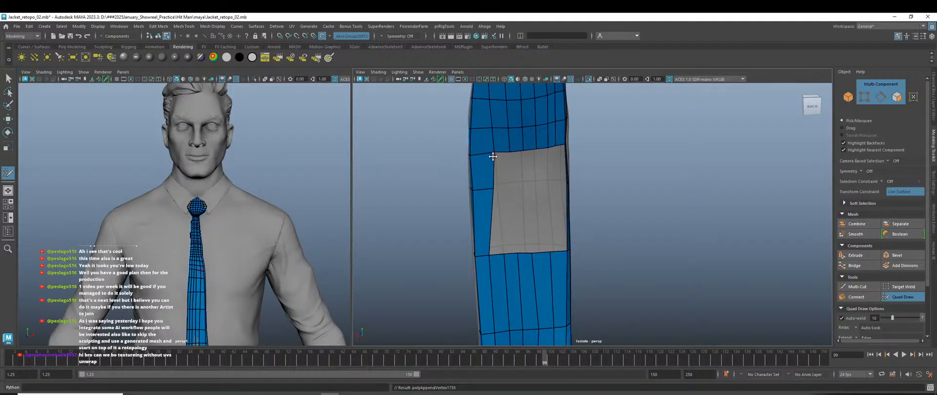
left_click_drag(493, 156, 489, 153)
left_click_drag(493, 189, 504, 209)
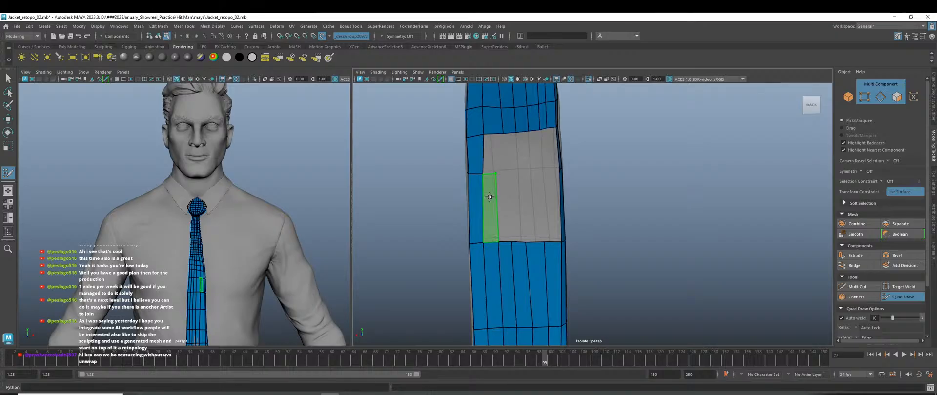
Fill vertical quad strips across and below the hole, then relax its lower edge.
left_click(492, 178, "shift")
left_click(502, 202, "shift")
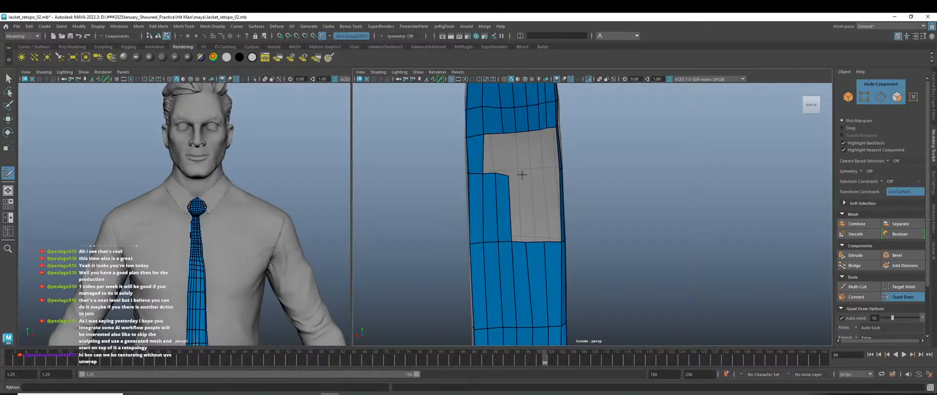
left_click(516, 196, "shift")
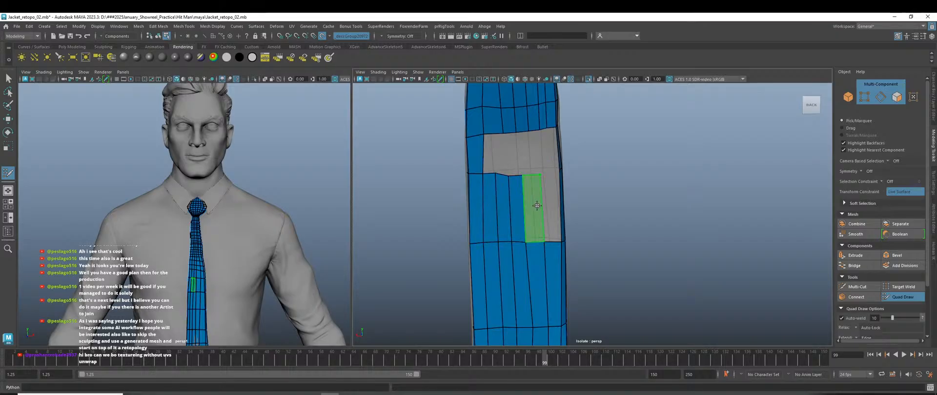
left_click(537, 206, "shift")
mouse_move(549, 213)
left_mouse_down("alt")
mouse_move(533, 210)
mouse_move(532, 223)
left_mouse_up("alt")
left_click(535, 210, "shift")
left_click_drag(534, 179, 495, 177, "shift")
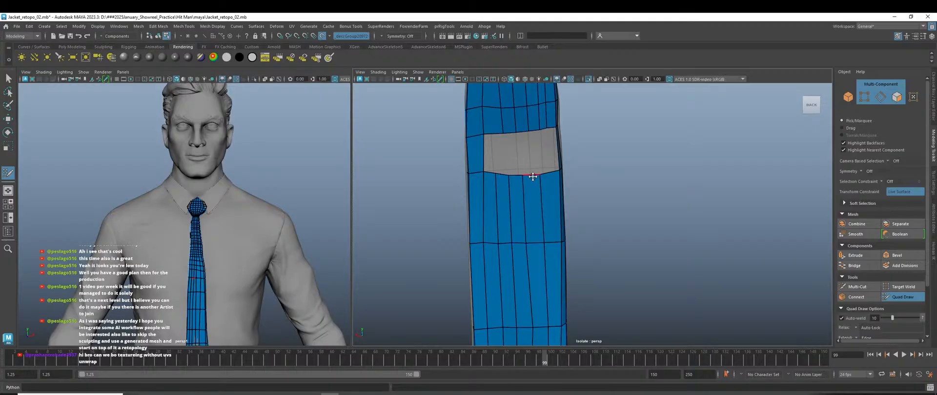
mouse_move(531, 181)
left_mouse_down("alt")
mouse_move(539, 219)
mouse_move(515, 188)
left_mouse_up("alt")
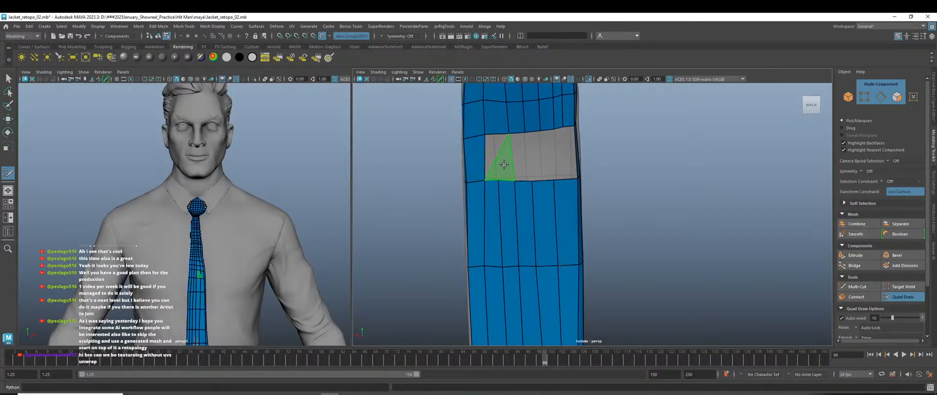
Fill the remaining middle and right gaps with quads, closing the last hole on the tie.
left_click(521, 157, "ctrl+shift")
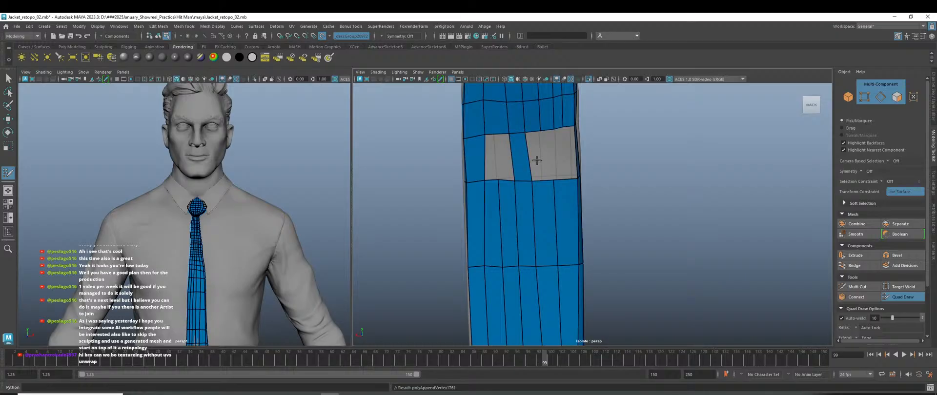
left_click(539, 152, "ctrl+shift")
left_click_drag(548, 183, 546, 183)
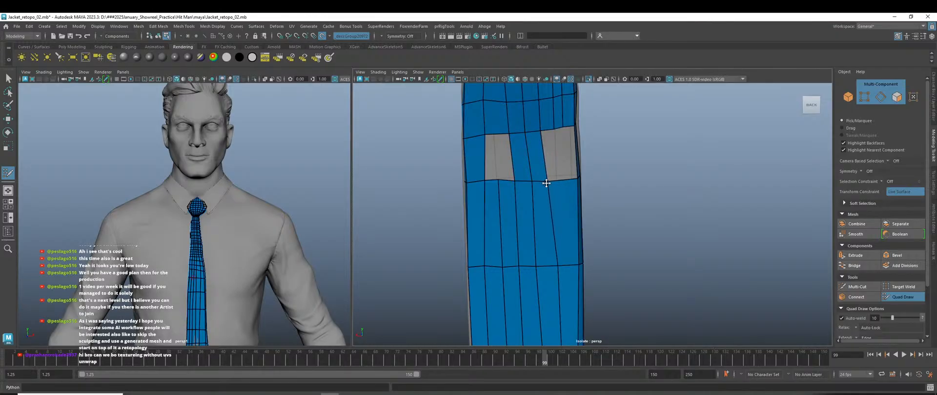
left_click(561, 154, "ctrl+shift")
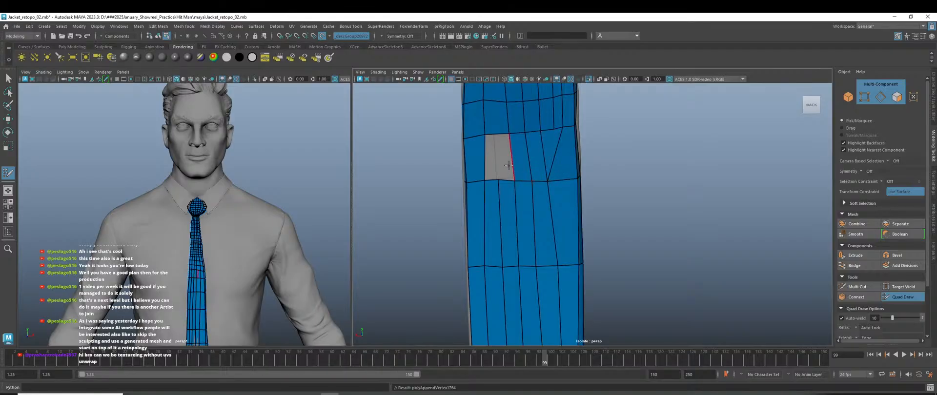
left_click(505, 160, "ctrl+shift")
scroll(607, 257, "down", 5)
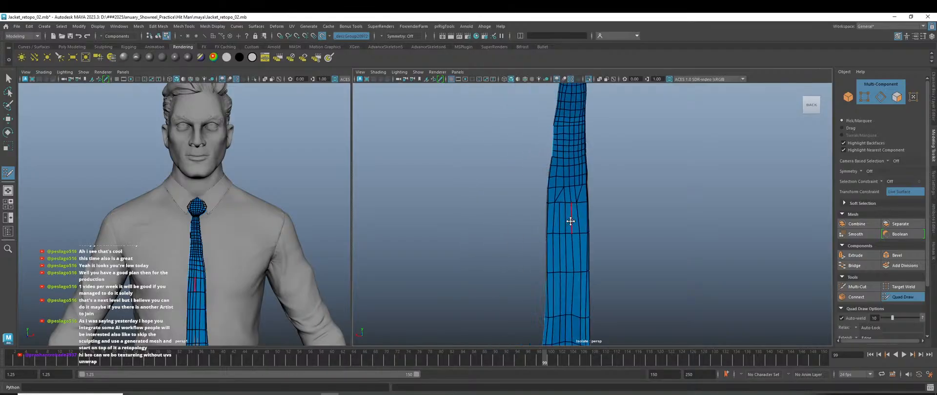
scroll(607, 257, "up", 2)
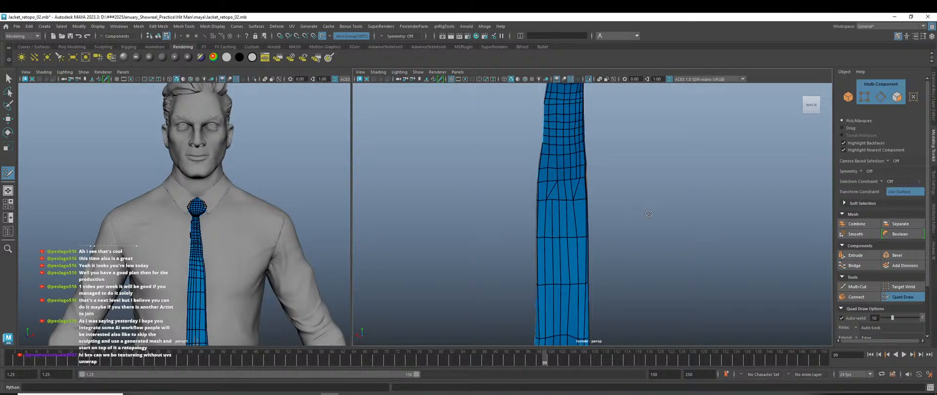
Switch to Object Mode and select polySurface18, orbiting to show the whole tie and knot.
key("w")
right_click_drag(679, 142, 707, 130)
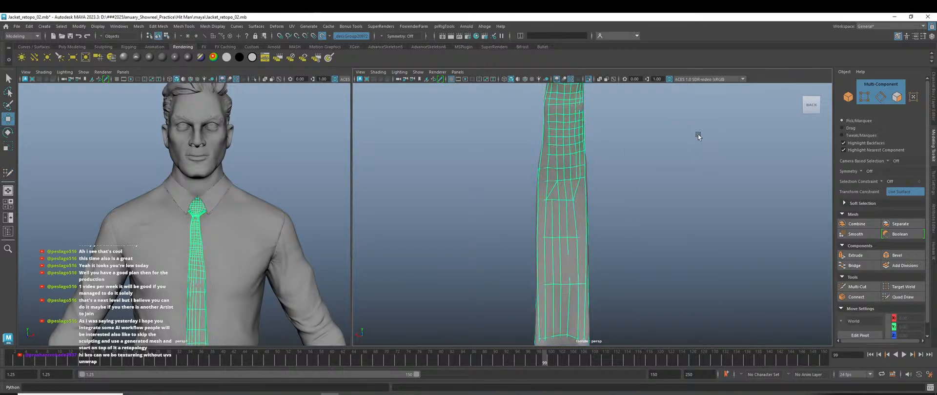
left_click(696, 134)
scroll(560, 219, "up", 3)
left_click(575, 219)
left_click_drag(576, 221, 632, 261, "alt")
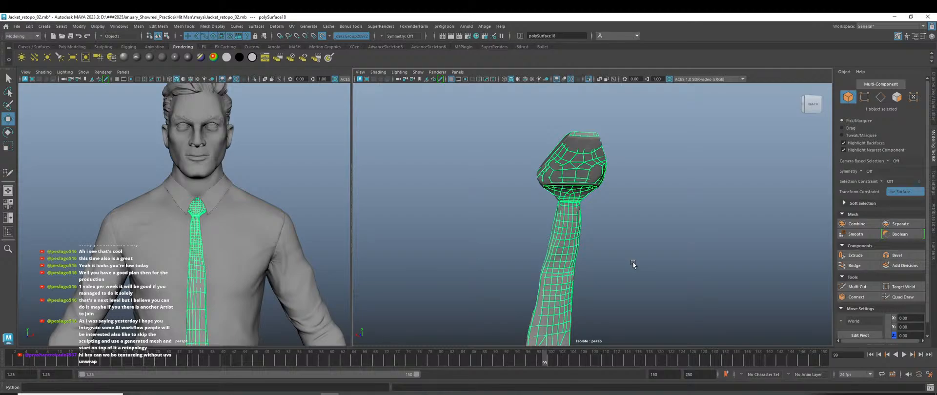
Tumble to a side view of the tie and make it the live surface with Quad Draw.
mouse_move(631, 222)
left_mouse_down("alt")
mouse_move(683, 235)
mouse_move(779, 285)
left_mouse_up("alt")
left_click(900, 295)
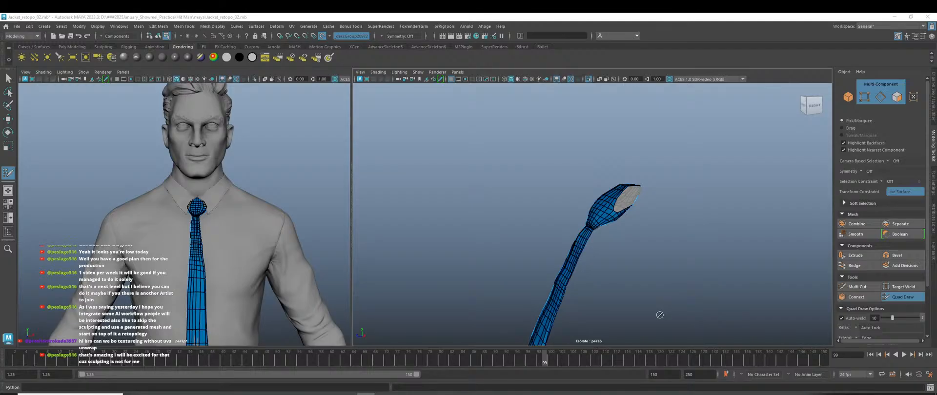
scroll(627, 297, "up", 10)
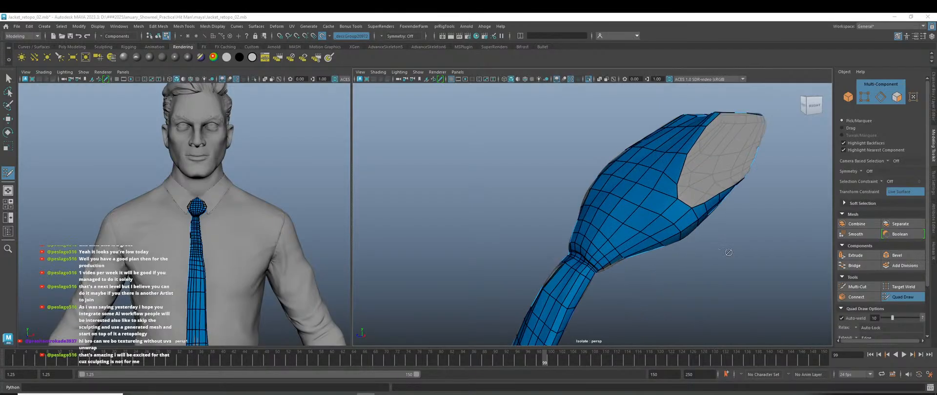
scroll(645, 311, "up", 4)
left_click_drag(566, 254, 571, 242)
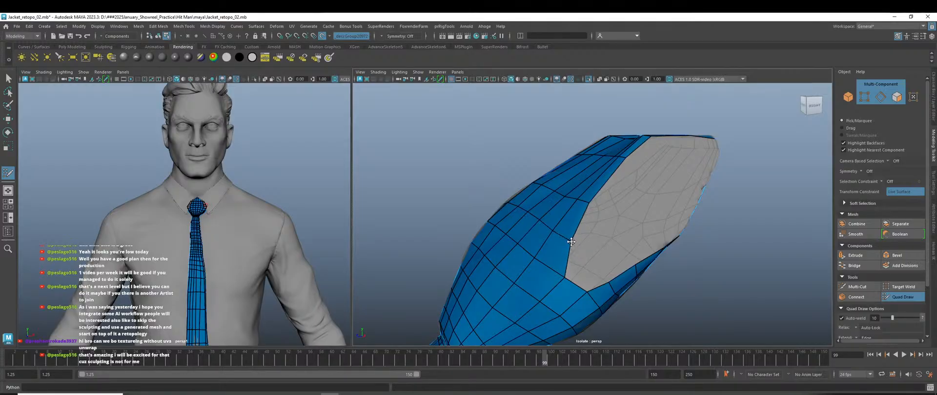
scroll(581, 267, "down", 4)
left_click_drag(606, 297, 707, 322, "alt")
scroll(534, 229, "up", 3)
left_click_drag(531, 231, 623, 265, "alt")
scroll(623, 265, "up", 3)
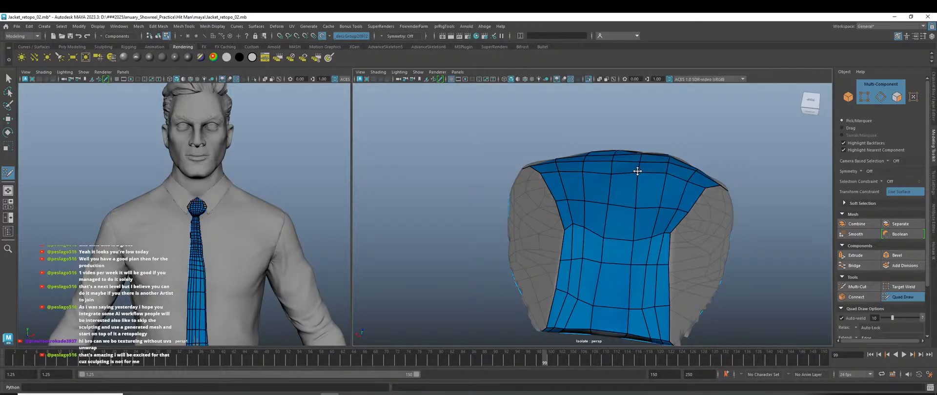
left_click_drag(619, 249, 516, 260, "alt")
scroll(565, 203, "up", 4)
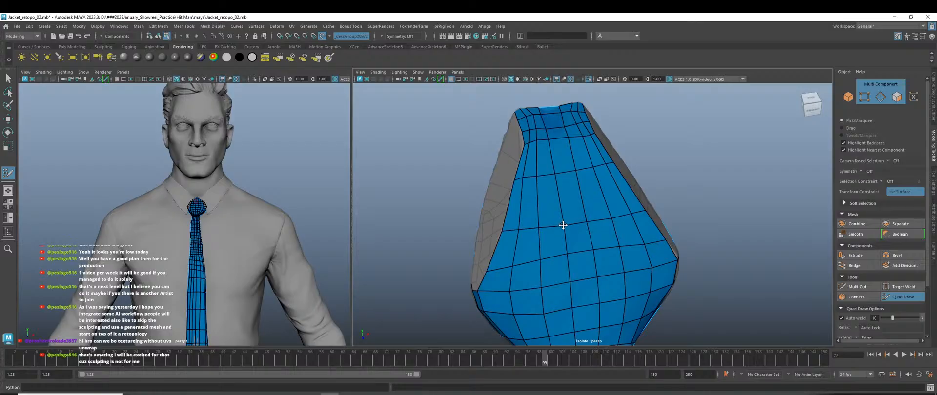
scroll(611, 219, "down", 5)
left_click_drag(612, 220, 640, 265, "alt")
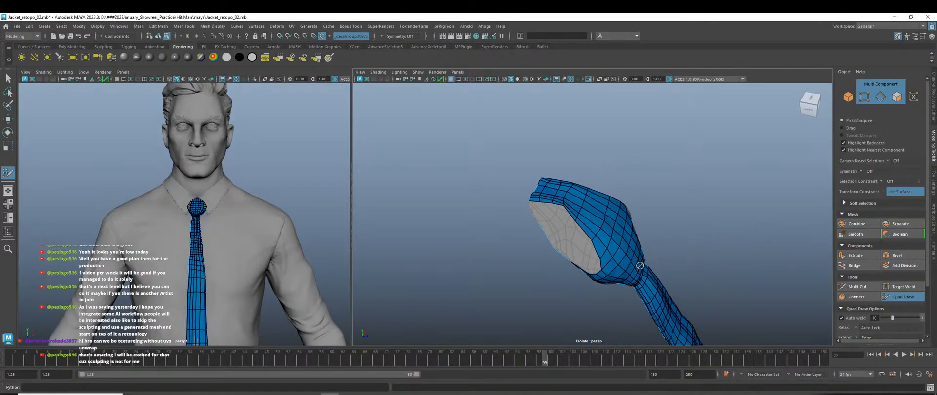
scroll(548, 230, "up", 6)
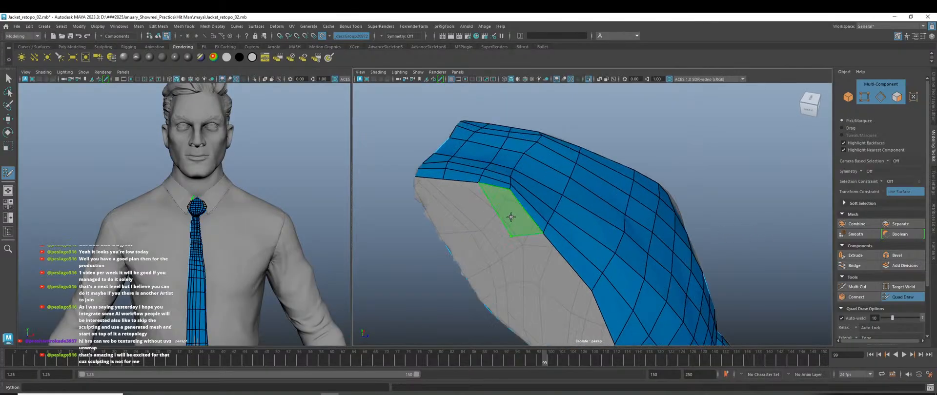
Fill the grey gap on the knot's open side with a run of new blue quads.
left_click(509, 224, "shift")
middle_click_drag(545, 272, 547, 227, "alt")
left_click(551, 232, "shift")
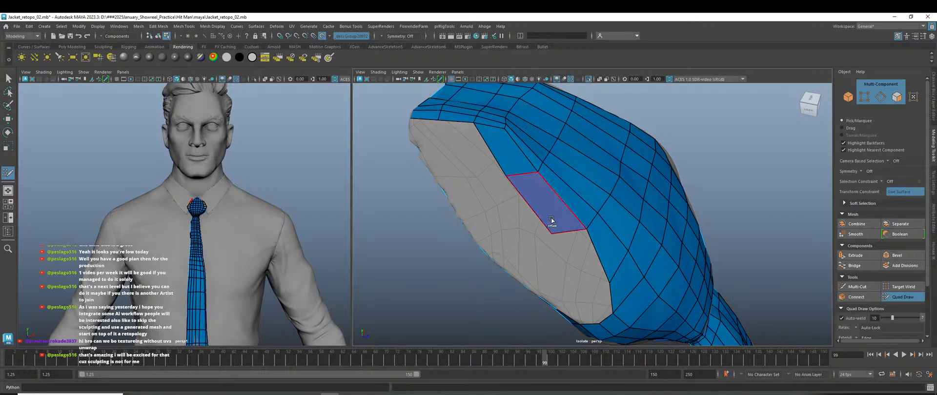
left_click_drag(550, 233, 575, 239, "alt")
left_click(590, 206, "shift")
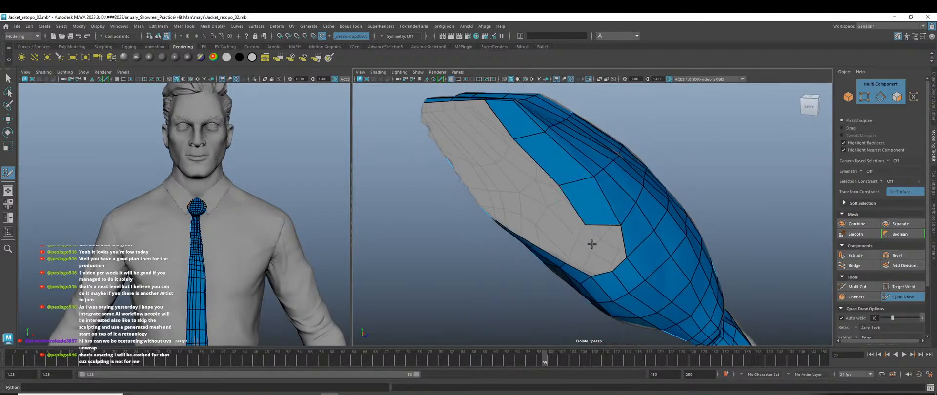
left_click(600, 237, "shift")
mouse_move(600, 239)
left_mouse_down("alt")
mouse_move(604, 253)
mouse_move(632, 233)
mouse_move(610, 217)
left_mouse_up("alt")
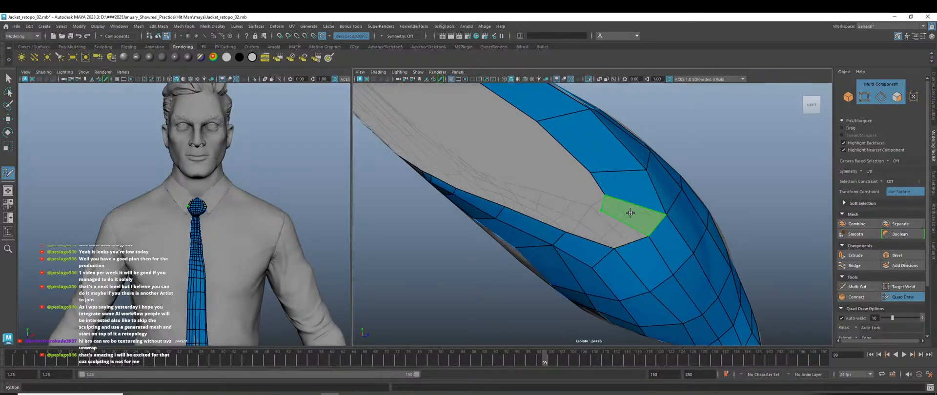
left_click(626, 218, "shift")
left_click(602, 228, "shift")
right_click_drag(603, 229, 542, 244, "alt")
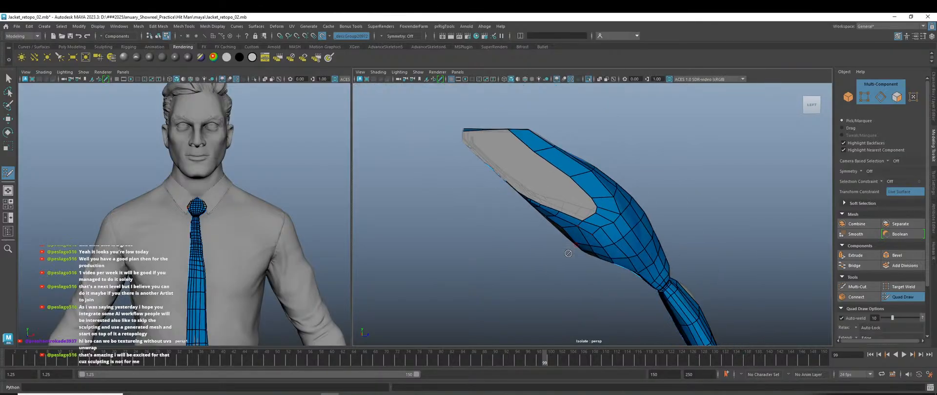
left_click_drag(542, 244, 703, 273, "alt")
scroll(659, 215, "up", 5)
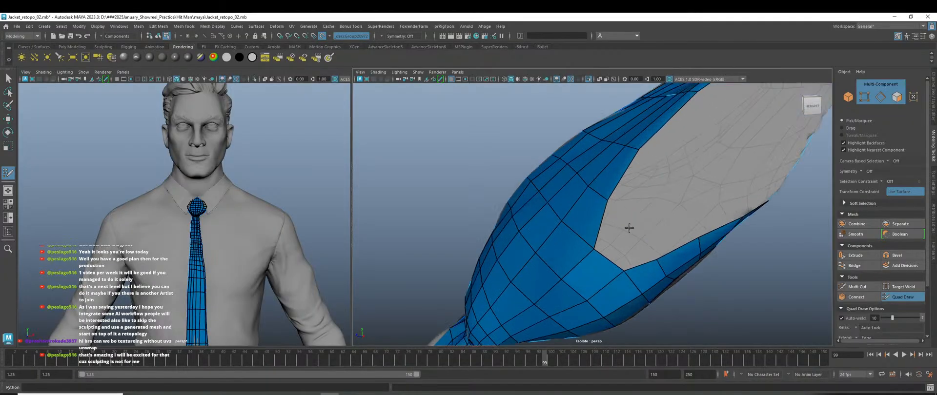
left_click(635, 246, "shift")
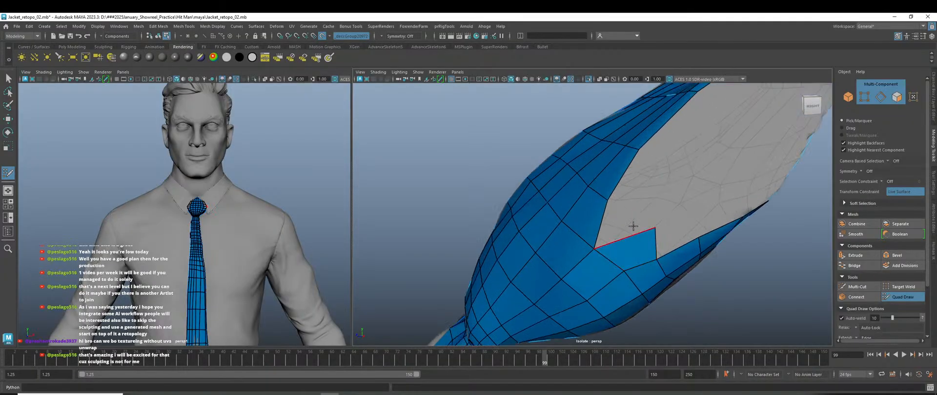
left_click(634, 213, "shift")
left_click_drag(634, 214, 627, 200, "alt")
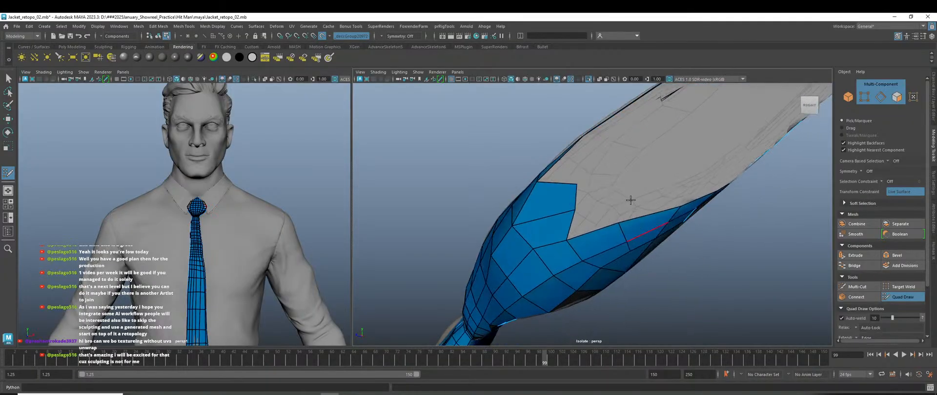
left_click(604, 209, "shift")
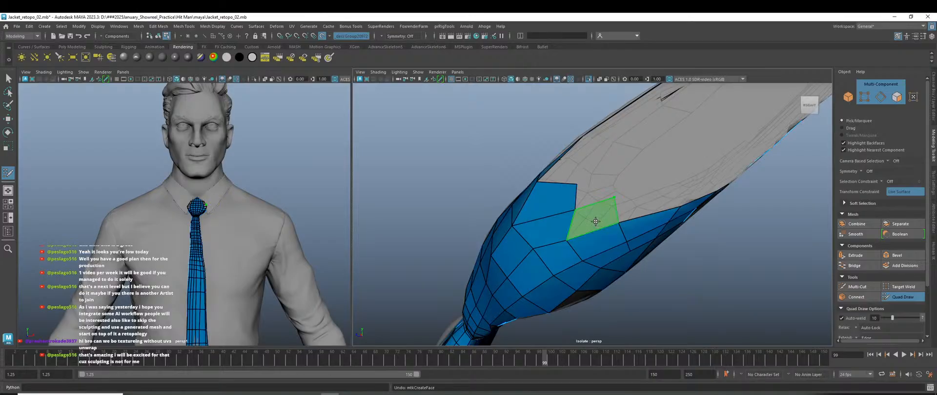
Keep filling quads and a triangular face across the rest of the grey gap.
left_click(602, 222, "shift")
mouse_move(602, 222)
left_mouse_down("alt")
mouse_move(592, 215)
mouse_move(634, 243)
left_mouse_up("alt")
left_click(578, 218, "shift")
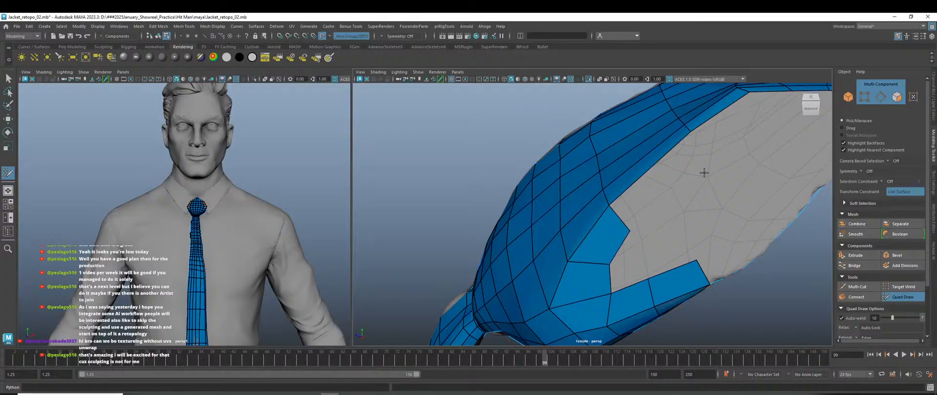
left_click(680, 175, "shift")
mouse_move(724, 198)
left_mouse_down("alt")
mouse_move(608, 226)
mouse_move(617, 235)
mouse_move(580, 185)
mouse_move(581, 194)
mouse_move(616, 189)
left_mouse_up("alt")
left_click(615, 194, "shift")
left_click(605, 215, "shift")
left_click(605, 215, "shift")
left_click(581, 163, "shift")
middle_click_drag(616, 188, 560, 242, "alt")
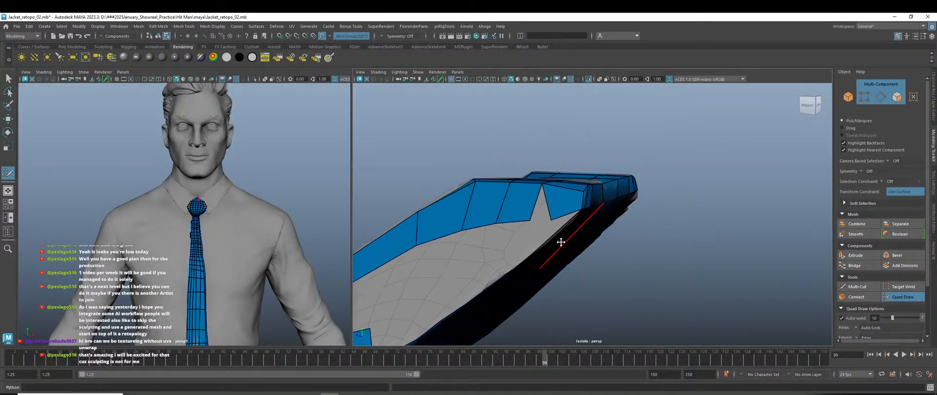
left_click_drag(561, 242, 530, 199, "alt")
left_click(530, 199, "shift")
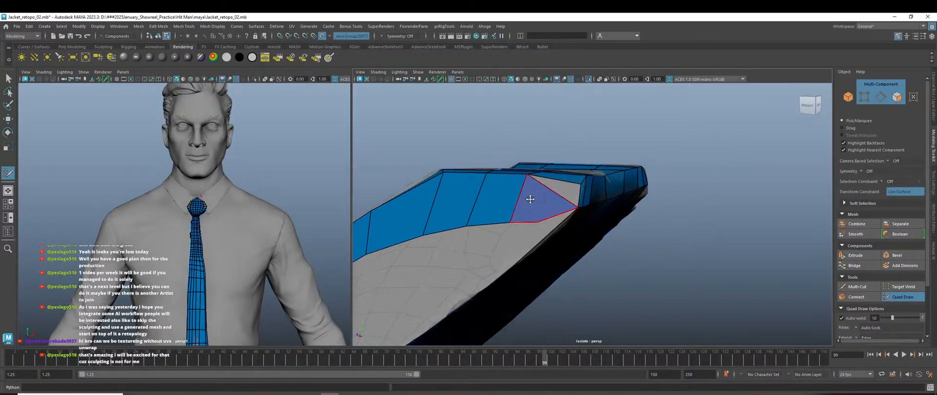
Delete the stray triangle face and pull two bottom-edge vertices up-left.
left_click(536, 215, "ctrl+shift")
mouse_move(535, 232)
left_mouse_down("alt")
mouse_move(566, 268)
mouse_move(536, 232)
left_mouse_up("alt")
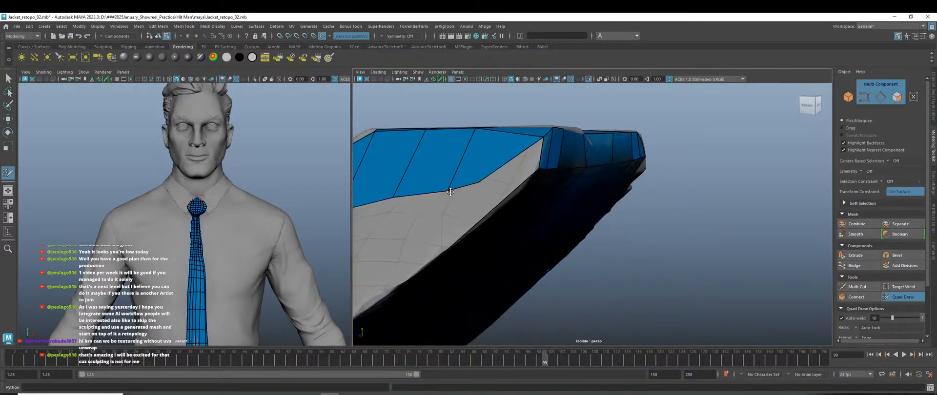
left_click_drag(450, 192, 433, 178)
left_click_drag(394, 197, 389, 187)
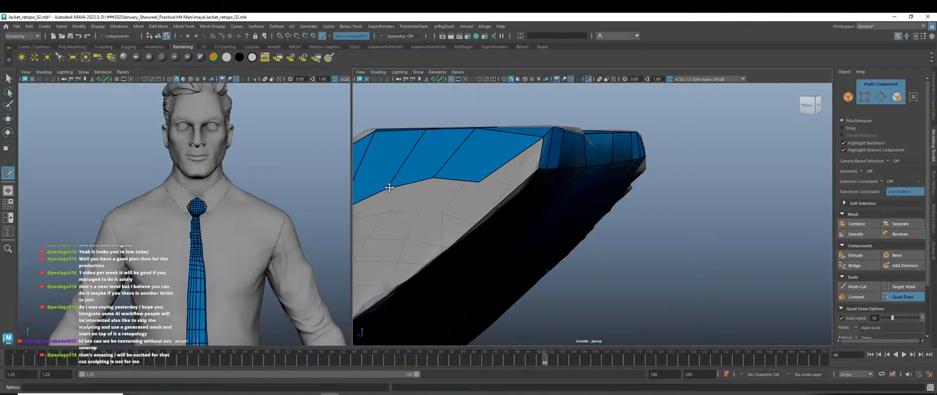
mouse_move(512, 215)
left_mouse_down("alt")
mouse_move(541, 236)
mouse_move(527, 185)
mouse_move(516, 203)
left_mouse_up("alt")
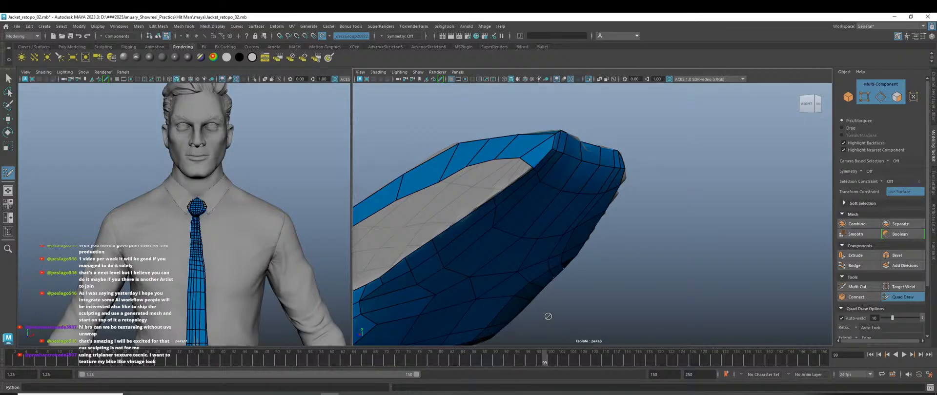
Fill a quad, undo the bad point, and slide the strip's inner border vertices upward.
left_click(489, 179, "shift")
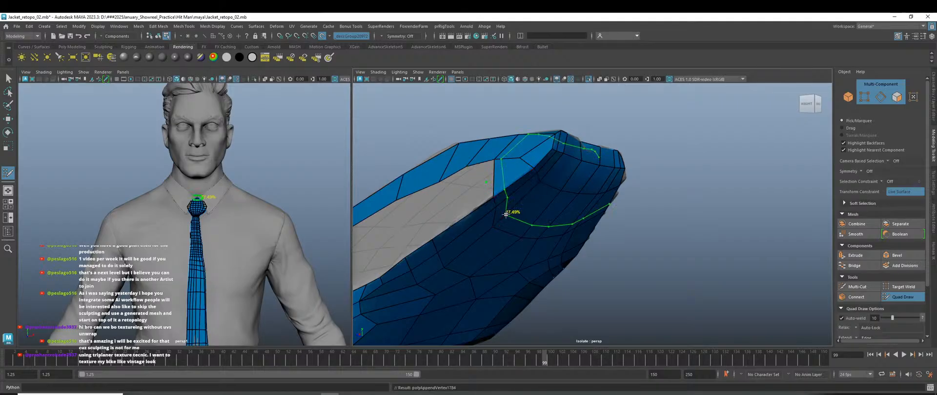
mouse_move(508, 209)
left_mouse_down("alt")
mouse_move(548, 229)
mouse_move(546, 220)
left_mouse_up("alt")
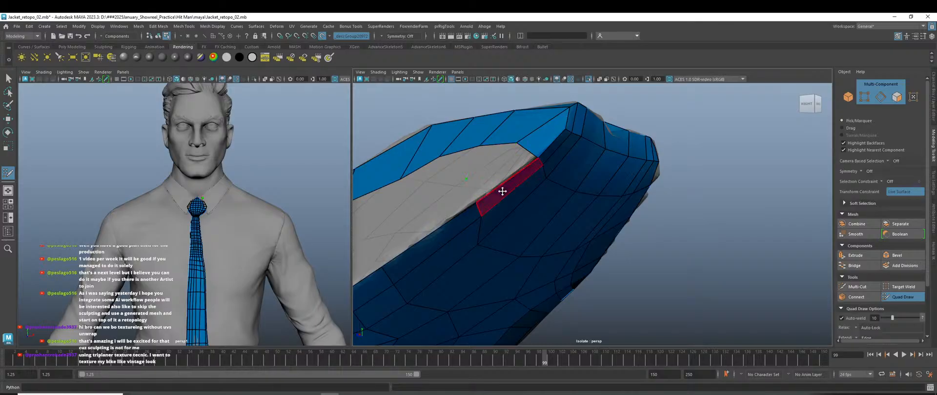
key("ctrl+z")
mouse_move(551, 216)
left_mouse_down("alt")
mouse_move(552, 269)
mouse_move(556, 217)
mouse_move(549, 212)
left_mouse_up("alt")
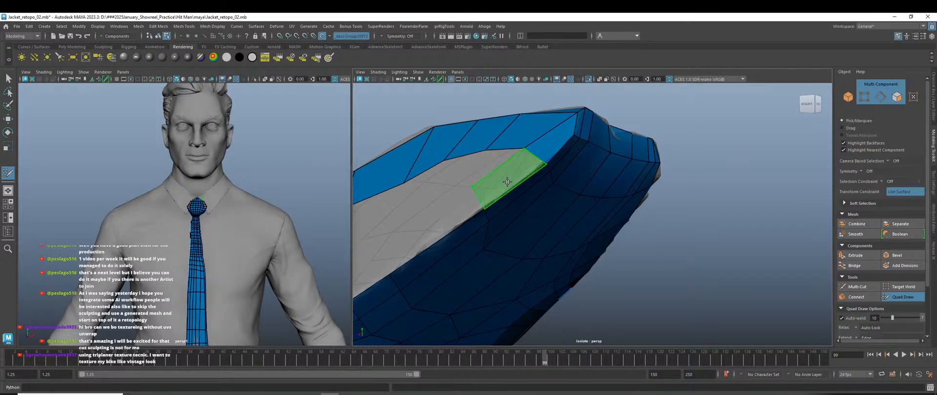
mouse_move(507, 182)
left_mouse_down("alt")
mouse_move(512, 229)
mouse_move(575, 252)
mouse_move(545, 232)
mouse_move(502, 232)
mouse_move(533, 211)
mouse_move(561, 209)
mouse_move(551, 196)
mouse_move(497, 233)
mouse_move(498, 211)
left_mouse_up("alt")
left_click_drag(439, 251, 432, 238, "shift")
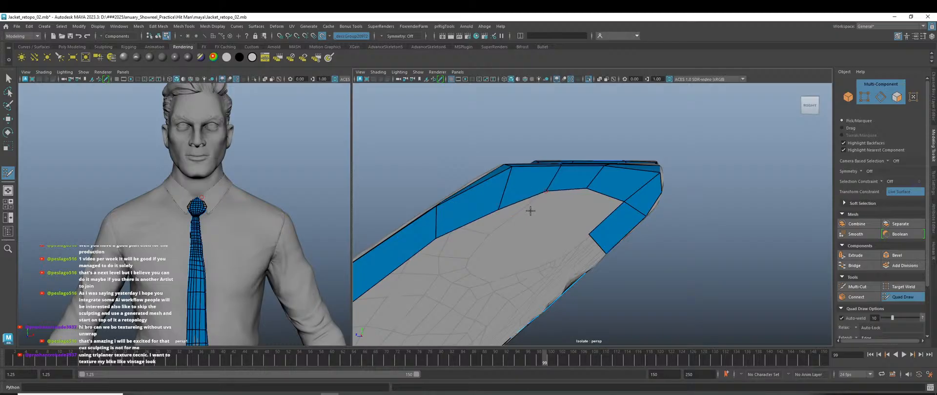
left_click_drag(498, 209, 505, 202)
Place a vertex and fill a triangle and quads along the rim, closing the gap.
left_click_drag(540, 239, 522, 249, "alt")
mouse_move(494, 223)
left_mouse_down("alt")
mouse_move(496, 253)
mouse_move(518, 268)
mouse_move(488, 212)
left_mouse_up("alt")
left_click(487, 212)
left_click(523, 199, "shift")
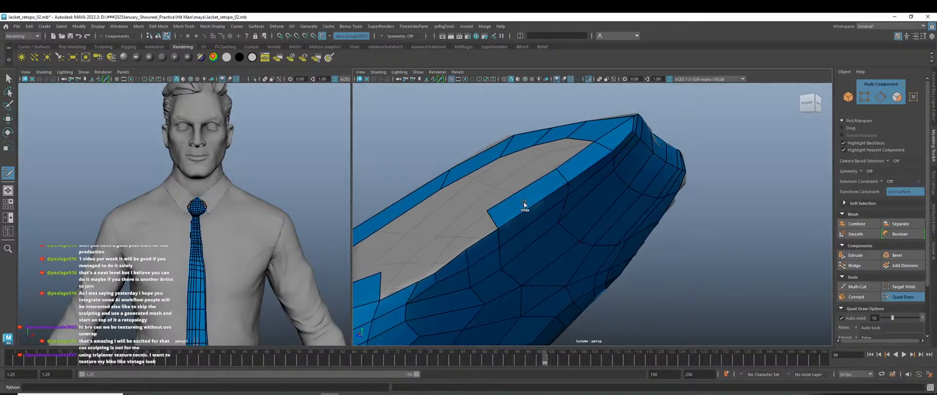
left_click_drag(462, 253, 496, 211, "alt")
left_click(512, 217, "shift")
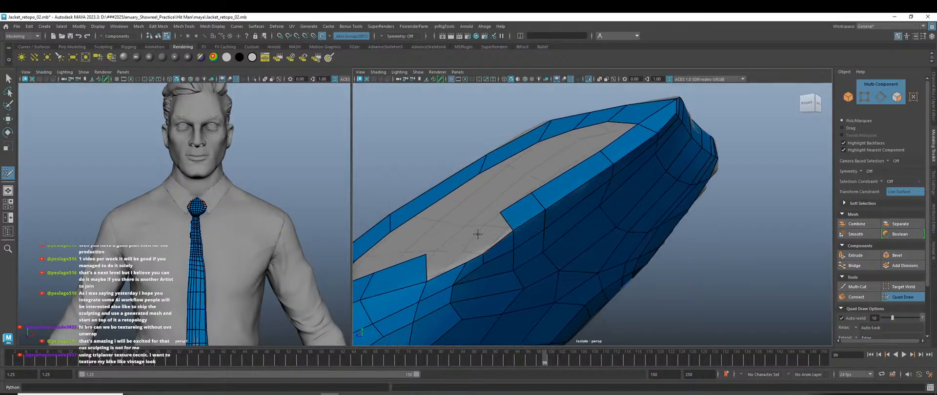
left_click(494, 233, "shift")
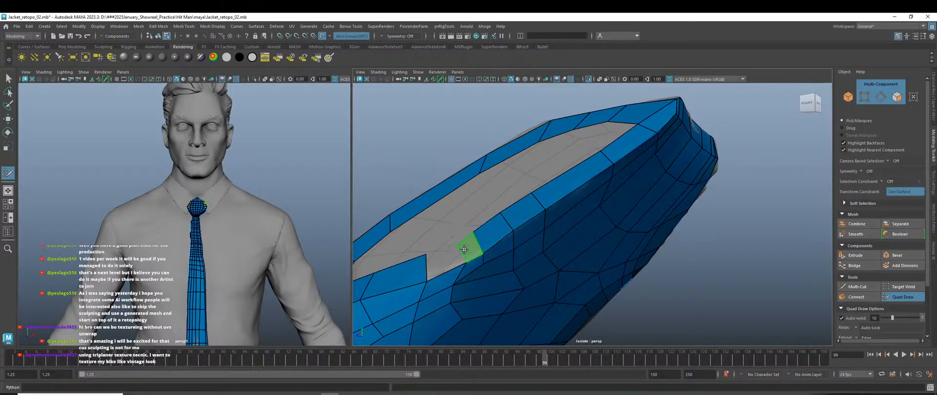
left_click(468, 245, "shift")
left_click(448, 260, "shift")
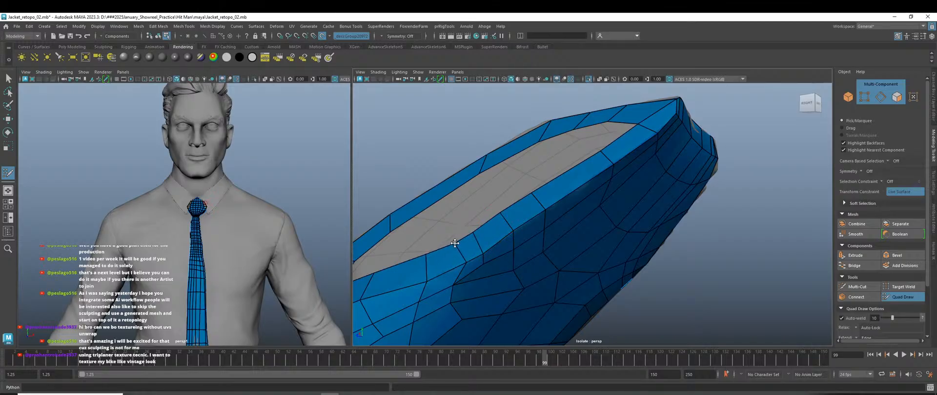
scroll(572, 255, "down", 5)
left_click_drag(573, 258, 624, 299, "alt")
scroll(622, 234, "up", 5)
Fill quads along the rim and close the grey hole in the knot.
left_click(674, 244, "shift")
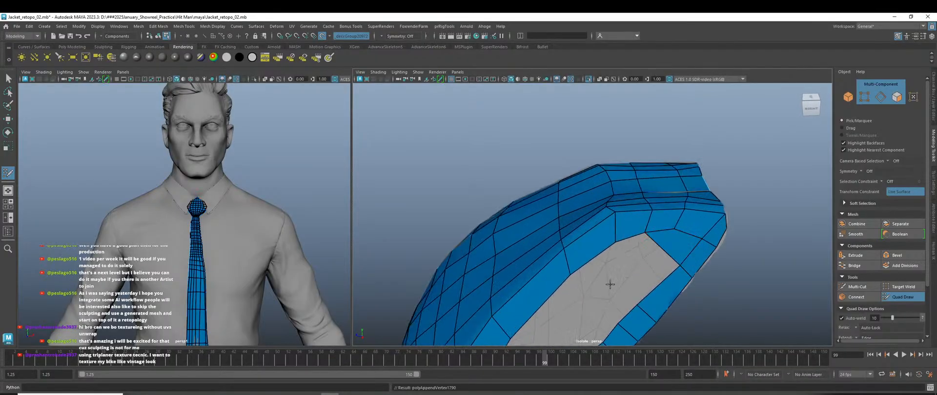
middle_click_drag(610, 284, 608, 260, "alt")
left_click(651, 233, "shift")
left_click(603, 257, "shift")
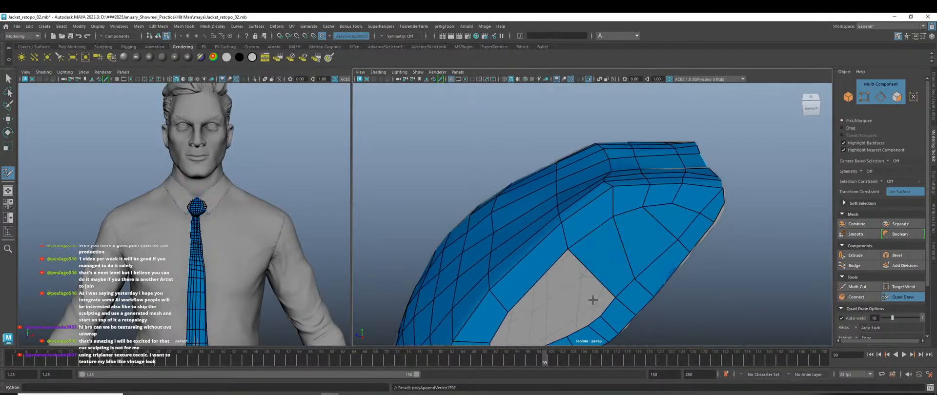
left_click_drag(593, 300, 607, 244, "alt")
left_click(603, 231, "shift")
left_click(580, 249, "shift")
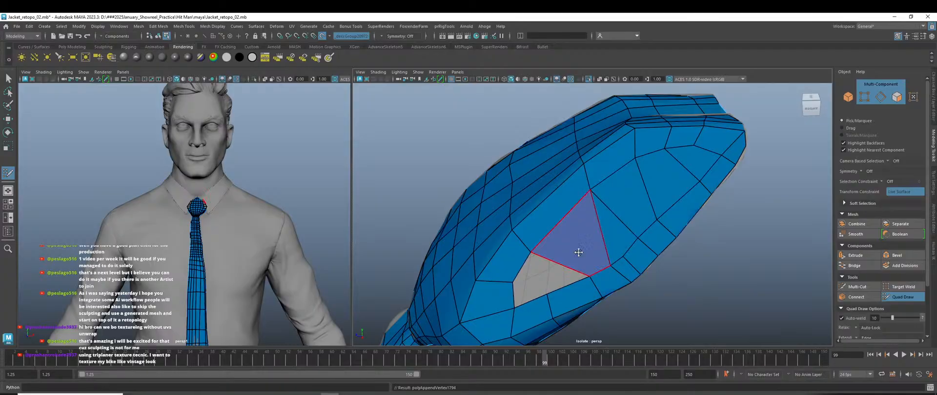
left_click(543, 274, "shift")
left_click(527, 296, "shift")
scroll(578, 298, "down", 4)
left_click_drag(578, 298, 801, 293, "alt")
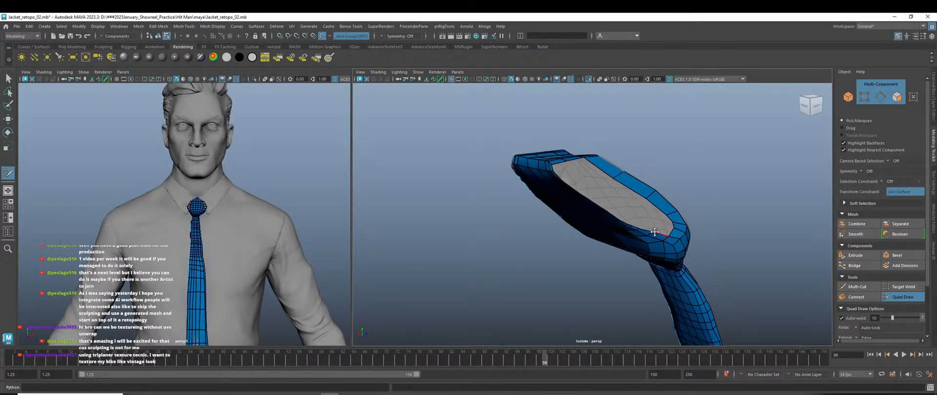
scroll(630, 247, "up", 6)
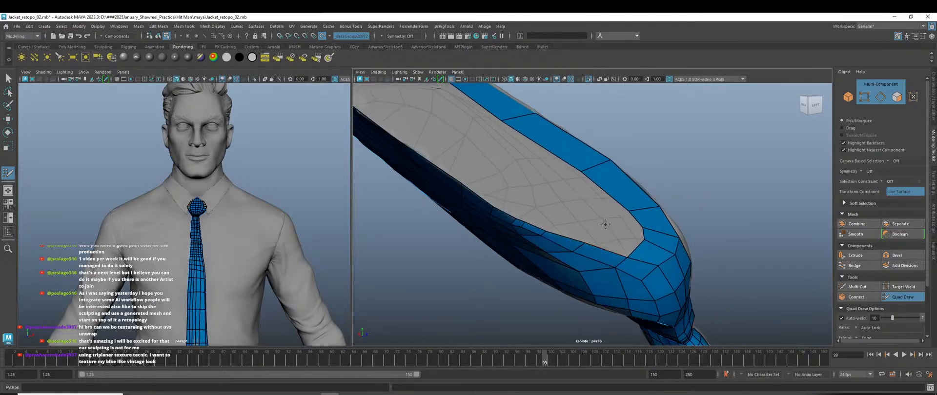
Fill the triangular gaps and remaining faces across the grey centre strip, ending at the left.
left_click(620, 235, "shift")
left_click(613, 213, "shift")
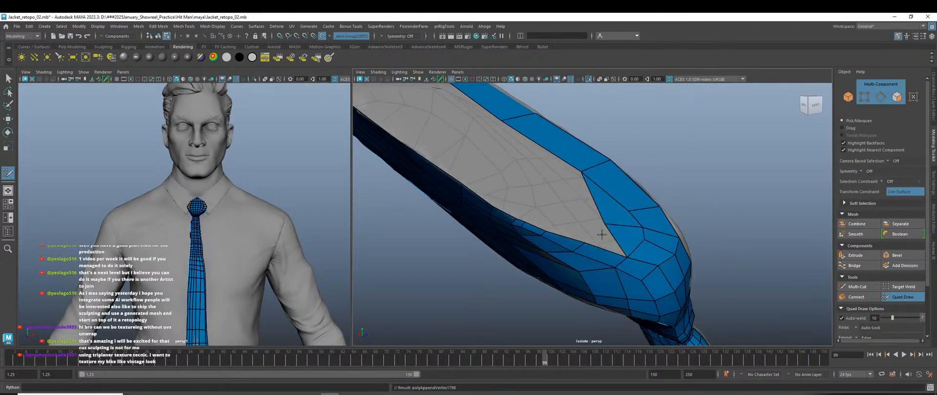
left_click(574, 198, "shift")
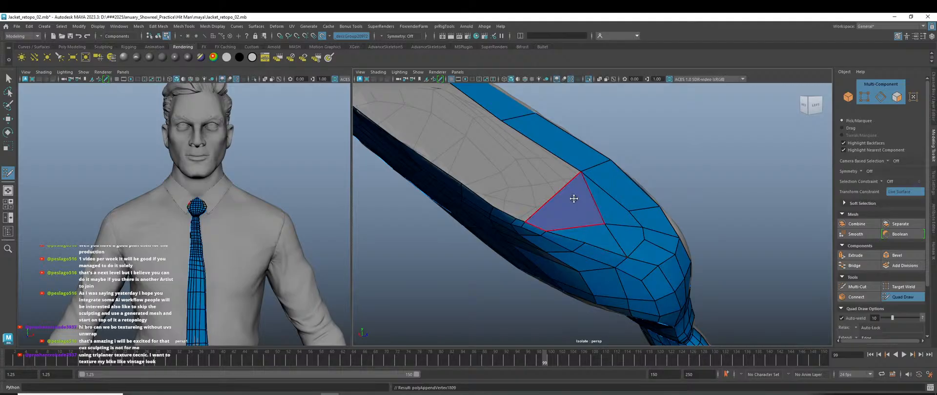
left_click(531, 173, "shift")
scroll(546, 194, "down", 4)
left_click_drag(517, 215, 566, 217, "alt")
scroll(552, 181, "up", 3)
left_click(545, 164, "shift")
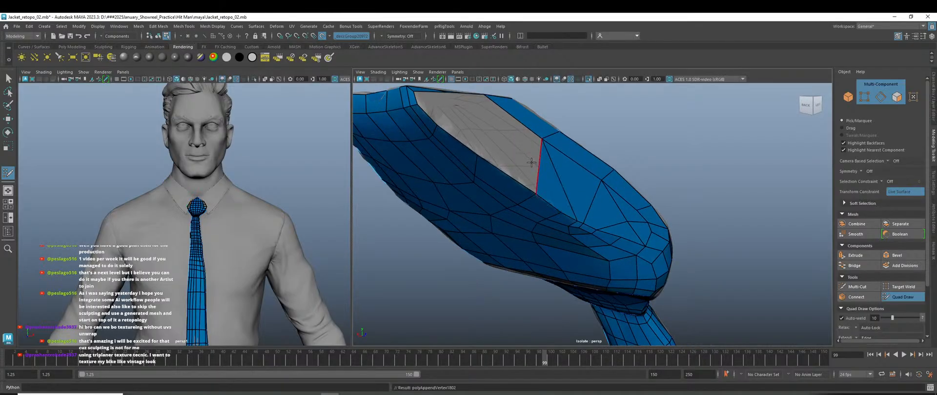
left_click(515, 152, "shift")
left_click(467, 121, "shift")
middle_click_drag(537, 203, 562, 283, "alt")
scroll(521, 229, "up", 3)
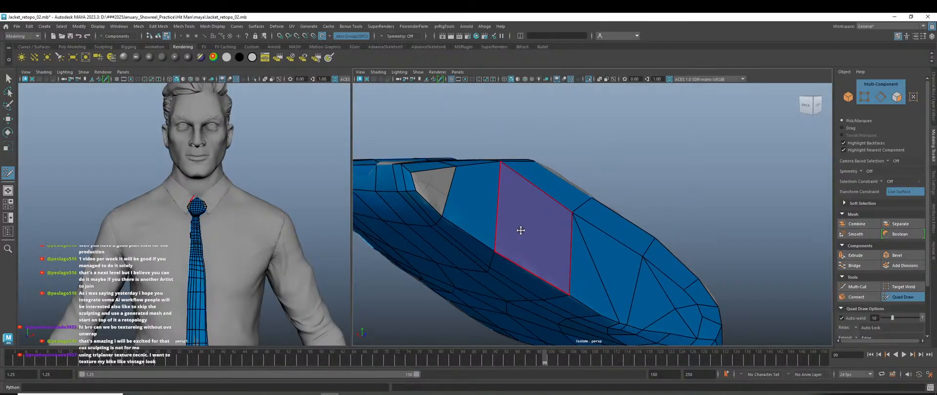
left_click(382, 176, "shift")
scroll(458, 228, "down", 3)
mouse_move(622, 283)
left_mouse_down("alt")
mouse_move(640, 286)
mouse_move(548, 295)
mouse_move(537, 273)
left_mouse_up("alt")
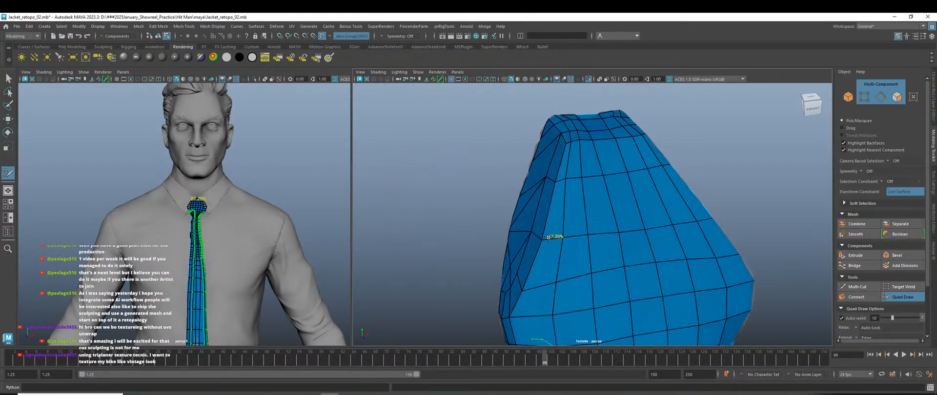
scroll(585, 292, "down", 5)
Toggle the smooth preview, switch to the Move tool in Object Mode, and disable Make Live.
left_click_drag(588, 295, 606, 303, "alt")
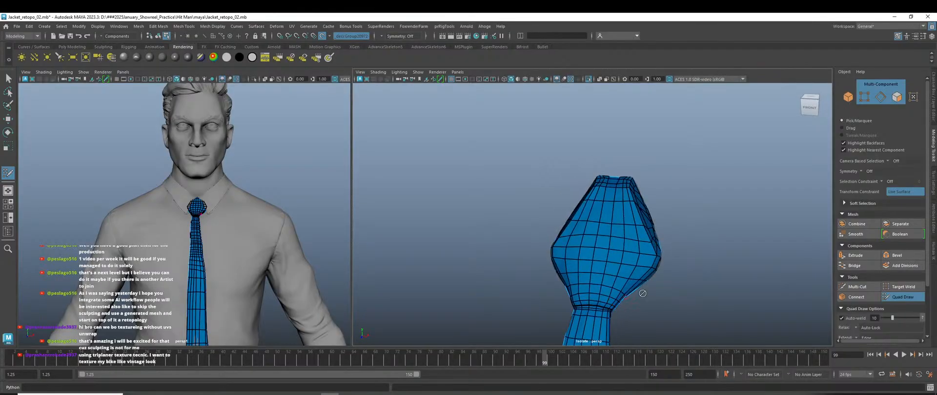
key("3")
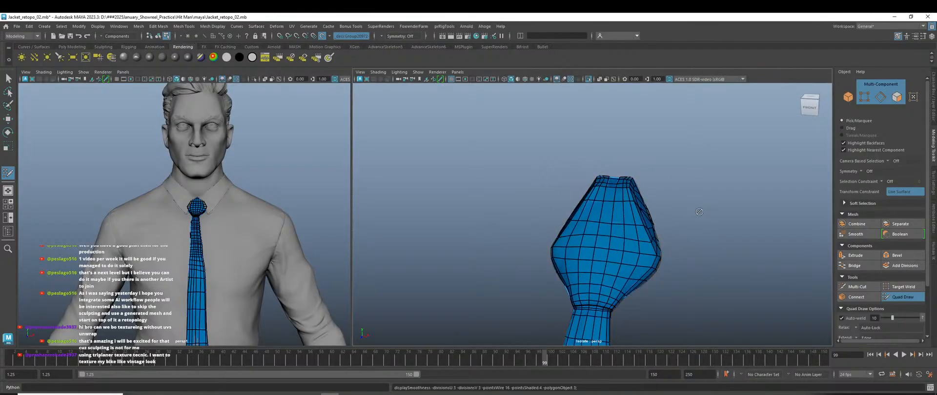
key("w")
right_click_drag(697, 186, 731, 173)
left_click(707, 186)
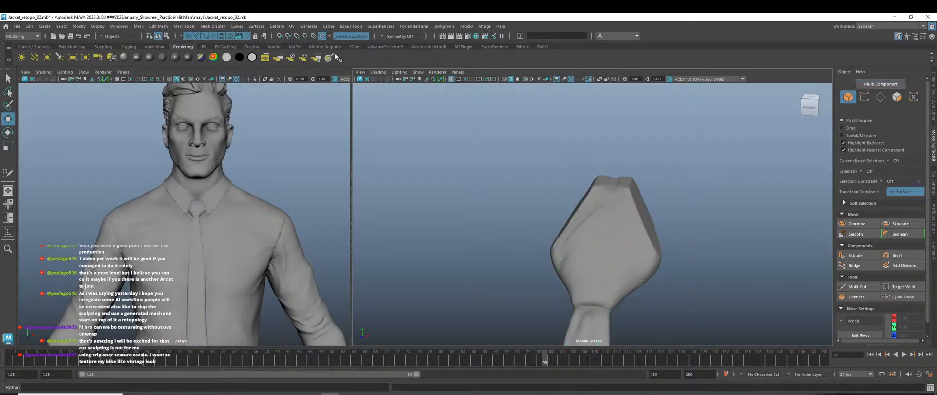
left_click(336, 56)
left_click(606, 251)
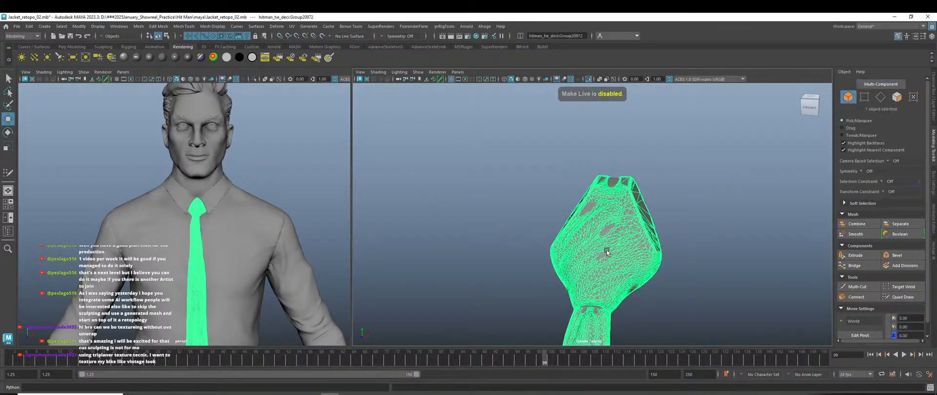
left_click(715, 273)
Turn on wireframe-on-shaded and inspect the shirt and tie meshes from several angles.
scroll(704, 286, "down", 2)
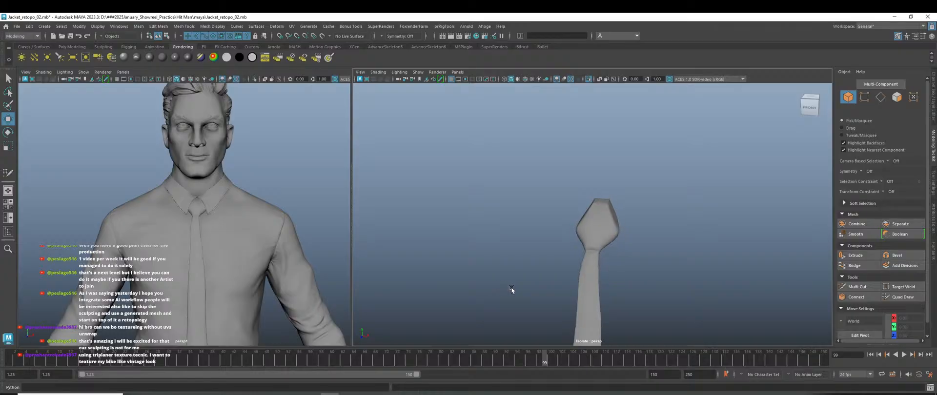
key("alt+5")
right_click_drag(606, 282, 670, 276, "alt")
mouse_move(670, 276)
left_mouse_down("alt")
mouse_move(677, 274)
mouse_move(654, 276)
left_mouse_up("alt")
middle_click_drag(228, 294, 227, 228, "alt")
scroll(230, 239, "down", 3)
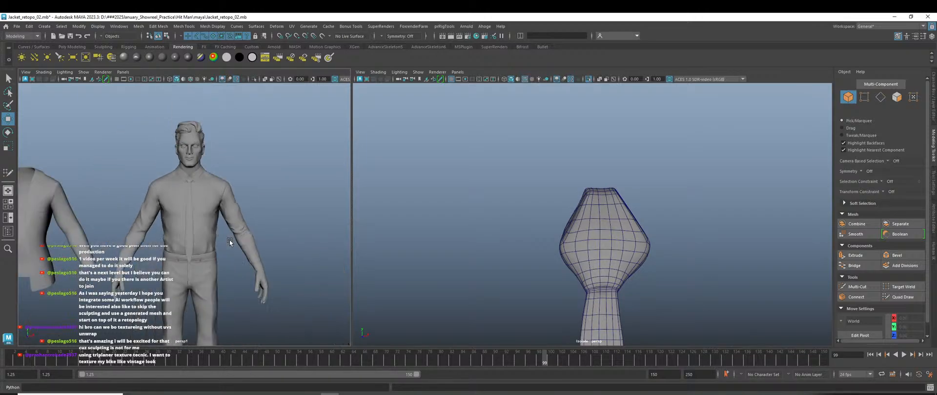
scroll(200, 183, "up", 5)
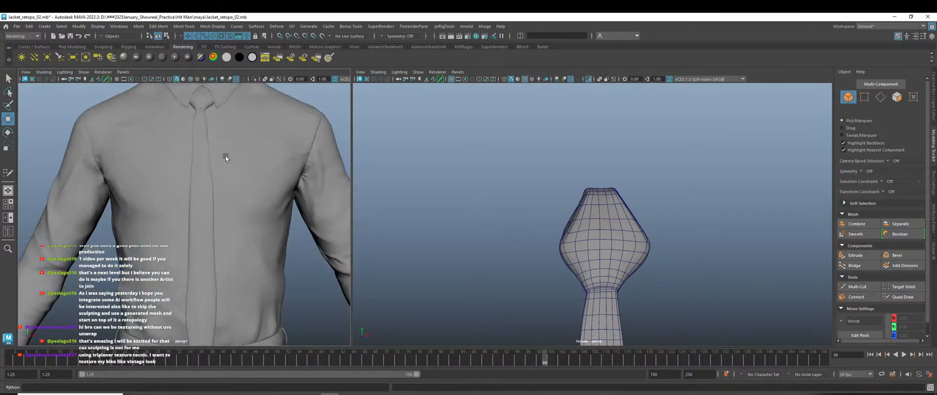
scroll(225, 195, "down", 5)
scroll(229, 202, "up", 2)
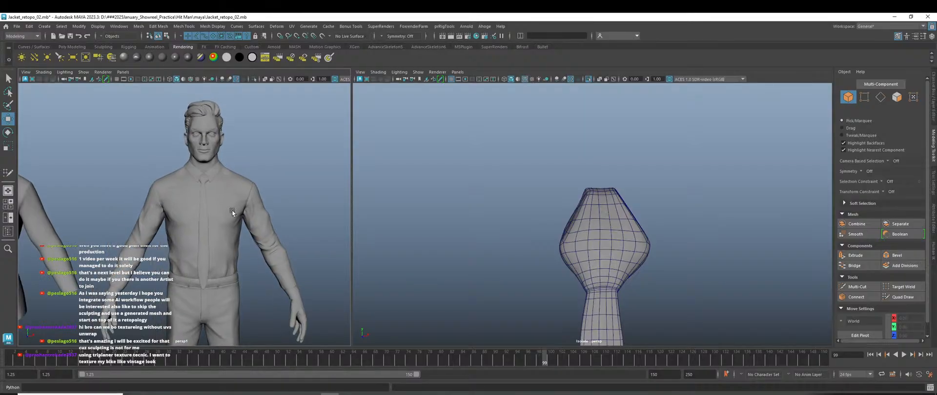
left_click(232, 210)
scroll(232, 209, "up", 4)
scroll(200, 225, "up", 3)
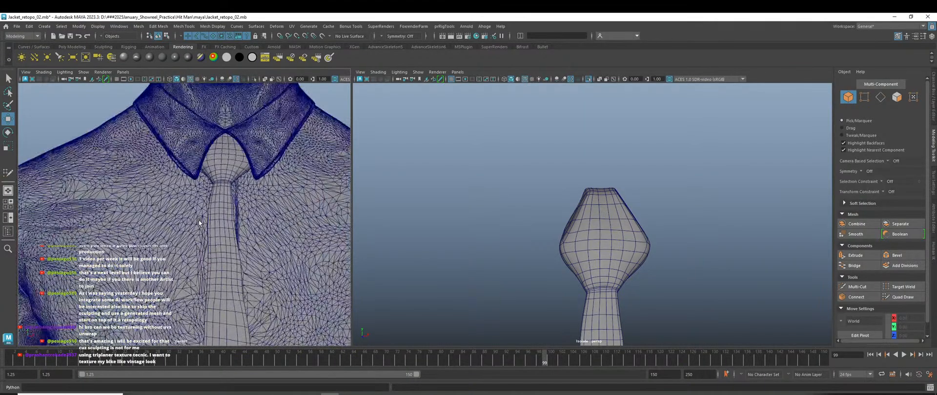
scroll(198, 221, "down", 3)
middle_click_drag(210, 270, 211, 179, "alt")
scroll(211, 178, "down", 4)
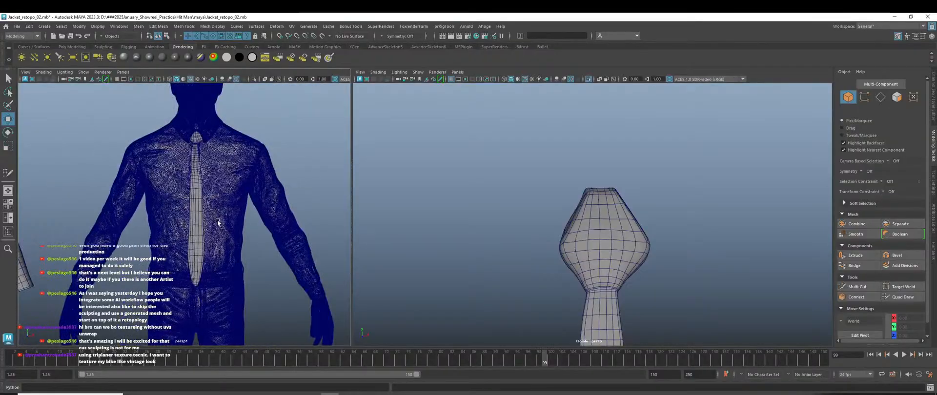
left_click(271, 136)
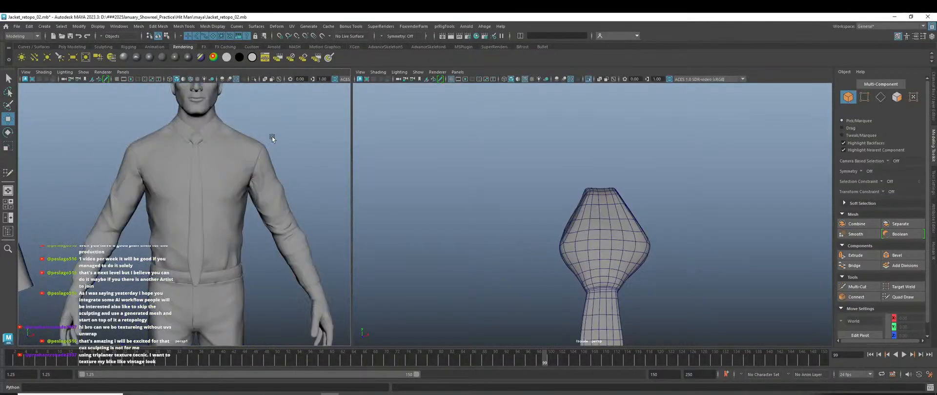
scroll(318, 257, "down", 4)
scroll(510, 262, "down", 3)
left_click_drag(511, 262, 634, 239, "alt")
scroll(633, 238, "up", 3)
left_click_drag(682, 256, 649, 251, "alt")
Exit Isolate Select with Ctrl+1 to show the full character and clear the selection.
key("ctrl+1")
scroll(602, 259, "down", 3)
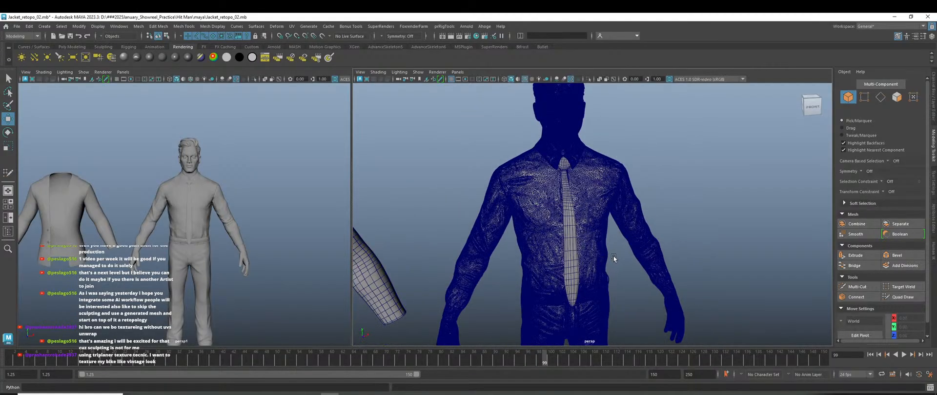
left_click(690, 210)
scroll(669, 239, "down", 2)
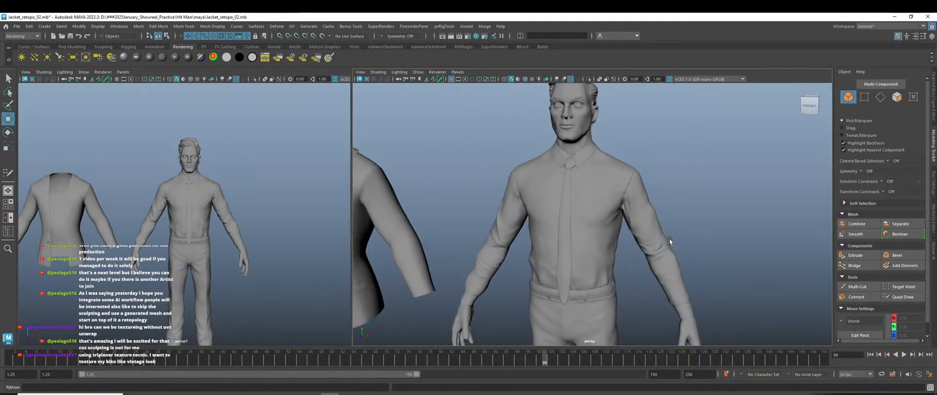
scroll(606, 252, "down", 3)
scroll(579, 243, "up", 3)
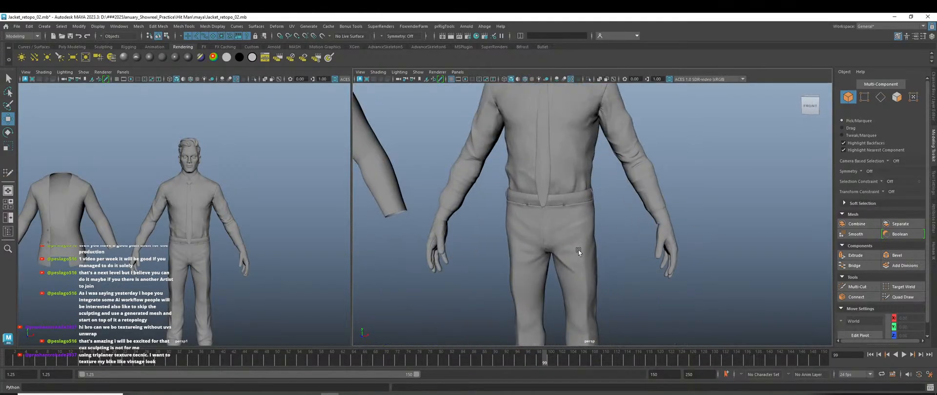
scroll(575, 251, "down", 1)
scroll(546, 198, "up", 3)
scroll(541, 204, "down", 1)
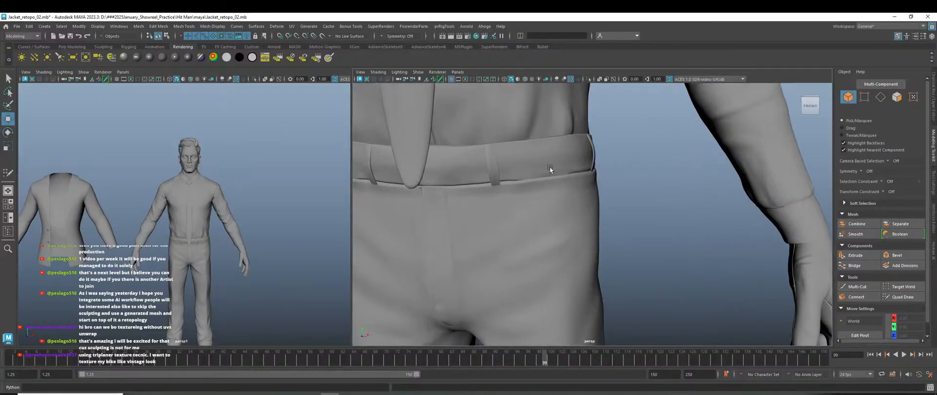
scroll(549, 215, "down", 3)
left_click_drag(555, 226, 549, 227, "alt")
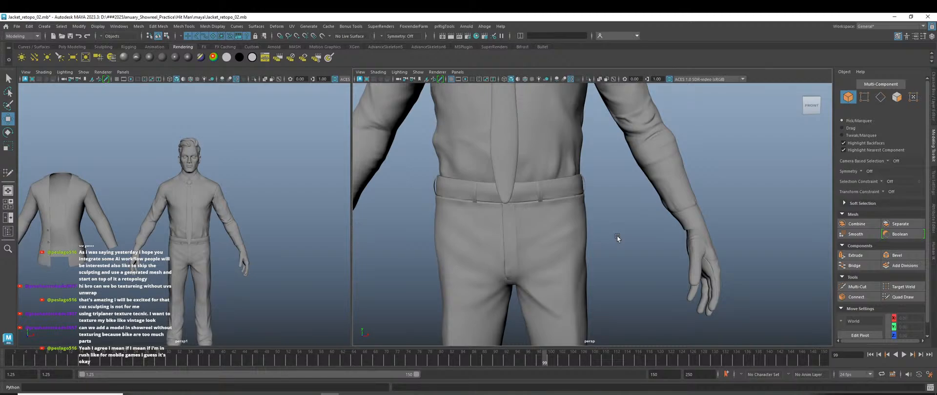
Zoom and pan toward the jacket, then select and deselect the tie mesh.
scroll(634, 233, "down", 8)
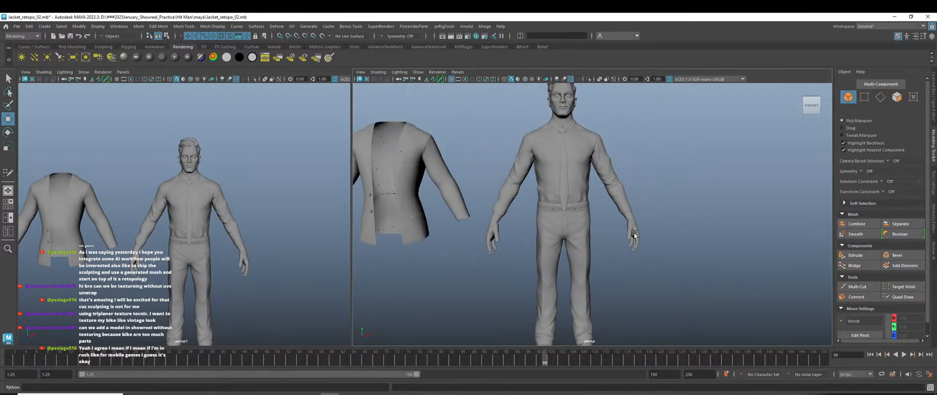
scroll(418, 199, "up", 3)
middle_click_drag(418, 199, 520, 233, "alt")
scroll(460, 195, "up", 3)
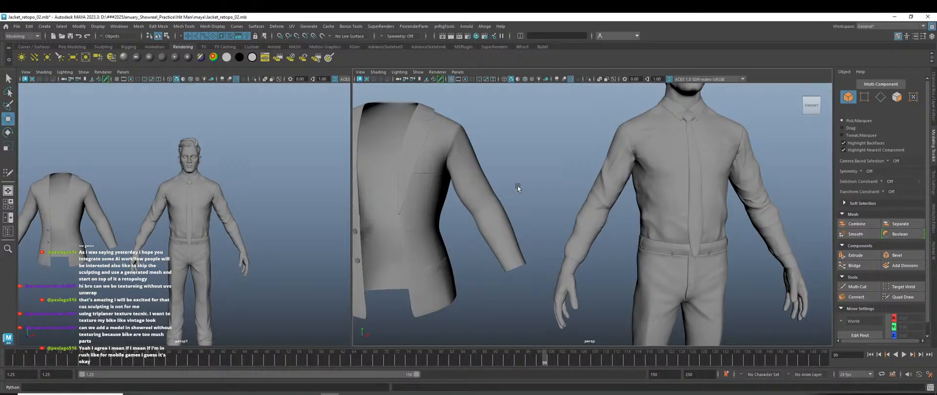
scroll(611, 203, "down", 5)
scroll(643, 204, "up", 3)
scroll(553, 213, "up", 8)
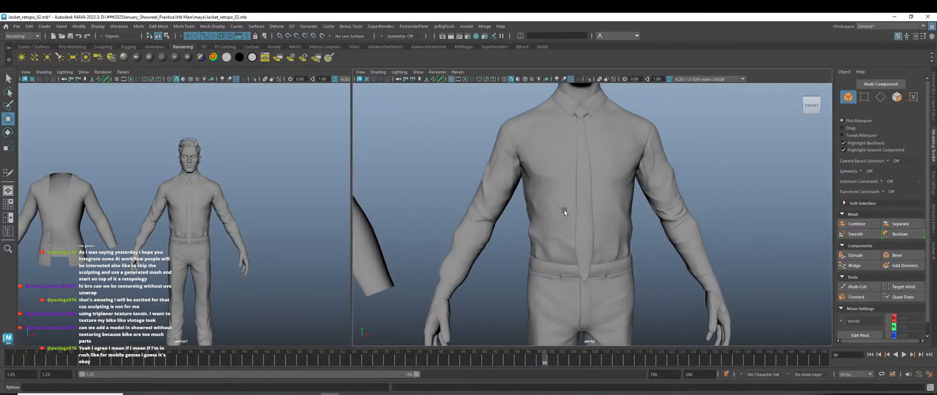
scroll(537, 230, "down", 2)
scroll(507, 239, "up", 2)
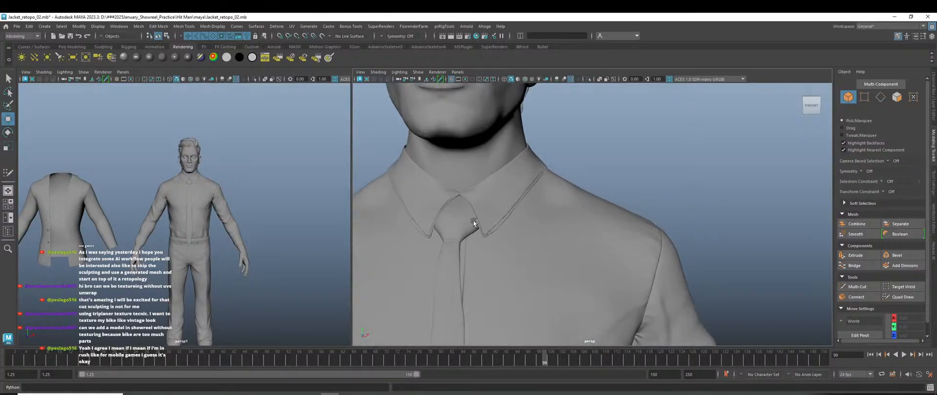
left_click(466, 222)
left_click(678, 155)
Pan right along the collar, selecting and then deselecting the shirt collar.
scroll(493, 209, "up", 5)
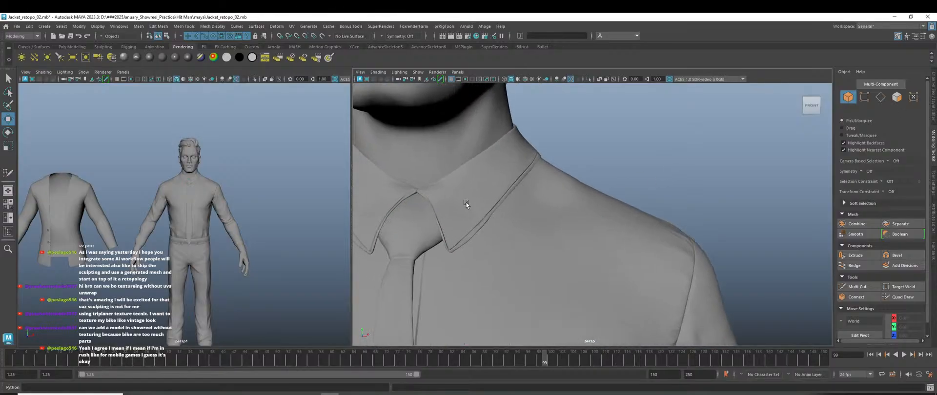
middle_click_drag(504, 212, 587, 213, "alt")
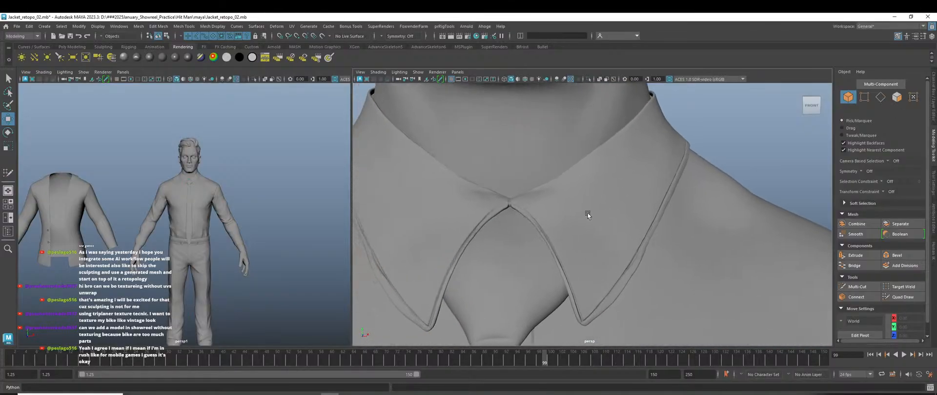
left_click(586, 203)
scroll(586, 204, "down", 4)
left_click(721, 171)
scroll(701, 196, "down", 5)
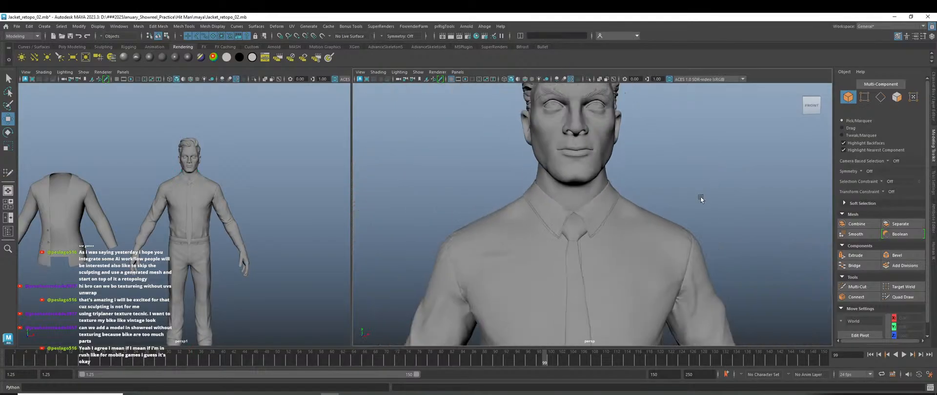
Orbit to a side view, bring the view from the legs up to collar and chin, then select the collar.
left_click_drag(662, 207, 690, 231, "alt")
middle_click_drag(614, 274, 629, 140, "alt")
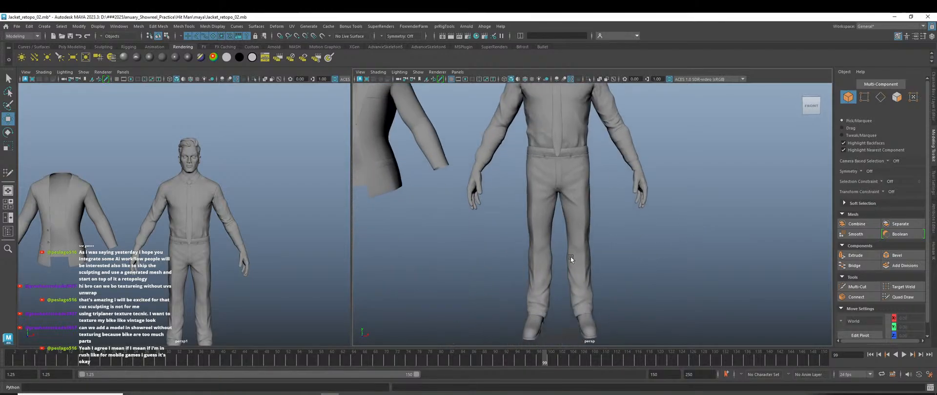
mouse_move(569, 257)
middle_mouse_down("alt")
mouse_move(567, 182)
mouse_move(580, 250)
middle_mouse_up("alt")
scroll(551, 220, "up", 3)
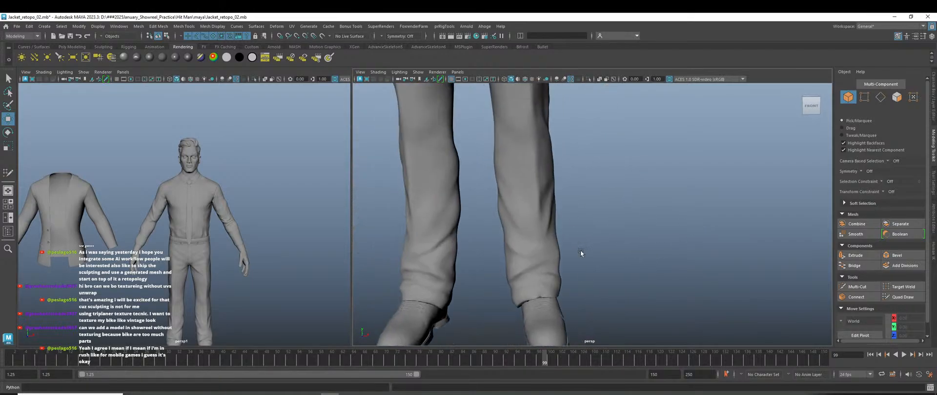
scroll(580, 250, "down", 4)
middle_click_drag(571, 120, 604, 228, "alt")
scroll(604, 229, "up", 2)
middle_click_drag(596, 127, 609, 226, "alt")
scroll(585, 172, "up", 2)
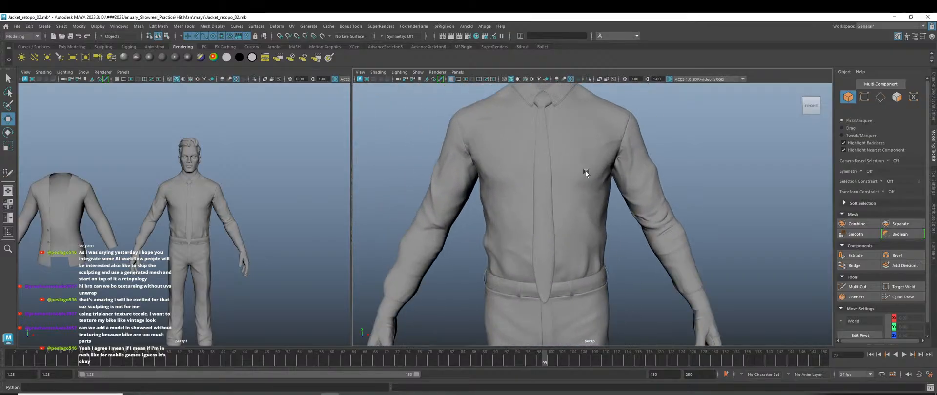
middle_click_drag(583, 117, 586, 249, "alt")
scroll(583, 231, "up", 4)
left_click(586, 224)
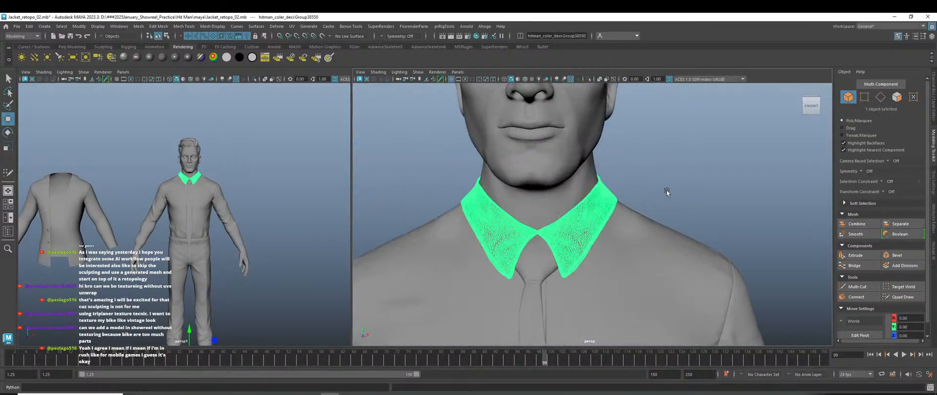
Isolate the selected shirt collar with Ctrl+1, then clear the selection.
left_click(667, 191)
scroll(599, 245, "up", 5)
left_click(571, 240)
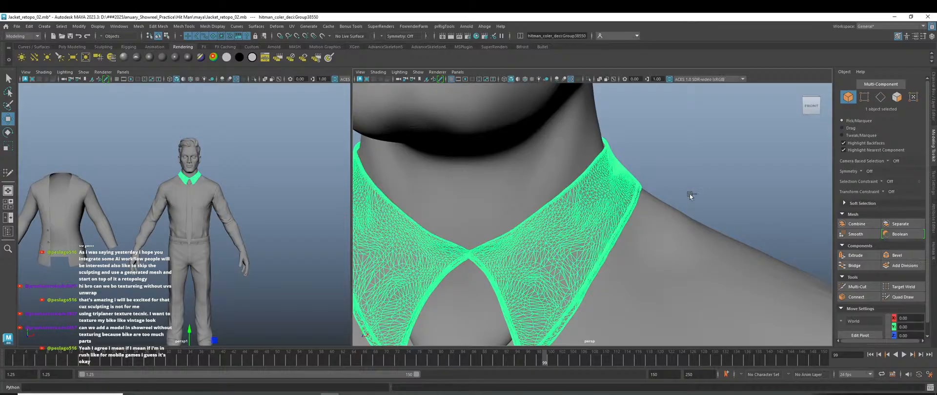
key("ctrl+1")
left_click(644, 271)
Zoom and orbit around the isolated collar to inspect its shape.
scroll(634, 269, "down", 3)
scroll(600, 261, "up", 4)
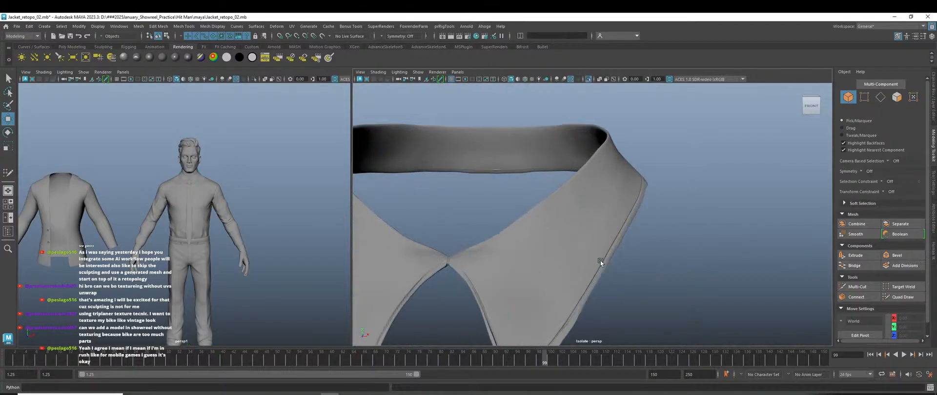
scroll(637, 239, "down", 3)
scroll(630, 234, "up", 4)
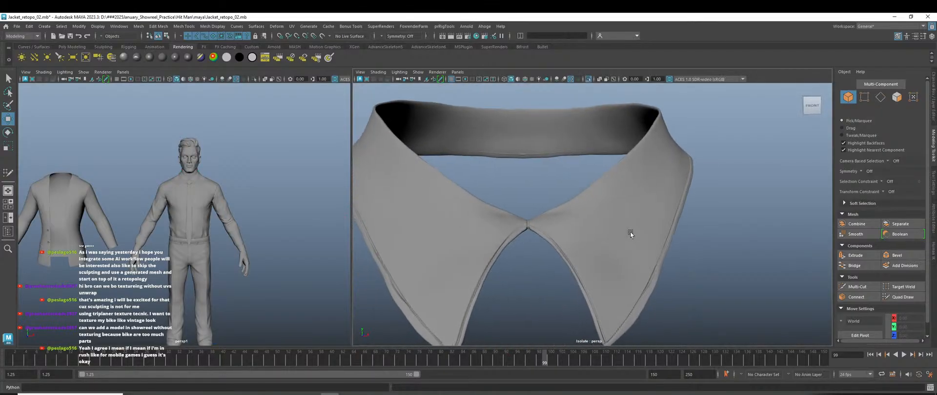
left_click_drag(649, 233, 647, 233, "alt")
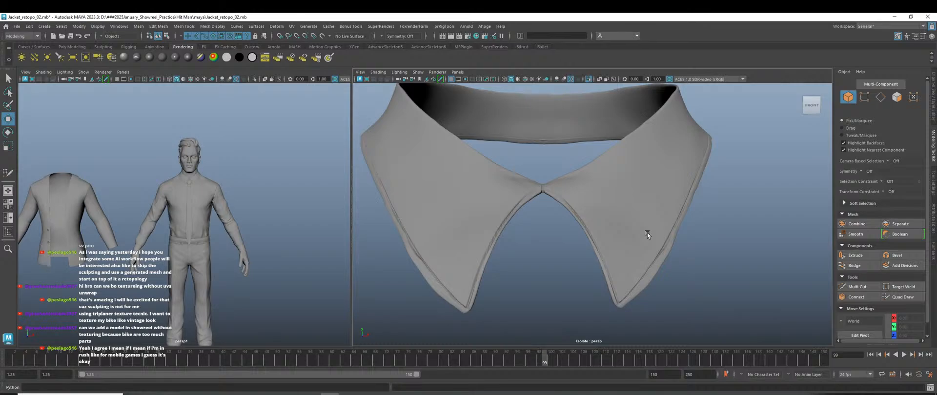
scroll(571, 274, "down", 3)
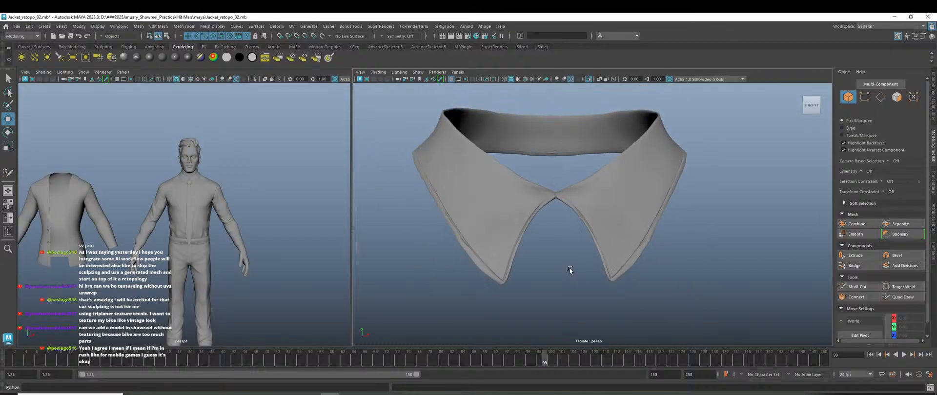
left_click_drag(571, 271, 581, 268, "alt")
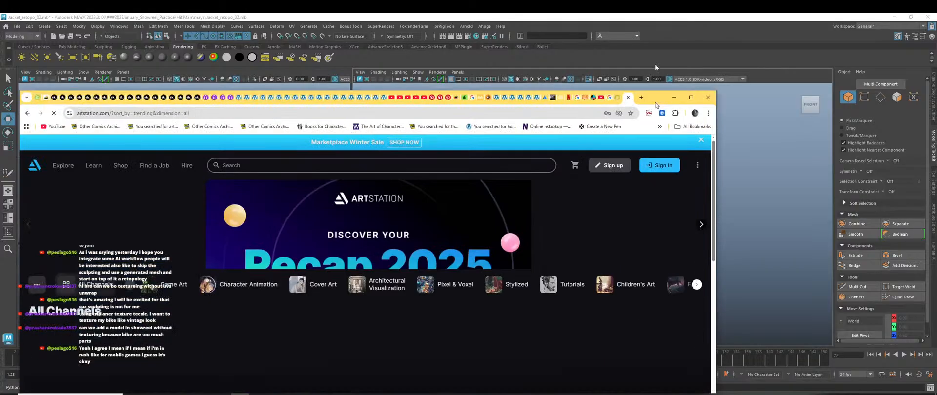
Bring the ArtStation browser window forward and search for the artist by name.
left_click_drag(654, 64, 683, 14)
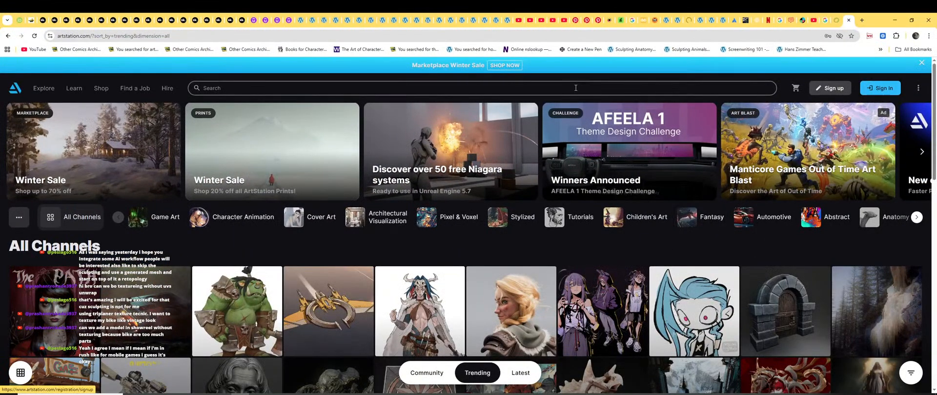
left_click(457, 88)
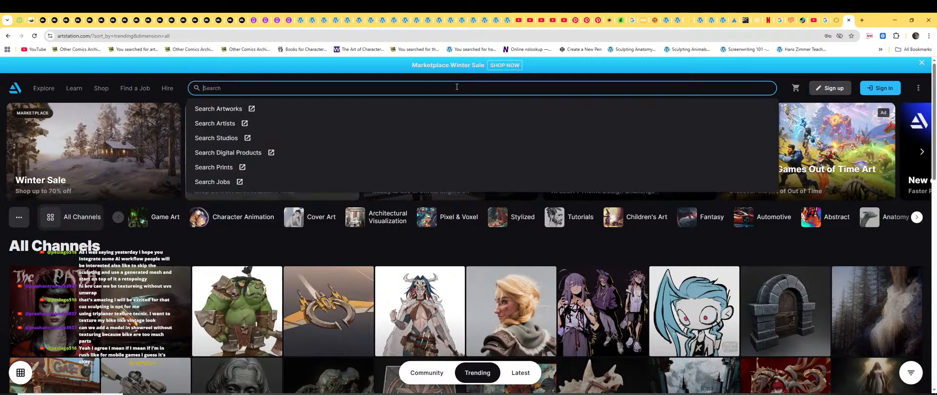
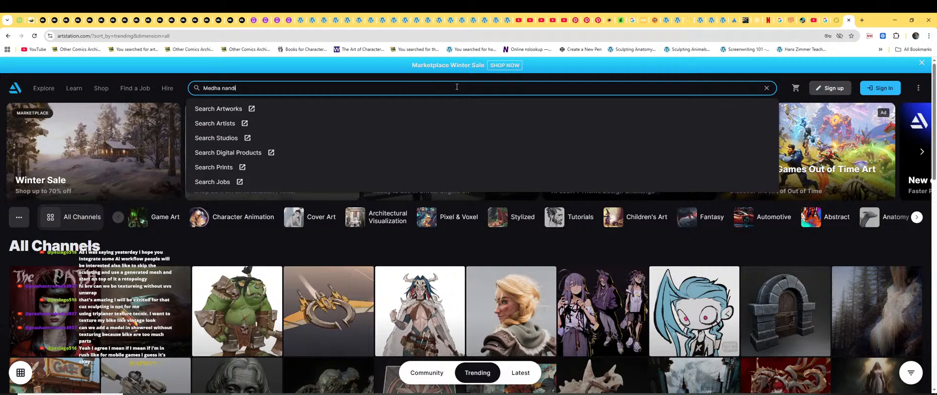
key("Return")
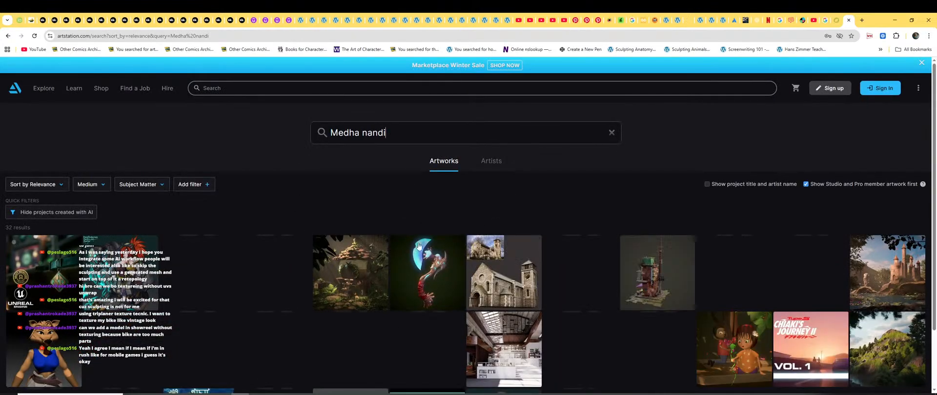
Preview the first two artworks in the results, then open the Carriage project.
scroll(128, 270, "down", 1)
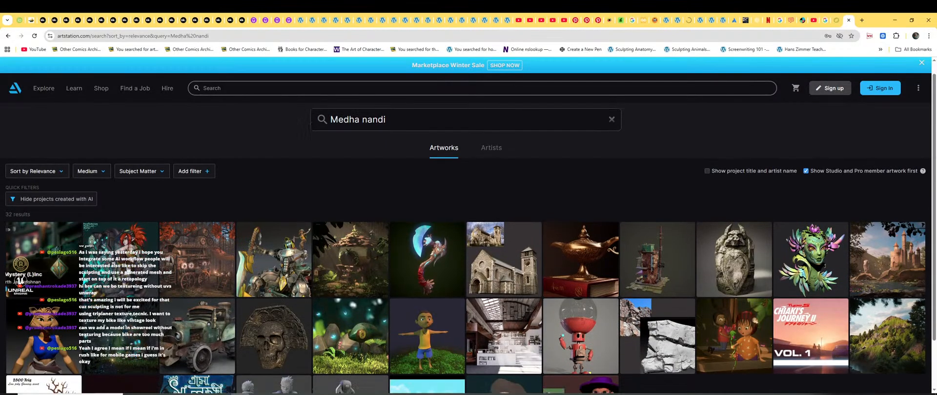
scroll(128, 270, "down", 1)
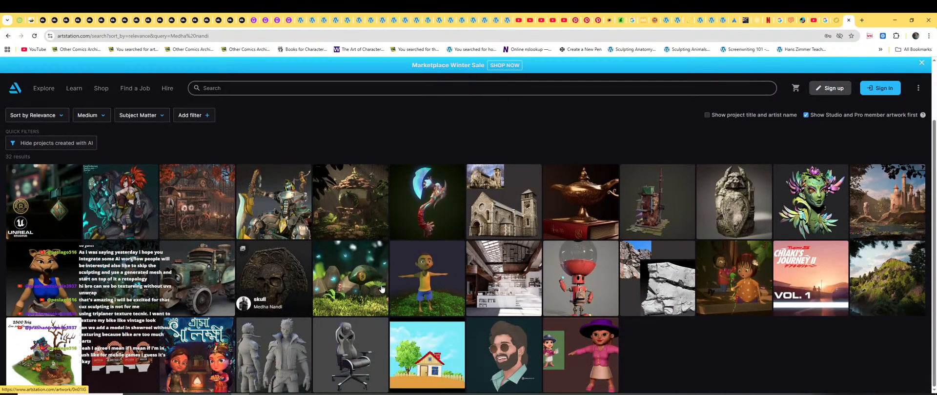
left_click(79, 198)
key("Escape")
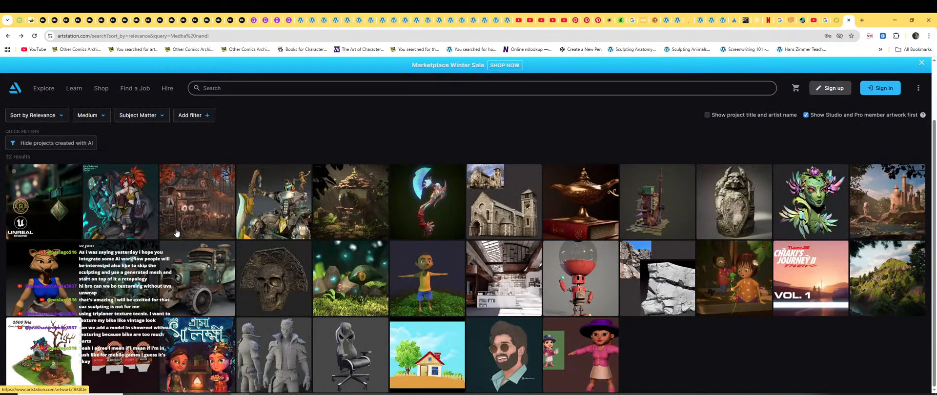
left_click(121, 196)
key("Escape")
left_click(229, 200)
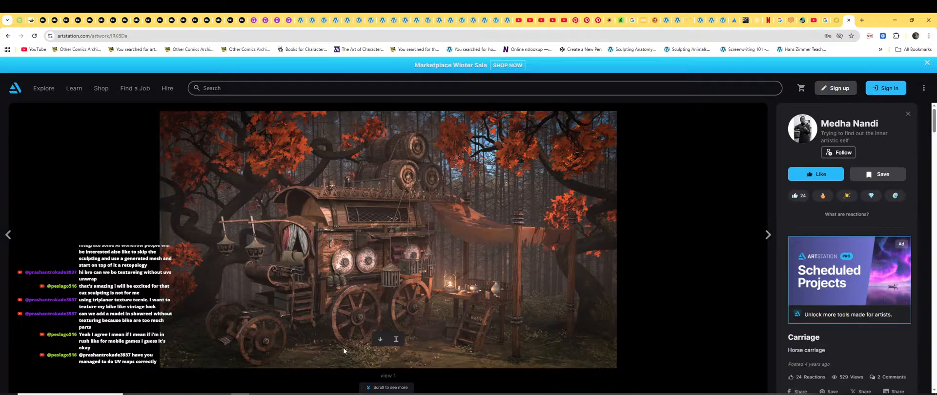
Go to the Carriage artist's profile and expand the profile details.
left_click(788, 136)
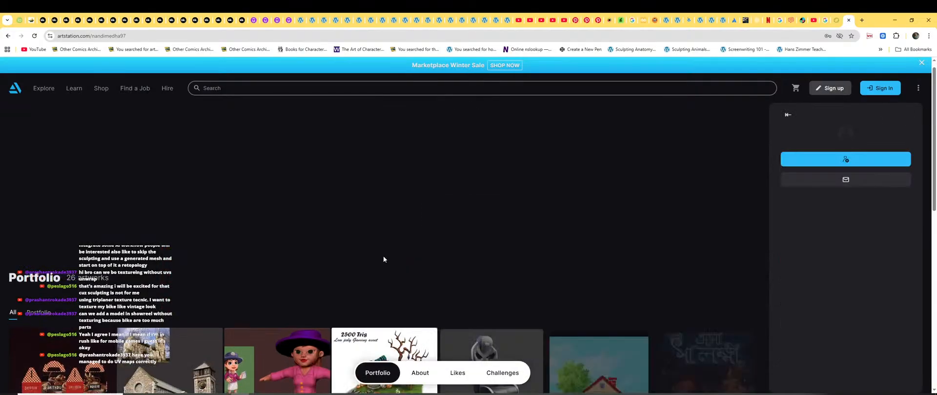
scroll(384, 260, "down", 6)
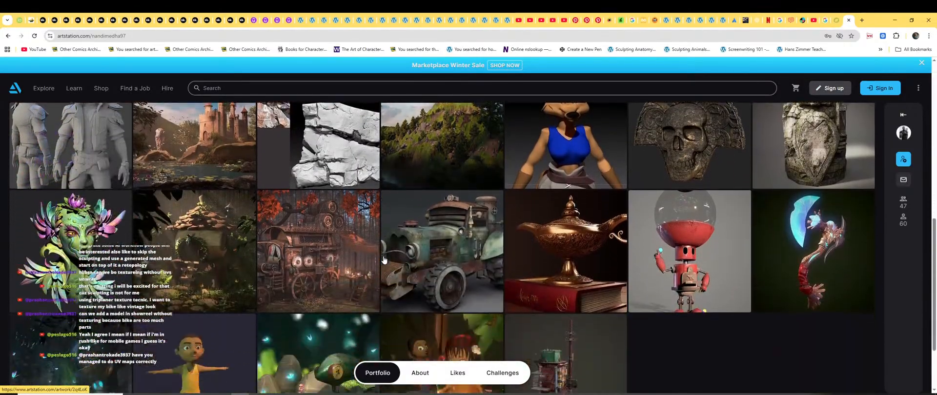
scroll(361, 261, "up", 7)
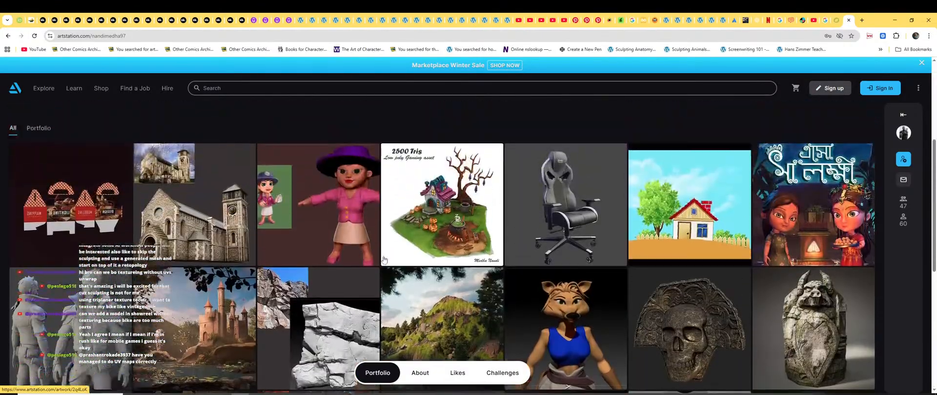
scroll(439, 291, "down", 2)
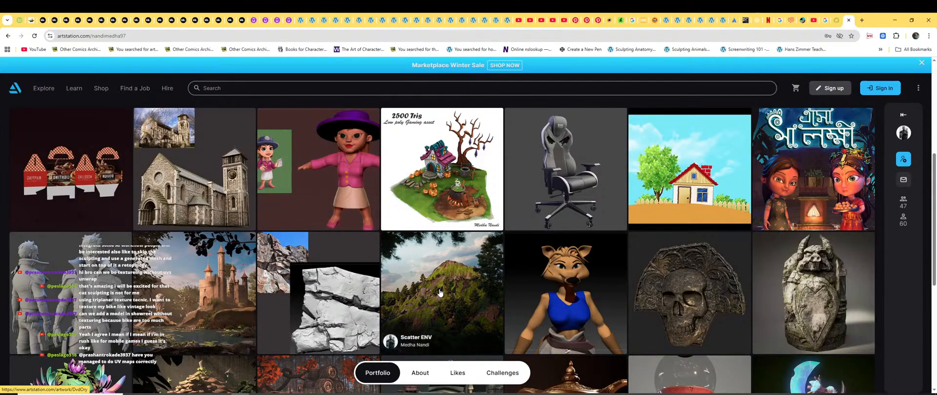
scroll(439, 291, "down", 3)
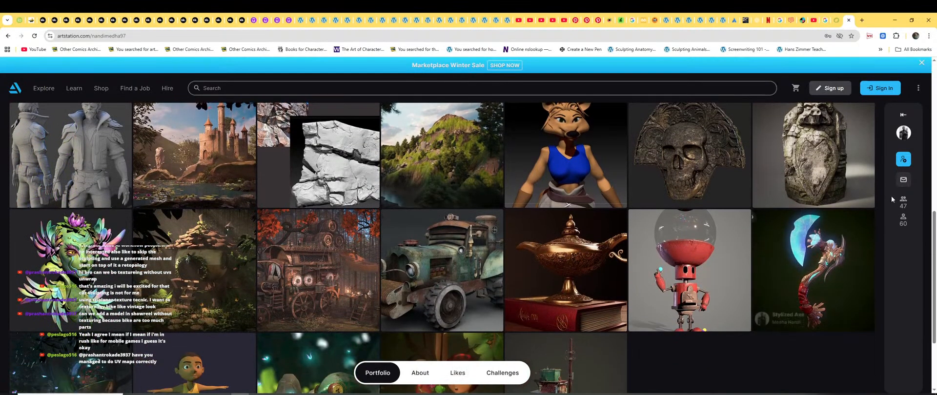
left_click(903, 114)
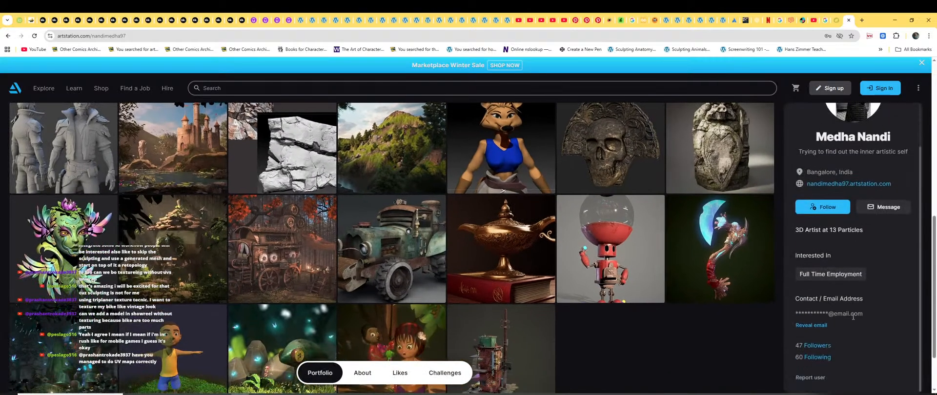
Open the artist's followers list and scroll down through all of it.
left_click(824, 346)
scroll(444, 228, "down", 4)
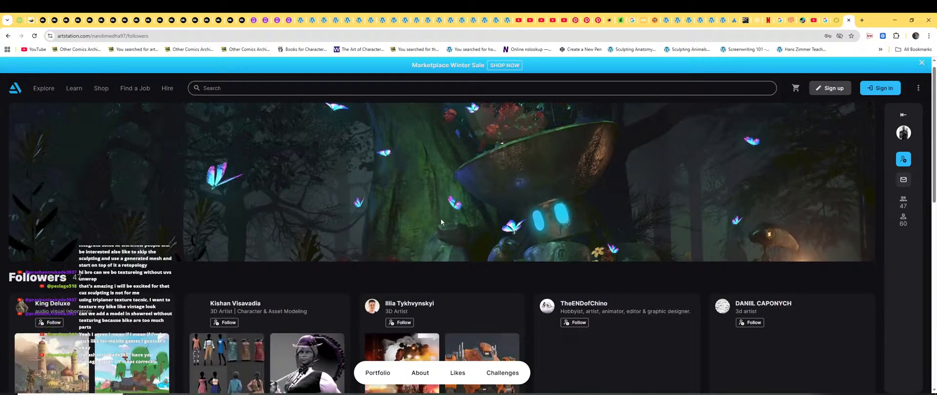
scroll(440, 217, "down", 4)
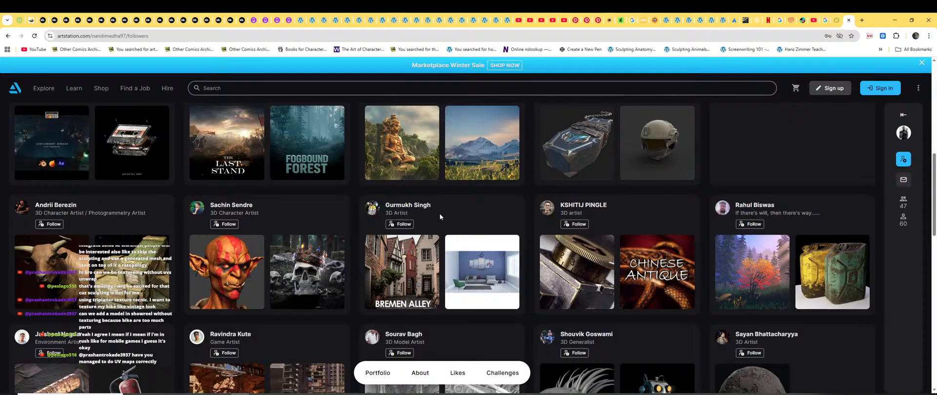
scroll(439, 213, "down", 2)
scroll(392, 248, "down", 2)
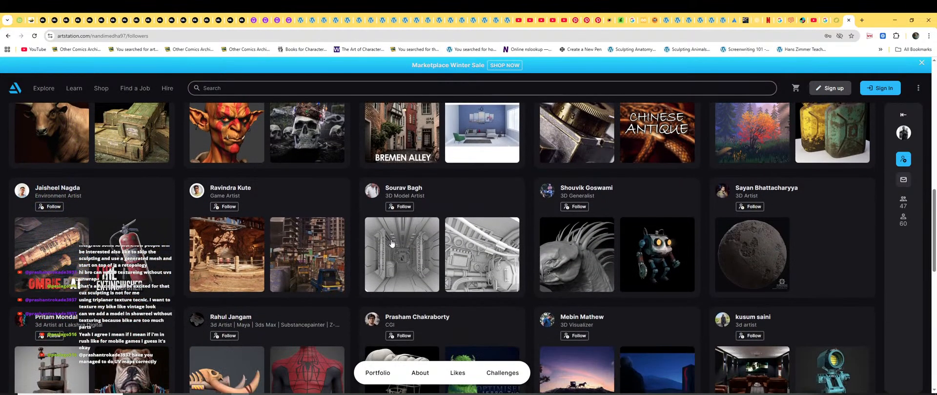
scroll(392, 244, "down", 2)
scroll(392, 244, "down", 1)
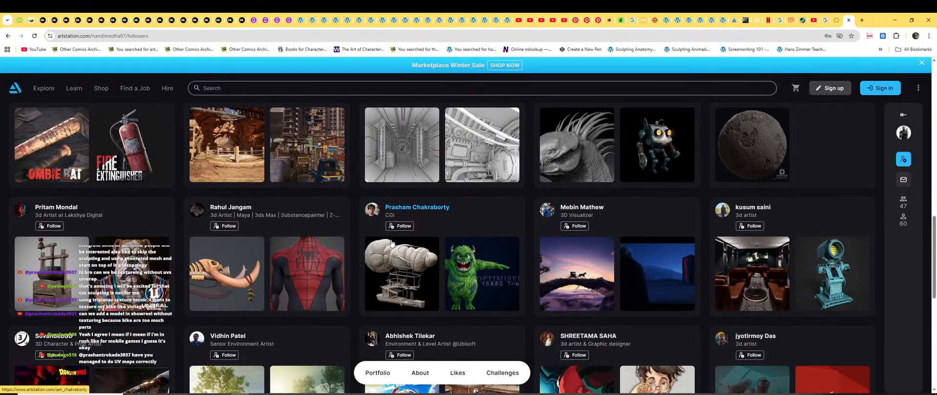
scroll(392, 242, "down", 2)
scroll(392, 242, "down", 3)
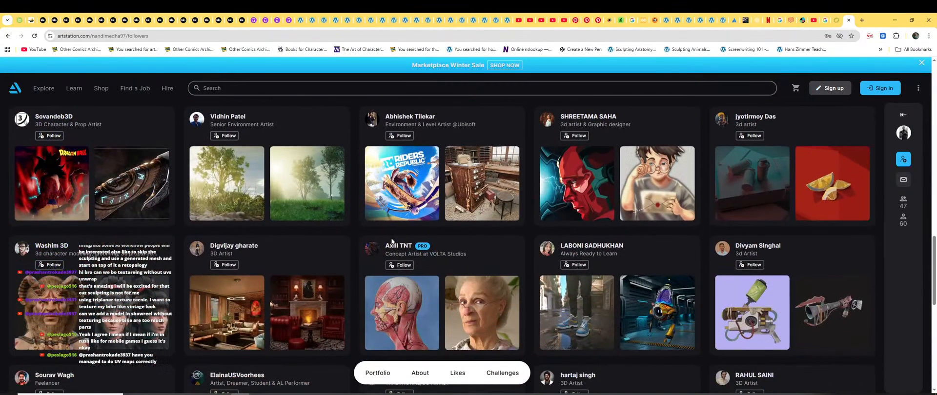
scroll(392, 241, "down", 3)
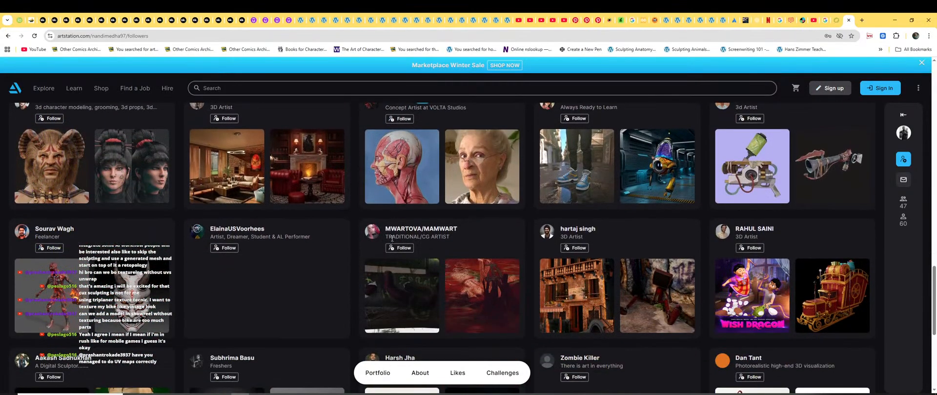
scroll(392, 239, "down", 3)
scroll(392, 242, "down", 1)
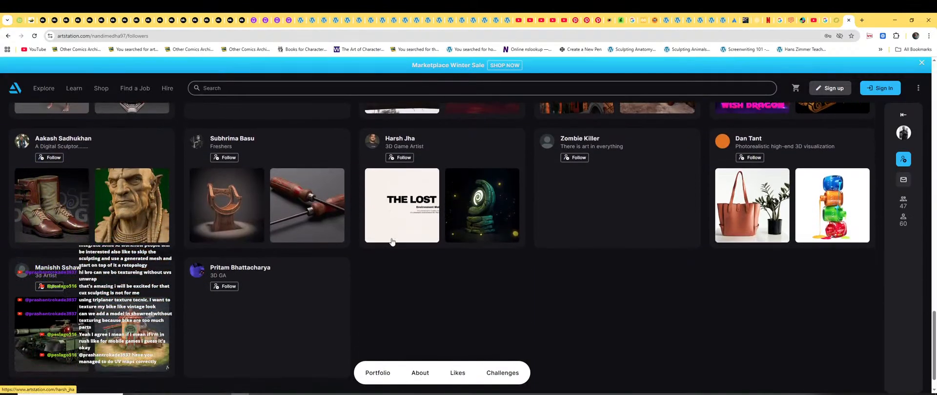
scroll(392, 241, "down", 1)
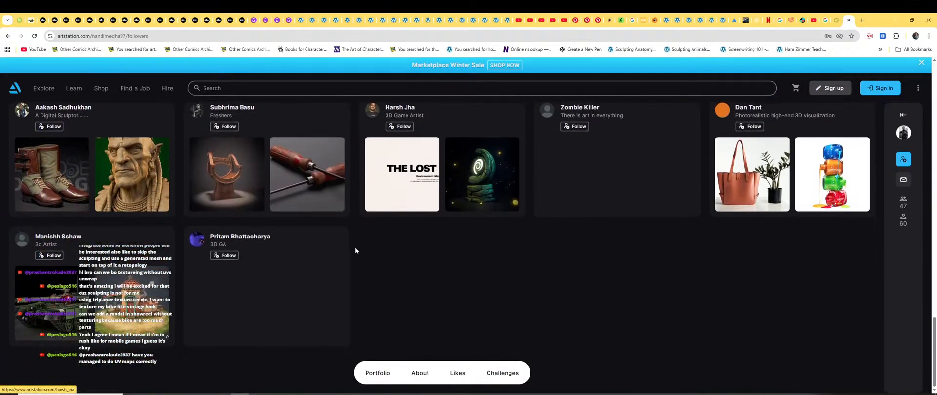
Scroll back through the followers list and open a 3D artist follower's profile.
scroll(355, 246, "up", 3)
scroll(519, 239, "up", 3)
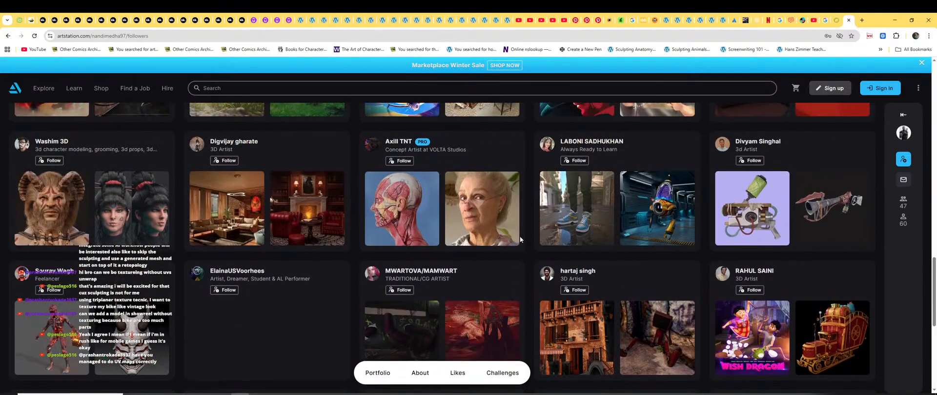
scroll(280, 236, "up", 4)
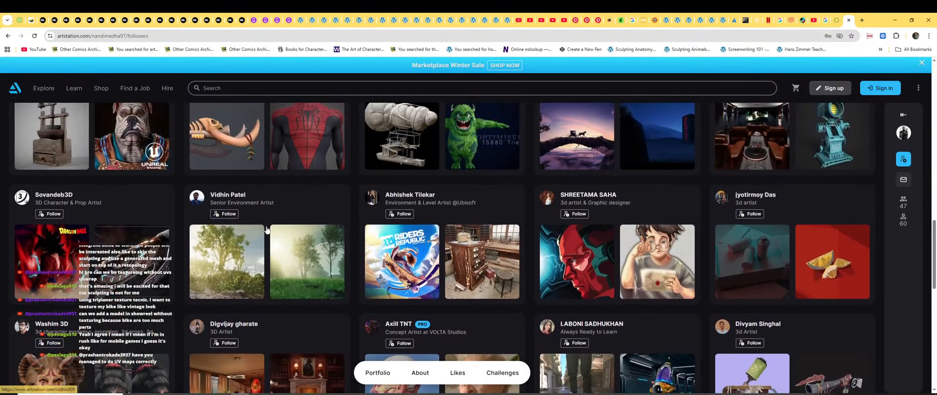
scroll(267, 230, "up", 3)
scroll(388, 195, "up", 1)
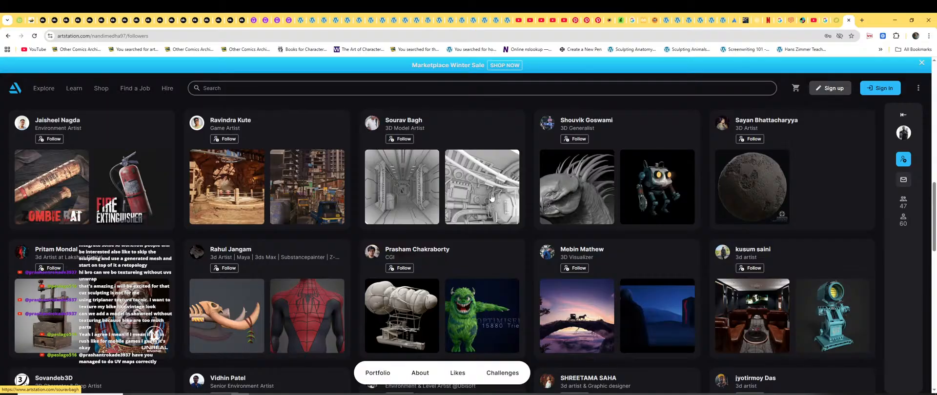
scroll(492, 197, "up", 3)
scroll(531, 211, "up", 3)
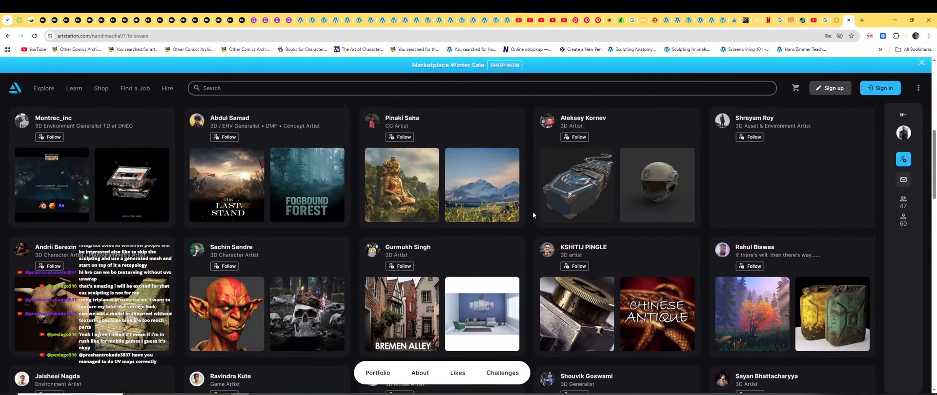
scroll(363, 189, "up", 3)
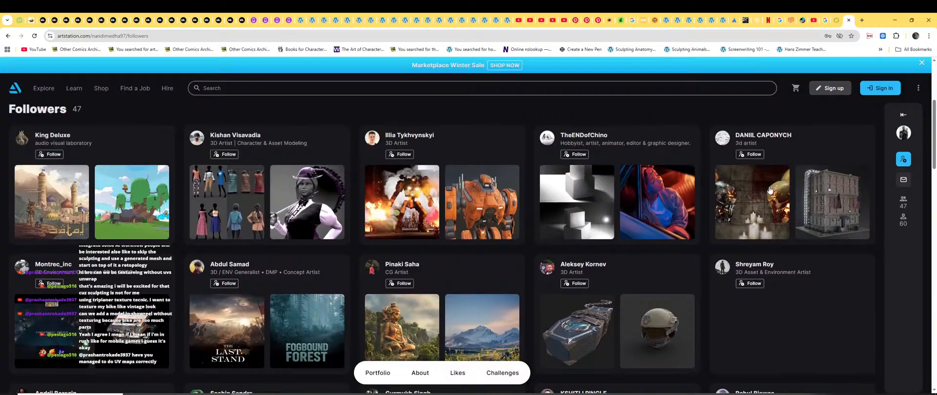
scroll(471, 190, "up", 1)
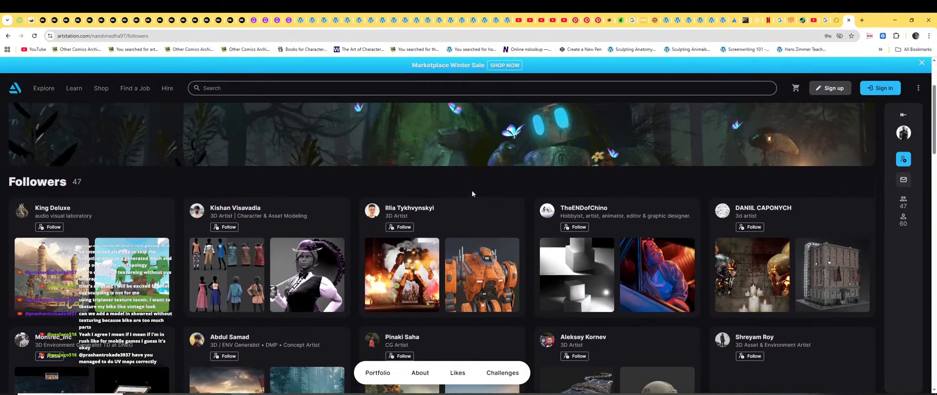
scroll(476, 190, "down", 2)
scroll(483, 192, "down", 7)
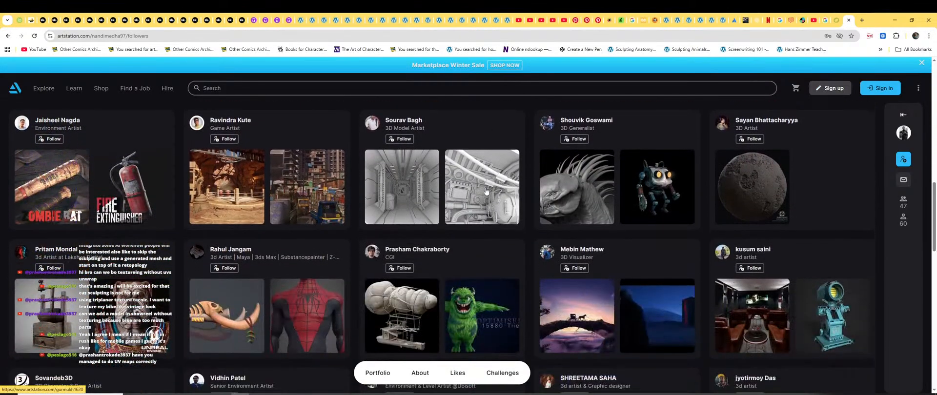
scroll(498, 191, "down", 3)
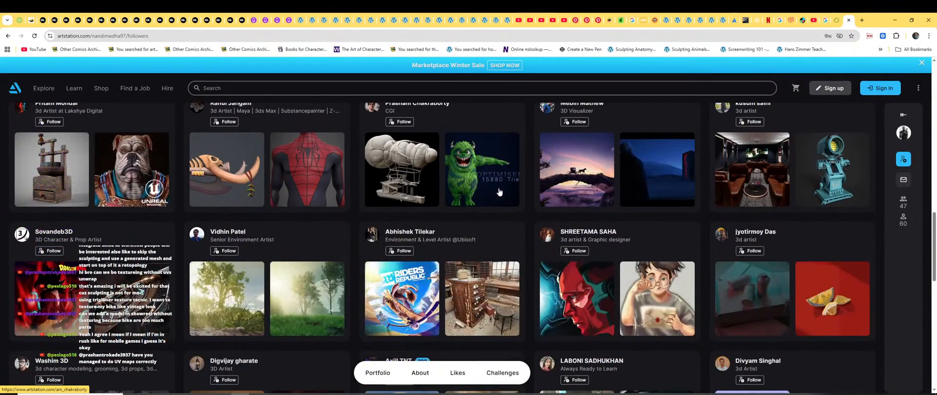
scroll(498, 192, "down", 6)
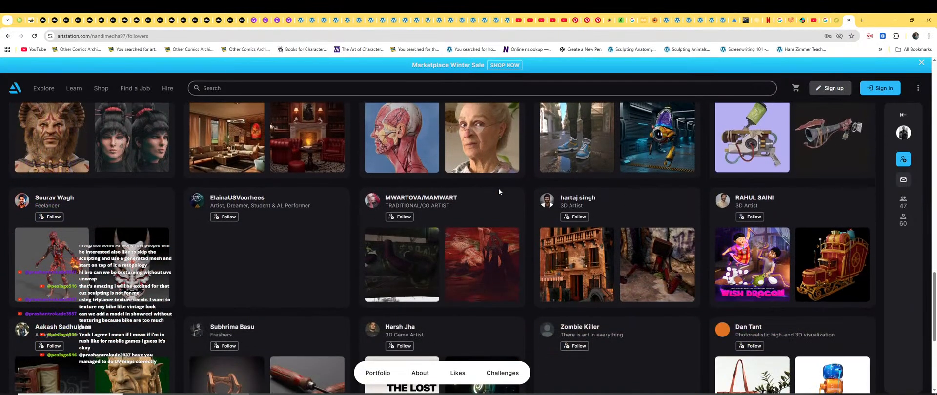
scroll(498, 191, "down", 3)
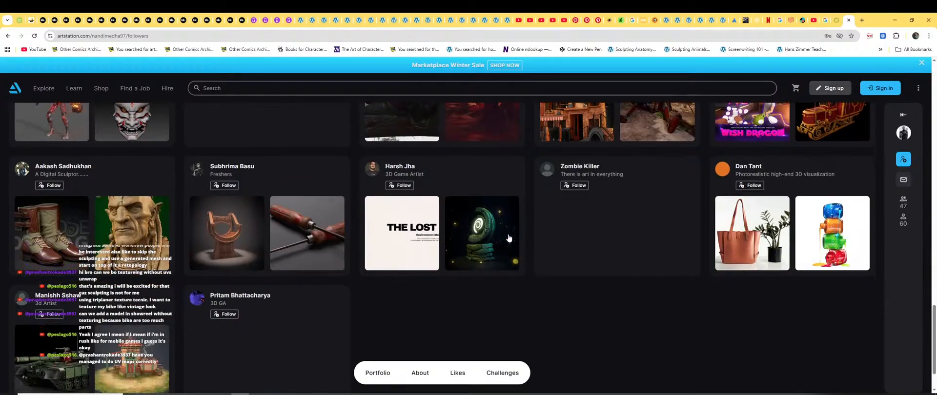
scroll(508, 239, "down", 1)
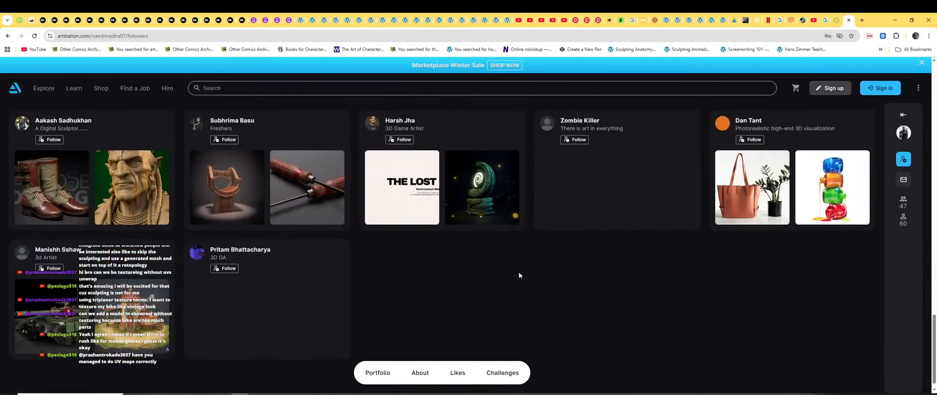
scroll(668, 274, "up", 3)
scroll(725, 243, "up", 1)
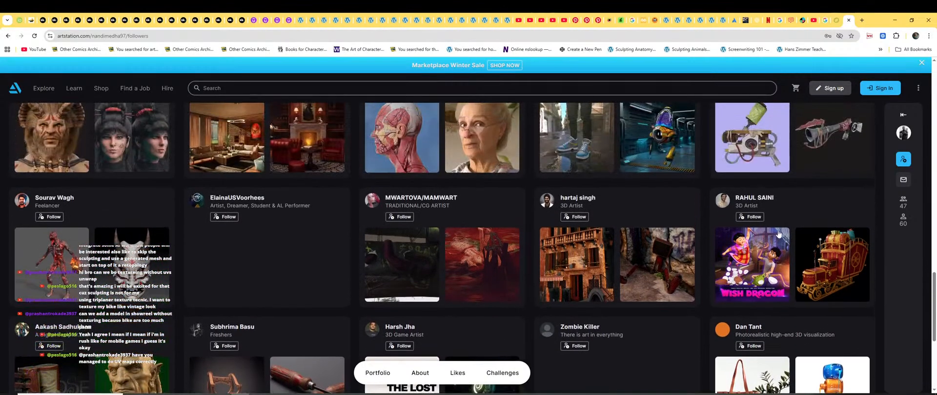
left_click(579, 198)
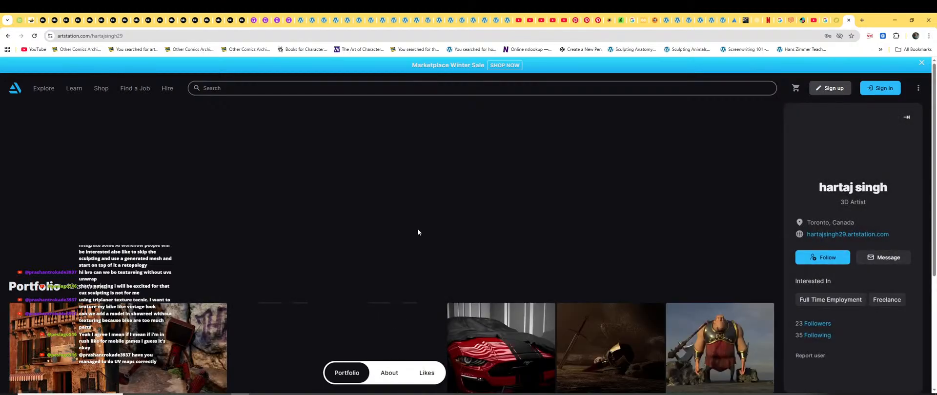
Open the red Ford Mustang GT artwork, play its video to 0:11, then close the viewer.
left_click(558, 245)
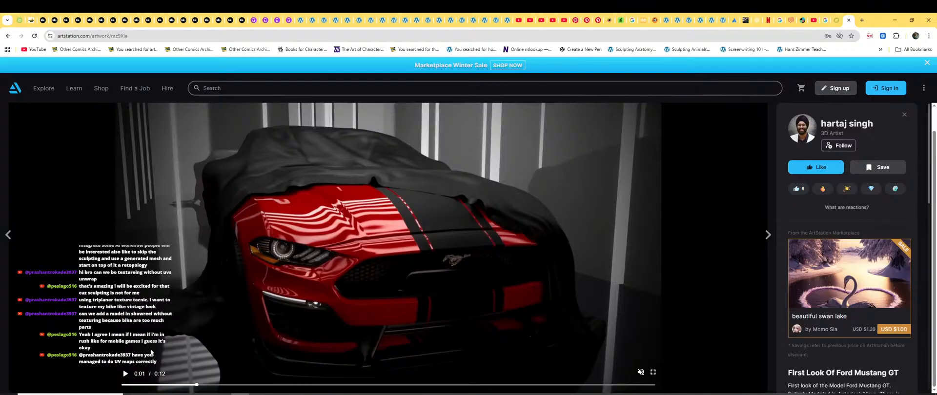
left_click(150, 352)
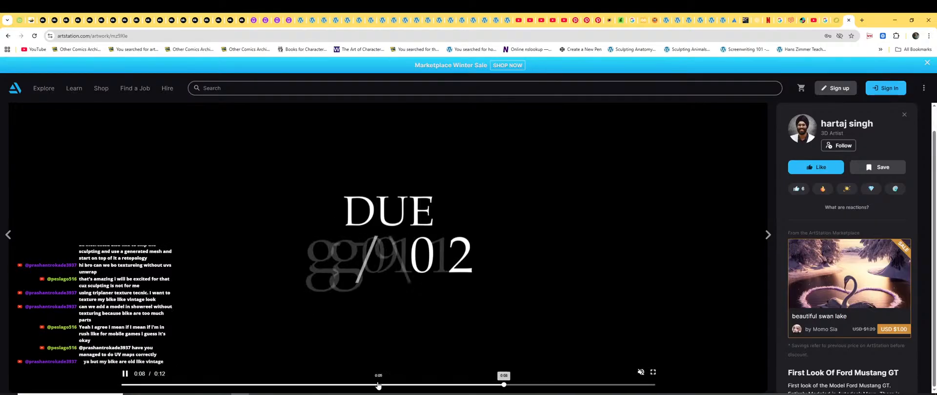
left_click(126, 374)
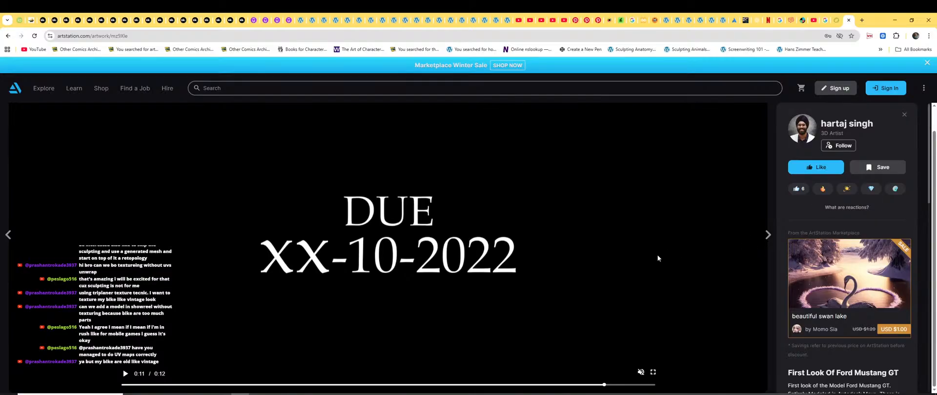
key("Escape")
Go back to the followers list and scroll down to the CGI artist's card.
scroll(648, 288, "down", 3)
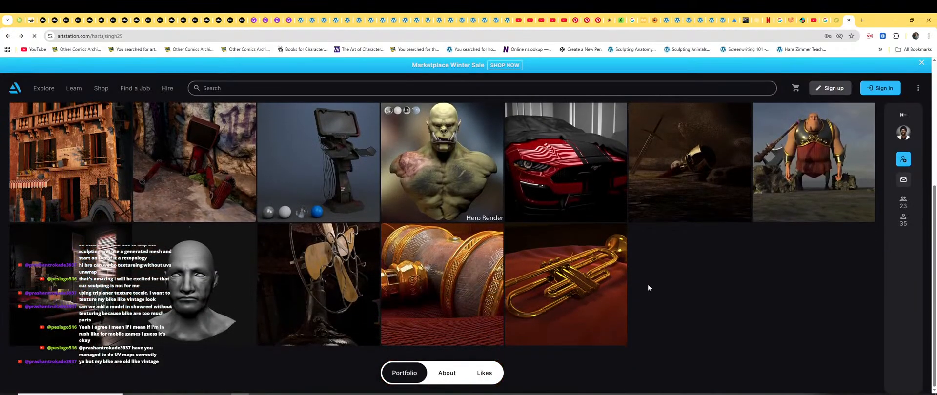
key("alt+Left")
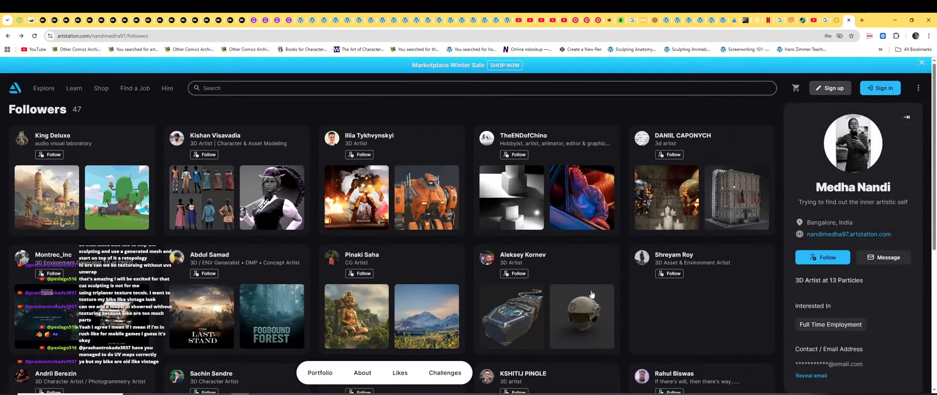
scroll(432, 293, "down", 3)
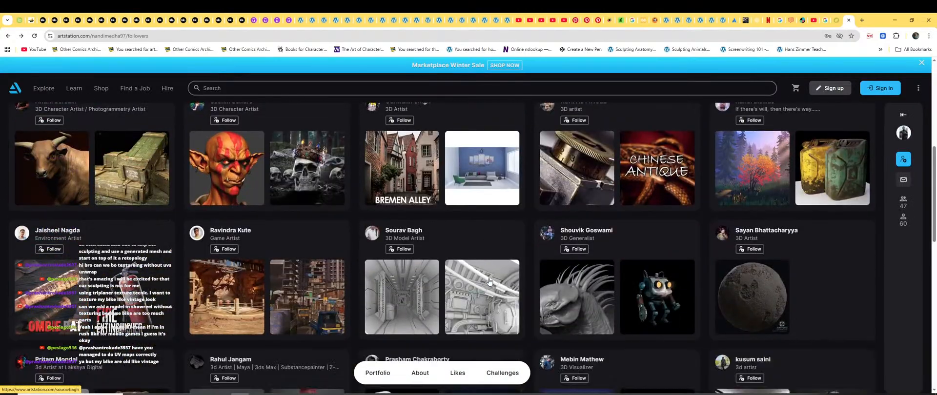
scroll(489, 282, "down", 3)
scroll(489, 282, "down", 5)
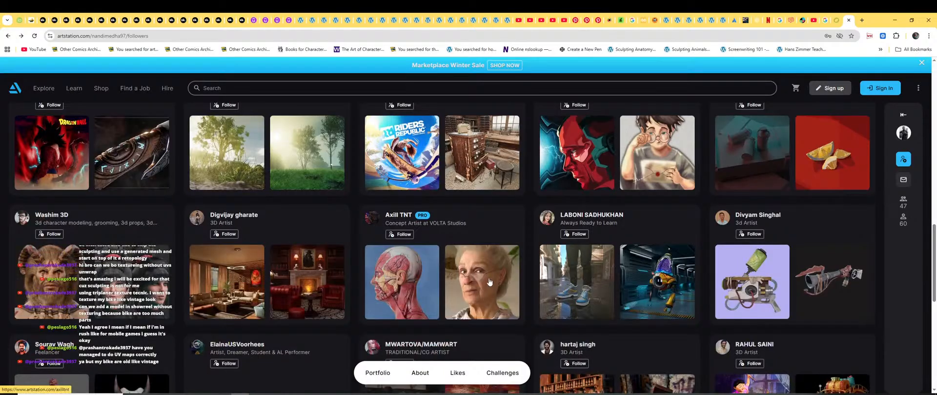
scroll(487, 277, "down", 5)
scroll(488, 277, "up", 8)
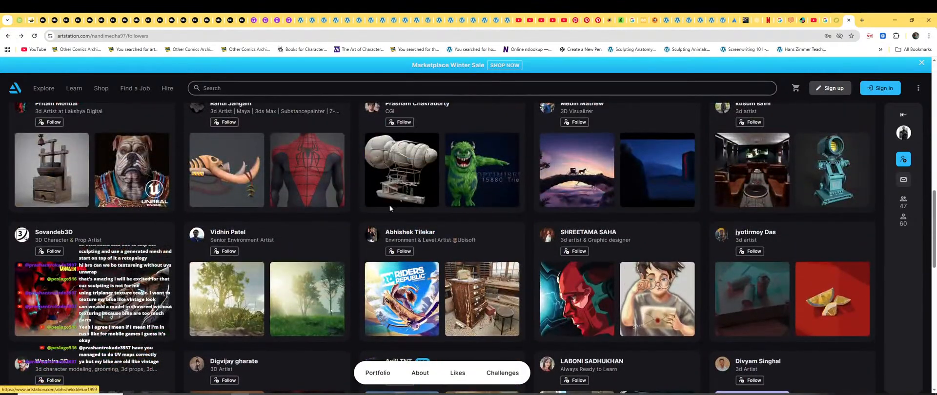
scroll(393, 200, "down", 3)
scroll(400, 187, "up", 3)
Open the airship artist's profile and their Hardsurface album.
left_click(429, 213)
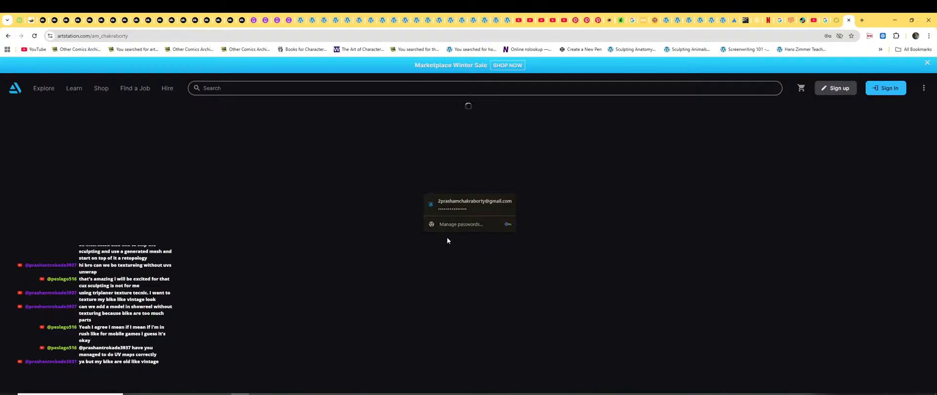
scroll(368, 304, "down", 3)
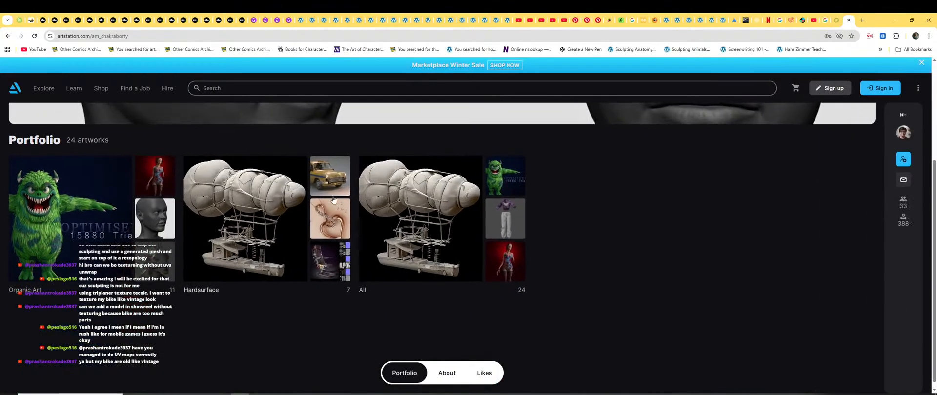
left_click(345, 251)
scroll(350, 249, "down", 3)
Browse the Kolkata Taxi Texture renders and texture map sheets, then close back to the Hardsurface album.
left_click(194, 222)
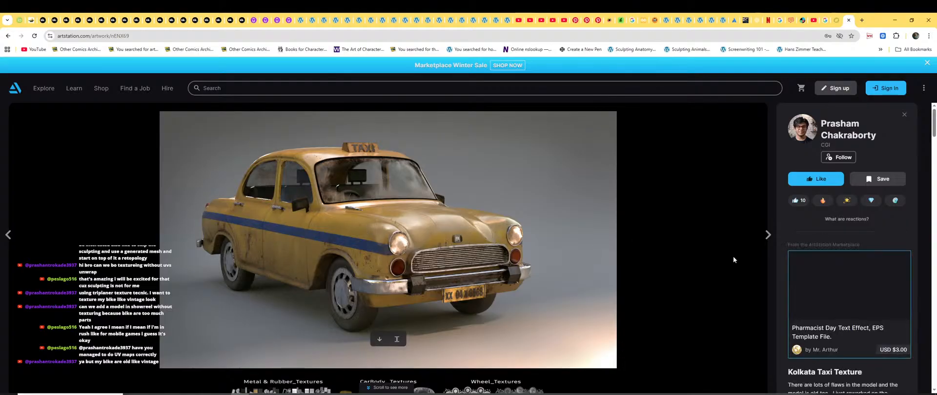
scroll(785, 276, "down", 2)
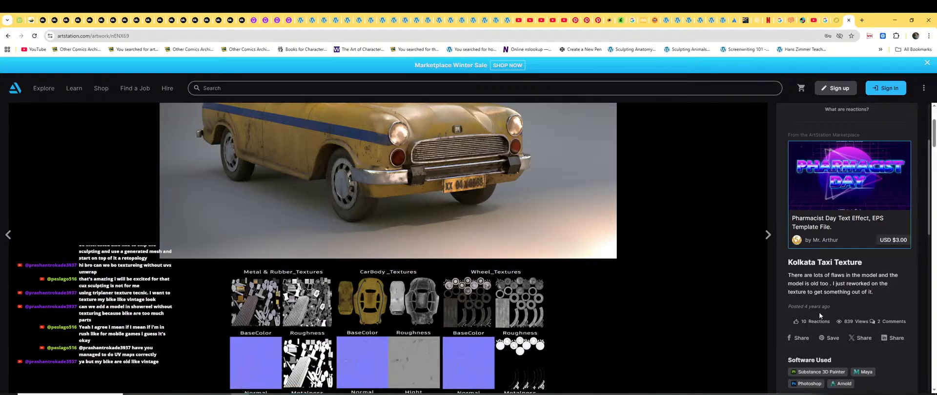
scroll(464, 300, "up", 2)
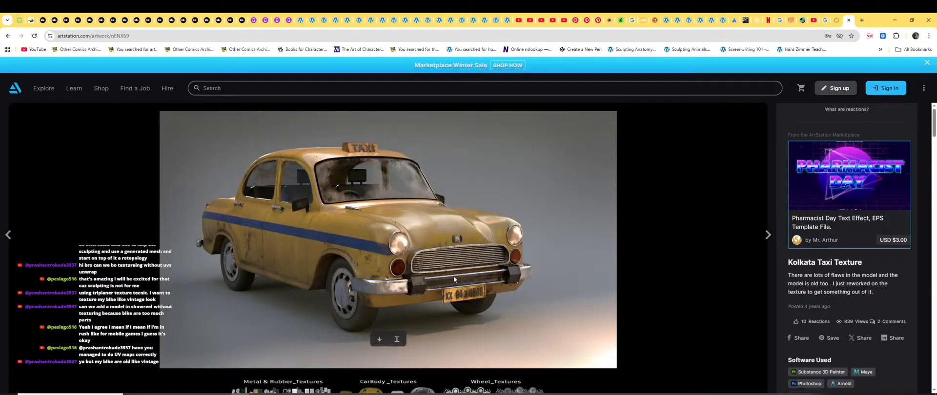
scroll(400, 240, "down", 5)
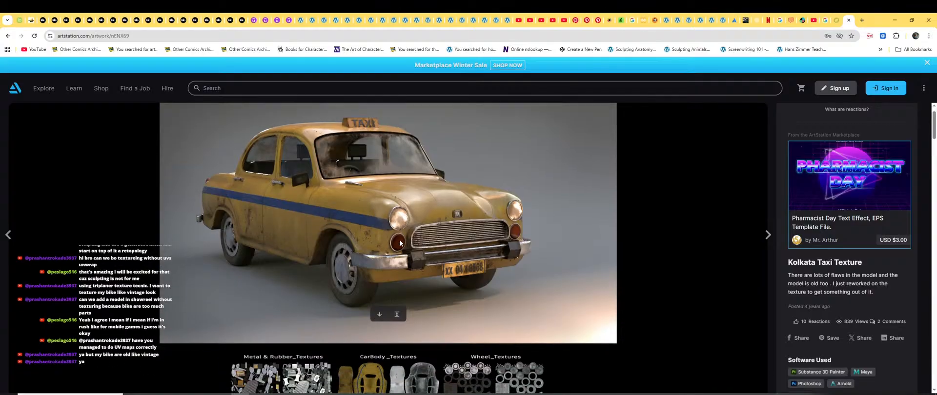
scroll(400, 240, "down", 1)
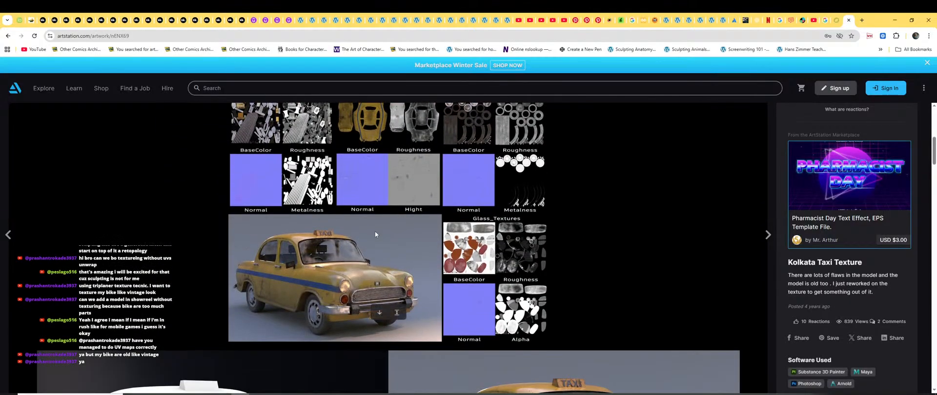
scroll(375, 231, "up", 2)
scroll(458, 201, "down", 6)
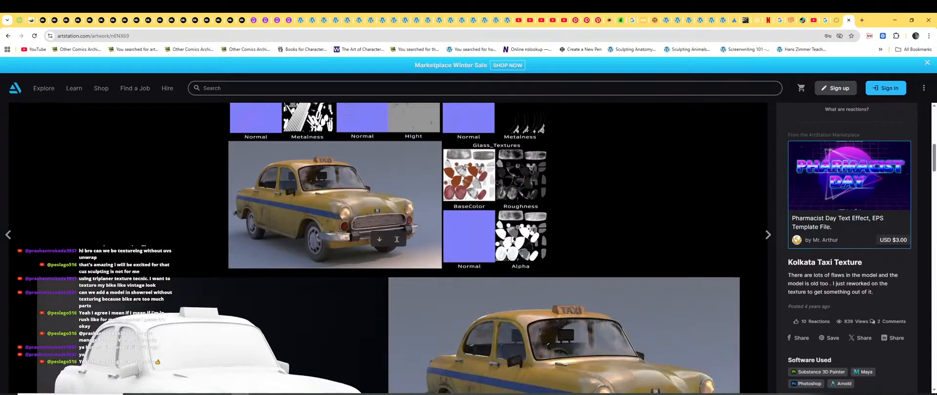
scroll(393, 263, "down", 3)
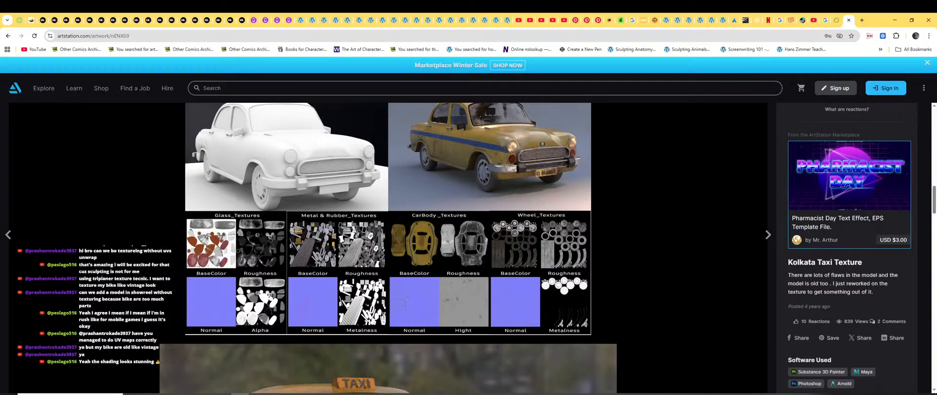
scroll(462, 269, "down", 20)
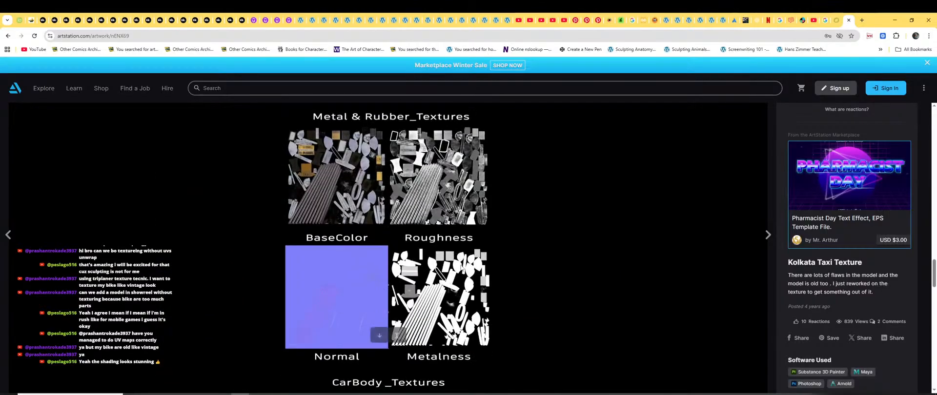
scroll(462, 269, "down", 10)
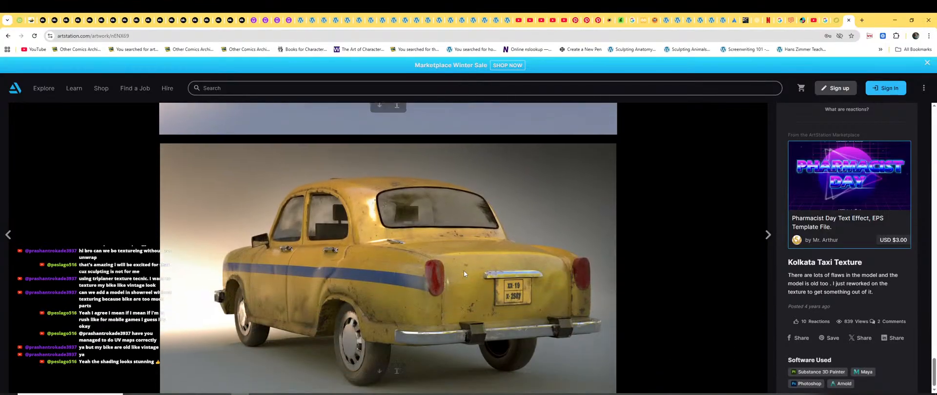
left_click(710, 213)
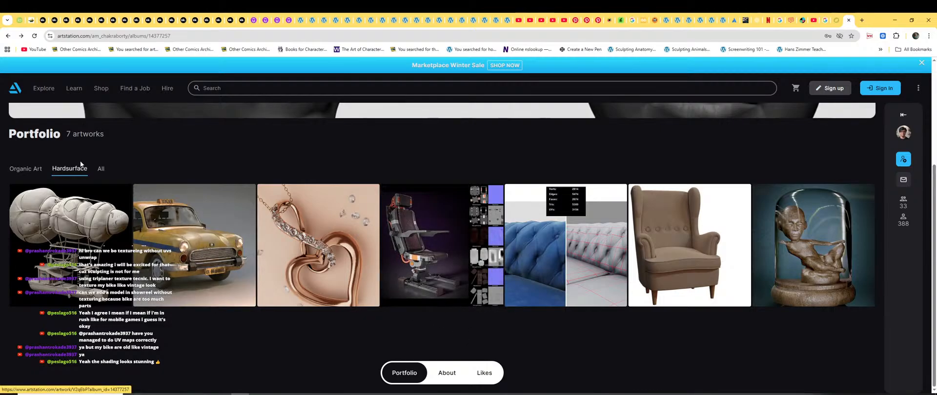
Show all 24 of the artist's artworks and scroll through them.
left_click(101, 169)
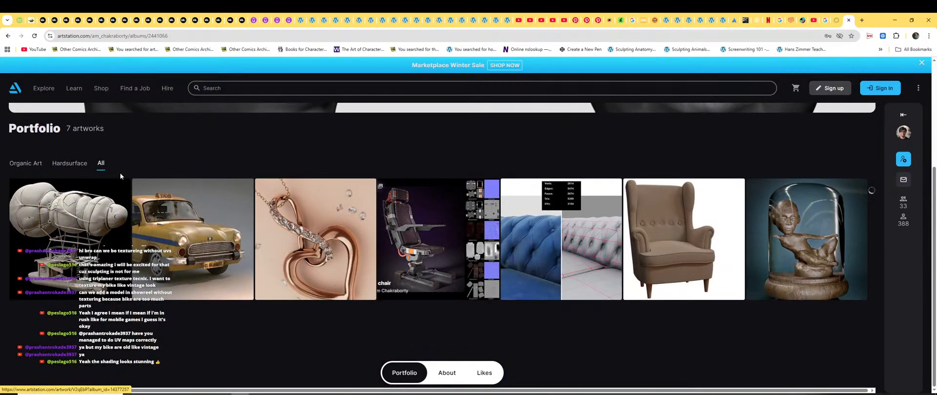
scroll(271, 252, "down", 6)
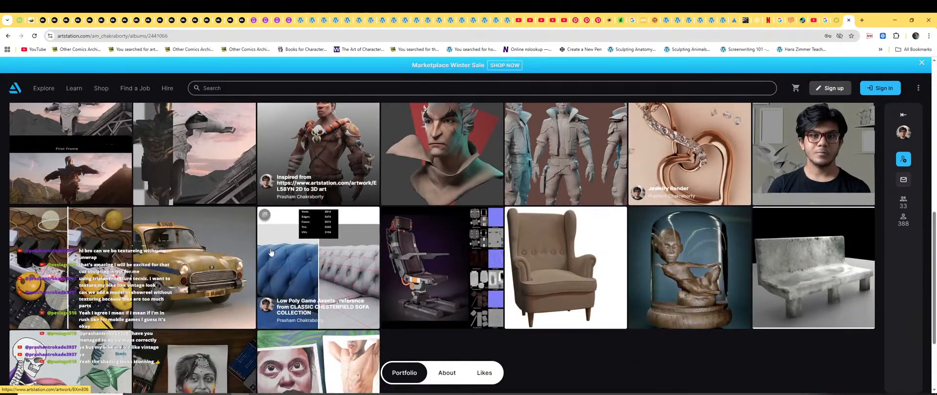
scroll(271, 251, "up", 3)
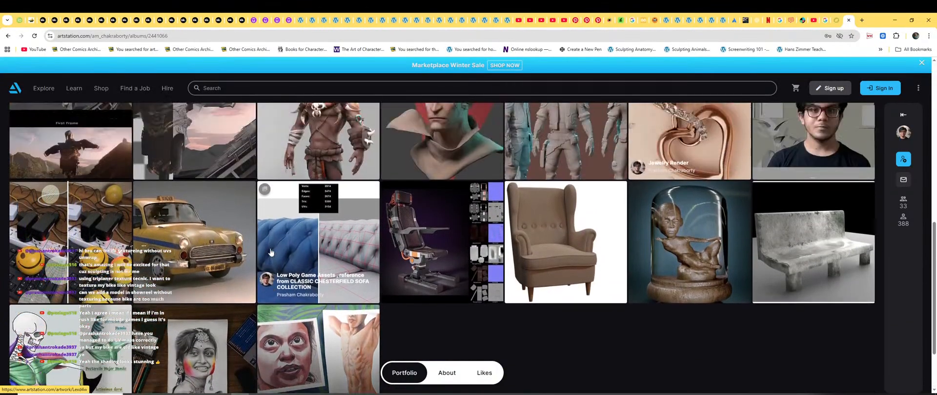
scroll(272, 252, "up", 5)
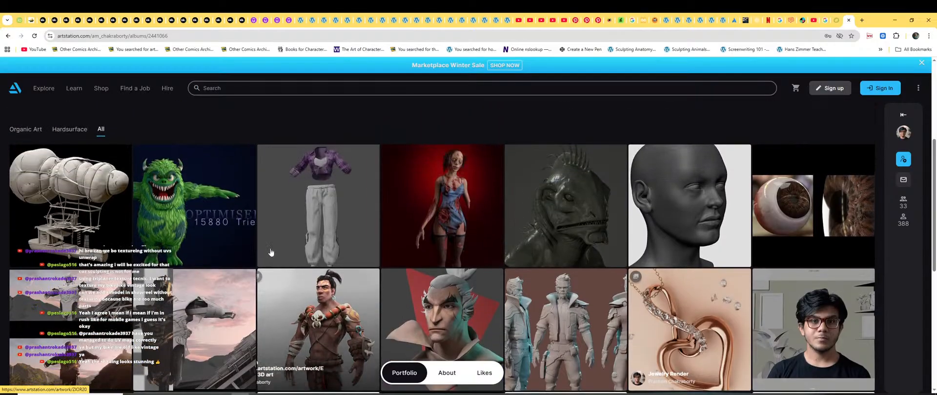
Go back three pages to the original followers list and scroll through the follower cards.
key("alt+Left")
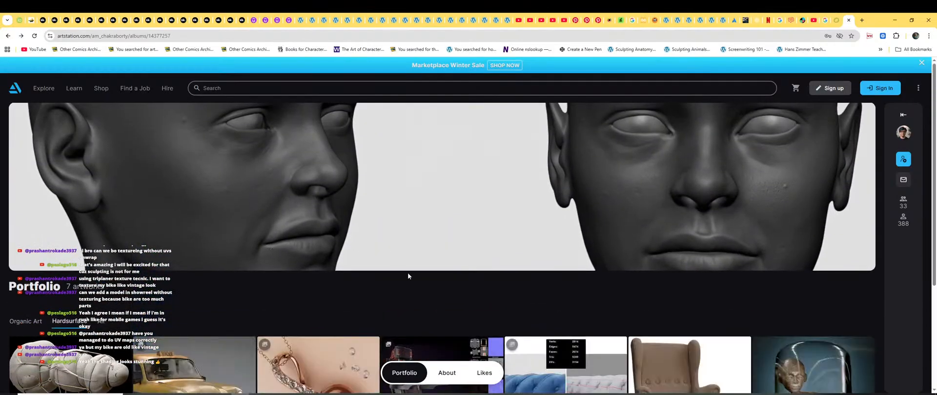
key("alt+Left")
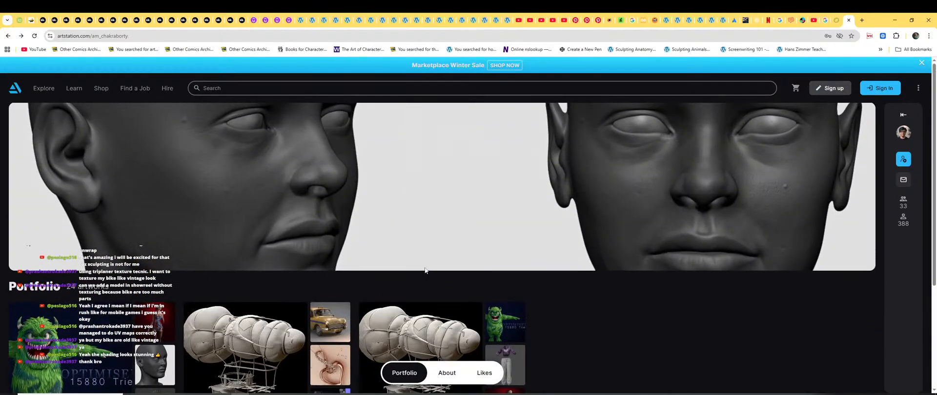
key("alt+Left")
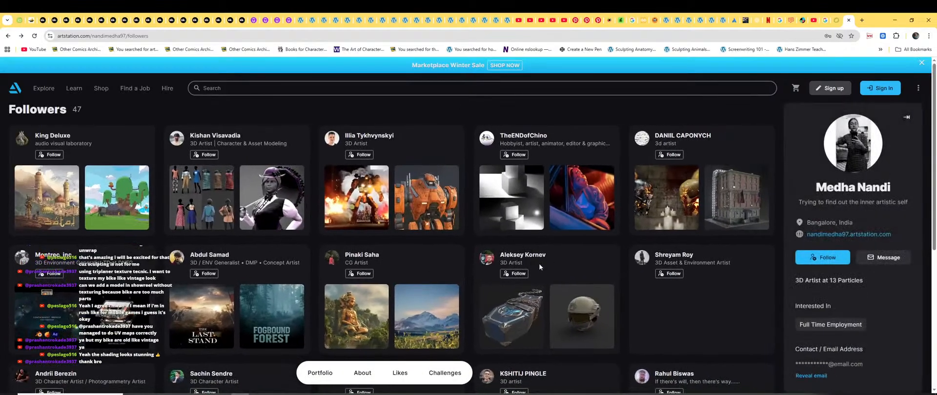
scroll(202, 236, "down", 10)
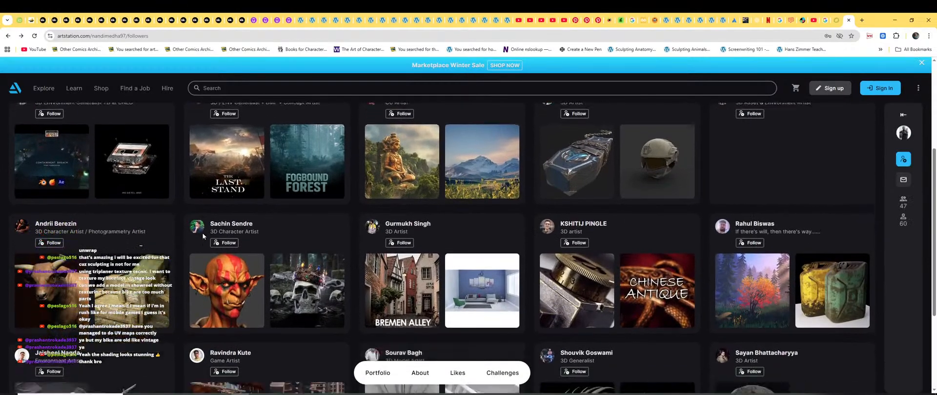
scroll(408, 273, "down", 6)
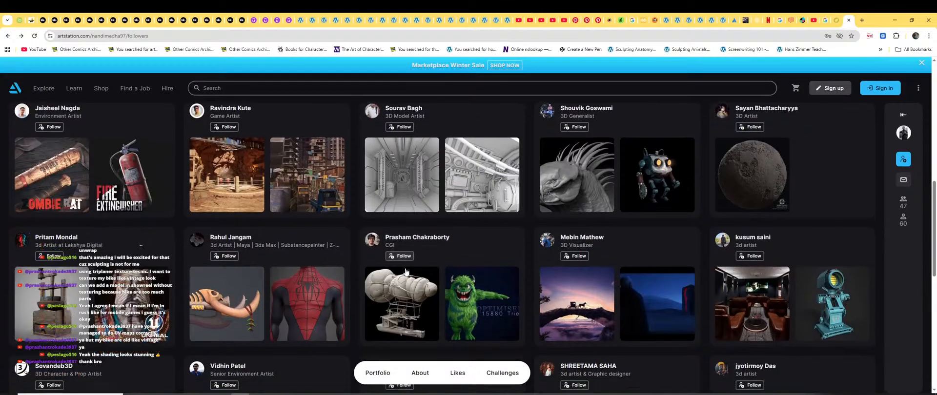
scroll(458, 277, "down", 7)
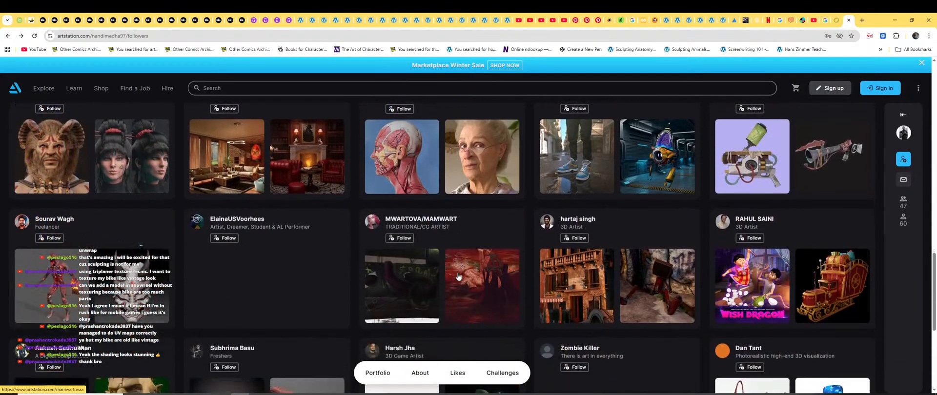
scroll(455, 271, "up", 2)
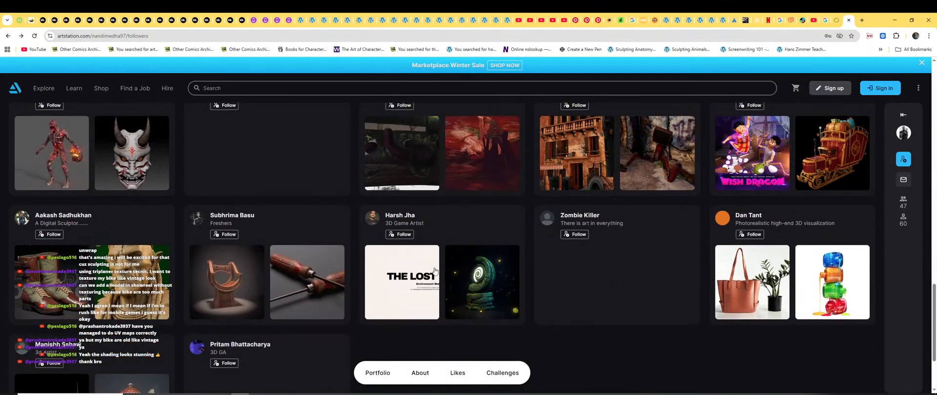
scroll(343, 263, "up", 15)
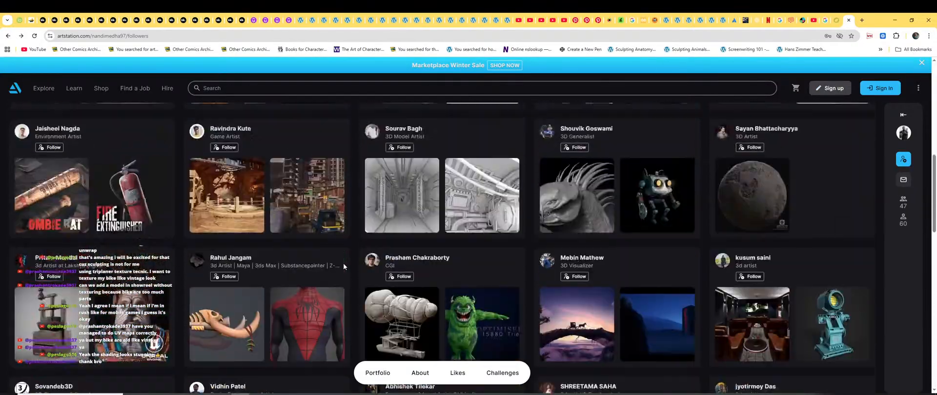
scroll(254, 252, "up", 2)
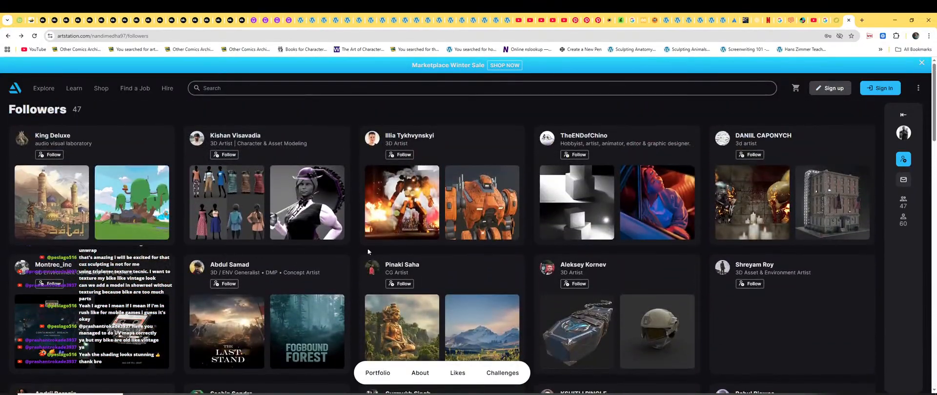
scroll(597, 255, "down", 6)
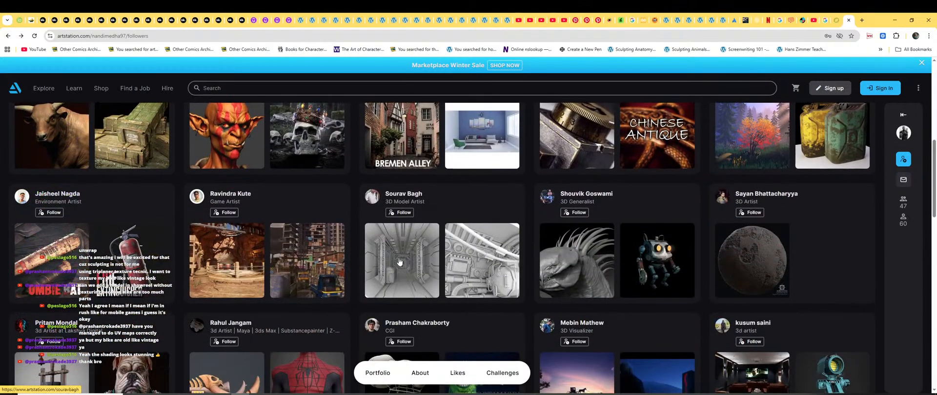
left_click(399, 262)
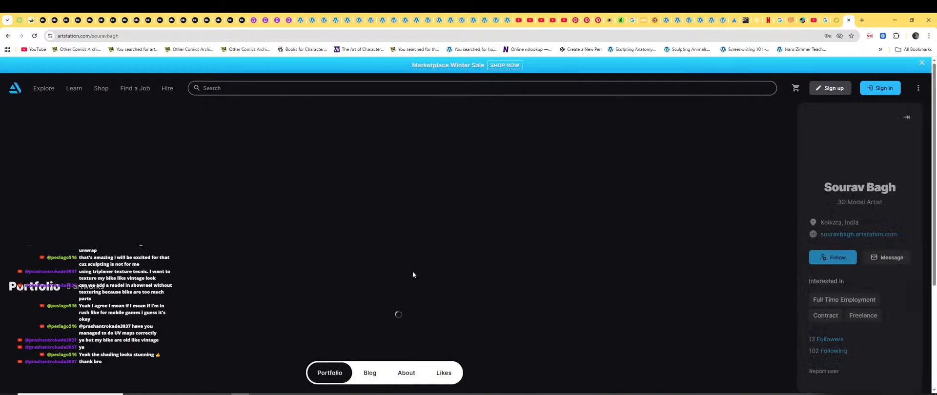
scroll(458, 276, "down", 3)
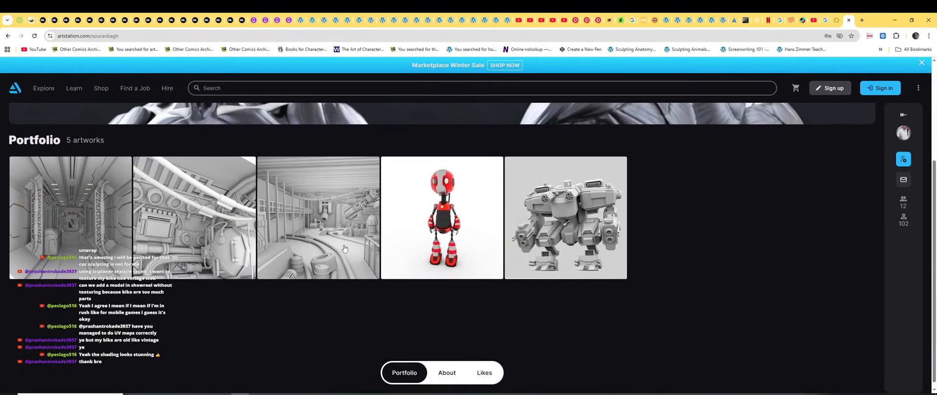
left_click(590, 216)
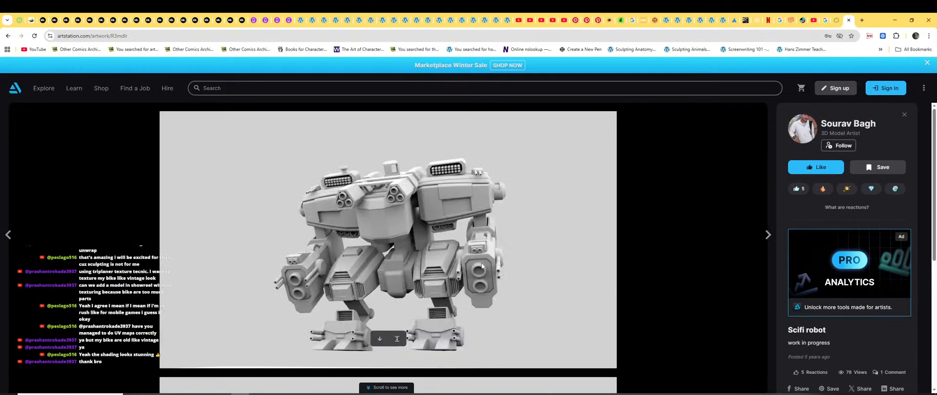
scroll(469, 262, "down", 5)
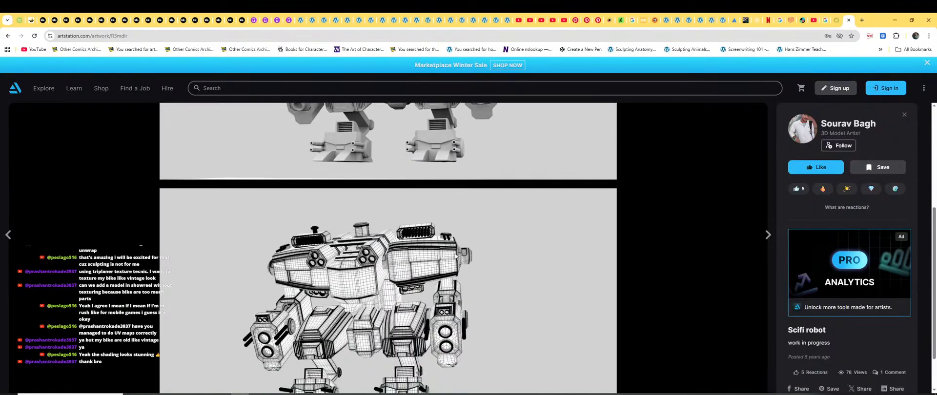
scroll(445, 247, "up", 5)
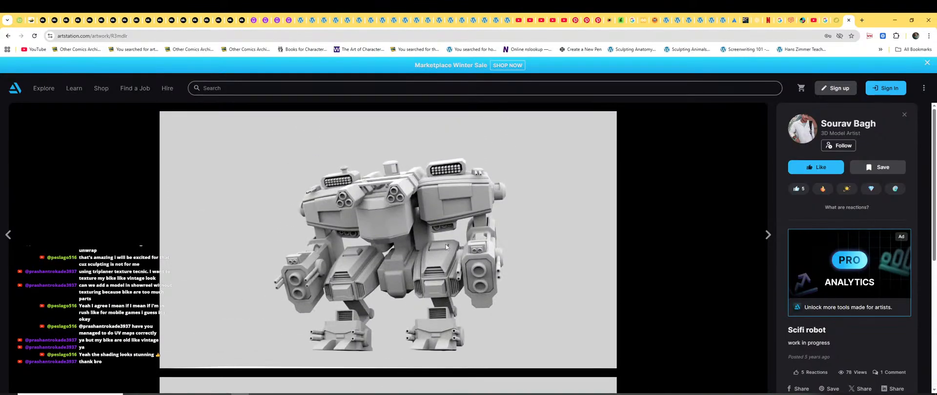
scroll(445, 248, "down", 10)
left_click(303, 204)
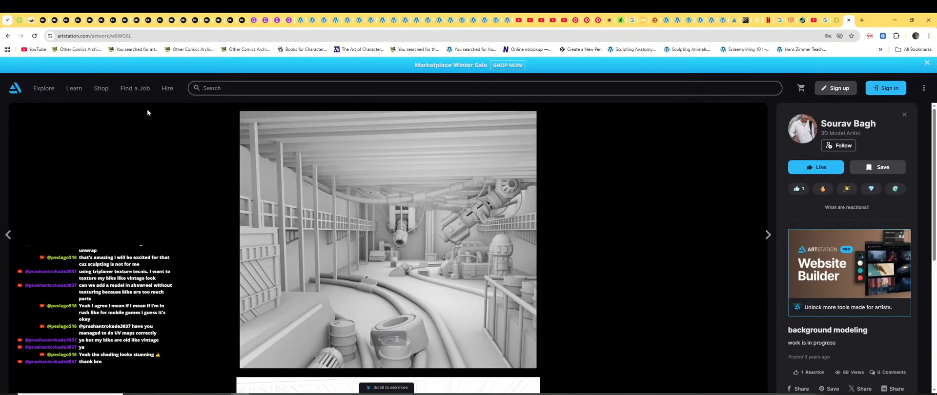
left_click(235, 89)
left_click(163, 288)
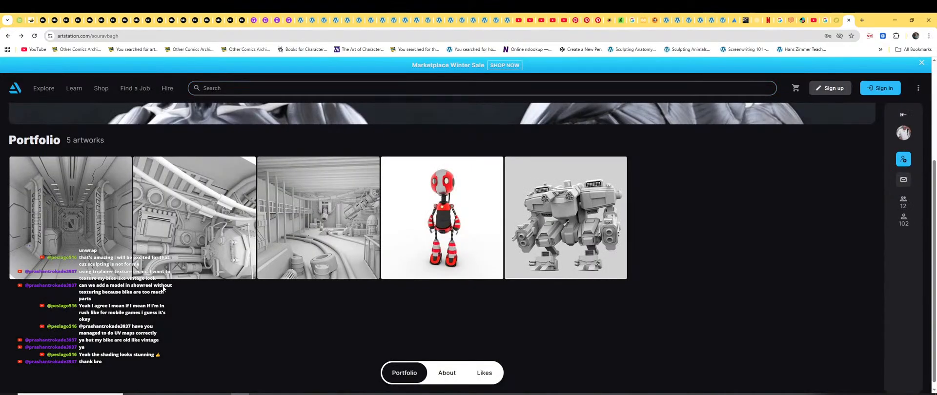
left_click(55, 241)
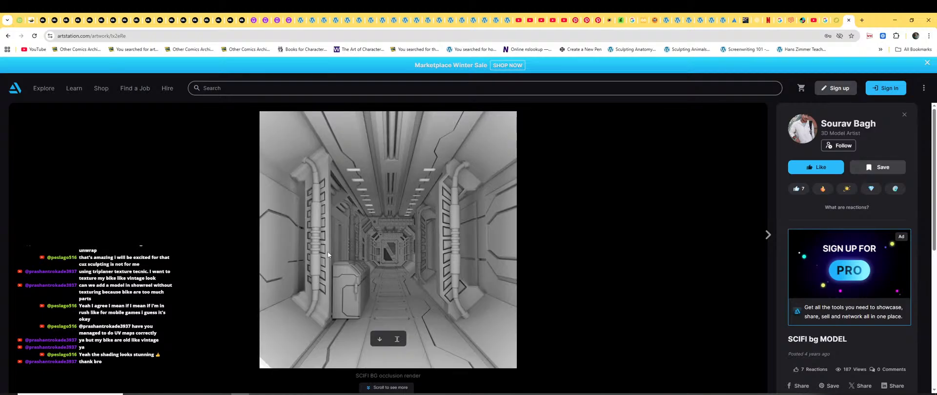
scroll(328, 254, "down", 5)
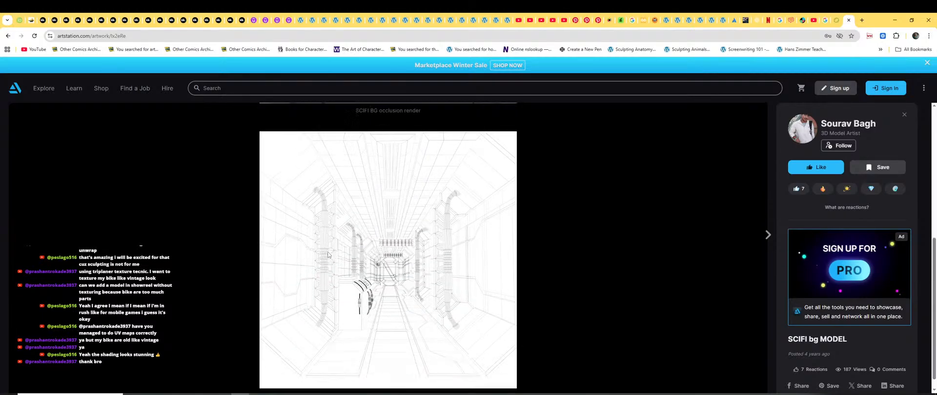
scroll(328, 254, "up", 5)
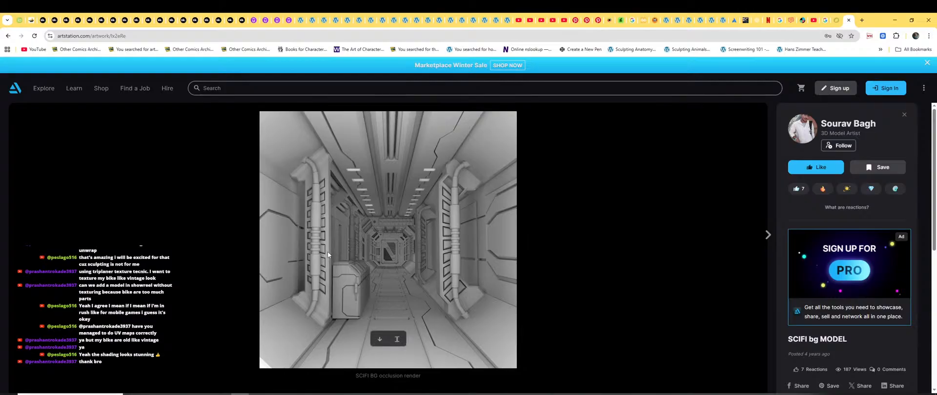
key("Escape")
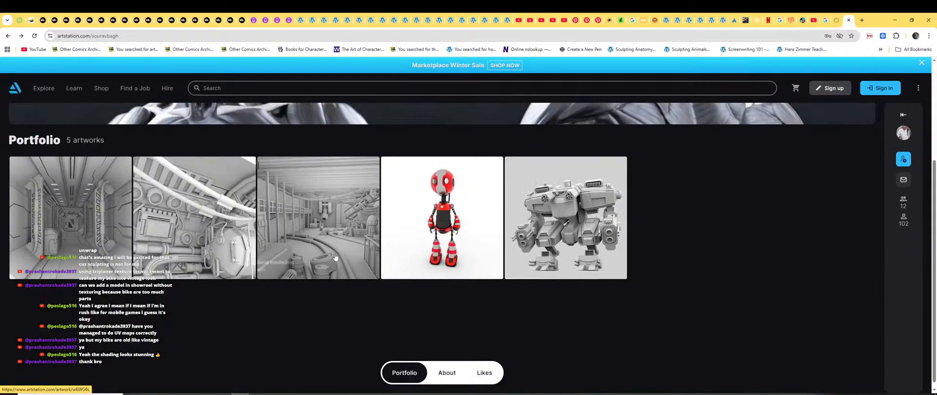
key("alt+Left")
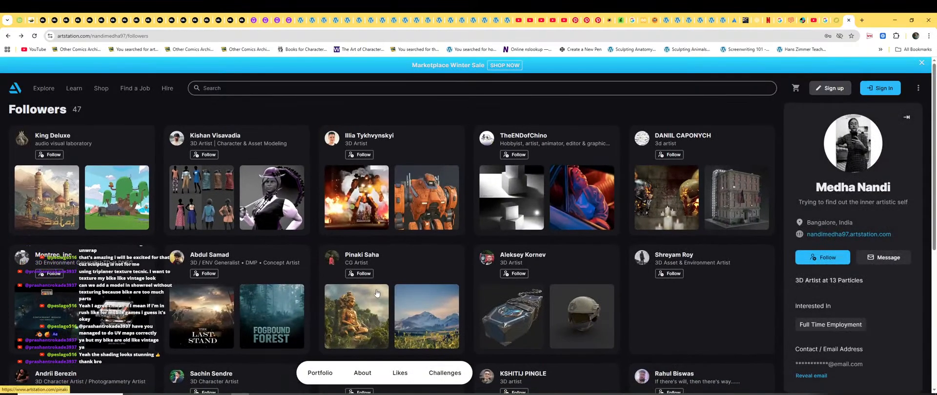
Scroll down the followers list and open the profile of the airship artwork's artist.
scroll(384, 288, "down", 5)
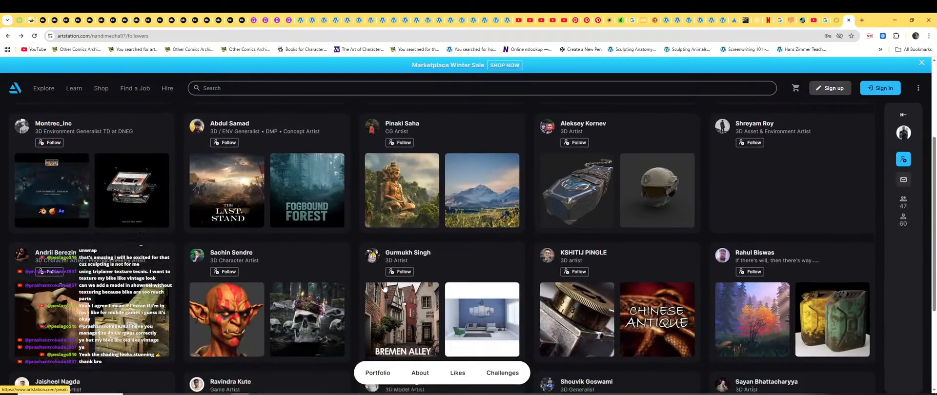
scroll(384, 288, "down", 5)
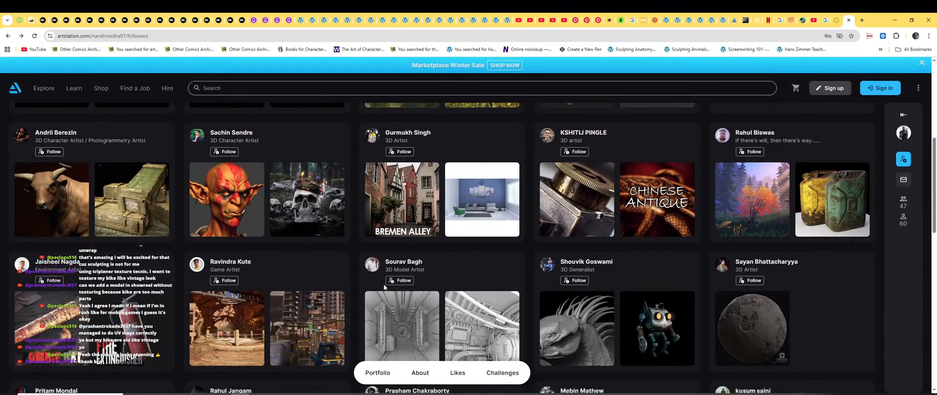
scroll(384, 288, "down", 2)
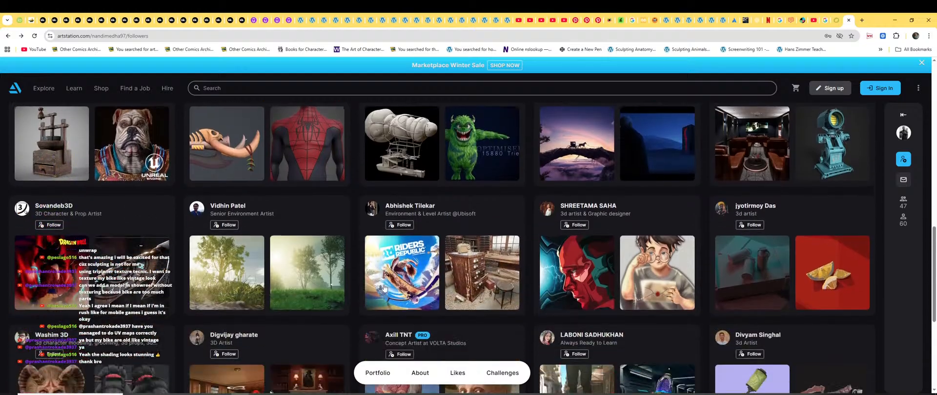
scroll(384, 288, "up", 3)
left_click(385, 288)
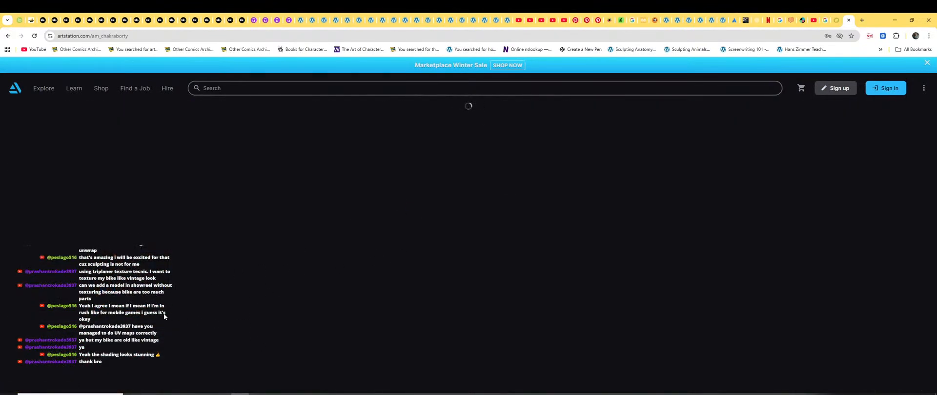
Open the artist's all-artworks album and scroll through the portfolio grid.
scroll(317, 270, "down", 3)
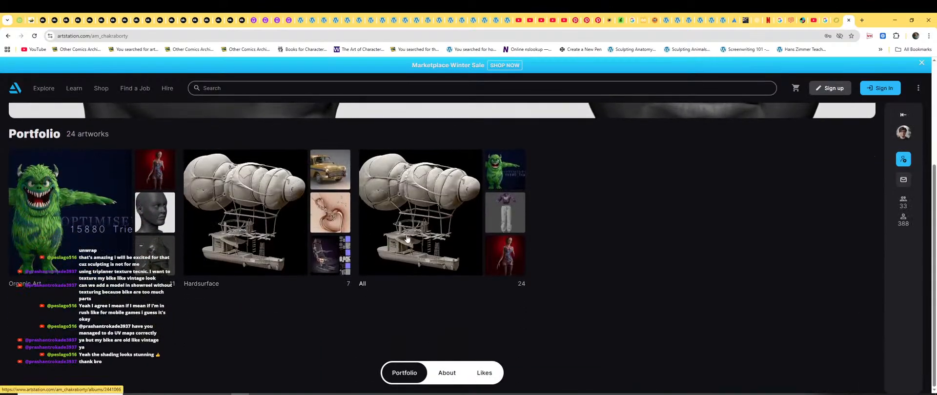
left_click(408, 239)
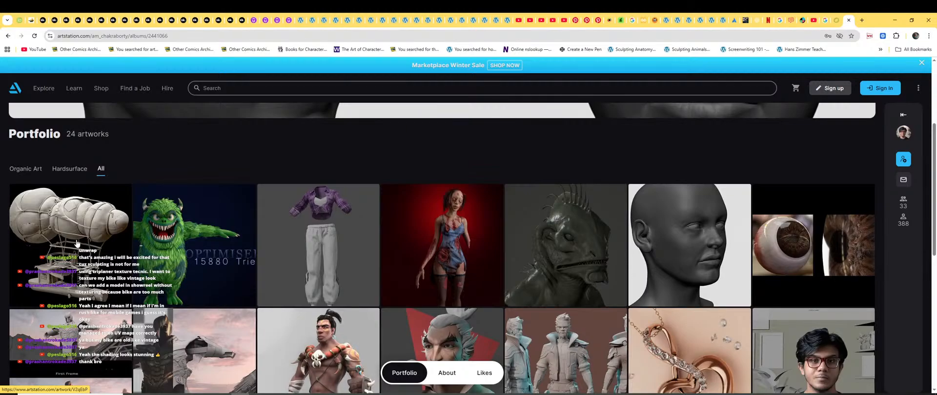
mouse_move(79, 255)
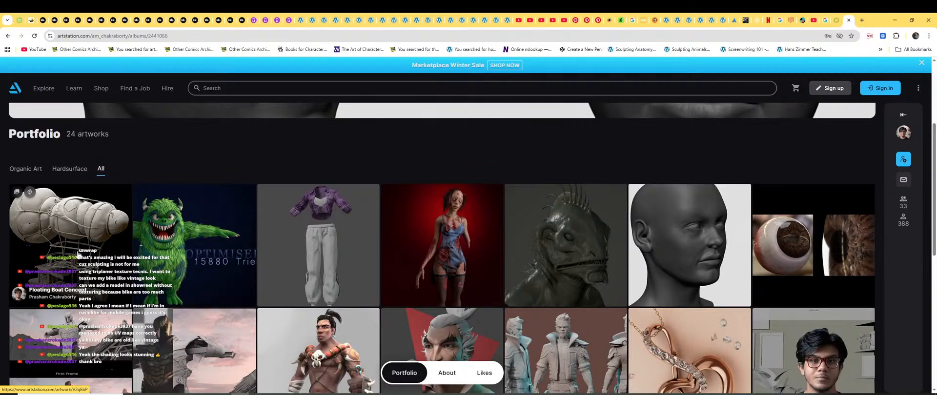
scroll(288, 289, "down", 4)
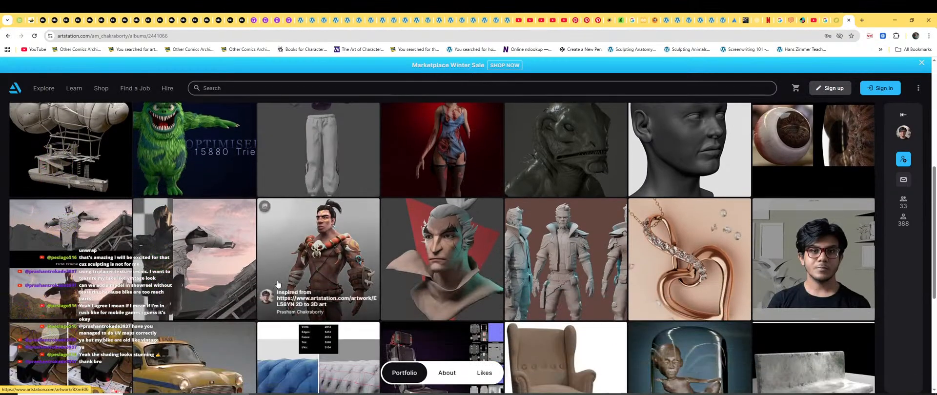
scroll(288, 289, "up", 3)
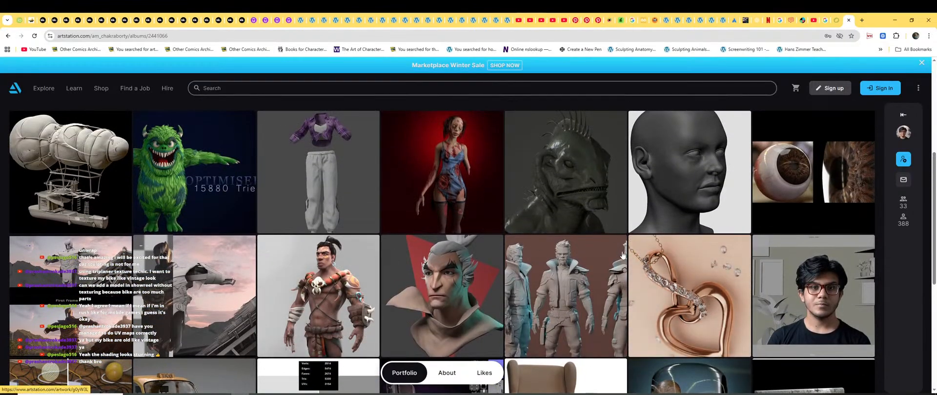
scroll(626, 257, "up", 1)
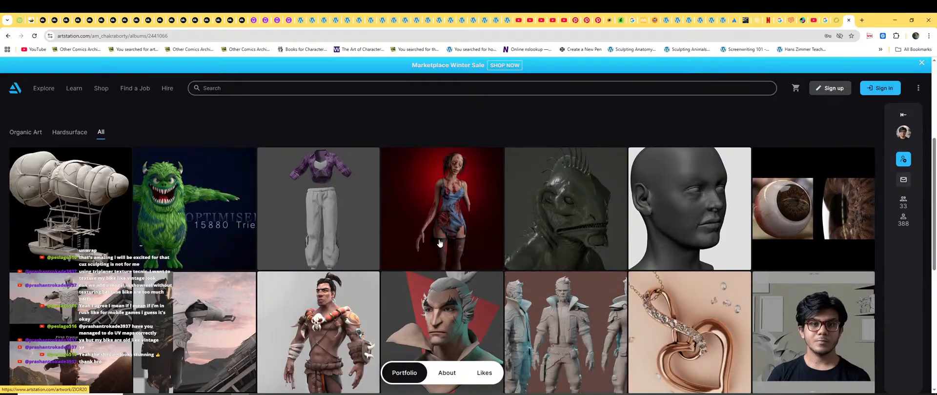
scroll(521, 288, "down", 3)
scroll(521, 288, "down", 2)
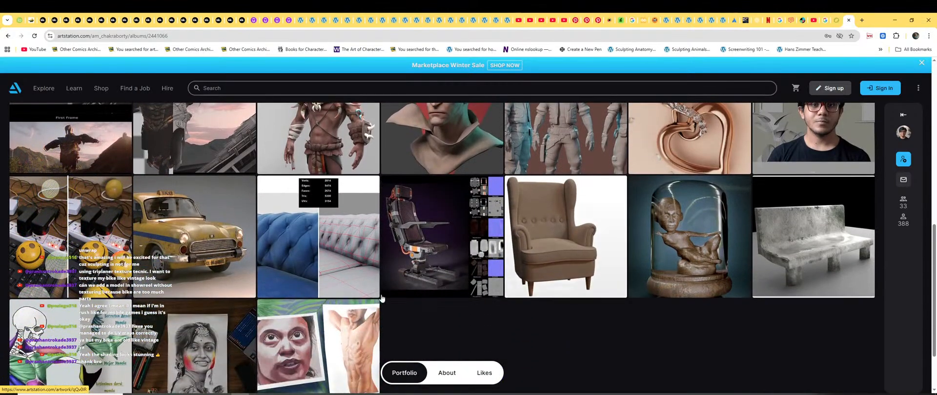
scroll(215, 280, "up", 2)
scroll(216, 280, "up", 3)
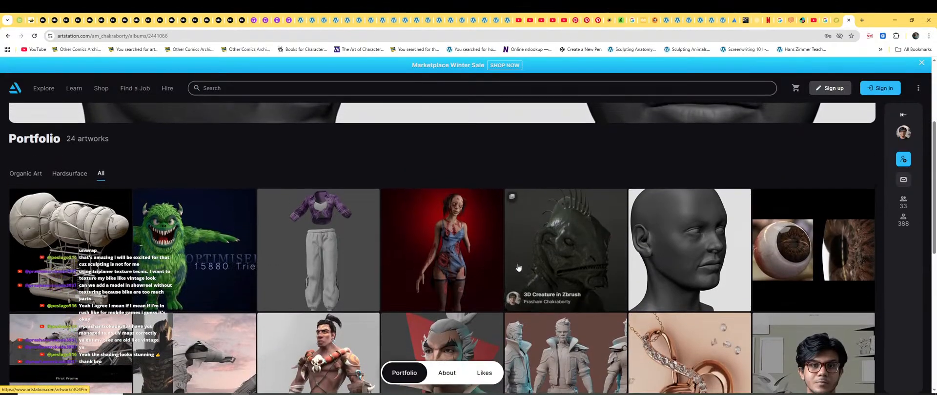
scroll(237, 268, "up", 2)
scroll(415, 248, "up", 1)
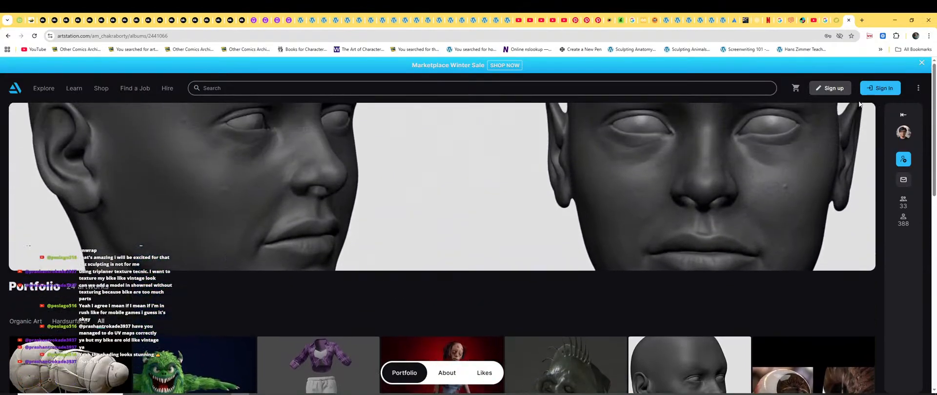
Toggle the profile details on and off, then open the 'Low Poly Game Character- Green Monster' artwork.
left_click(902, 117)
left_click(904, 117)
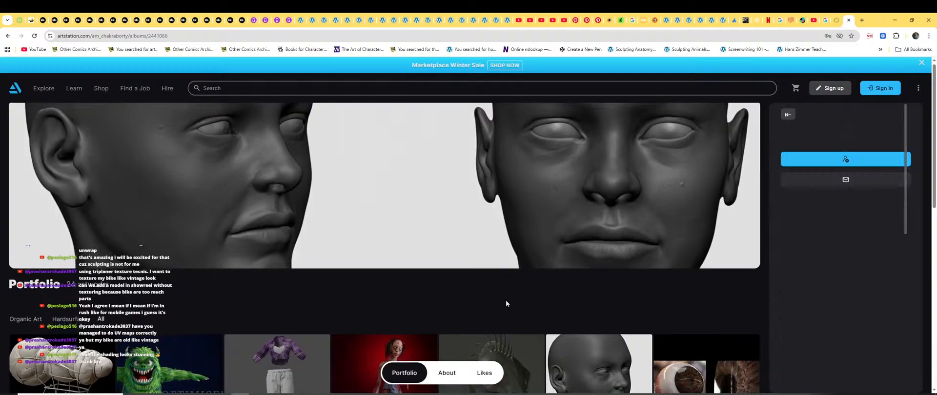
scroll(506, 300, "down", 2)
scroll(275, 290, "down", 2)
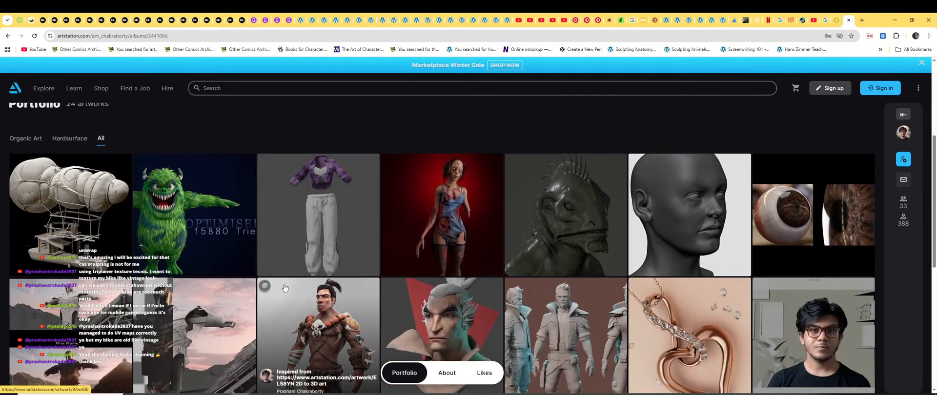
left_click(190, 217)
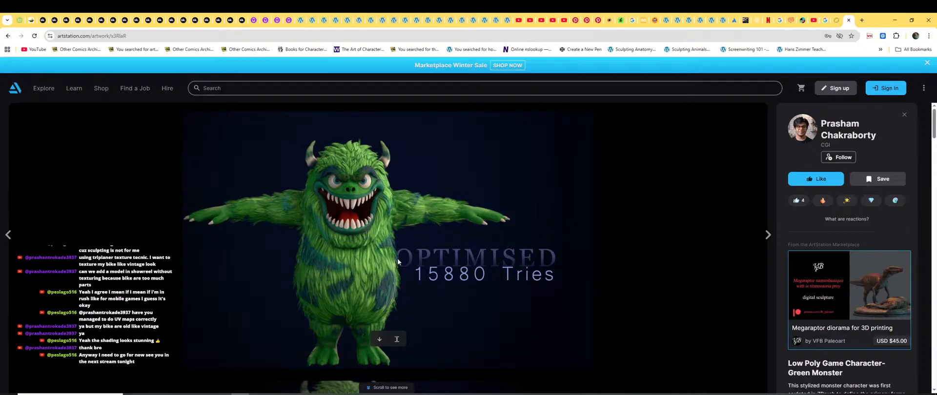
Scroll through the green monster's renders and wireframe images.
scroll(461, 293, "down", 2)
scroll(429, 264, "up", 2)
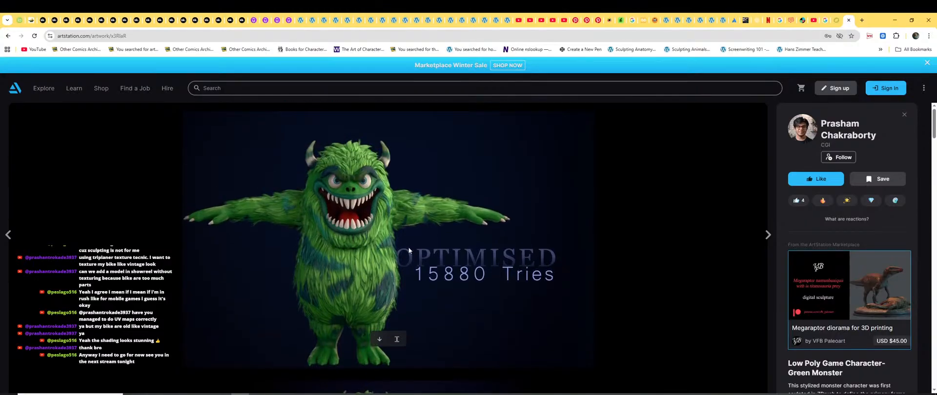
scroll(449, 268, "down", 4)
scroll(449, 268, "down", 4)
scroll(450, 268, "up", 7)
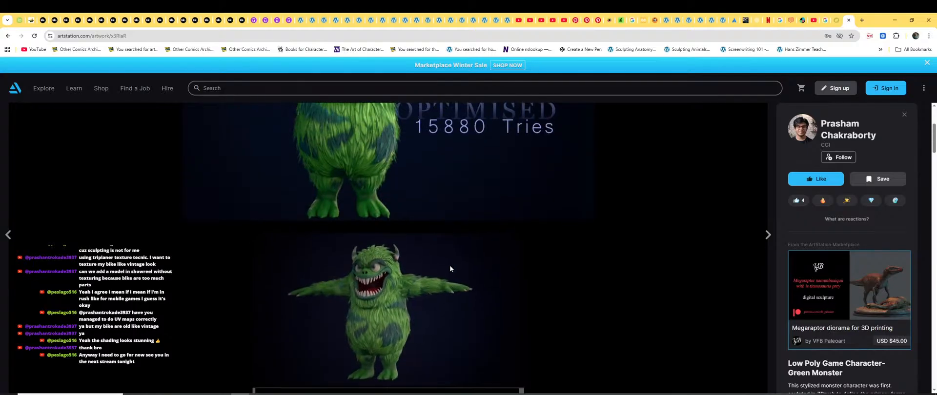
scroll(450, 269, "down", 7)
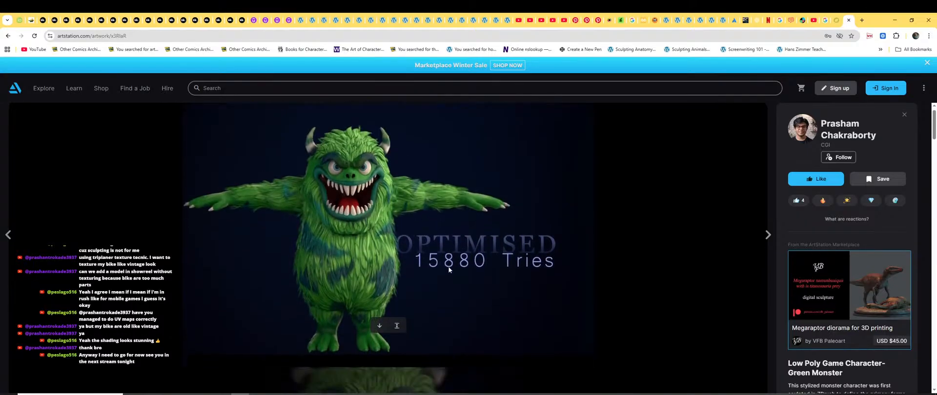
scroll(445, 272, "up", 2)
scroll(445, 273, "down", 2)
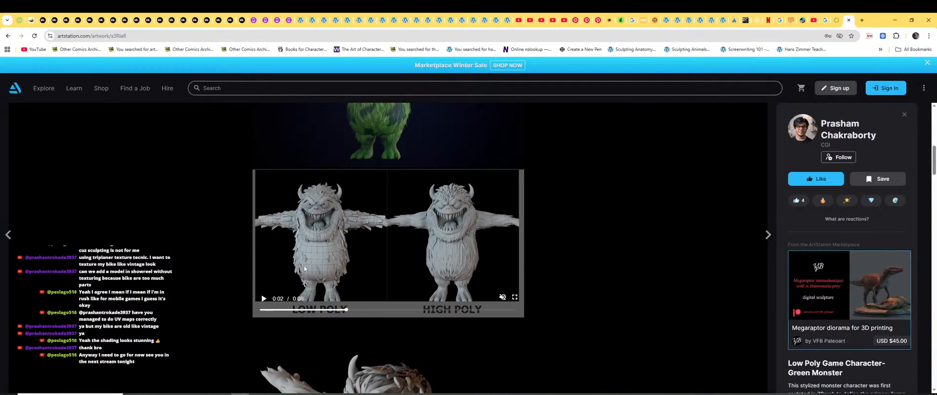
scroll(557, 281, "down", 5)
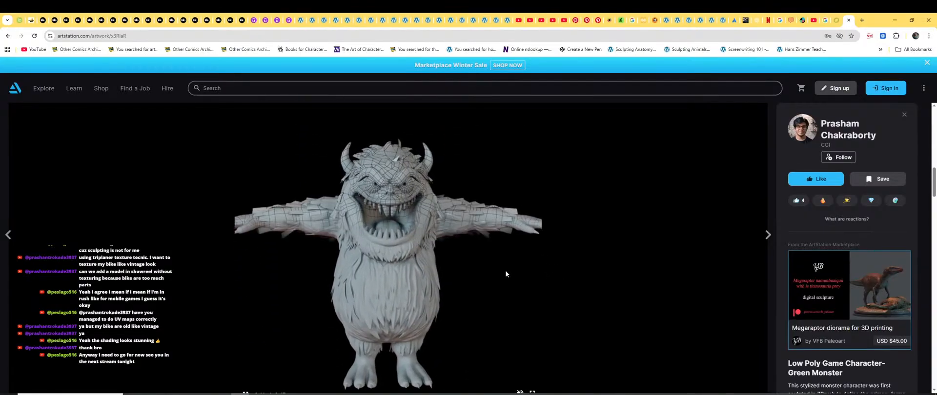
scroll(399, 259, "down", 1)
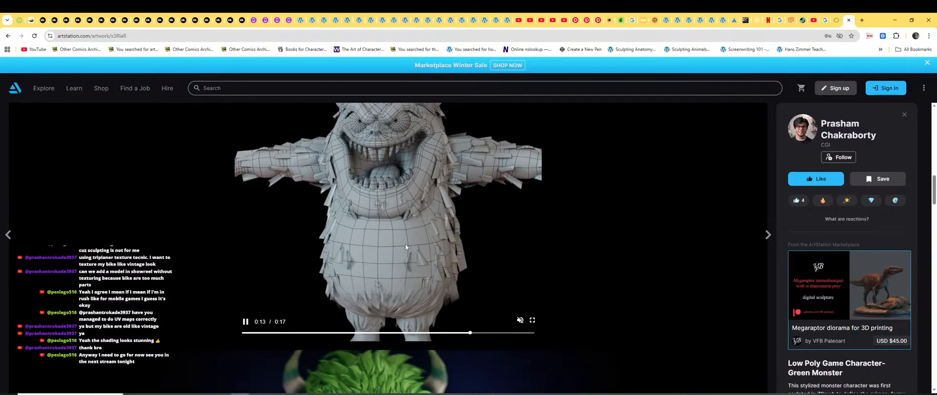
scroll(405, 244, "up", 1)
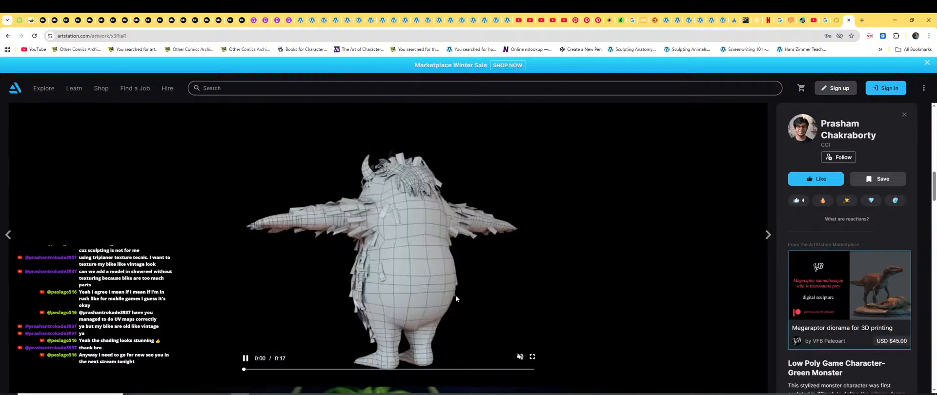
Browse the remaining images and videos, then minimize Chrome to bring Maya back.
scroll(440, 288, "down", 4)
scroll(438, 290, "down", 5)
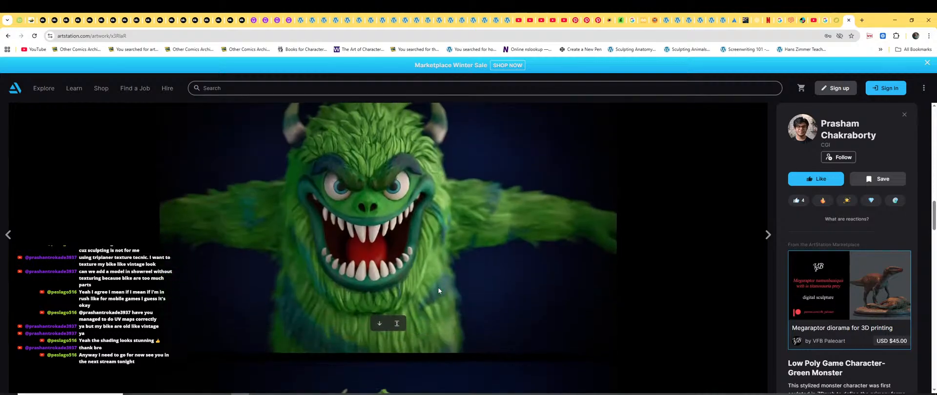
scroll(438, 291, "down", 12)
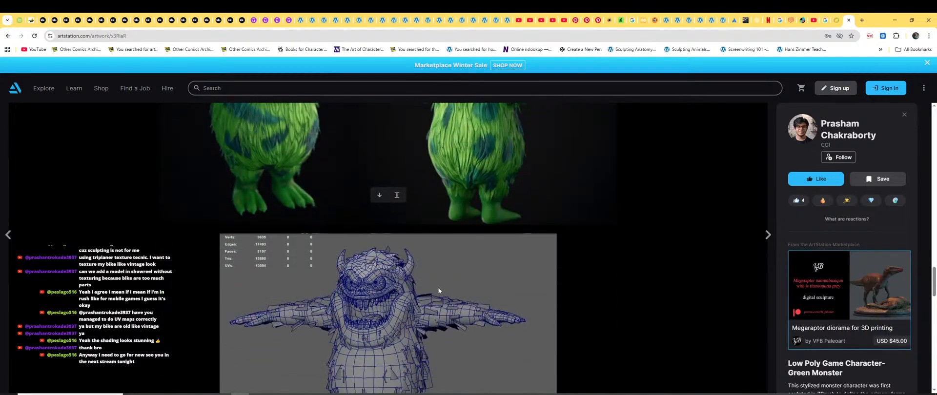
scroll(438, 291, "down", 12)
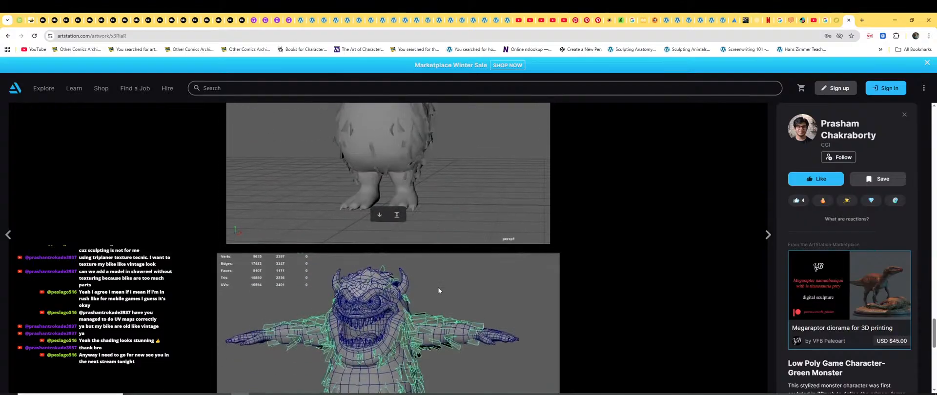
scroll(438, 290, "up", 15)
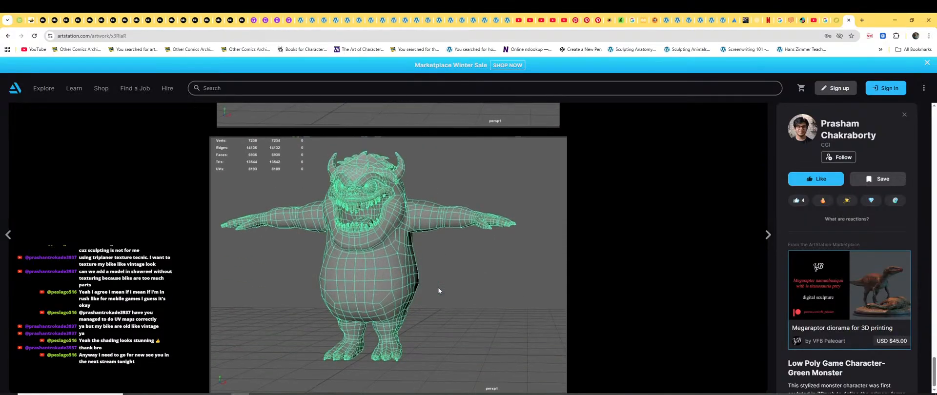
scroll(438, 290, "up", 15)
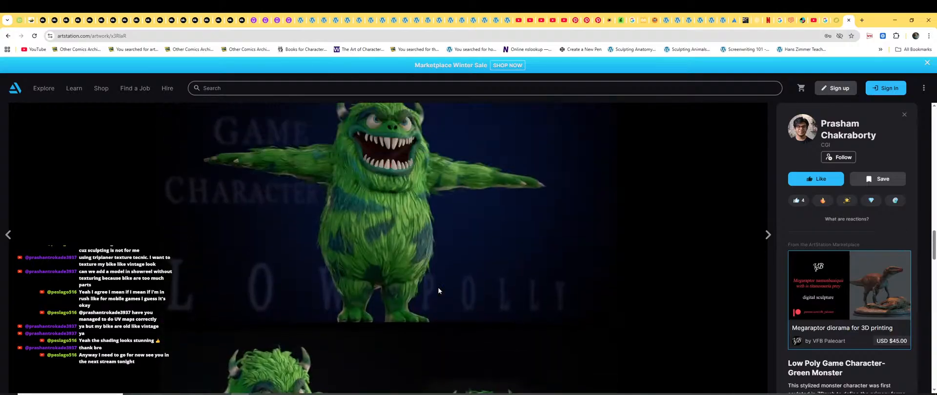
scroll(438, 290, "up", 5)
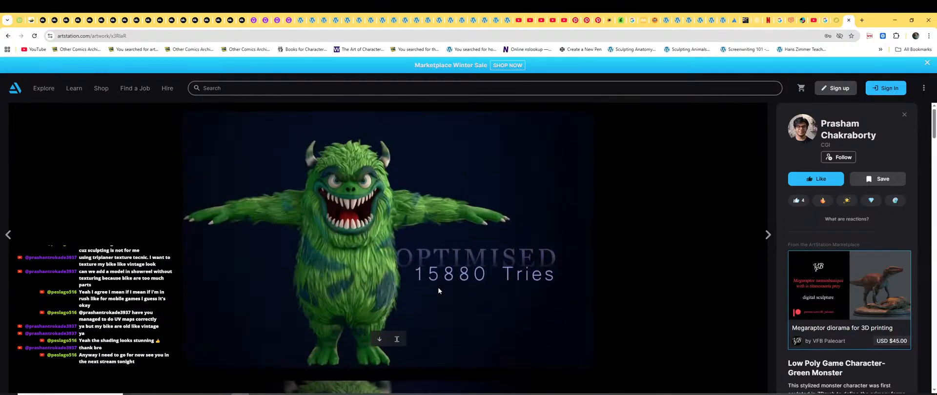
left_click(894, 20)
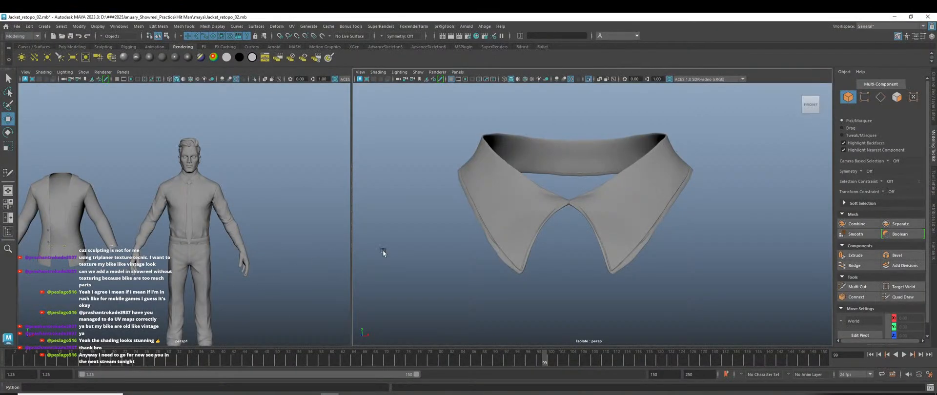
Make the collar mesh live and start Quad Draw with Object X symmetry.
left_click(640, 200)
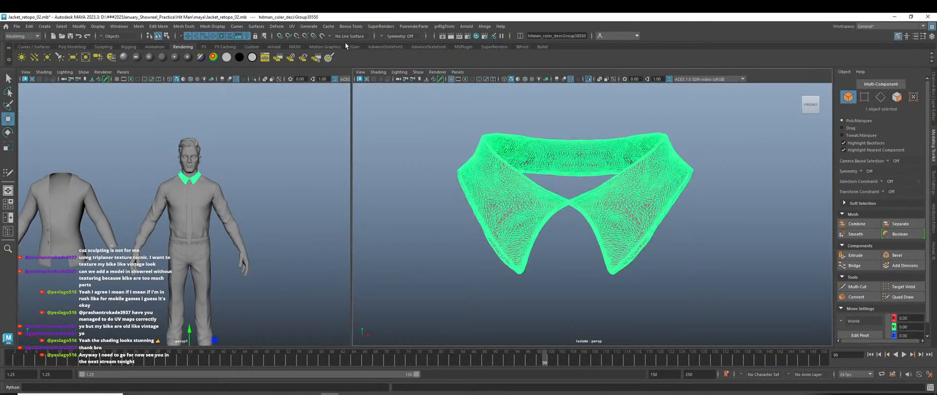
left_click(323, 37)
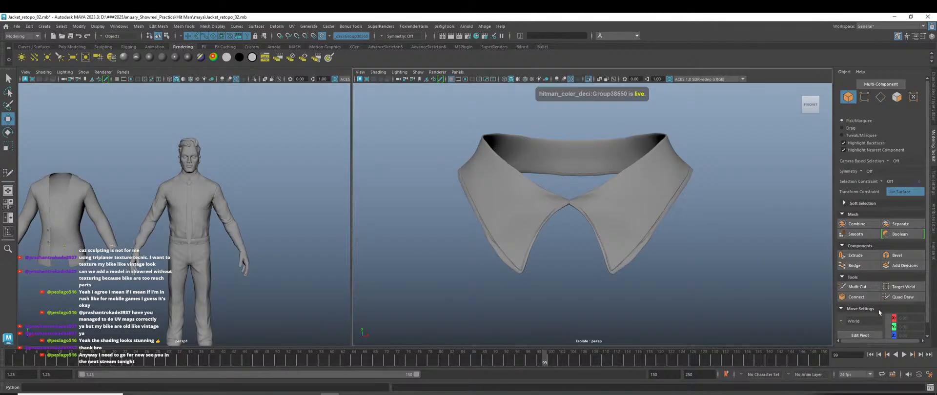
left_click(901, 297)
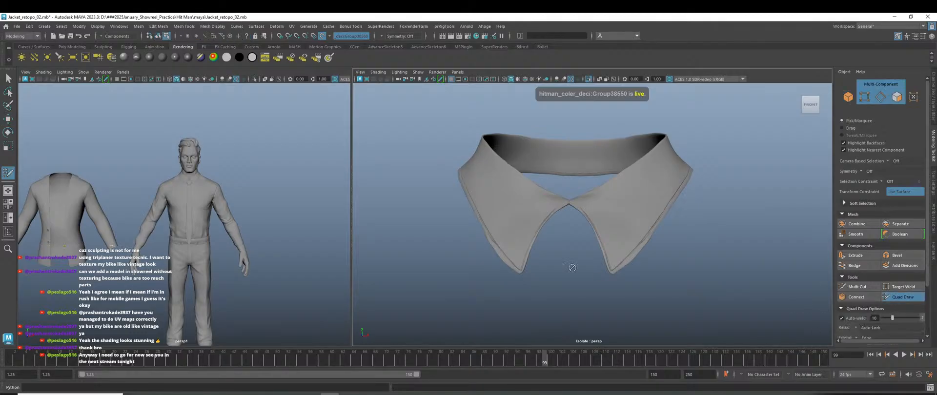
left_click(386, 37)
left_click(398, 49)
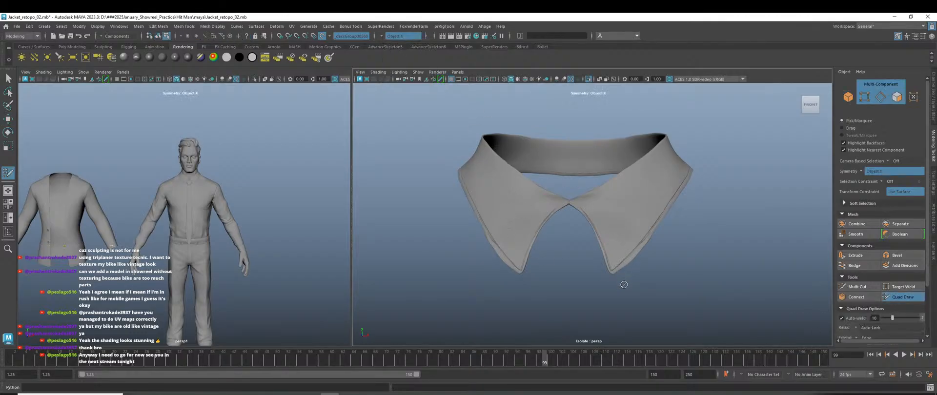
Zoom onto the collar's V-notch and place the first mirrored retopology point.
scroll(597, 263, "up", 10)
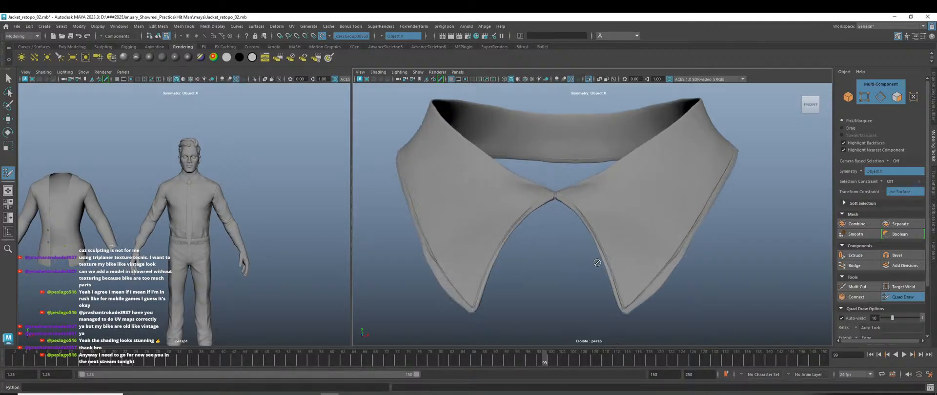
middle_click_drag(514, 253, 543, 335, "alt")
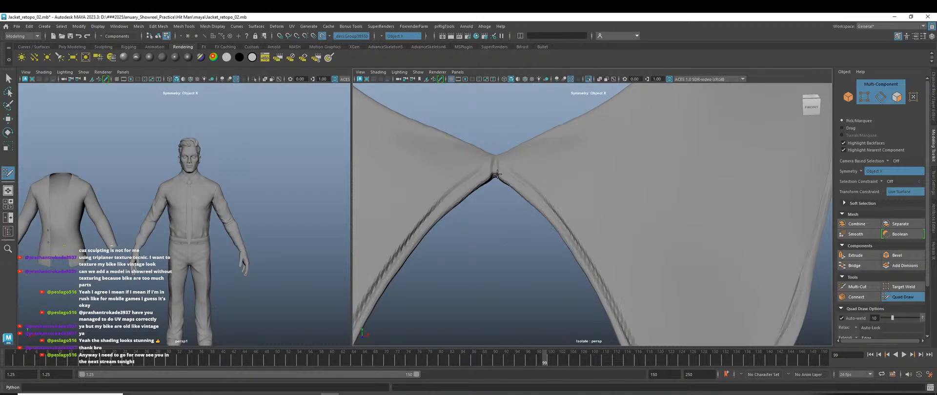
left_click(519, 192)
Fill mirrored quads between the placed points and pull their corners down the collar.
left_click(499, 161, "shift")
scroll(497, 156, "up", 3)
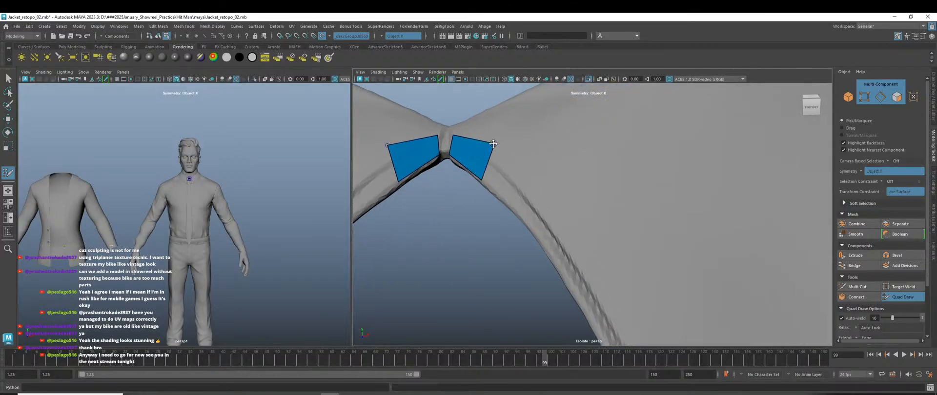
left_click_drag(493, 143, 492, 165)
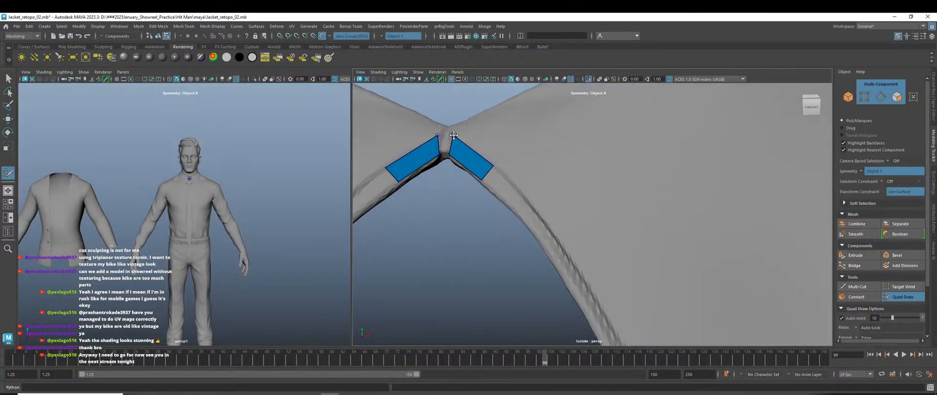
left_click_drag(454, 135, 472, 199)
Fill the centre gap between the two collar quads, relax them and tweak the middle vertices.
scroll(472, 198, "up", 3)
middle_click_drag(421, 203, 581, 320, "alt")
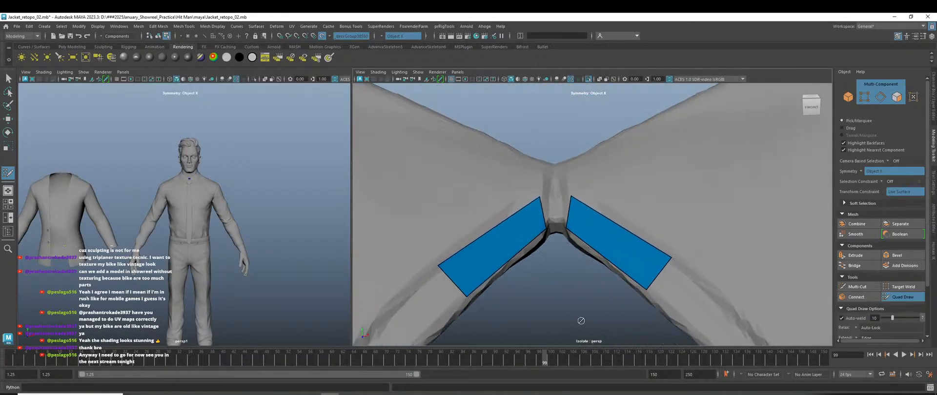
left_click_drag(581, 320, 540, 301, "alt")
middle_click_drag(539, 301, 504, 280, "alt")
scroll(489, 206, "up", 1)
scroll(489, 206, "up", 1)
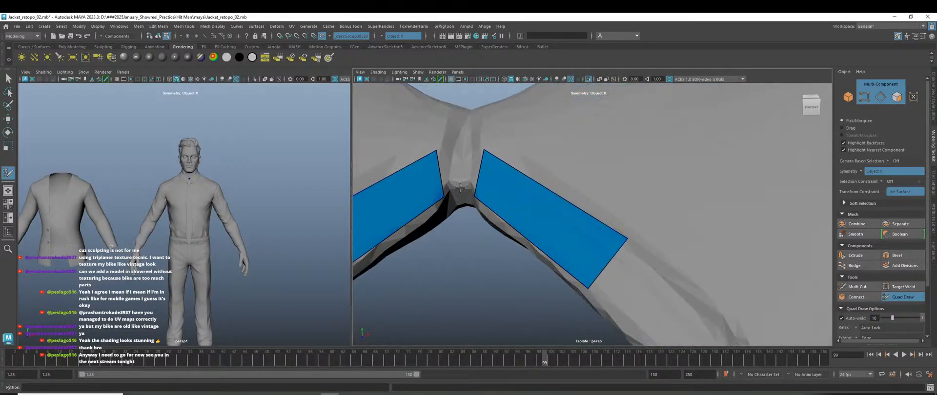
left_click(461, 148, "shift")
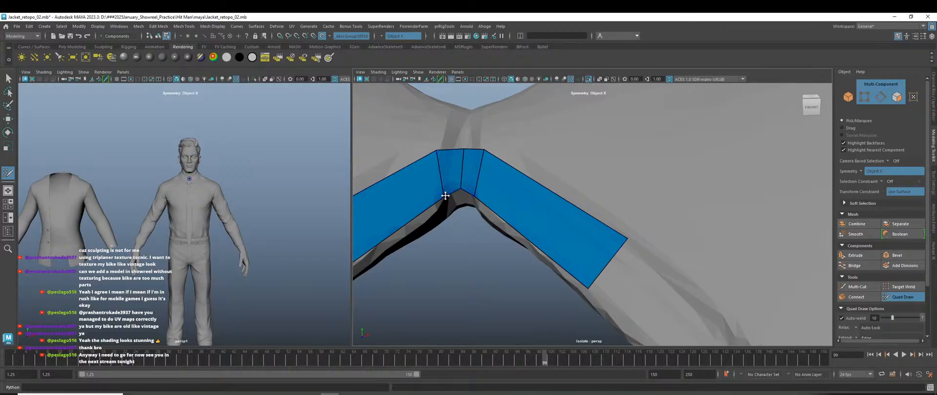
left_click_drag(445, 195, 444, 199, "shift")
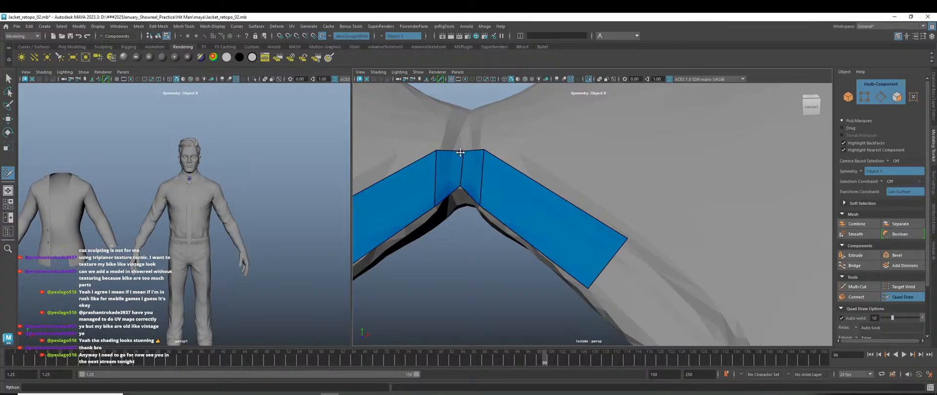
left_click_drag(438, 155, 440, 151)
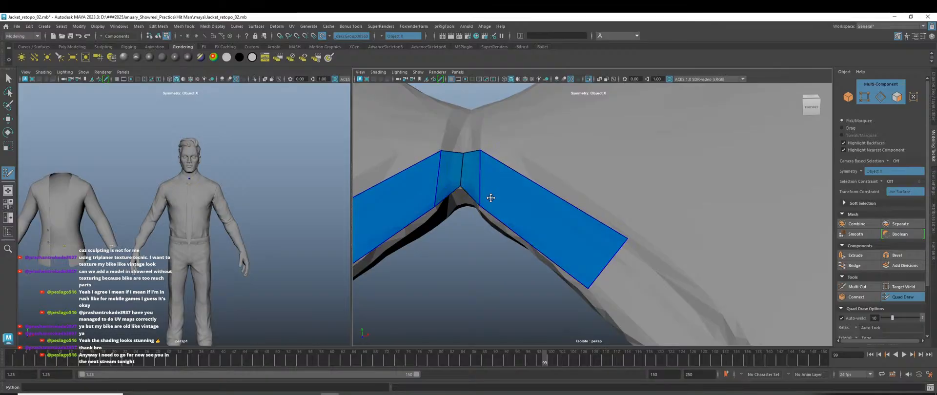
left_click_drag(480, 202, 478, 196)
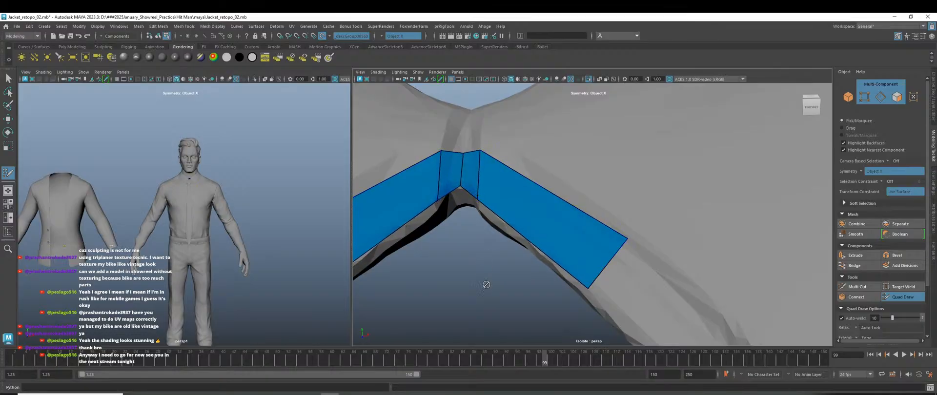
Nudge the right quad's lower corner and extrude the strip's end edge along the collar.
scroll(516, 290, "down", 5)
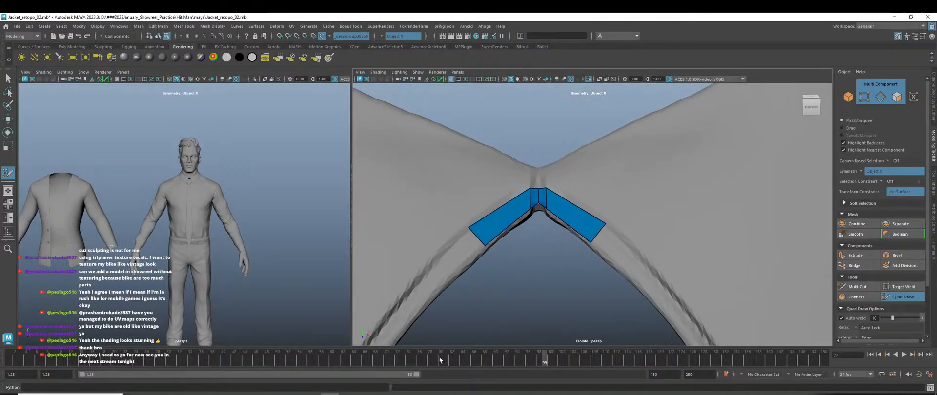
middle_click_drag(595, 302, 578, 289, "alt")
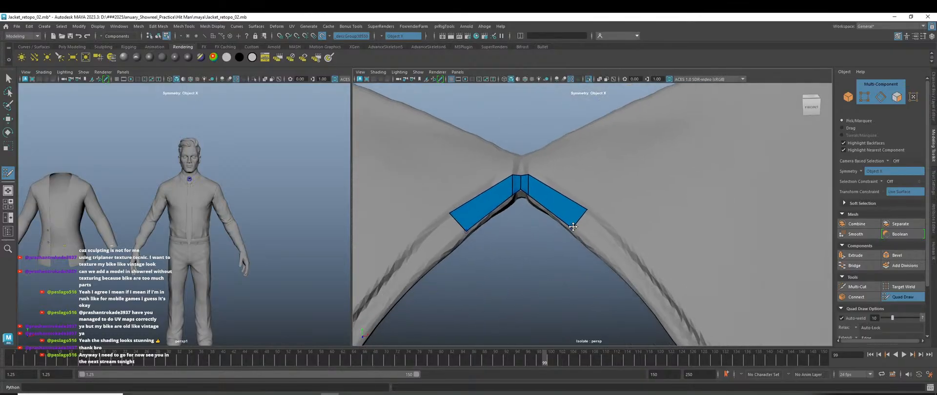
left_click_drag(573, 226, 572, 229)
middle_click_drag(505, 294, 547, 272, "alt")
left_click_drag(505, 199, 384, 336)
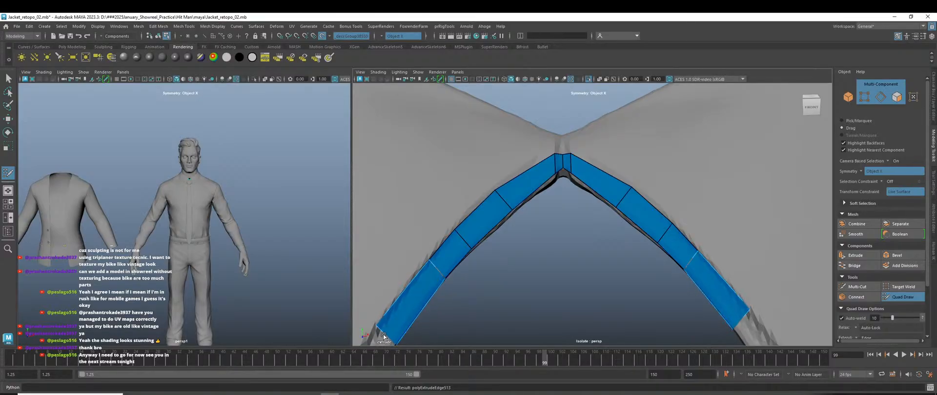
Straighten the left strip's top edge by adjusting its end and upper vertices.
middle_click_drag(432, 315, 510, 248, "alt")
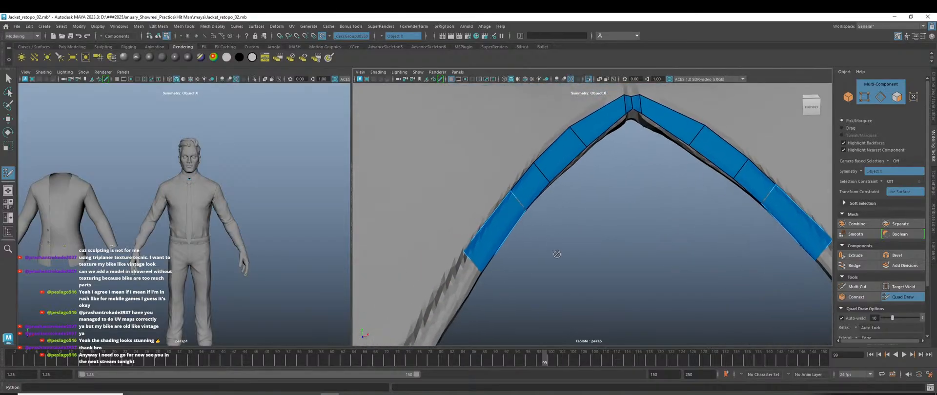
right_click_drag(556, 253, 564, 262, "alt")
left_click_drag(564, 261, 485, 177, "alt")
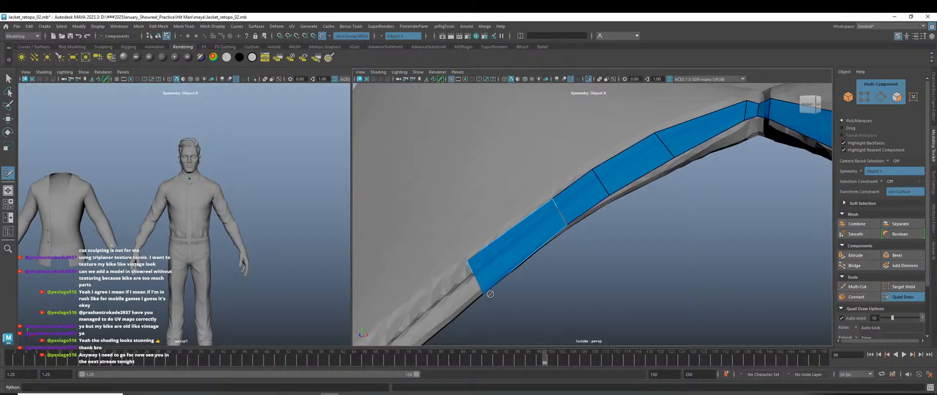
left_click_drag(485, 293, 482, 289)
left_click_drag(469, 262, 473, 274)
left_click_drag(554, 199, 559, 207)
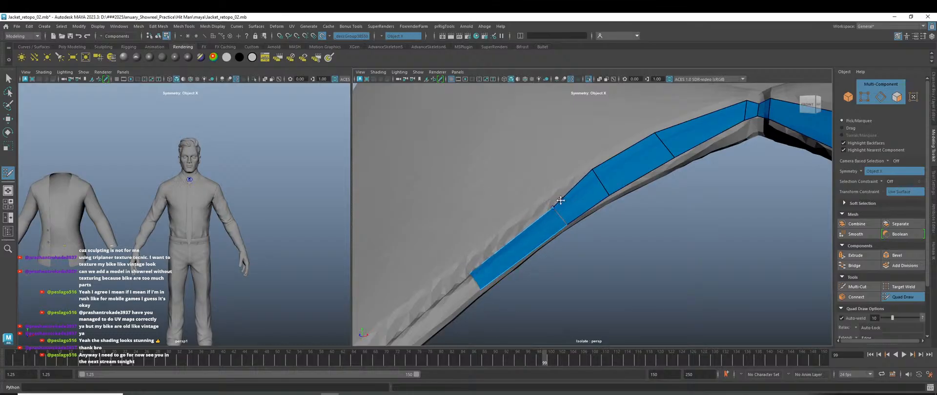
left_click_drag(597, 165, 595, 177)
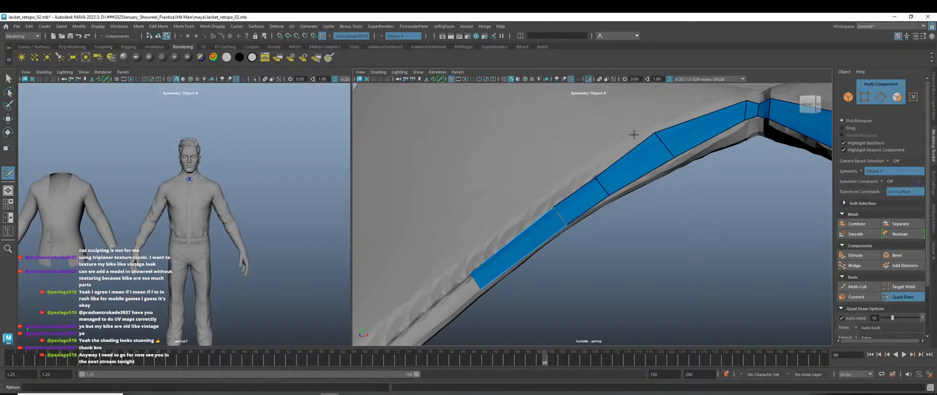
left_click_drag(653, 132, 656, 140)
From below the collar, adjust the strip's left-edge and top-left vertices.
scroll(651, 224, "down", 5)
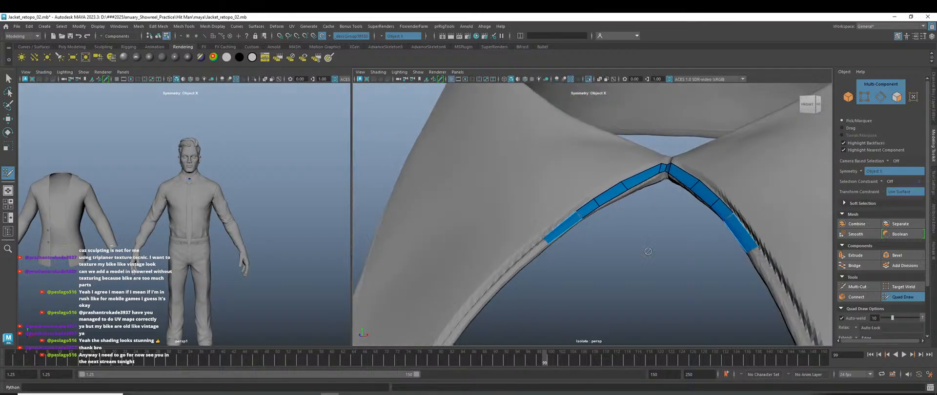
left_click_drag(647, 251, 654, 303, "alt")
scroll(595, 232, "up", 5)
middle_click_drag(595, 231, 651, 283, "alt")
left_click_drag(524, 149, 522, 146)
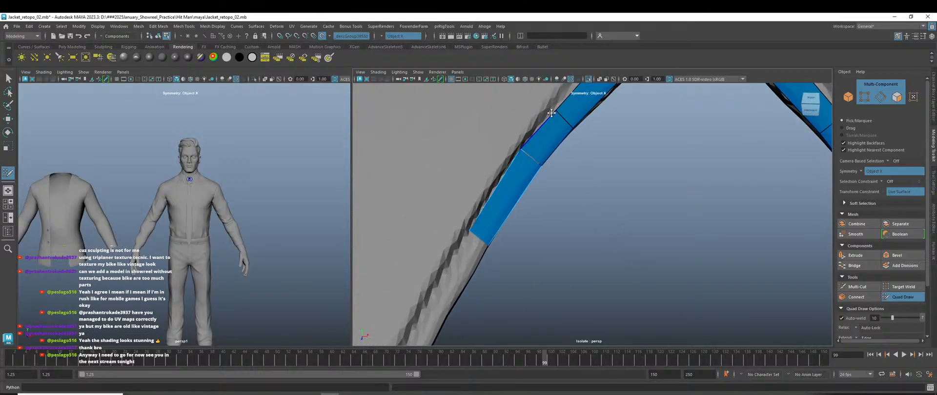
left_click_drag(552, 112, 551, 106)
Widen the strip's apex by moving its vertex outward.
middle_click_drag(577, 162, 574, 265, "alt")
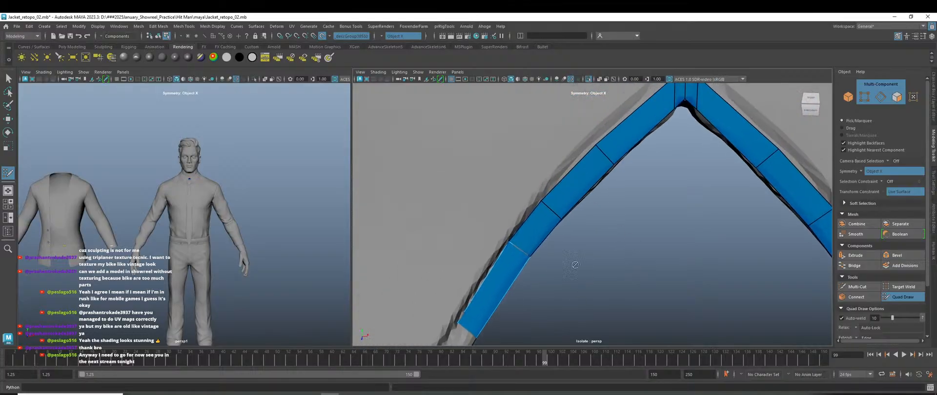
scroll(612, 150, "down", 2)
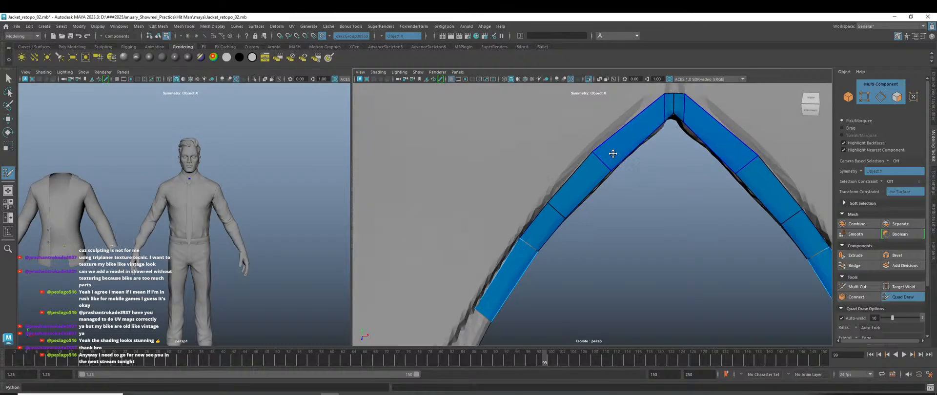
middle_click_drag(618, 219, 601, 246, "alt")
scroll(601, 246, "up", 2)
left_click_drag(637, 154, 624, 158)
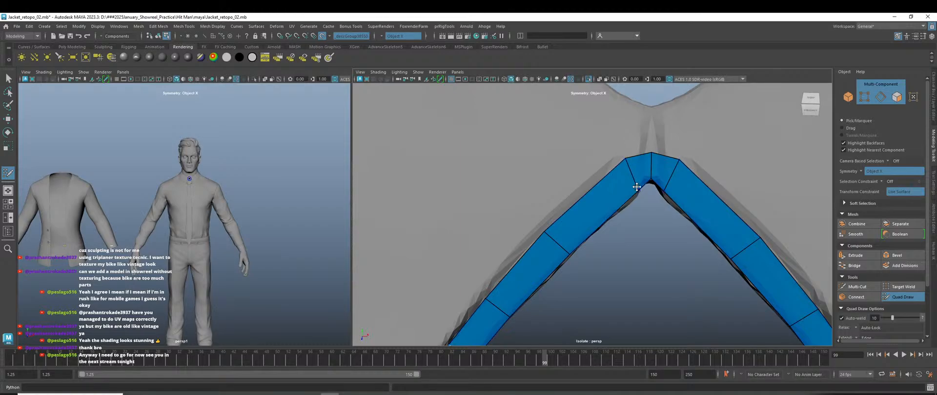
Extrude two more quads from the strip's end edge down the collar.
scroll(635, 212, "down", 6)
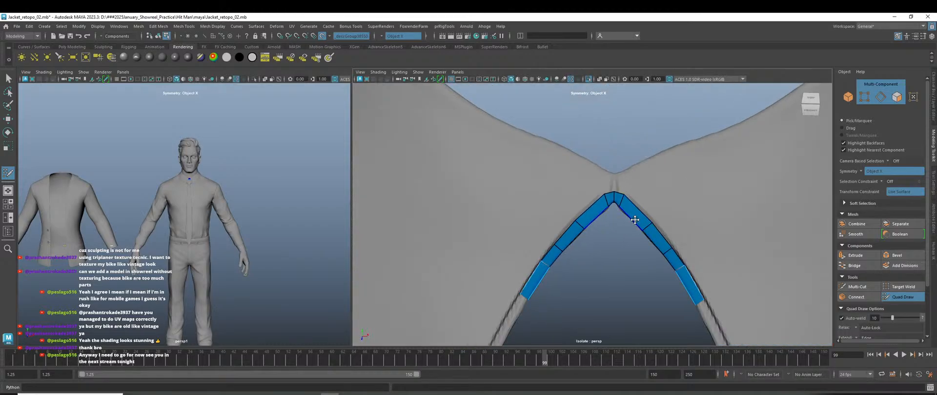
middle_click_drag(594, 289, 600, 216, "alt")
scroll(554, 203, "up", 5)
middle_click_drag(507, 190, 585, 221, "alt")
left_click_drag(576, 175, 559, 211)
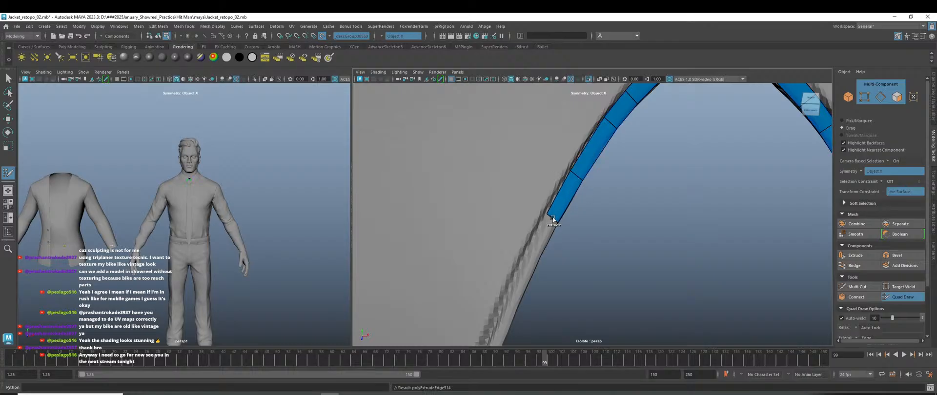
scroll(550, 222, "down", 4)
middle_click_drag(550, 222, 528, 171, "alt")
scroll(543, 213, "up", 3)
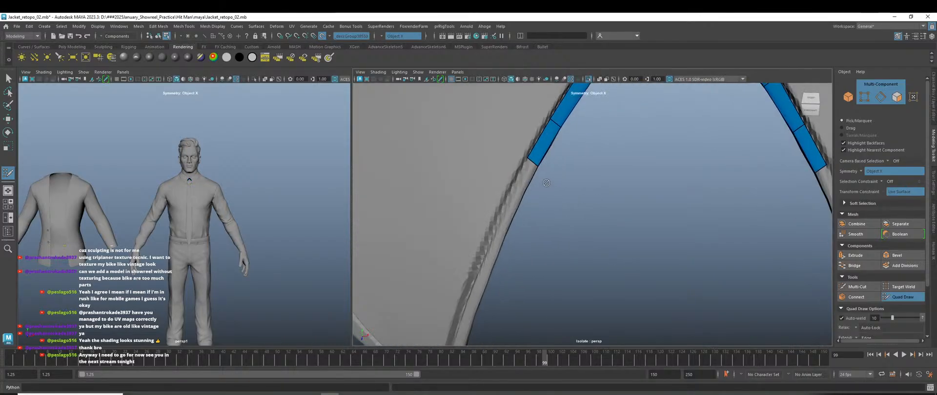
left_click_drag(531, 169, 485, 262)
scroll(579, 258, "down", 4)
scroll(579, 257, "down", 4)
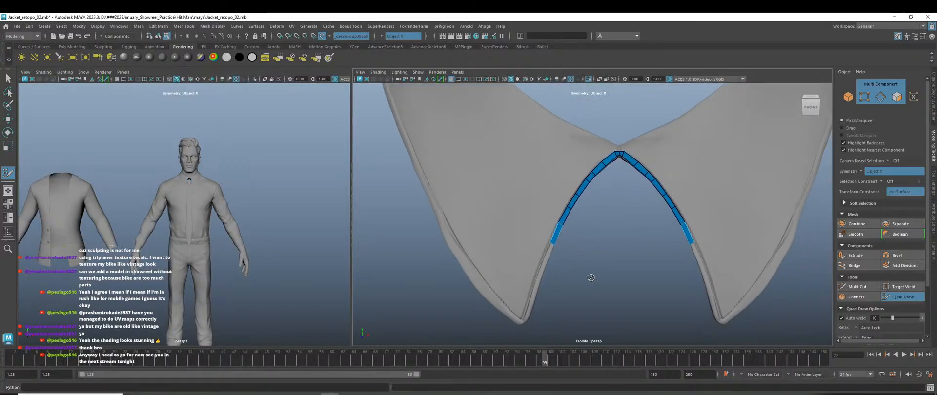
Extrude the strip's bottom edge into a new quad along the collar.
scroll(590, 277, "up", 4)
scroll(561, 292, "up", 3)
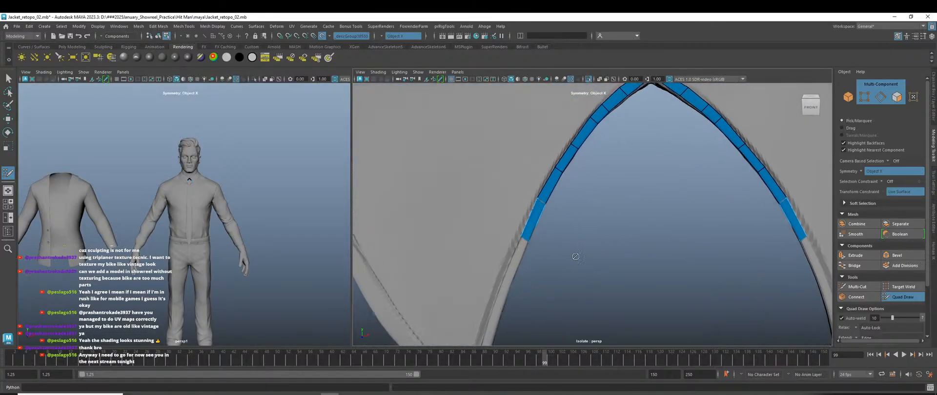
scroll(587, 268, "up", 4)
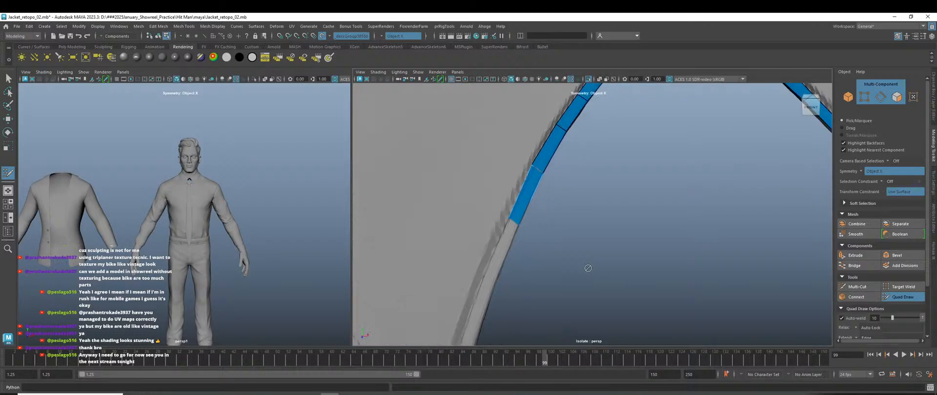
left_click_drag(568, 160, 604, 204, "alt")
middle_click_drag(604, 204, 612, 285, "alt")
left_click_drag(547, 185, 519, 263)
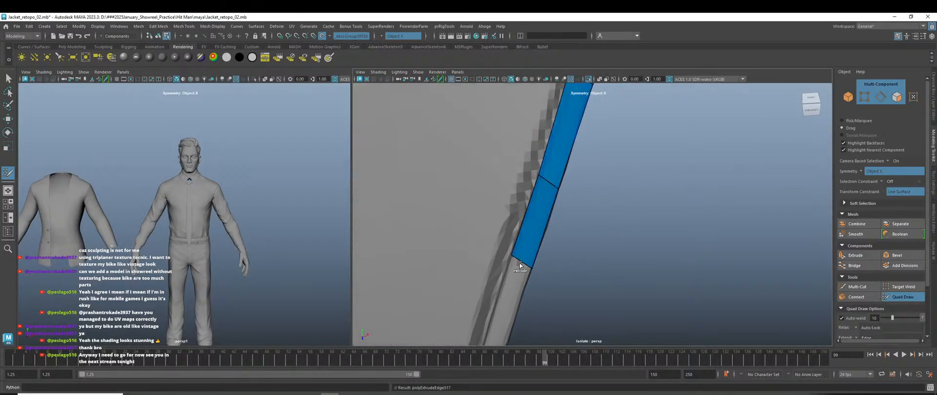
Orbit around the collar to view both jacket edges and the strip's apex.
scroll(517, 267, "down", 3)
left_click_drag(586, 285, 612, 267, "alt")
scroll(614, 279, "down", 4)
middle_click_drag(617, 285, 598, 218, "alt")
scroll(577, 221, "down", 5)
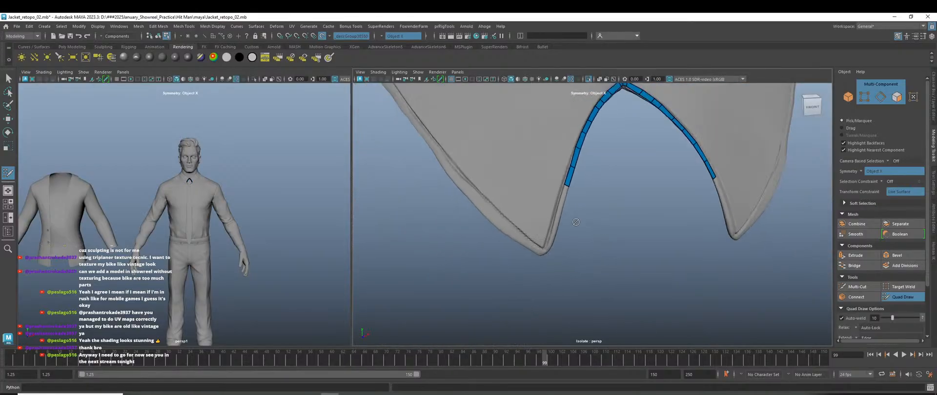
left_click_drag(632, 242, 616, 249, "alt")
scroll(629, 196, "up", 4)
middle_click_drag(629, 197, 593, 332, "alt")
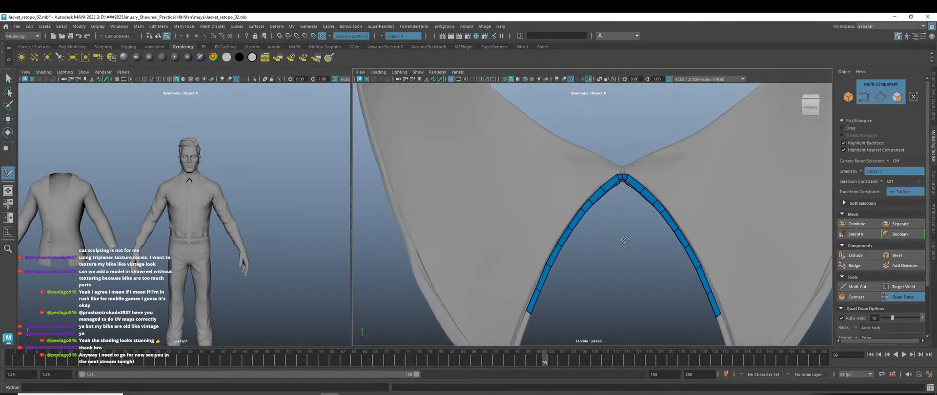
scroll(634, 205, "up", 6)
middle_click_drag(634, 205, 572, 283, "alt")
scroll(608, 229, "up", 2)
scroll(607, 230, "up", 2)
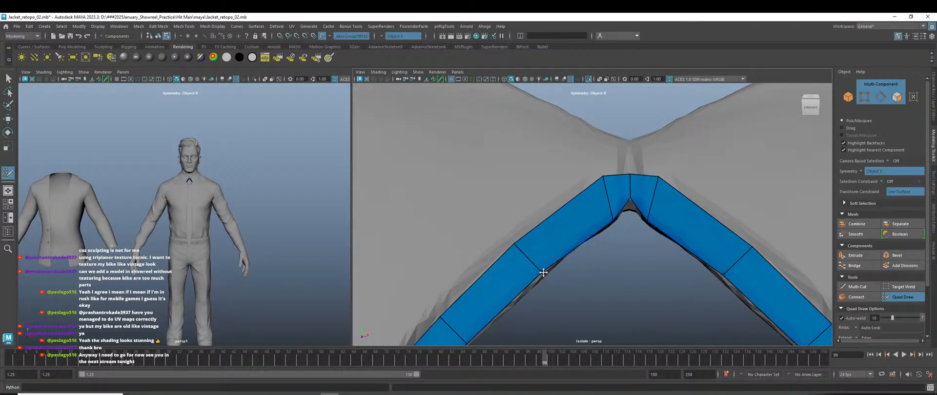
Extend the strip with another quad down the collar toward its lower tip.
scroll(542, 274, "down", 1)
scroll(556, 282, "down", 2)
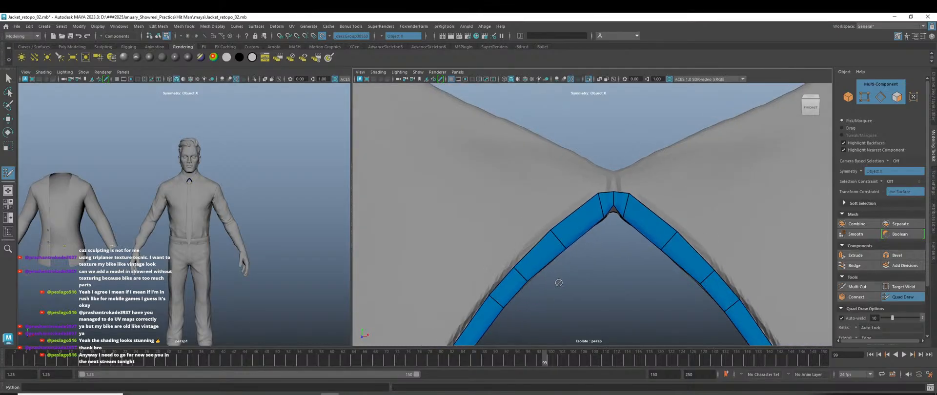
scroll(558, 283, "down", 4)
scroll(561, 244, "up", 5)
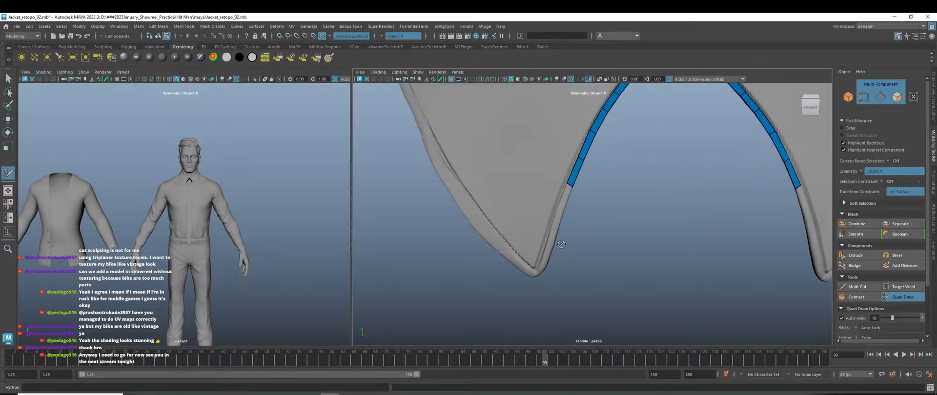
scroll(561, 244, "up", 3)
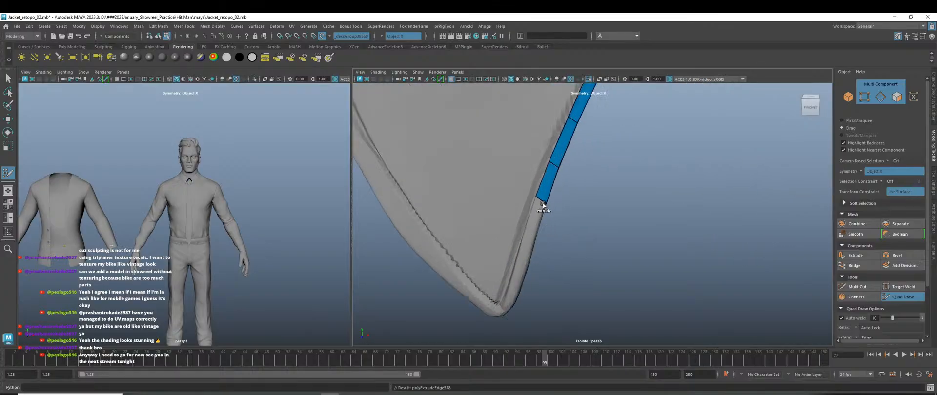
left_click_drag(538, 214, 526, 268, "ctrl")
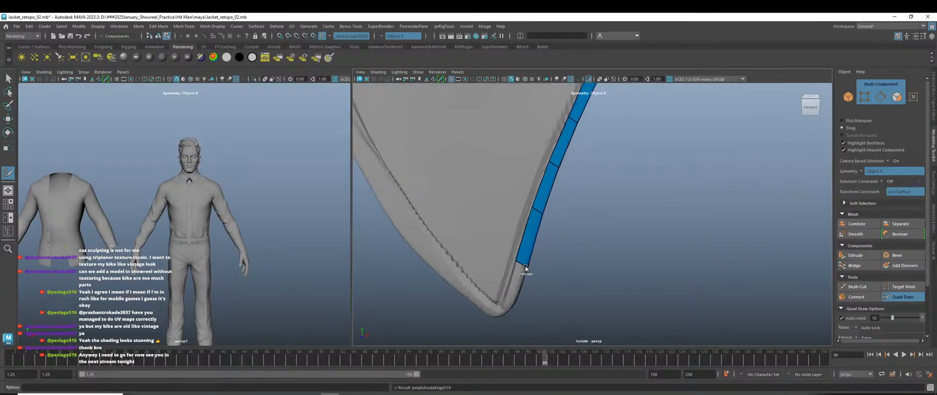
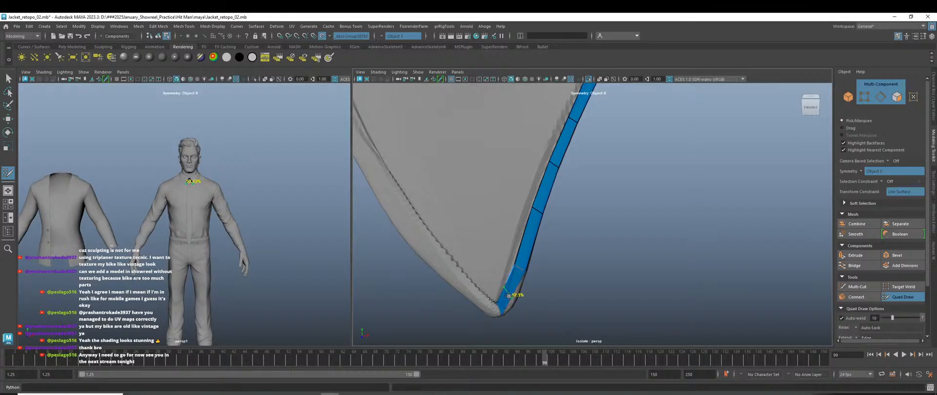
Insert an edge loop across the strip's bottom quad and narrow it along the collar edge.
left_click(510, 296, "ctrl")
middle_click_drag(564, 298, 614, 246, "alt")
right_click_drag(585, 228, 708, 332, "alt")
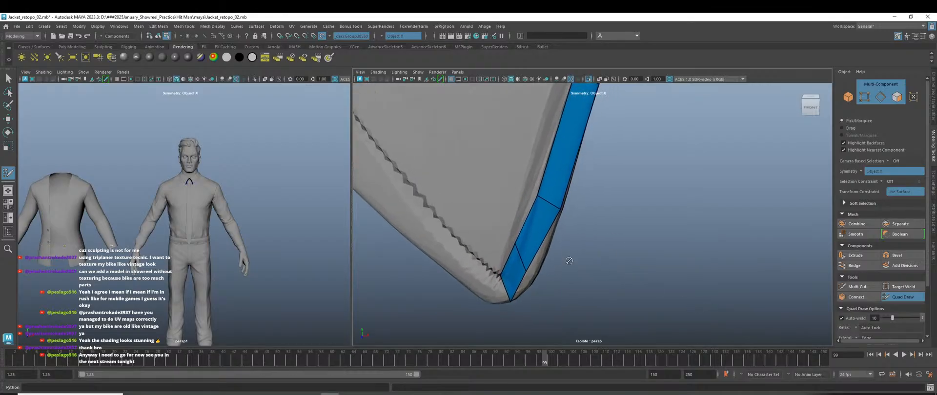
left_click_drag(515, 266, 521, 269)
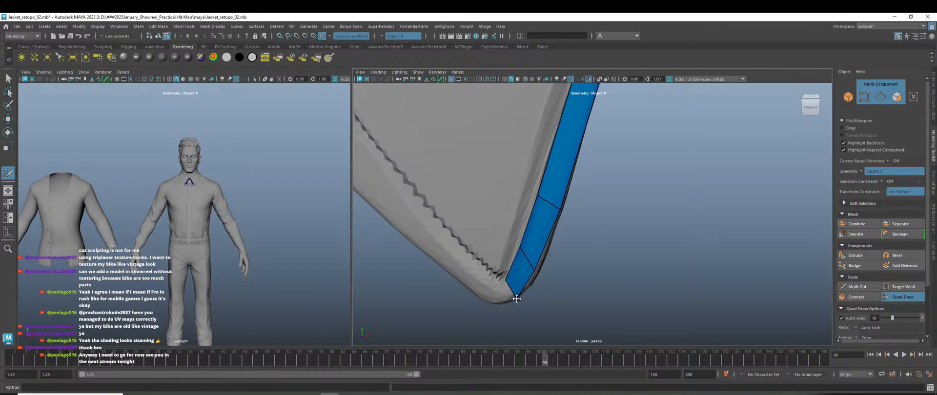
Orbit and zoom the view to frame the chest and the strip's lower end.
left_click_drag(598, 296, 545, 262, "alt")
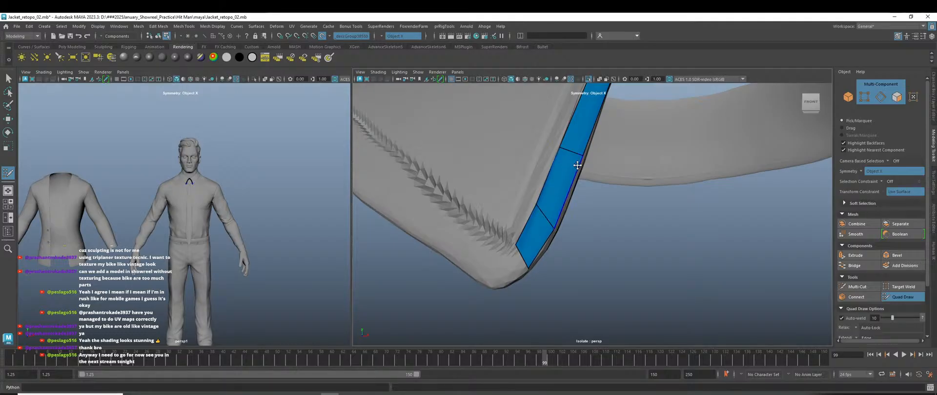
scroll(610, 213, "down", 10)
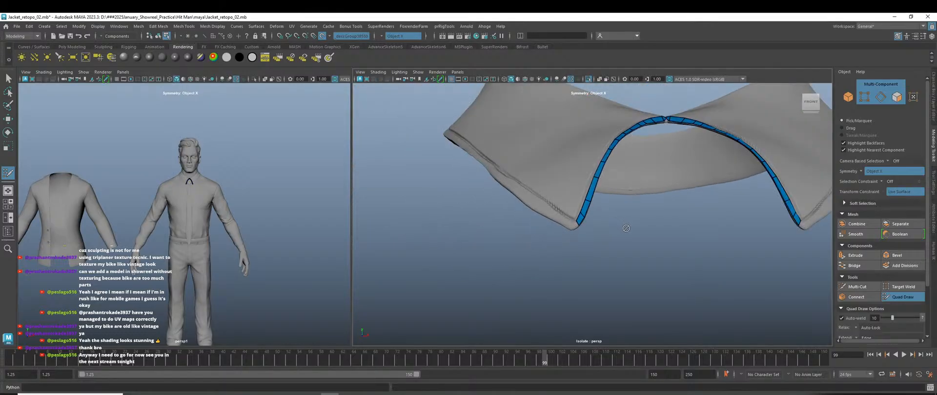
left_click_drag(611, 213, 649, 268, "alt")
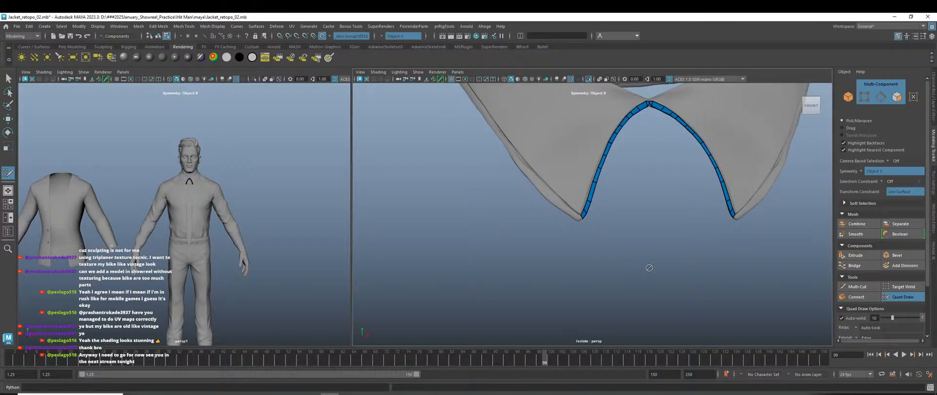
scroll(569, 238, "down", 2)
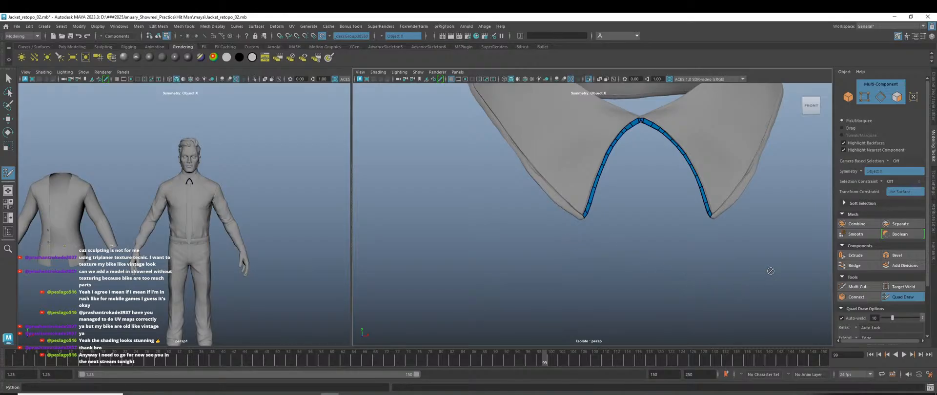
scroll(585, 220, "up", 5)
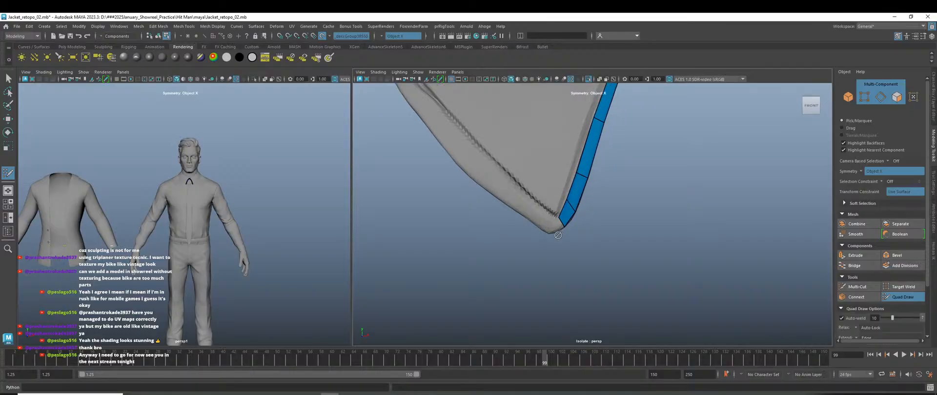
scroll(438, 328, "up", 1)
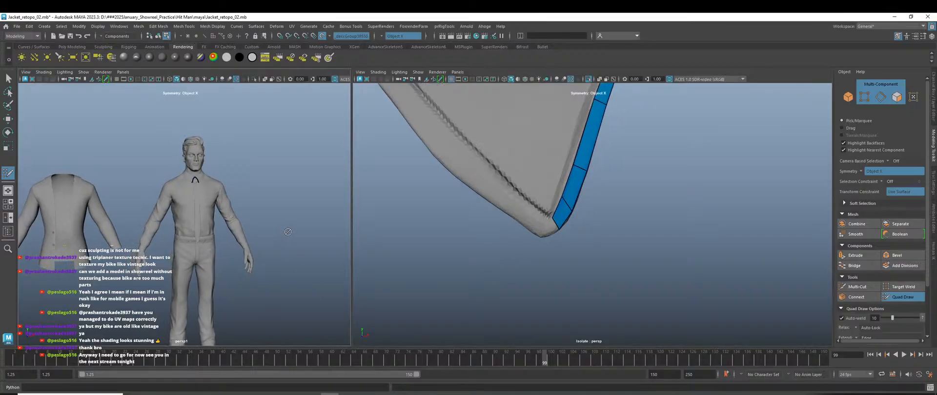
scroll(278, 220, "up", 5)
middle_click_drag(296, 219, 217, 214, "alt")
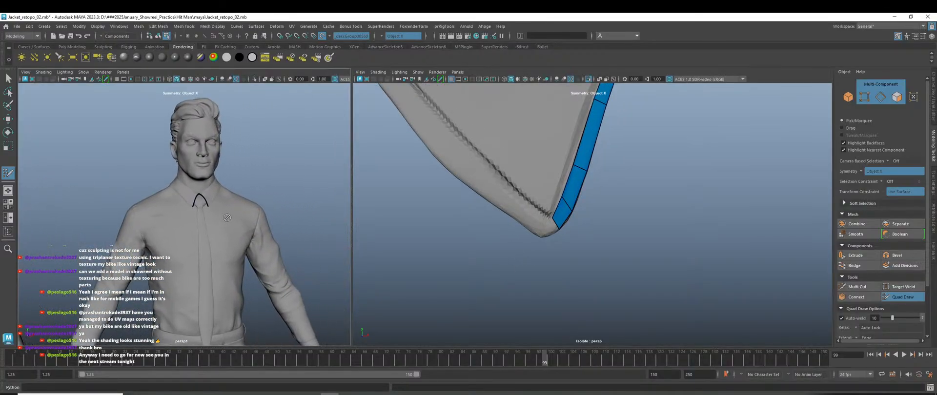
left_click_drag(239, 218, 266, 218, "alt")
scroll(557, 218, "up", 5)
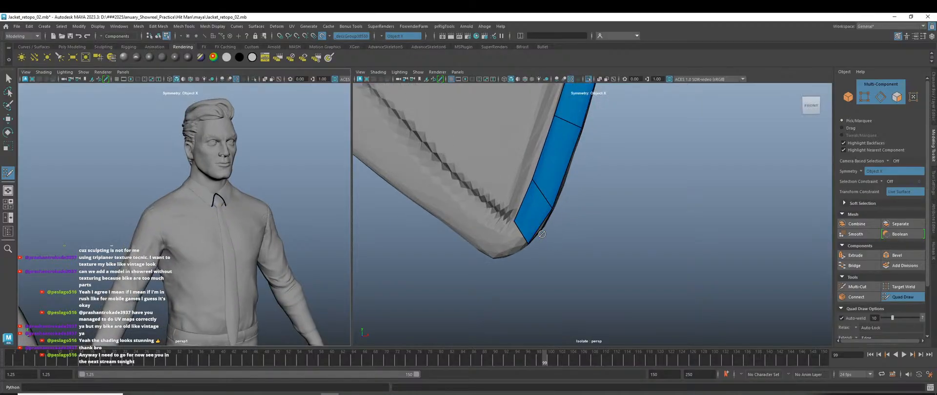
middle_click_drag(667, 170, 504, 216, "alt")
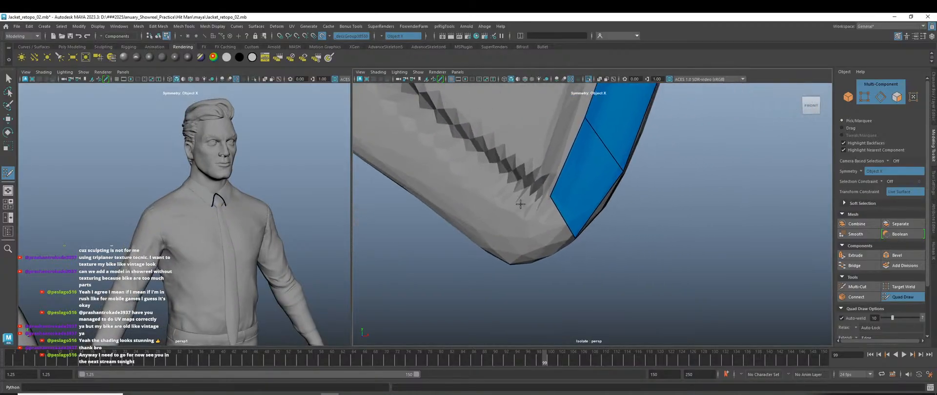
Place points and fill three quads below the strip's tip along the collar's lower-left edge.
left_click(542, 222, "shift")
left_click(486, 155)
left_click(435, 207)
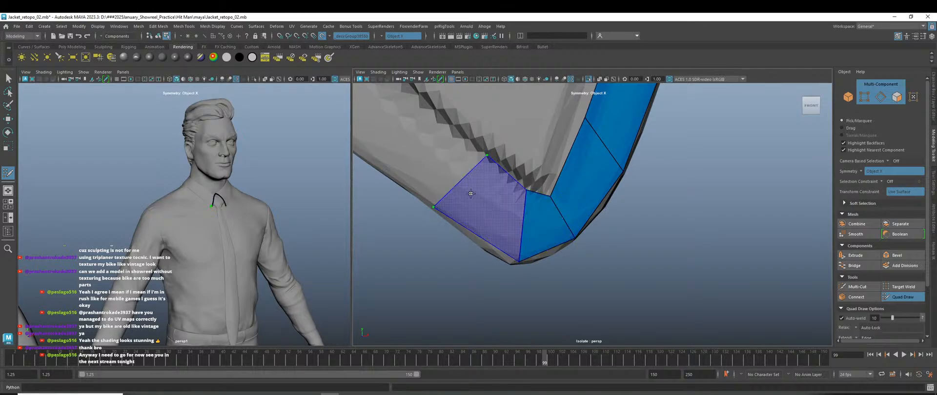
left_click(471, 194, "shift")
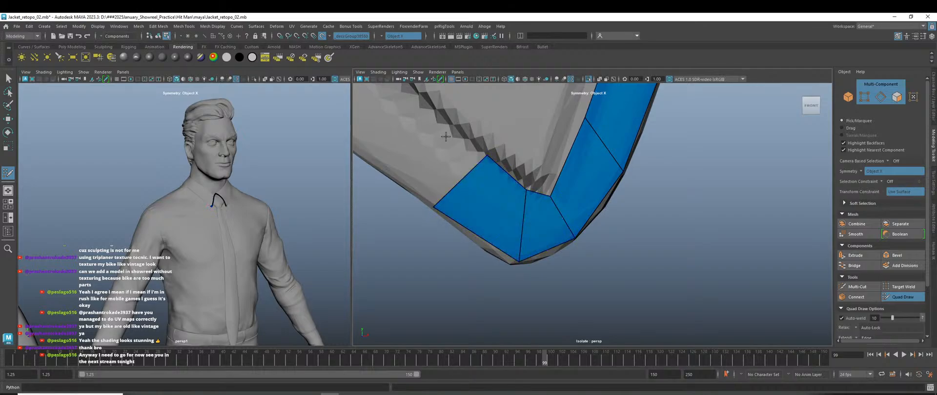
left_click(365, 156)
left_click(413, 150, "shift")
scroll(502, 215, "down", 5)
middle_click_drag(502, 215, 530, 286, "alt")
scroll(527, 227, "up", 2)
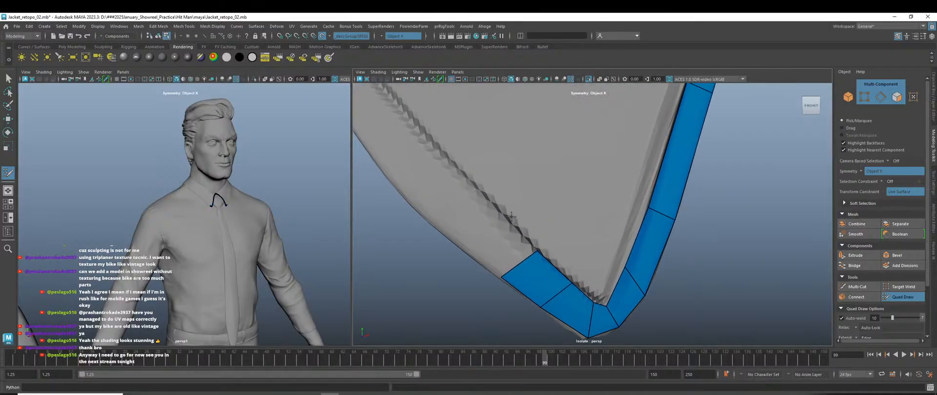
Fill two more quads further along the lower edge and fit the top edge to the surface.
left_click(448, 236)
left_click(483, 243, "shift")
left_click(446, 161)
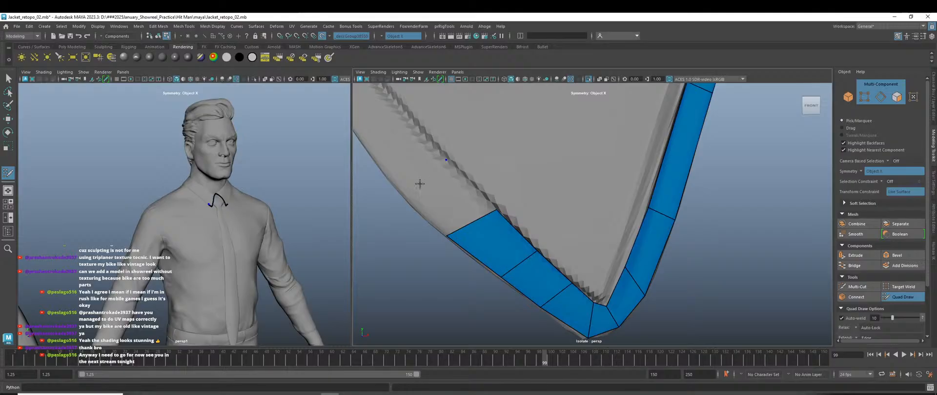
left_click(395, 182)
left_click(439, 191, "shift")
left_click_drag(412, 176, 443, 189)
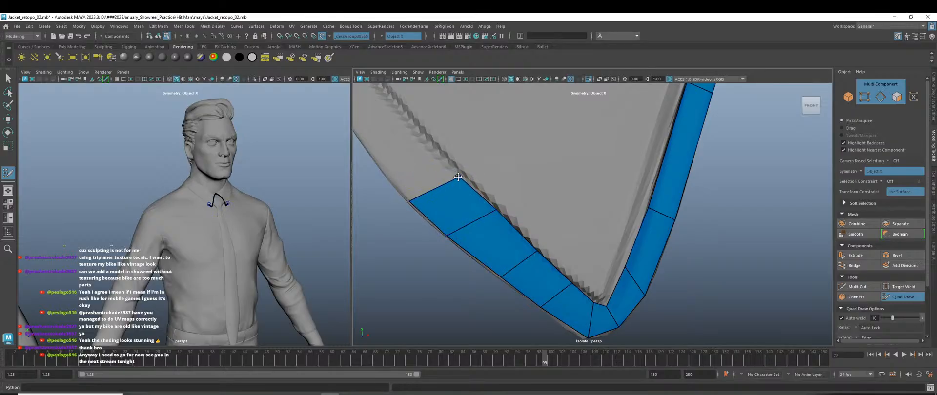
Move the end quad's top vertex up-left, then delete an extra extruded quad.
scroll(532, 242, "down", 12)
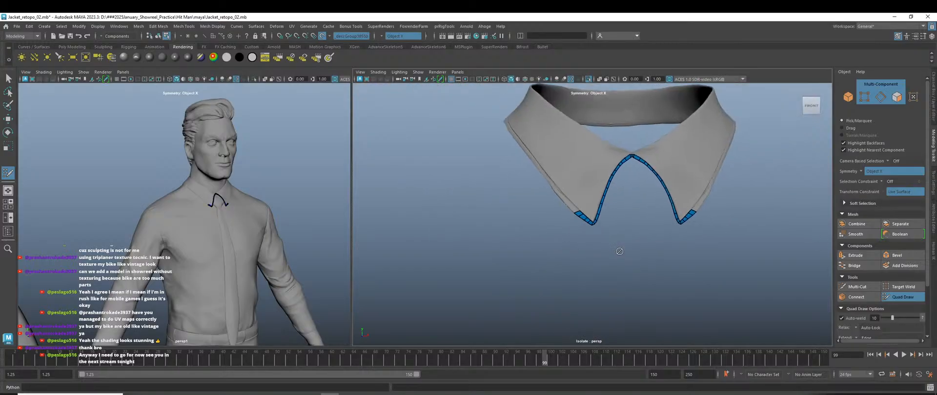
left_click_drag(617, 250, 615, 256, "alt")
scroll(659, 245, "up", 4)
scroll(584, 271, "up", 6)
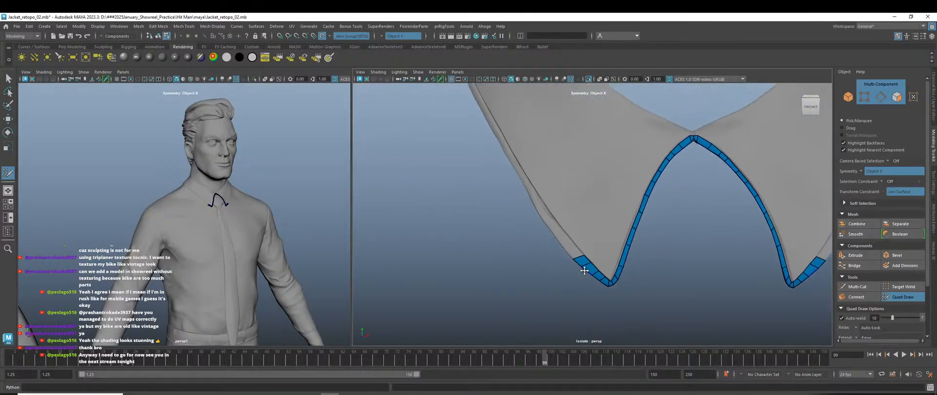
scroll(602, 226, "up", 4)
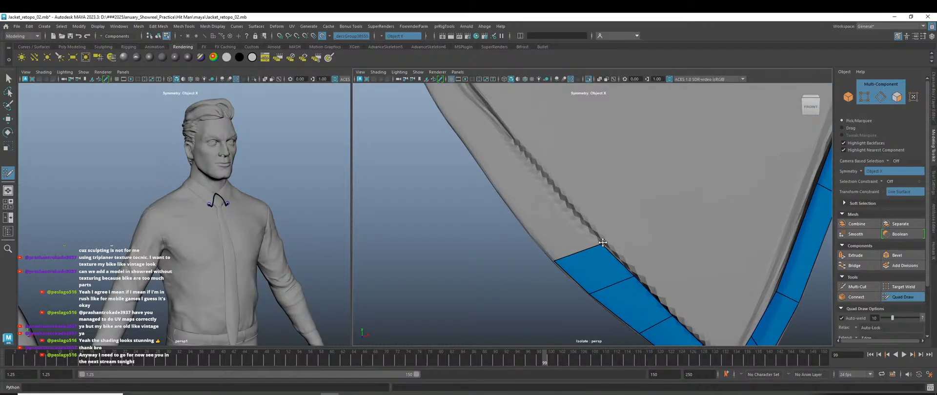
left_click_drag(600, 244, 592, 230)
mouse_move(576, 246)
left_mouse_down()
mouse_move(543, 216)
mouse_move(526, 223)
mouse_move(521, 194)
mouse_move(498, 171)
mouse_move(493, 183)
left_mouse_up()
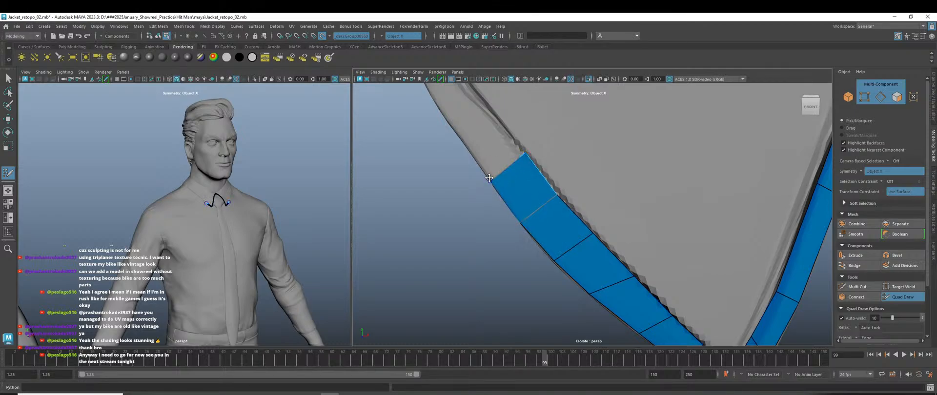
left_click(501, 209, "ctrl+shift")
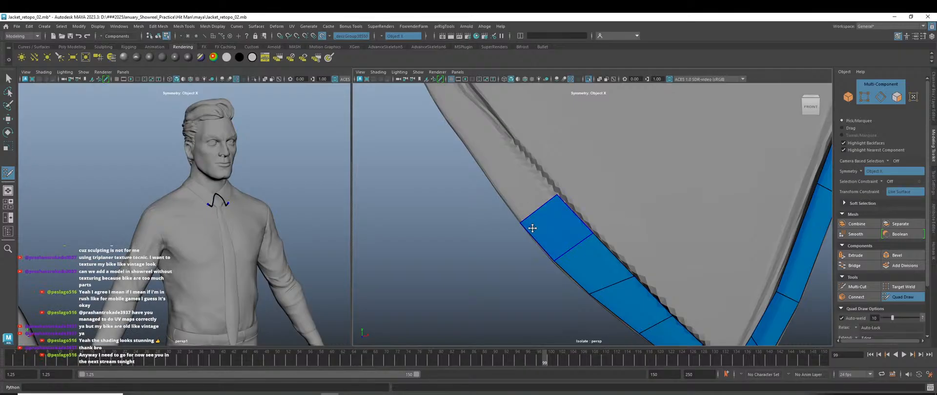
left_click_drag(532, 228, 614, 255, "alt")
scroll(614, 255, "up", 6)
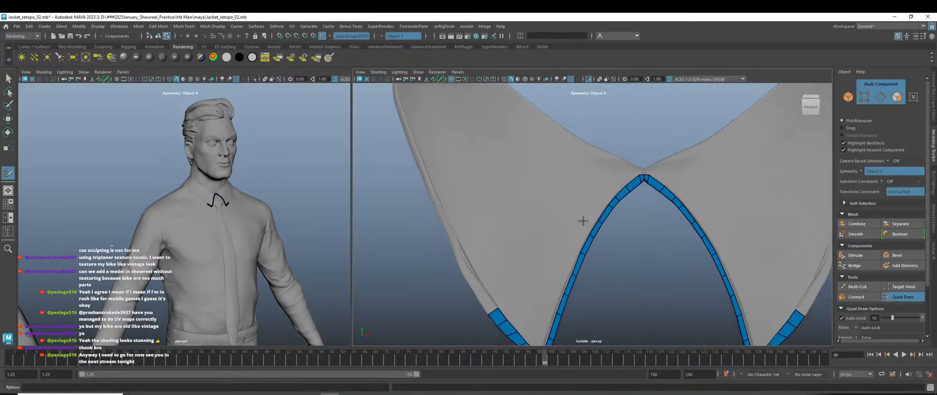
middle_click_drag(616, 287, 619, 239, "alt")
scroll(582, 249, "up", 3)
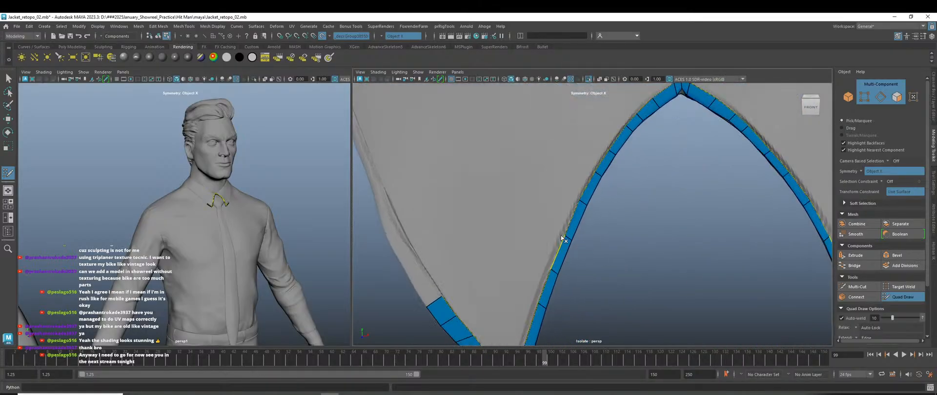
left_click(568, 238, "ctrl+shift")
left_click(598, 175, "ctrl+shift")
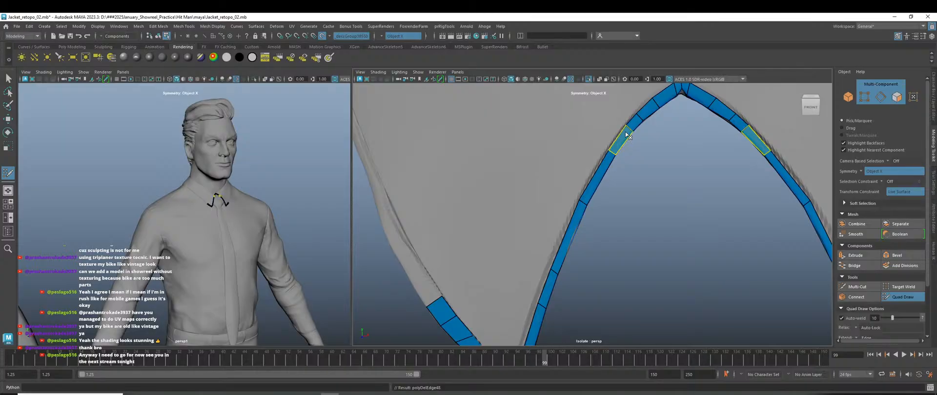
scroll(650, 202, "down", 2)
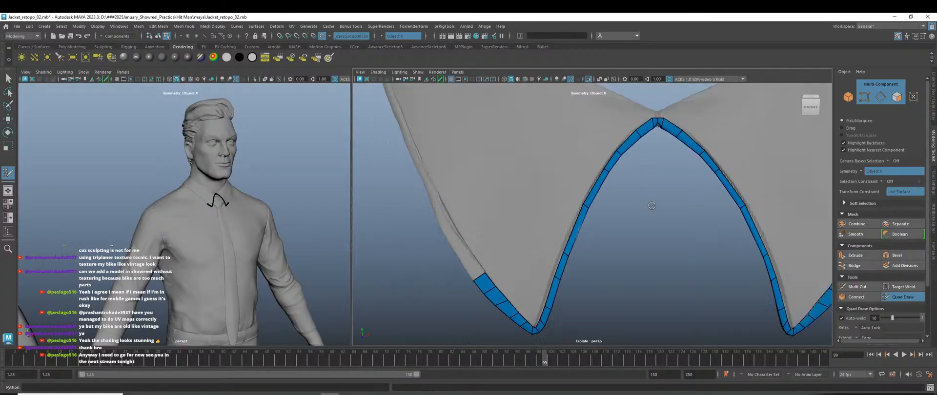
scroll(651, 206, "up", 2)
middle_click_drag(632, 266, 592, 298, "alt")
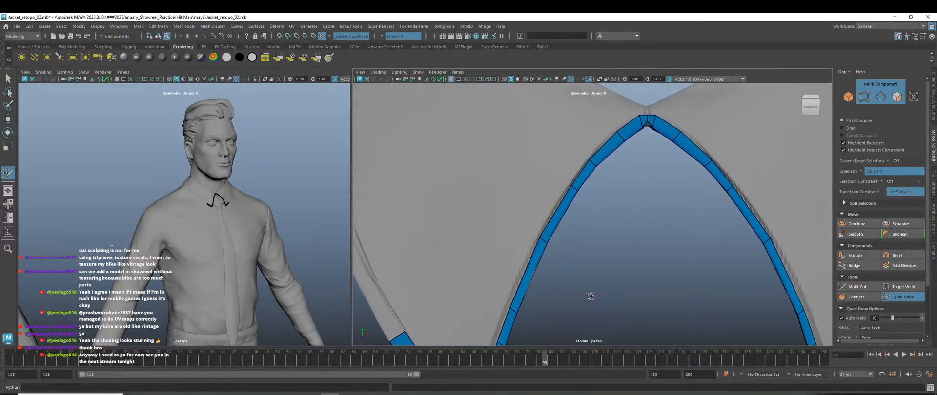
left_click(595, 171, "ctrl+shift")
left_click(593, 164, "ctrl+shift")
key("ctrl+z")
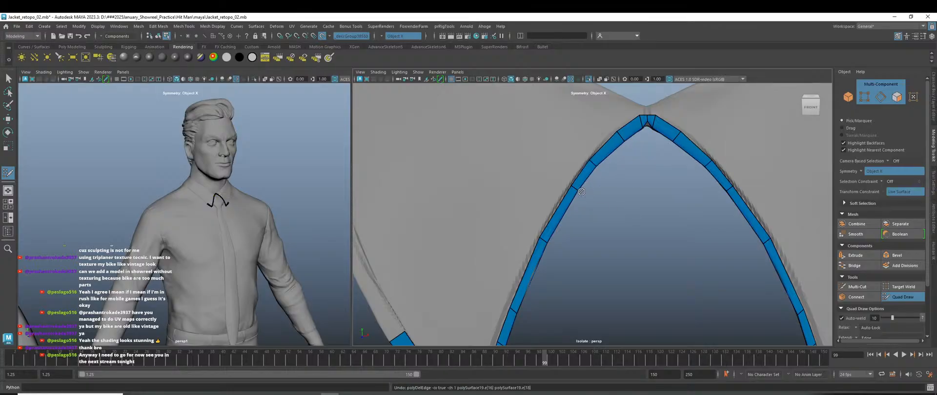
left_click(575, 189, "ctrl+shift")
middle_click_drag(638, 280, 674, 167, "alt")
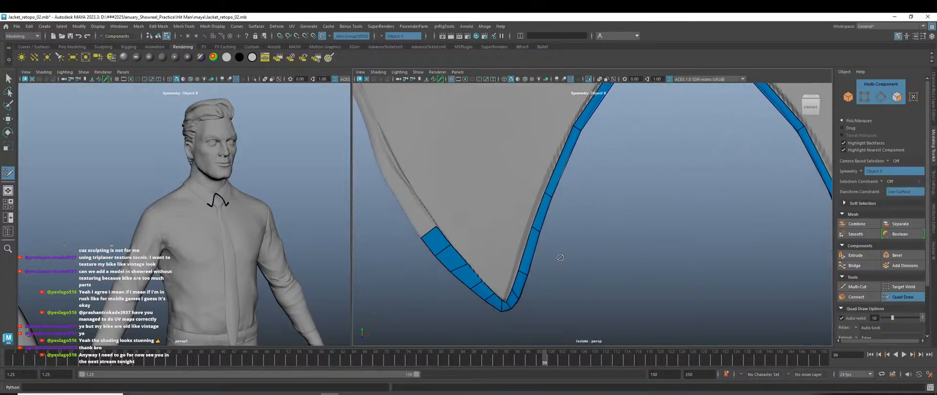
left_click(539, 233, "ctrl+shift")
middle_click_drag(550, 310, 584, 243, "alt")
scroll(584, 243, "up", 3)
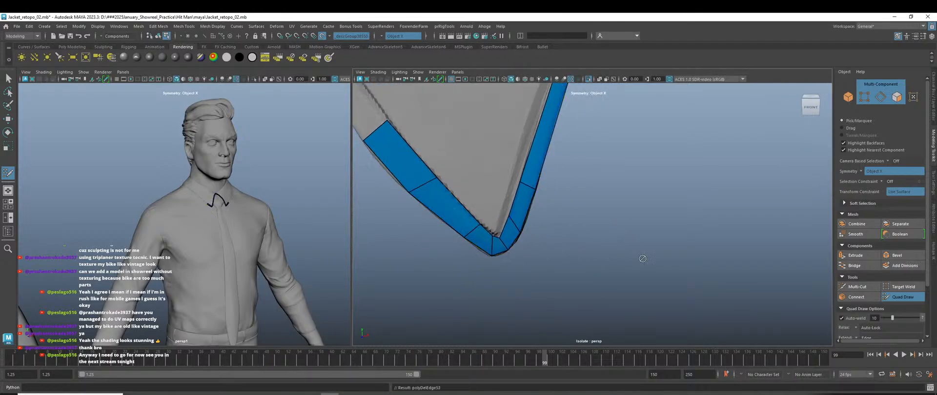
scroll(642, 259, "down", 3)
middle_click_drag(641, 259, 552, 292, "alt")
scroll(552, 293, "down", 4)
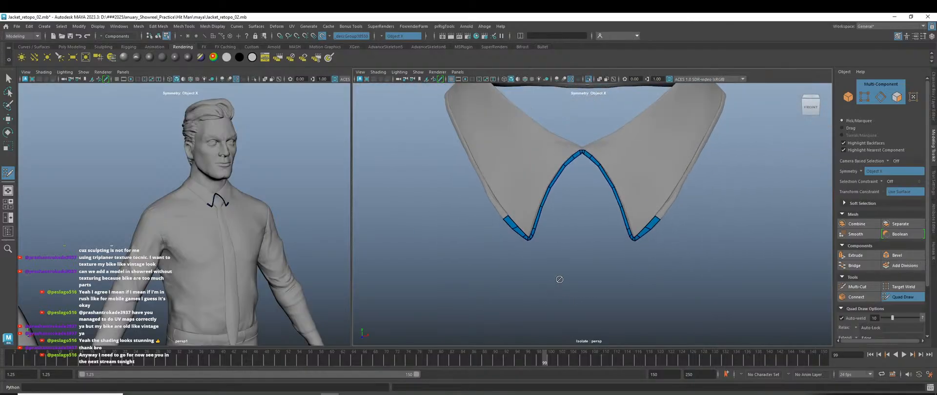
left_click_drag(570, 263, 570, 269, "alt")
middle_click_drag(570, 269, 588, 292, "alt")
scroll(546, 271, "up", 5)
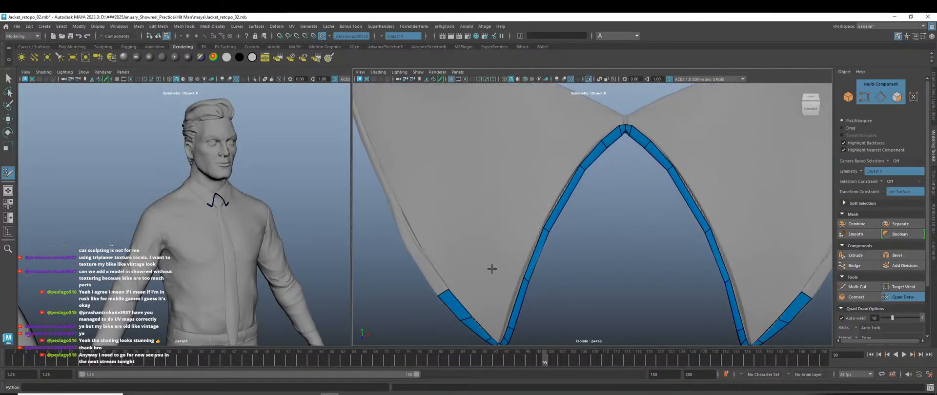
Fill the gap at the left strip's end with a quad and nudge its end vertex along the seam.
middle_click_drag(491, 268, 545, 241, "alt")
scroll(490, 238, "up", 3)
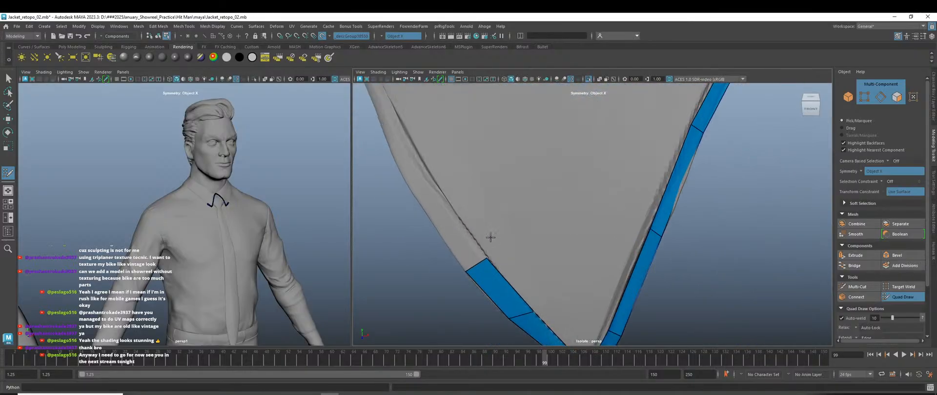
left_click(437, 186, "shift")
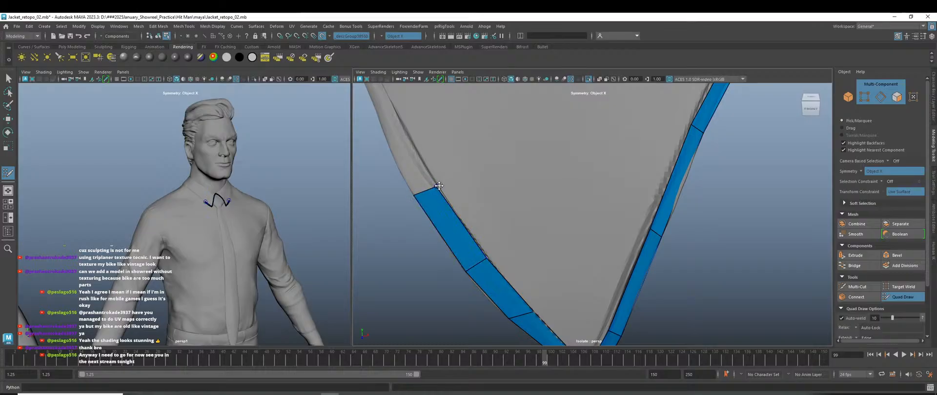
left_click_drag(470, 224, 520, 210, "alt")
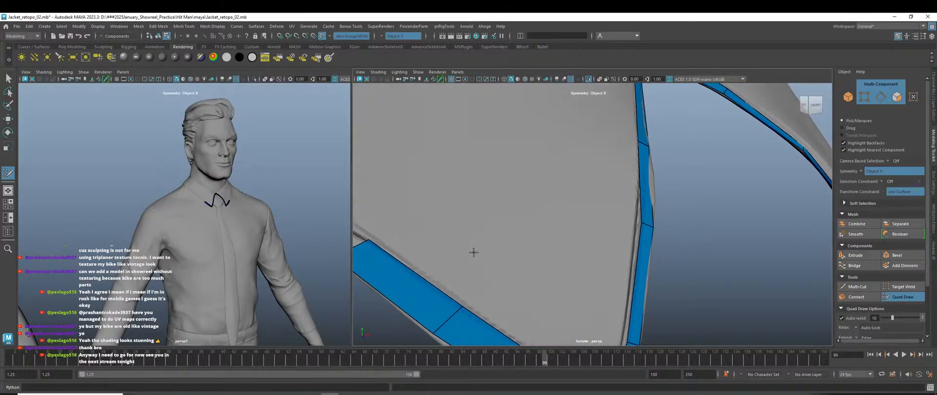
middle_click_drag(474, 253, 625, 226, "alt")
left_click_drag(531, 214, 520, 207)
scroll(592, 236, "down", 3)
left_click_drag(592, 237, 589, 274, "alt")
scroll(540, 221, "up", 3)
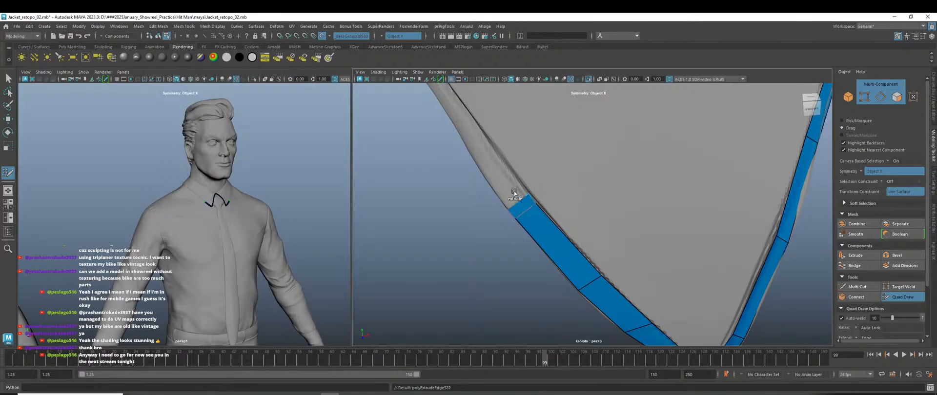
Extrude two quads from the strip's end along the collar's outer edge.
left_click_drag(513, 191, 482, 146)
scroll(554, 229, "down", 5)
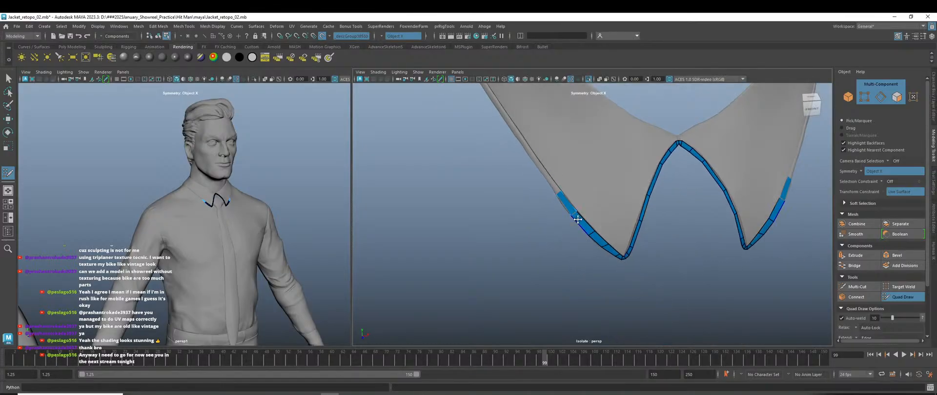
left_click_drag(577, 218, 586, 266, "alt")
scroll(583, 302, "up", 6)
middle_click_drag(583, 303, 605, 270, "alt")
mouse_move(606, 270)
left_mouse_down()
mouse_move(543, 150)
mouse_move(505, 109)
left_mouse_up()
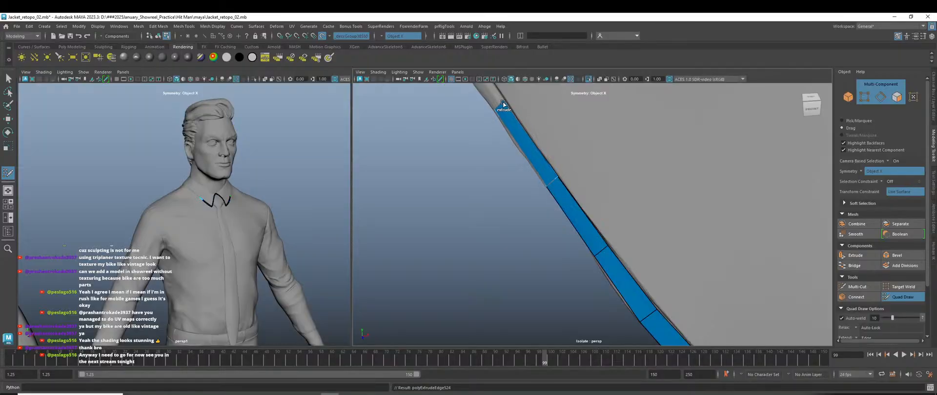
Extrude another quad upward from the strip's top edge.
scroll(598, 220, "down", 7)
middle_click_drag(642, 301, 620, 326, "alt")
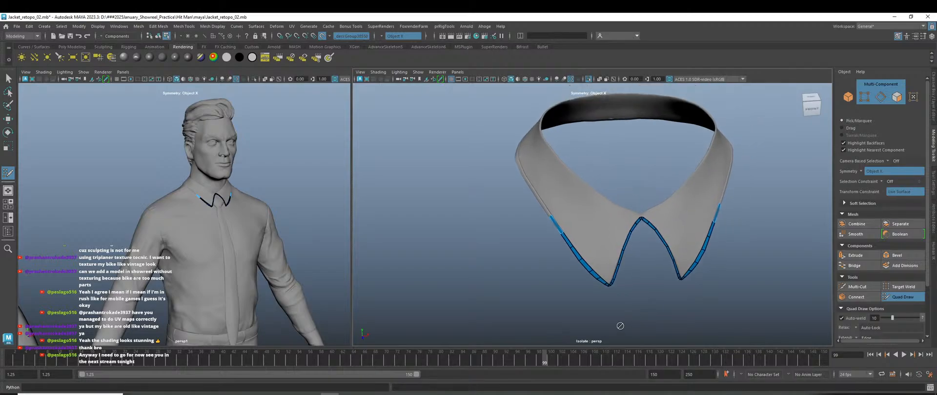
left_click_drag(658, 308, 651, 310, "alt")
middle_click_drag(661, 294, 581, 290, "alt")
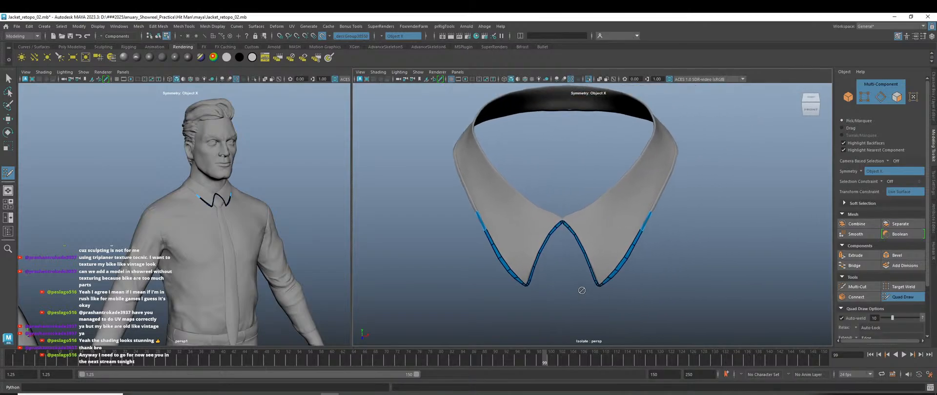
scroll(554, 244, "up", 10)
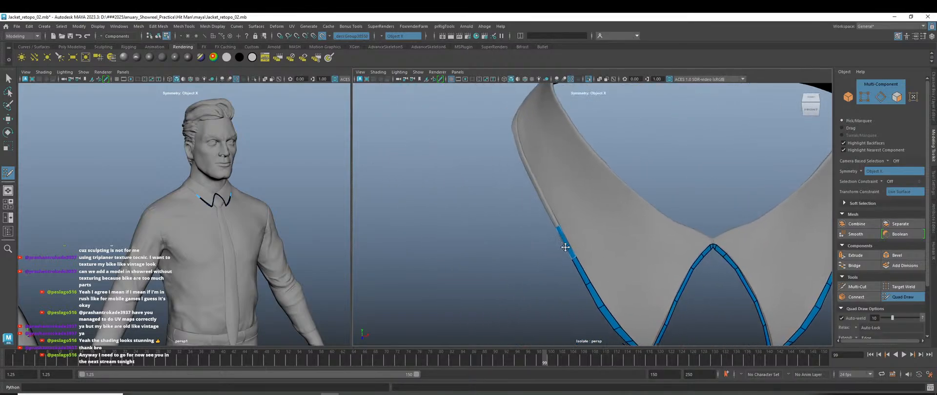
middle_click_drag(535, 259, 663, 259, "alt")
scroll(663, 259, "up", 4)
key("Tab")
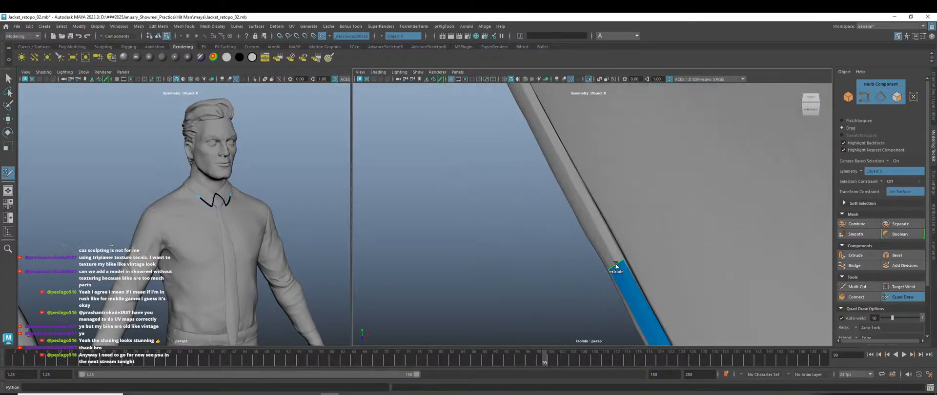
left_click_drag(616, 265, 562, 180)
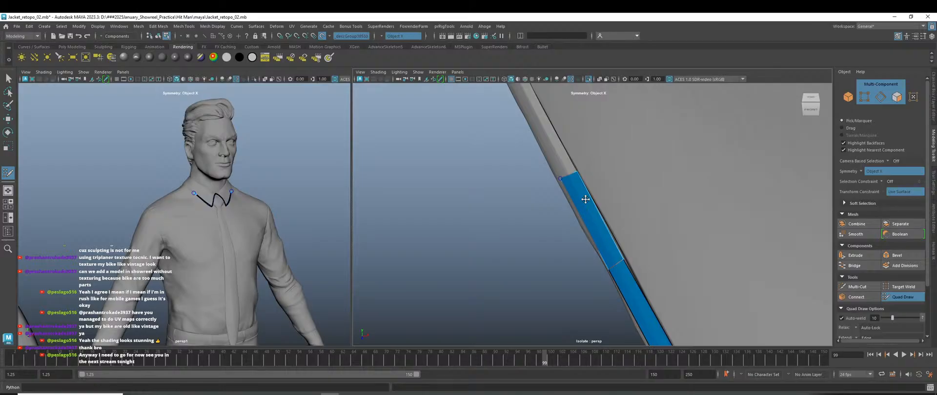
scroll(585, 199, "down", 10)
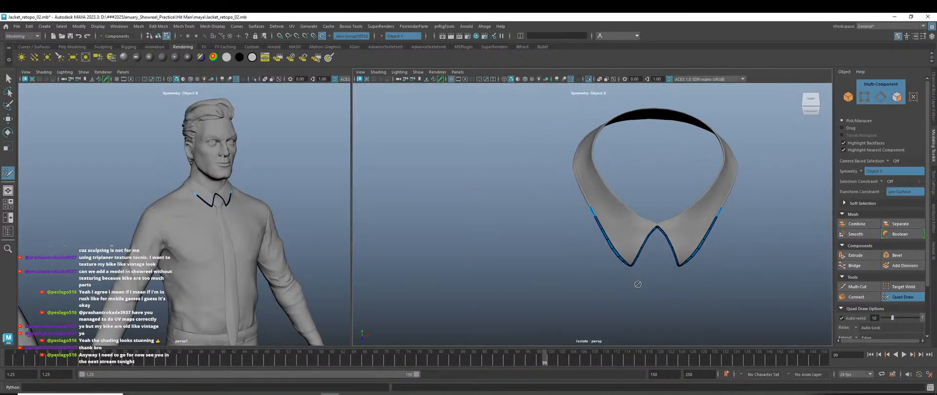
scroll(638, 284, "up", 10)
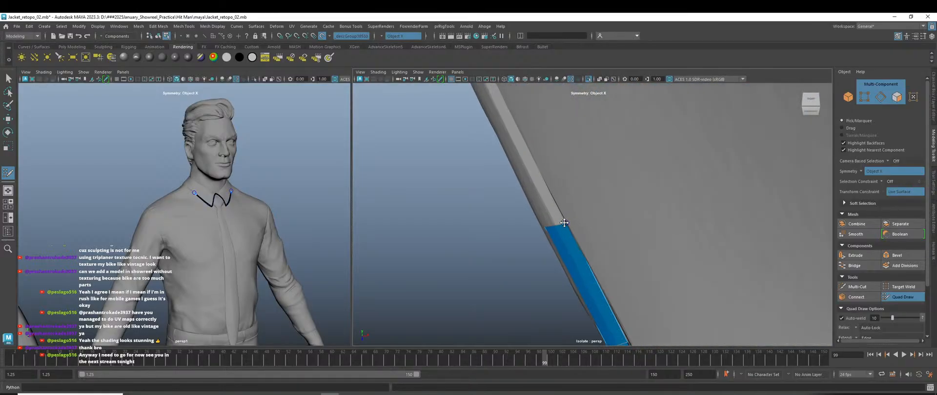
Add two more quads up-left at the strip's top end.
left_click_drag(561, 226, 516, 145)
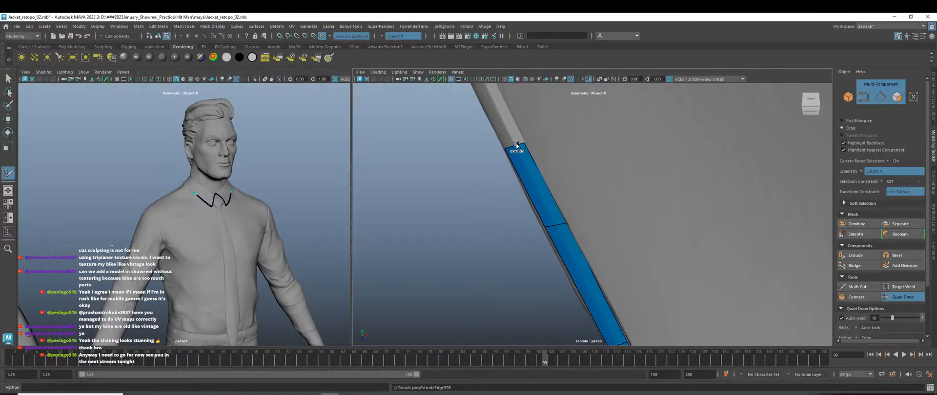
scroll(594, 255, "down", 6)
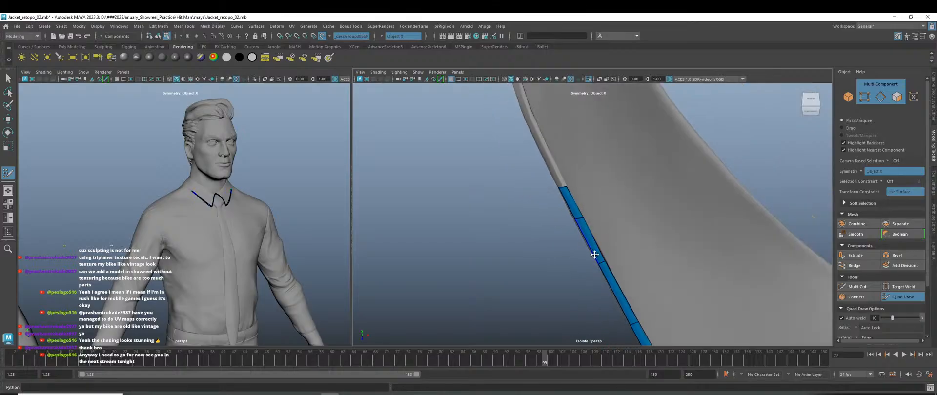
middle_click_drag(594, 255, 623, 307, "alt")
scroll(593, 271, "up", 4)
mouse_move(593, 271)
left_mouse_down()
mouse_move(541, 190)
mouse_move(539, 161)
left_mouse_up()
Pull a new quad inward off the left wing strip's inner edge and nudge it outward.
scroll(646, 268, "down", 10)
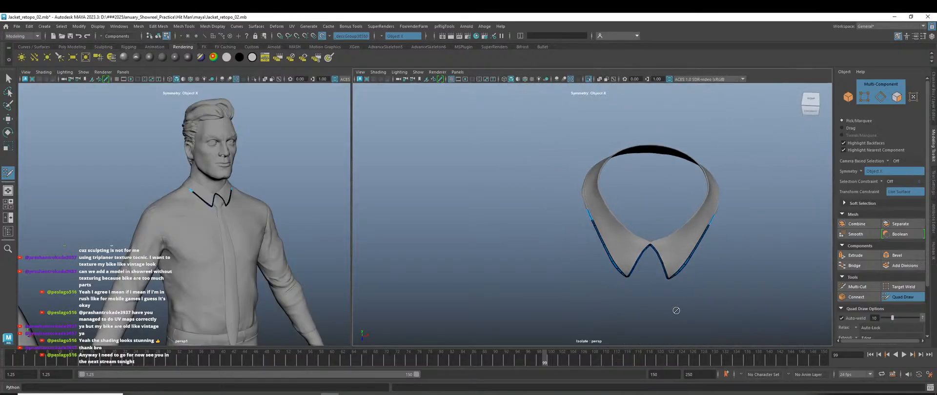
left_click_drag(676, 311, 669, 293, "alt")
scroll(670, 292, "up", 8)
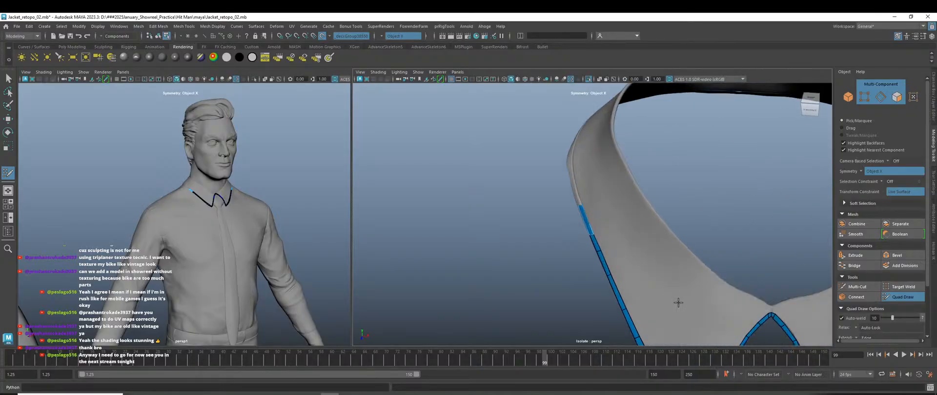
middle_click_drag(678, 303, 646, 255, "alt")
scroll(639, 292, "up", 3)
middle_click_drag(637, 306, 625, 220, "alt")
scroll(610, 252, "up", 3)
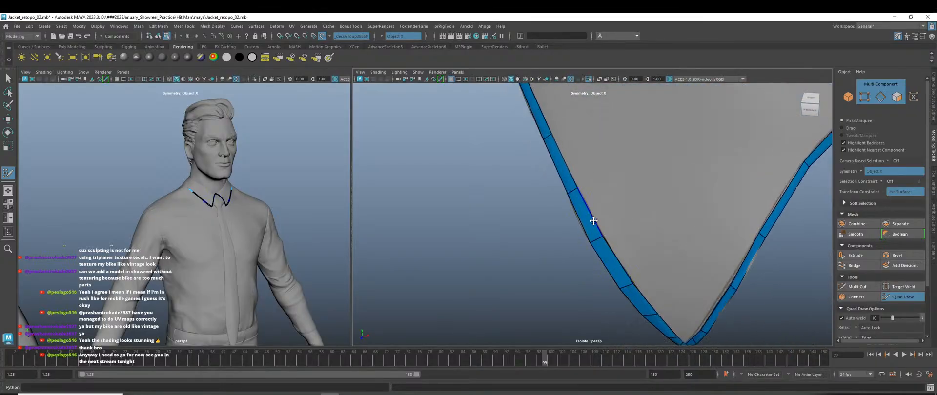
mouse_move(593, 221)
left_mouse_down("ctrl+shift")
mouse_move(611, 184)
mouse_move(632, 172)
left_mouse_up("ctrl+shift")
scroll(654, 225, "down", 4)
middle_click_drag(663, 222, 658, 284, "alt")
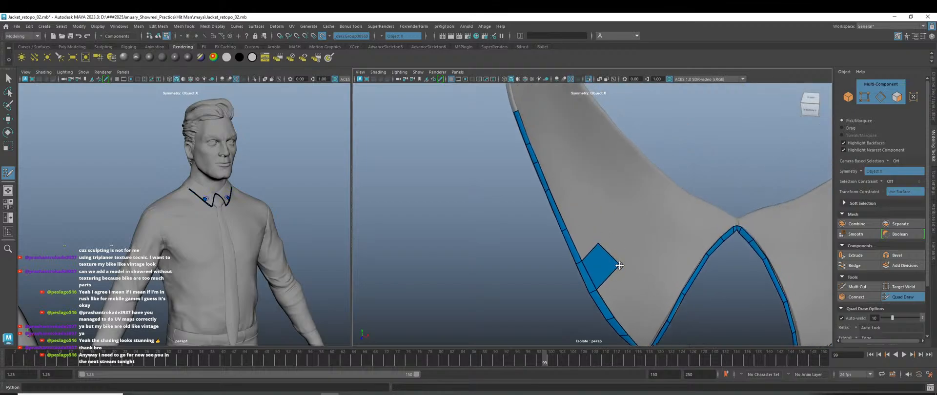
Extrude a second quad from the new inner quad's edge.
mouse_move(599, 241)
left_mouse_down("ctrl+shift")
mouse_move(628, 230)
mouse_move(663, 180)
mouse_move(675, 186)
left_mouse_up("ctrl+shift")
scroll(681, 260, "down", 5)
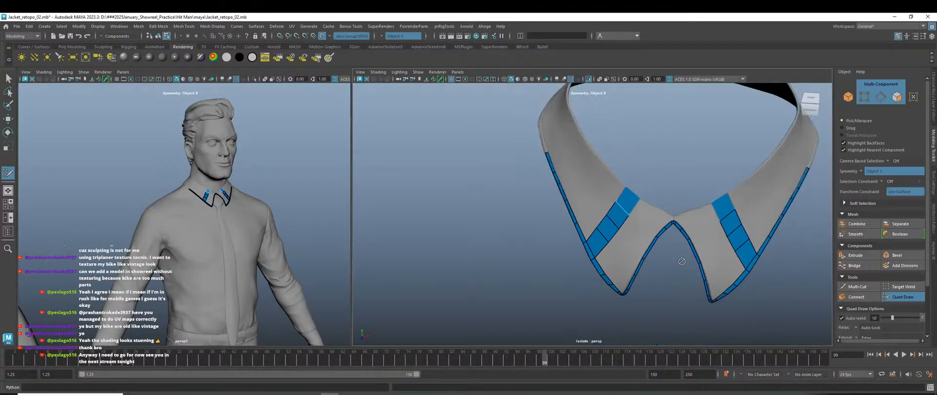
left_click_drag(667, 293, 667, 272, "alt")
scroll(705, 323, "up", 3)
right_click_drag(706, 323, 770, 350, "alt")
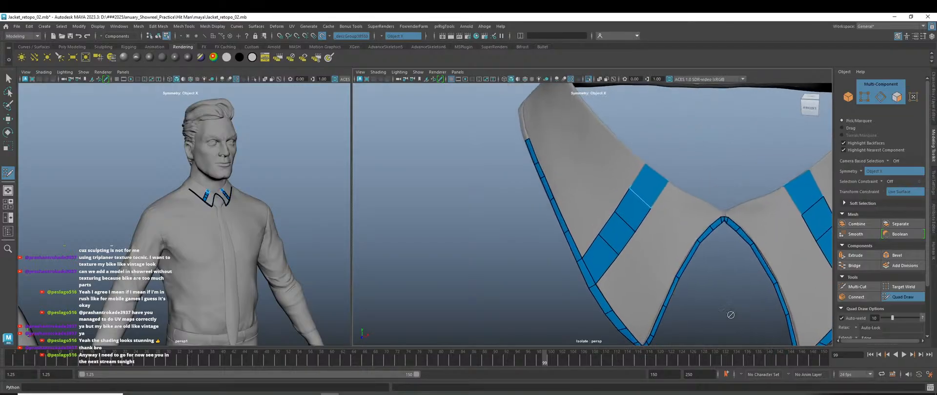
left_click_drag(730, 314, 695, 299, "alt")
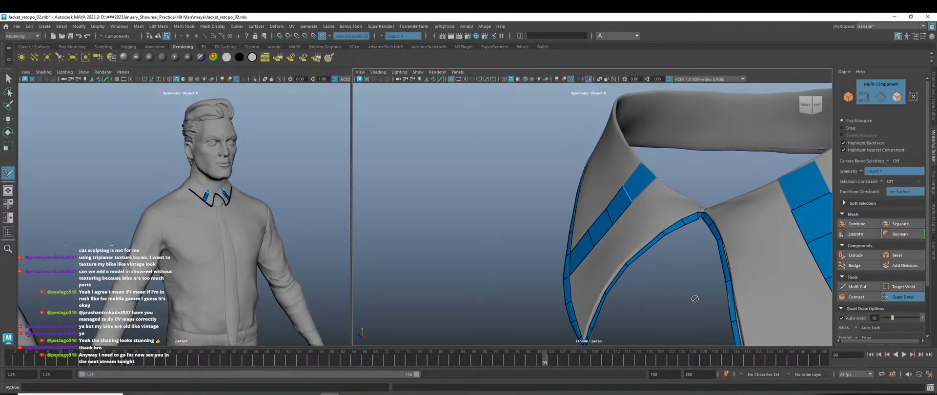
Insert an edge loop across the collar strip, then delete it on both sides.
left_click(642, 186, "ctrl")
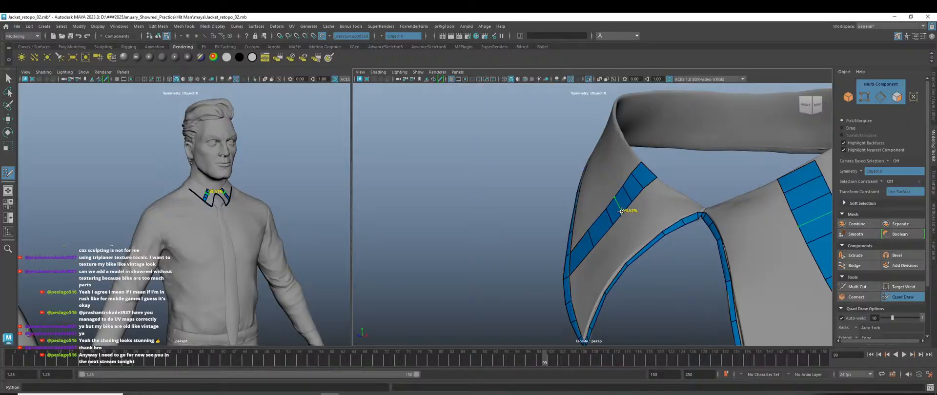
left_click(628, 196, "ctrl+shift")
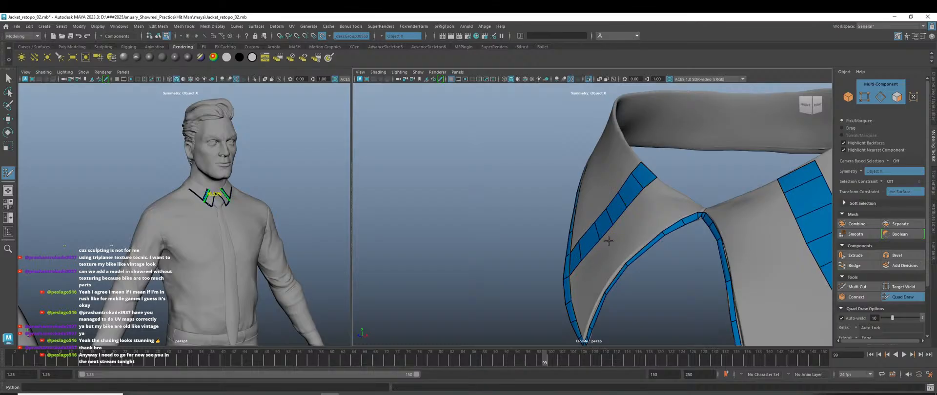
left_click_drag(639, 262, 685, 322, "alt")
scroll(646, 300, "down", 5)
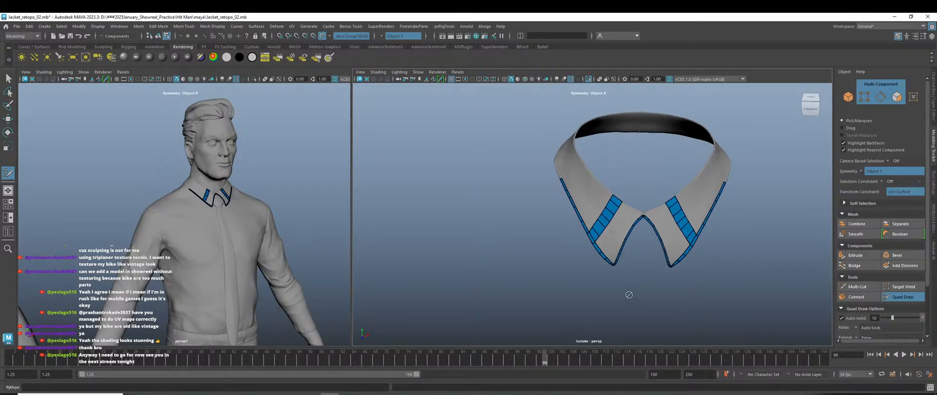
scroll(630, 295, "up", 5)
scroll(643, 287, "up", 4)
middle_click_drag(656, 282, 614, 276, "alt")
scroll(624, 232, "up", 2)
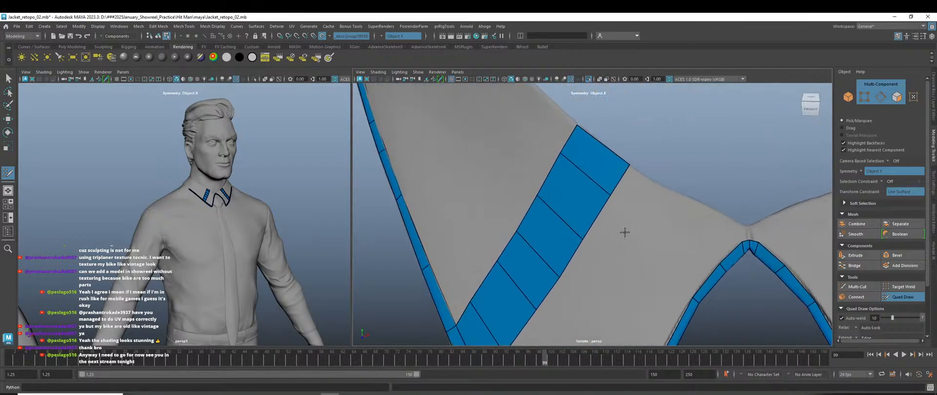
Fill a new mirrored quad against the collar band and reshape its corner vertices toward the notch.
left_click(684, 195, "shift")
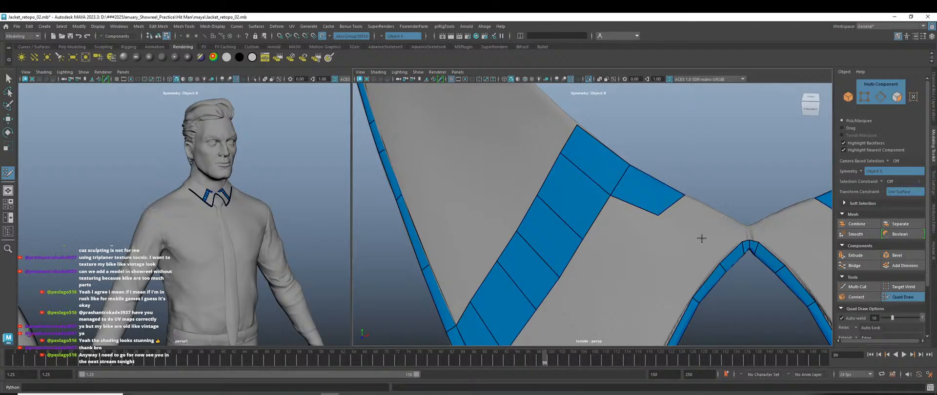
left_click(720, 230, "shift")
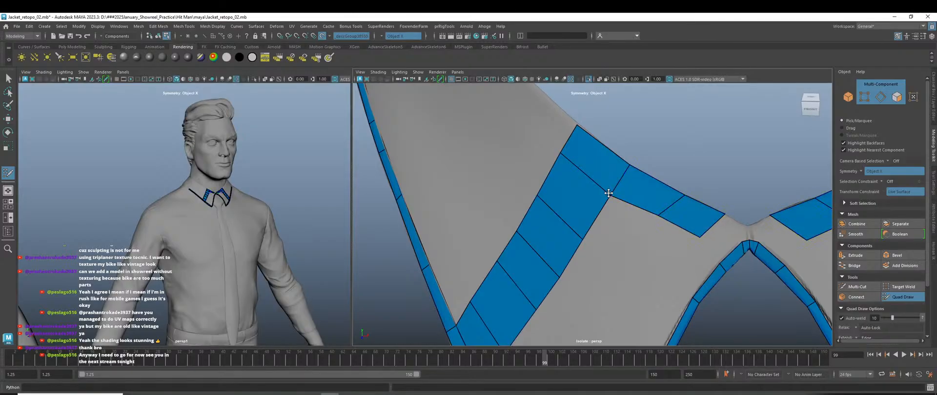
left_click_drag(608, 193, 610, 189)
left_click_drag(661, 220, 710, 241)
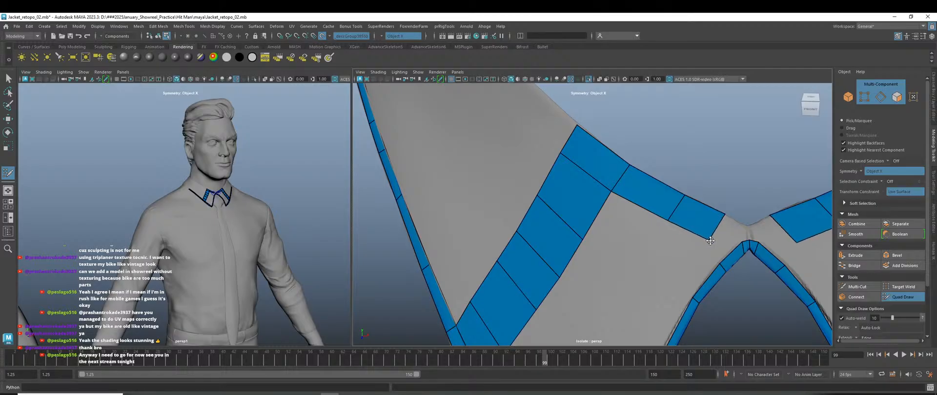
middle_click_drag(752, 268, 628, 251, "alt")
Fill mirrored quads across the collar notch and even out the notch vertices.
scroll(633, 213, "up", 4)
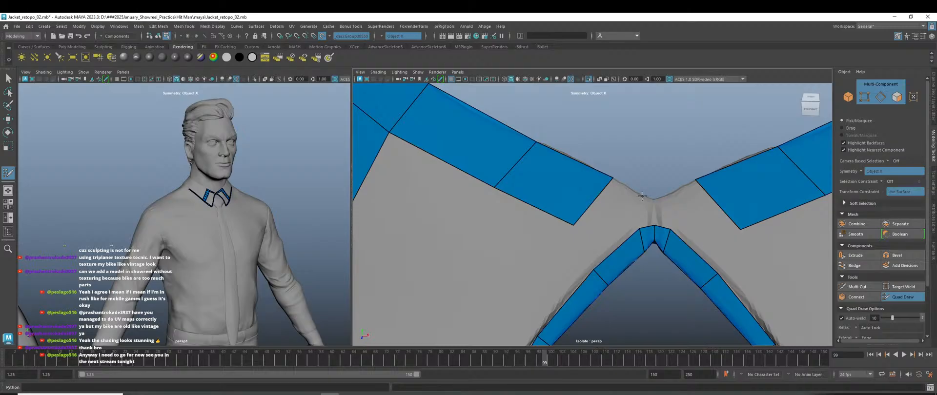
left_click(620, 209, "shift")
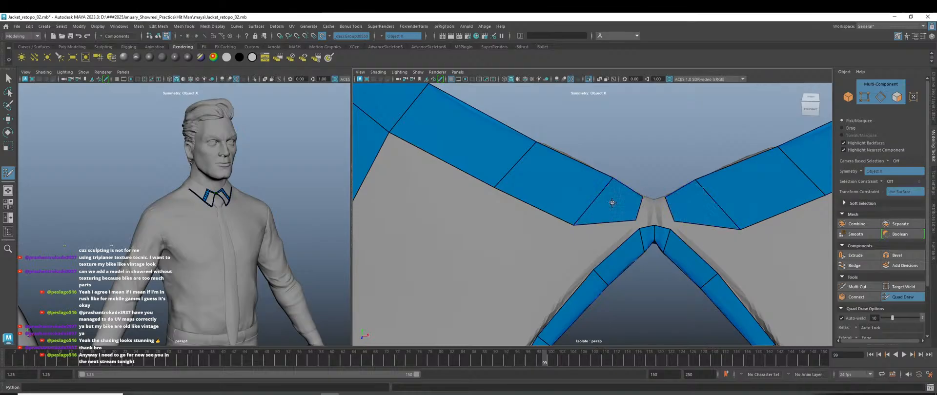
left_click(654, 215, "shift")
scroll(663, 207, "up", 3)
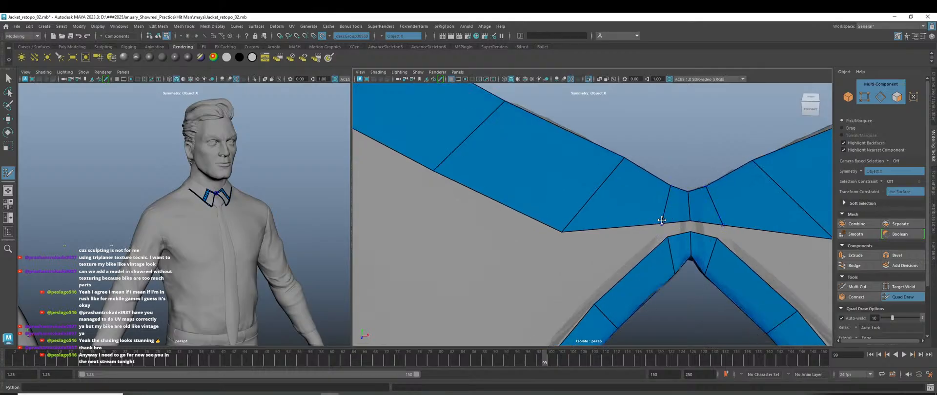
left_click_drag(661, 220, 656, 228)
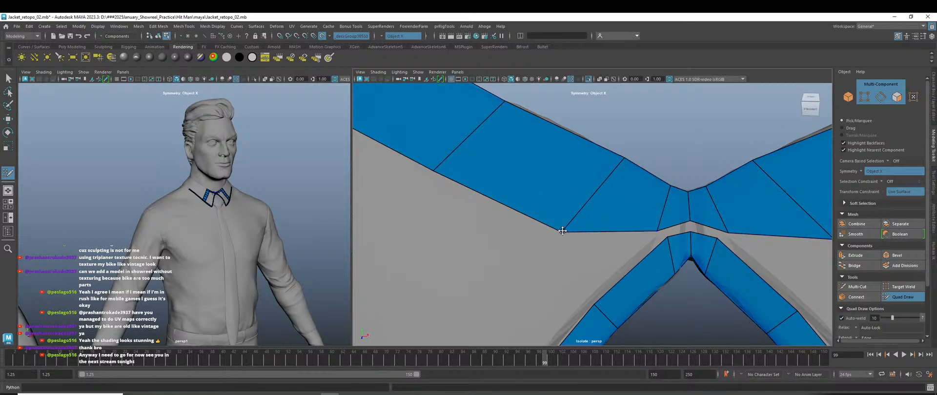
left_click_drag(562, 231, 573, 215)
Fill the remaining notch gap with a quad, nudge its vertex down-left, and inspect the joint.
scroll(682, 245, "up", 2)
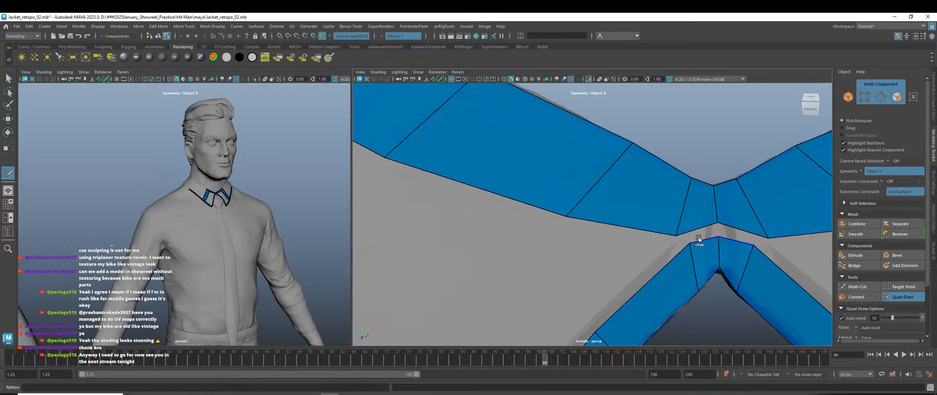
left_click(701, 236, "shift")
left_click_drag(690, 243, 677, 249)
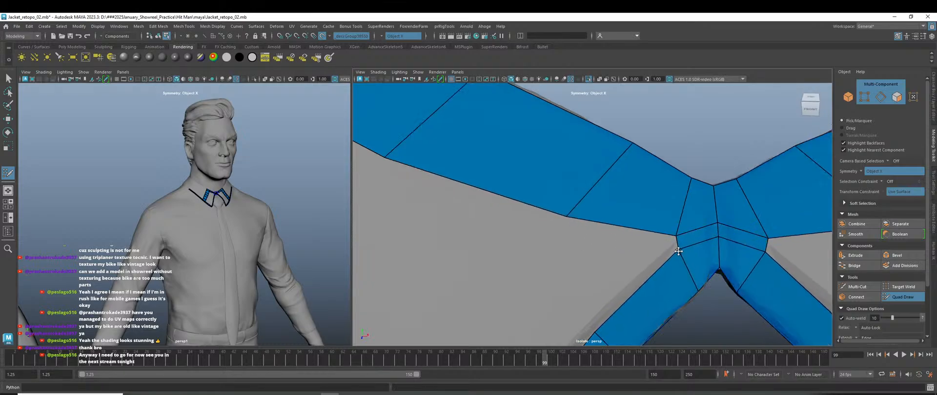
scroll(702, 270, "down", 3)
scroll(701, 270, "down", 5)
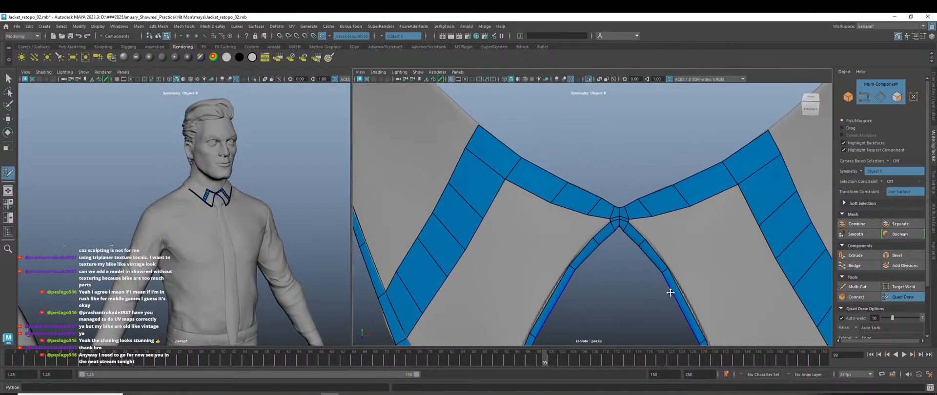
scroll(653, 267, "up", 4)
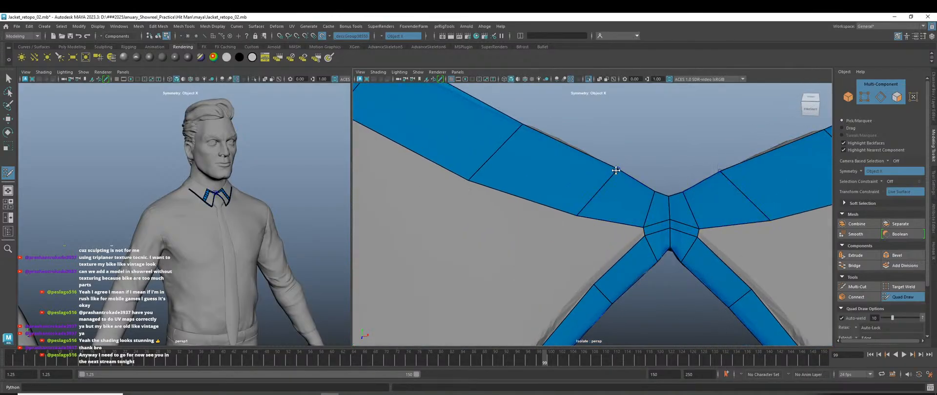
scroll(610, 173, "down", 5)
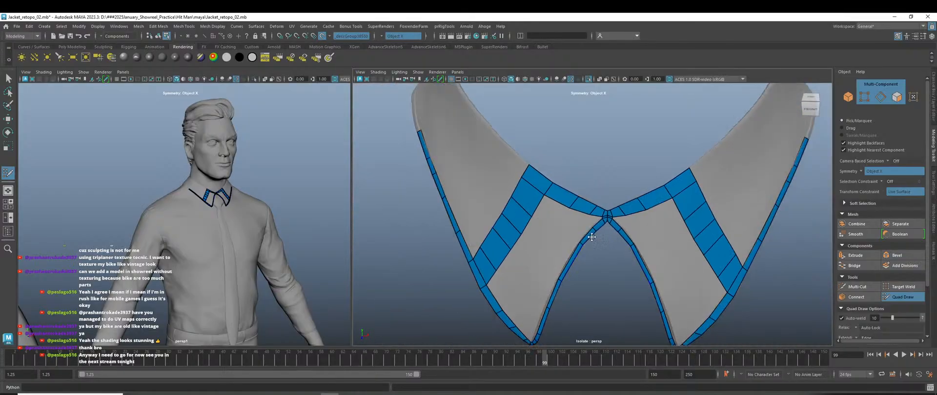
scroll(627, 273, "up", 6)
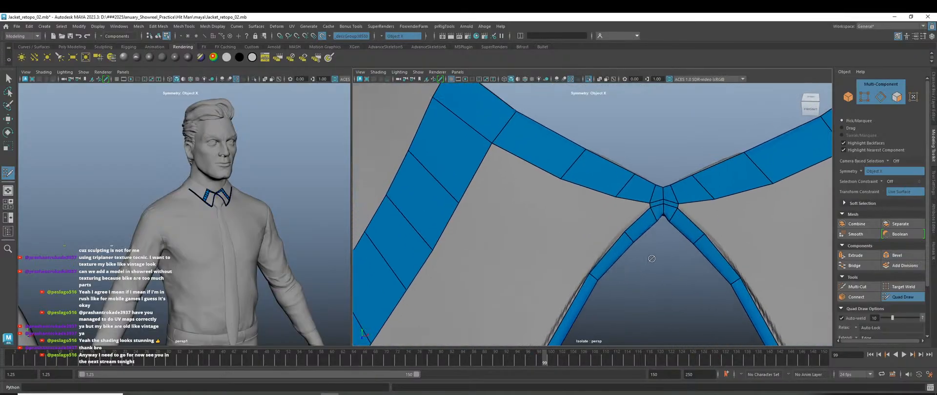
Fill a mirrored quad beside the collar edges, undoing one unwanted new face.
left_click(609, 209)
left_click(637, 215, "shift")
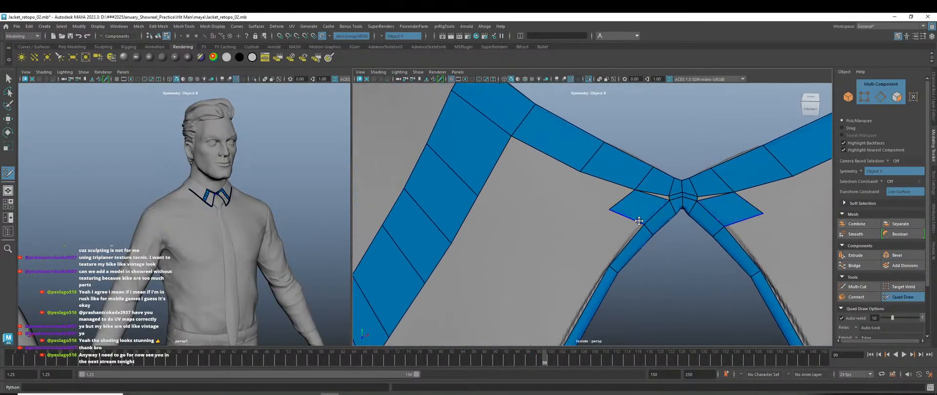
key("ctrl+z")
scroll(639, 220, "up", 2)
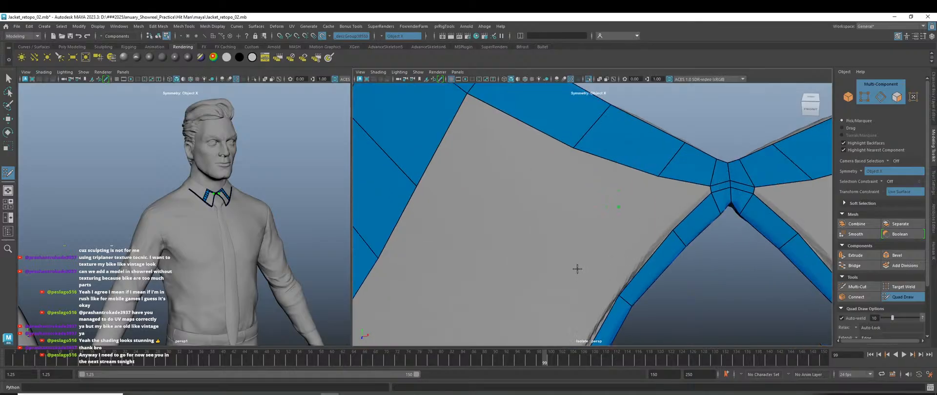
left_click(614, 250, "shift")
middle_click_drag(633, 280, 673, 181, "alt")
scroll(563, 285, "down", 3)
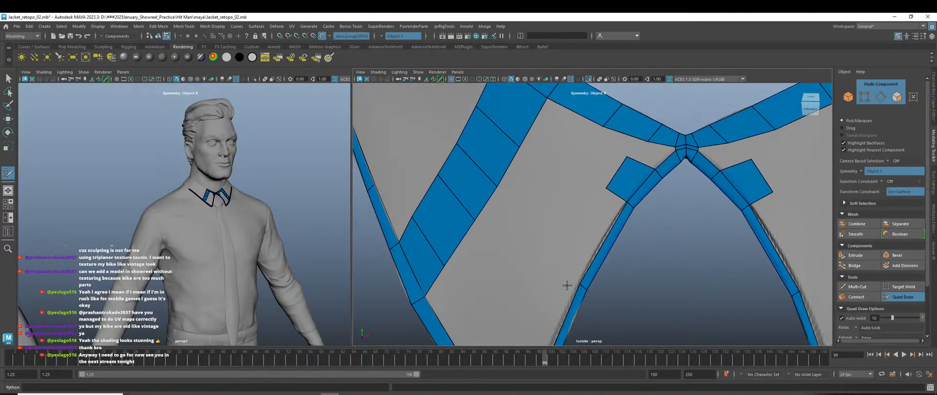
middle_click_drag(566, 286, 589, 267, "alt")
Place points and fill three quads below the collar strips.
left_click(569, 236)
left_click(597, 209, "shift")
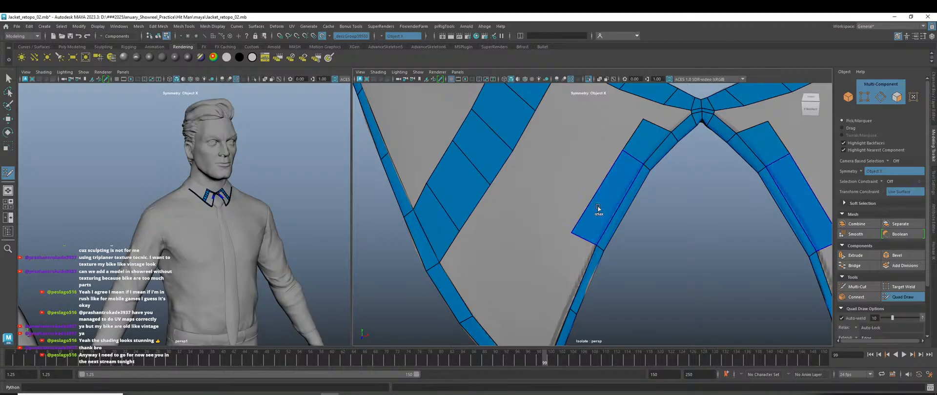
middle_click_drag(598, 215, 623, 160, "alt")
left_click(571, 225)
left_click(592, 215, "shift")
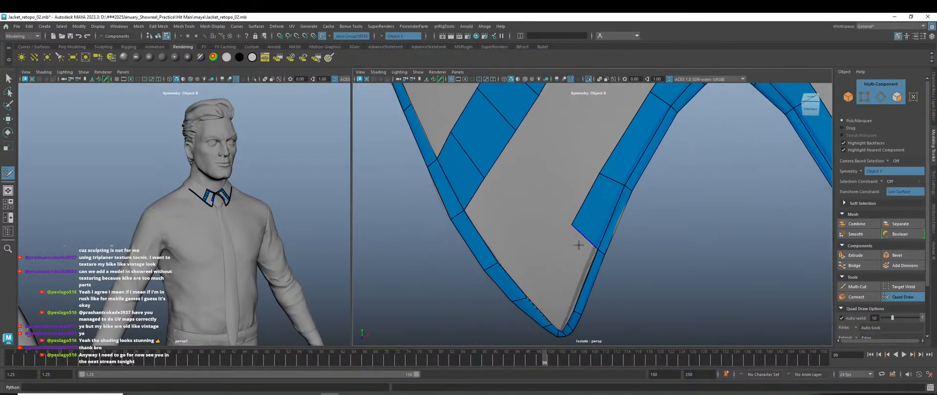
left_click(549, 269)
left_click(564, 268, "shift")
Fill a quad bridging to the opposite strip and adjust its vertices to align the edges.
left_click_drag(617, 300, 624, 281, "alt")
scroll(617, 279, "up", 5)
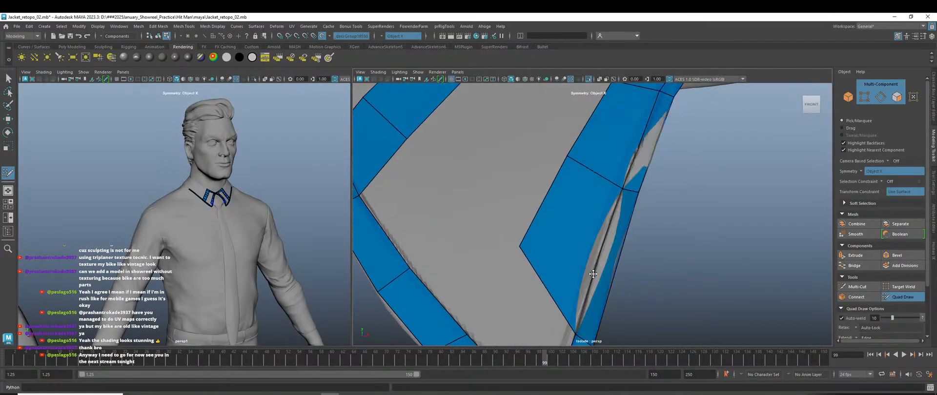
left_click_drag(635, 278, 658, 261, "alt")
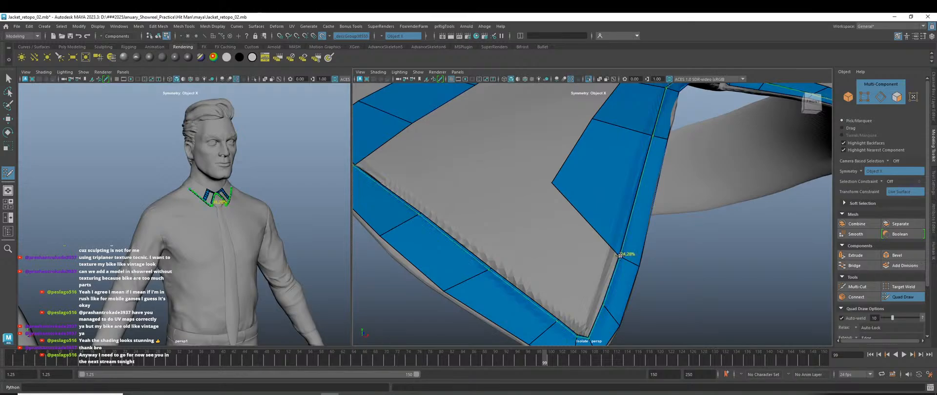
left_click_drag(619, 255, 611, 272, "alt")
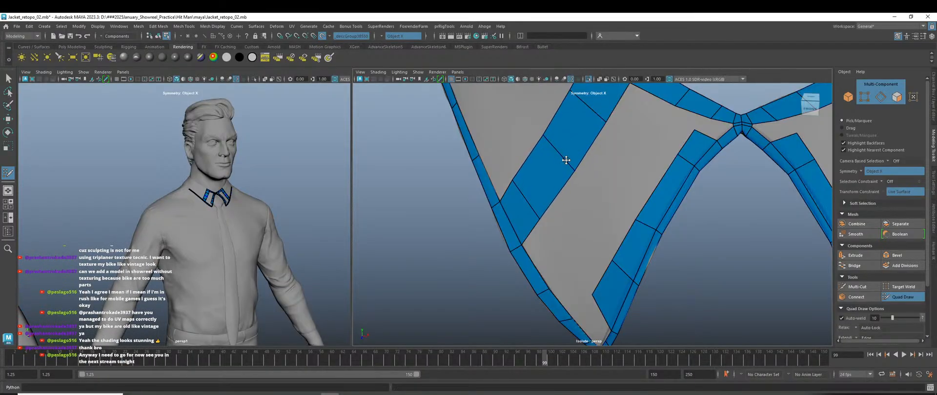
left_click(579, 215, "shift")
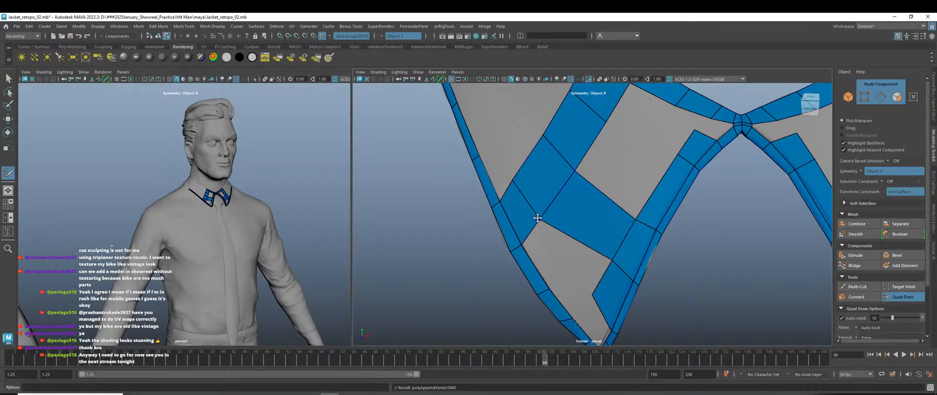
left_click_drag(538, 218, 546, 212)
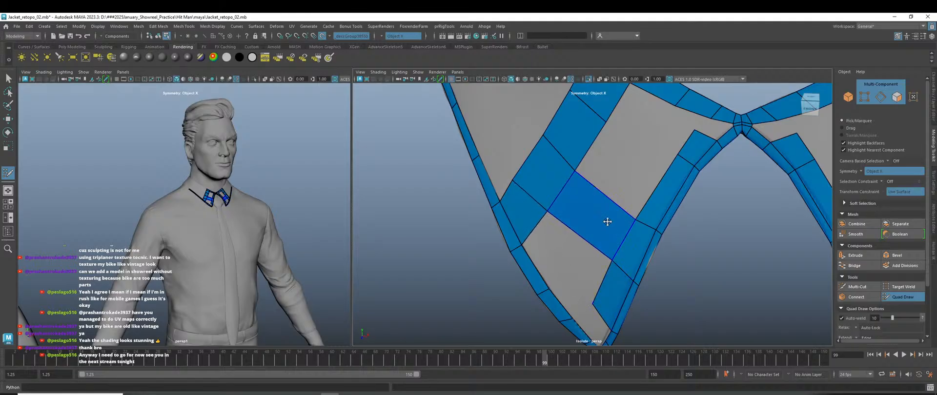
left_click_drag(576, 171, 577, 165)
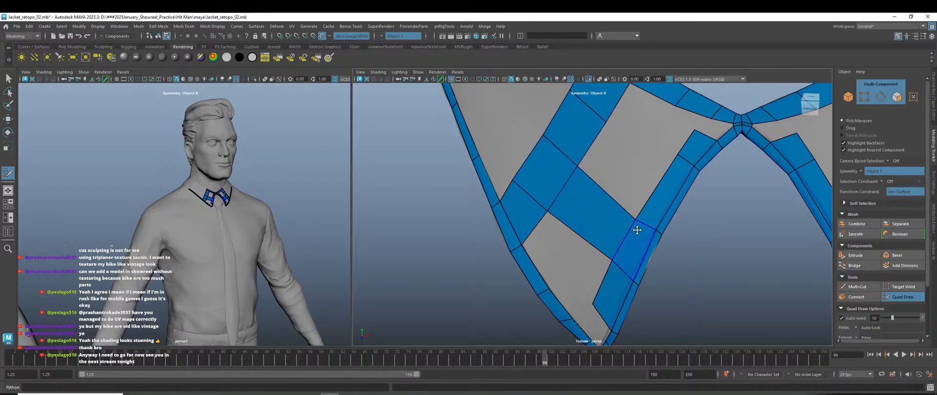
Fill a mirrored quad, split the middle quads with a new edge loop, and fill another quad.
scroll(642, 217, "down", 3)
middle_click_drag(666, 249, 665, 285, "alt")
scroll(664, 282, "up", 2)
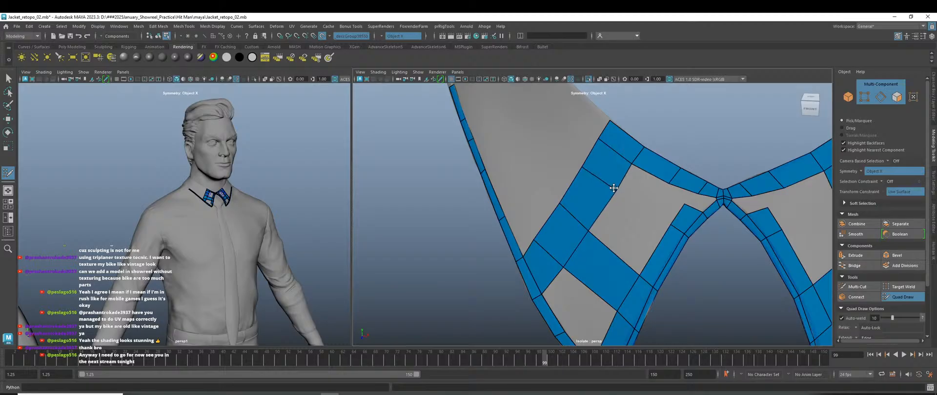
left_click(627, 230, "shift")
scroll(625, 249, "down", 4)
left_click_drag(634, 279, 651, 279, "alt")
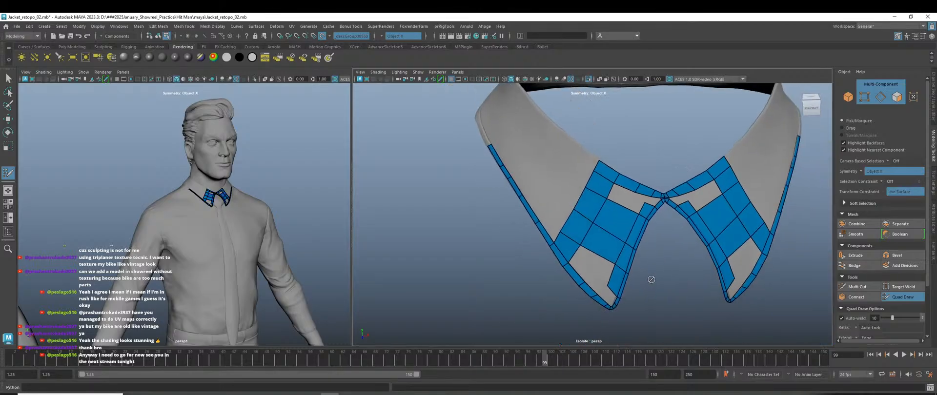
scroll(630, 224, "up", 2)
left_click(646, 205, "ctrl")
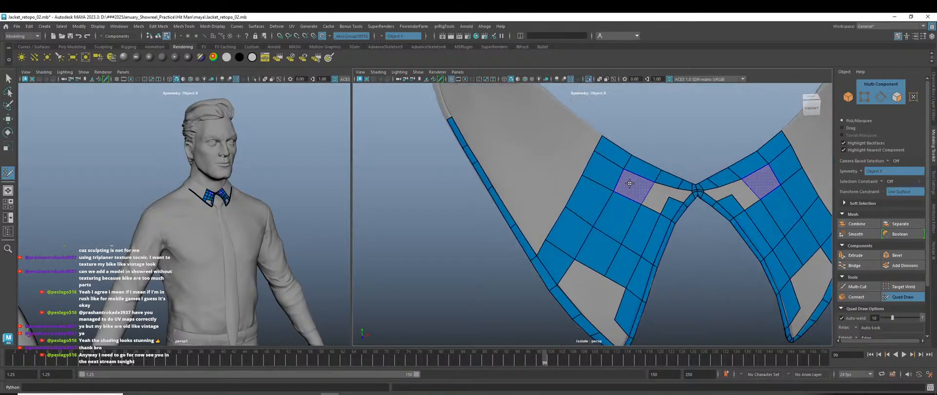
left_click(629, 183, "shift")
scroll(645, 244, "down", 4)
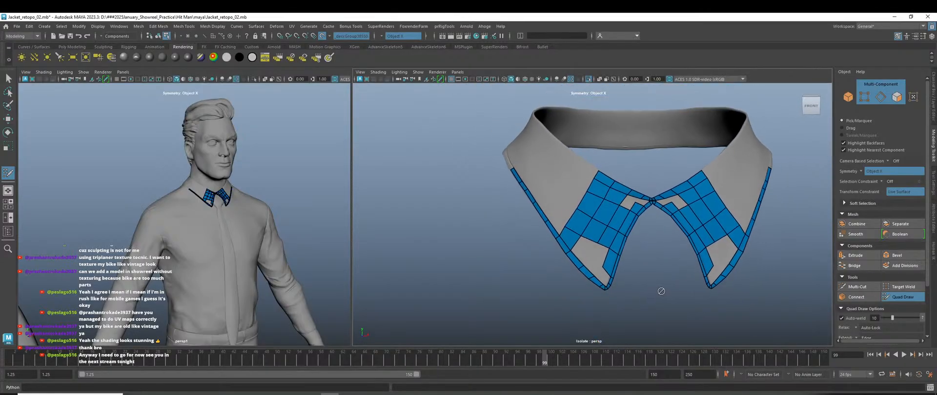
scroll(660, 291, "up", 5)
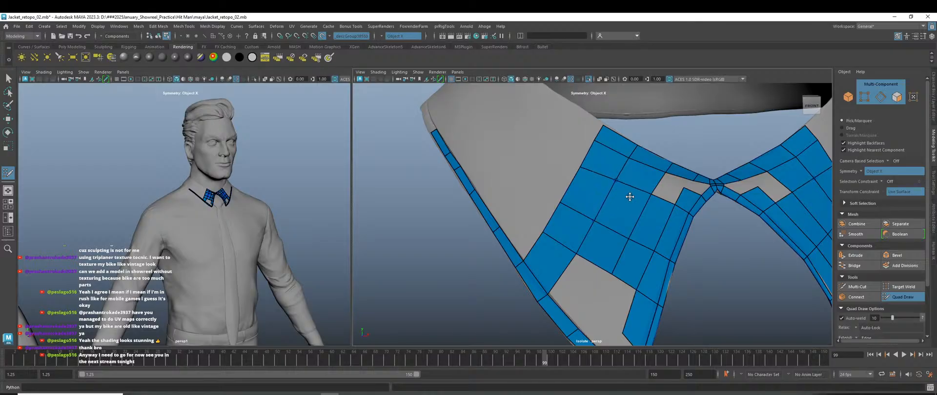
Fill the gap at the left collar wing's lower tip with a quad.
key("f")
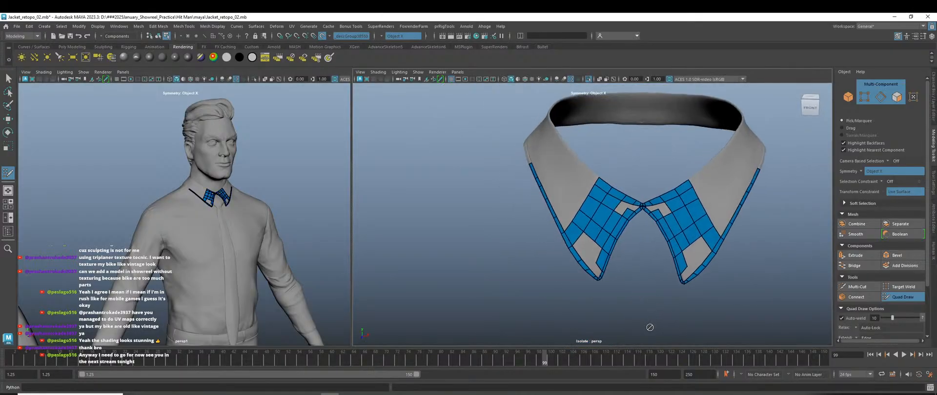
scroll(630, 226, "up", 5)
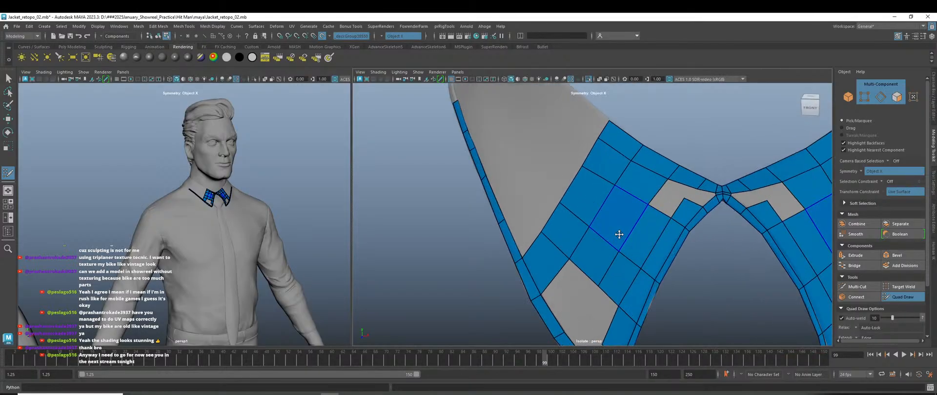
middle_click_drag(604, 293, 615, 233, "alt")
scroll(624, 261, "up", 3)
middle_click_drag(625, 261, 621, 230, "alt")
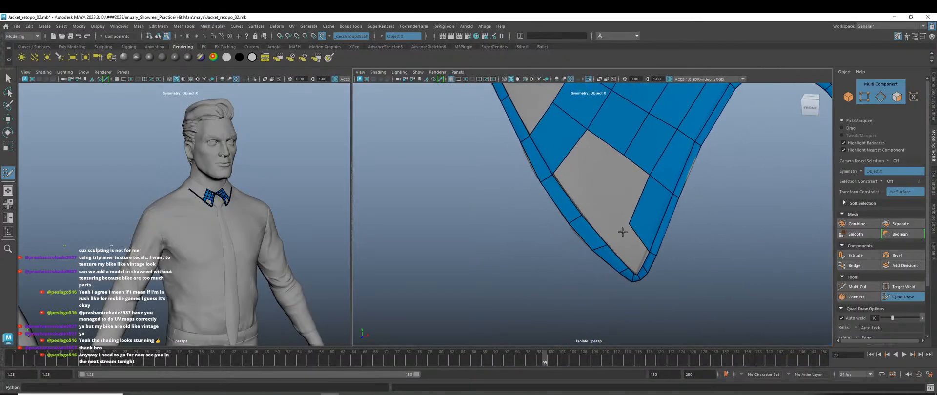
scroll(618, 228, "up", 2)
scroll(619, 228, "up", 1)
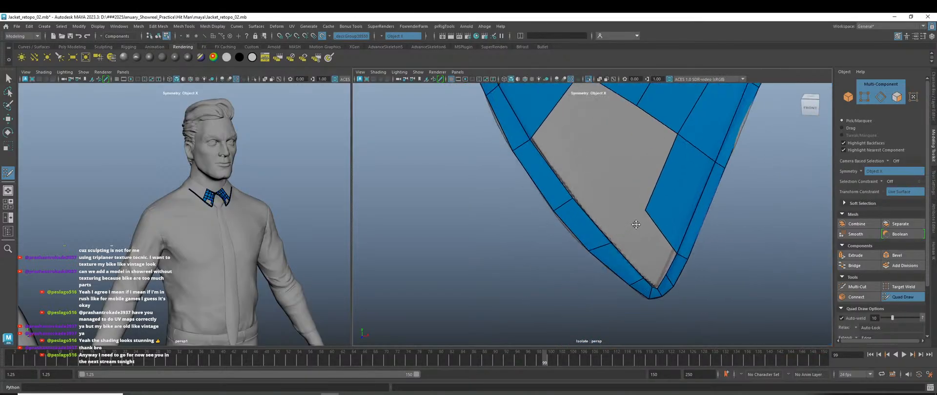
left_click(653, 238, "shift")
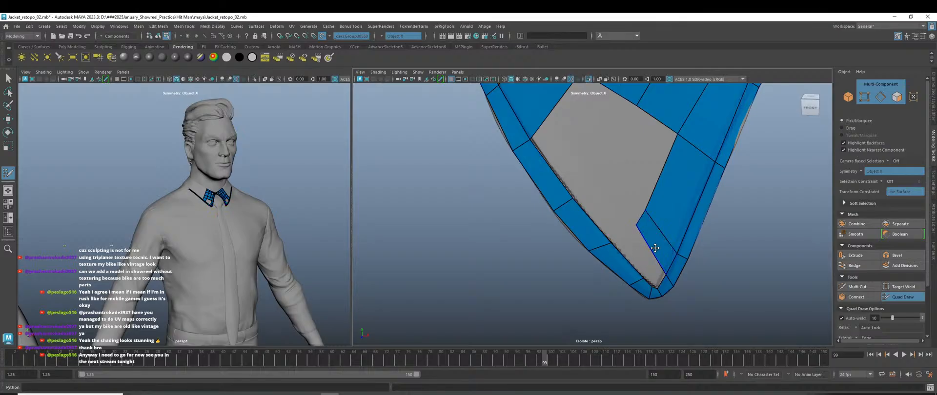
Delete the badly shaped tip quad and refill the gap with two new faces.
scroll(654, 248, "down", 5)
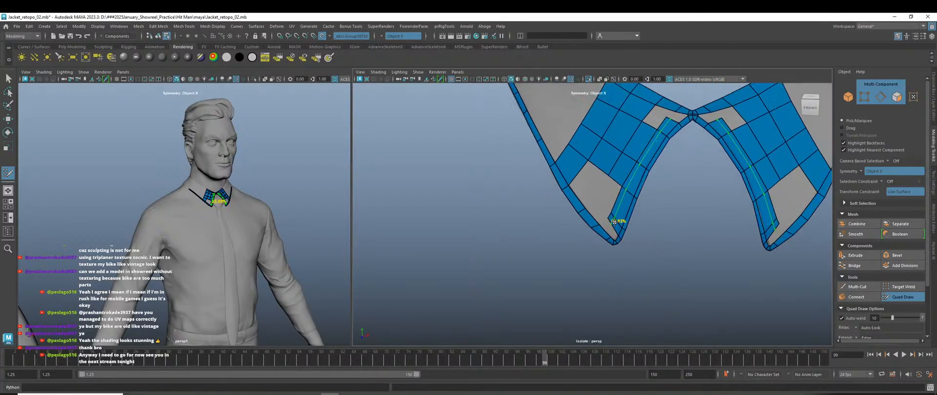
scroll(614, 222, "up", 5)
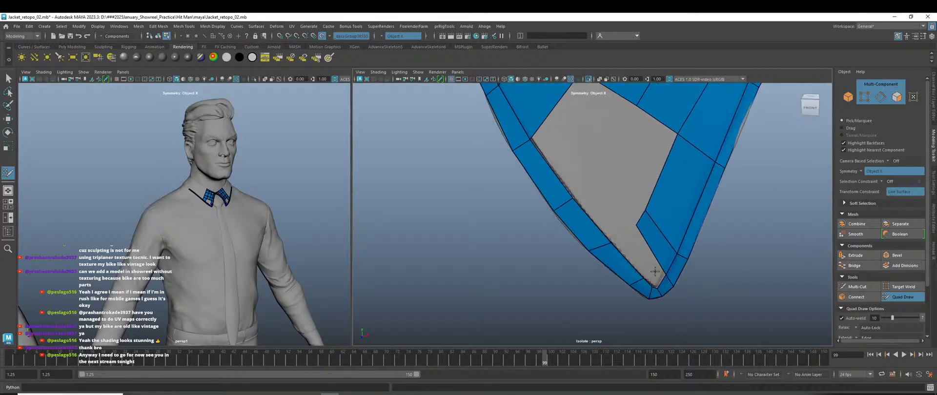
scroll(606, 220, "up", 2)
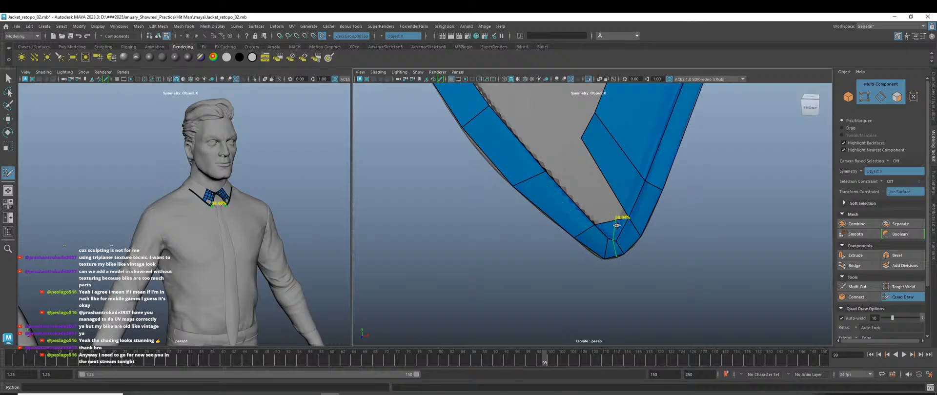
left_click(613, 228, "ctrl+shift")
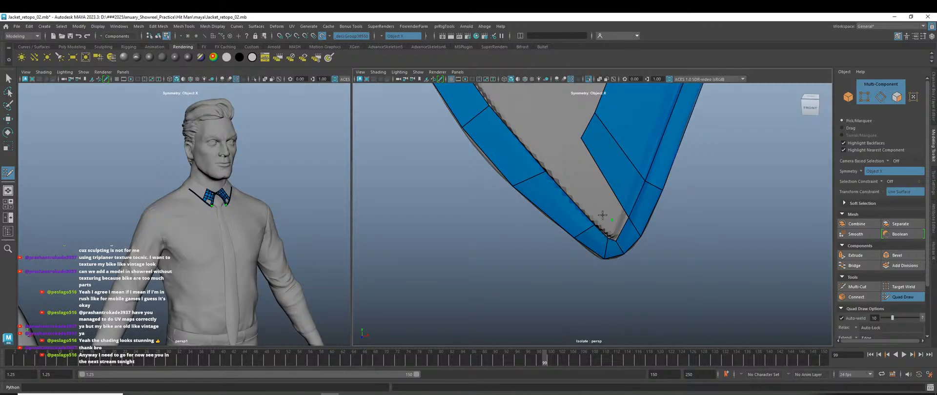
left_click(604, 218, "shift")
left_click(621, 210, "ctrl")
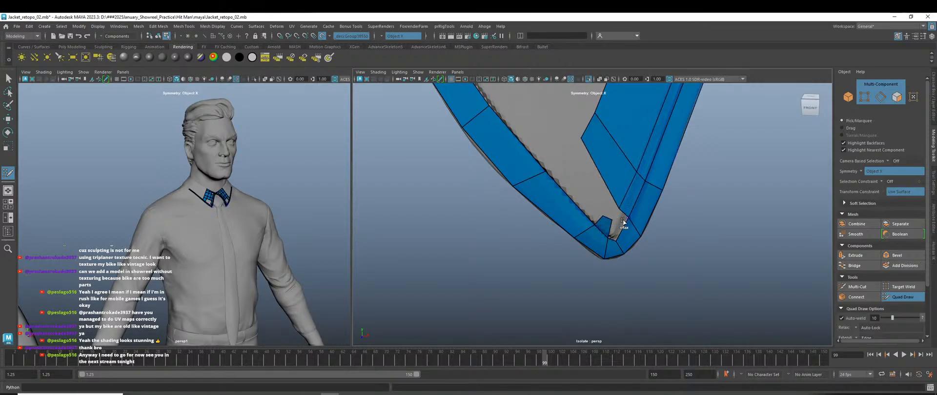
mouse_move(674, 253)
middle_mouse_down("alt")
mouse_move(685, 257)
mouse_move(612, 246)
middle_mouse_up("alt")
right_click_drag(620, 246, 695, 292, "alt")
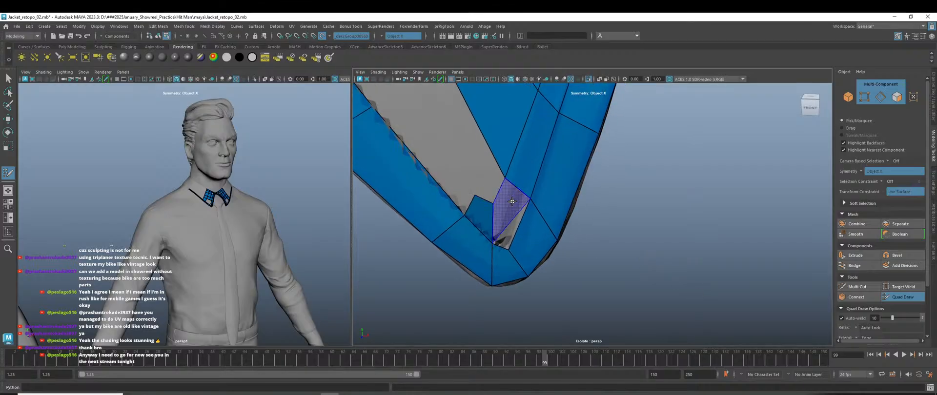
Replace the triangular face at the collar tip with new faces and pull the tip vertex into place.
left_click(509, 224, "shift")
left_click(499, 234, "shift")
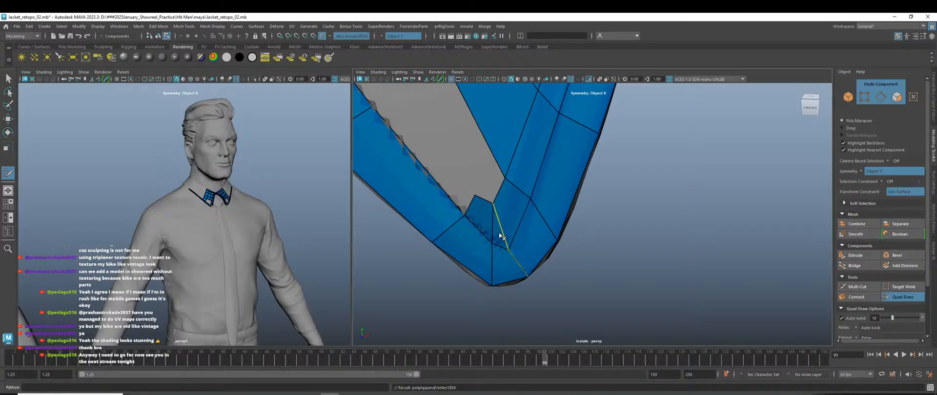
left_click(500, 235, "ctrl+shift")
key("ctrl+z")
left_click(497, 233, "ctrl+shift")
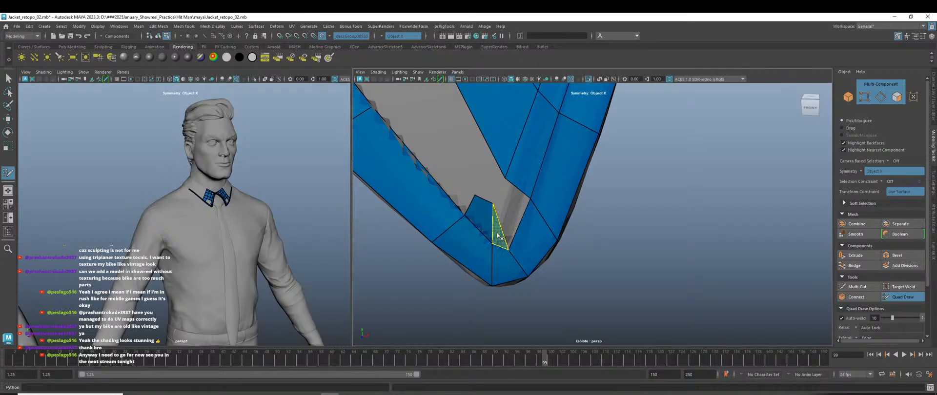
left_click_drag(492, 204, 486, 218)
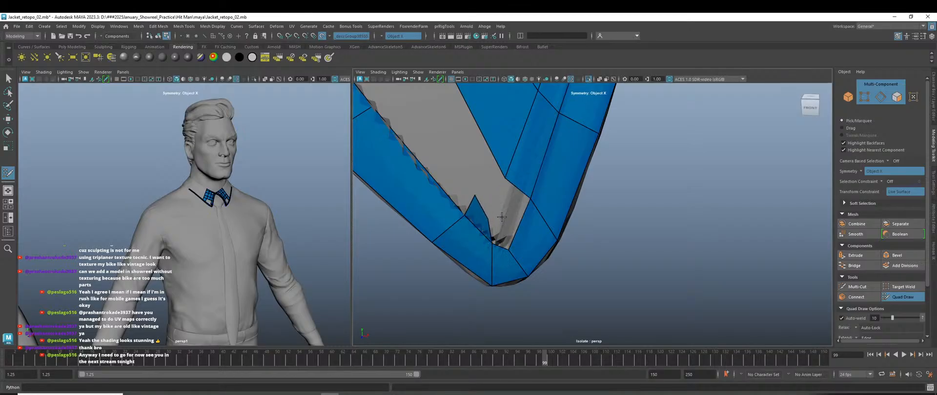
left_click(498, 224, "shift")
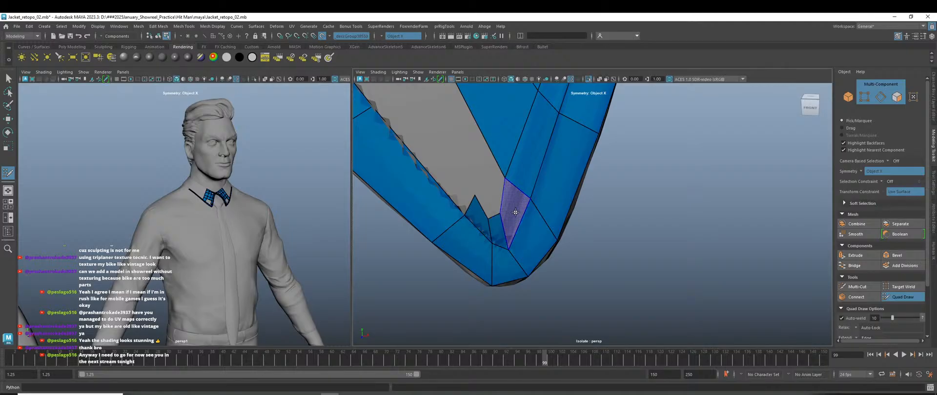
left_click(509, 217, "shift")
left_click_drag(475, 199, 514, 176)
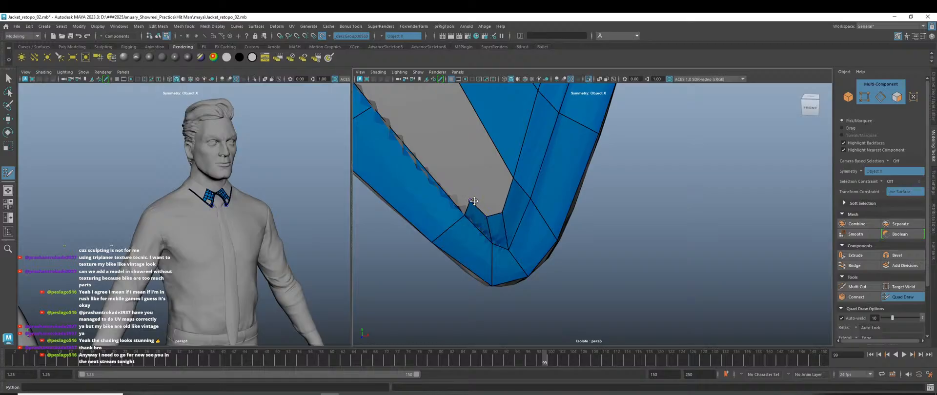
scroll(572, 241, "down", 8)
scroll(628, 233, "up", 7)
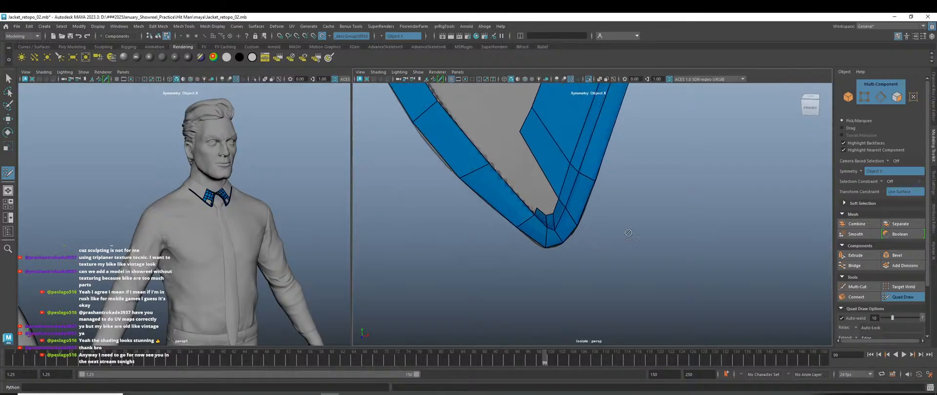
scroll(596, 240, "down", 7)
scroll(596, 240, "down", 5)
left_click_drag(648, 256, 640, 245, "alt")
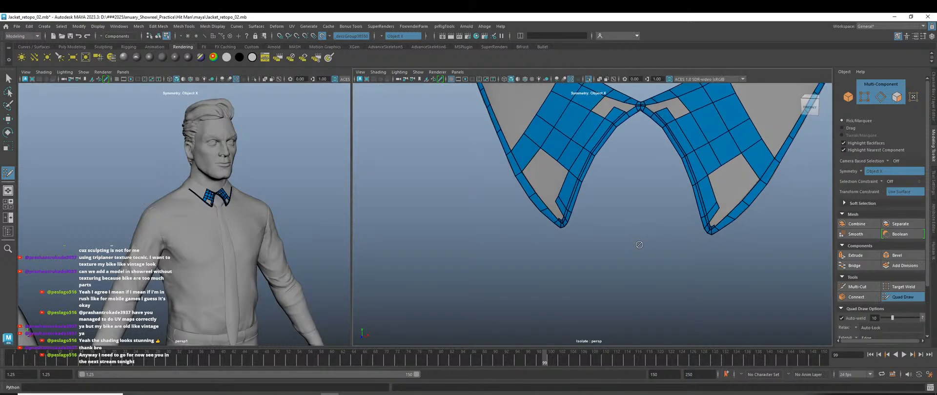
Fill the grey holes on both sides of the centre seam with mirrored quads, nudging the seam-side vertex up-left.
middle_click_drag(622, 200, 574, 287, "alt")
scroll(574, 286, "up", 8)
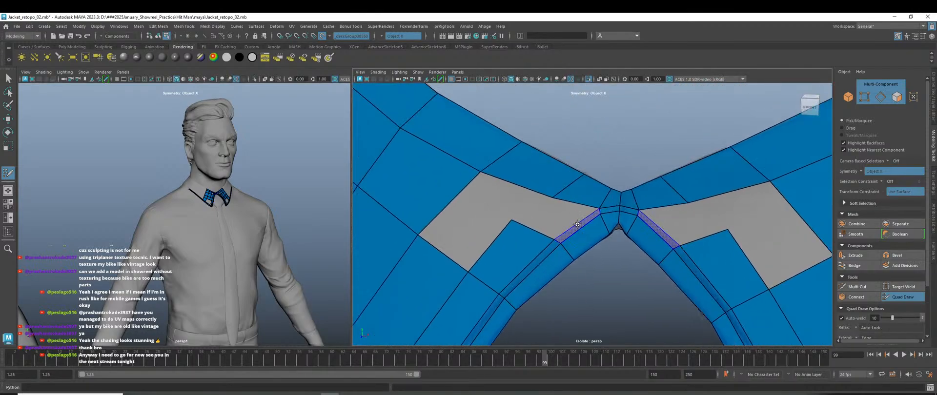
left_click(554, 199, "shift")
left_click_drag(554, 199, 550, 191)
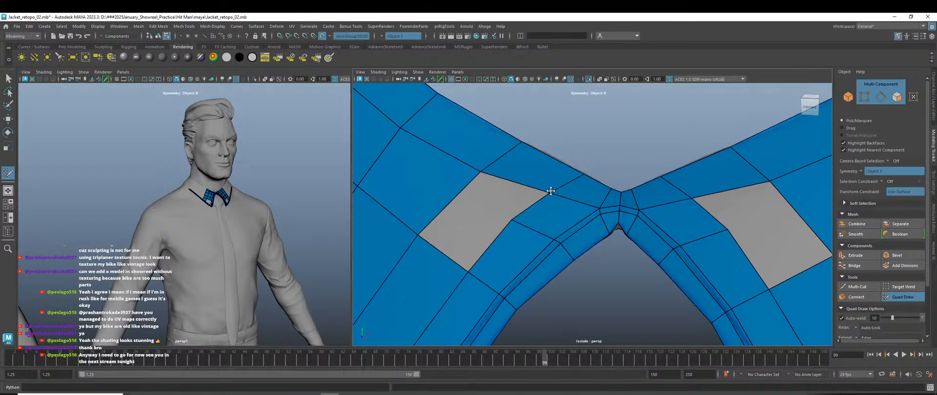
scroll(515, 220, "down", 5)
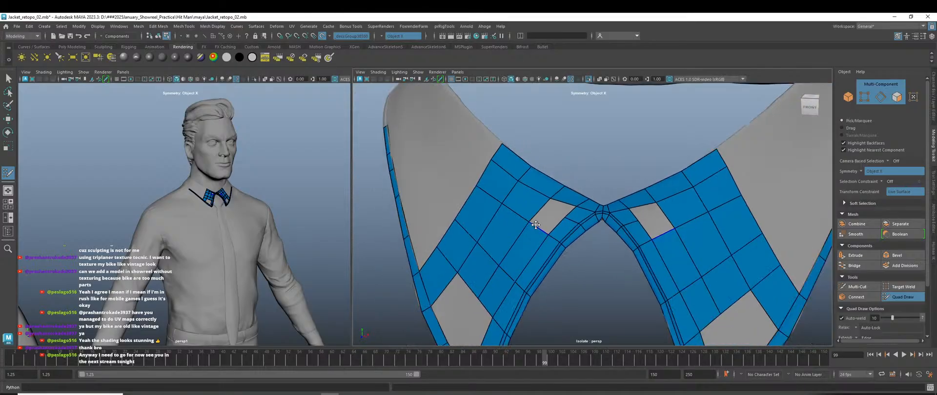
scroll(539, 209, "up", 4)
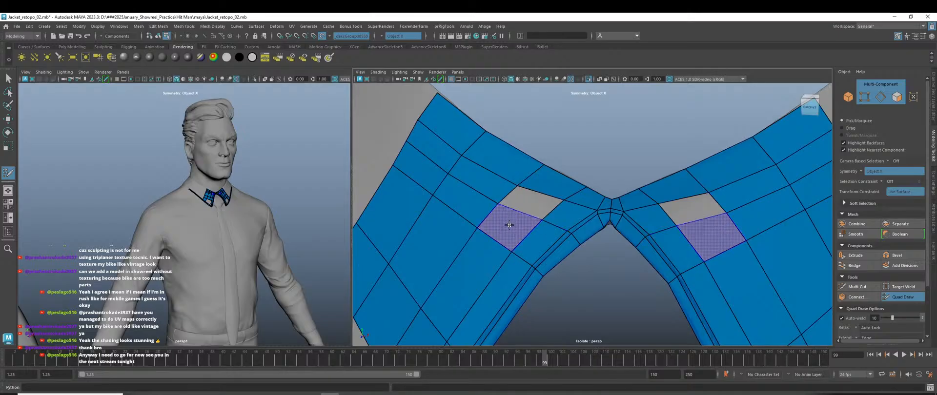
left_click(526, 204, "shift")
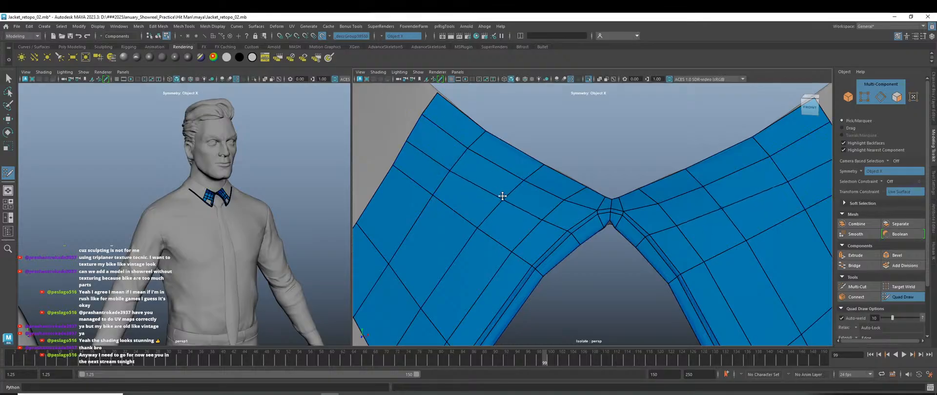
Reshape the left-wing patch, pulling its upper-left edge and corner vertex toward the grey gap.
scroll(572, 265, "down", 7)
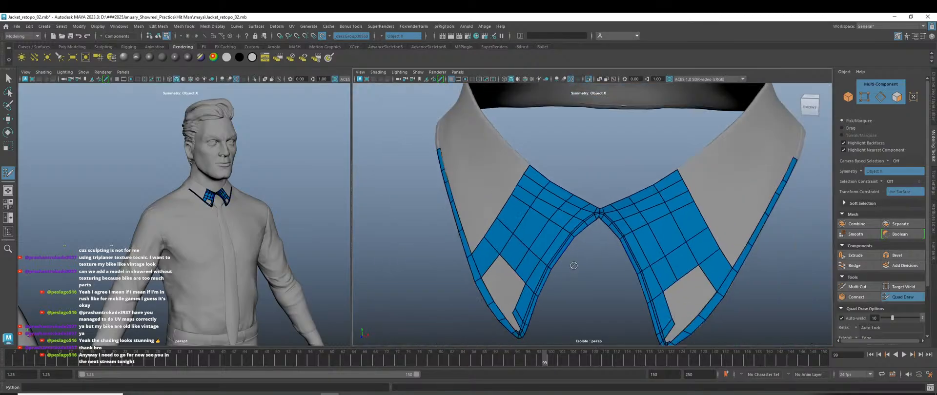
middle_click_drag(587, 296, 620, 247, "alt")
scroll(561, 286, "up", 6)
left_click_drag(572, 298, 611, 295, "alt")
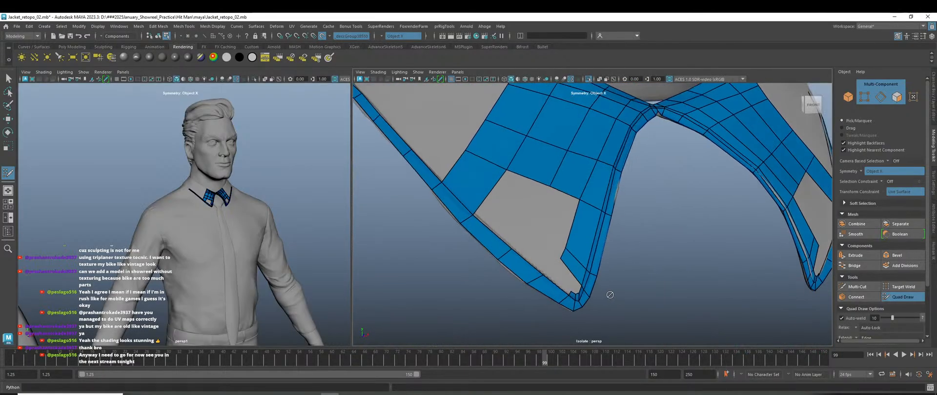
scroll(613, 294, "up", 4)
middle_click_drag(612, 295, 588, 226, "alt")
scroll(635, 278, "down", 5)
scroll(625, 278, "up", 5)
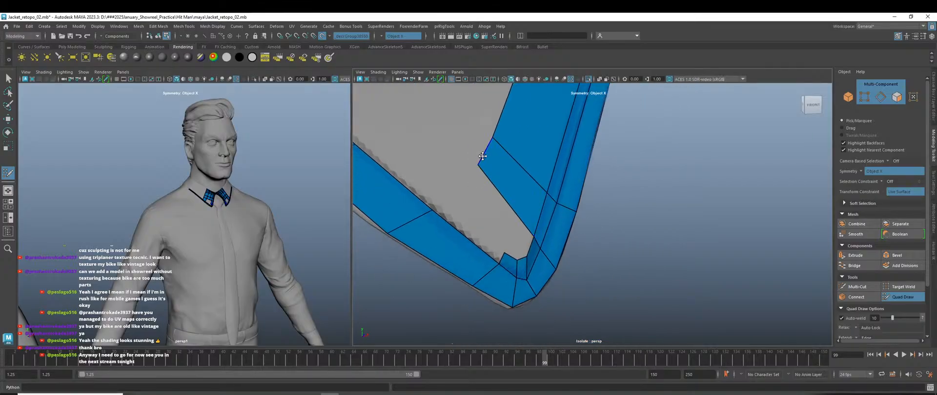
left_click_drag(480, 156, 516, 185)
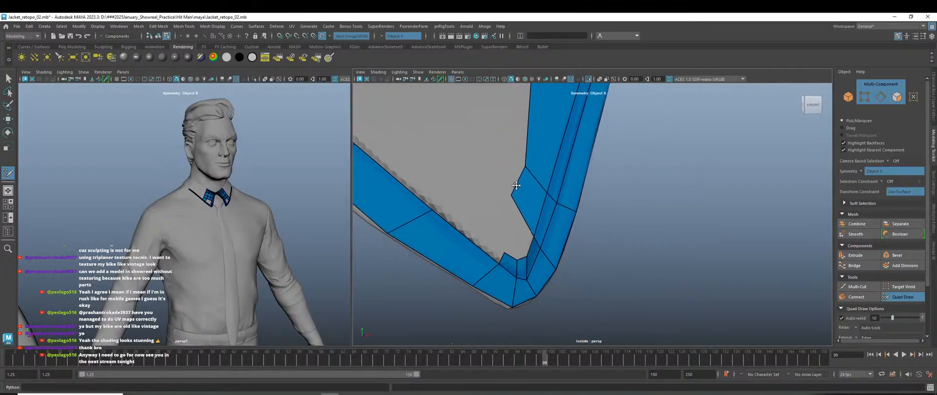
scroll(532, 210, "down", 5)
middle_click_drag(665, 179, 656, 263, "alt")
scroll(546, 214, "up", 2)
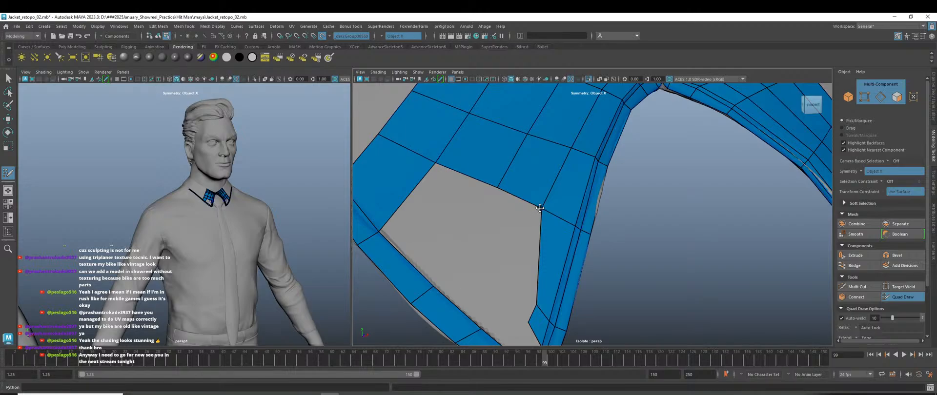
left_click_drag(540, 208, 555, 218)
Fill two quads at the lower-left corner between the border edge and a new vertex.
middle_click_drag(677, 238, 665, 307, "alt")
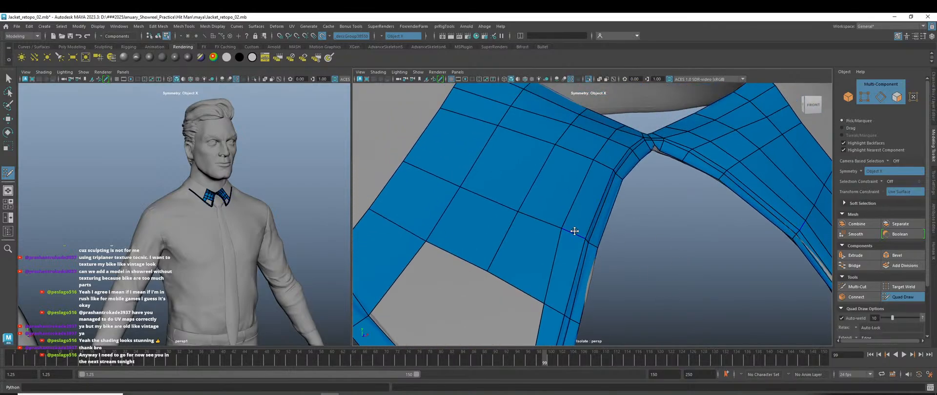
scroll(609, 247, "down", 6)
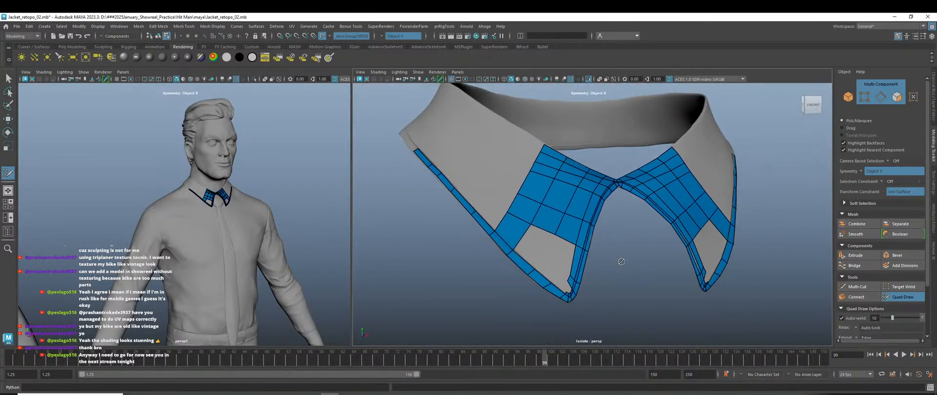
middle_click_drag(619, 259, 634, 196, "alt")
scroll(537, 236, "up", 8)
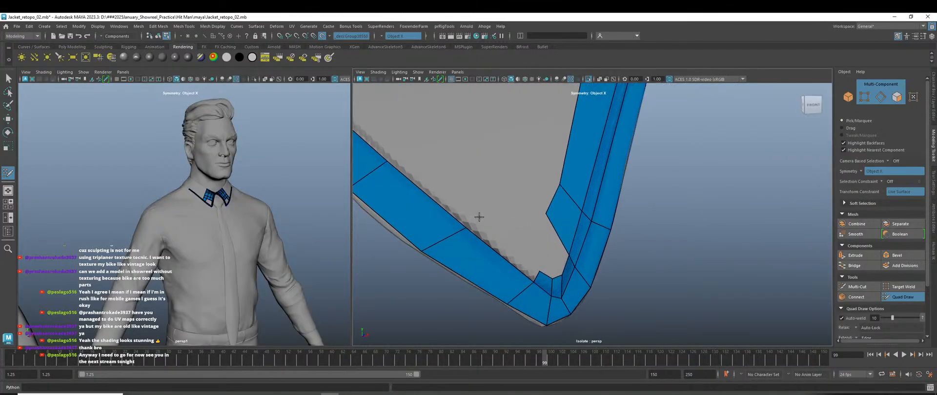
left_click(488, 242, "shift")
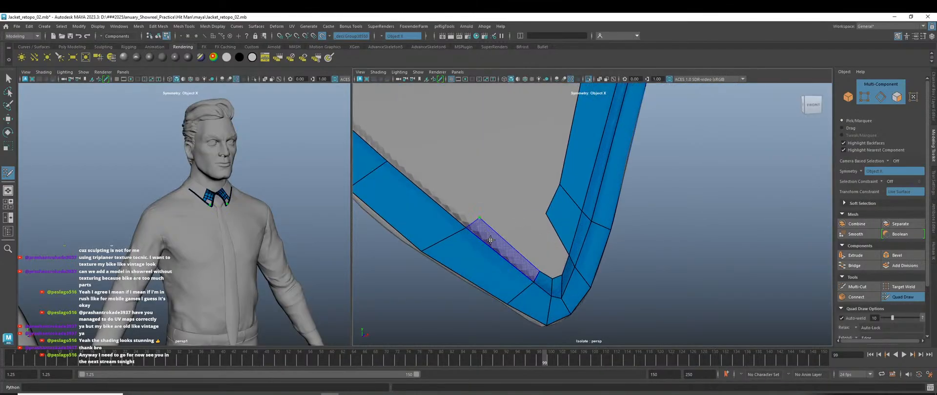
left_click(401, 150)
left_click(424, 177, "shift")
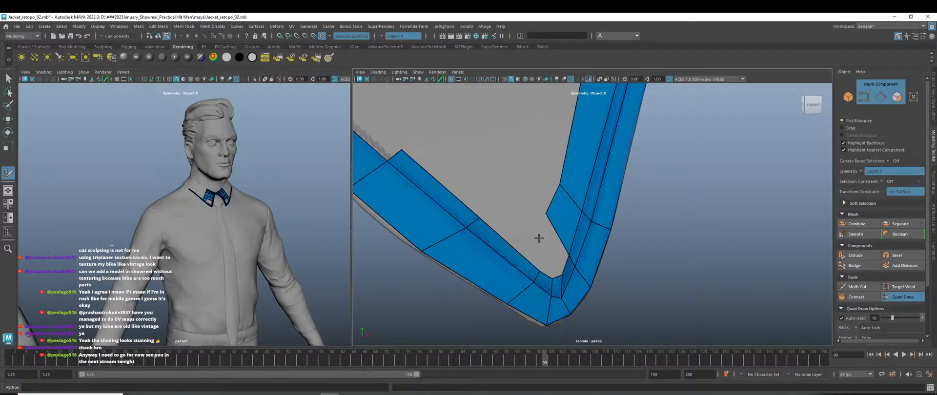
Insert an edge loop along the blue strip and fill the gap between the strip and upper faces.
scroll(543, 247, "down", 5)
middle_click_drag(487, 212, 566, 288, "alt")
scroll(545, 241, "up", 2)
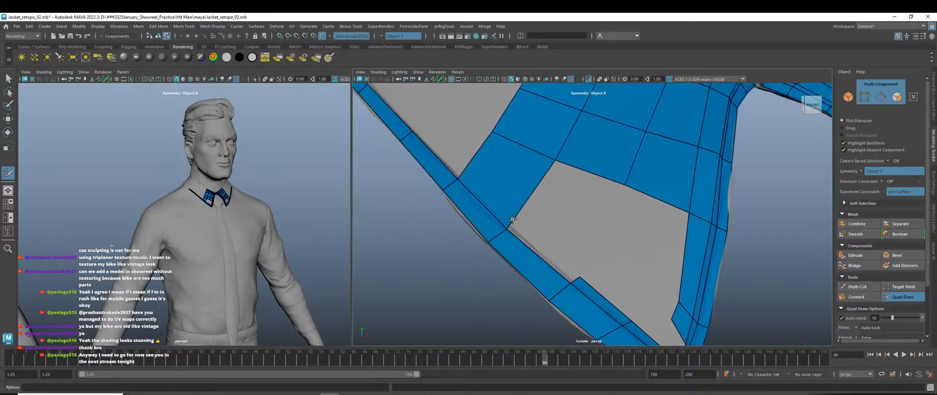
left_click(512, 218, "ctrl")
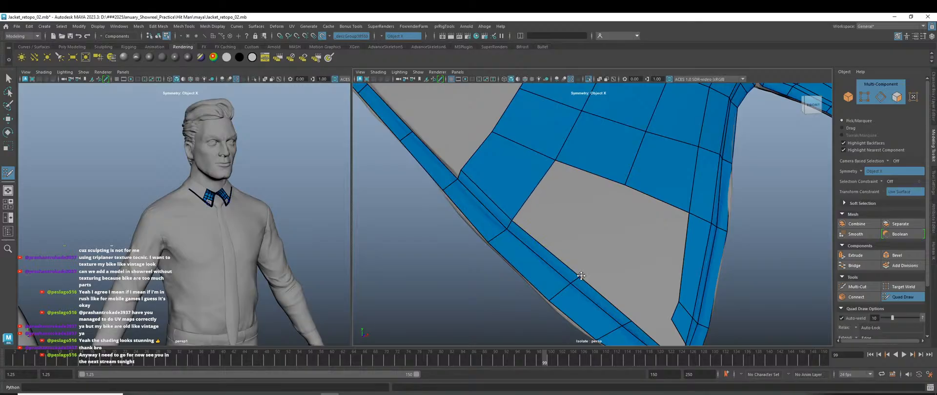
left_click_drag(579, 275, 577, 276)
scroll(592, 280, "down", 6)
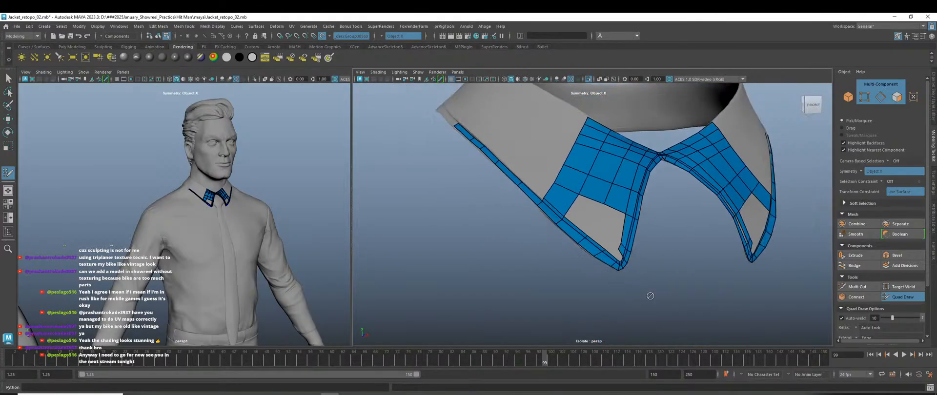
left_click_drag(650, 297, 639, 296, "alt")
scroll(614, 280, "up", 3)
scroll(565, 263, "up", 2)
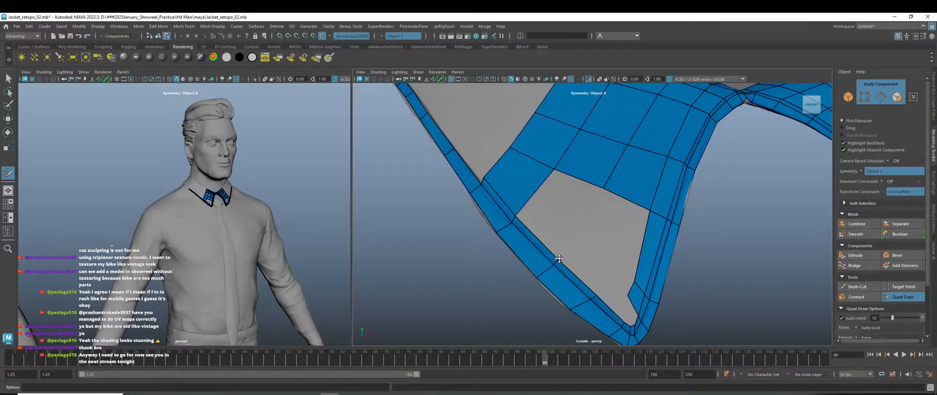
scroll(561, 260, "up", 3)
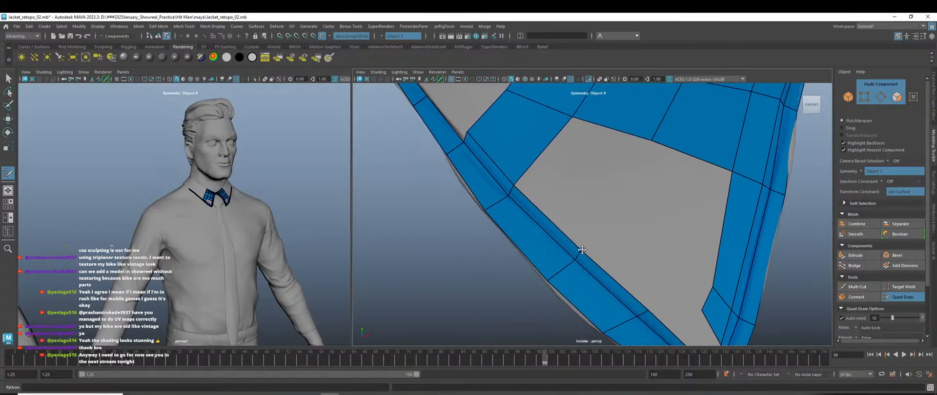
left_click(583, 246, "shift")
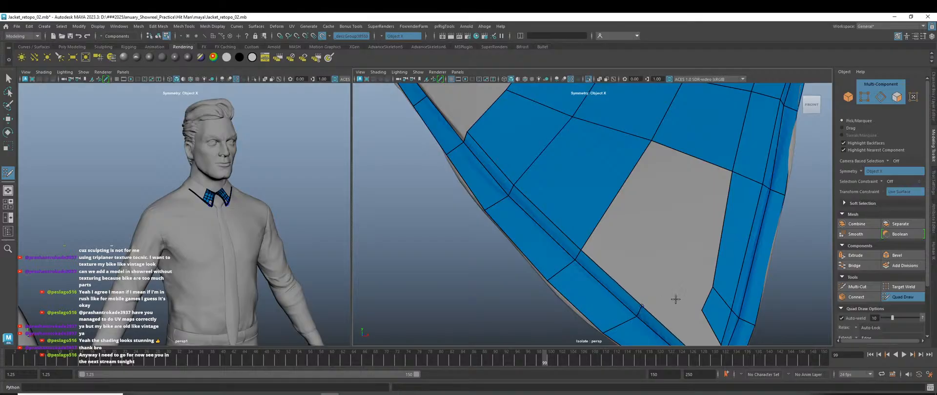
scroll(675, 299, "down", 6)
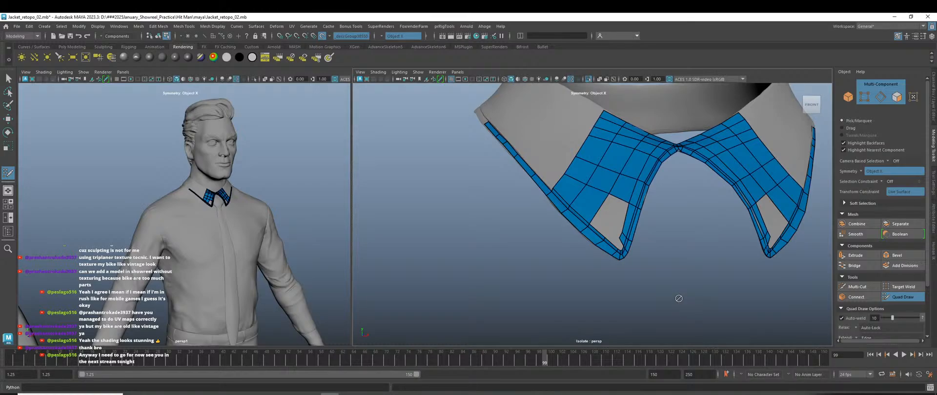
Exit Quad Draw and save the scene as Jacket_retopo_02.mb in the project's maya folder, overwriting.
key("w")
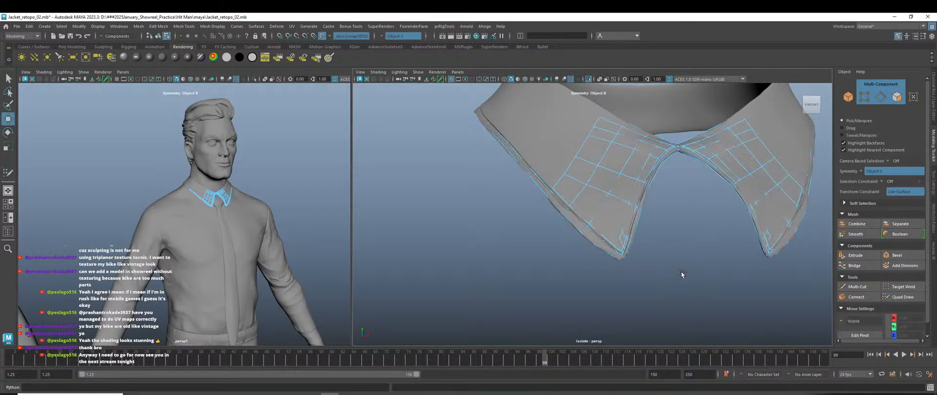
key("ctrl+s")
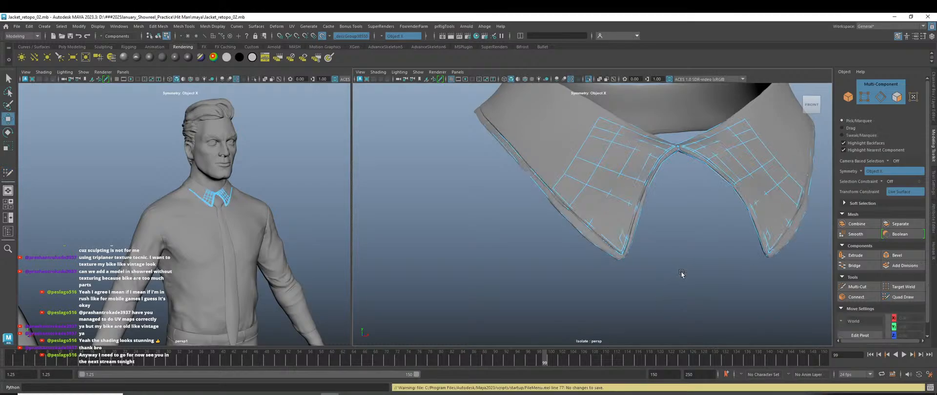
key("q")
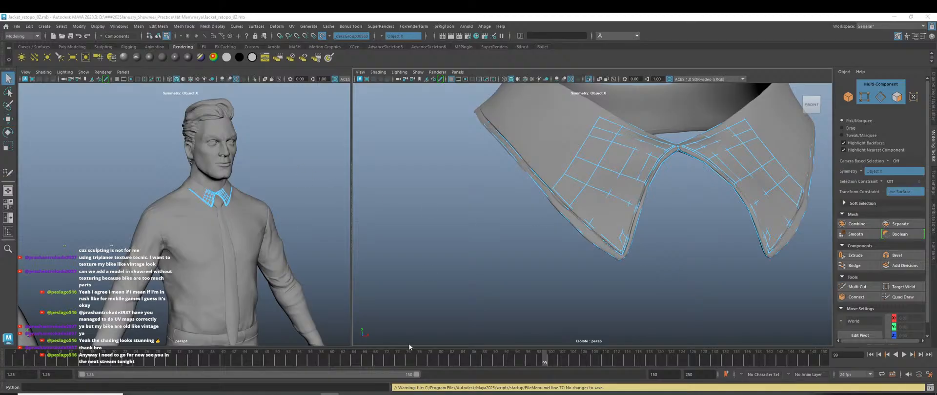
key("ctrl+shift+s")
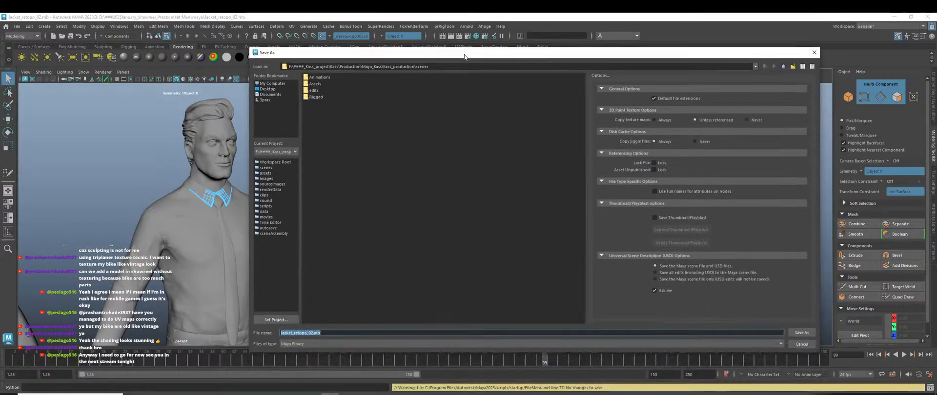
left_click(453, 64)
key("ctrl+a")
type("D:\\###2025January_Showreel_Practice\\Hit Man\\maya")
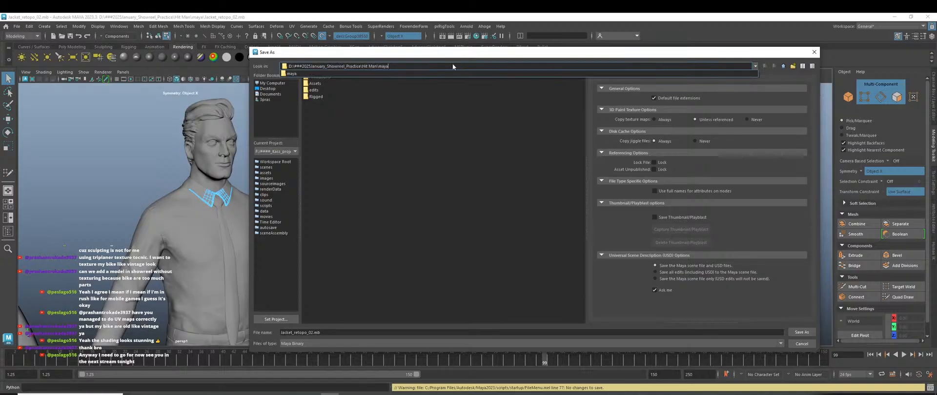
key("Return")
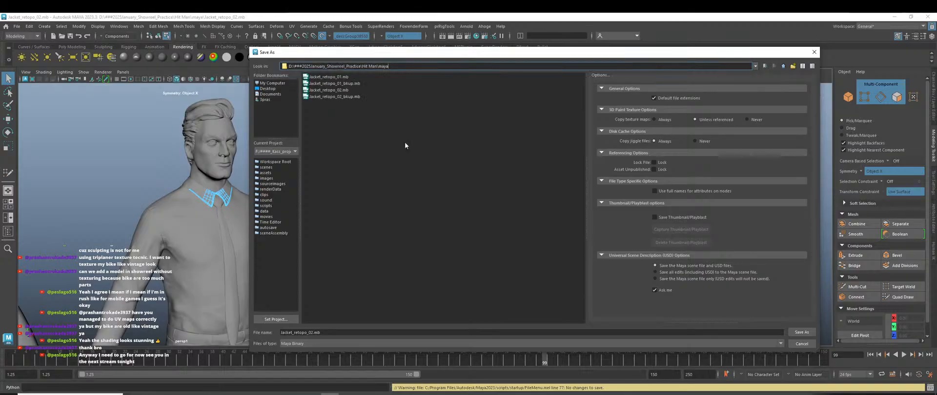
key("Return")
left_click(508, 215)
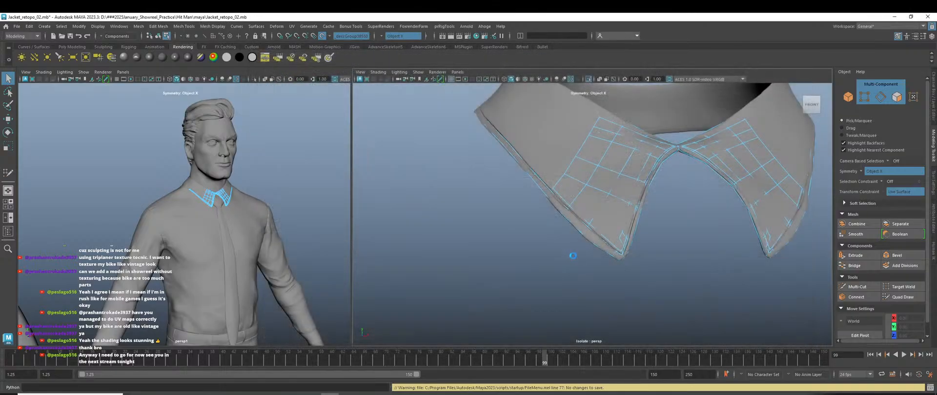
Save the scene as the backup Jacket_retopo_02_bkup.mb, overwriting the existing file.
key("ctrl+s")
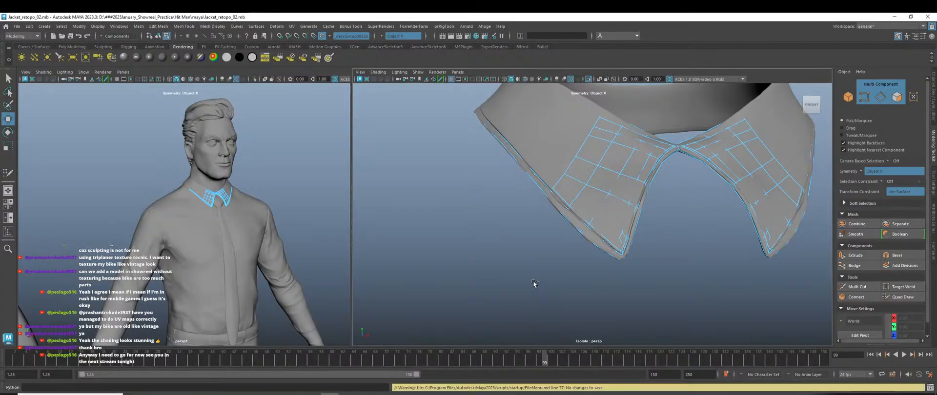
key("ctrl+shift+s")
key("Return")
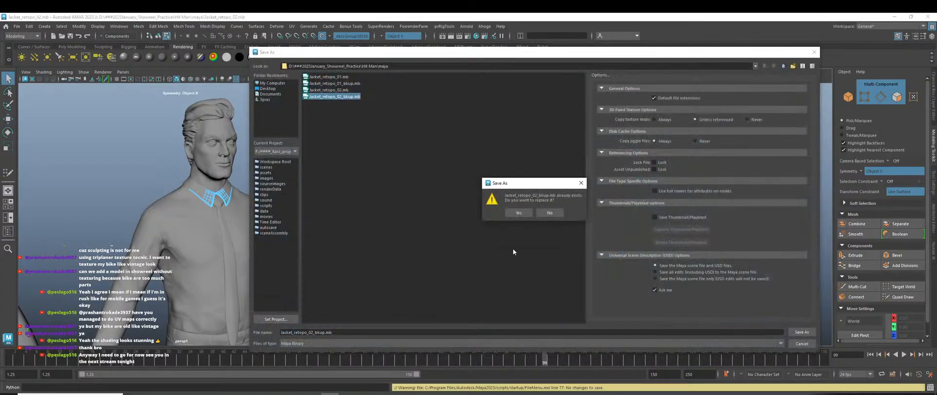
left_click(510, 213)
Save the scene again as Jacket_retopo_02.mb, overwriting, and quick-save once more.
key("ctrl+s")
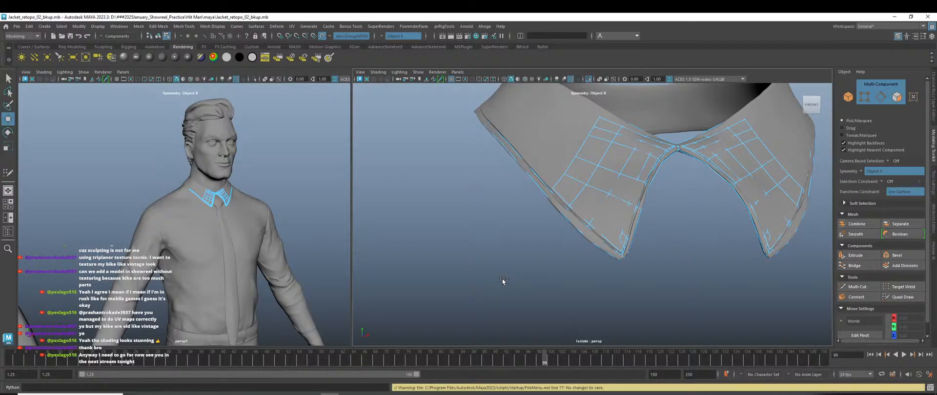
key("ctrl+shift+s")
left_click(328, 90)
key("Return")
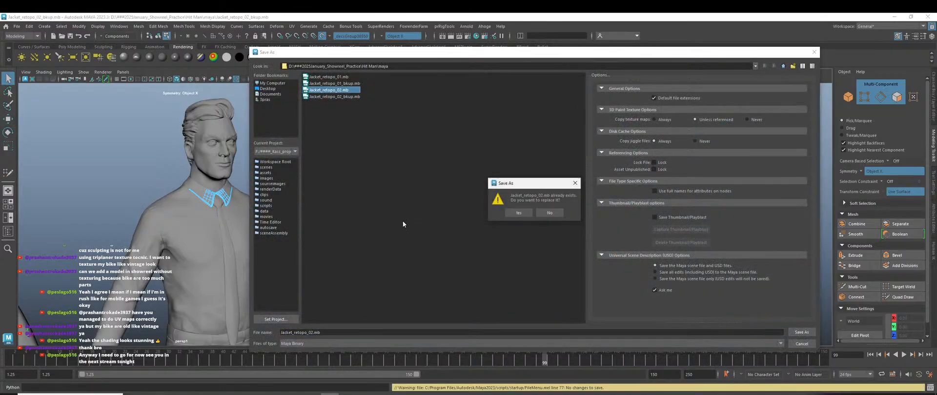
left_click(520, 215)
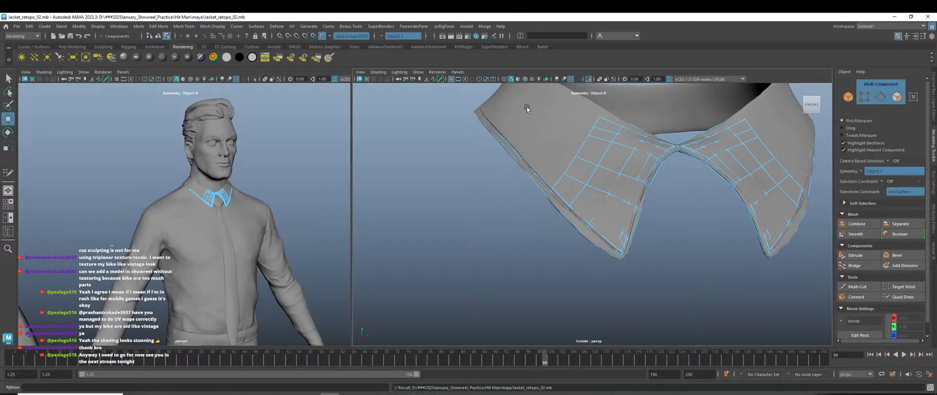
scroll(418, 237, "down", 3)
scroll(496, 242, "up", 3)
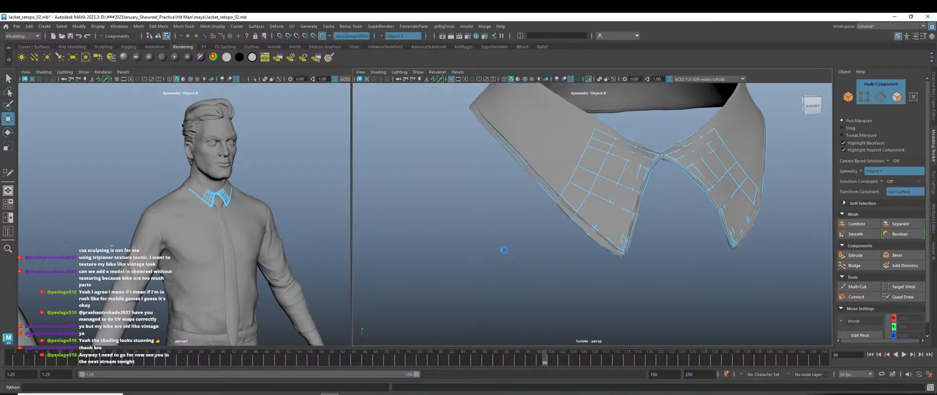
key("ctrl+s")
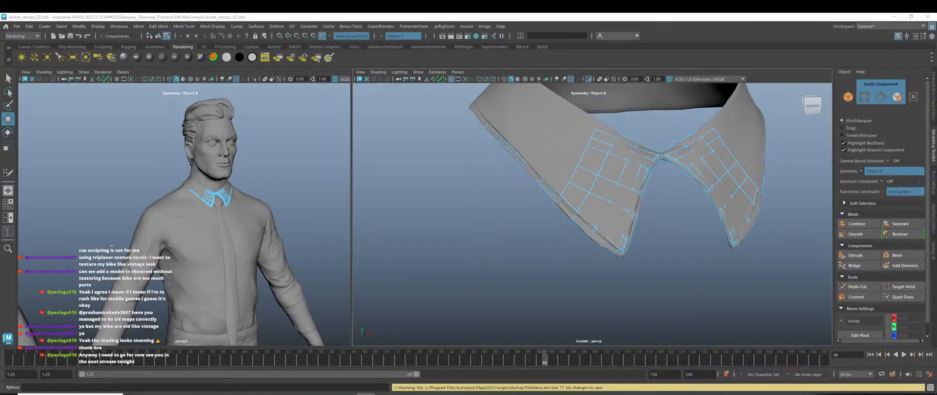
key("bracketleft")
key("bracketright")
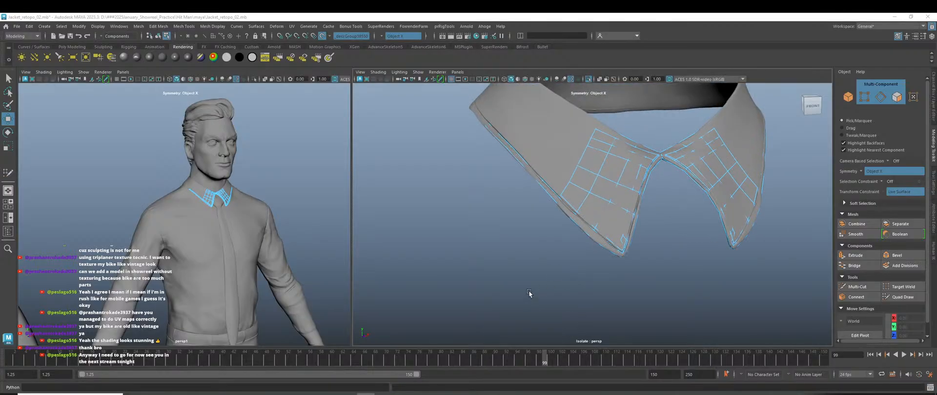
Re-centre the collar in view and reactivate Quad Draw from the Modeling Toolkit.
scroll(526, 292, "down", 1)
middle_click_drag(586, 292, 499, 295, "alt")
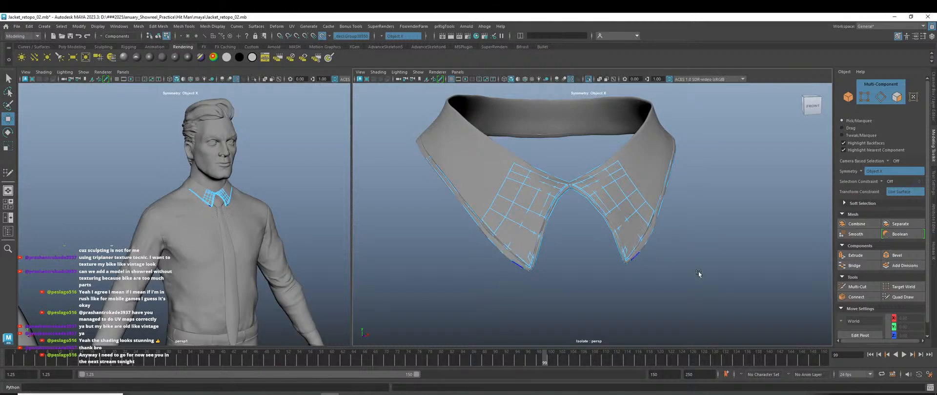
left_click(902, 296)
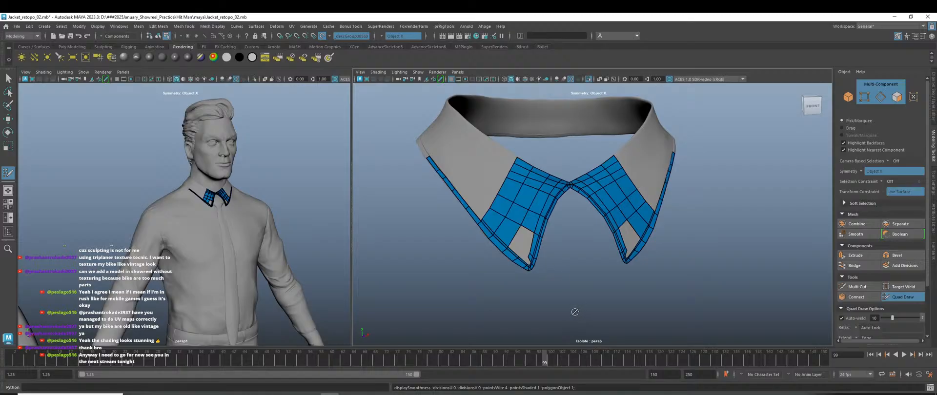
Fill the upper part of the grey hole near the collar's front tip with quads.
scroll(526, 279, "up", 2)
scroll(526, 279, "up", 2)
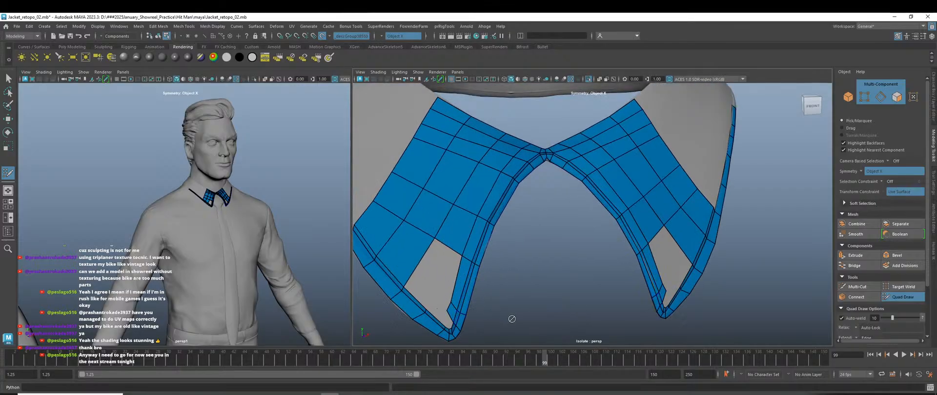
scroll(535, 320, "up", 1)
scroll(583, 311, "up", 2)
scroll(597, 278, "up", 2)
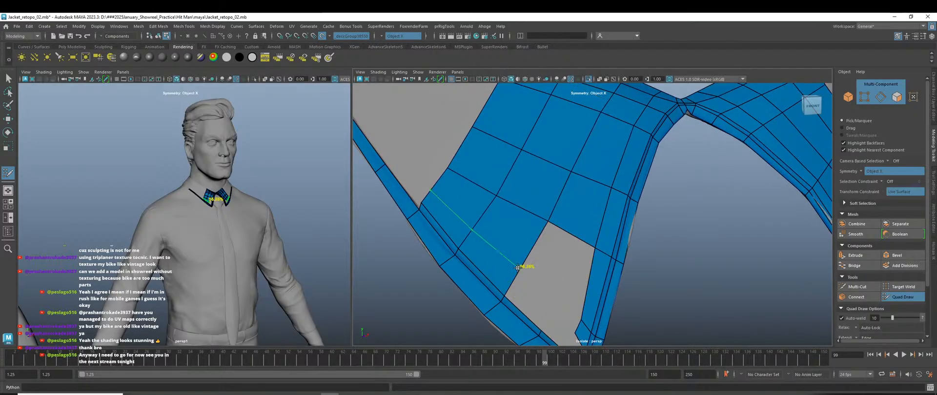
left_click(564, 268, "shift")
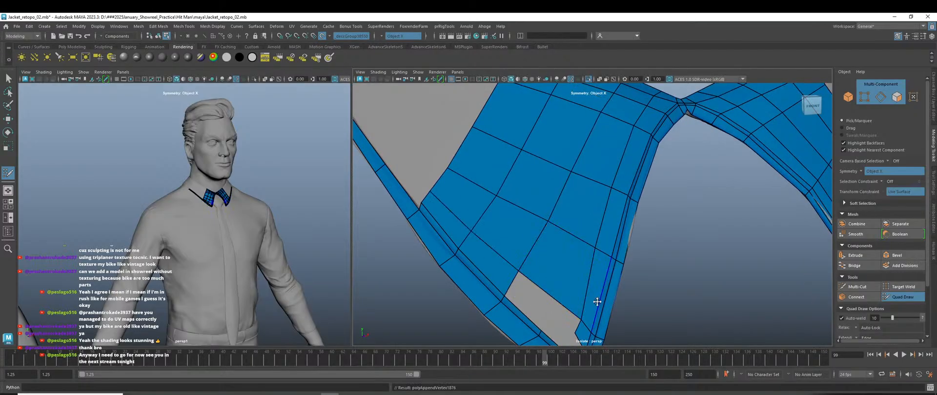
scroll(597, 302, "down", 4)
scroll(597, 301, "up", 6)
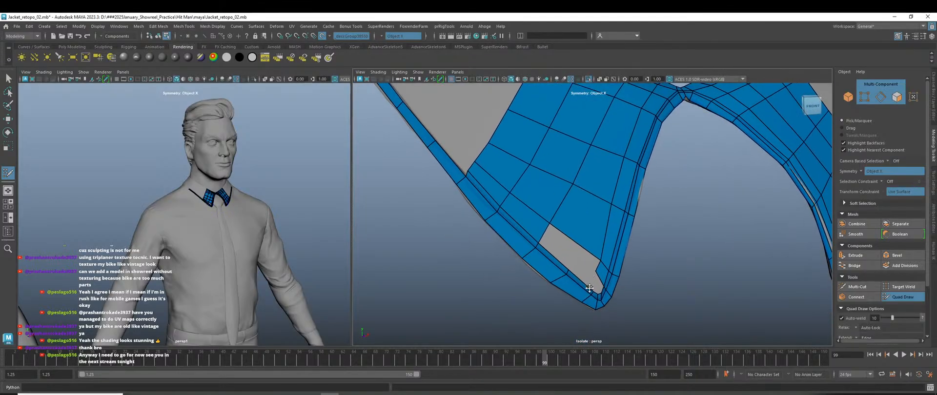
middle_click_drag(597, 311, 583, 284, "alt")
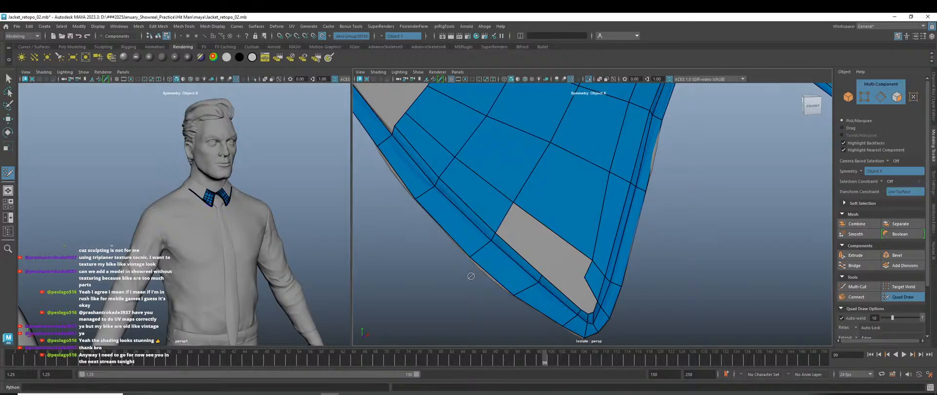
scroll(527, 249, "down", 6)
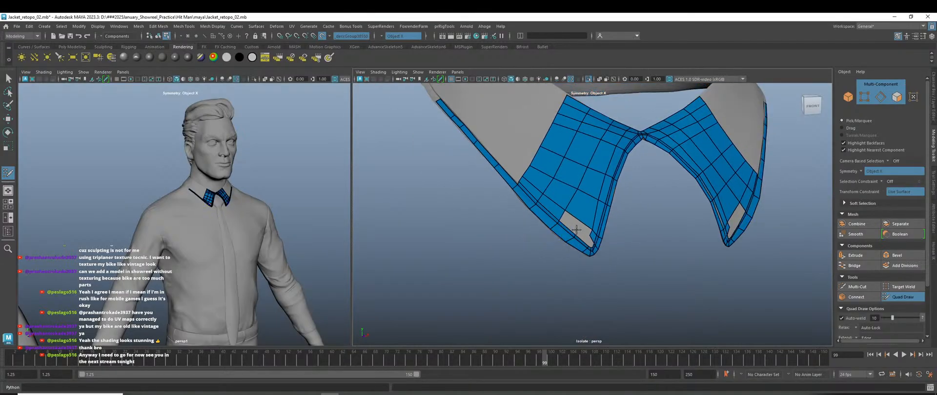
scroll(576, 232, "up", 5)
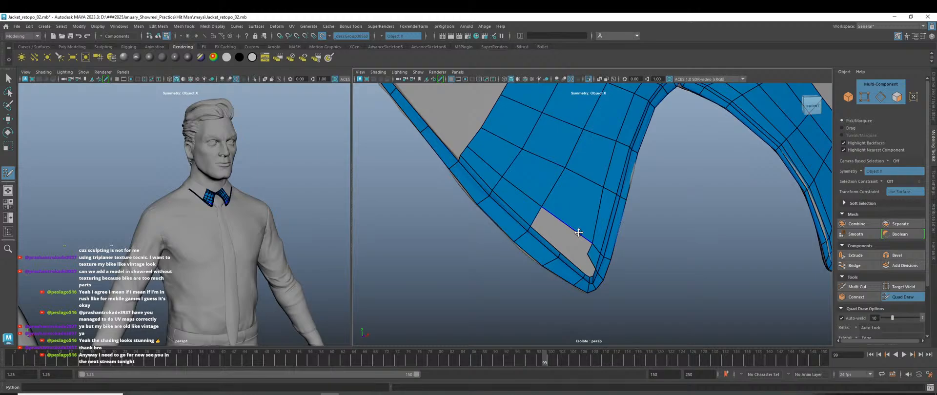
left_click(554, 225, "shift")
Shift the hole's corner vertex right, then fill the remaining triangle and diamond-shaped holes with faces.
right_click_drag(569, 261, 605, 303, "alt")
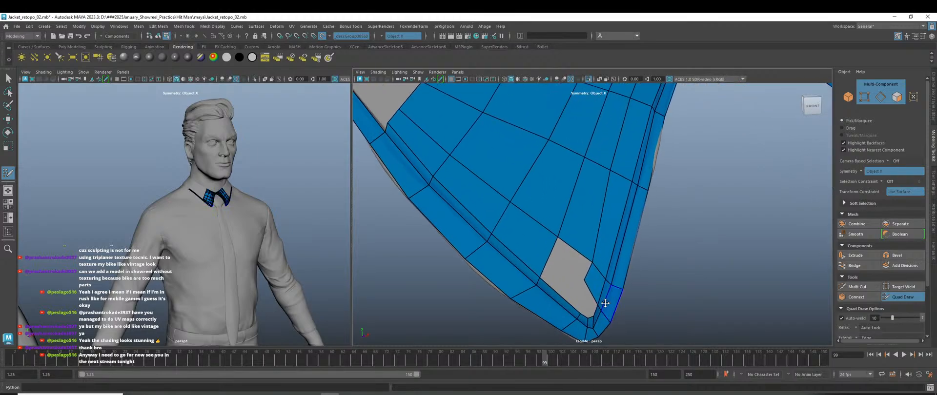
left_click_drag(584, 280, 591, 286)
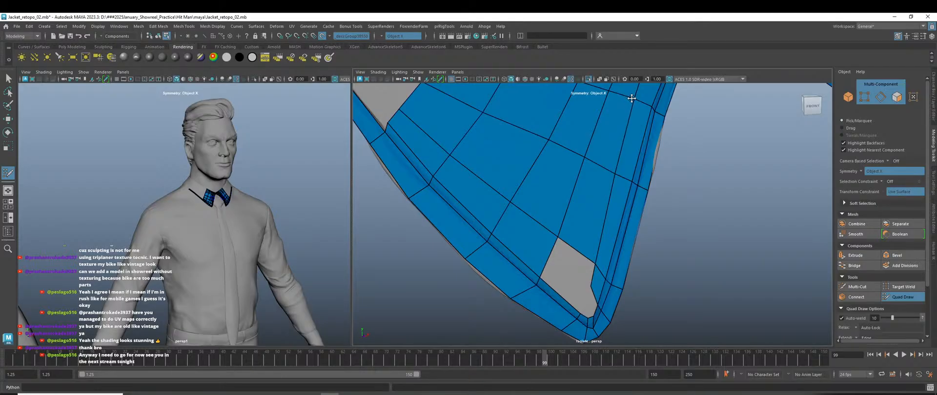
scroll(573, 280, "up", 2)
middle_click_drag(568, 280, 569, 234, "alt")
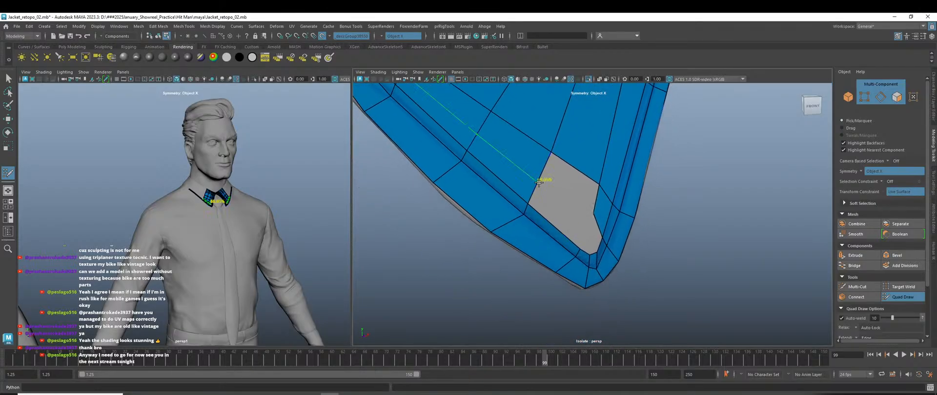
left_click(566, 178, "shift")
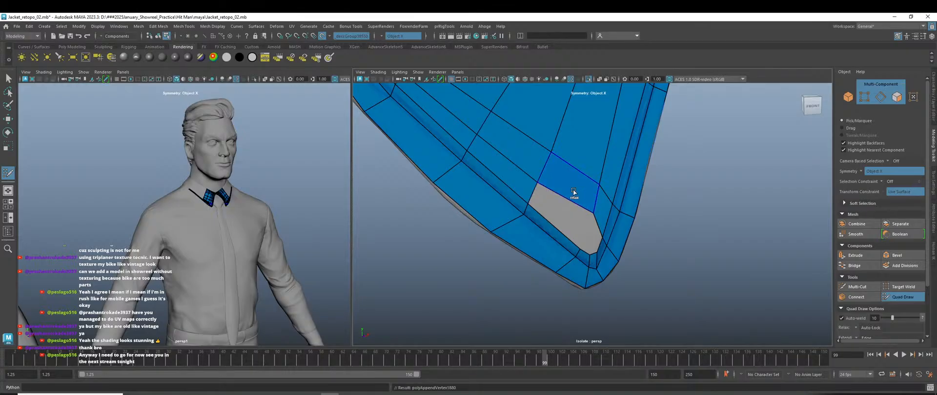
scroll(577, 229, "down", 3)
scroll(577, 229, "up", 3)
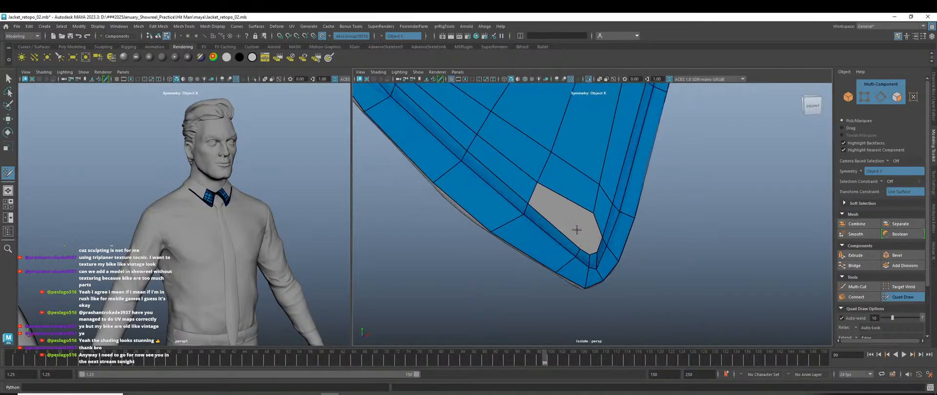
left_click(567, 216, "shift")
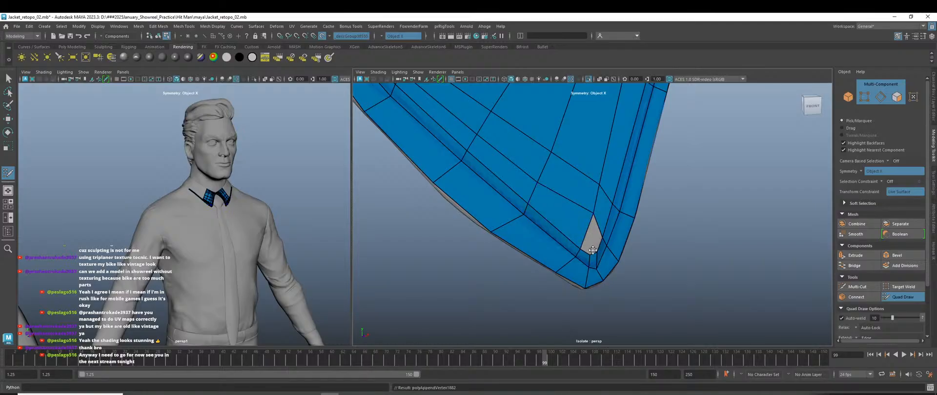
scroll(593, 257, "up", 2)
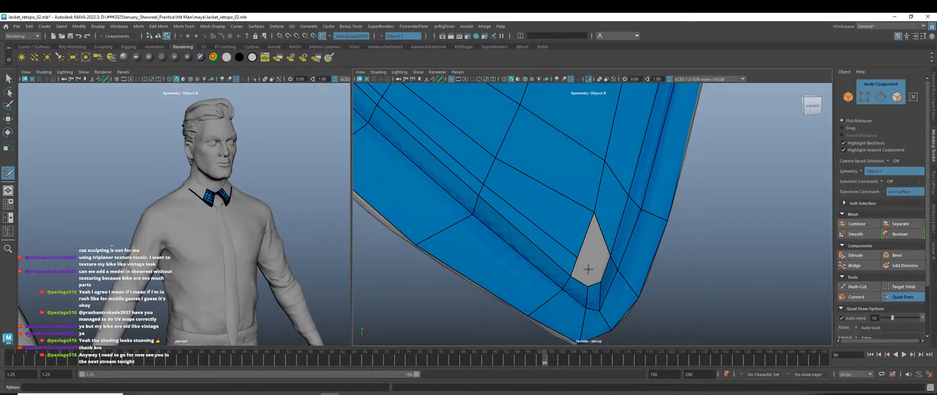
left_click(588, 268, "shift")
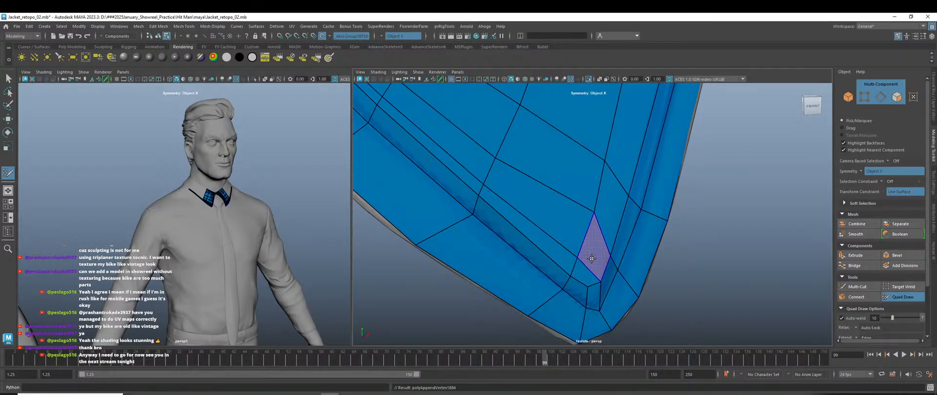
left_click(593, 255, "shift")
Relax and reposition the central, inner-corner and lower-tip vertices to even out the tip's quads.
left_click_drag(587, 219, 591, 221, "shift")
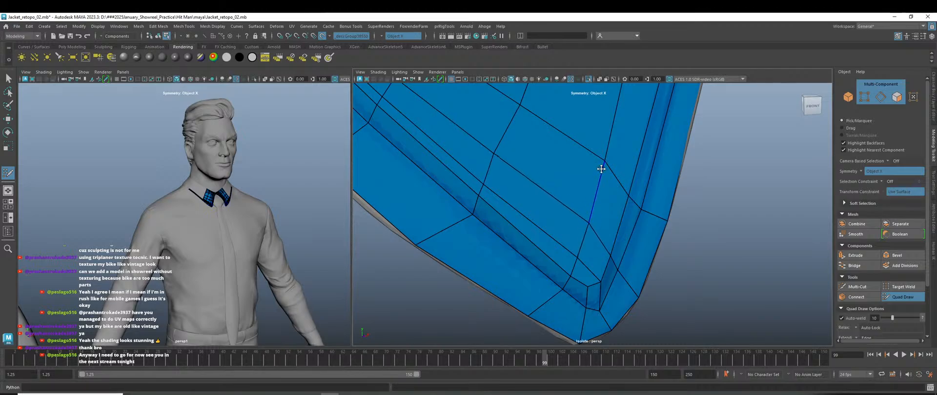
left_click_drag(602, 164, 603, 168)
left_click_drag(627, 195, 640, 204)
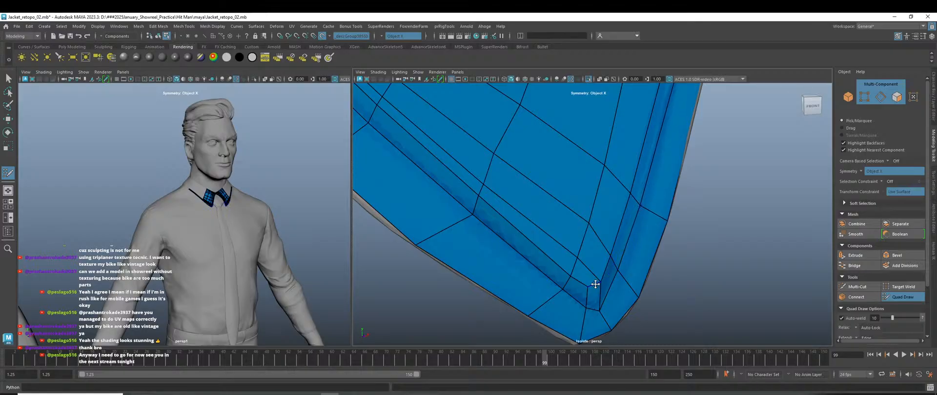
left_click_drag(599, 281, 597, 282)
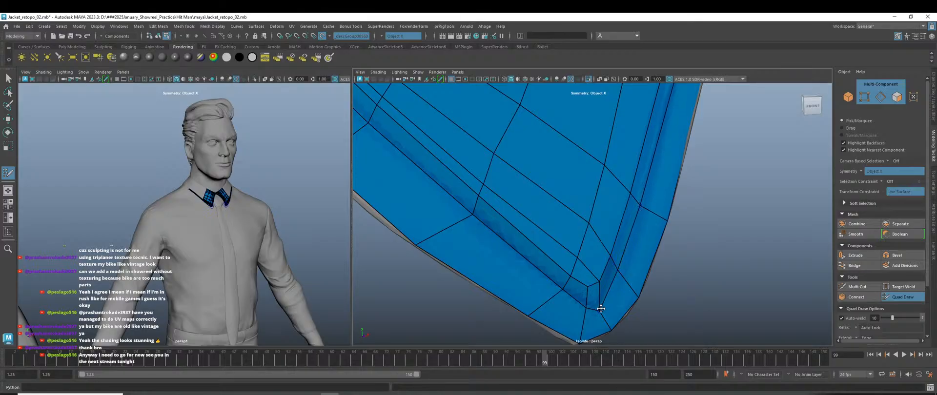
left_click_drag(600, 309, 603, 304)
scroll(615, 270, "down", 3)
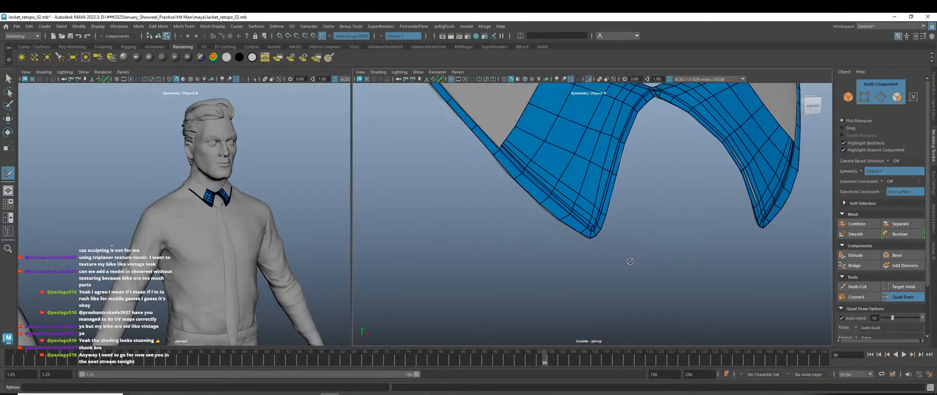
scroll(629, 268, "down", 1)
middle_click_drag(626, 282, 624, 286, "alt")
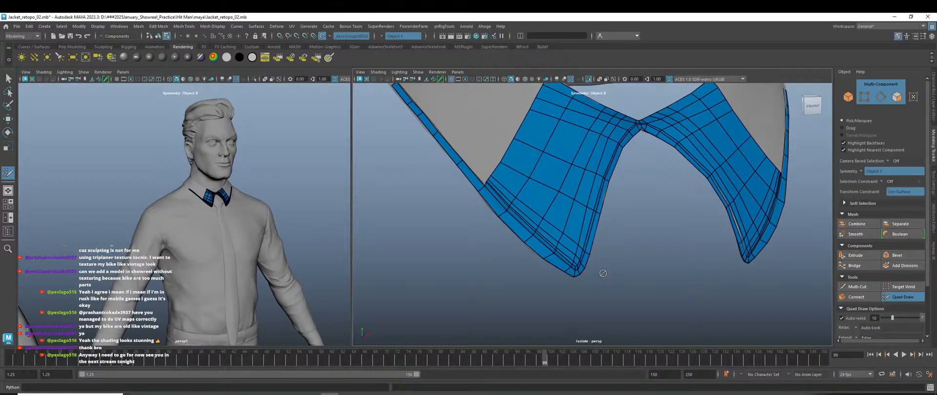
scroll(592, 266, "down", 3)
scroll(627, 299, "up", 8)
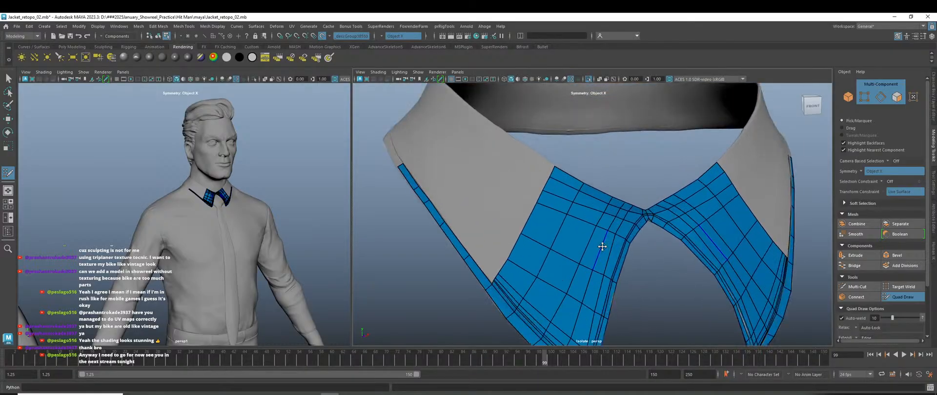
Extend the mesh border with a new quad toward the collar band, discarding the misplaced points.
middle_click_drag(521, 171, 566, 228, "alt")
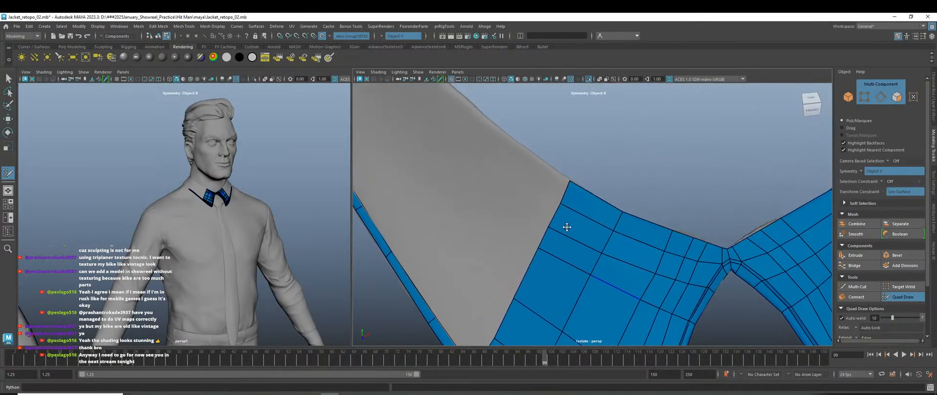
scroll(566, 227, "up", 3)
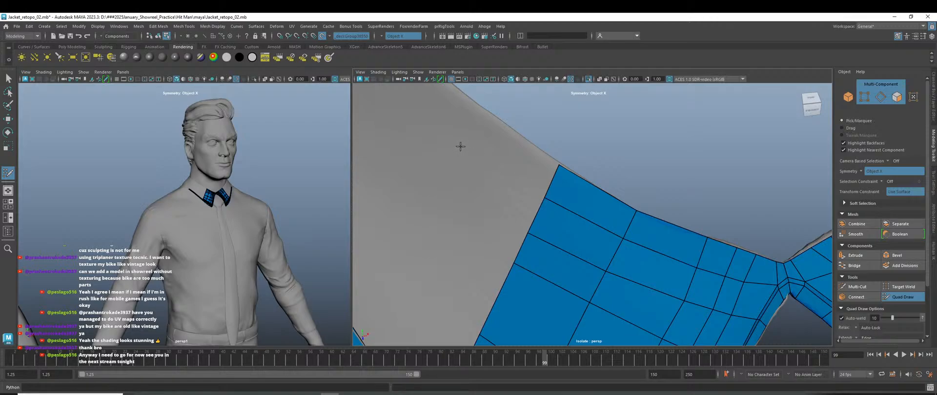
left_click(446, 144)
left_click(469, 100)
left_click(484, 142, "shift")
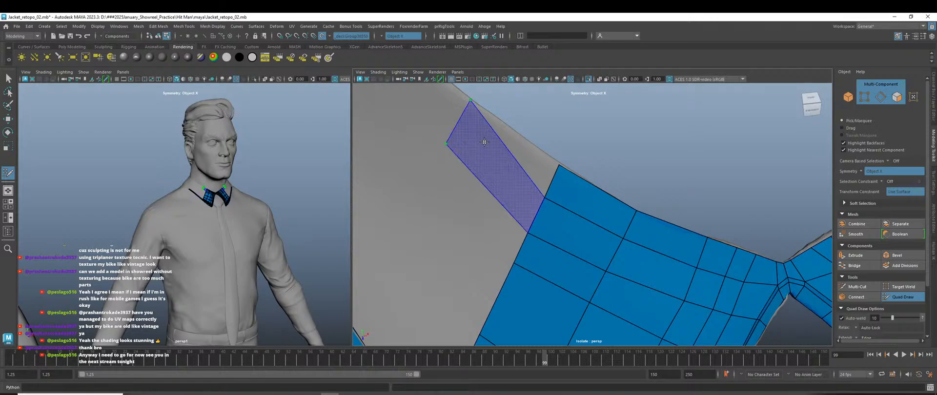
key("ctrl+z")
key("ctrl+z")
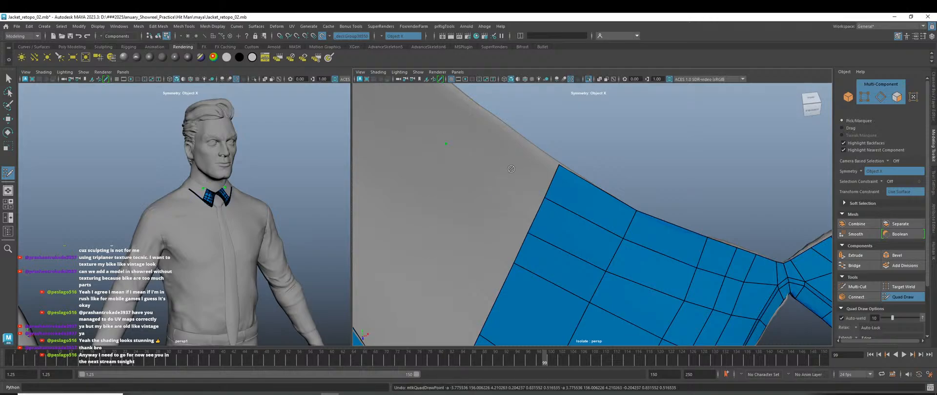
mouse_move(549, 186)
left_mouse_down("ctrl")
mouse_move(468, 122)
mouse_move(525, 168)
mouse_move(481, 130)
mouse_move(500, 143)
mouse_move(485, 152)
left_mouse_up("ctrl")
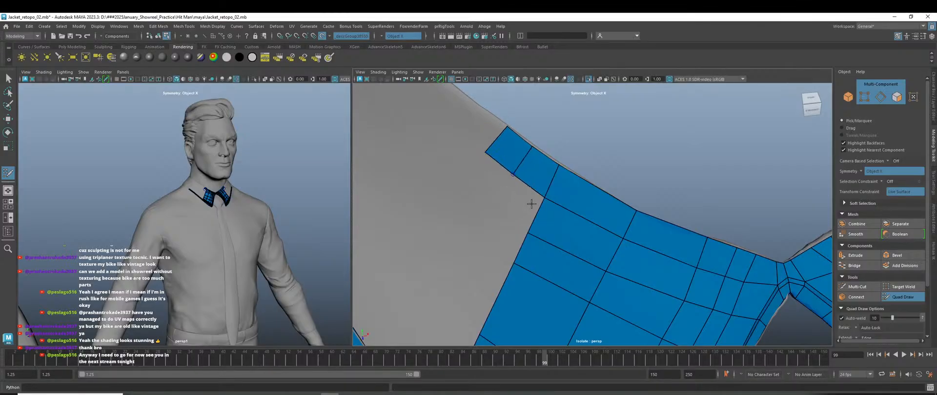
Pull the new strip's corner vertex and short edge up-left onto the collar band.
scroll(517, 178, "down", 5)
left_click_drag(569, 257, 576, 243, "alt")
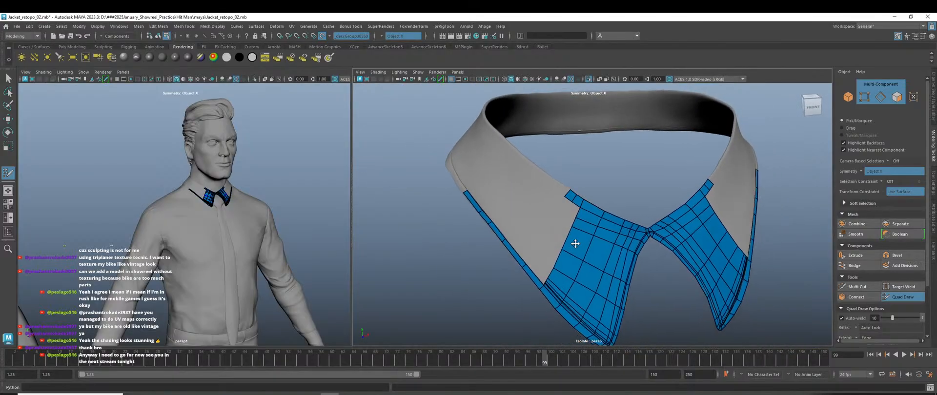
scroll(561, 255, "up", 3)
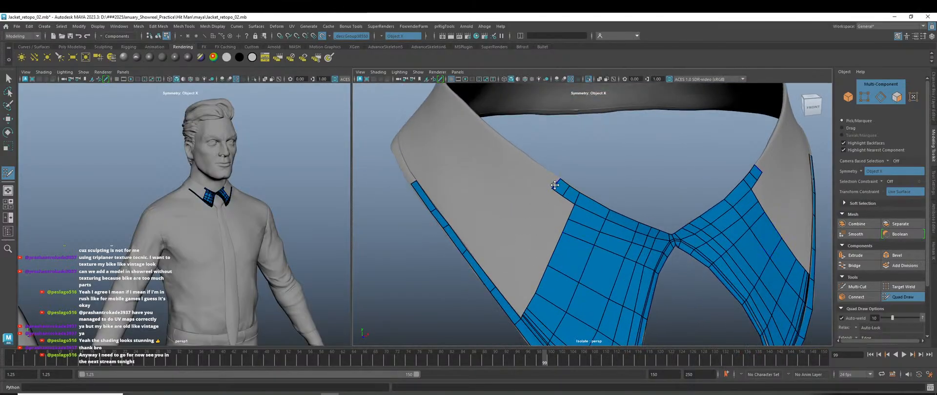
left_click_drag(554, 185, 523, 162)
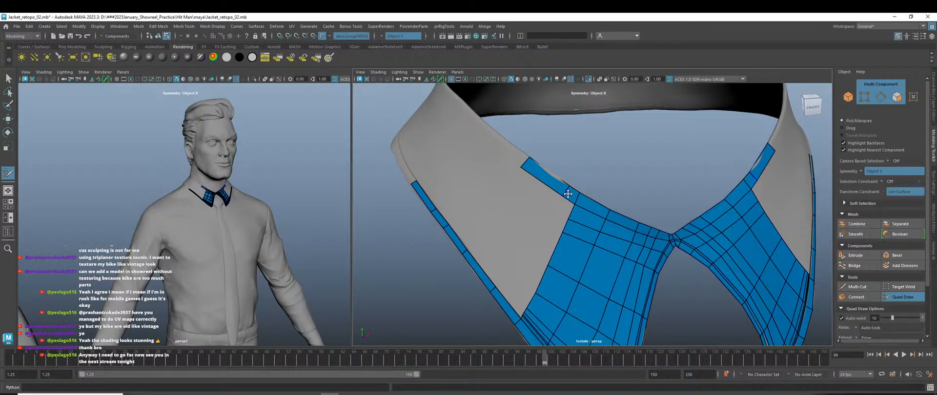
key("ctrl+z")
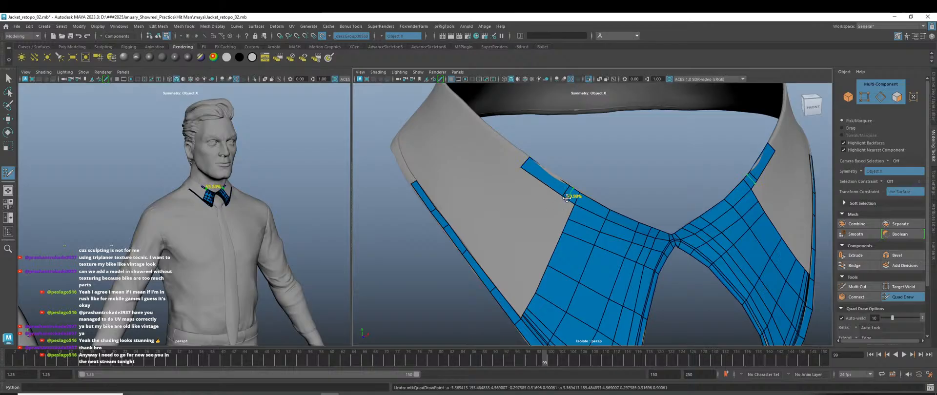
left_click_drag(565, 191, 553, 181)
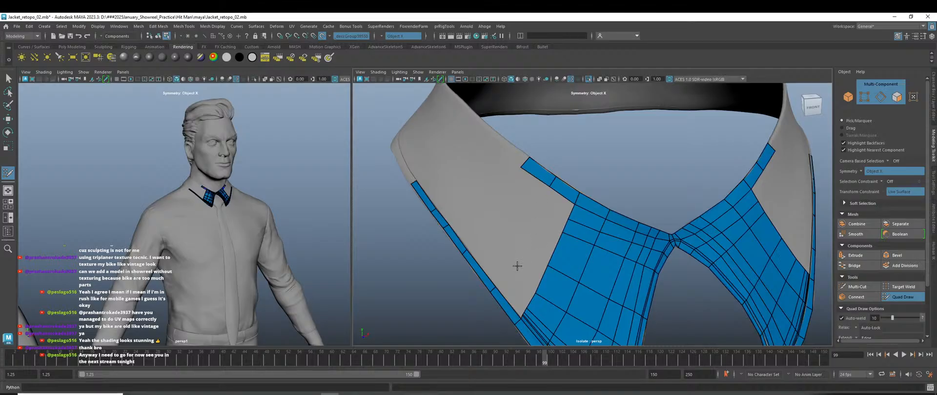
scroll(518, 254, "up", 2)
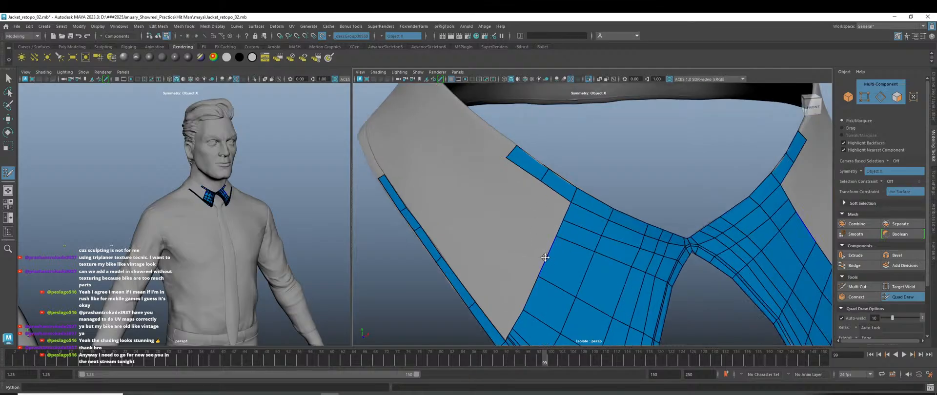
Extrude another quad from the border, add a placed-point quad beside it, and adjust their corners.
mouse_move(545, 257)
left_mouse_down()
mouse_move(514, 229)
mouse_move(506, 249)
left_mouse_up()
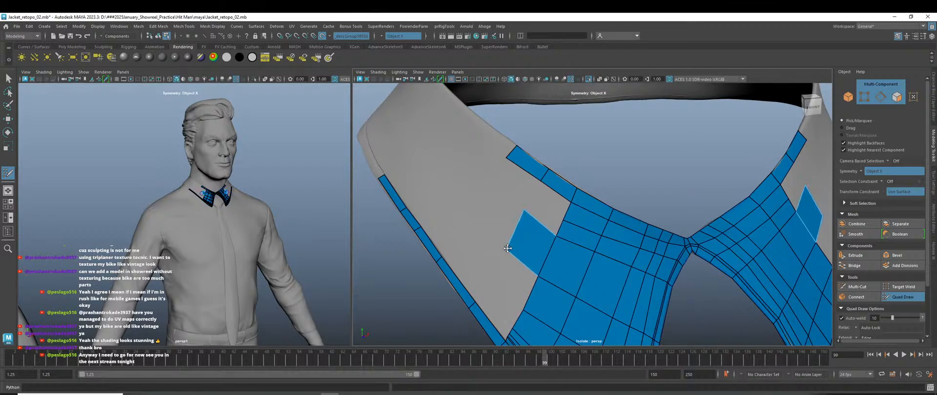
left_click_drag(523, 211, 526, 214)
left_click(536, 199)
left_click(549, 202, "shift")
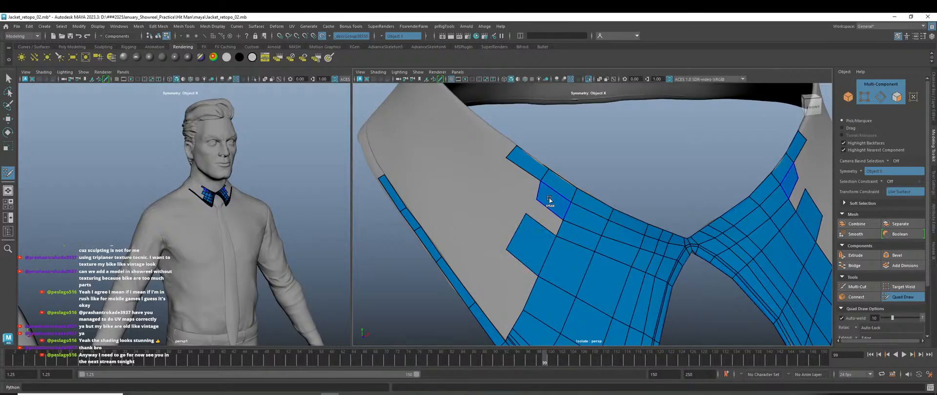
left_click_drag(536, 199, 531, 197)
scroll(540, 230, "down", 5)
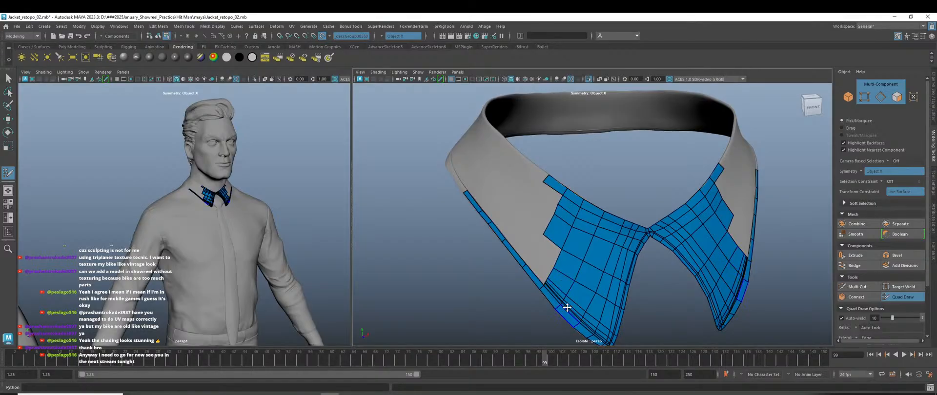
scroll(562, 252, "up", 5)
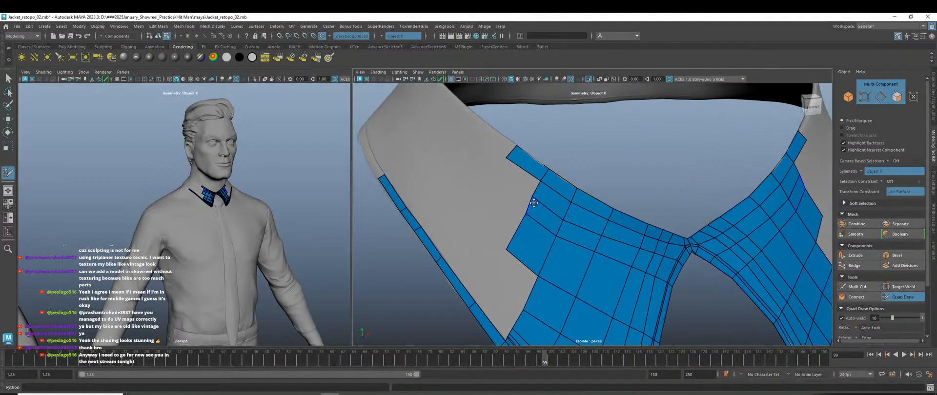
left_click_drag(516, 229, 513, 227)
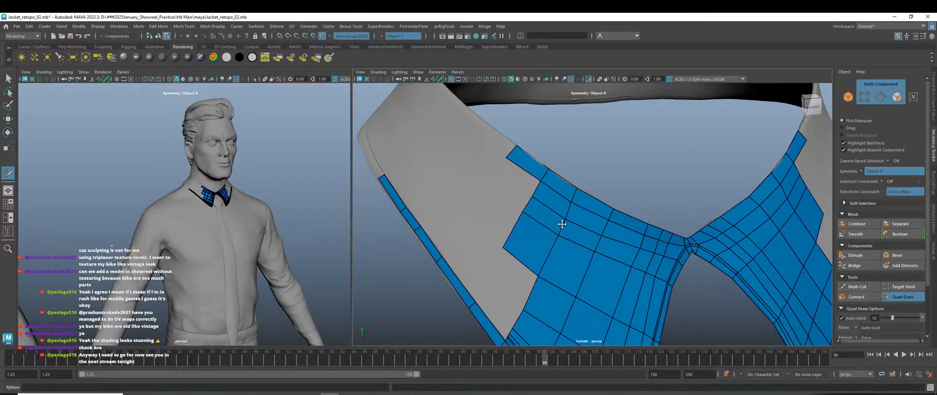
Place a new point and fill another quad on the collar surface.
scroll(584, 247, "down", 3)
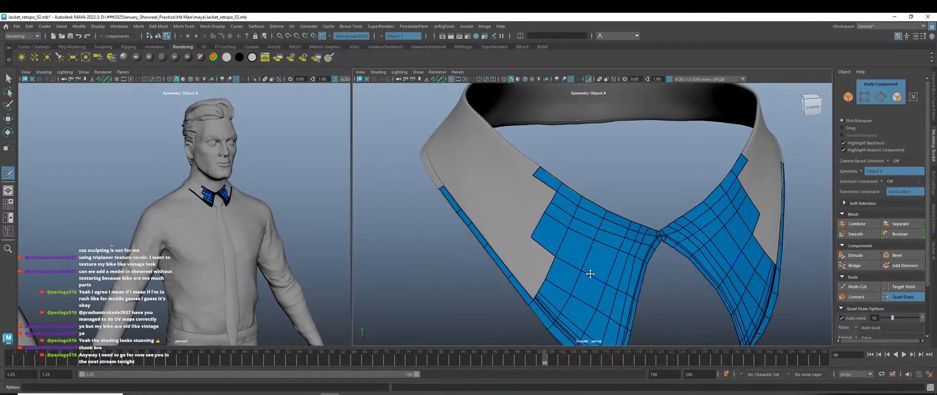
scroll(556, 276, "up", 5)
scroll(553, 251, "up", 2)
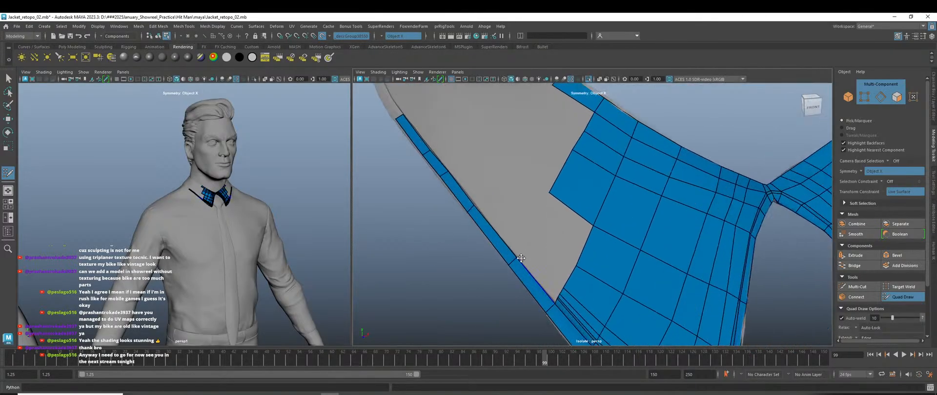
left_click(532, 220)
left_click(556, 228, "shift")
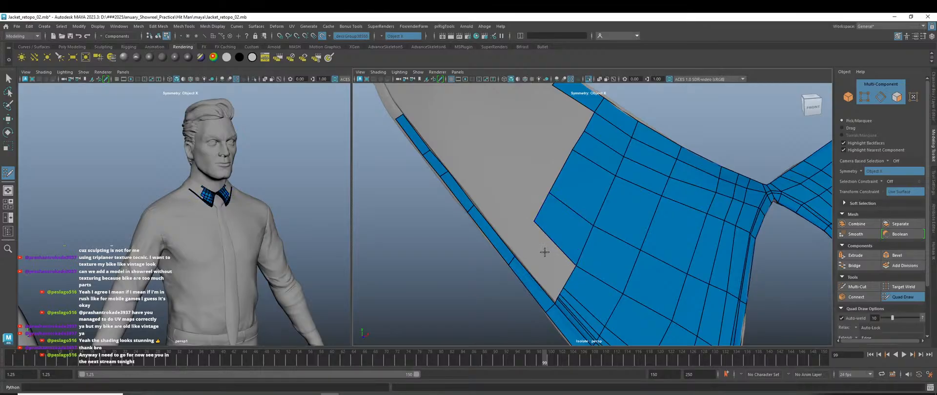
Extrude a quad strip from the border edge and fill the neighbouring grey gaps with quads.
scroll(545, 260, "down", 2)
scroll(535, 251, "up", 2)
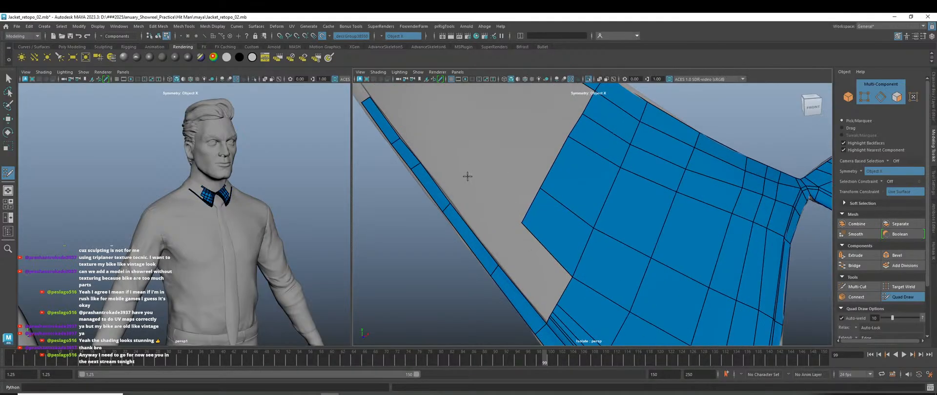
left_click_drag(433, 177, 477, 133)
left_click(497, 163, "shift")
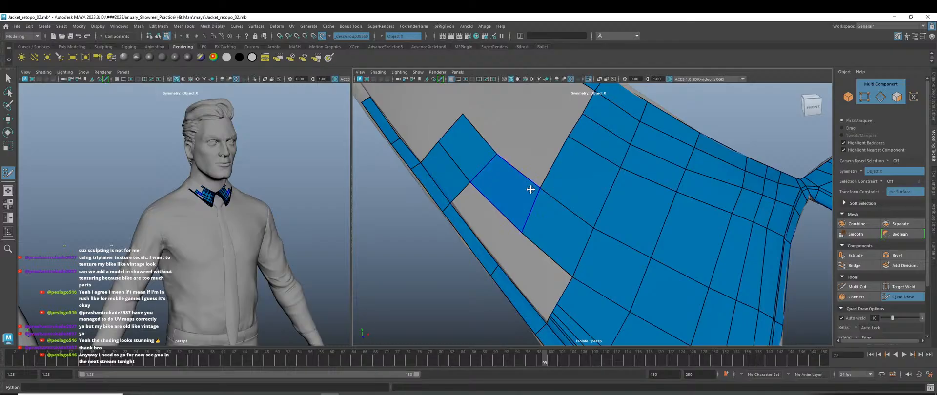
left_click_drag(567, 136, 571, 138)
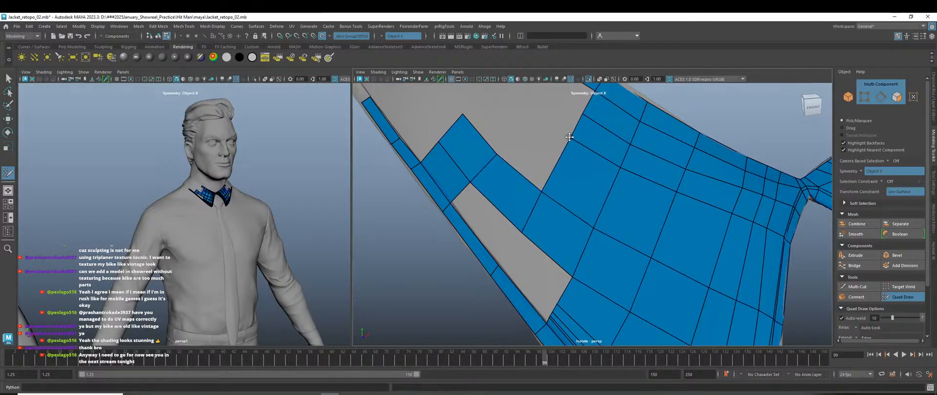
scroll(581, 188, "down", 4)
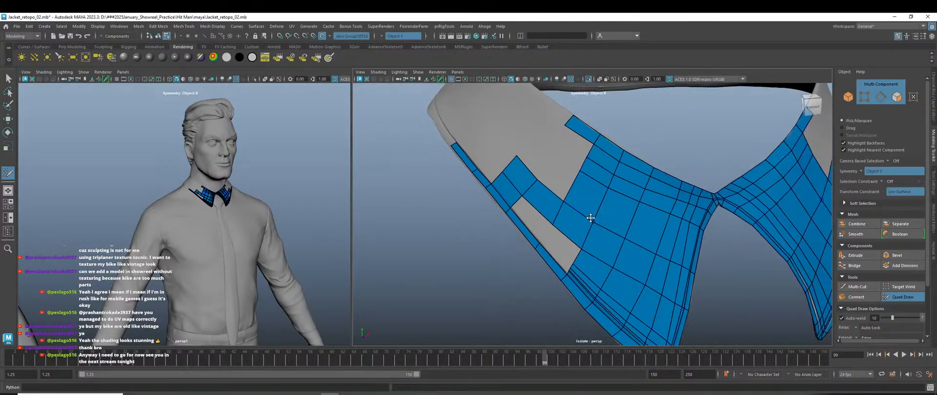
scroll(542, 230, "up", 2)
left_click(524, 226, "shift")
scroll(566, 204, "down", 2)
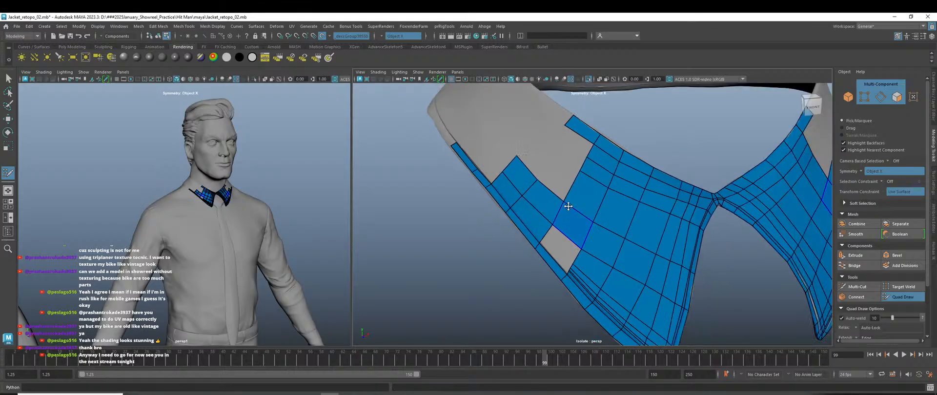
scroll(569, 193, "up", 4)
Insert an edge loop along the collar strip and extrude thin new strips from the border edge.
mouse_move(548, 257)
left_mouse_down("alt")
mouse_move(558, 243)
mouse_move(537, 246)
left_mouse_up("alt")
scroll(521, 246, "up", 2)
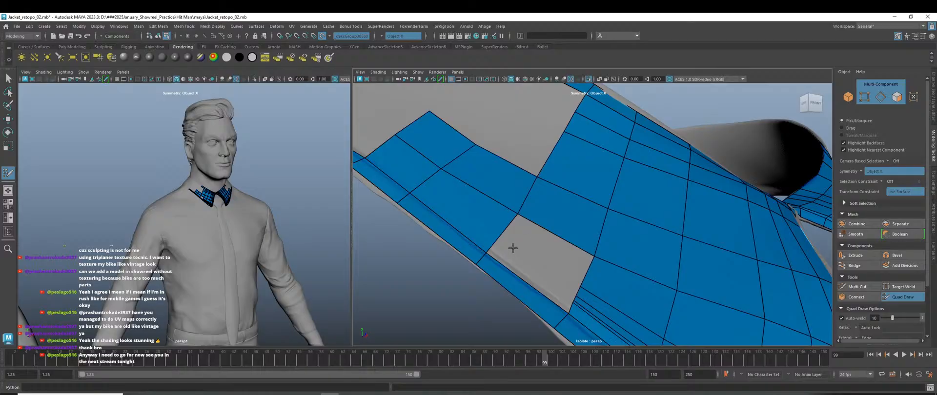
middle_click_drag(559, 296, 547, 239, "alt")
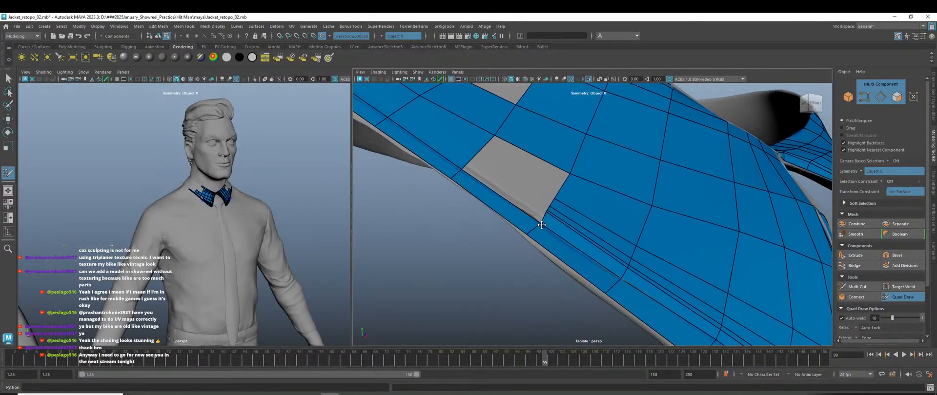
left_click(466, 163, "ctrl")
mouse_move(495, 195)
left_mouse_down("ctrl+shift")
mouse_move(498, 182)
mouse_move(511, 210)
mouse_move(505, 238)
left_mouse_up("ctrl+shift")
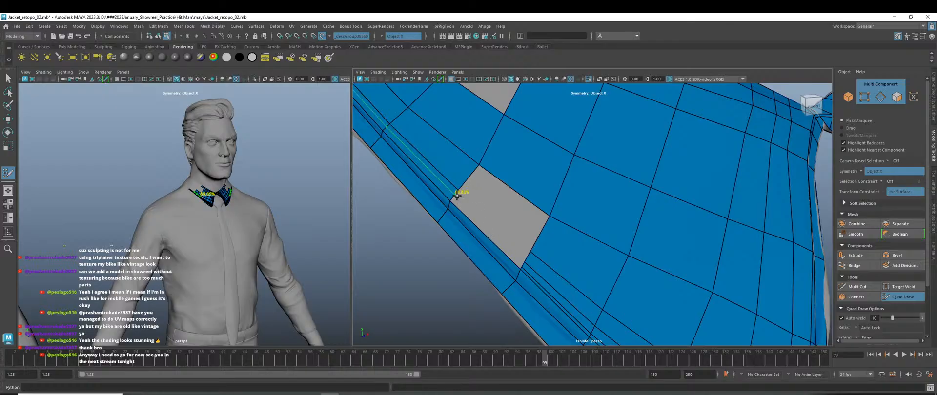
key("Caps_Lock")
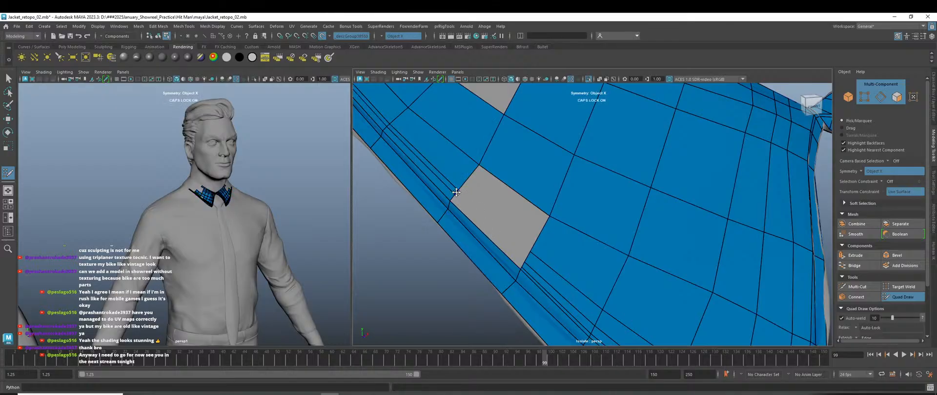
key("Caps_Lock")
left_click_drag(455, 193, 525, 255)
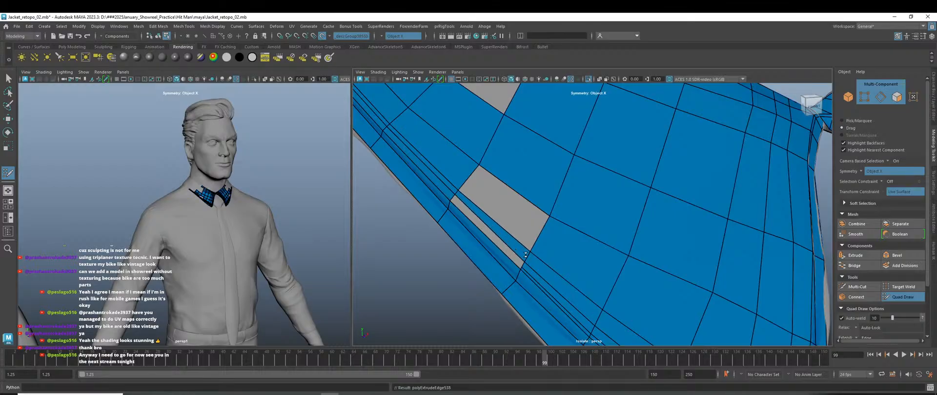
Fill the thin grey strip and the small grey hole with quads.
scroll(502, 262, "up", 2)
middle_click_drag(469, 253, 512, 232, "alt")
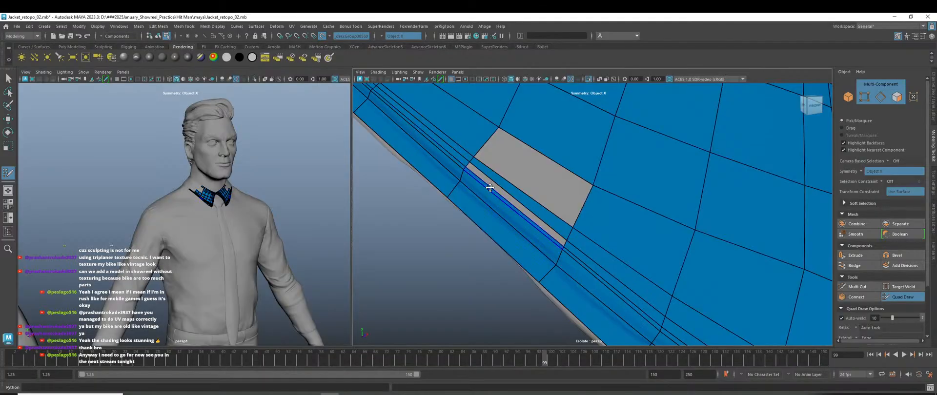
right_click_drag(502, 219, 546, 264, "alt")
left_click(521, 241, "shift")
scroll(541, 266, "down", 3)
left_click(555, 213, "shift")
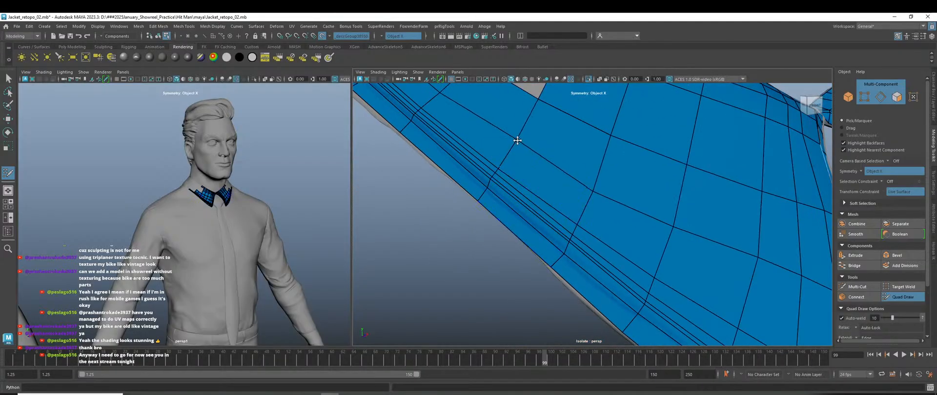
scroll(595, 189, "down", 4)
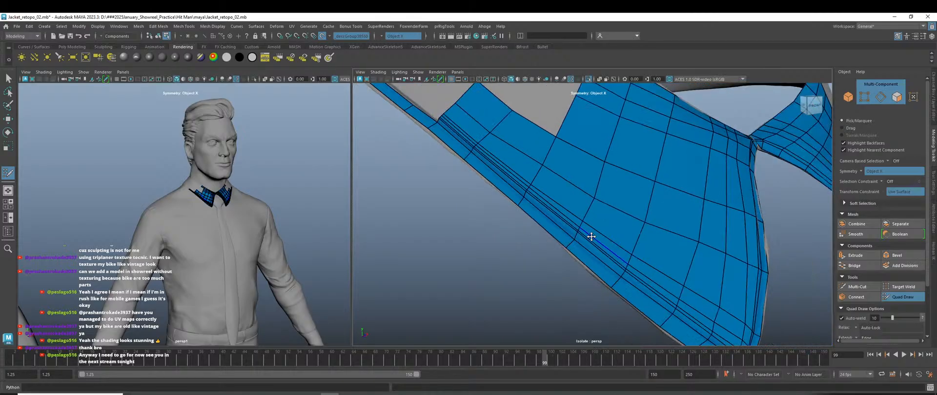
scroll(574, 265, "down", 2)
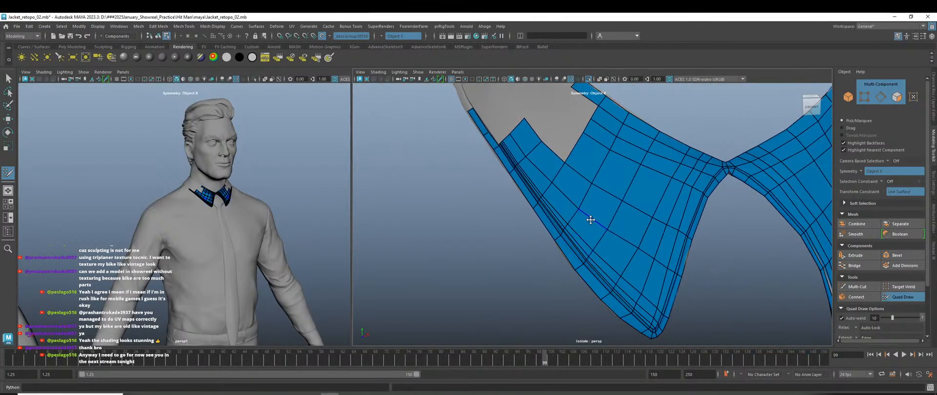
scroll(591, 224, "down", 2)
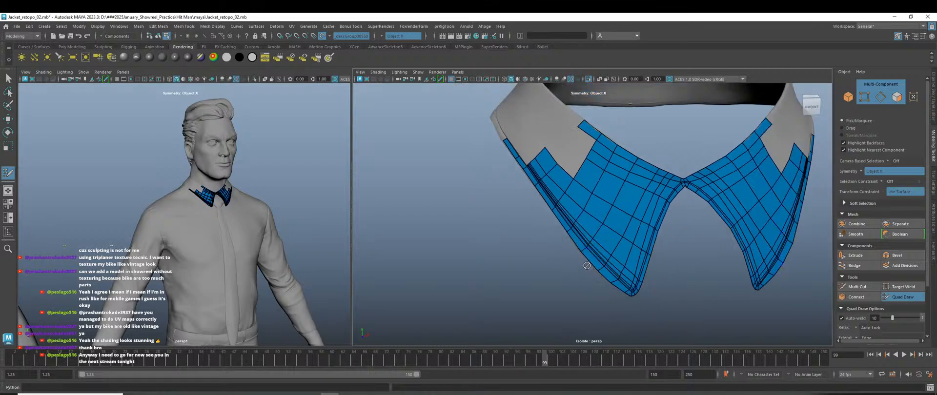
Fill two quads in the collar's upper grey hole and pull the top corner vertex up-right.
scroll(565, 219, "up", 2)
mouse_move(560, 162)
left_mouse_down("alt")
mouse_move(588, 173)
mouse_move(573, 154)
left_mouse_up("alt")
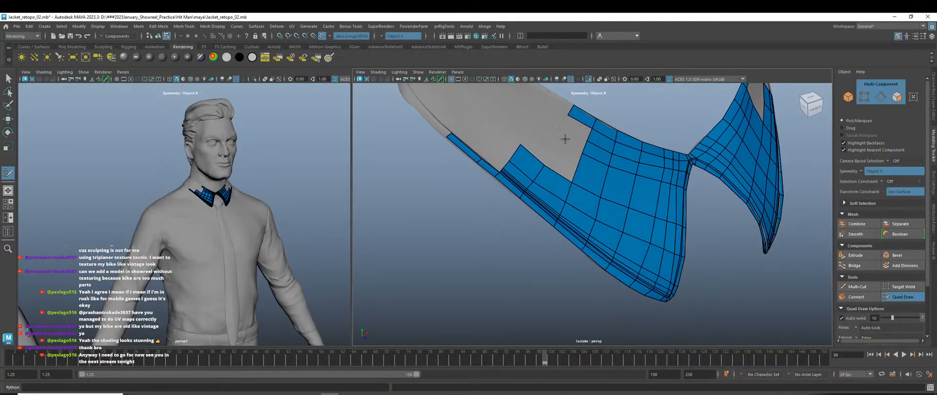
scroll(565, 139, "up", 2)
left_click(551, 130, "shift")
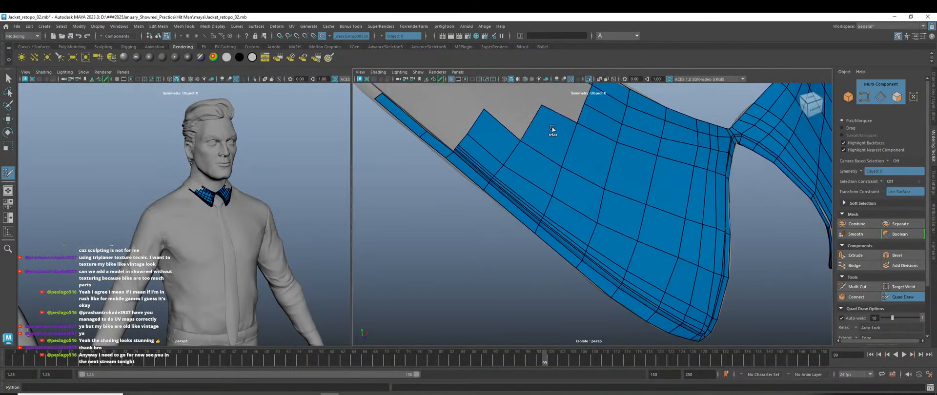
scroll(562, 157, "down", 3)
middle_click_drag(563, 166, 564, 189, "alt")
scroll(564, 189, "up", 2)
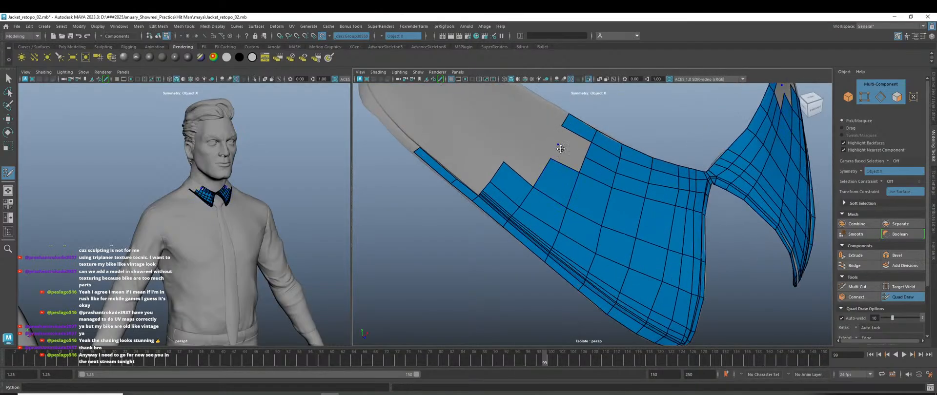
left_click(561, 149, "shift")
left_click_drag(561, 125, 573, 122)
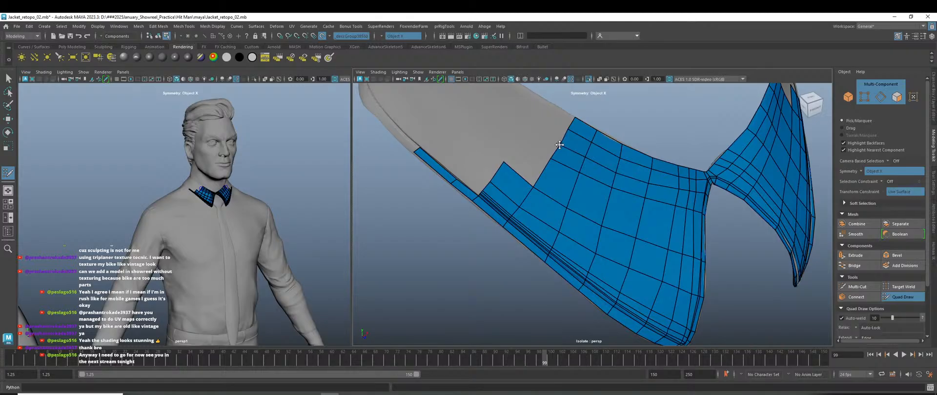
Fill the collar notch with two new quads, adjusting the first quad's top corner.
left_click(525, 138)
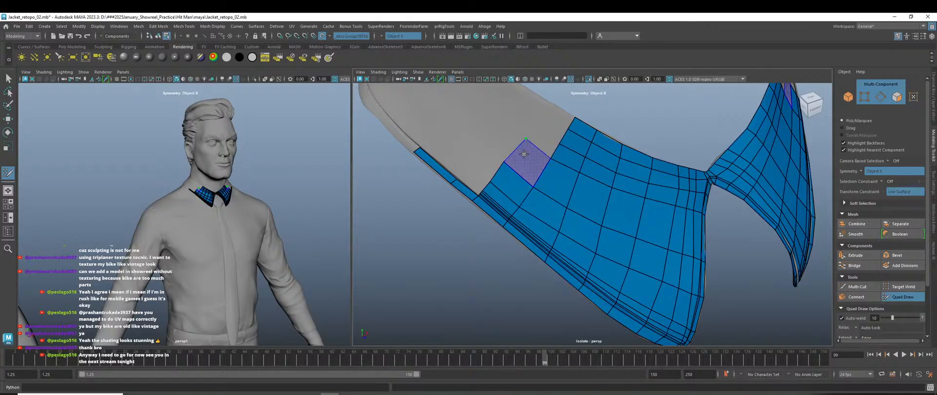
left_click(525, 156, "shift")
left_click_drag(526, 138, 522, 135)
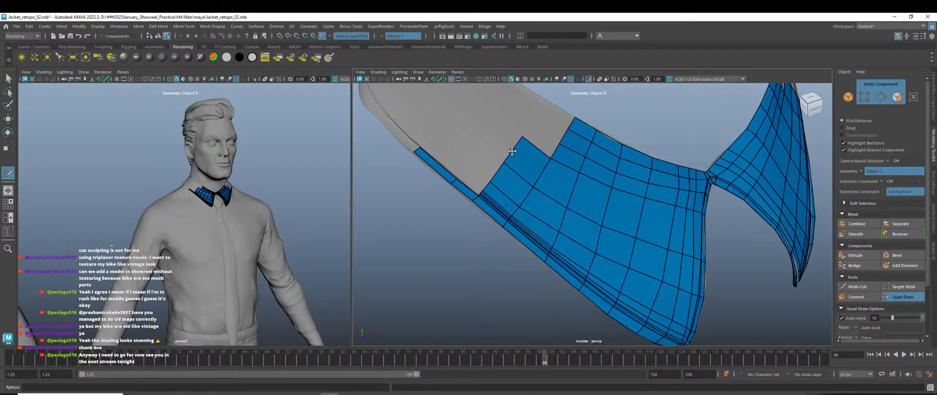
left_click_drag(521, 137, 529, 127)
left_click(534, 125)
left_click(535, 139, "shift")
Add a quad extending the mesh above the notch, undoing the unwanted extra face and stray point.
left_click(542, 112)
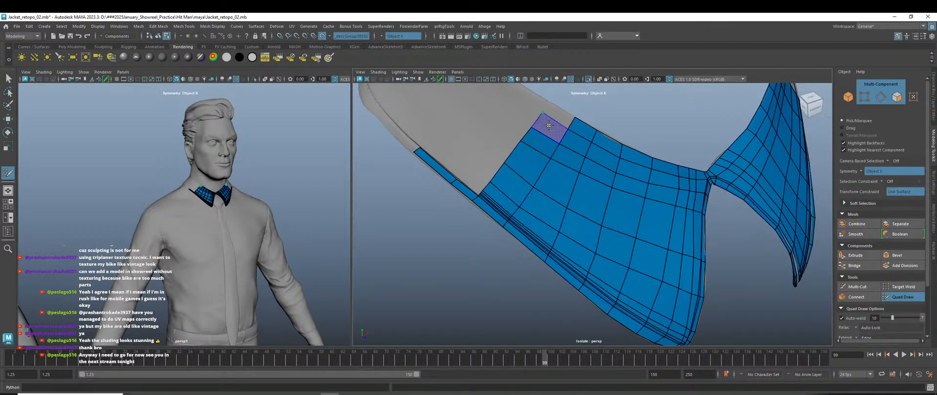
left_click(550, 126, "shift")
left_click(547, 100)
left_click(553, 108, "shift")
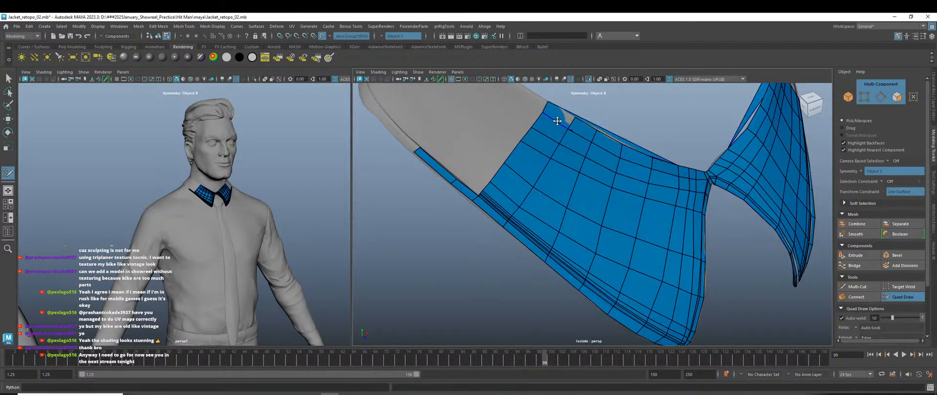
key("ctrl+z")
left_click_drag(561, 156, 546, 171, "alt")
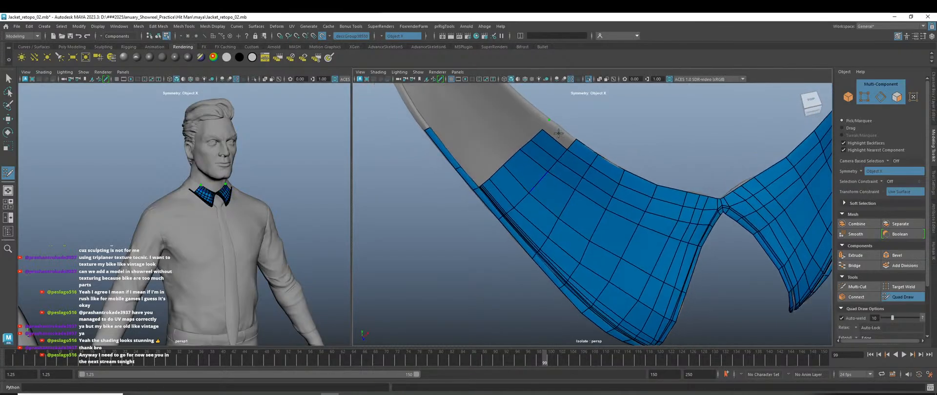
left_click_drag(562, 147, 570, 183, "alt")
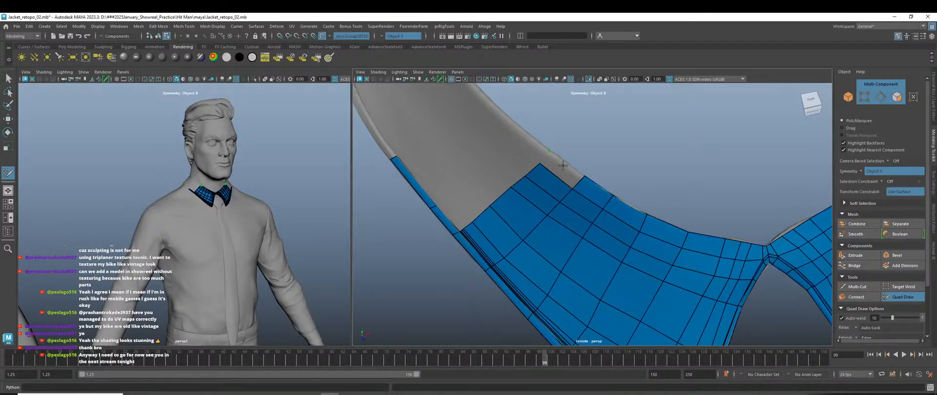
key("ctrl+z")
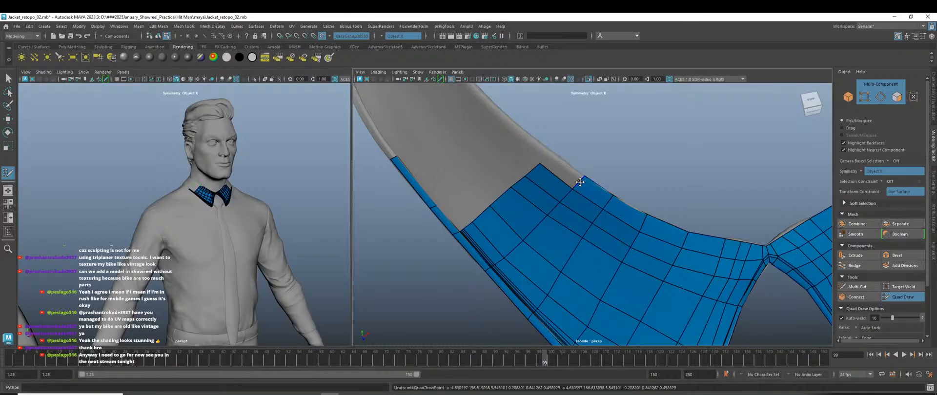
Extend the upper-left edge into a quad reaching the collar rim.
mouse_move(556, 177)
left_mouse_down()
mouse_move(568, 171)
mouse_move(552, 147)
mouse_move(550, 199)
mouse_move(579, 210)
mouse_move(548, 184)
left_mouse_up()
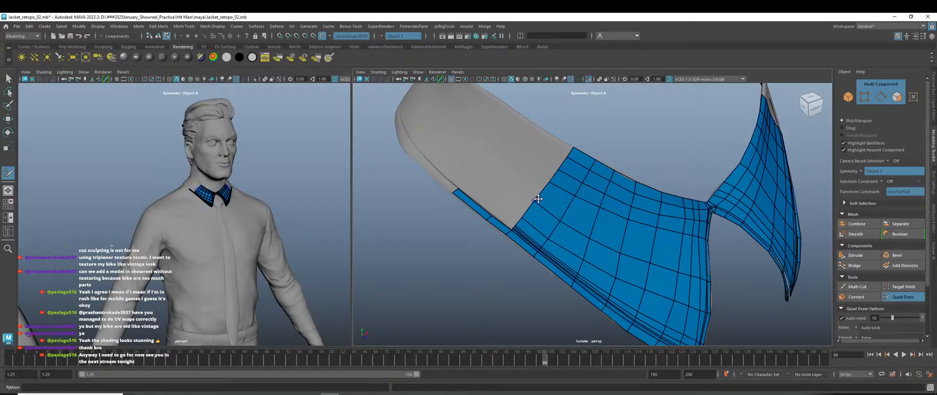
scroll(588, 212, "down", 4)
left_click_drag(638, 242, 613, 233, "alt")
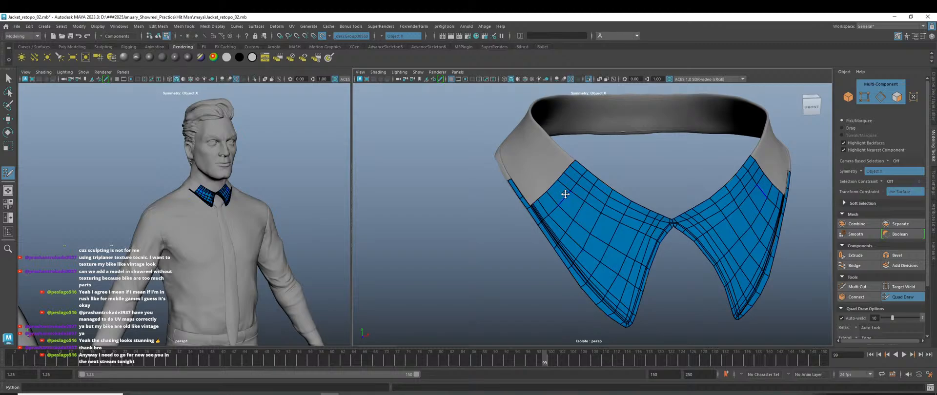
scroll(568, 198, "up", 3)
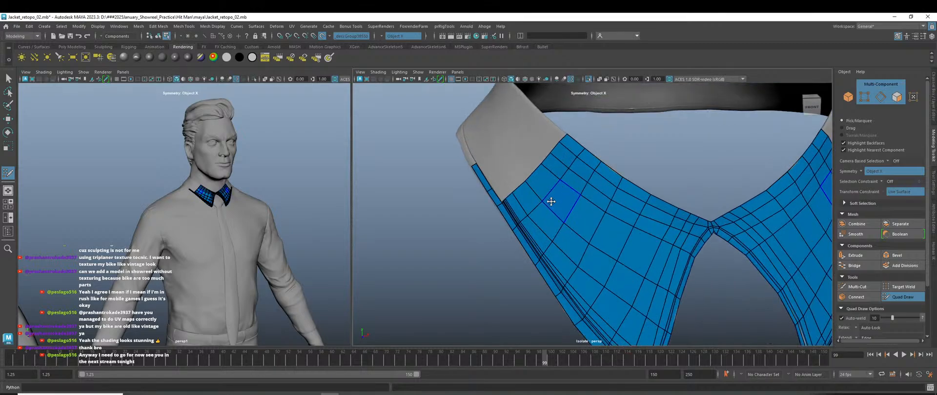
left_click_drag(551, 200, 584, 207, "alt")
Extrude quads from the border edge along the collar band's lower edge, extending the strip leftward.
scroll(518, 218, "up", 3)
middle_click_drag(490, 227, 589, 234, "alt")
scroll(521, 213, "up", 3)
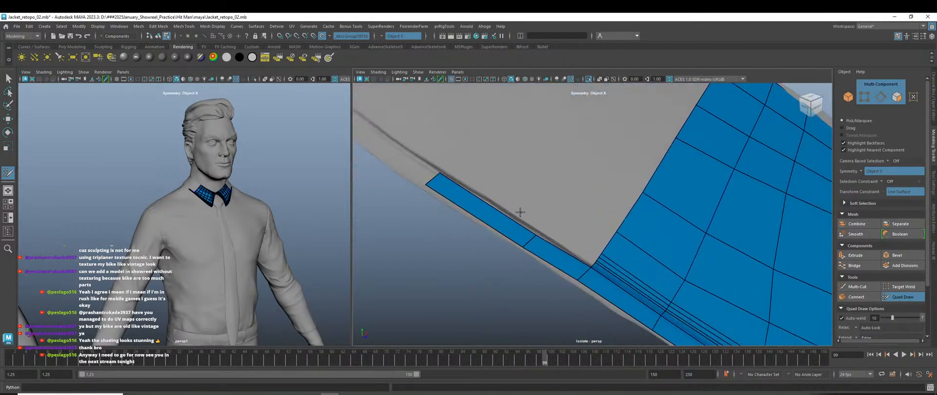
key("Tab")
left_click_drag(500, 213, 501, 206)
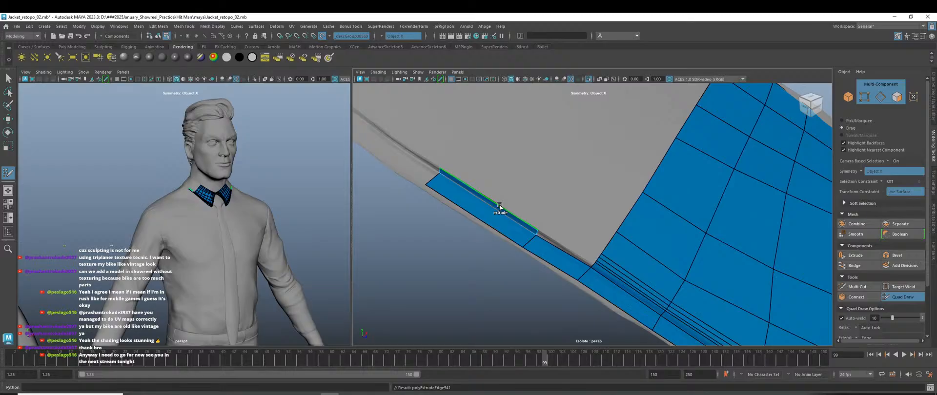
left_click_drag(499, 205, 551, 140)
scroll(592, 201, "down", 5)
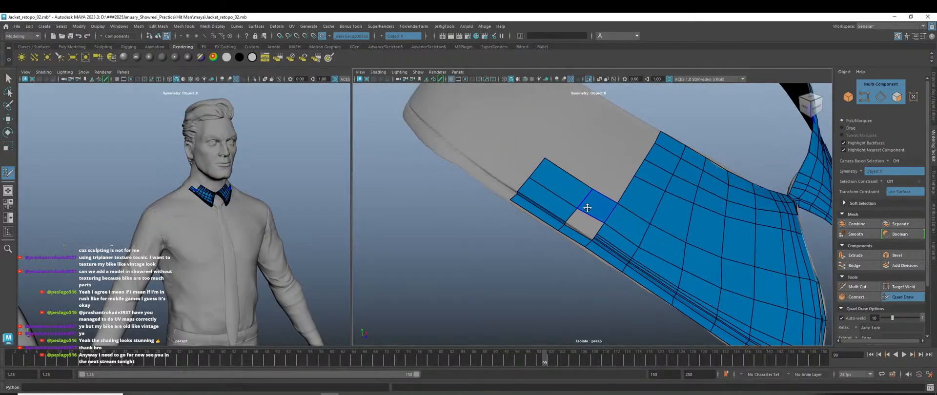
left_click_drag(588, 205, 569, 222, "alt")
scroll(575, 227, "down", 2)
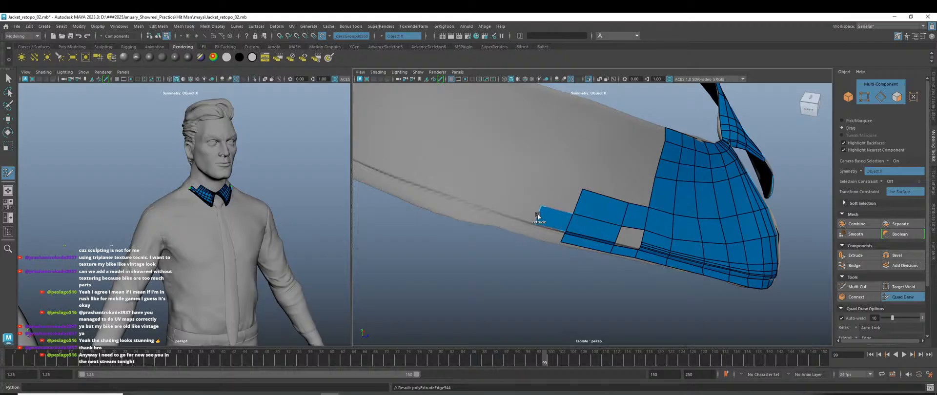
left_click_drag(536, 213, 446, 183)
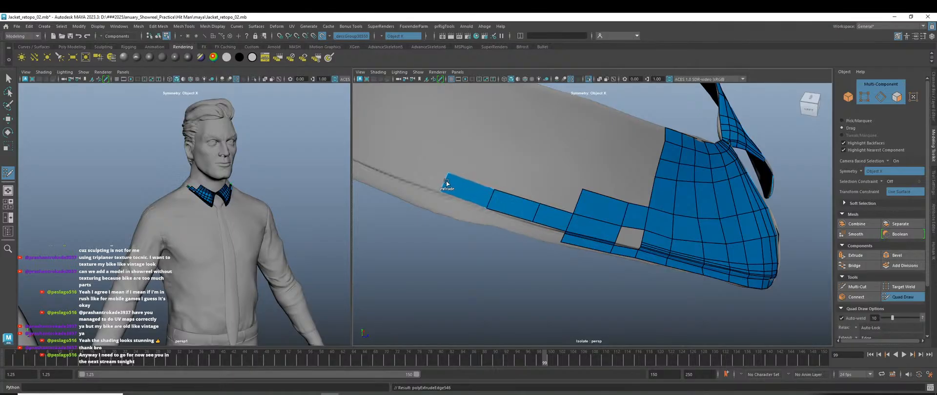
Snap the strip's bottom vertex onto the band edge and pull its top vertex slightly down.
scroll(516, 220, "up", 5)
left_click_drag(516, 237, 478, 202, "alt")
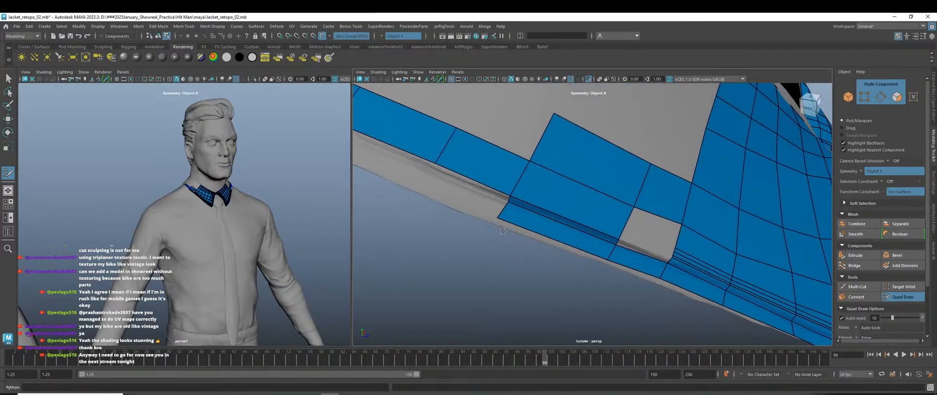
middle_click_drag(478, 203, 556, 256, "alt")
left_click_drag(522, 220, 527, 222)
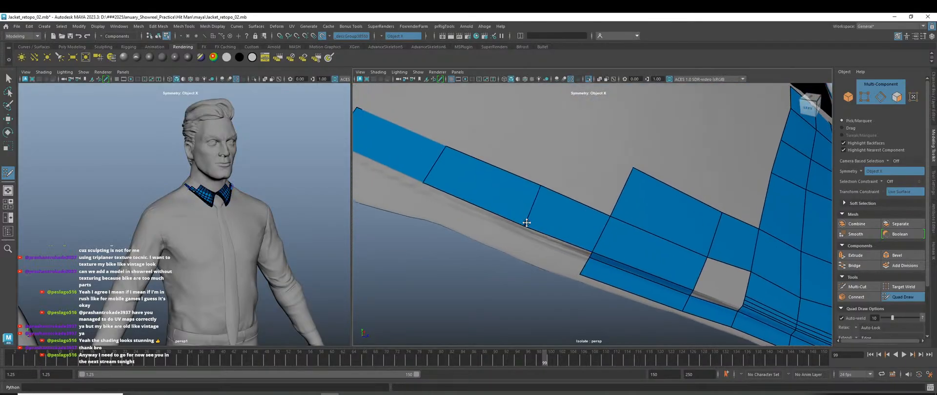
left_click_drag(539, 188, 541, 192)
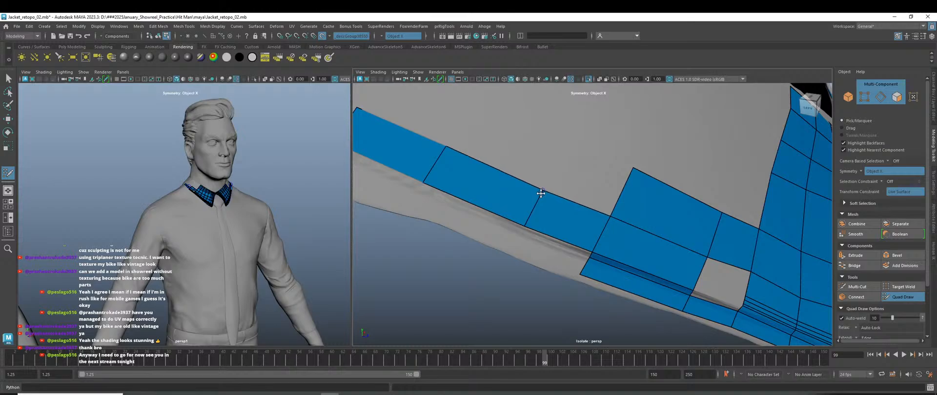
scroll(540, 219, "down", 5)
mouse_move(527, 240)
left_mouse_down("alt")
mouse_move(544, 249)
mouse_move(461, 226)
left_mouse_up("alt")
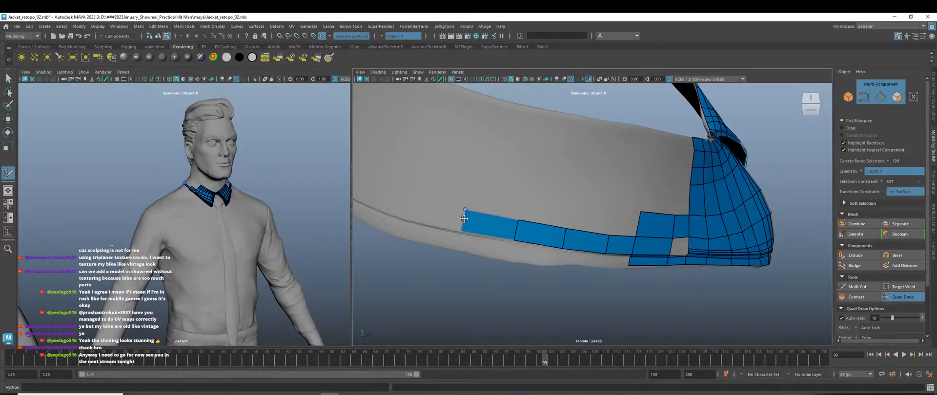
Extend the strip two more quads leftward toward the back of the neck.
left_click_drag(460, 222, 419, 213, "ctrl+shift")
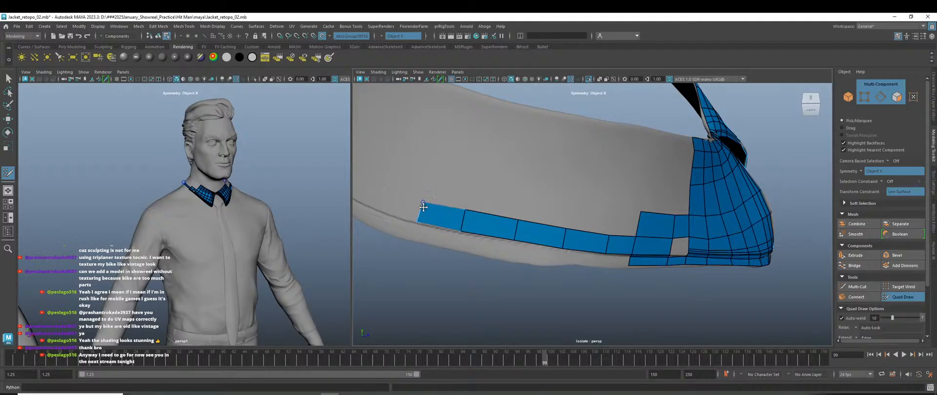
left_click_drag(420, 213, 371, 195, "ctrl+shift")
left_click_drag(415, 230, 558, 232, "alt")
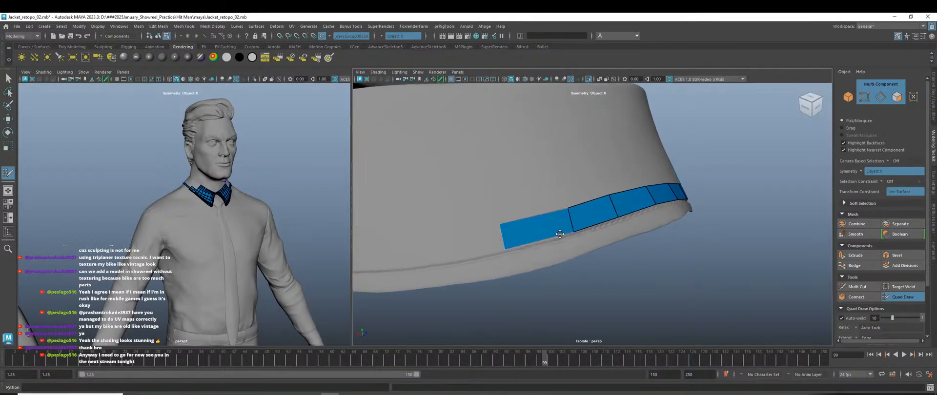
scroll(544, 248, "down", 6)
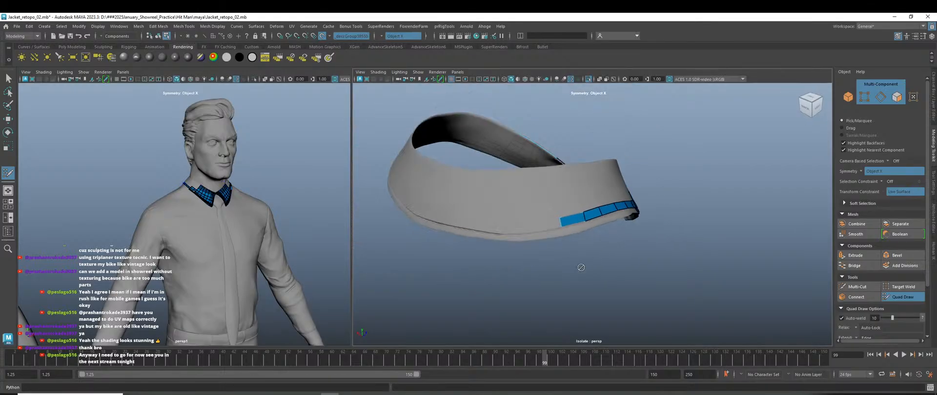
left_click_drag(581, 266, 507, 301, "alt")
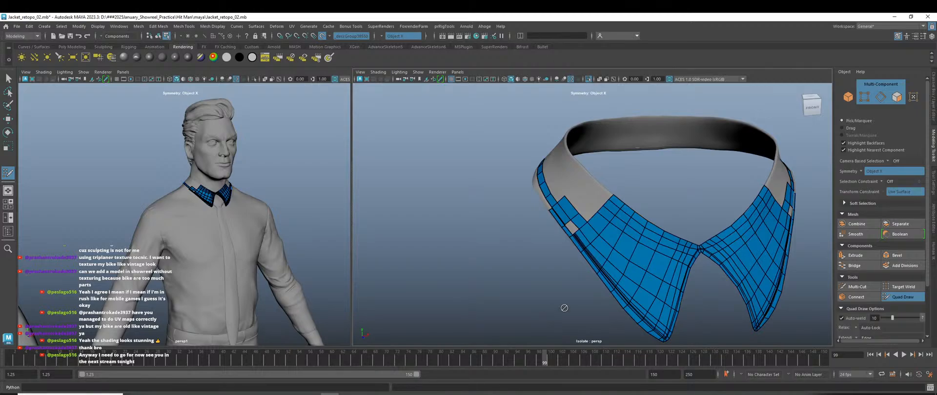
Extend the collar quad strip two more quads along the band's lower edge.
scroll(569, 236, "up", 5)
left_click_drag(561, 258, 579, 259, "alt")
scroll(583, 244, "up", 3)
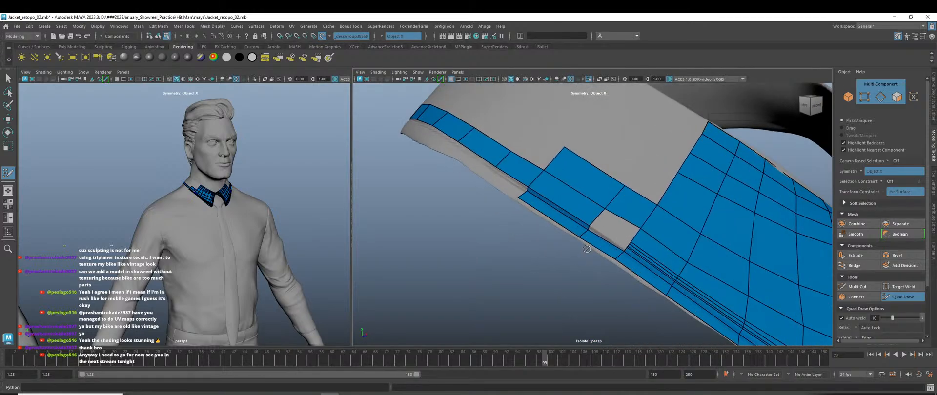
left_click_drag(588, 228, 561, 222, "alt")
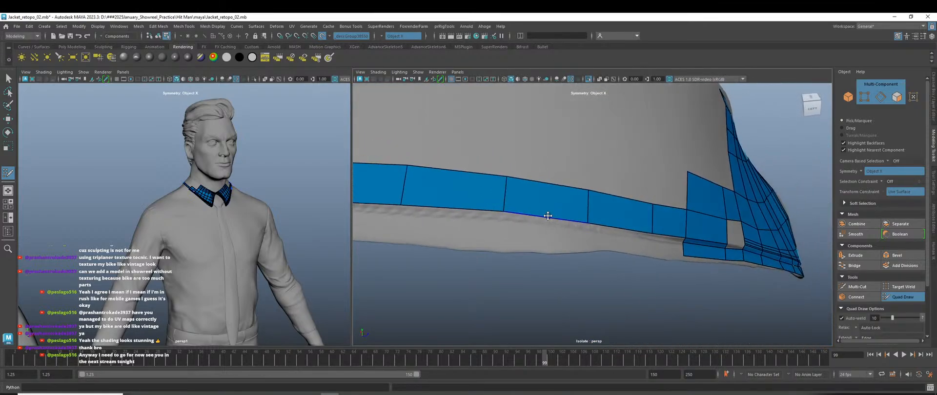
scroll(530, 229, "down", 5)
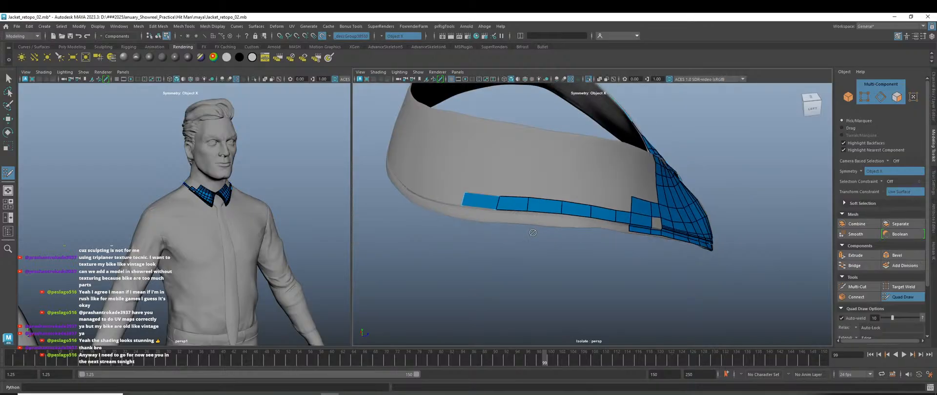
mouse_move(533, 234)
left_mouse_down("alt")
mouse_move(541, 259)
mouse_move(593, 259)
mouse_move(602, 237)
mouse_move(444, 270)
mouse_move(502, 278)
mouse_move(575, 245)
left_mouse_up("alt")
scroll(548, 265, "up", 5)
scroll(464, 277, "down", 5)
scroll(605, 237, "up", 3)
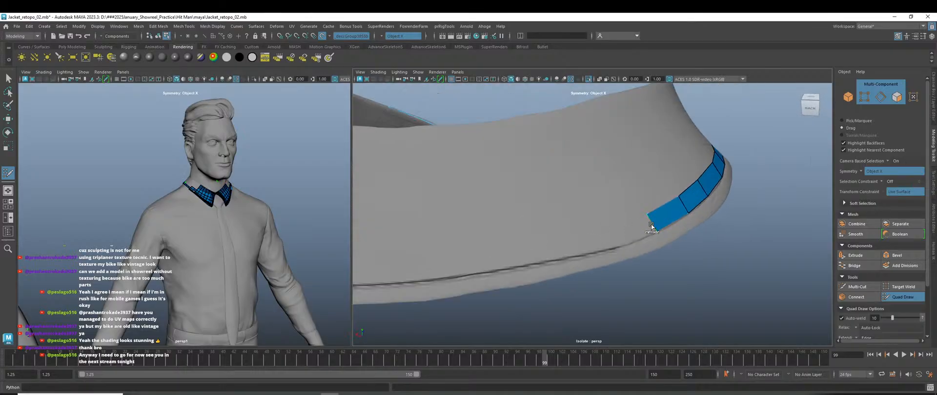
mouse_move(651, 225)
left_mouse_down()
mouse_move(593, 248)
mouse_move(546, 242)
left_mouse_up()
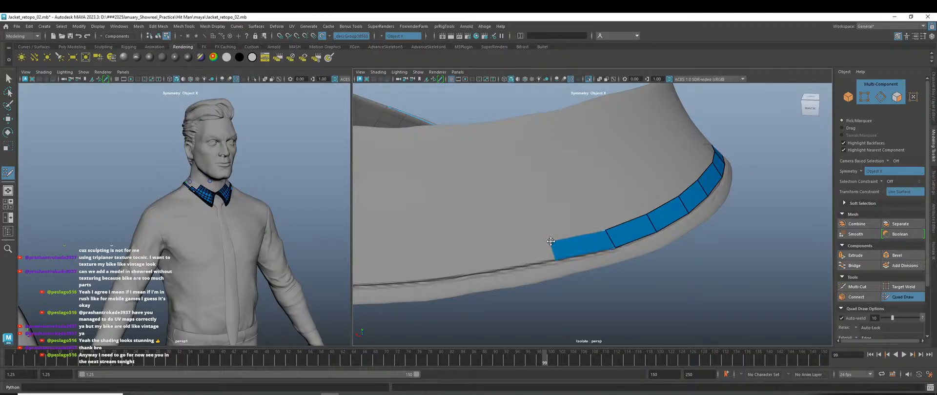
Add a mirrored quad on the other side and fill the centre seam gap.
scroll(610, 252, "down", 5)
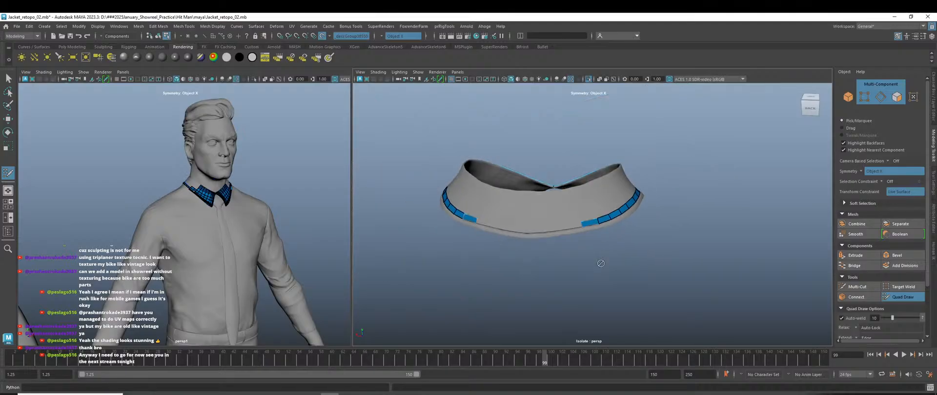
left_click_drag(600, 265, 585, 259, "alt")
scroll(585, 259, "up", 2)
scroll(485, 254, "up", 4)
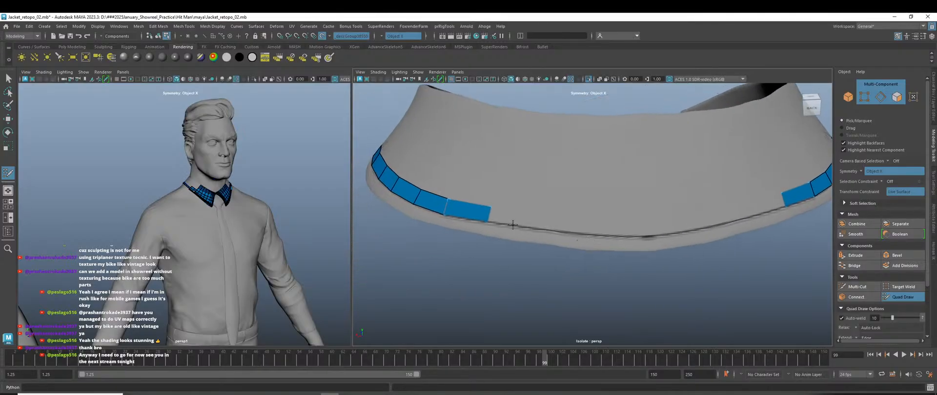
left_click_drag(489, 215, 622, 226)
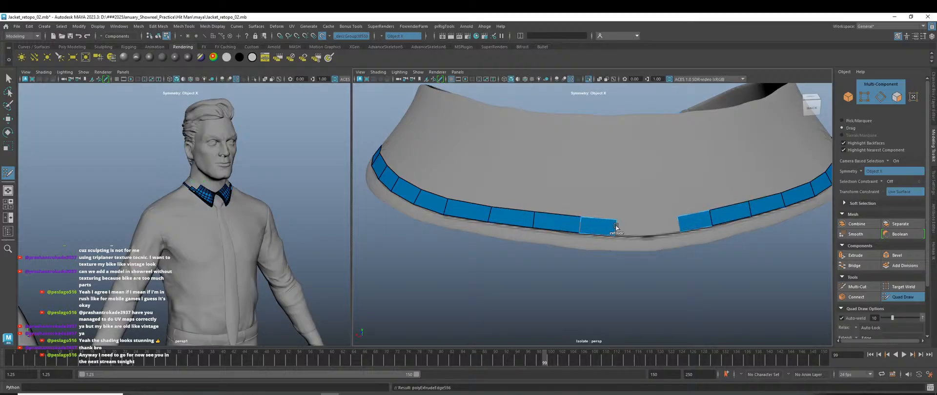
left_click(642, 228, "shift")
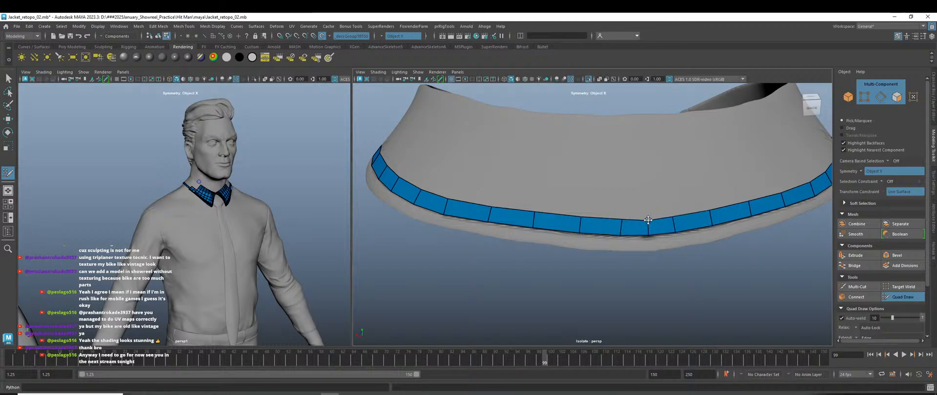
Delete the extra edge to merge quads and nudge the centre edge slightly up.
scroll(650, 248, "down", 5)
left_click_drag(660, 266, 644, 268, "alt")
scroll(590, 240, "up", 5)
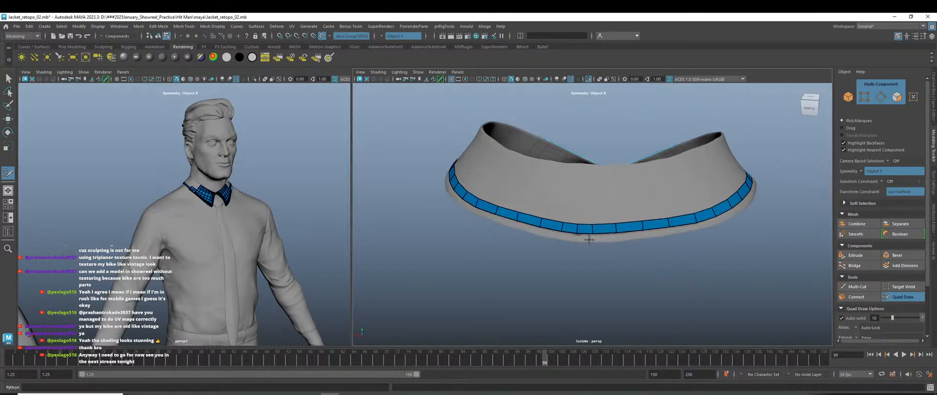
left_click(539, 237, "ctrl+shift")
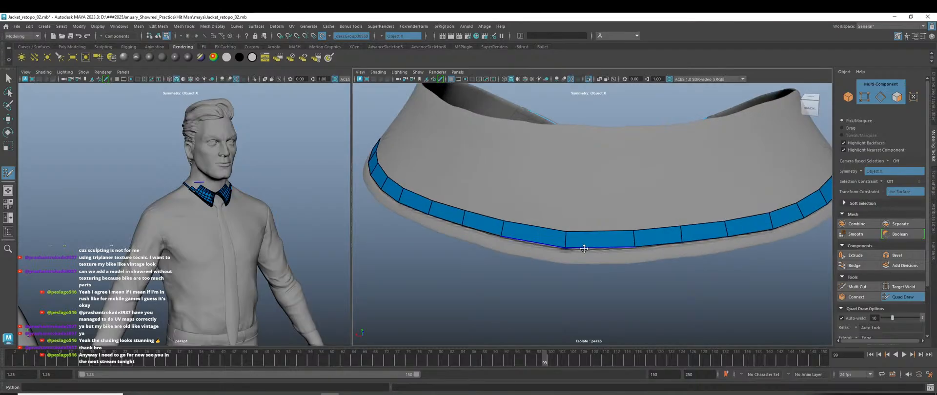
mouse_move(564, 239)
left_mouse_down()
mouse_move(566, 248)
mouse_move(565, 232)
left_mouse_up()
scroll(590, 257, "down", 5)
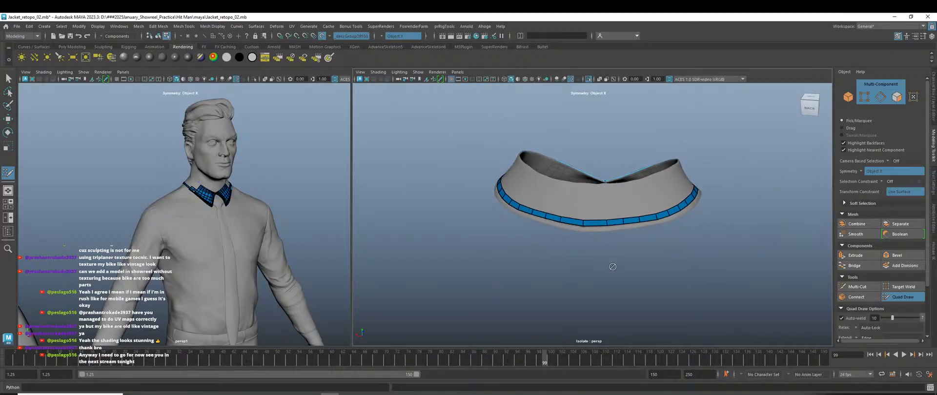
left_click_drag(590, 257, 547, 258, "alt")
scroll(544, 250, "up", 5)
Place a vertex at the collar's lower edge and create a face filling the gap.
scroll(505, 266, "up", 3)
left_click_drag(649, 287, 617, 287, "alt")
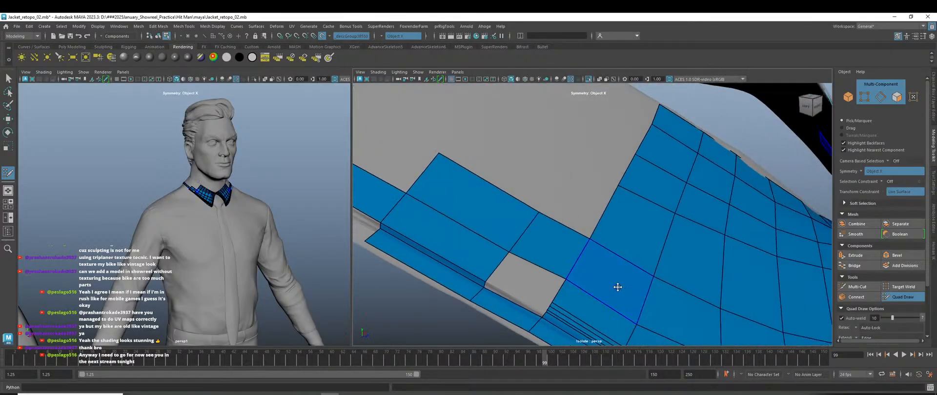
right_click_drag(616, 286, 529, 293, "alt")
left_click_drag(529, 293, 577, 259, "alt")
right_click_drag(577, 259, 625, 301, "alt")
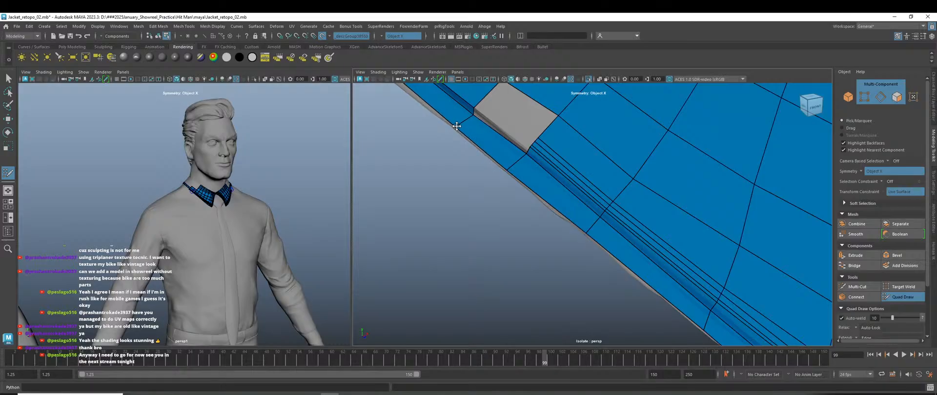
left_click_drag(456, 123, 531, 221, "alt")
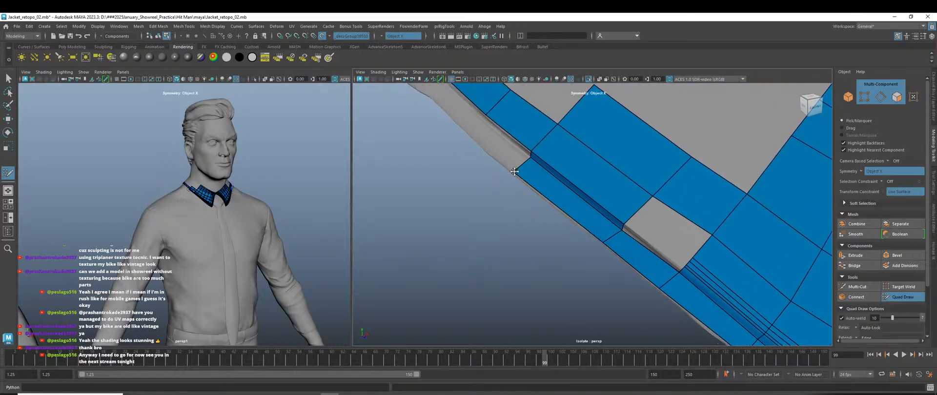
left_click_drag(513, 173, 531, 194, "alt")
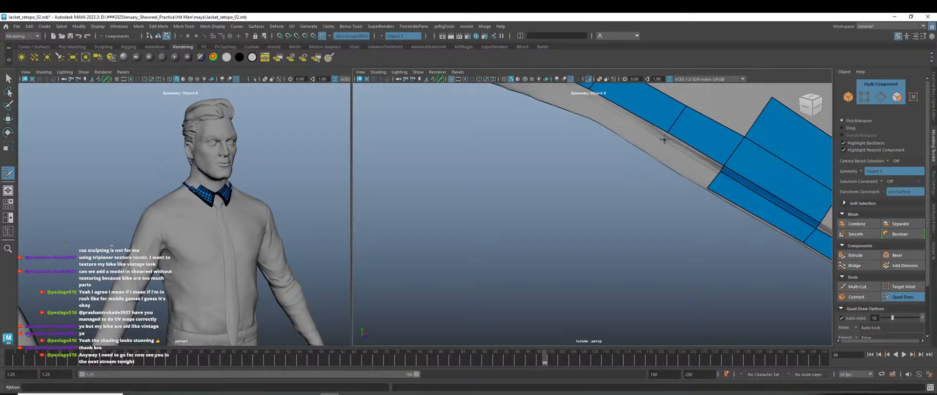
left_click(653, 158)
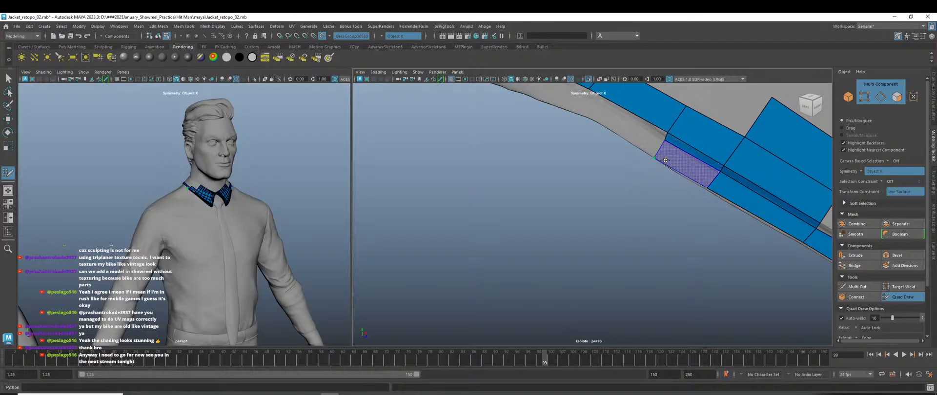
left_click(665, 151, "shift")
Add two more faces below the strip's edge near the collar tip.
scroll(669, 161, "down", 2)
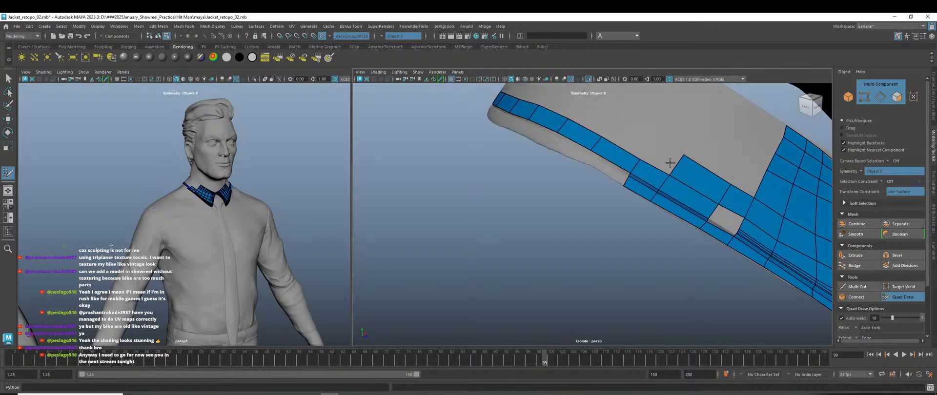
scroll(625, 174, "up", 1)
middle_click_drag(624, 175, 683, 239, "alt")
scroll(667, 237, "up", 1)
scroll(665, 237, "up", 1)
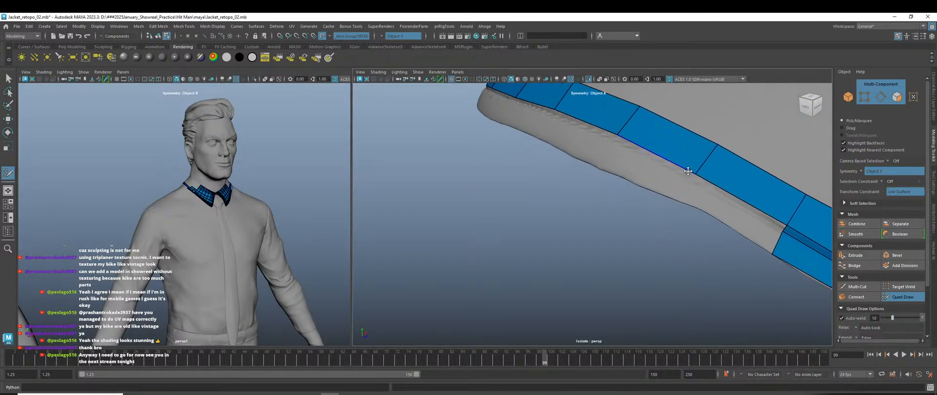
left_click(697, 182)
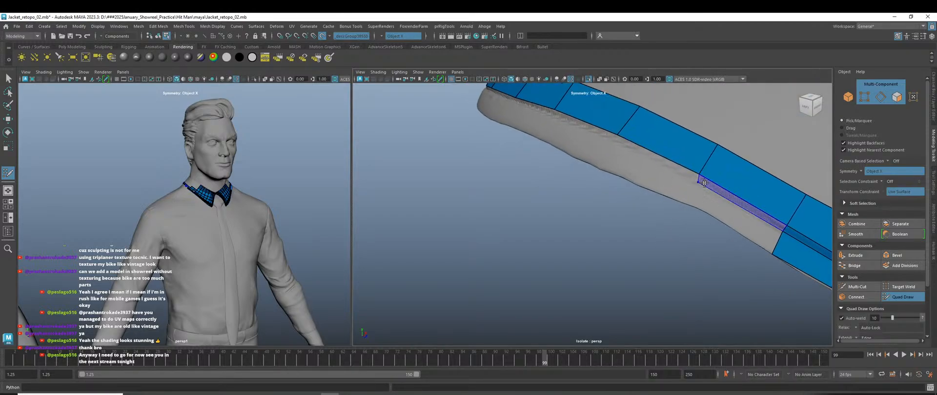
left_click(702, 182, "shift")
left_click(686, 199)
left_click(703, 203, "shift")
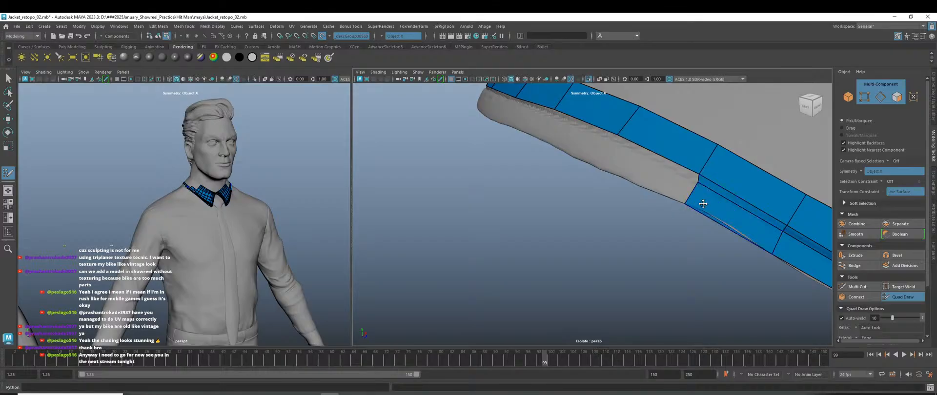
Build another face from two new vertices, undo it, and recreate it.
left_click(591, 165)
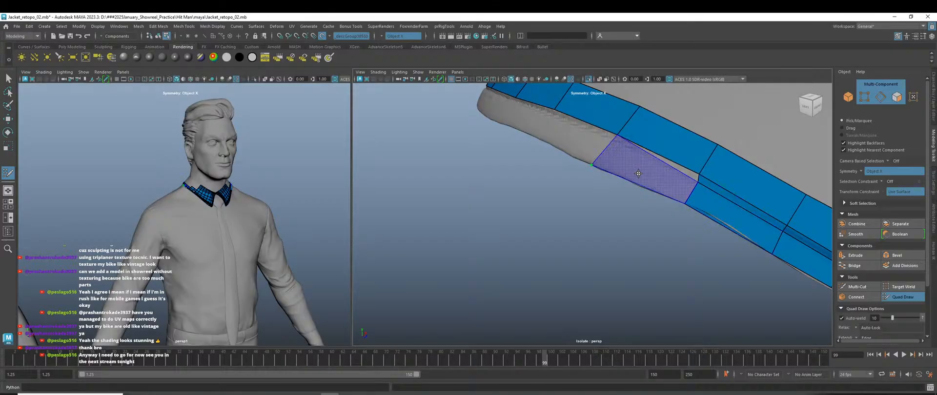
left_click(615, 141)
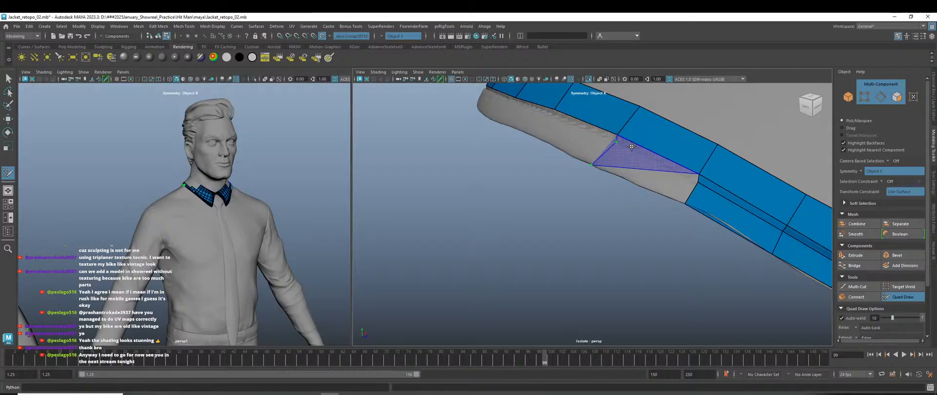
left_click(650, 174, "shift")
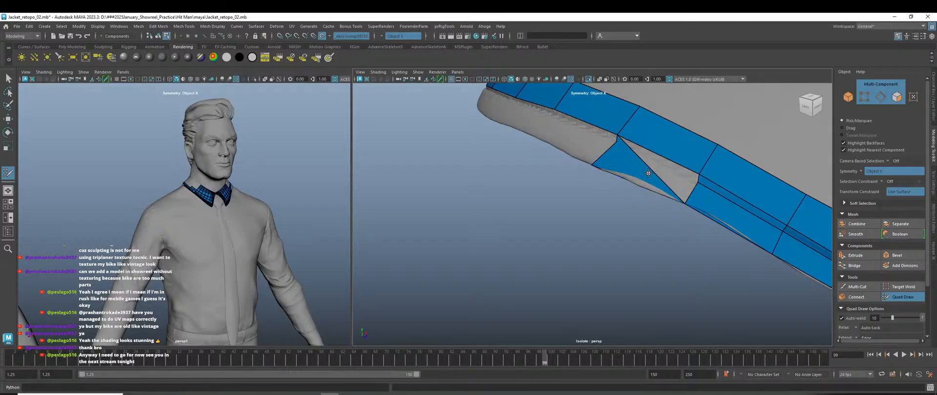
key("ctrl+z")
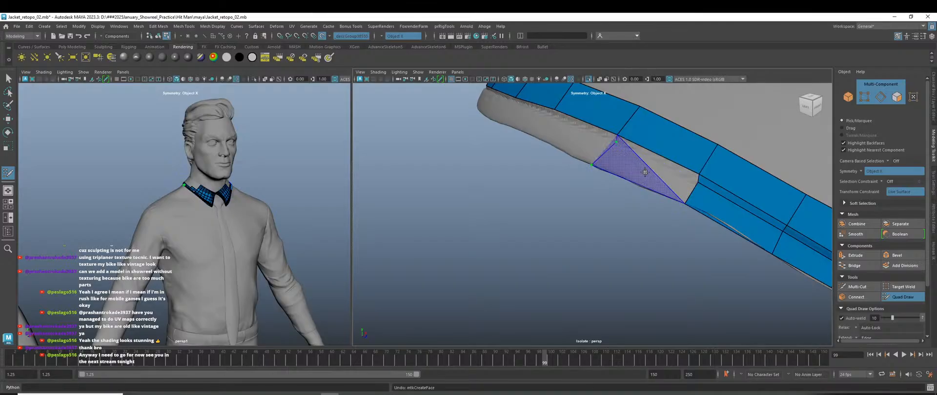
left_click(645, 167, "shift")
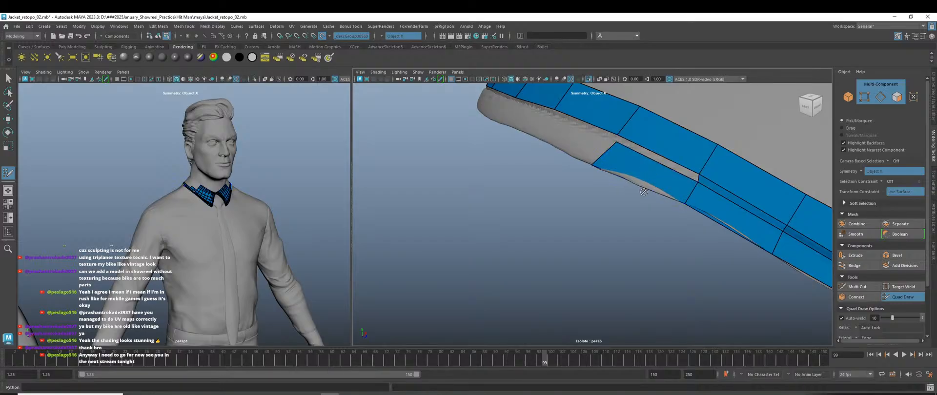
scroll(654, 211, "up", 3)
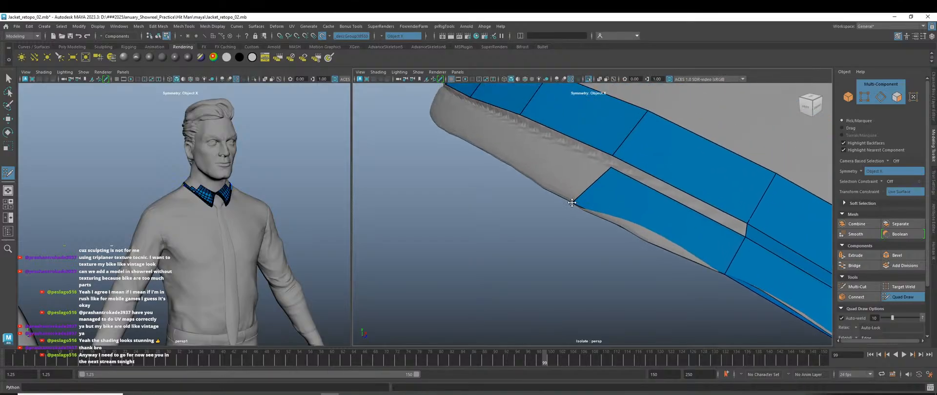
Adjust the corner vertices at the strip's end, undoing an unwanted edge slide.
left_click_drag(579, 192, 591, 194)
key("ctrl+z")
mouse_move(607, 228)
left_mouse_down("alt")
mouse_move(639, 227)
mouse_move(608, 231)
left_mouse_up("alt")
right_click_drag(608, 231, 637, 254, "alt")
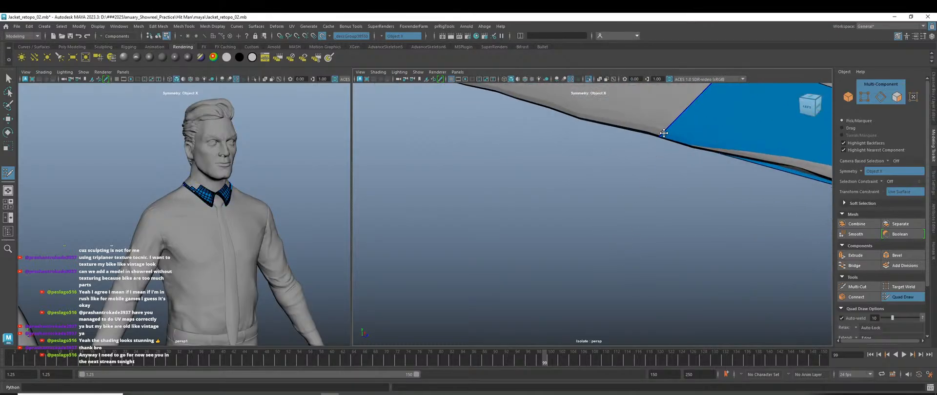
left_click_drag(661, 136, 668, 130)
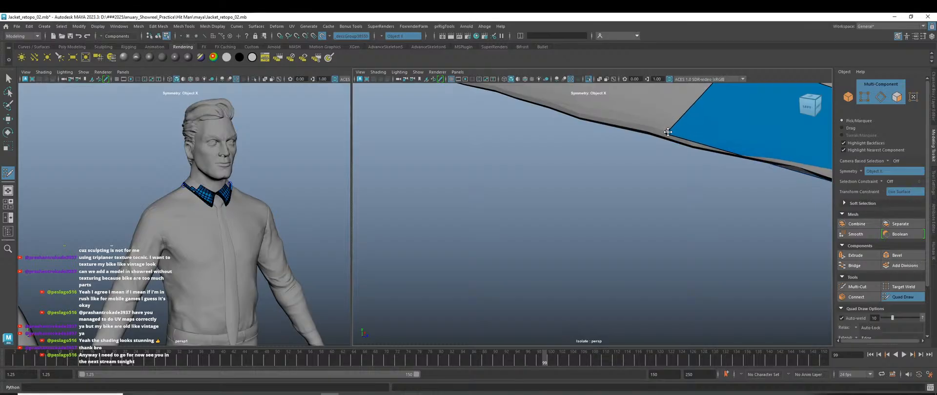
scroll(677, 153, "down", 5)
scroll(649, 215, "up", 4)
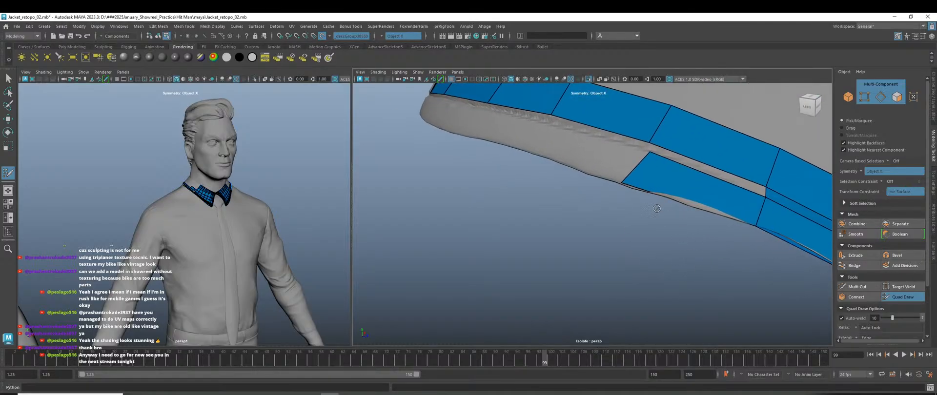
left_click_drag(620, 183, 623, 184)
Extend a new face toward the upper left and slide its bottom corner along the edge.
left_click_drag(638, 164, 539, 136)
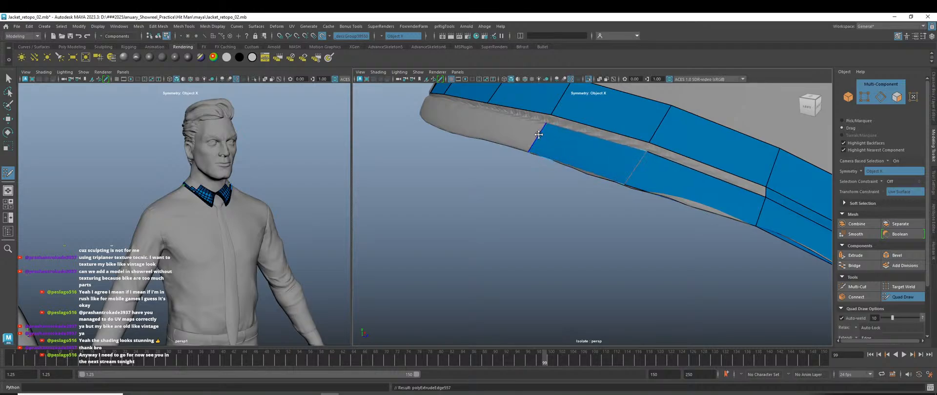
right_click_drag(539, 135, 483, 161, "alt")
left_click_drag(536, 205, 581, 219, "alt")
right_click_drag(582, 219, 644, 237, "alt")
middle_click_drag(694, 248, 625, 225, "alt")
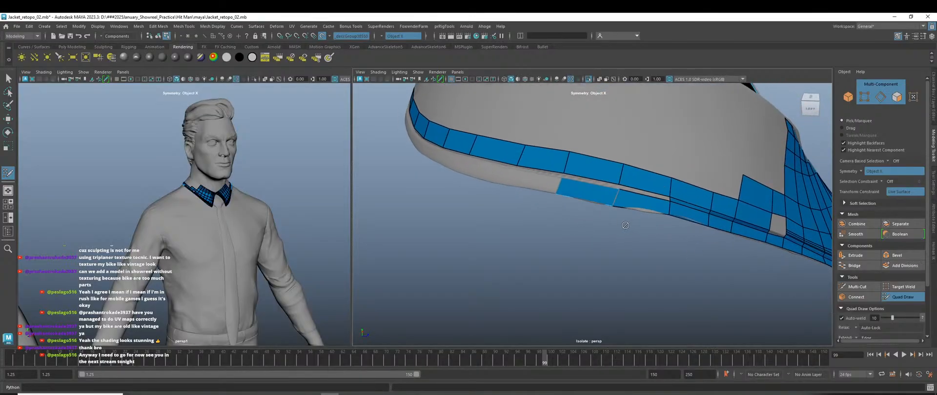
scroll(625, 226, "up", 4)
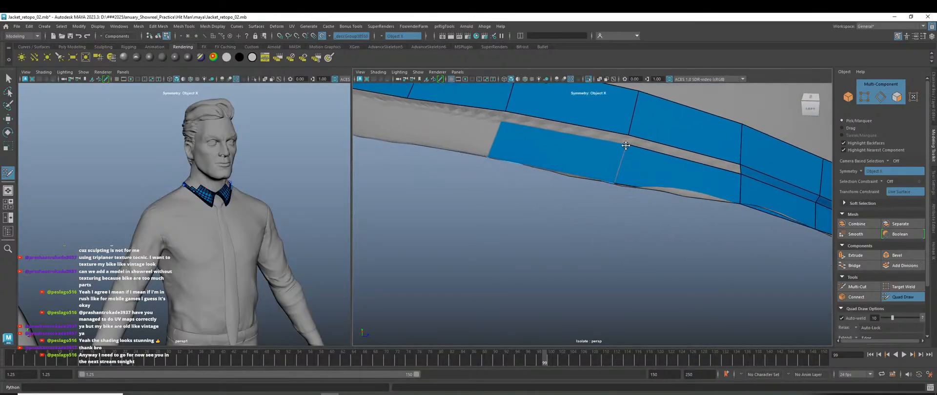
middle_click_drag(501, 182, 568, 234, "alt")
scroll(568, 234, "up", 3)
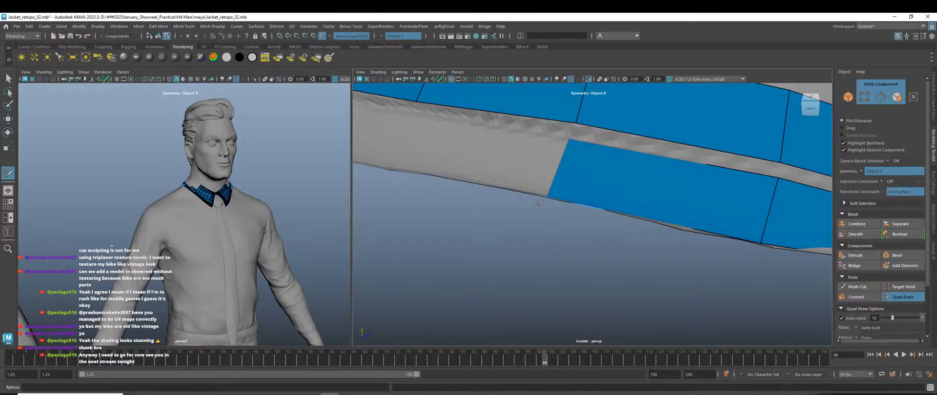
left_click_drag(545, 197, 548, 197)
Extend two more quads leftward on the lower strip and straighten its left edge.
left_click_drag(558, 172, 409, 147)
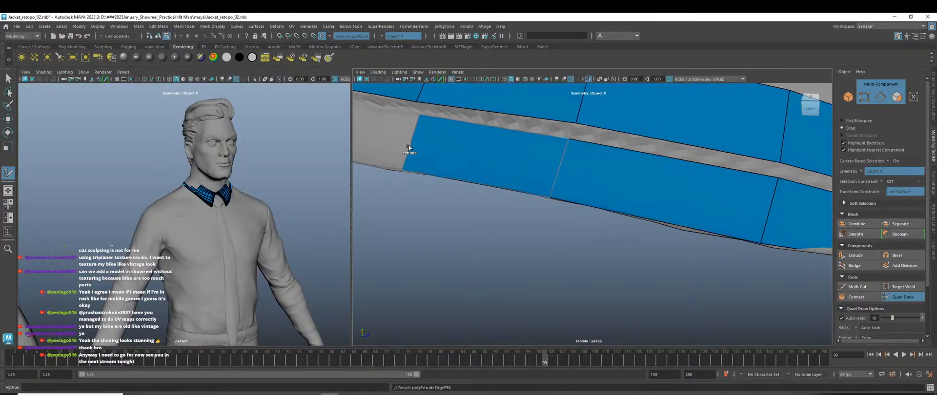
right_click_drag(401, 145, 361, 153, "alt")
left_click_drag(488, 251, 523, 259, "alt")
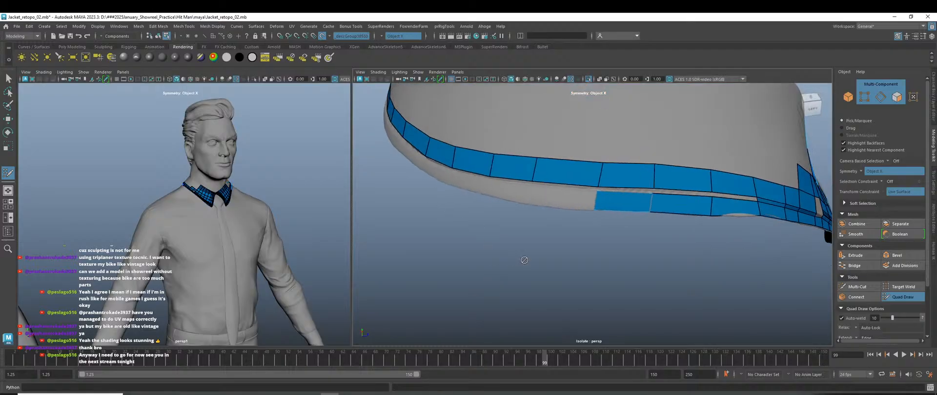
right_click_drag(523, 260, 614, 274, "alt")
left_click_drag(596, 192, 472, 182)
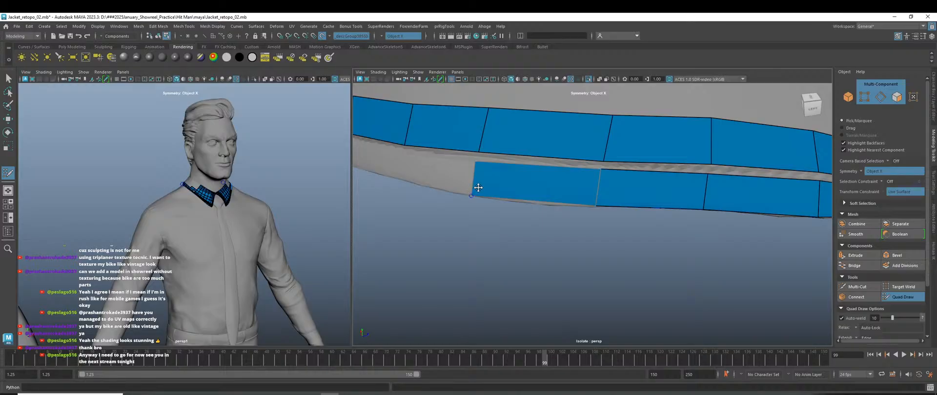
scroll(466, 219, "up", 4)
left_click_drag(466, 218, 529, 277, "alt")
scroll(510, 293, "down", 3)
right_click_drag(529, 276, 581, 304, "alt")
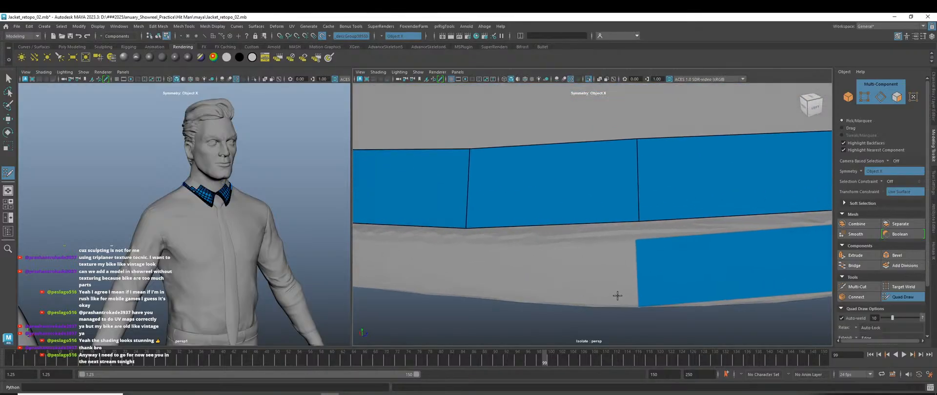
left_click_drag(639, 286, 635, 285)
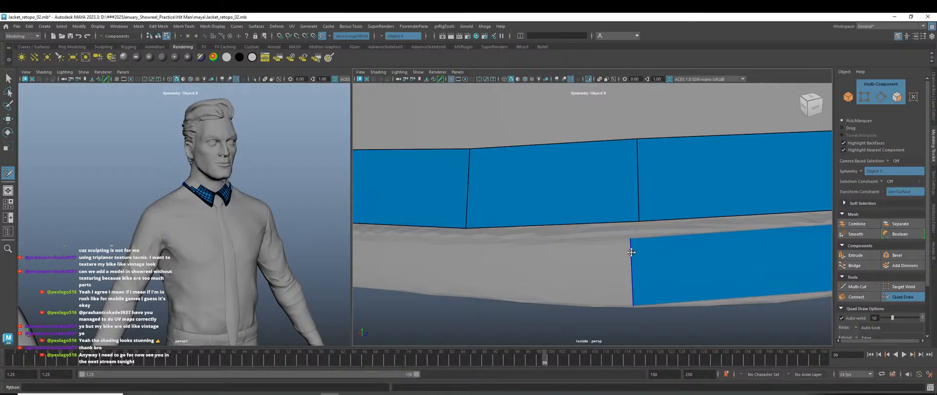
left_click_drag(630, 244, 526, 241)
Add another quad leftward on the lower strip and adjust its bottom-left corner.
scroll(632, 243, "down", 3)
scroll(611, 248, "up", 3)
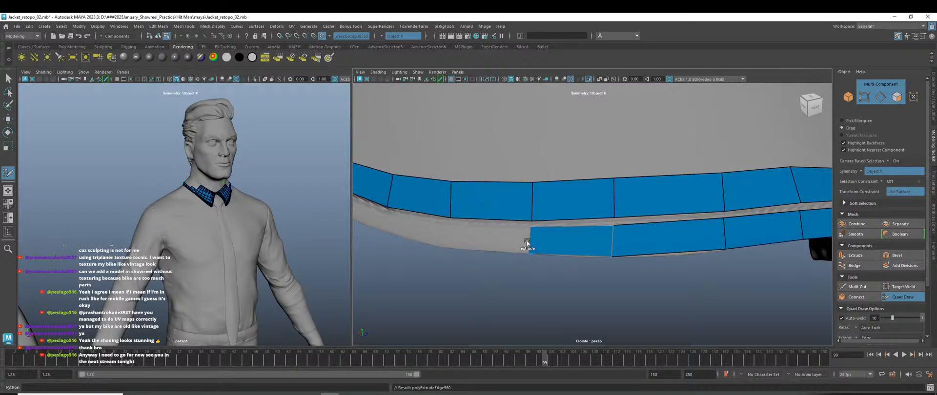
left_click_drag(532, 271, 628, 284, "alt")
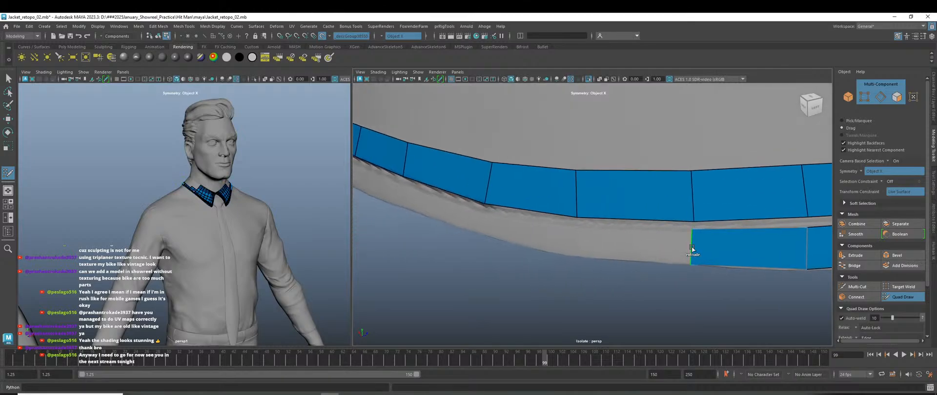
left_click_drag(692, 248, 575, 247)
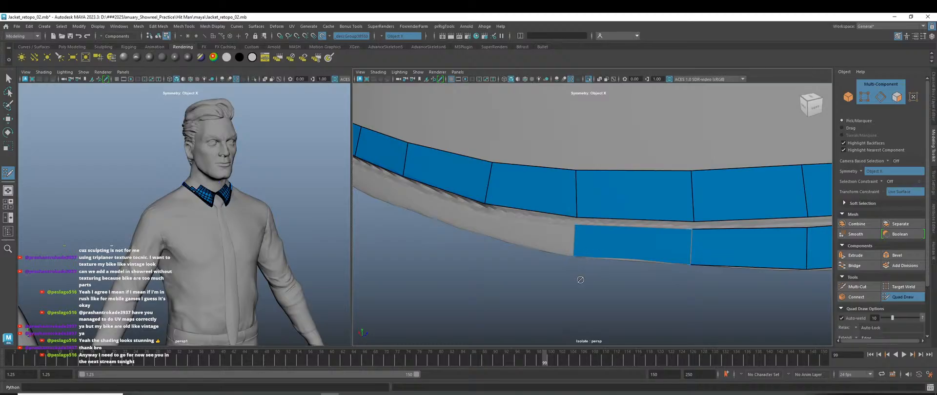
right_click_drag(580, 279, 592, 310, "alt")
left_click_drag(592, 309, 595, 276, "alt")
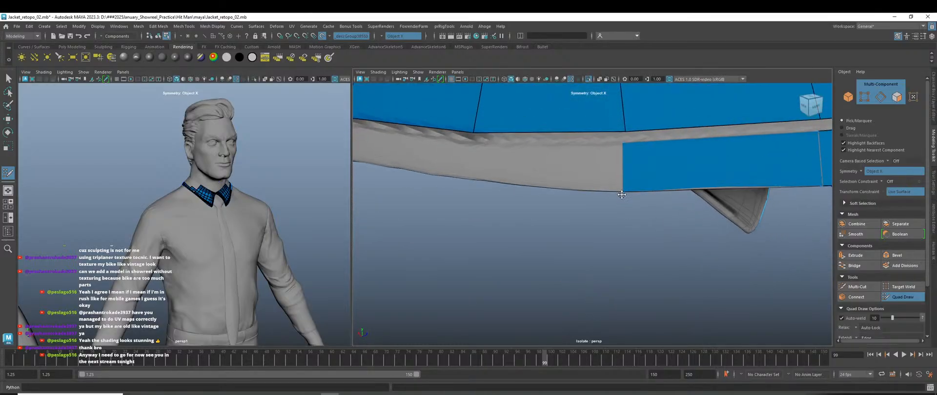
left_click_drag(622, 194, 619, 191)
right_click_drag(619, 191, 576, 215, "alt")
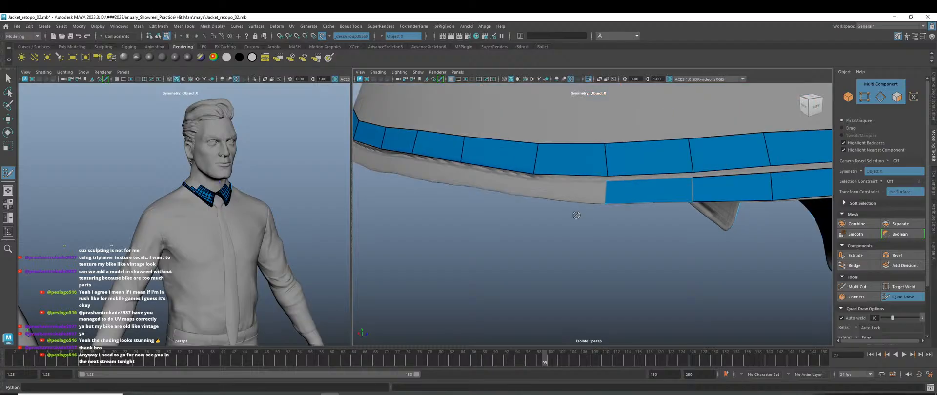
Create two quads filling the gap between the upper and lower strips.
right_click_drag(508, 213, 537, 244, "alt")
left_click_drag(537, 244, 544, 249, "alt")
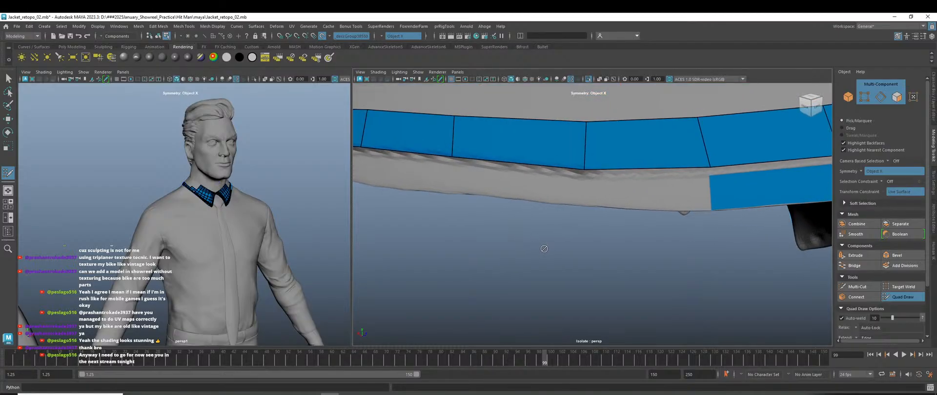
left_click(583, 203, "shift")
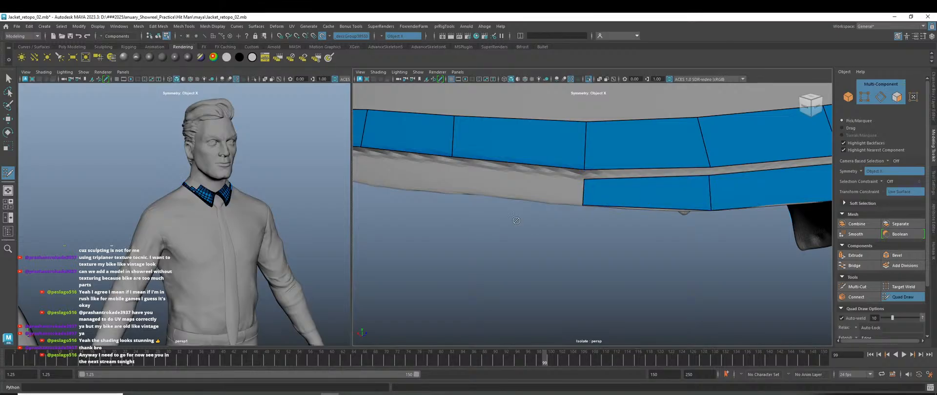
left_click_drag(597, 210, 560, 212, "alt")
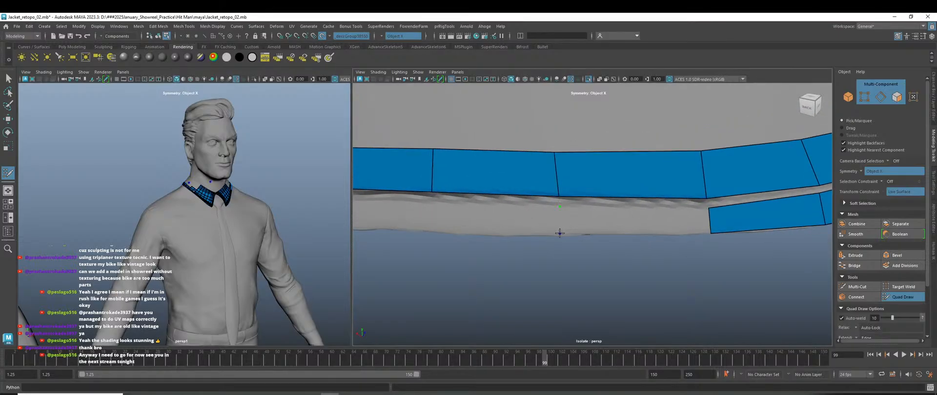
left_click(559, 234)
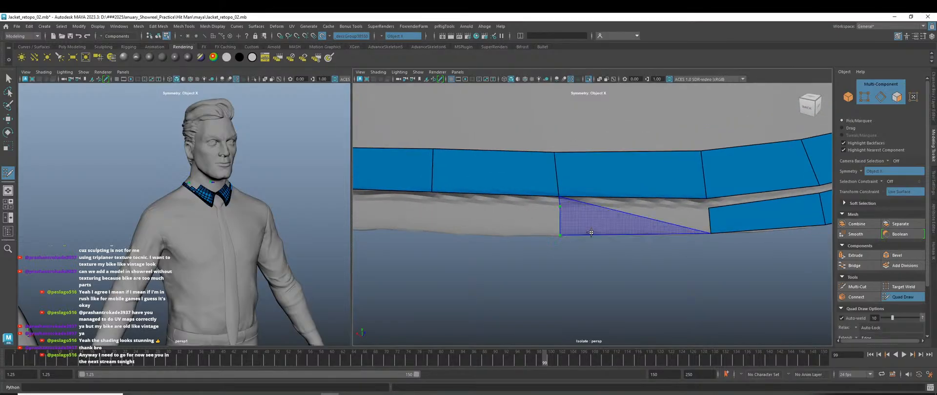
left_click(634, 221, "shift")
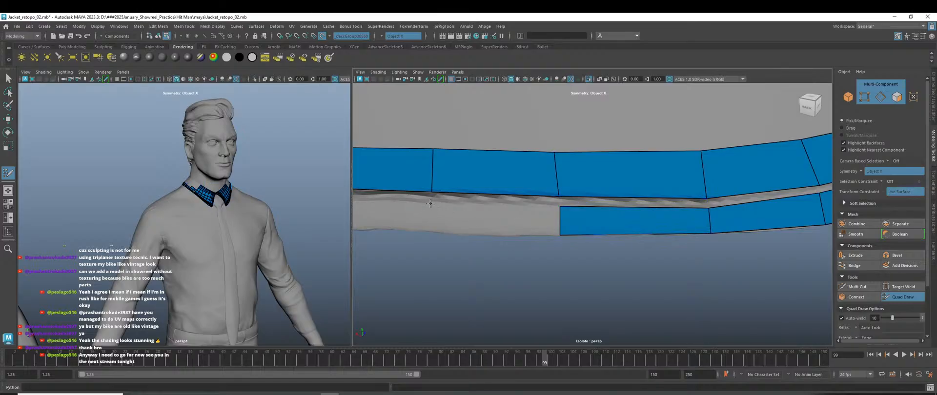
Place vertices at the lower strip's end and fill a new quad extending it.
left_click(428, 231)
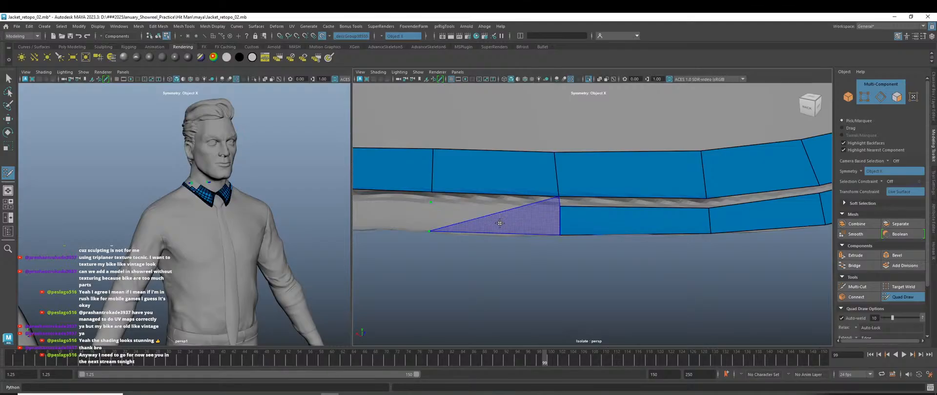
left_click_drag(492, 225, 527, 246, "alt")
right_click_drag(526, 246, 547, 246, "alt")
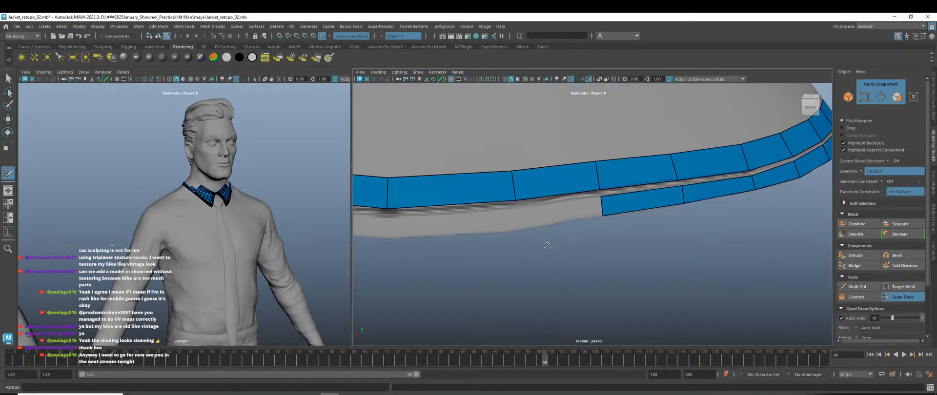
left_click(518, 228)
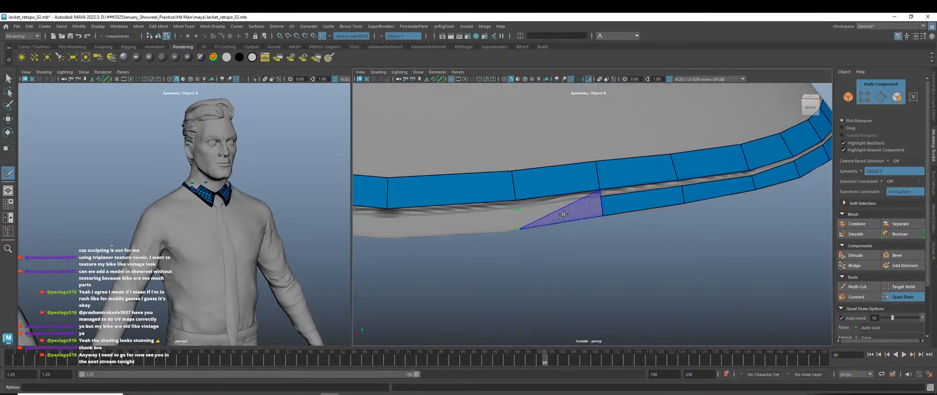
left_click(559, 215, "shift")
Extend quads across the band's centre gap, redoing one misplaced point.
right_click_drag(473, 239, 434, 237, "alt")
right_click_drag(476, 250, 486, 265, "alt")
middle_click_drag(486, 265, 556, 244, "alt")
right_click_drag(556, 244, 573, 268, "alt")
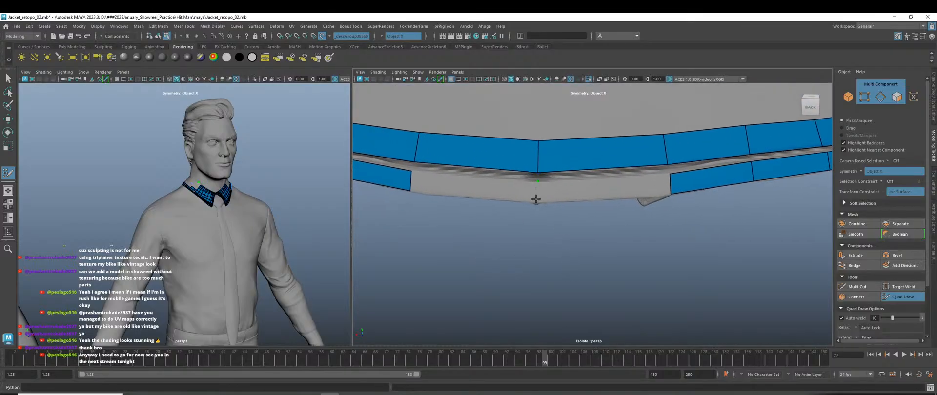
left_click(510, 194, "shift")
key("ctrl+z")
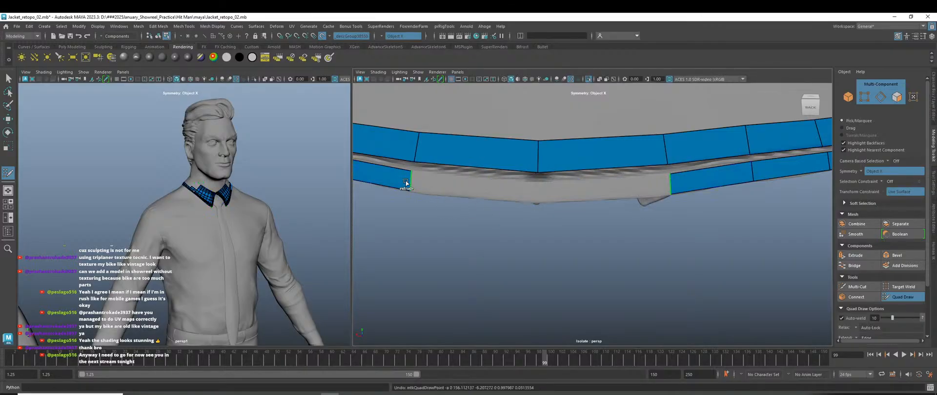
left_click_drag(405, 183, 538, 192)
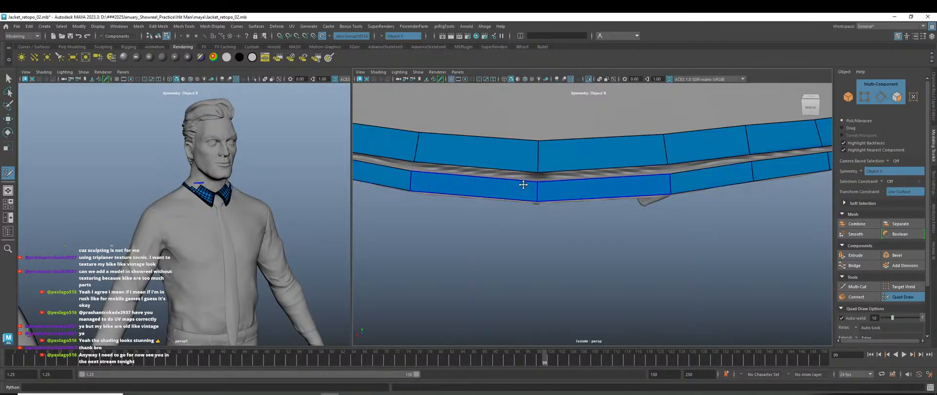
Fill the next three grey gaps between the strips with thin quads.
scroll(566, 193, "down", 2)
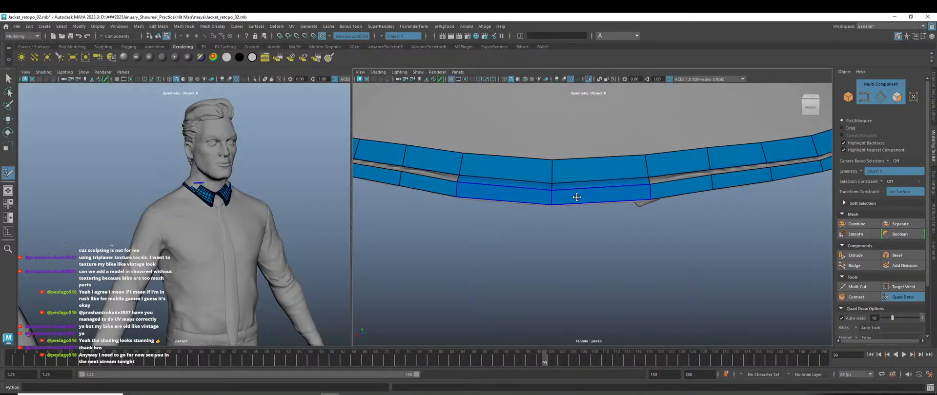
left_click_drag(577, 197, 636, 234, "alt")
left_click(573, 187, "shift")
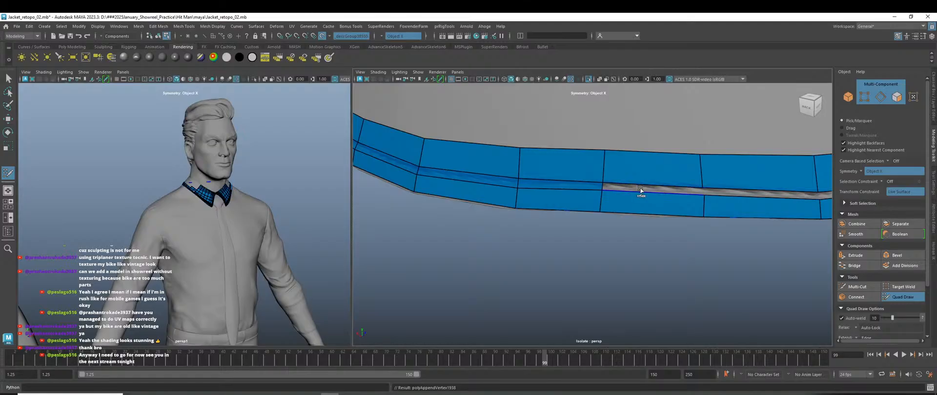
scroll(672, 249, "up", 5)
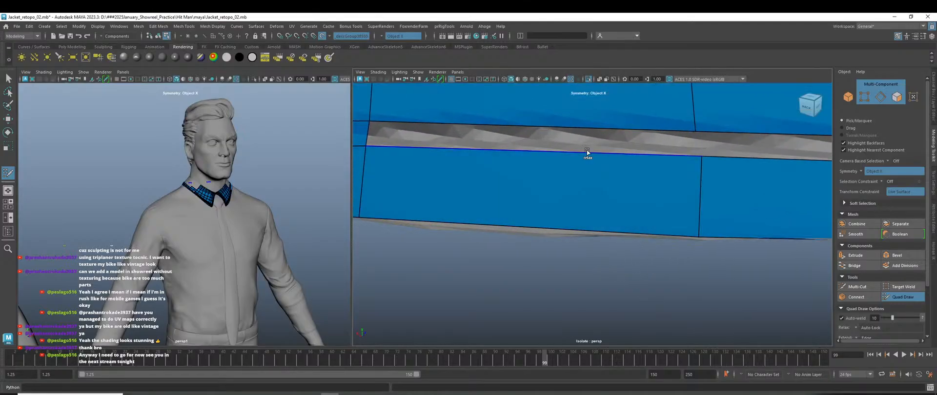
left_click(588, 153, "shift")
scroll(604, 169, "down", 4)
left_click_drag(724, 207, 572, 163, "alt")
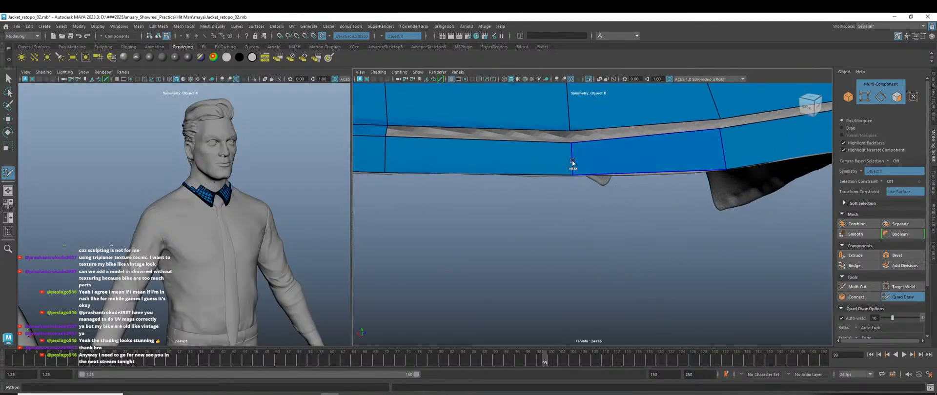
left_click(551, 134, "shift")
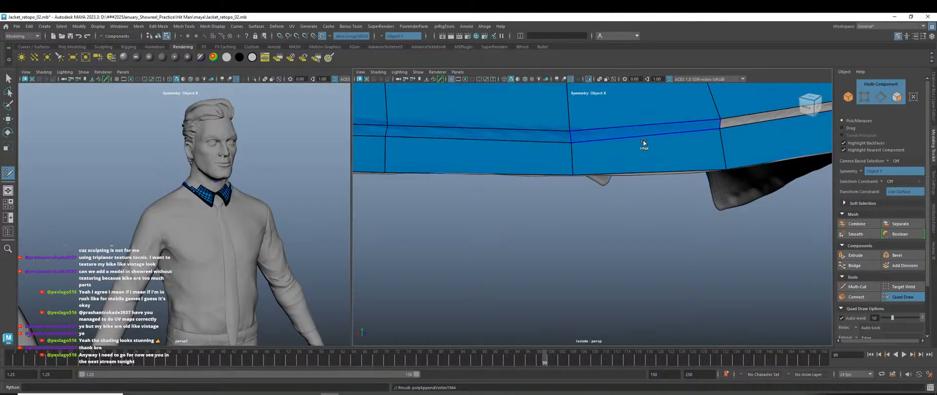
Fill four more grey gaps further along the strip with quads.
mouse_move(643, 143)
left_mouse_down("alt")
mouse_move(473, 223)
mouse_move(454, 183)
left_mouse_up("alt")
left_click(455, 184, "shift")
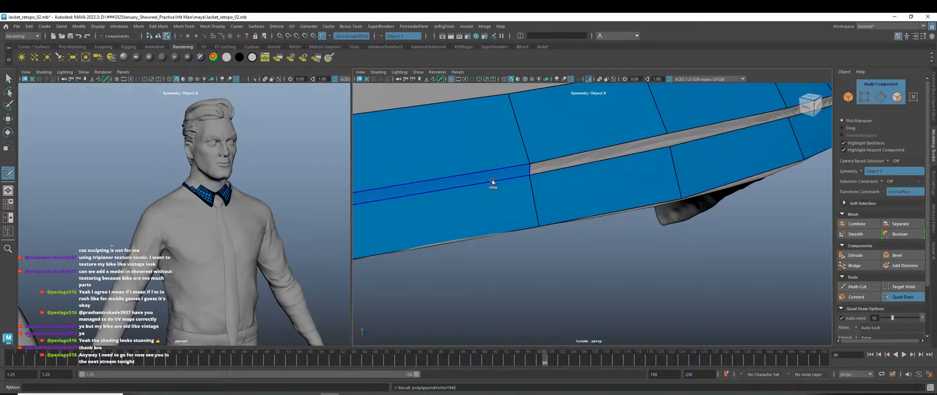
left_click(554, 162, "shift")
left_click_drag(660, 191, 607, 184, "alt")
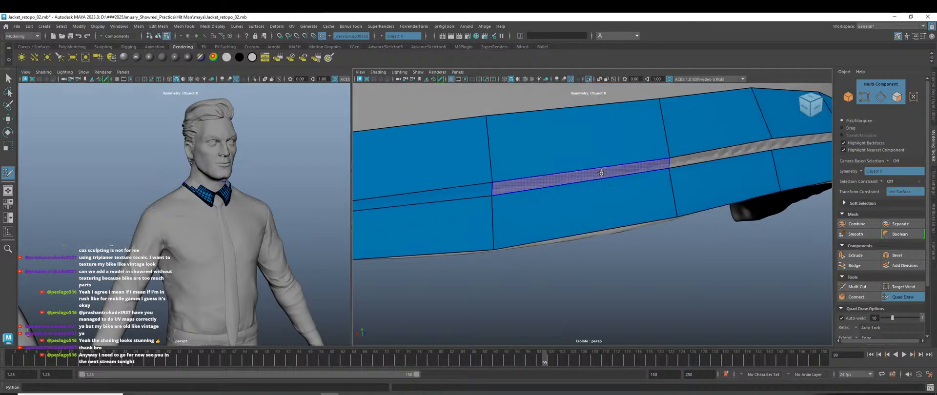
left_click_drag(642, 203, 602, 194, "alt")
left_click(592, 173, "shift")
left_click(585, 183, "shift")
Fill the remaining grey gap between the strips with a quad.
left_click(645, 196, "shift")
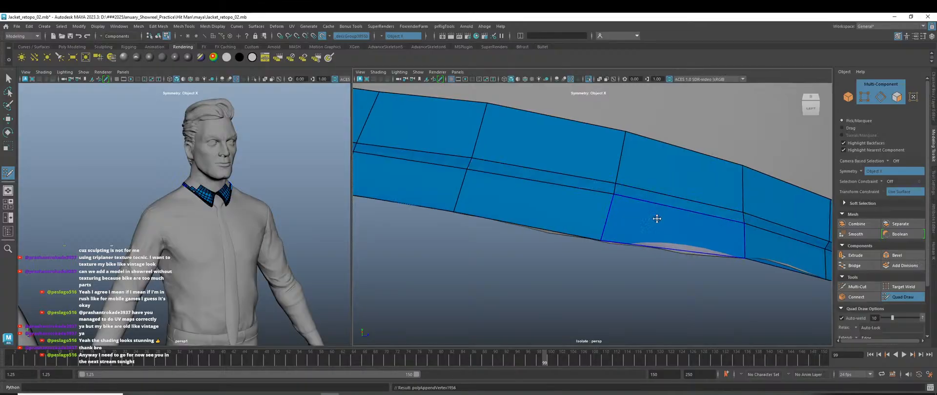
left_click_drag(652, 215, 657, 258, "alt")
right_click_drag(658, 258, 750, 299, "alt")
middle_click_drag(754, 300, 616, 200, "alt")
right_click_drag(670, 241, 684, 269, "alt")
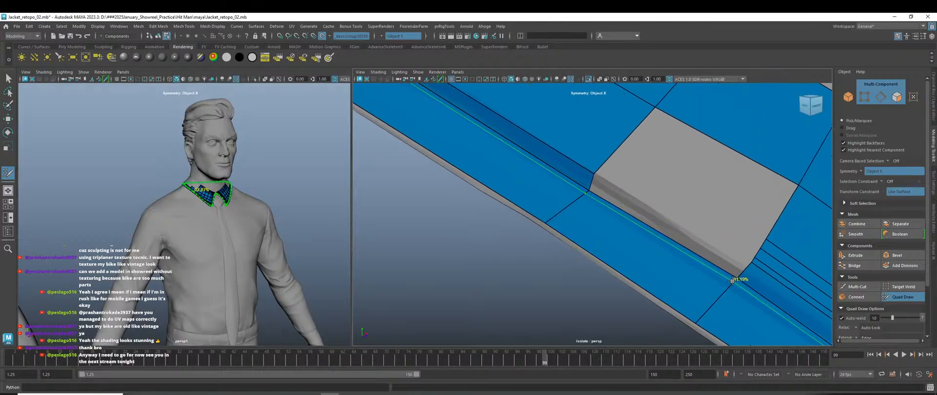
scroll(732, 291, "down", 4)
scroll(649, 244, "up", 4)
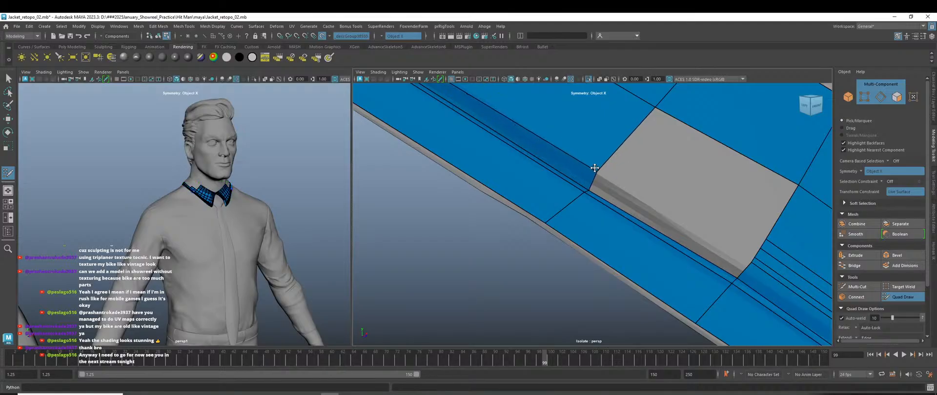
Extend quad strips along the grey face's edges to its corners and fill the last hole.
key("Tab")
left_click_drag(622, 193, 746, 261)
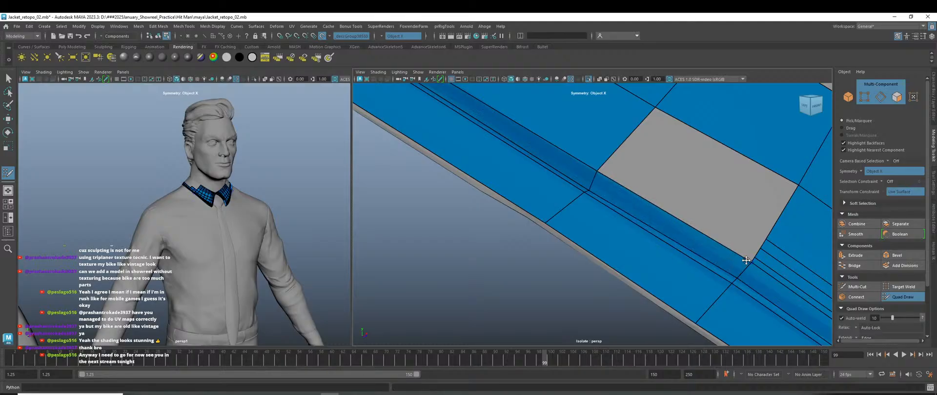
key("Tab")
left_click_drag(601, 166, 754, 255)
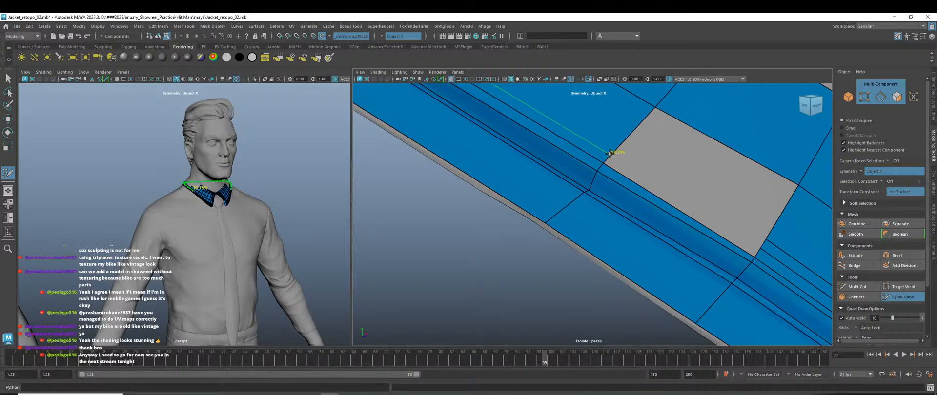
left_click_drag(610, 153, 760, 245)
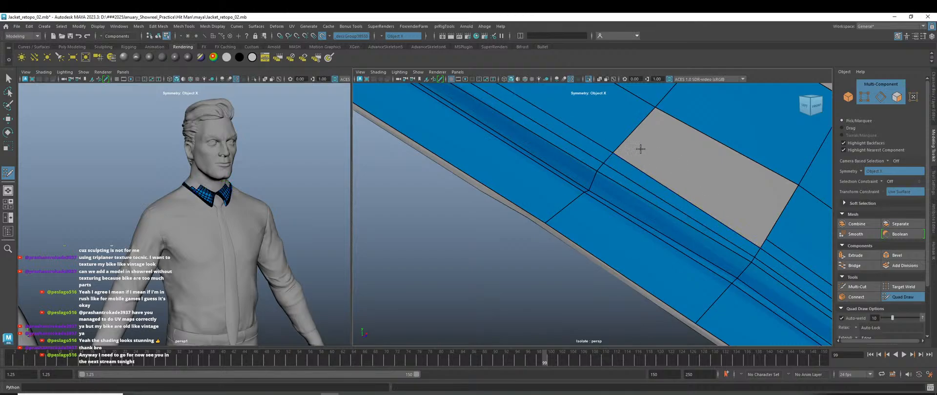
left_click_drag(620, 150, 763, 243)
left_click(737, 194, "shift")
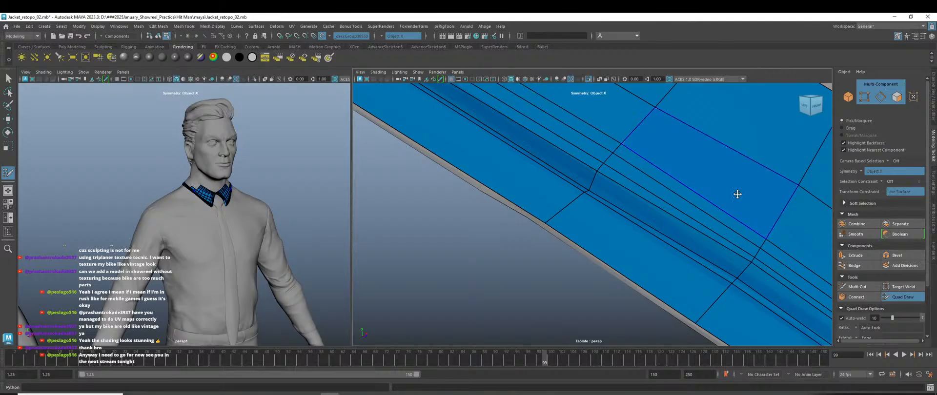
scroll(719, 224, "down", 8)
mouse_move(663, 255)
left_mouse_down("alt")
mouse_move(634, 261)
mouse_move(663, 256)
left_mouse_up("alt")
scroll(637, 247, "up", 4)
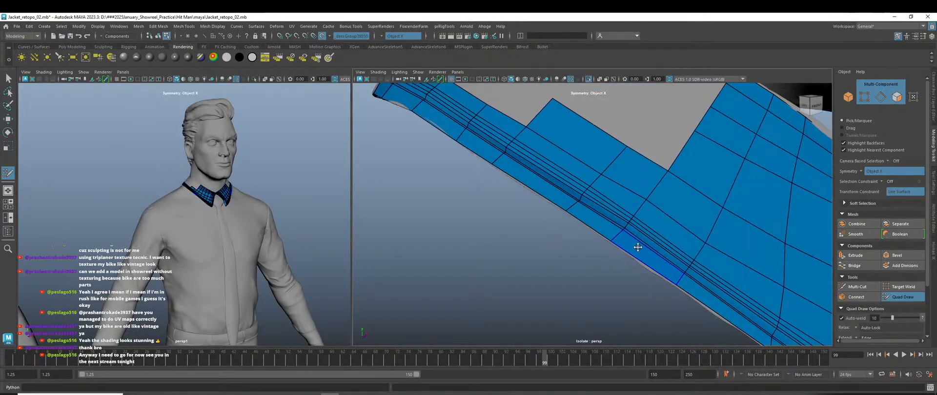
scroll(570, 228, "up", 4)
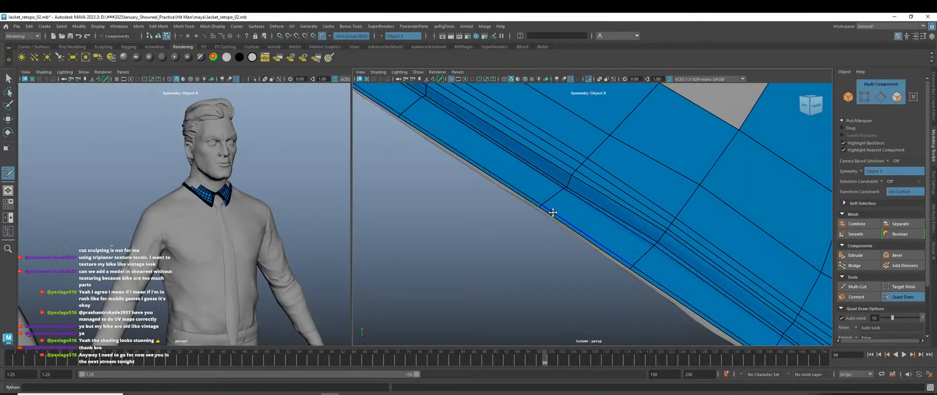
scroll(582, 232, "down", 8)
scroll(569, 223, "up", 8)
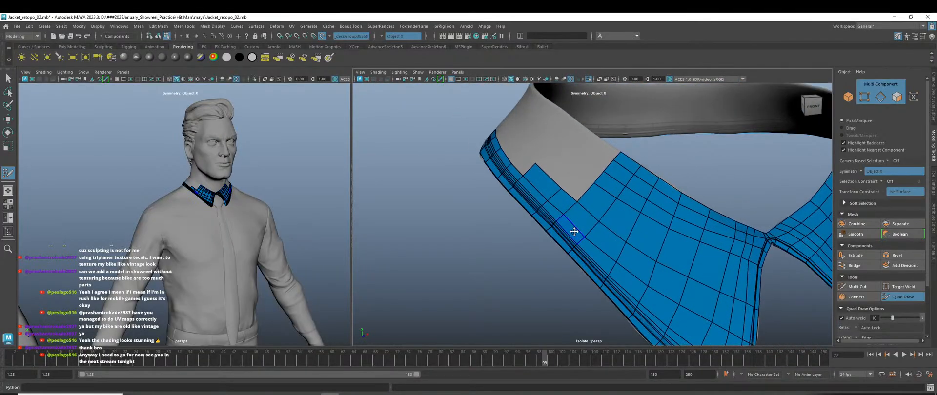
Leave Quad Draw, select the collar mesh and isolate it in the left viewport.
scroll(616, 234, "down", 8)
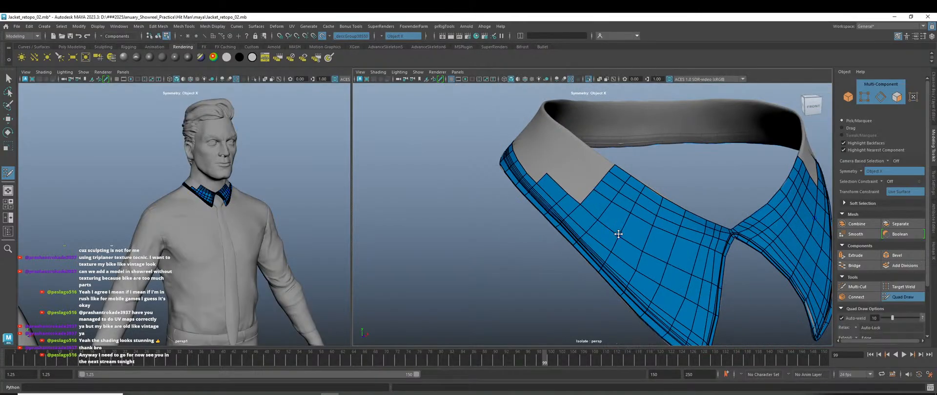
left_click_drag(617, 234, 421, 236, "alt")
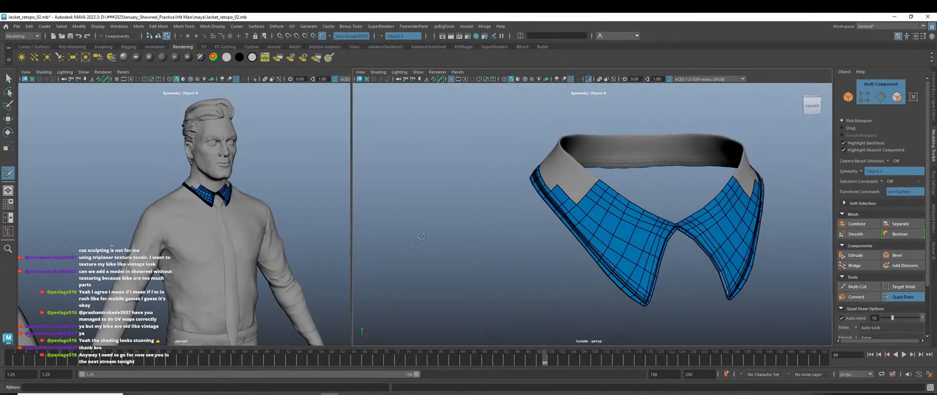
key("w")
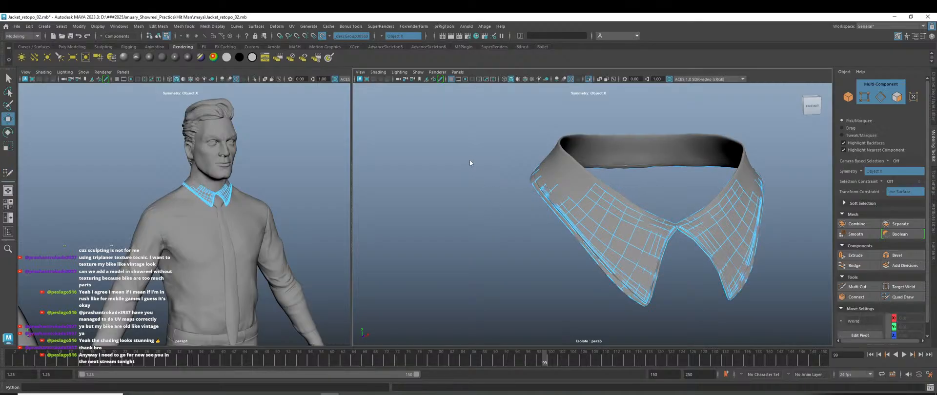
right_click_drag(469, 159, 505, 151)
left_click(564, 212)
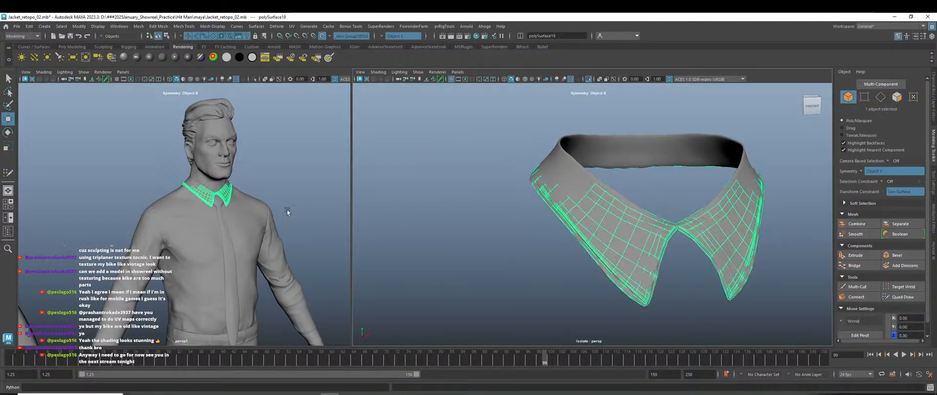
scroll(287, 210, "up", 4)
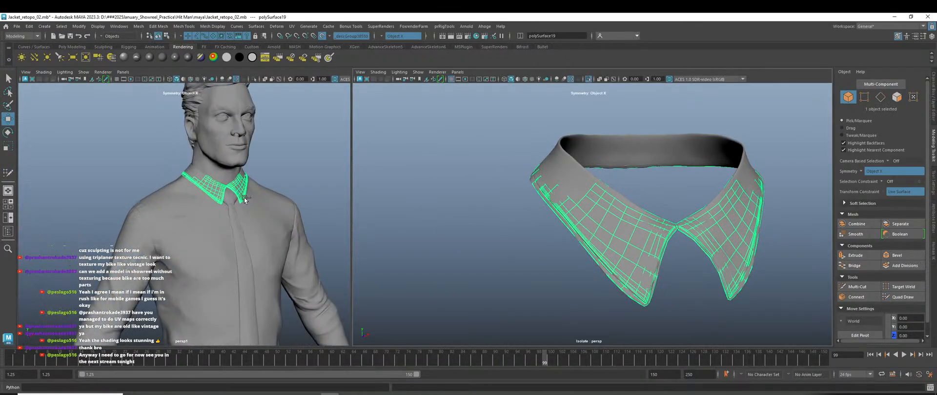
key("ctrl+1")
left_click(243, 229)
Orbit around the isolated collar to inspect its wings, back and band, then reselect it.
scroll(227, 204, "up", 5)
middle_click_drag(258, 204, 215, 236, "alt")
scroll(215, 236, "up", 2)
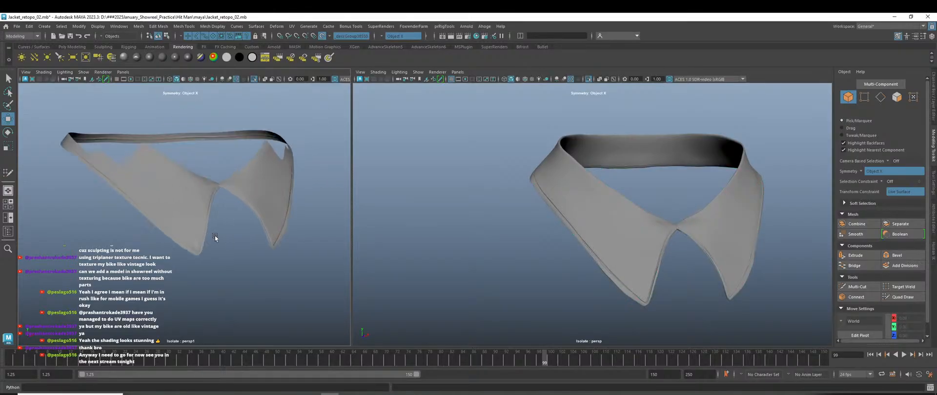
right_click_drag(215, 236, 250, 236, "alt")
left_click_drag(250, 236, 235, 237, "alt")
right_click_drag(235, 237, 223, 236, "alt")
middle_click_drag(168, 236, 224, 206, "alt")
scroll(223, 206, "down", 5)
left_click_drag(224, 206, 219, 230, "alt")
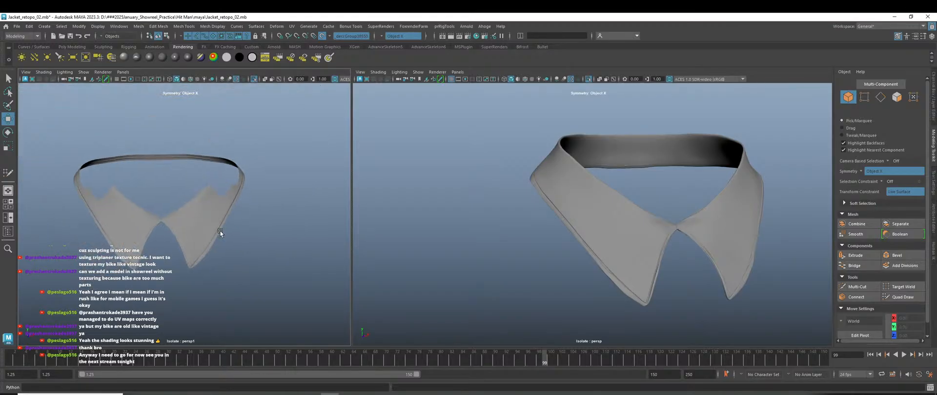
scroll(221, 234, "up", 2)
scroll(210, 263, "up", 4)
middle_click_drag(211, 265, 225, 236, "alt")
scroll(185, 204, "down", 5)
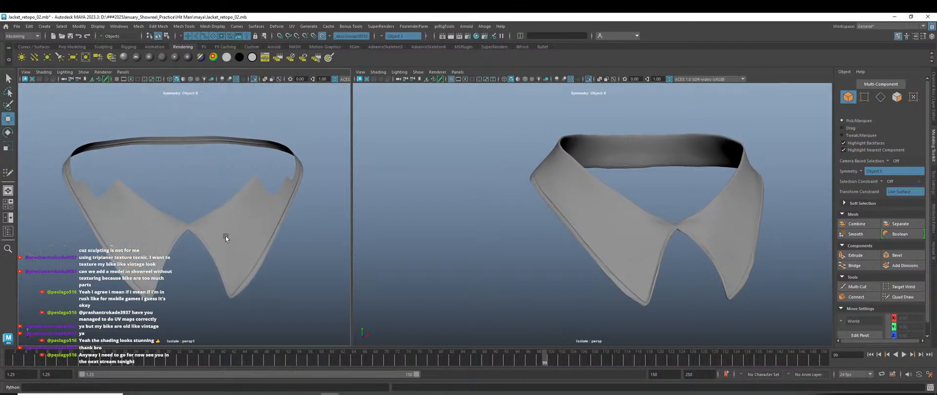
scroll(225, 236, "down", 5)
left_click_drag(225, 236, 384, 228, "alt")
scroll(232, 186, "up", 3)
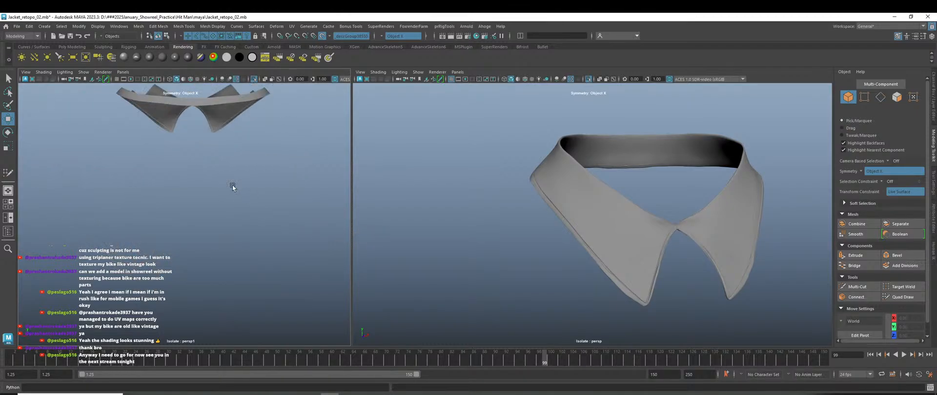
middle_click_drag(206, 166, 213, 277, "alt")
scroll(242, 208, "up", 6)
scroll(573, 277, "down", 3)
left_click(608, 237)
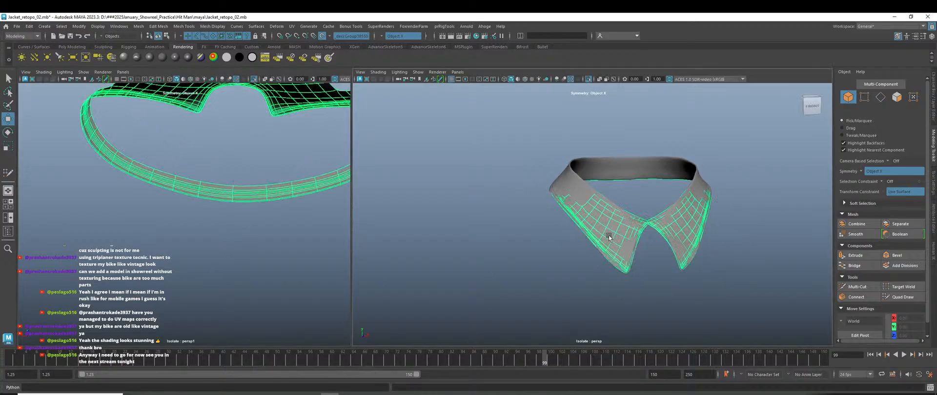
Back in Quad Draw, extend the band's border edges upward into two faces and add an edge loop.
left_click(902, 296)
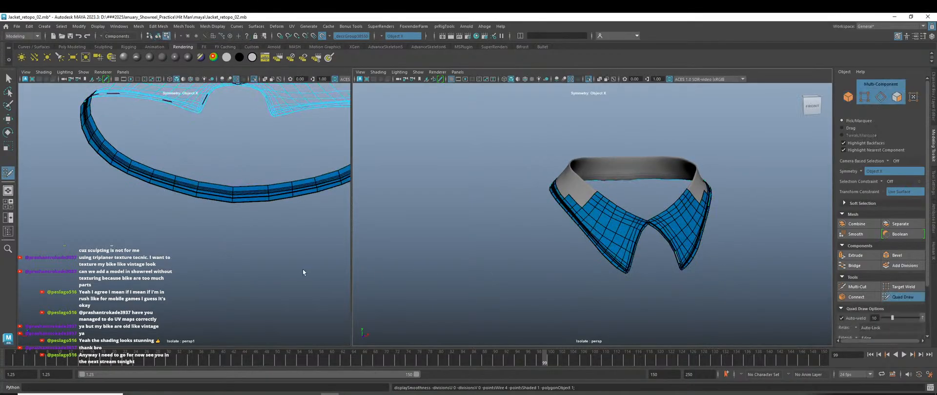
scroll(303, 273, "down", 4)
left_click_drag(297, 272, 193, 253, "alt")
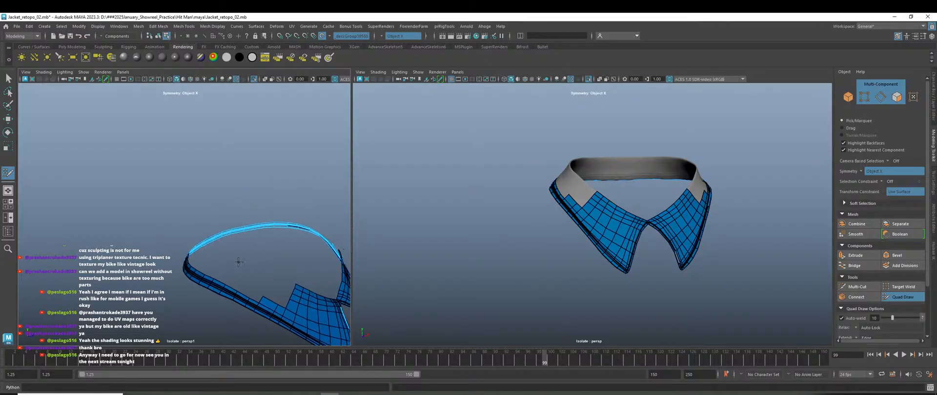
middle_click_drag(238, 262, 157, 219, "alt")
scroll(502, 251, "up", 3)
left_click_drag(501, 250, 524, 260, "alt")
scroll(511, 222, "up", 4)
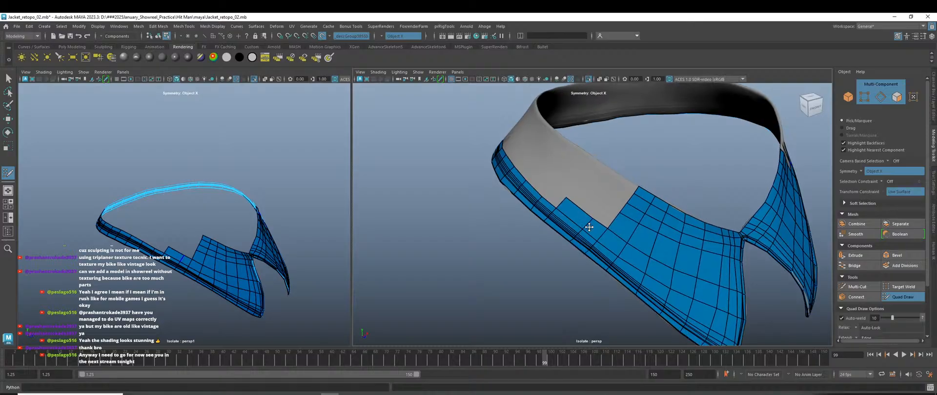
middle_click_drag(589, 226, 574, 260, "alt")
left_click_drag(556, 246, 618, 263, "alt")
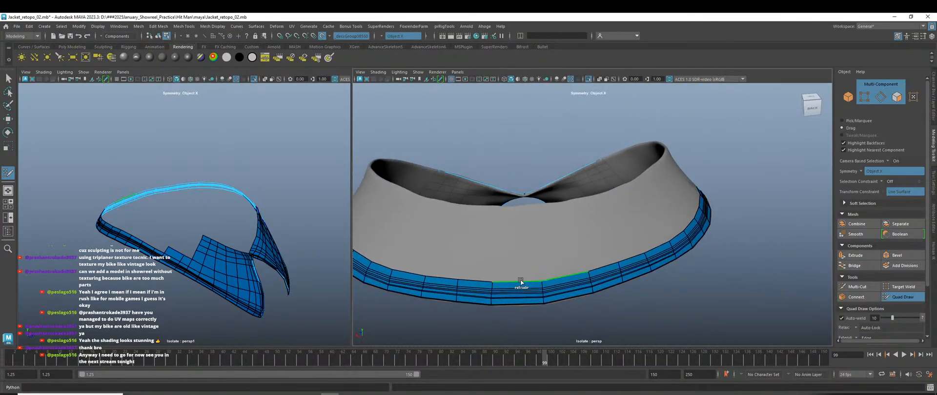
left_click_drag(521, 281, 516, 204)
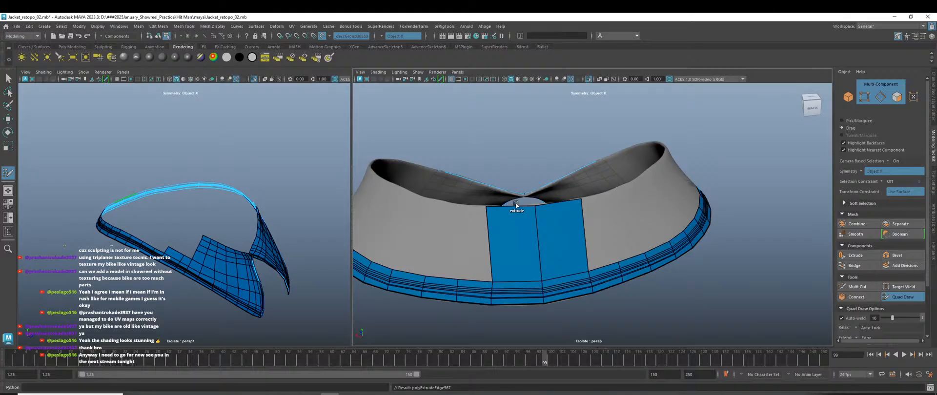
left_click(536, 218, "ctrl")
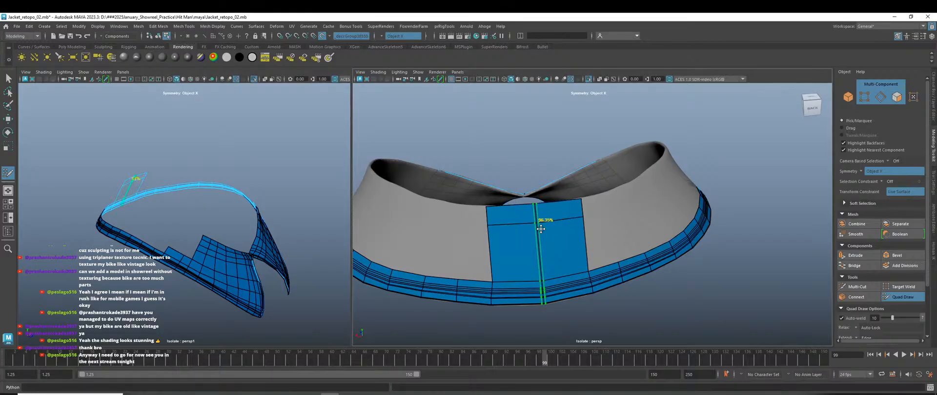
Add an edge loop across the back patch and extend three more quads along the collar band.
scroll(541, 222, "down", 6)
left_click_drag(568, 250, 536, 249, "alt")
scroll(537, 249, "up", 6)
left_click(499, 263, "ctrl")
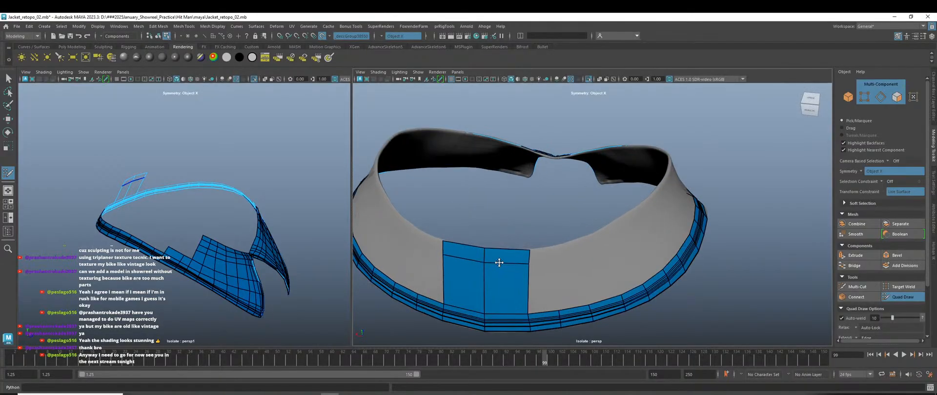
left_click_drag(543, 277, 510, 268, "alt")
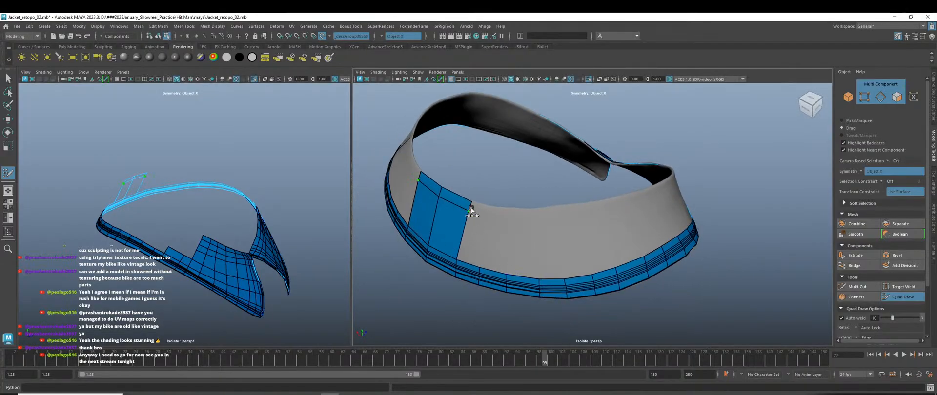
left_click_drag(470, 207, 492, 211)
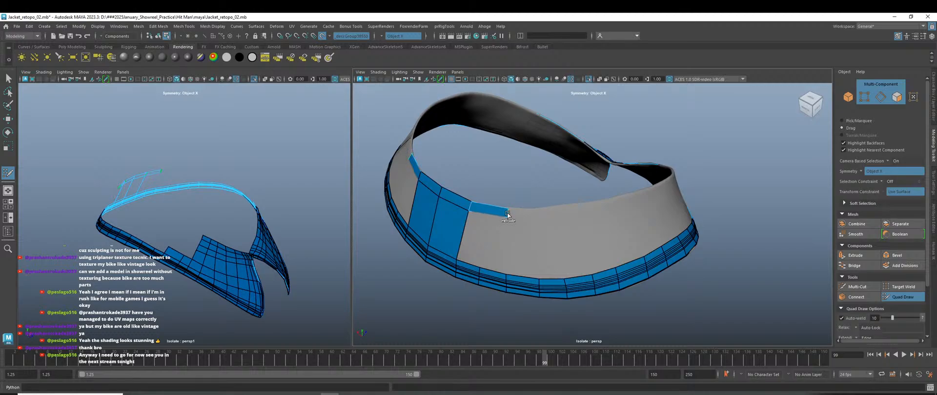
left_click_drag(507, 214, 493, 202)
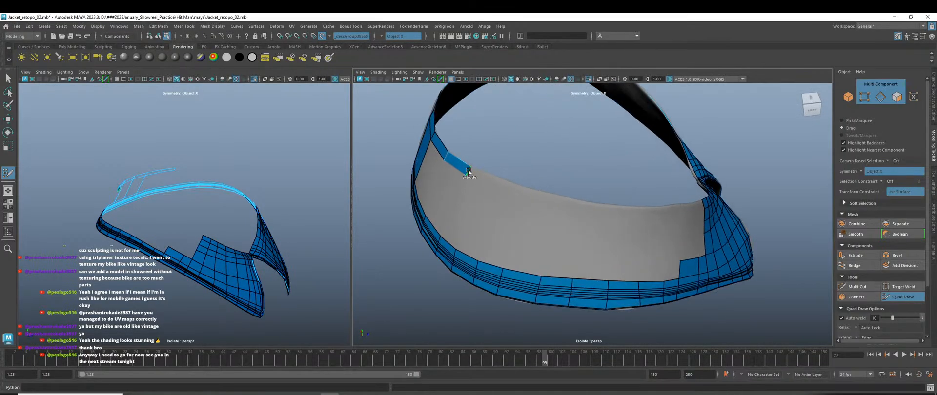
left_click_drag(468, 171, 582, 232)
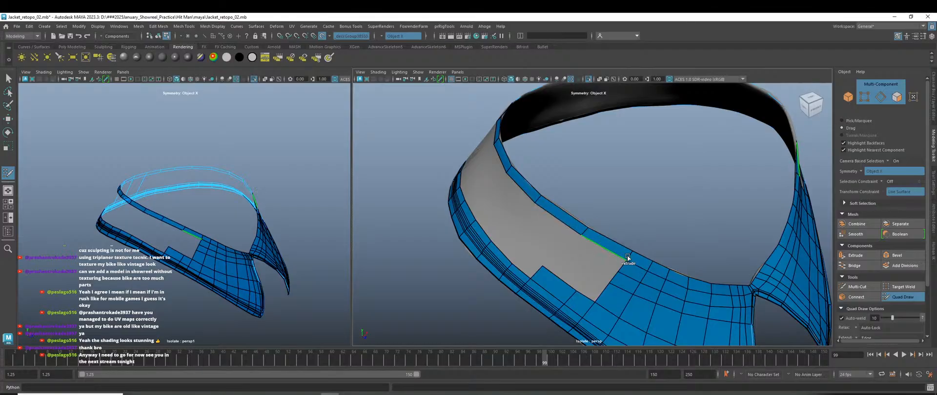
Fill quads on the collar band around the grey gap, leaving the gap itself open.
scroll(627, 258, "down", 5)
left_click_drag(621, 257, 749, 258, "alt")
left_click_drag(692, 257, 639, 261, "alt")
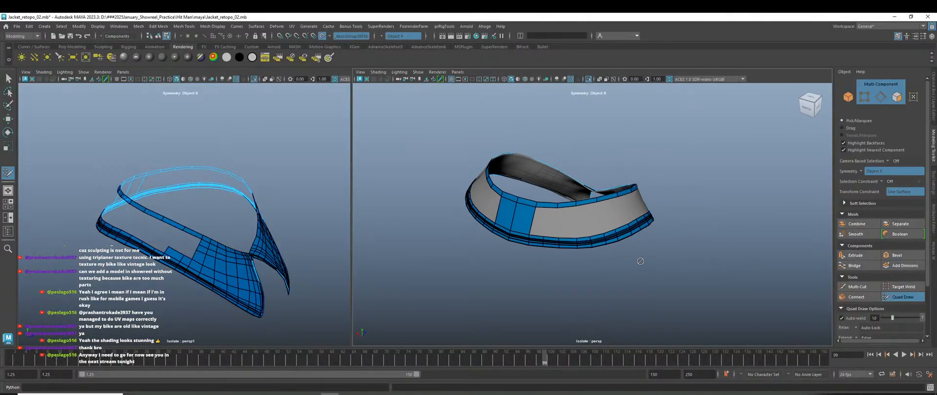
scroll(566, 241, "up", 3)
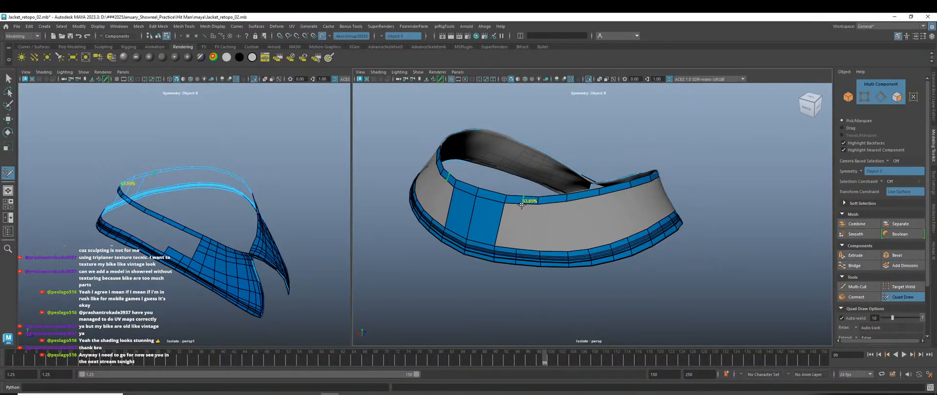
left_click(530, 223, "shift")
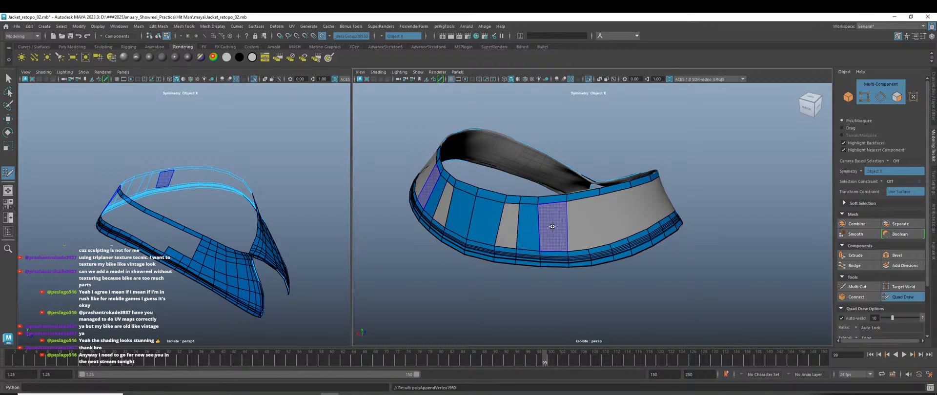
left_click(552, 226, "shift")
left_click_drag(551, 228, 570, 237, "alt")
left_click(551, 220, "shift")
left_click(552, 219, "shift")
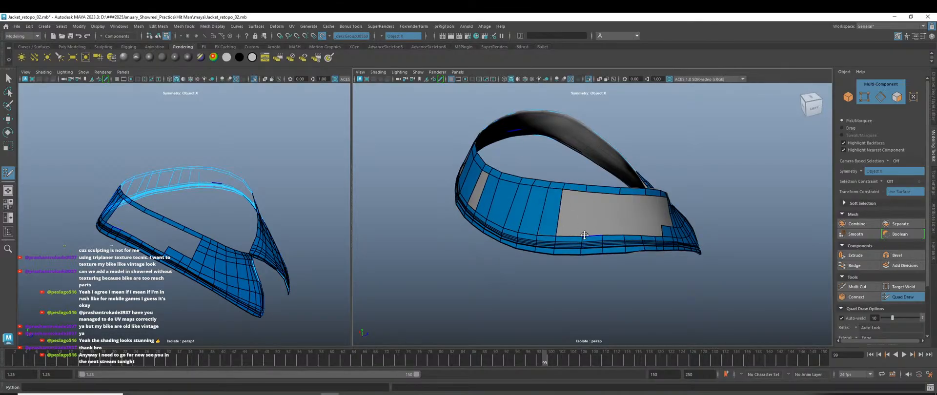
mouse_move(551, 214)
left_mouse_down("alt")
mouse_move(574, 226)
mouse_move(565, 206)
left_mouse_up("alt")
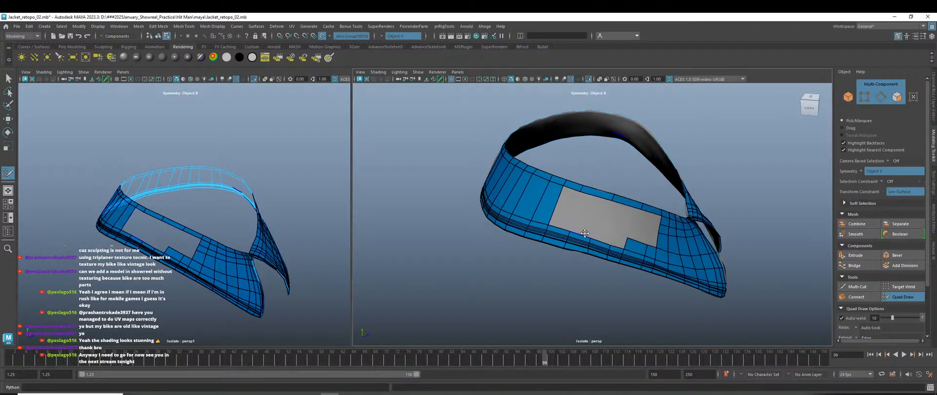
left_click(564, 206, "shift")
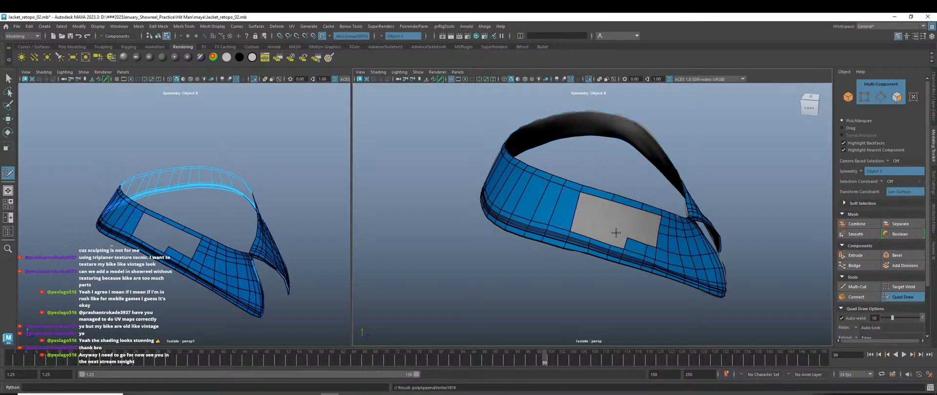
right_click_drag(615, 233, 661, 288, "alt")
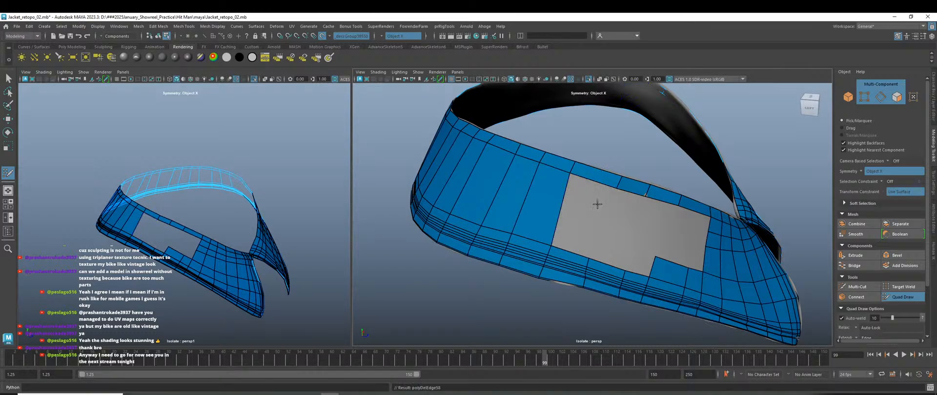
Fill the hole's left column and extend a quad up across it, pulling its corner inward.
left_click(592, 204, "shift")
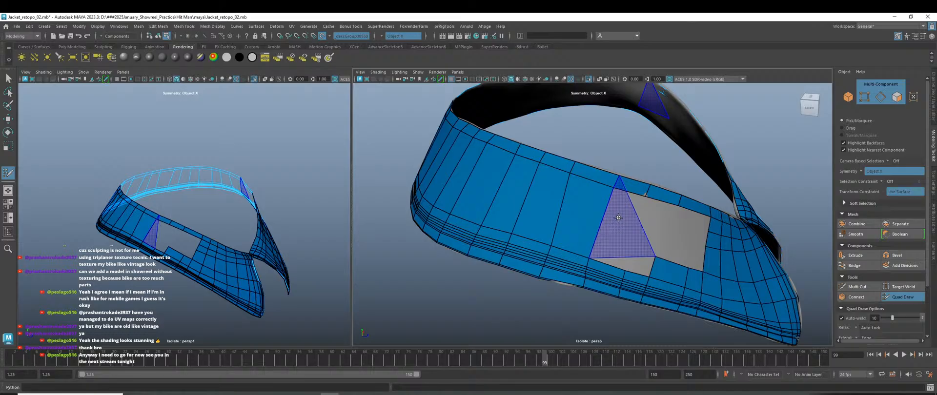
left_click_drag(607, 264, 631, 190)
scroll(691, 134, "up", 5)
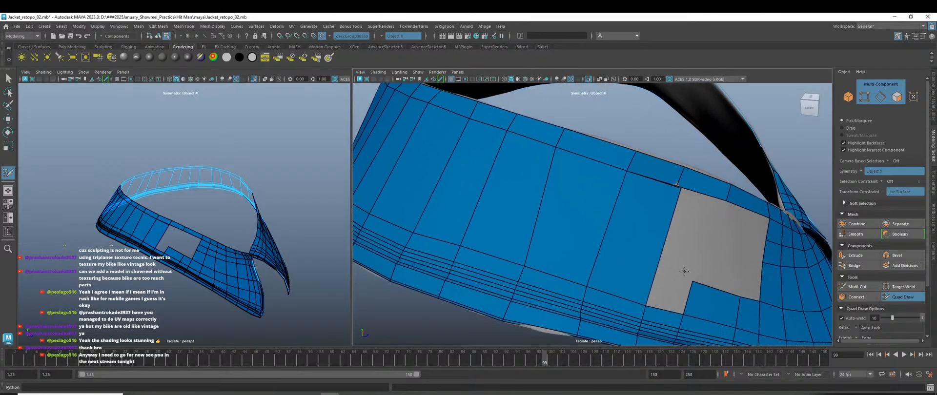
left_click_drag(727, 177, 712, 188)
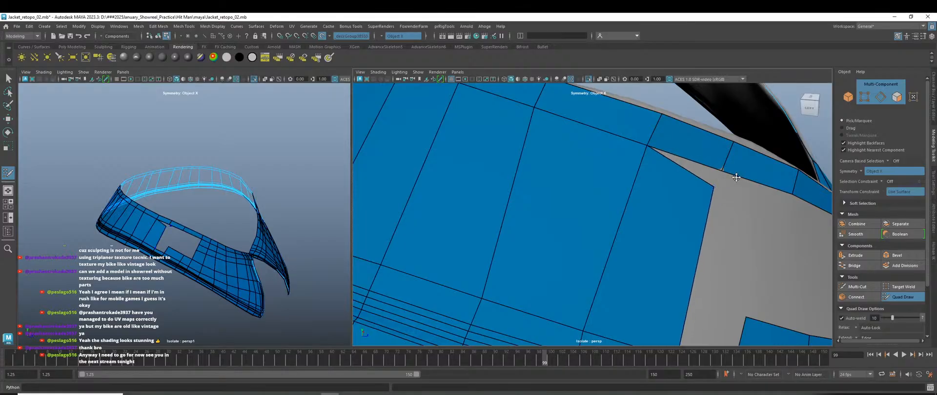
left_click_drag(744, 217, 625, 208, "alt")
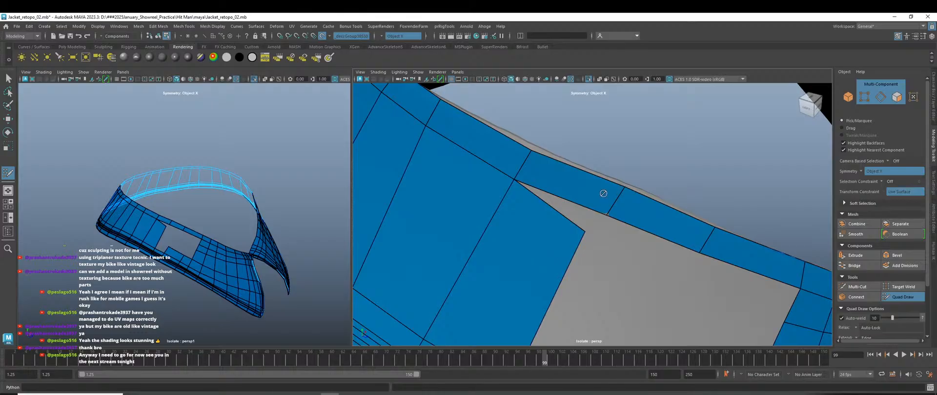
Select the hole's corner edge, weld its corner vertex onto the blue strip and shift the edge up-right.
key("w")
left_click(617, 202)
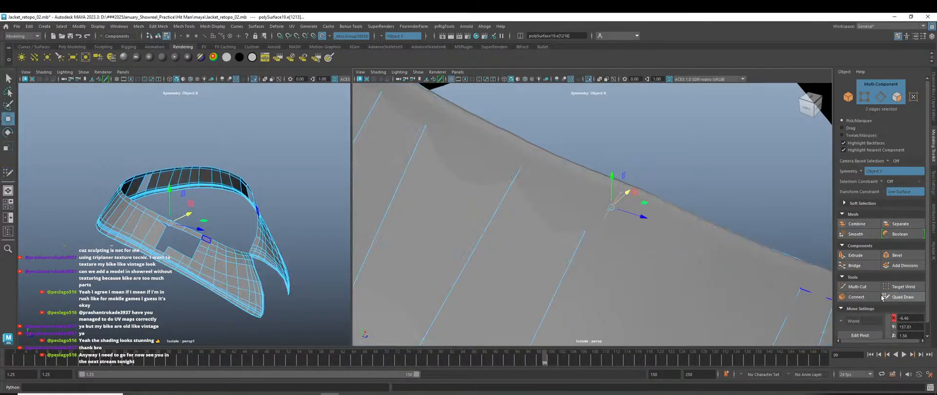
left_click(902, 297)
left_click_drag(590, 223, 610, 208)
left_click_drag(525, 163, 528, 159)
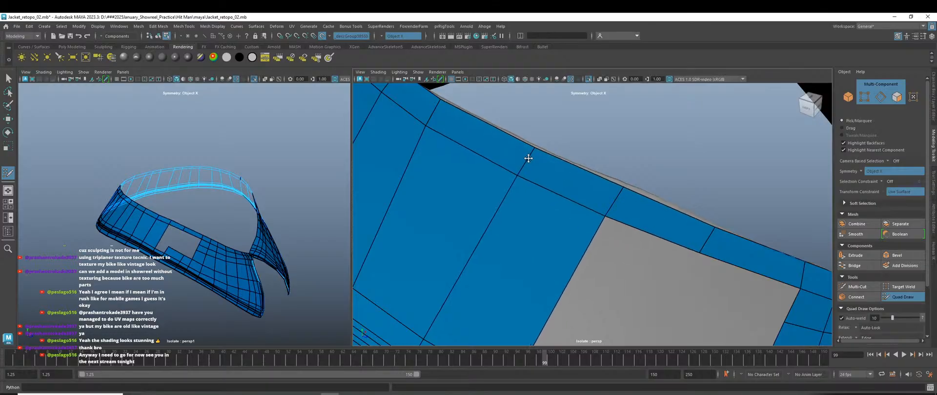
scroll(562, 220, "down", 5)
left_click_drag(590, 259, 615, 269, "alt")
right_click_drag(616, 270, 652, 297, "alt")
middle_click_drag(652, 297, 619, 296, "alt")
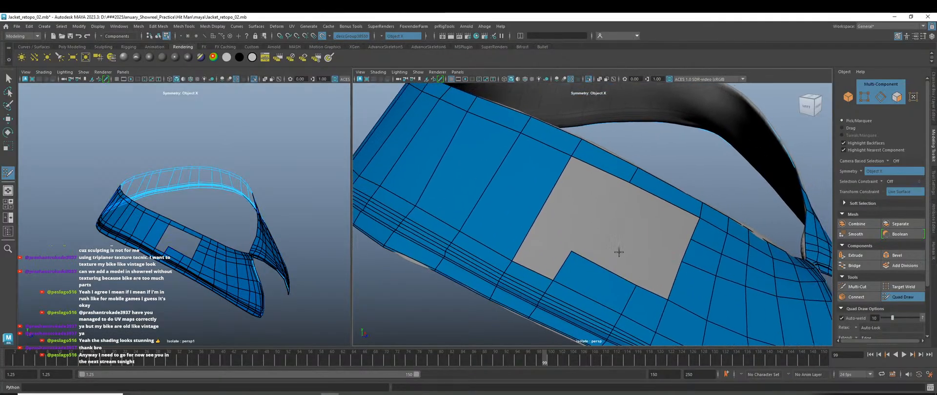
Insert an edge loop across the collar band and fill the small corner quad.
left_click(534, 227, "ctrl")
left_click(537, 247, "shift")
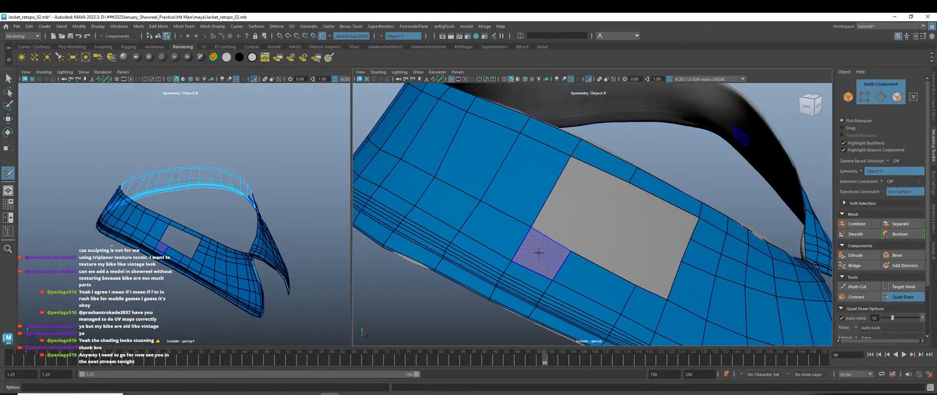
scroll(516, 271, "down", 5)
left_click_drag(515, 272, 625, 278, "alt")
scroll(598, 262, "up", 3)
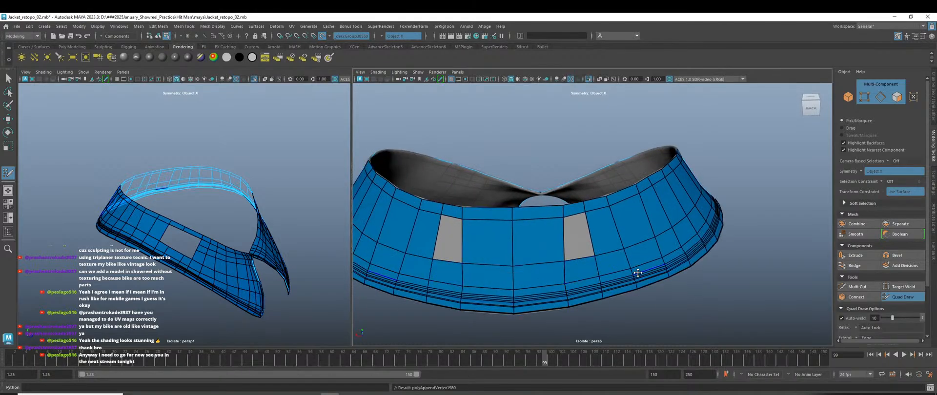
Fill the grey patch's lower cells with quads, undoing one misshapen diamond quad.
mouse_move(559, 262)
left_mouse_down("alt")
mouse_move(549, 275)
mouse_move(525, 272)
left_mouse_up("alt")
scroll(560, 253, "up", 3)
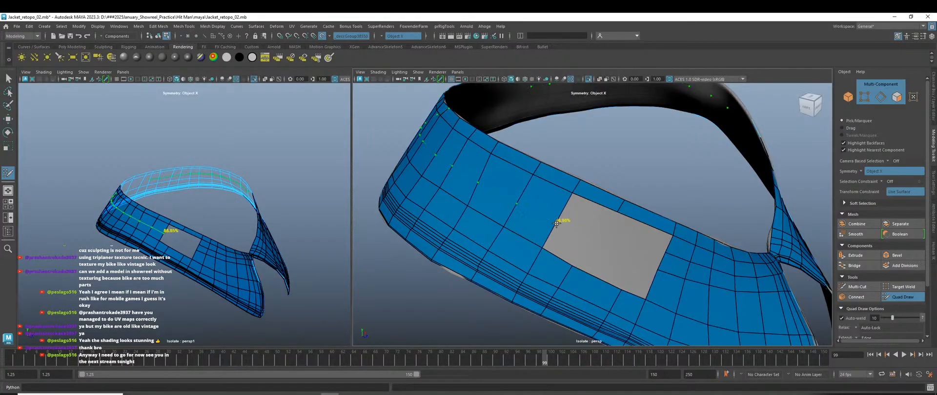
left_click(584, 242, "shift")
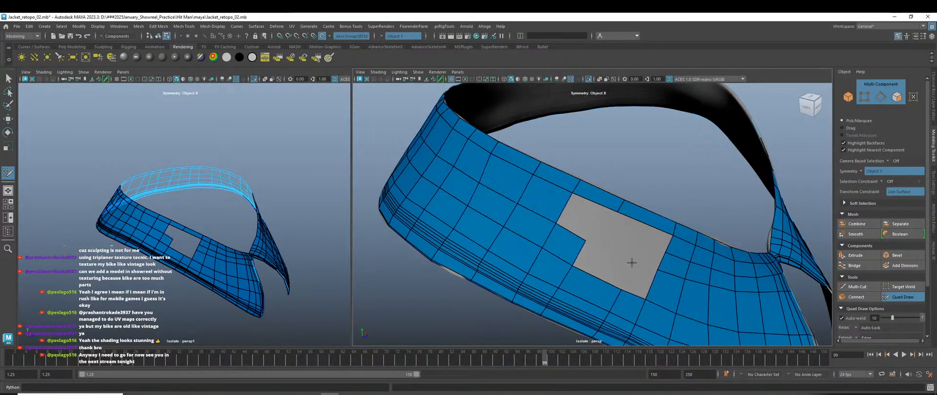
left_click(631, 263)
left_click(615, 266, "shift")
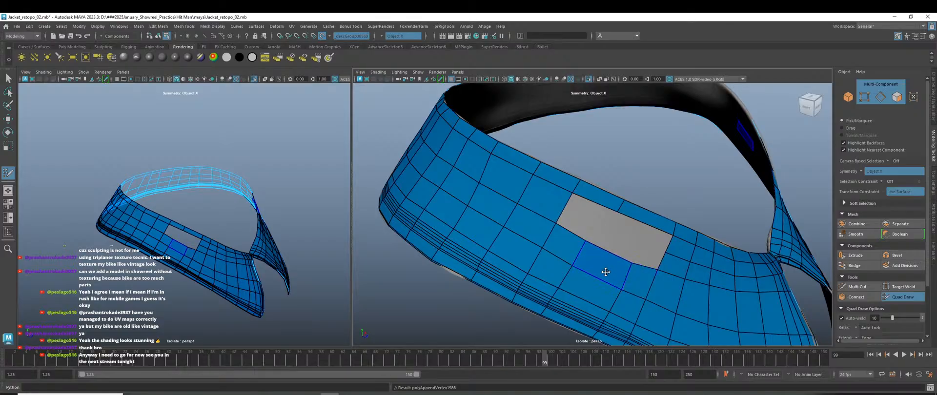
left_click(646, 244, "shift")
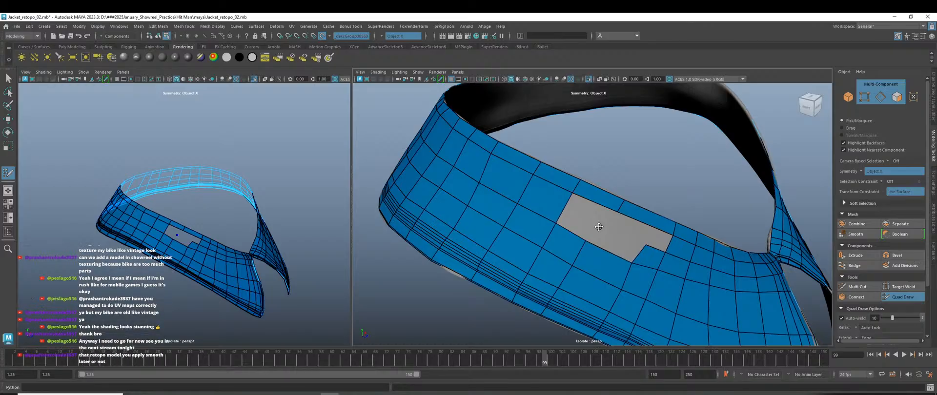
left_click(599, 227)
left_click(613, 240, "shift")
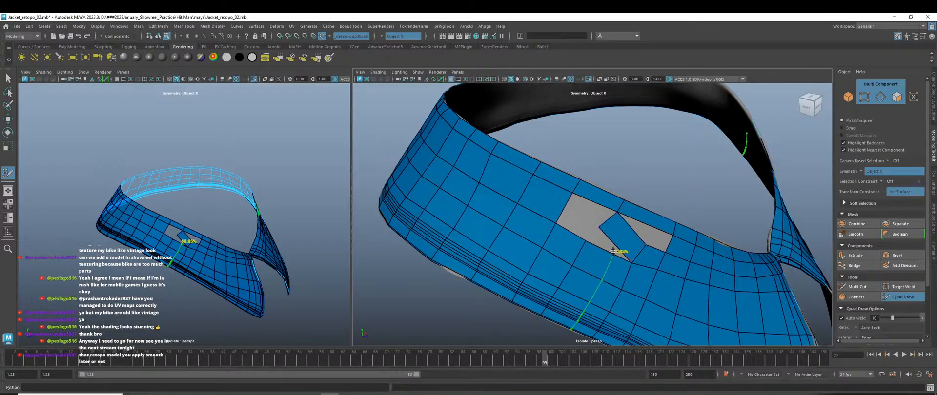
key("ctrl+z")
right_click_drag(598, 255, 639, 280, "alt")
left_click(624, 268, "shift")
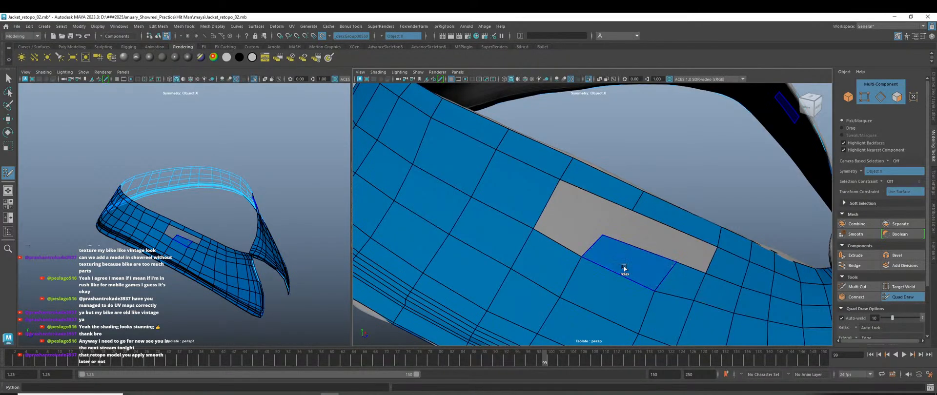
left_click(566, 222, "shift")
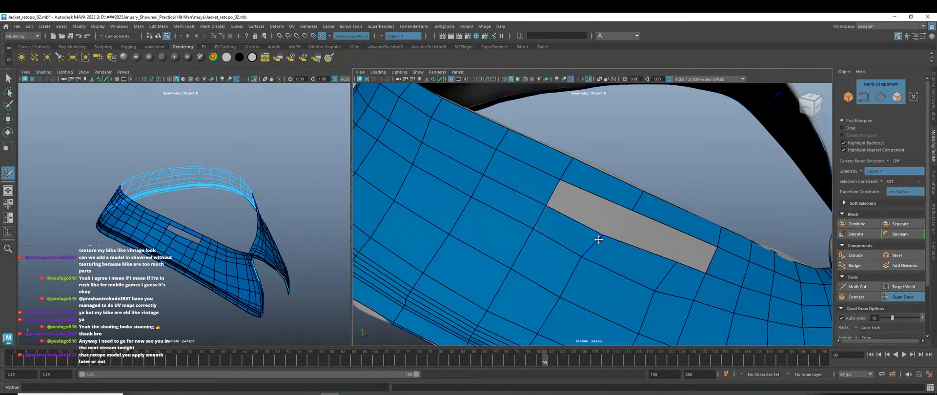
Fill the rest of the grey hole, add an edge loop across the middle, and close both final holes.
left_click(664, 259)
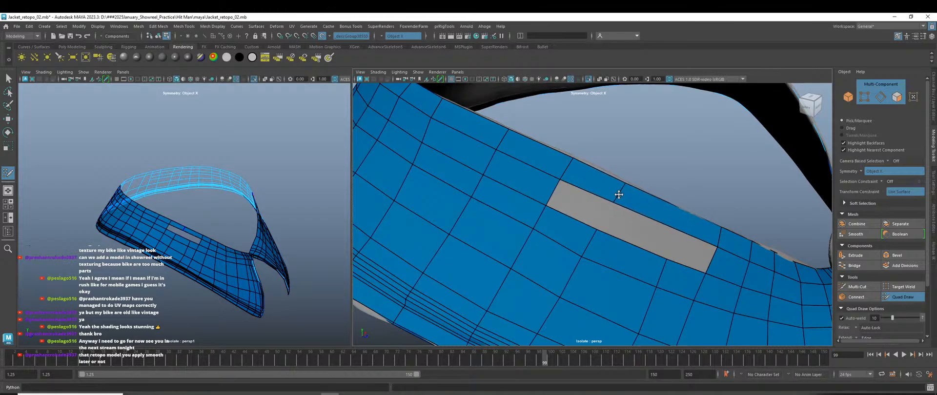
left_click(692, 243, "shift")
left_click(610, 221, "shift")
left_click(586, 208, "shift")
right_click_drag(674, 288, 604, 272, "alt")
left_click_drag(605, 271, 393, 275, "alt")
right_click_drag(430, 268, 540, 247, "alt")
left_click(501, 195, "ctrl")
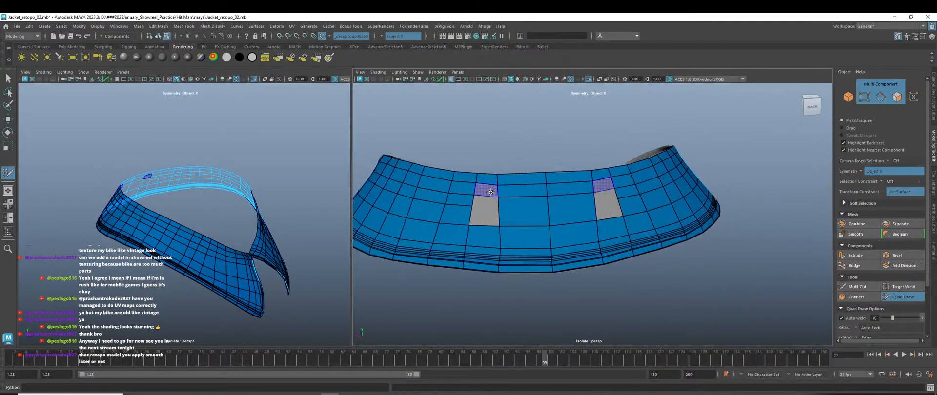
left_click(489, 192, "shift")
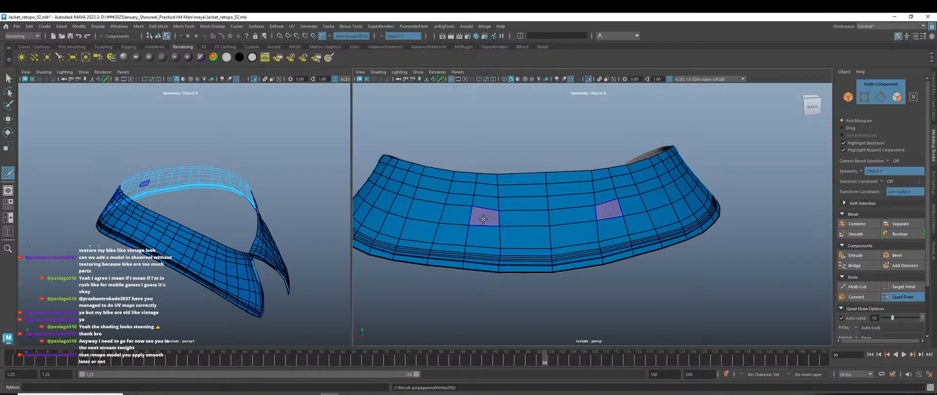
left_click(489, 212, "shift")
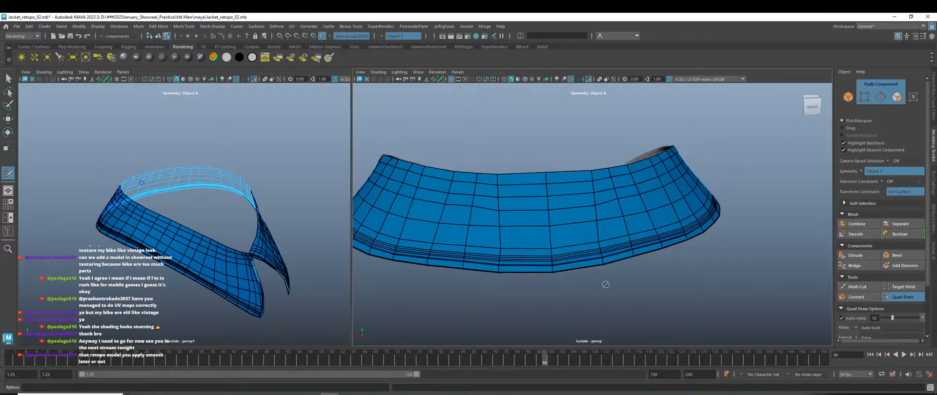
scroll(500, 210, "down", 4)
Leave Quad Draw, switch back to object selection and turn the left view to the collar's front.
key("w")
mouse_move(660, 163)
right_mouse_down()
mouse_move(687, 163)
mouse_move(696, 153)
right_mouse_up()
left_click(386, 274)
scroll(283, 280, "up", 3)
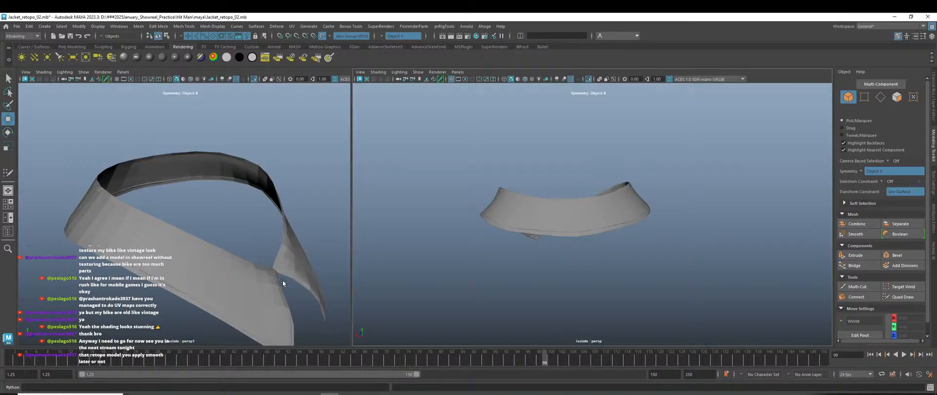
left_click_drag(282, 280, 233, 289, "alt")
scroll(232, 288, "down", 5)
scroll(241, 294, "up", 5)
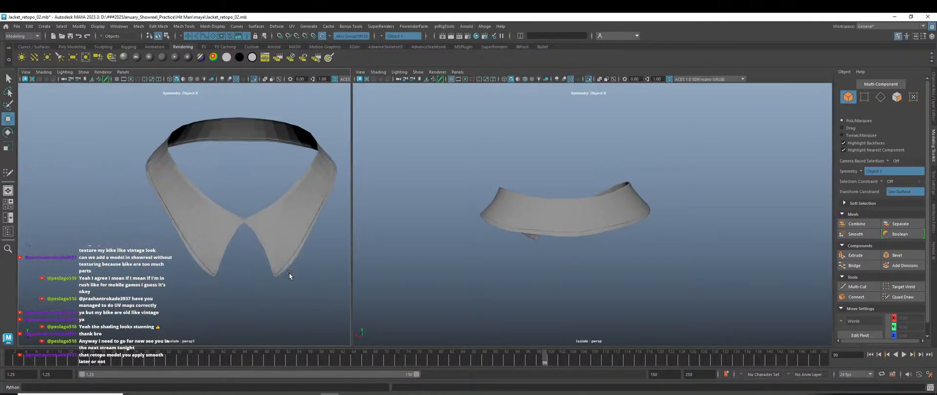
left_click(272, 225)
left_click(283, 273)
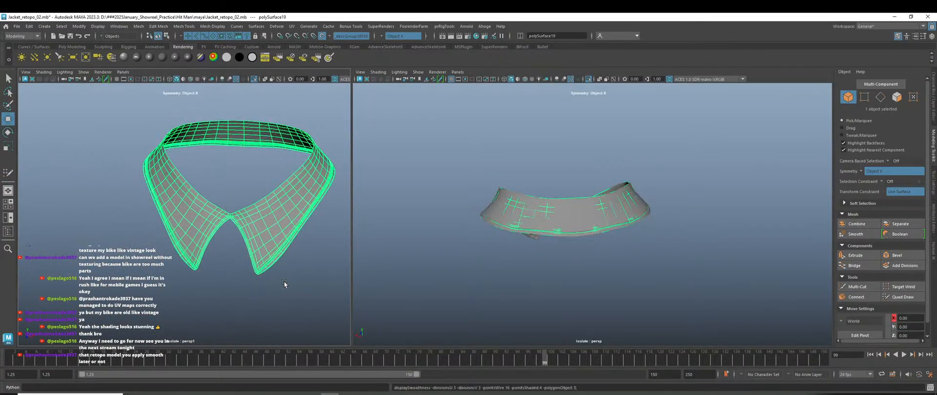
scroll(293, 291, "up", 3)
scroll(297, 293, "down", 6)
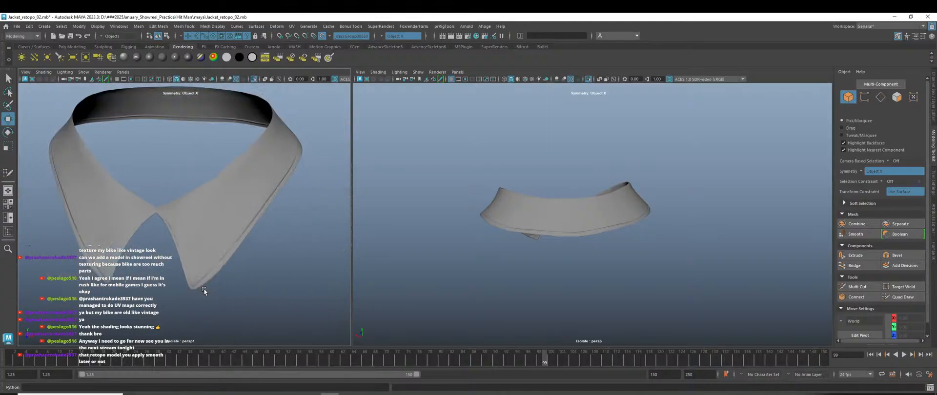
left_click_drag(265, 279, 239, 279, "alt")
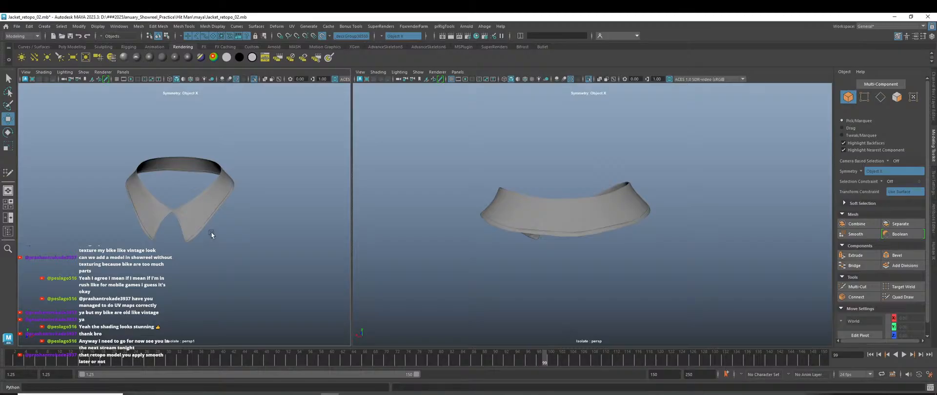
Select the collar mesh, switch to edge mode and marquee-select all its edges.
left_click(204, 218)
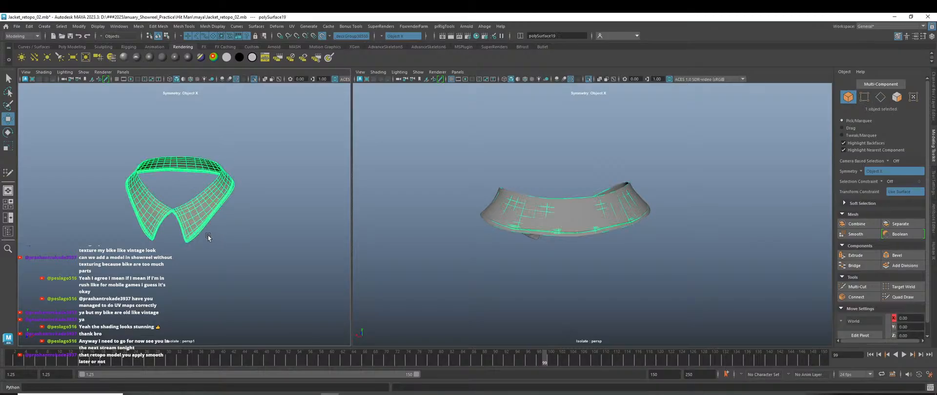
scroll(215, 248, "up", 4)
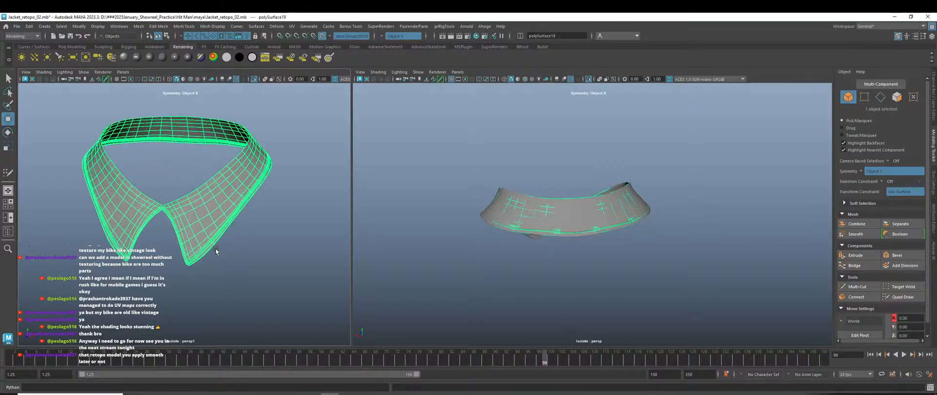
left_click(267, 263)
scroll(267, 262, "down", 4)
scroll(242, 245, "up", 2)
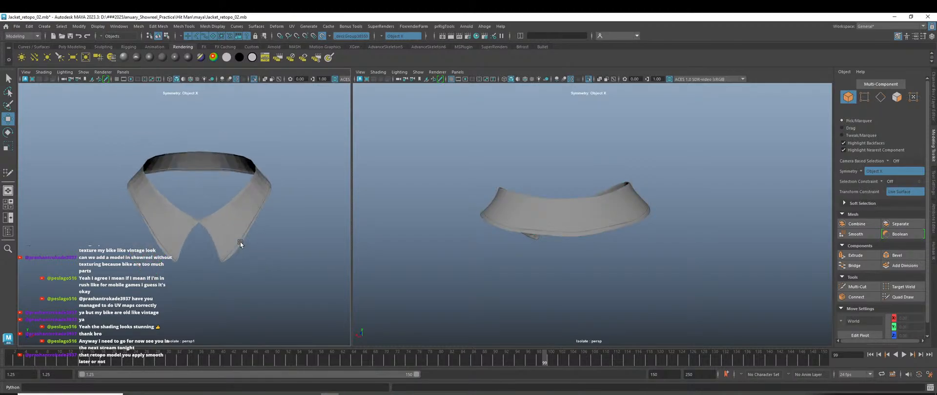
left_click(237, 215)
right_click_drag(237, 215, 209, 188)
left_click_drag(98, 118, 295, 280)
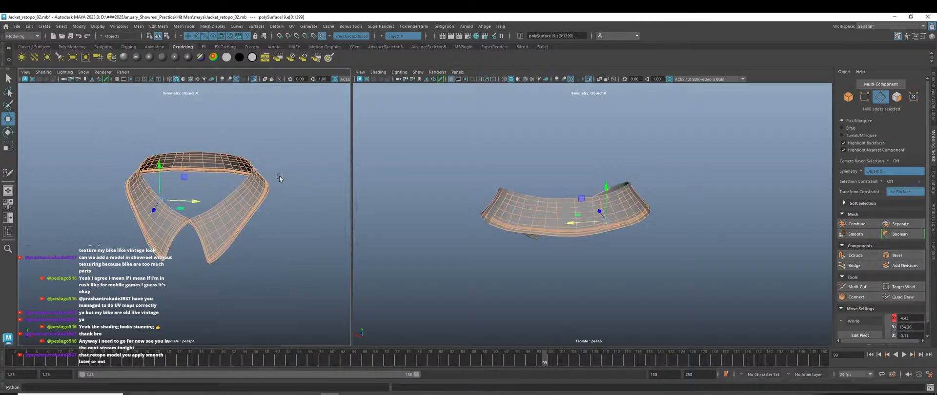
Apply Soften Edge to all the selected collar edges.
right_click(276, 146, "shift")
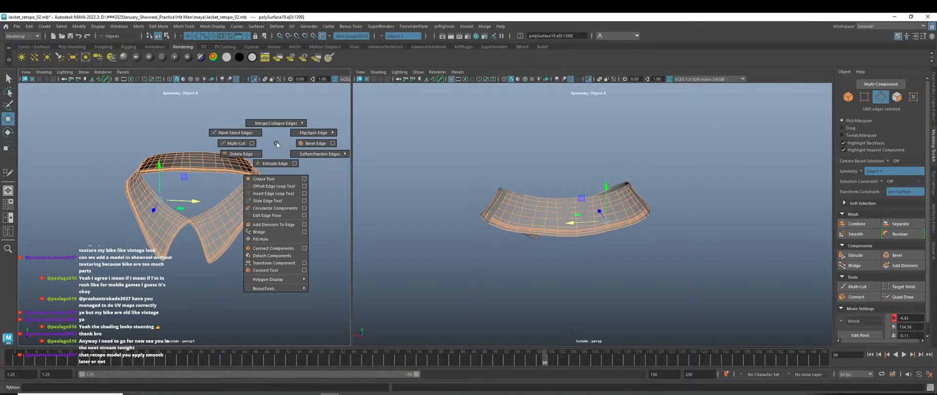
mouse_move(311, 156)
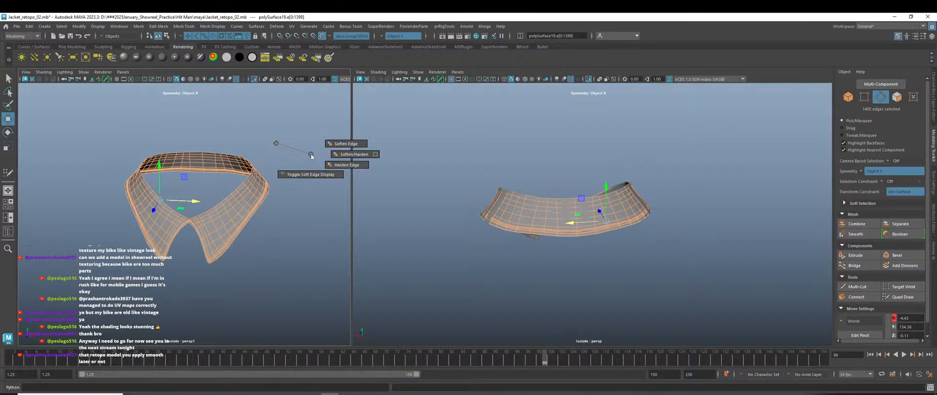
left_click(351, 144)
Switch back to Object Mode and clear the collar selection.
right_click_drag(291, 130, 330, 120)
left_click(303, 190)
left_click_drag(250, 271, 268, 258, "alt")
right_click_drag(262, 256, 323, 303, "alt")
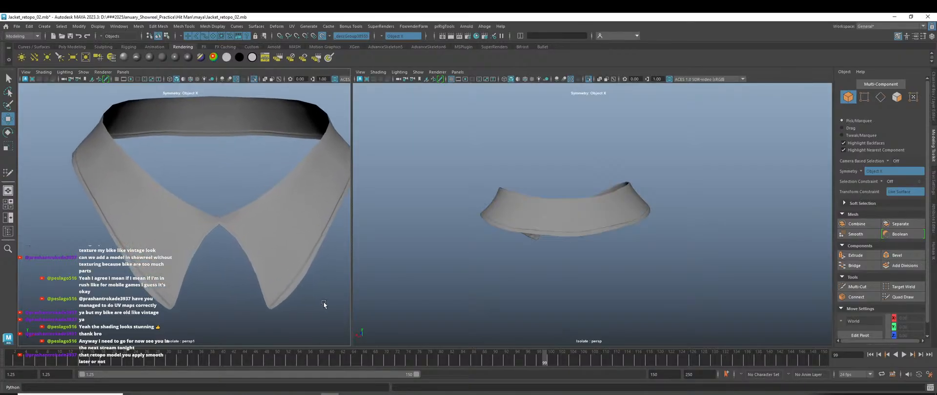
Orbit both views to face the collar front and select the collar mesh.
left_click_drag(283, 269, 285, 268, "alt")
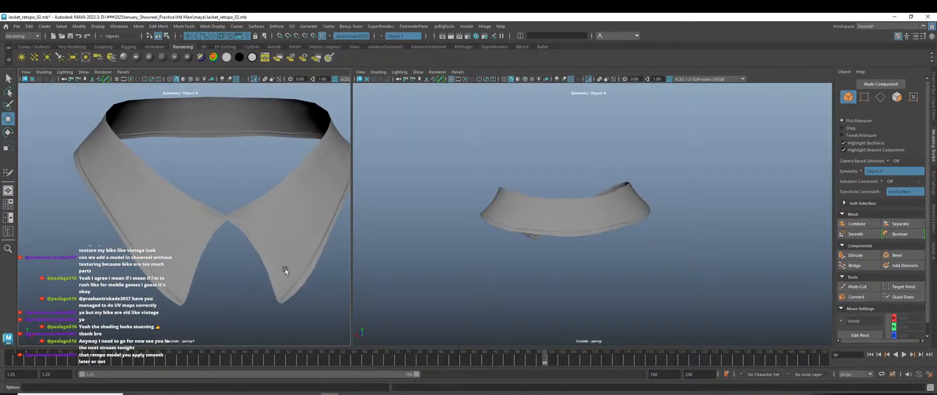
right_click_drag(285, 268, 252, 265, "alt")
left_click_drag(277, 262, 261, 265, "alt")
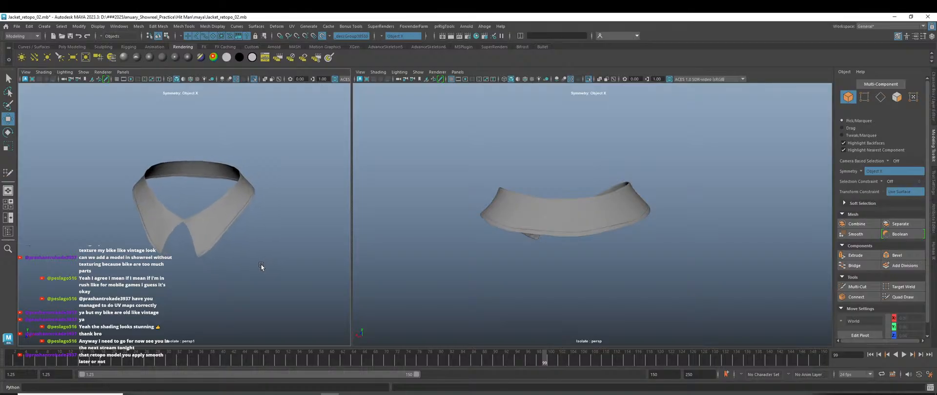
left_click_drag(554, 268, 535, 222, "alt")
left_click(534, 220)
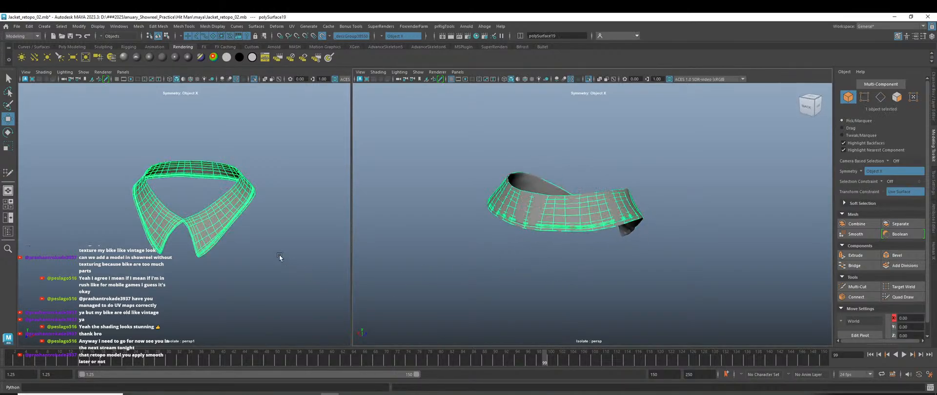
left_click(255, 246)
left_click_drag(262, 269, 291, 274, "alt")
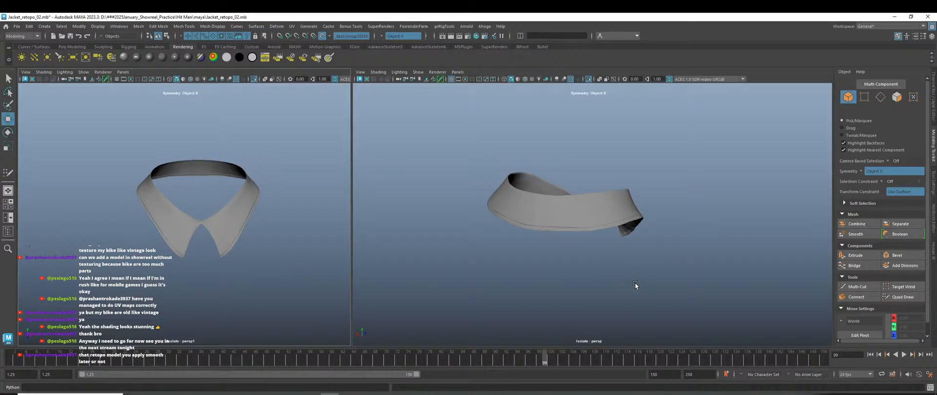
left_click_drag(634, 282, 495, 295, "alt")
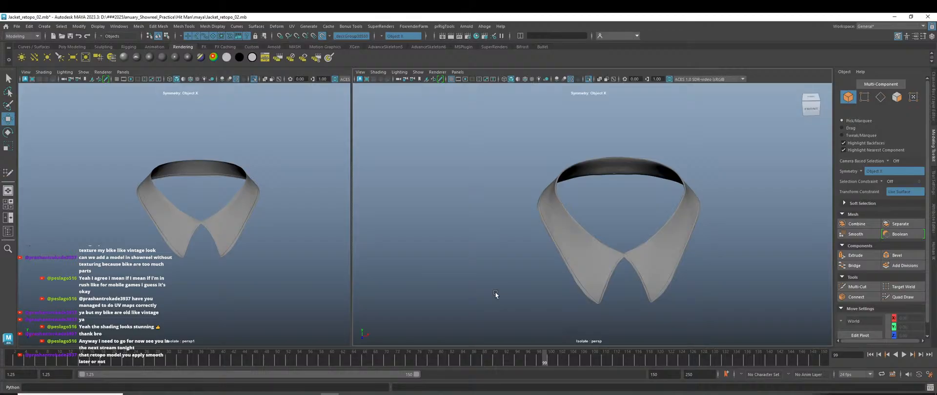
left_click(555, 243)
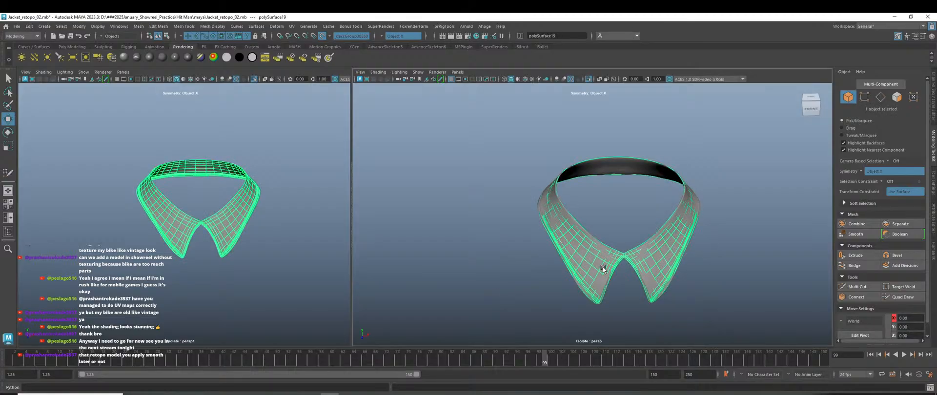
Start Quad Draw on the collar and insert two edge loops beside the centre seam.
left_click(901, 297)
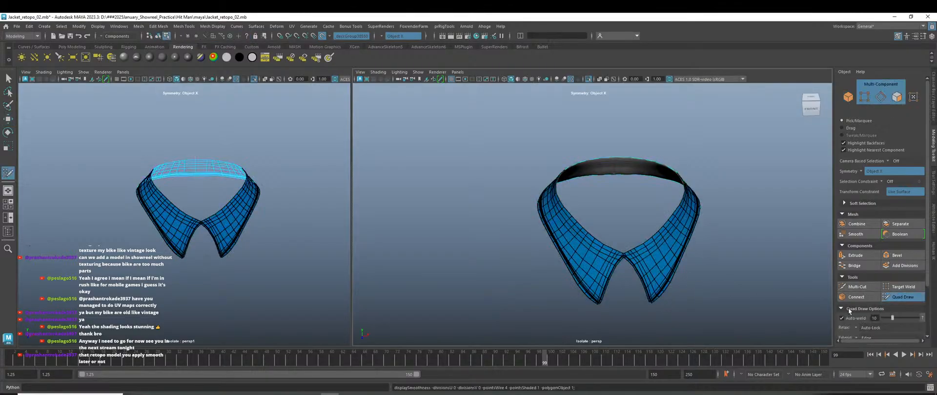
scroll(562, 295, "up", 4)
left_click_drag(562, 220, 588, 243, "alt")
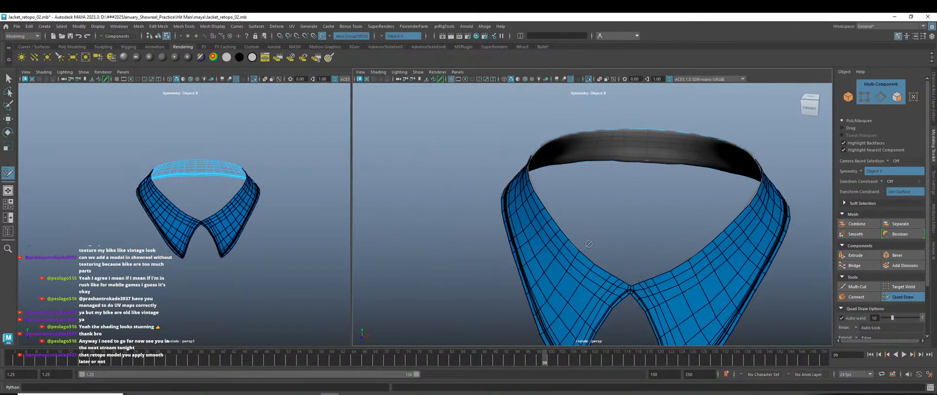
scroll(588, 244, "up", 10)
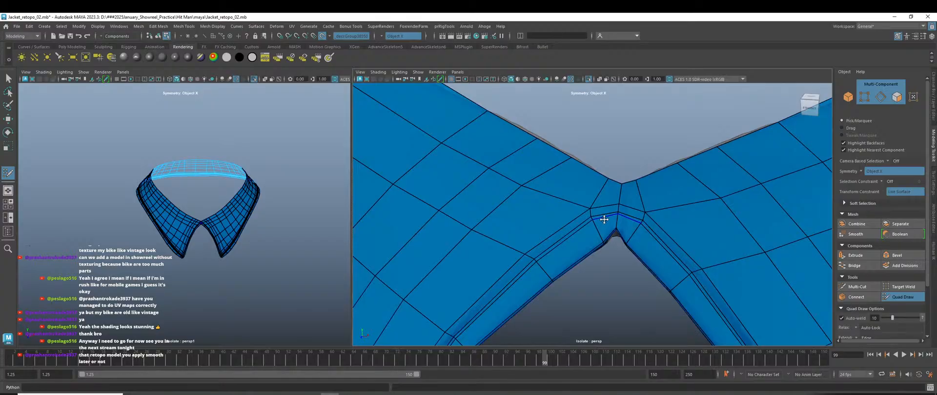
scroll(619, 217, "up", 3)
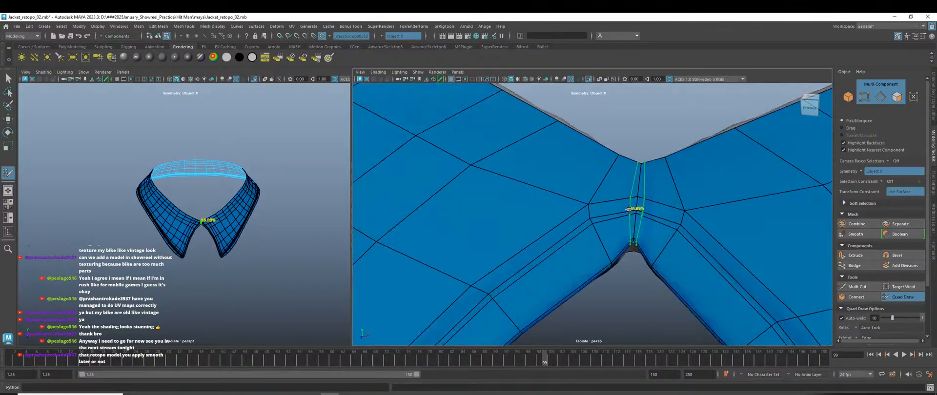
left_click(629, 209, "ctrl")
left_click(619, 213, "ctrl")
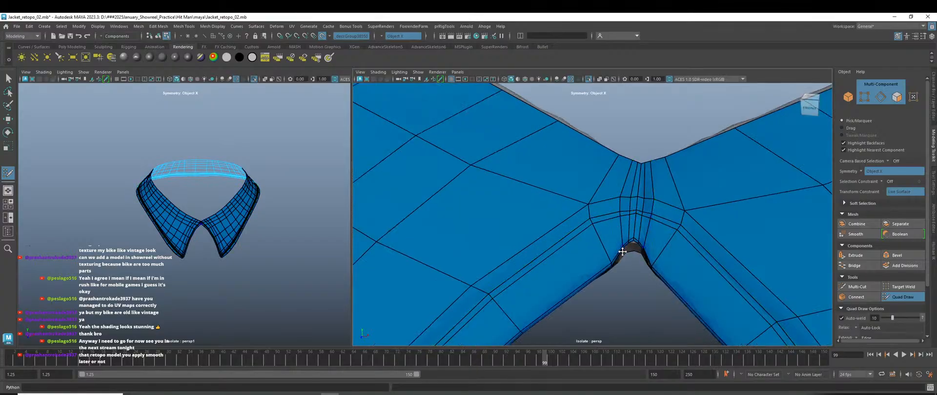
Reshape the front V notch, lowering the tip vertex and raising the bottom vertex.
left_click_drag(633, 269, 641, 251, "alt")
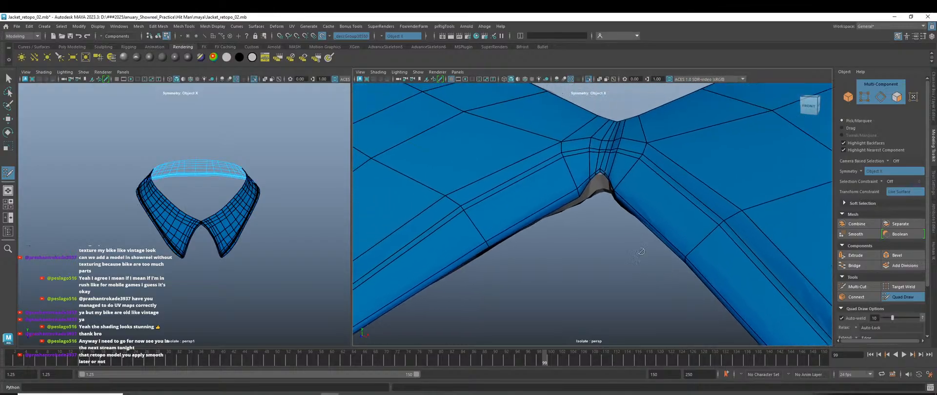
scroll(641, 252, "up", 5)
middle_click_drag(599, 114, 641, 170, "alt")
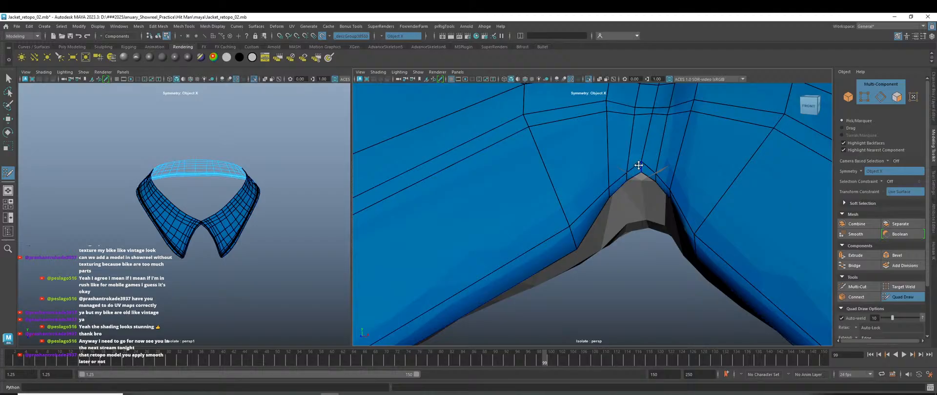
mouse_move(636, 174)
left_mouse_down()
mouse_move(631, 215)
mouse_move(645, 222)
left_mouse_up()
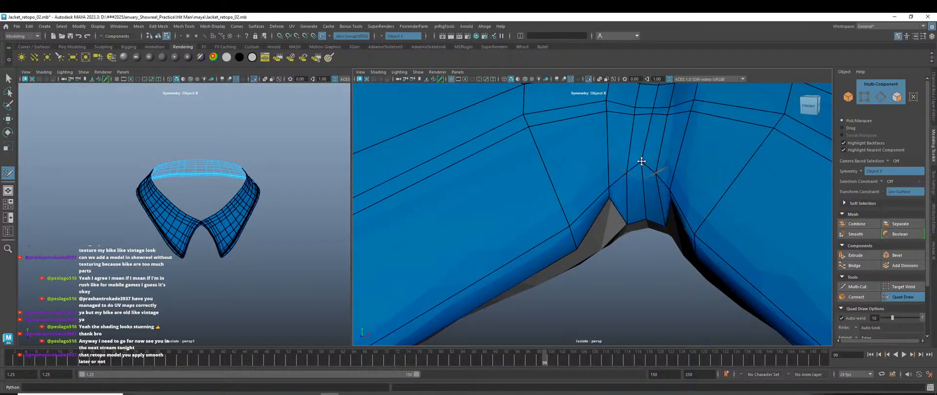
mouse_move(626, 174)
left_mouse_down()
mouse_move(628, 189)
mouse_move(627, 175)
left_mouse_up()
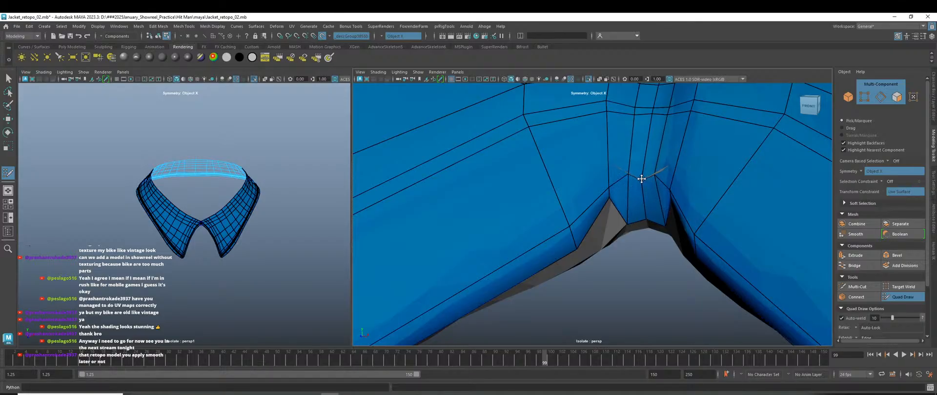
mouse_move(642, 216)
left_mouse_down()
mouse_move(643, 205)
mouse_move(626, 200)
mouse_move(611, 211)
mouse_move(613, 252)
mouse_move(649, 177)
left_mouse_up()
scroll(611, 213, "down", 5)
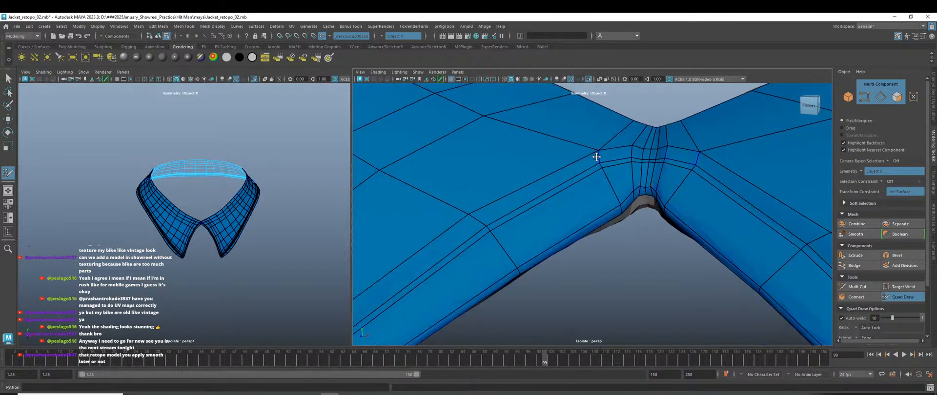
scroll(606, 187, "down", 6)
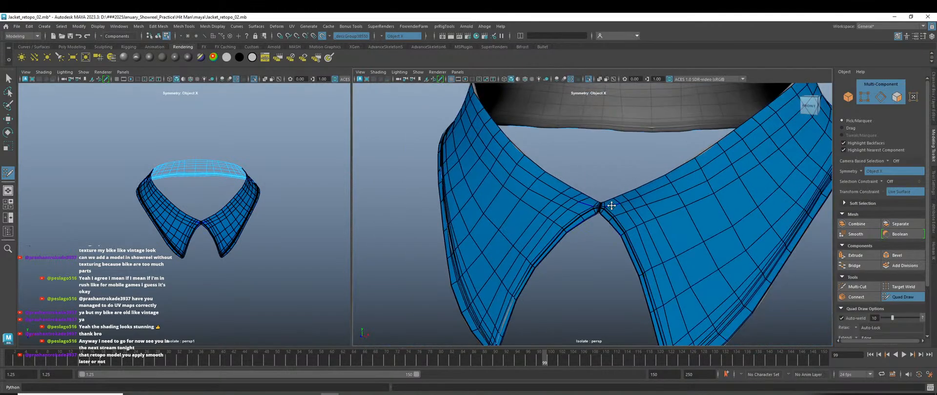
Exit Quad Draw to the Move tool and turn off live snapping to the high-poly collar.
key("w")
right_click_drag(605, 159, 645, 149)
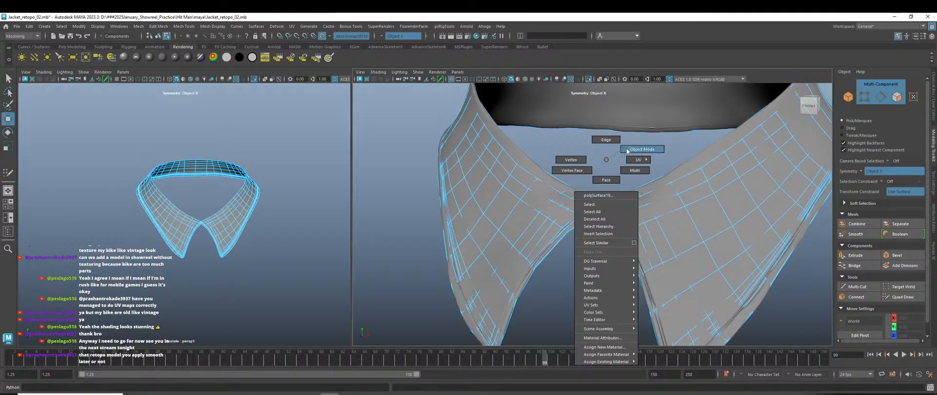
left_click(622, 178)
scroll(586, 220, "down", 5)
left_click(556, 218)
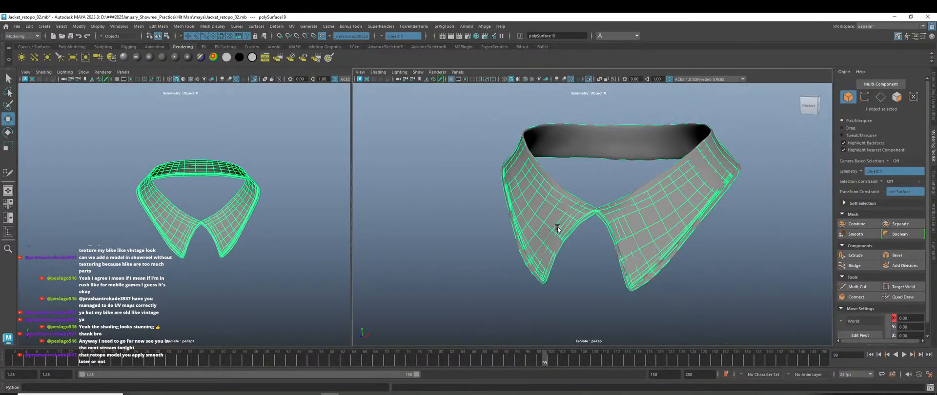
left_click(322, 37)
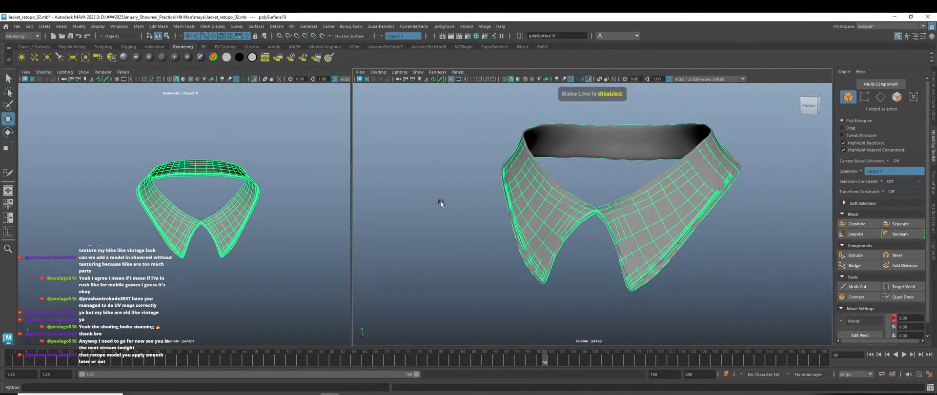
left_click(439, 202)
left_click(614, 148)
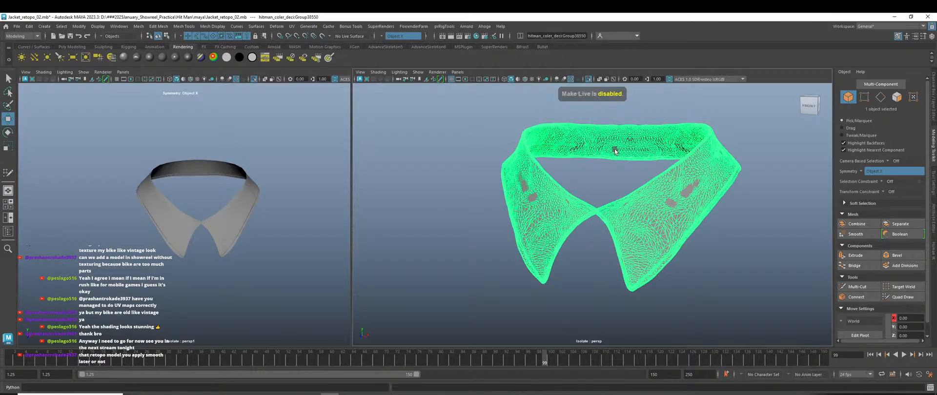
left_click(613, 187)
Select the retopo collar, frame its front notch, and switch to vertex editing.
scroll(608, 286, "up", 6)
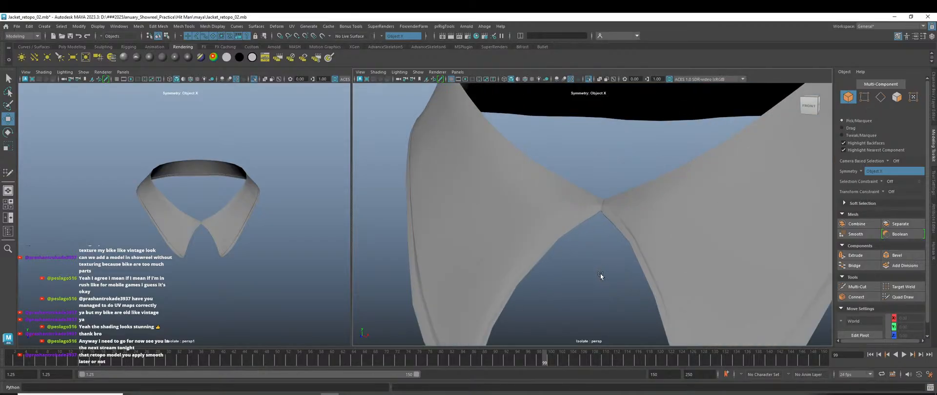
scroll(600, 276, "down", 3)
left_click(570, 244)
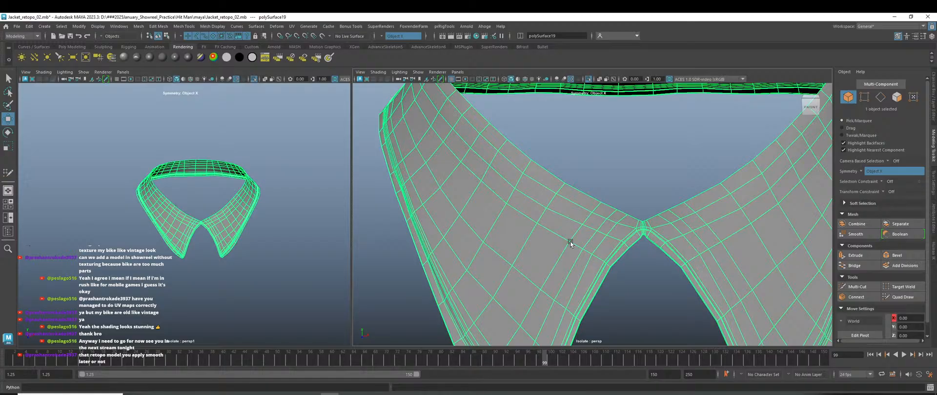
left_click(631, 275)
scroll(631, 275, "down", 4)
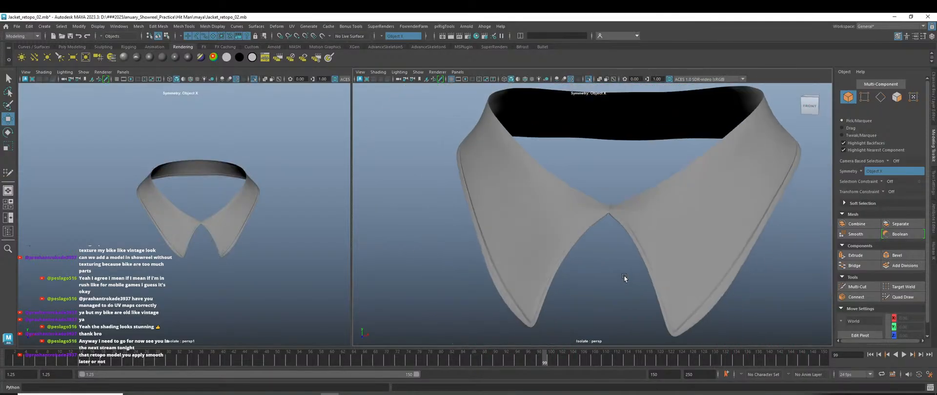
scroll(618, 216, "up", 6)
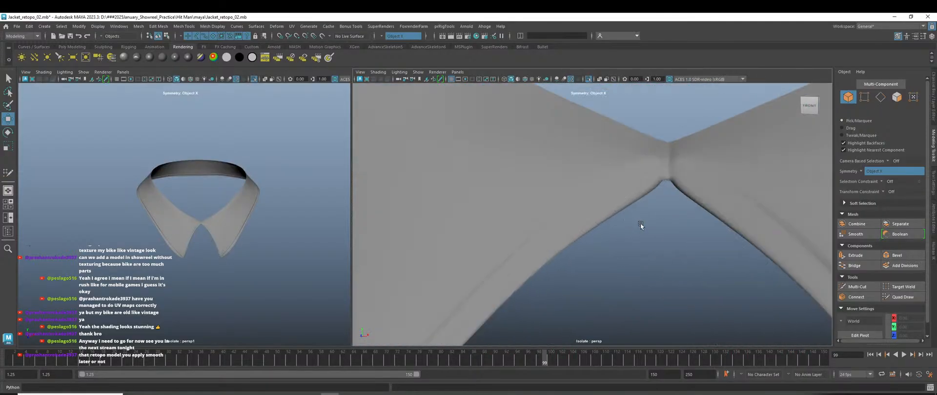
middle_click_drag(640, 223, 605, 265, "alt")
left_click(563, 254)
scroll(563, 254, "up", 5)
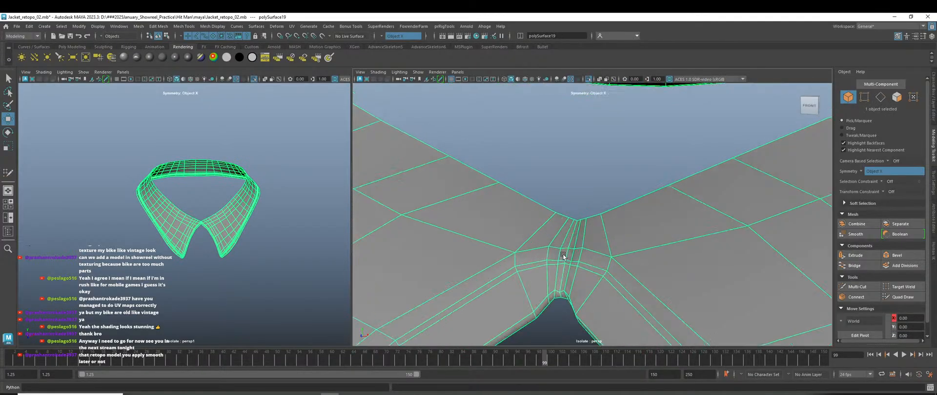
middle_click_drag(590, 224, 584, 236, "alt")
scroll(582, 233, "up", 4)
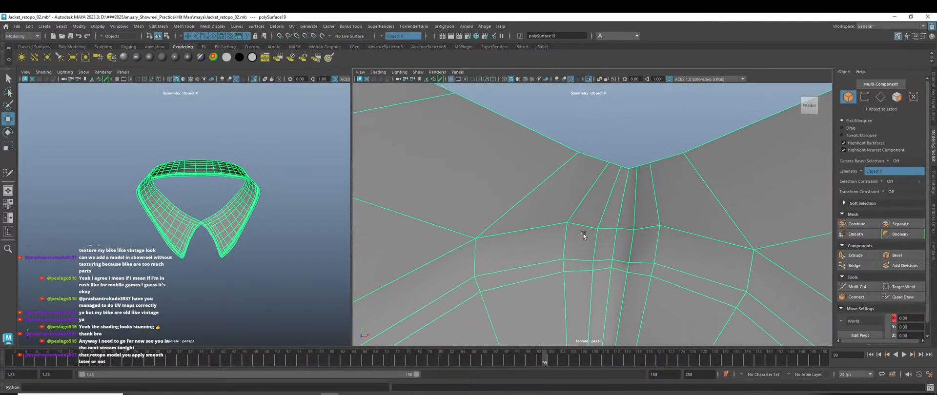
right_click_drag(583, 184, 548, 168)
Pull the notch vertex and the two vertex pairs below it inward toward the centre.
left_click(555, 226)
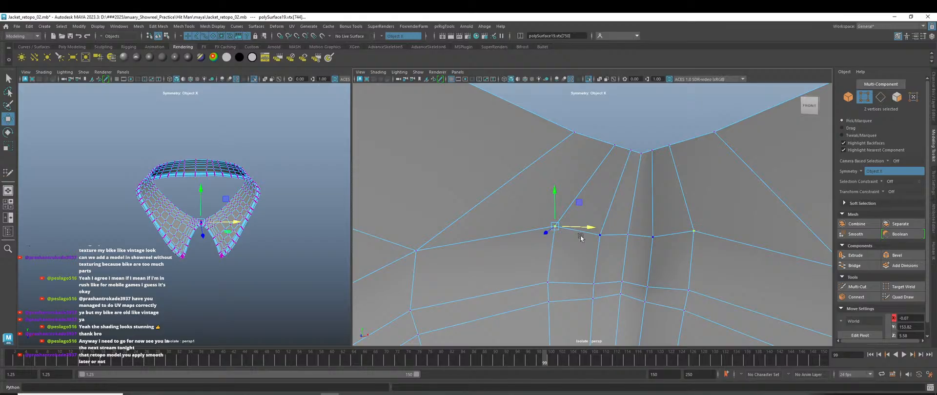
left_click_drag(583, 225, 609, 232)
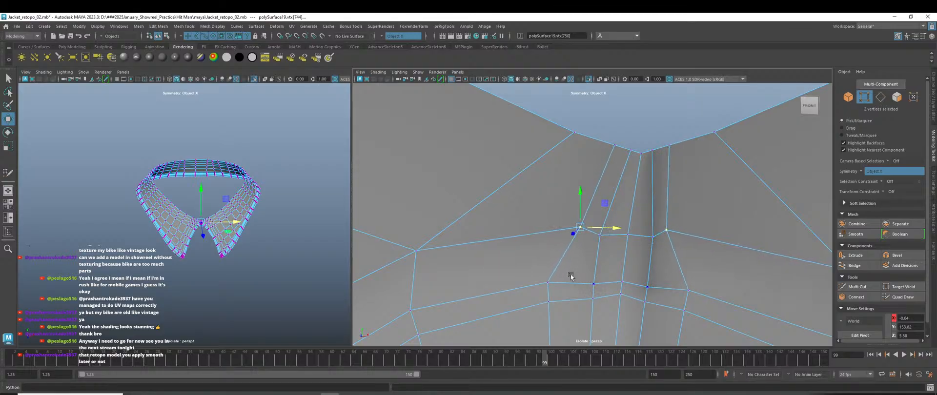
left_click(548, 282)
mouse_move(581, 283)
left_mouse_down()
mouse_move(600, 277)
mouse_move(595, 288)
left_mouse_up()
left_click(536, 205)
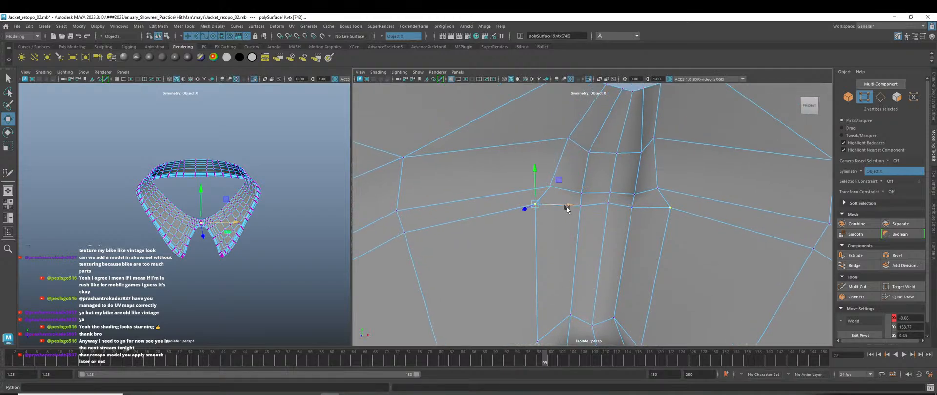
left_click_drag(566, 209, 577, 209)
Return the collar to object mode, deselect it, and show the full character again.
scroll(578, 211, "down", 5)
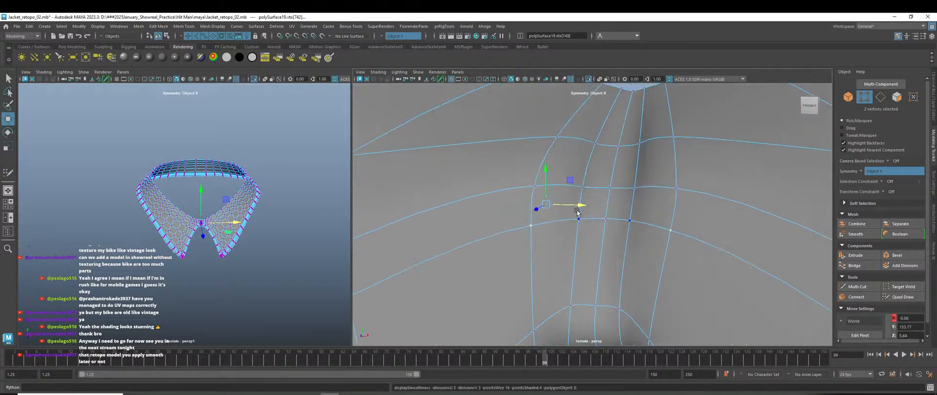
right_click_drag(595, 148, 604, 137)
left_click(605, 136)
scroll(620, 244, "down", 8)
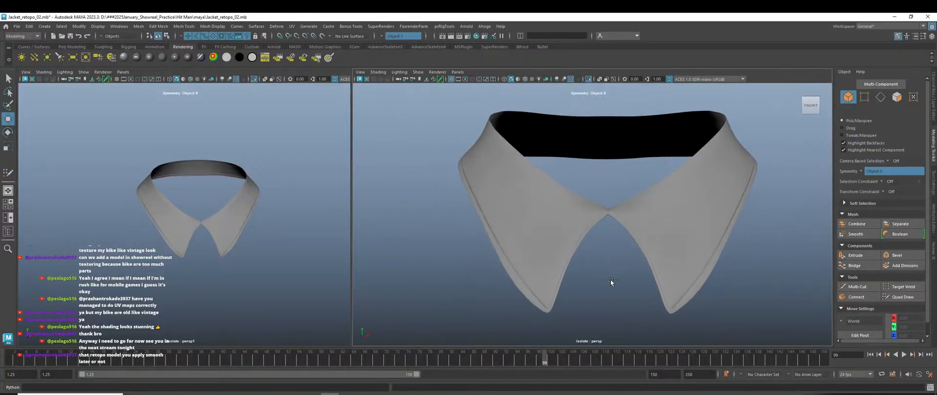
key("ctrl+1")
scroll(610, 280, "down", 5)
Frame the full character in both views and select the body mesh, checking the legs and shoes.
left_click_drag(616, 284, 615, 286, "alt")
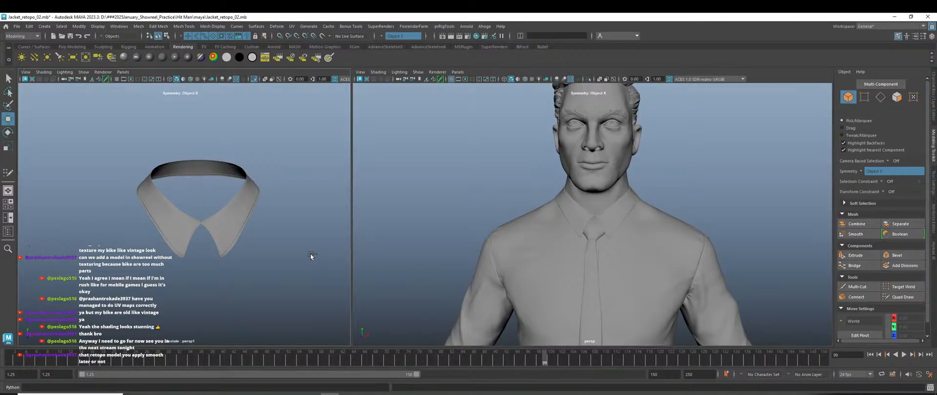
key("ctrl+1")
scroll(310, 254, "down", 4)
left_click_drag(300, 236, 310, 225, "alt")
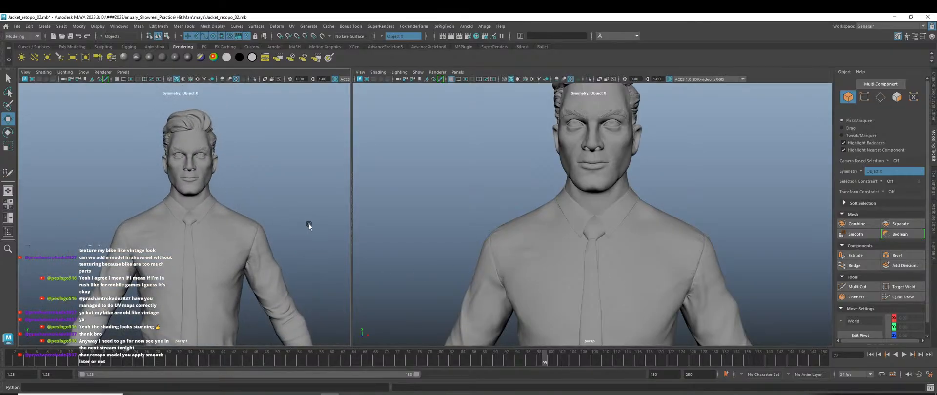
scroll(564, 236, "down", 5)
left_click_drag(566, 236, 588, 237, "alt")
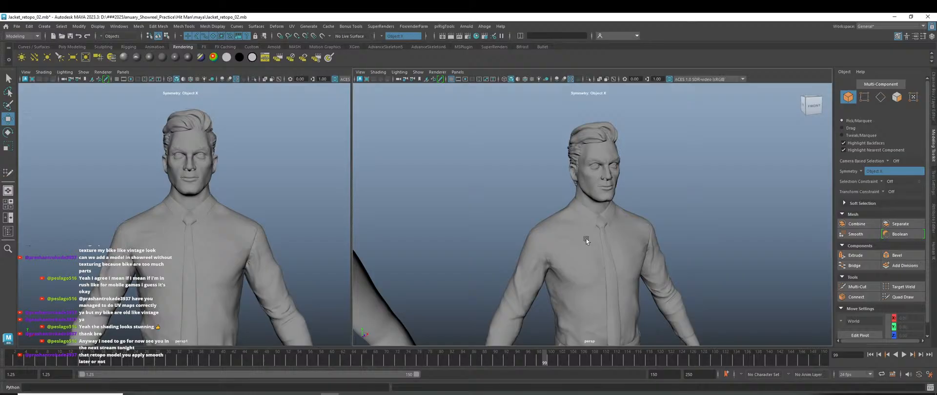
left_click(587, 240)
scroll(603, 194, "up", 5)
scroll(602, 193, "down", 5)
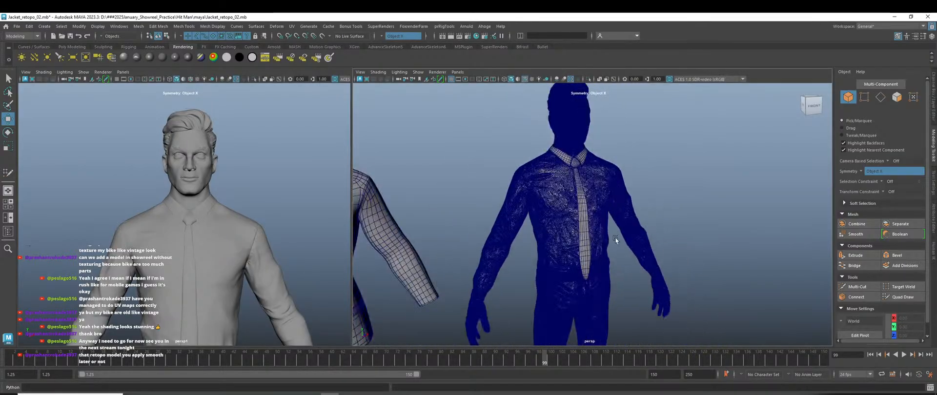
left_click_drag(615, 237, 599, 247, "alt")
middle_click_drag(598, 246, 587, 161, "alt")
scroll(584, 224, "down", 4)
scroll(588, 242, "up", 8)
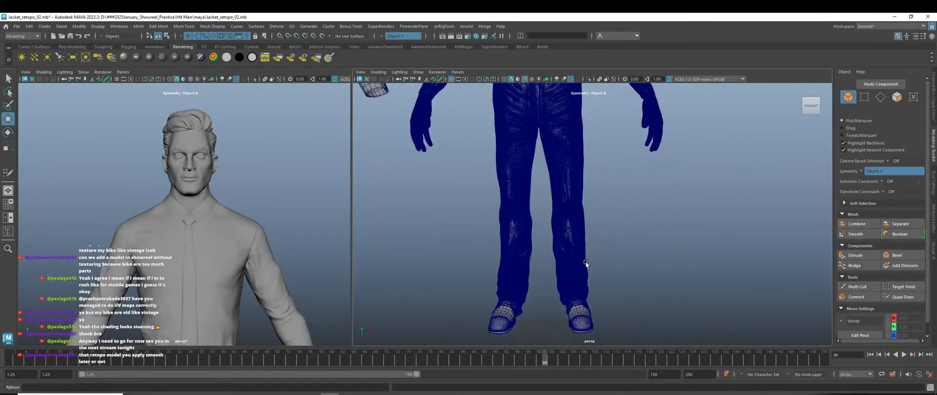
left_click_drag(600, 252, 602, 276, "alt")
scroll(587, 273, "down", 8)
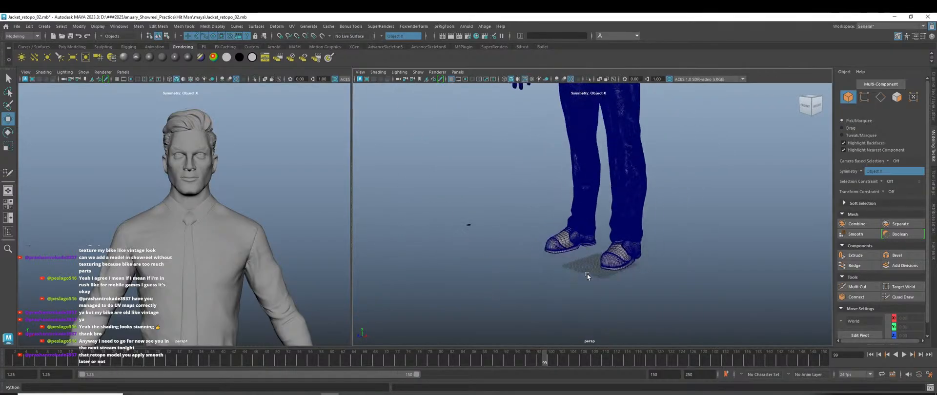
scroll(564, 288, "up", 5)
scroll(555, 199, "up", 3)
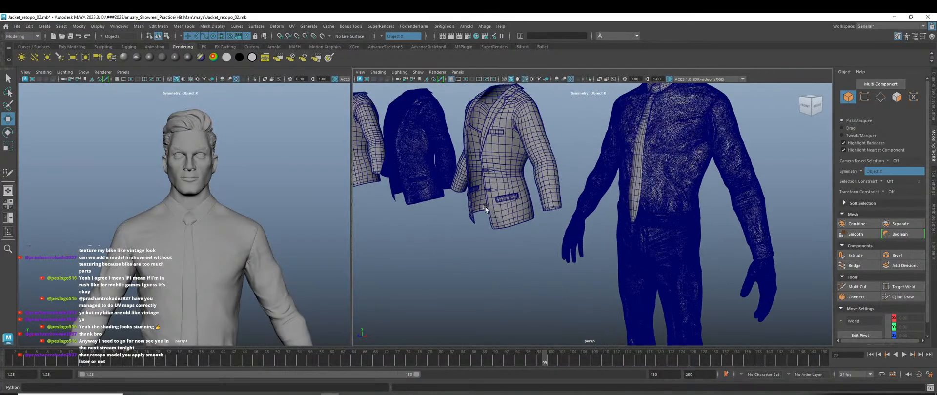
Inspect the retopologized shirt torso, jacket front, tie and waist from the front.
middle_click_drag(485, 209, 532, 306, "alt")
scroll(532, 306, "up", 4)
left_click_drag(495, 260, 526, 252, "alt")
middle_click_drag(526, 253, 609, 269, "alt")
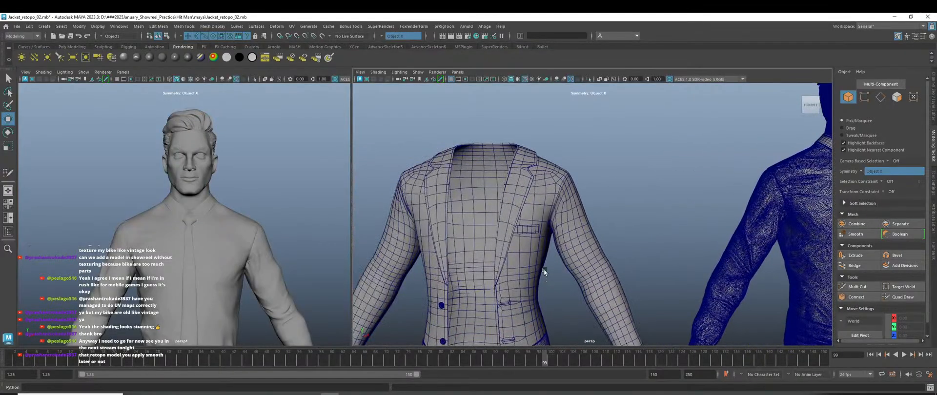
scroll(543, 268, "down", 5)
middle_click_drag(670, 271, 596, 282, "alt")
scroll(645, 213, "up", 8)
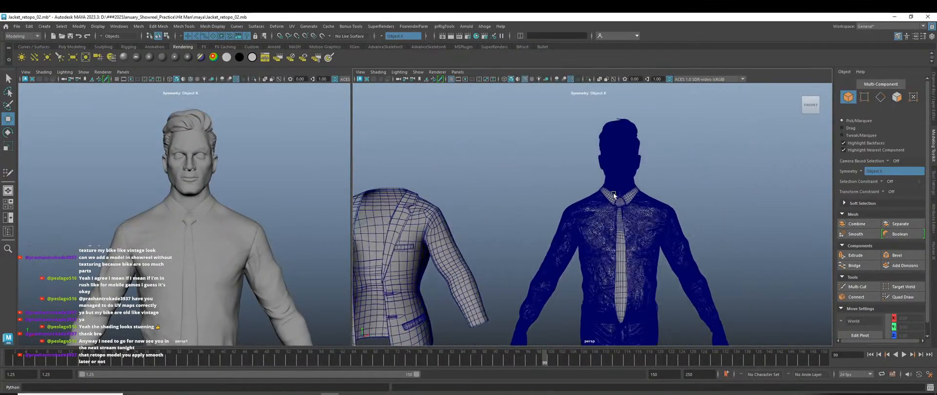
scroll(658, 233, "down", 6)
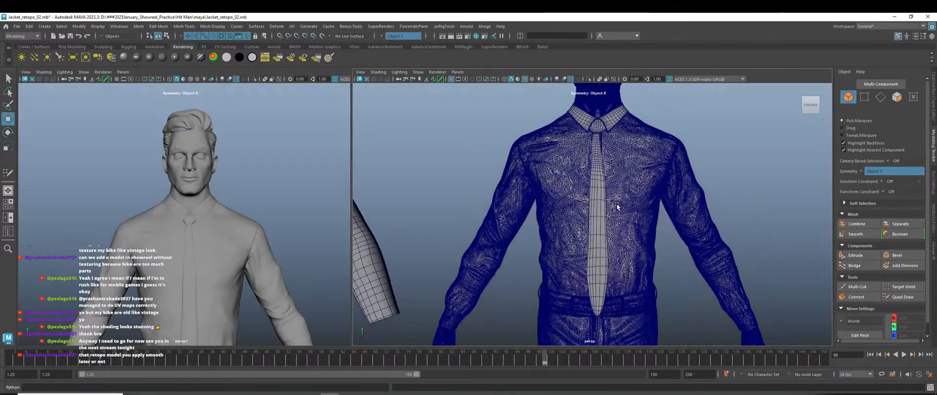
scroll(594, 229, "up", 10)
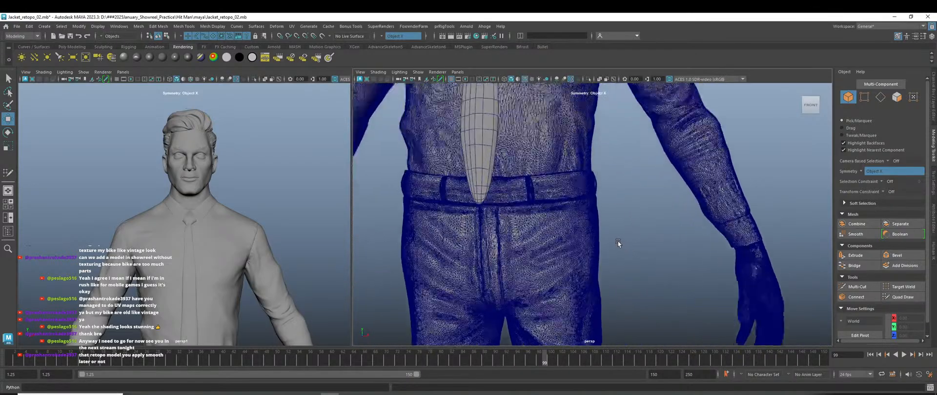
scroll(605, 236, "down", 5)
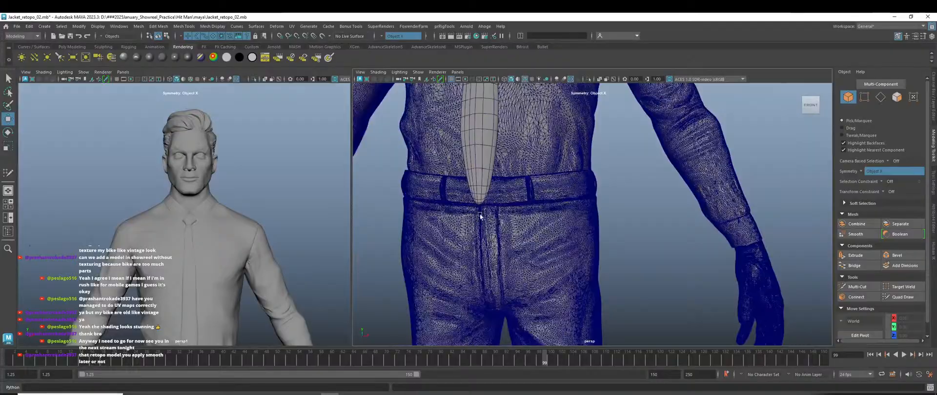
middle_click_drag(539, 240, 645, 267, "alt")
scroll(645, 267, "down", 5)
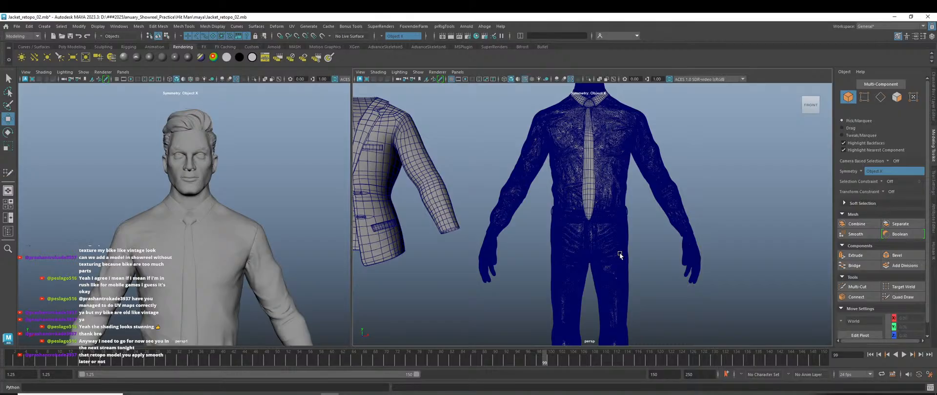
scroll(590, 225, "up", 3)
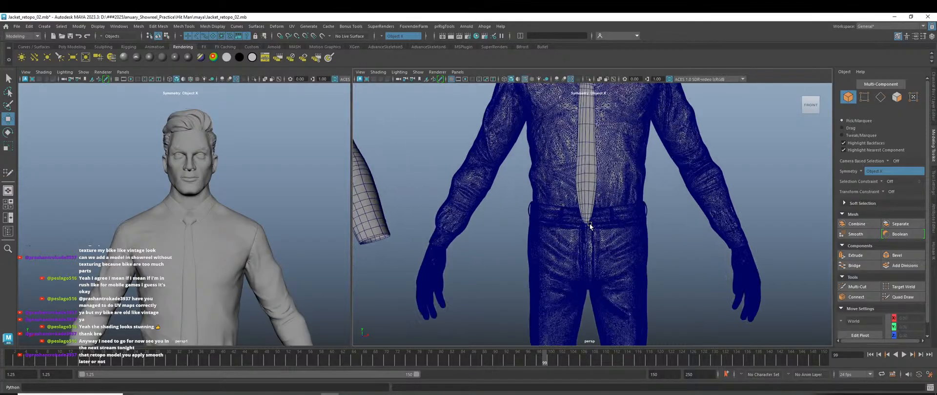
scroll(589, 226, "up", 8)
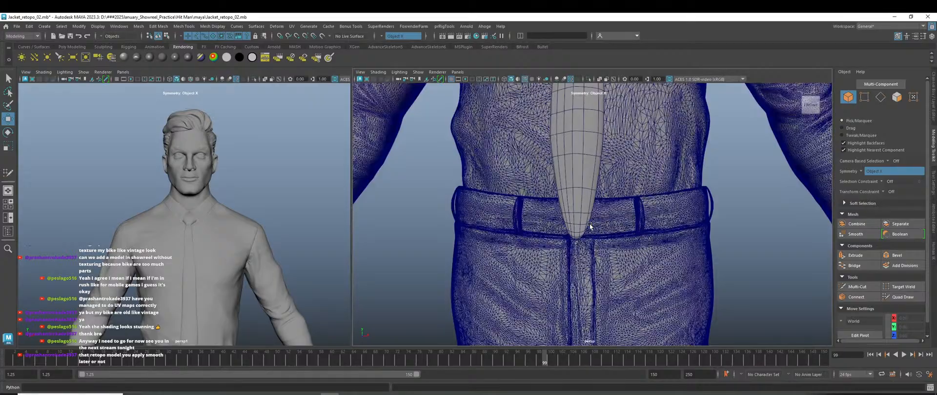
scroll(590, 224, "down", 10)
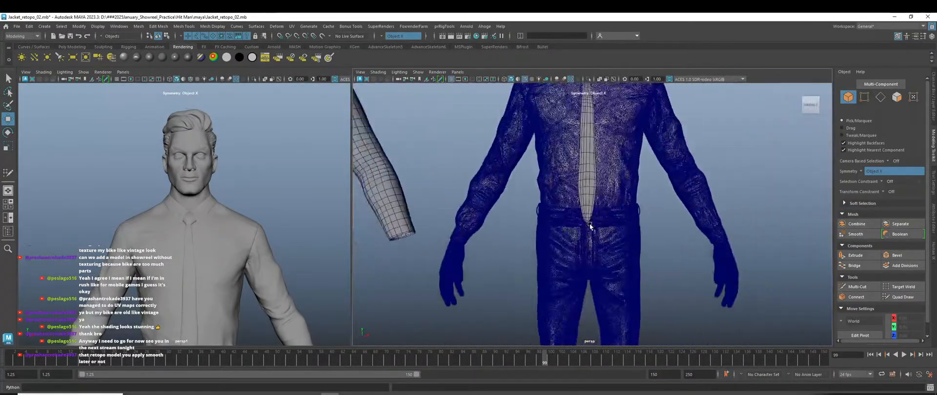
Reframe the figure and examine the shirt collar and tie from above.
left_click_drag(589, 223, 606, 240, "alt")
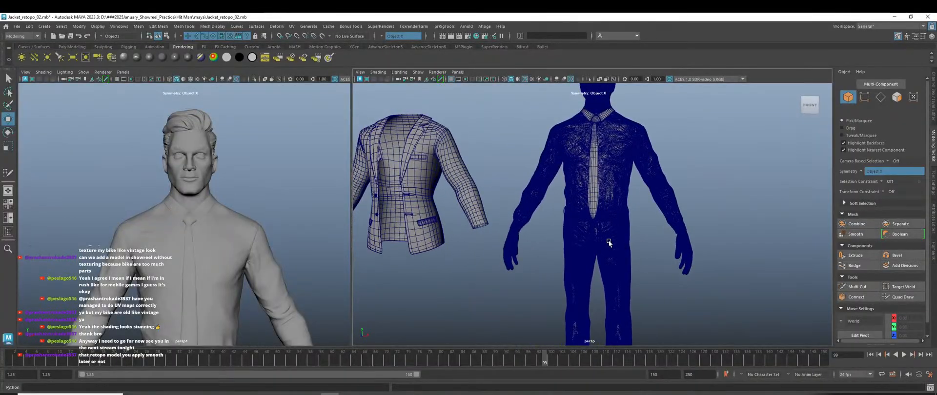
key("f")
key("[")
scroll(597, 212, "up", 5)
middle_click_drag(597, 186, 571, 312, "alt")
middle_click_drag(570, 216, 558, 274, "alt")
left_click_drag(558, 239, 555, 253, "alt")
scroll(548, 193, "up", 5)
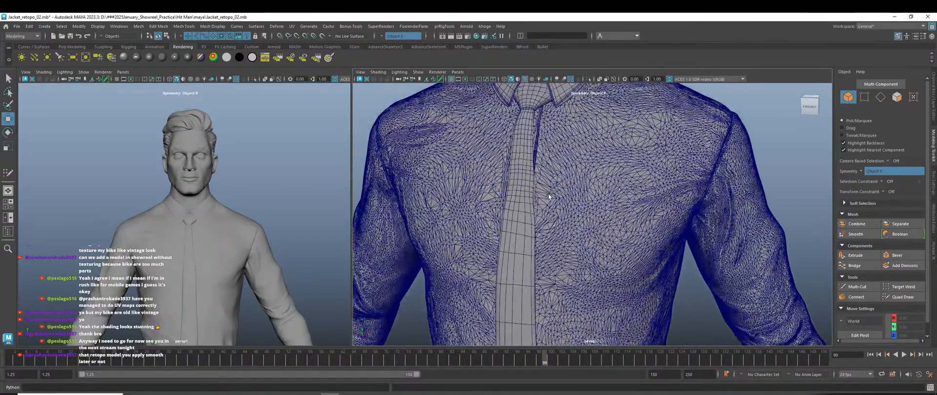
scroll(534, 192, "up", 4)
scroll(535, 196, "down", 8)
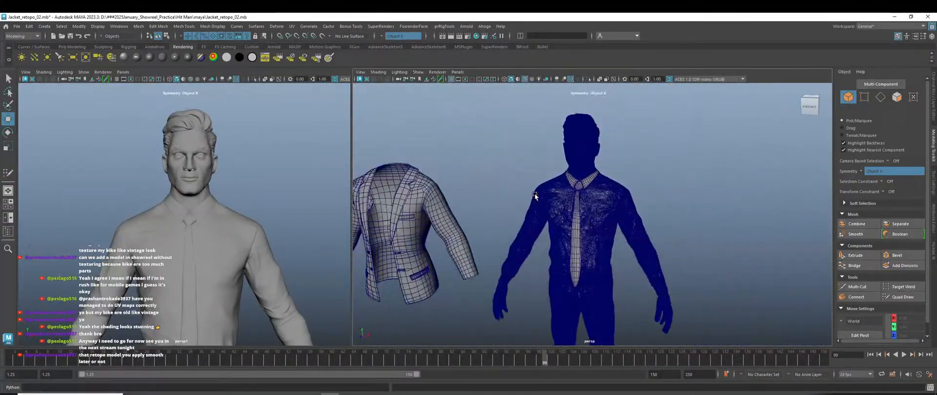
scroll(559, 231, "up", 2)
scroll(610, 242, "down", 8)
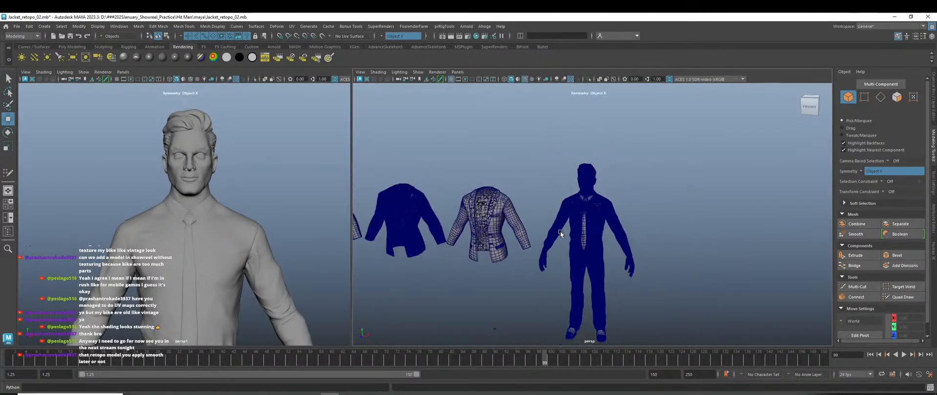
scroll(636, 224, "up", 2)
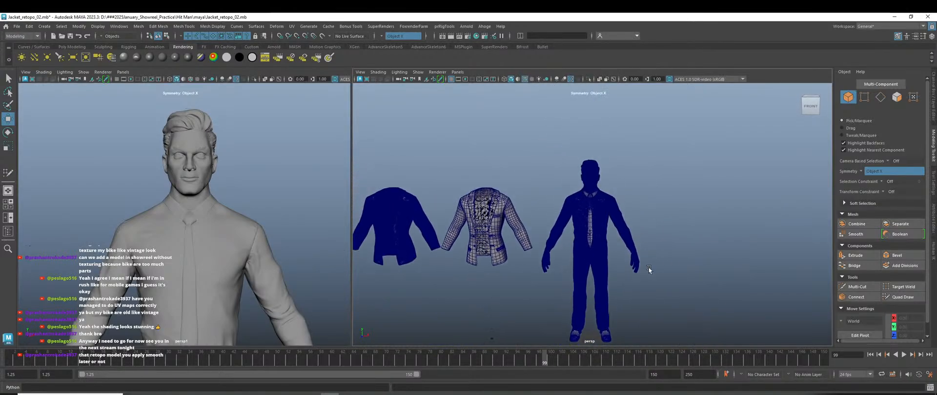
scroll(590, 218, "up", 3)
scroll(590, 217, "up", 4)
scroll(583, 219, "down", 3)
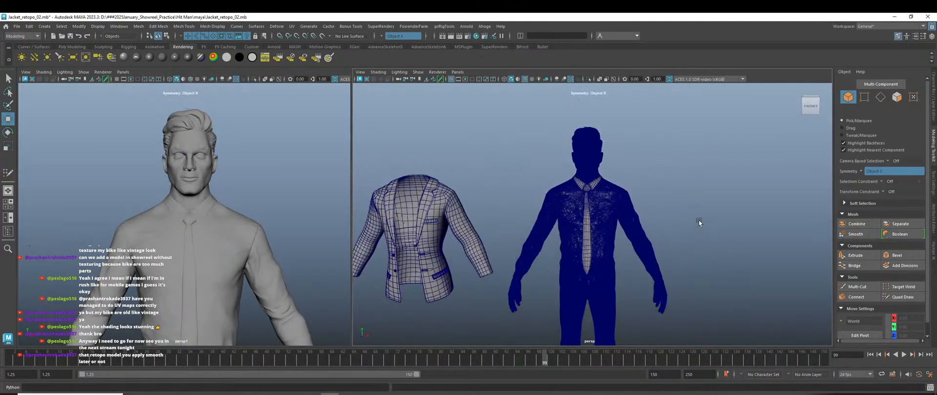
Switch to solid shading and examine the torso side, head profile and face.
key("5")
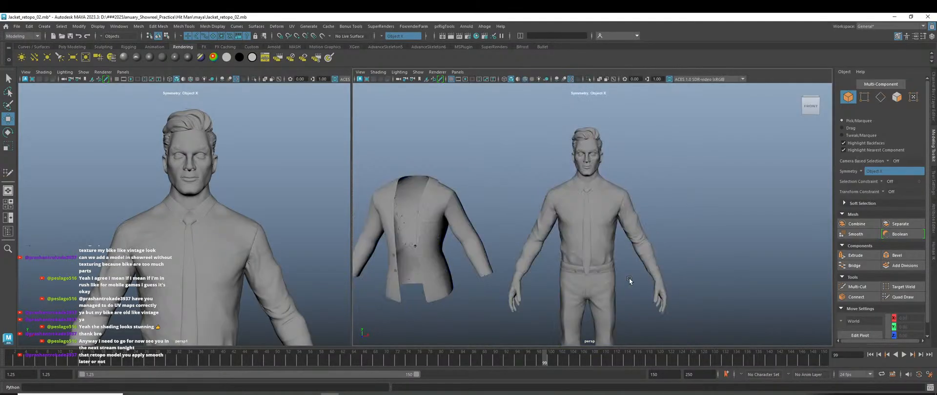
scroll(590, 210, "up", 6)
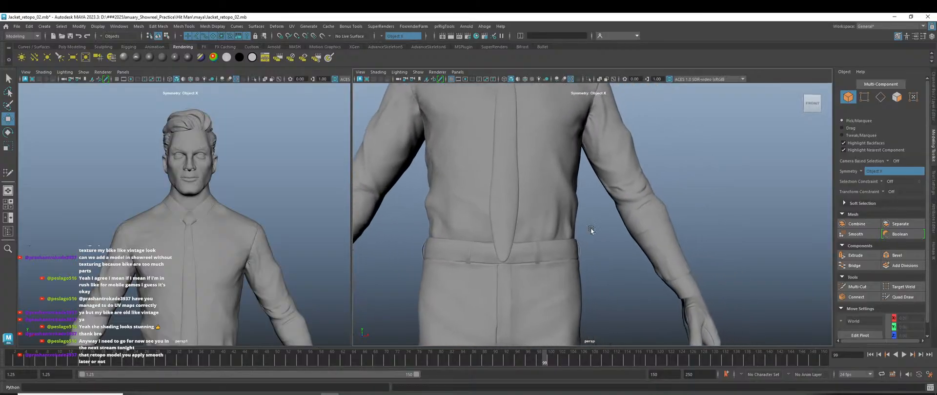
left_click_drag(590, 227, 614, 251, "alt")
scroll(587, 235, "down", 6)
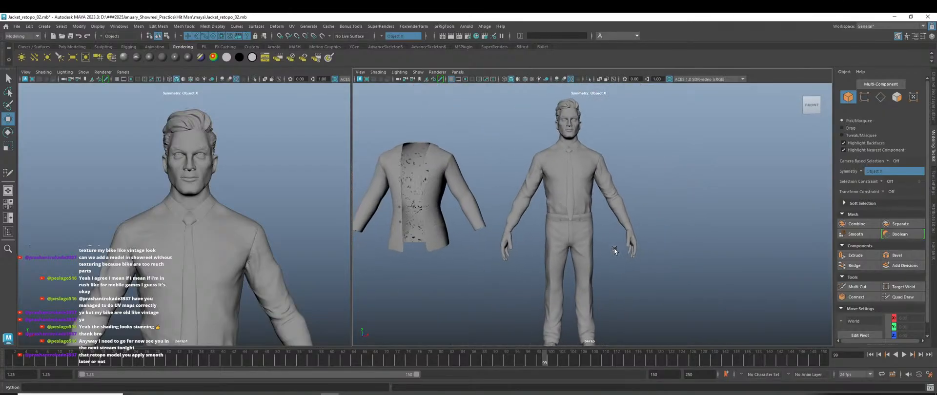
scroll(583, 209, "up", 8)
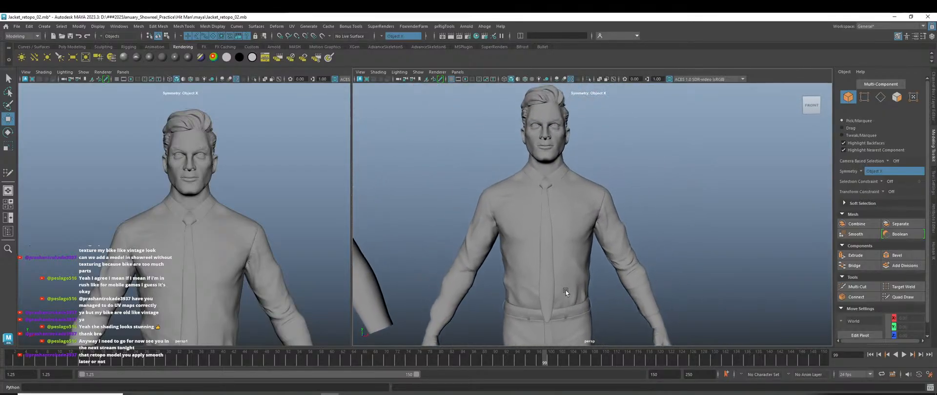
middle_click_drag(567, 207, 570, 270, "alt")
scroll(546, 209, "up", 6)
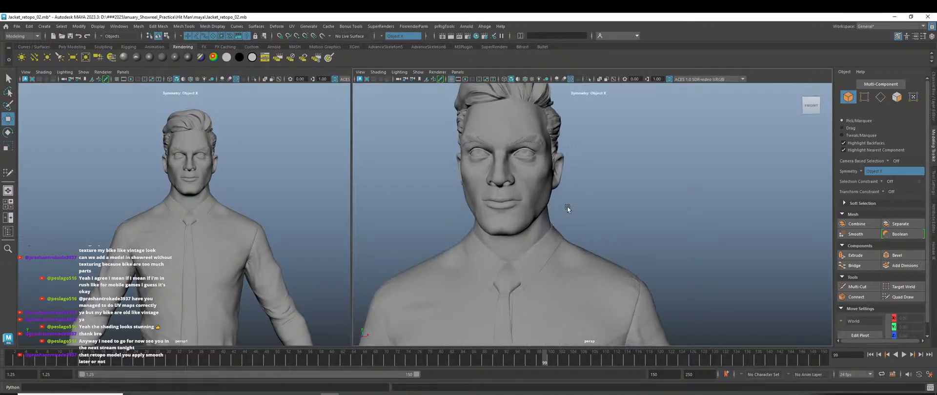
left_click_drag(567, 208, 480, 205, "alt")
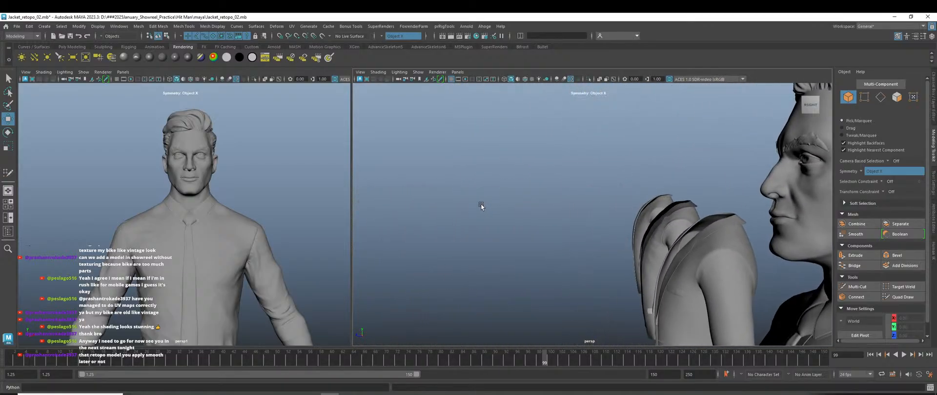
middle_click_drag(517, 231, 327, 199, "alt")
left_click_drag(469, 210, 657, 218, "alt")
scroll(623, 211, "up", 3)
middle_click_drag(615, 207, 606, 192, "alt")
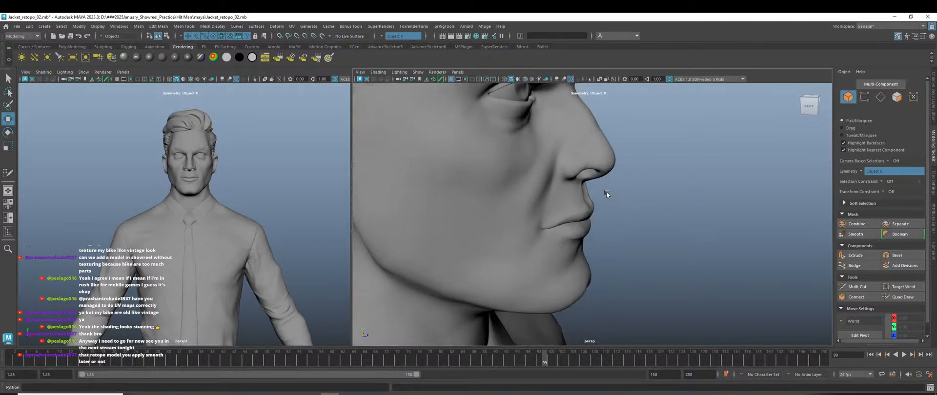
left_click_drag(605, 191, 547, 188, "alt")
scroll(564, 198, "down", 8)
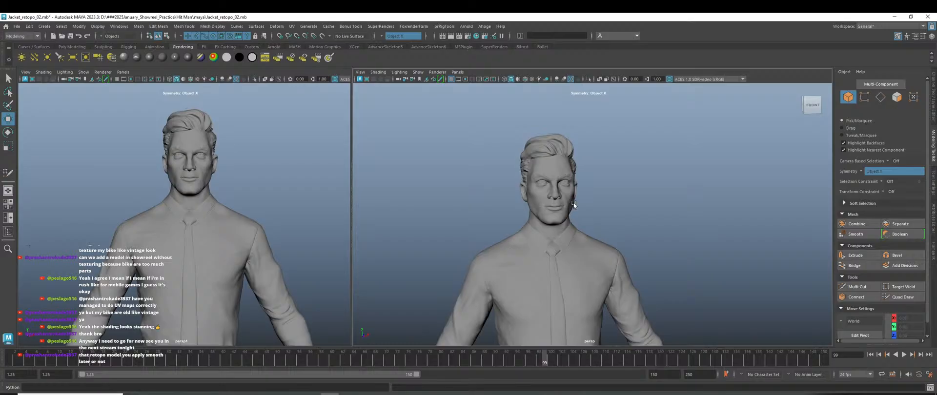
scroll(573, 203, "down", 10)
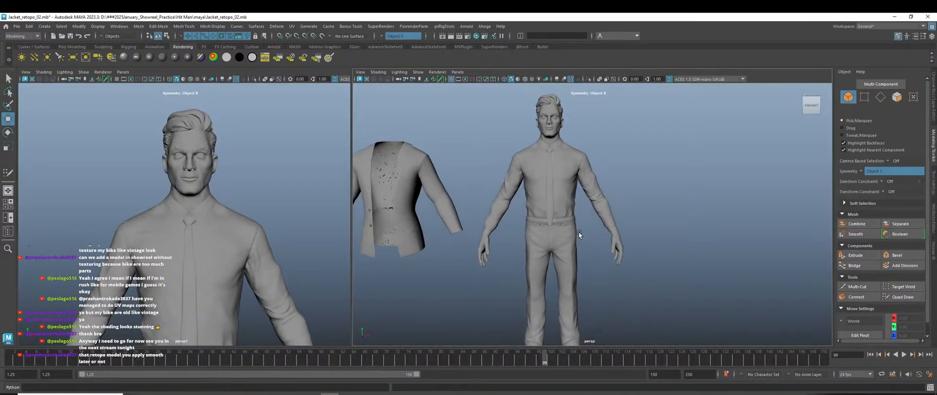
scroll(540, 257, "up", 5)
Check the trouser waistband, then select the trousers, shirt and hands meshes in turn.
middle_click_drag(515, 267, 528, 234, "alt")
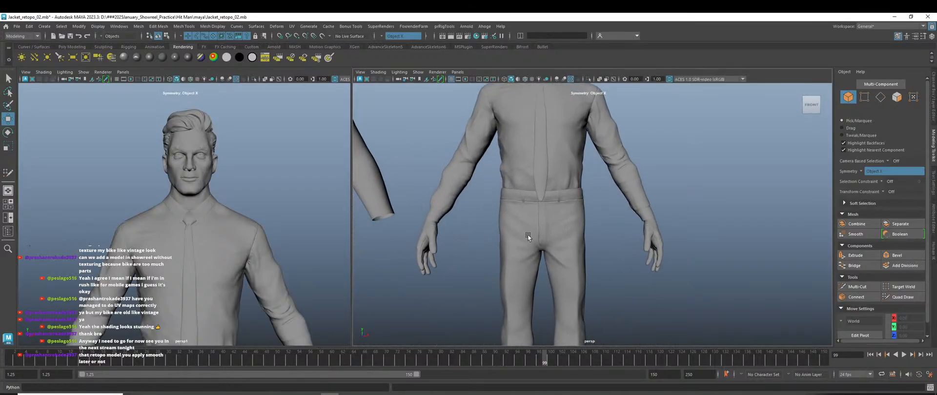
right_click_drag(590, 253, 668, 248, "alt")
left_click_drag(669, 247, 677, 261, "alt")
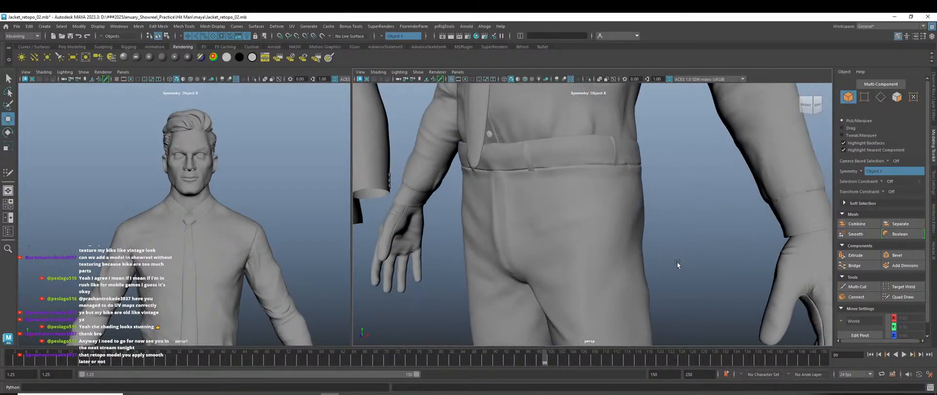
middle_click_drag(677, 262, 554, 235, "alt")
scroll(554, 235, "down", 5)
left_click_drag(555, 235, 594, 250, "alt")
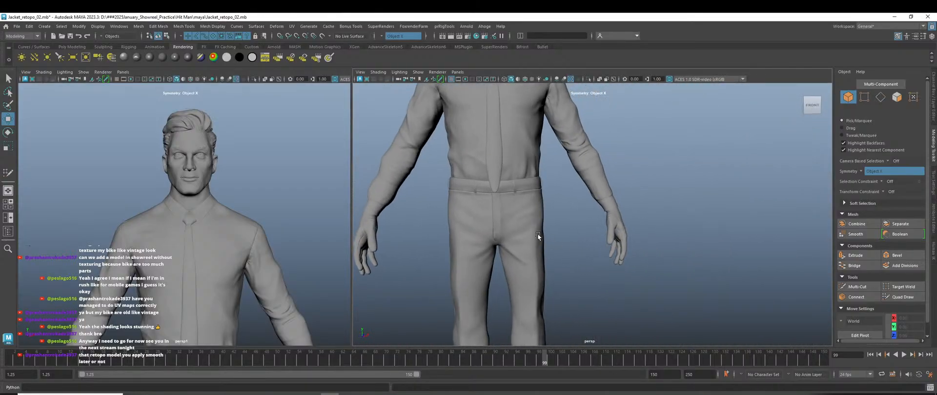
left_click(537, 233)
scroll(537, 233, "down", 5)
left_click(669, 186)
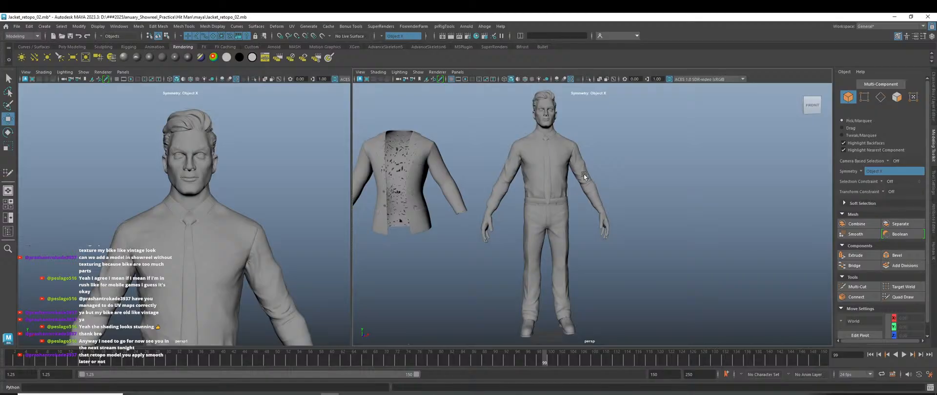
left_click(562, 156)
left_click(658, 172)
left_click(606, 224)
left_click(696, 210)
Take a final look over the collar and whole figure, then switch to the ArtStation page.
scroll(566, 259, "up", 5)
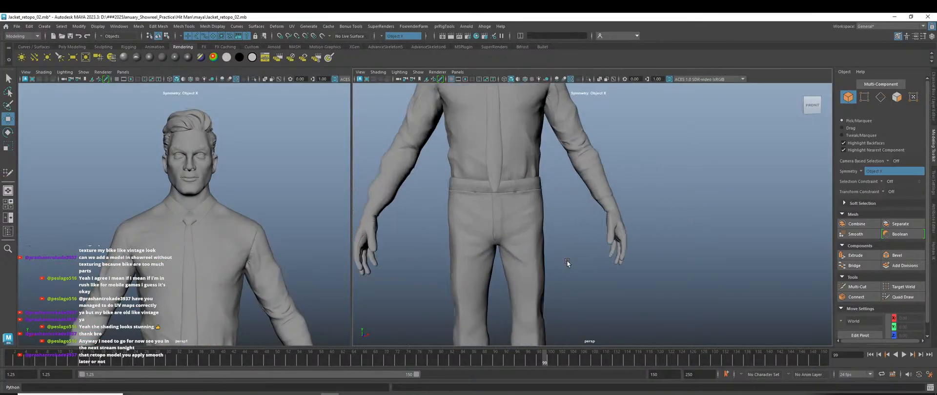
left_click_drag(566, 260, 565, 260, "alt")
middle_click_drag(561, 222, 584, 283, "alt")
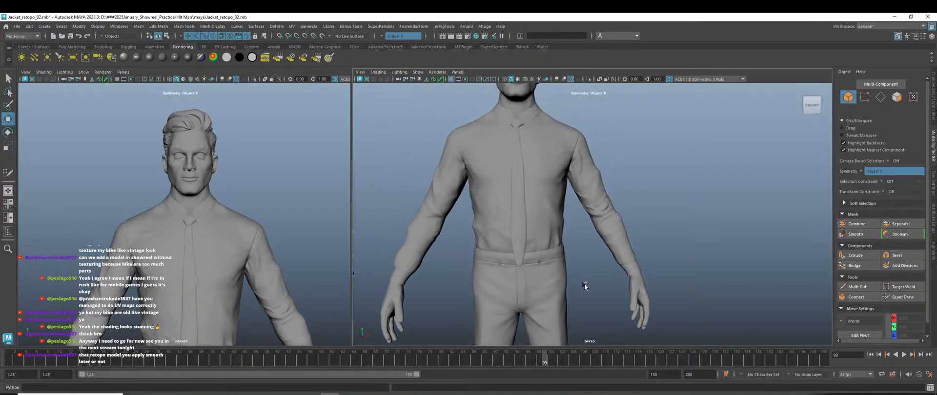
scroll(590, 242, "down", 4)
mouse_move(682, 207)
left_mouse_down("alt")
mouse_move(663, 213)
mouse_move(754, 215)
mouse_move(666, 212)
mouse_move(684, 201)
left_mouse_up("alt")
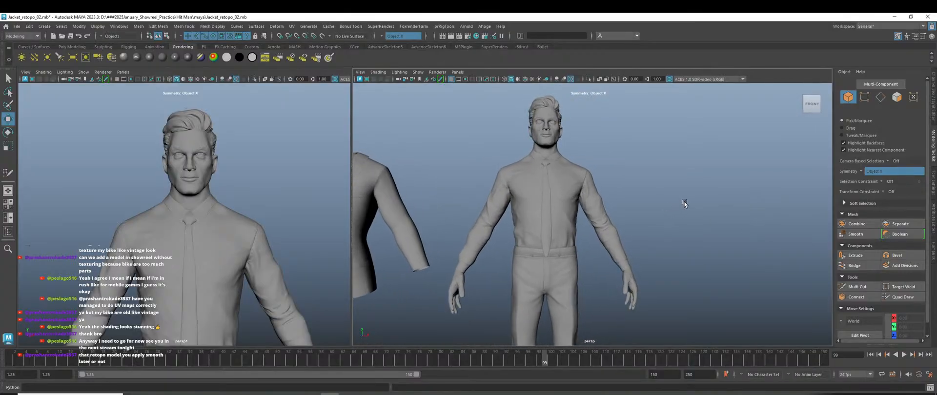
middle_click_drag(682, 269, 693, 202, "alt")
scroll(682, 200, "down", 4)
left_click_drag(667, 266, 677, 267, "alt")
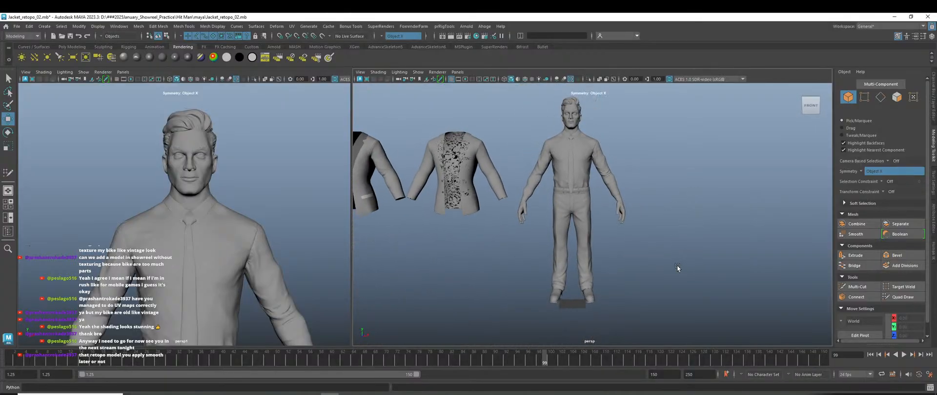
scroll(558, 209, "up", 8)
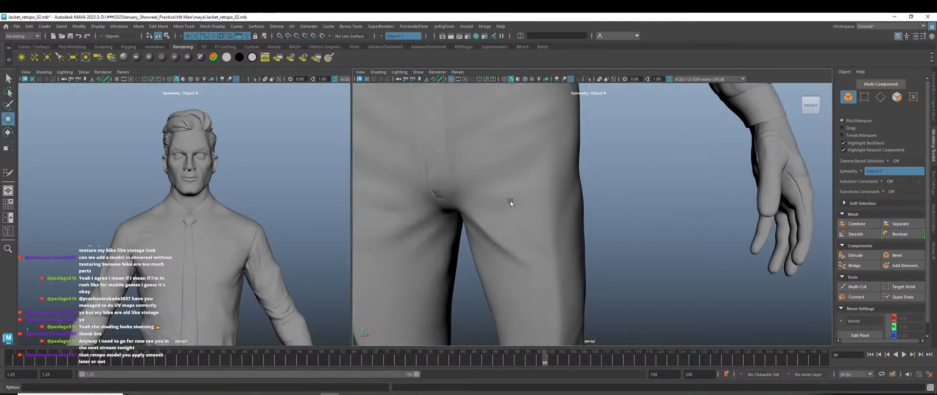
scroll(527, 268, "down", 8)
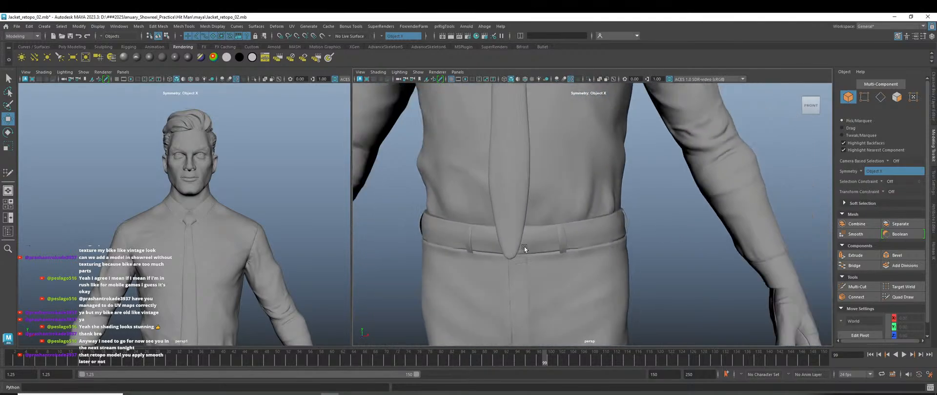
middle_click_drag(524, 246, 502, 231, "alt")
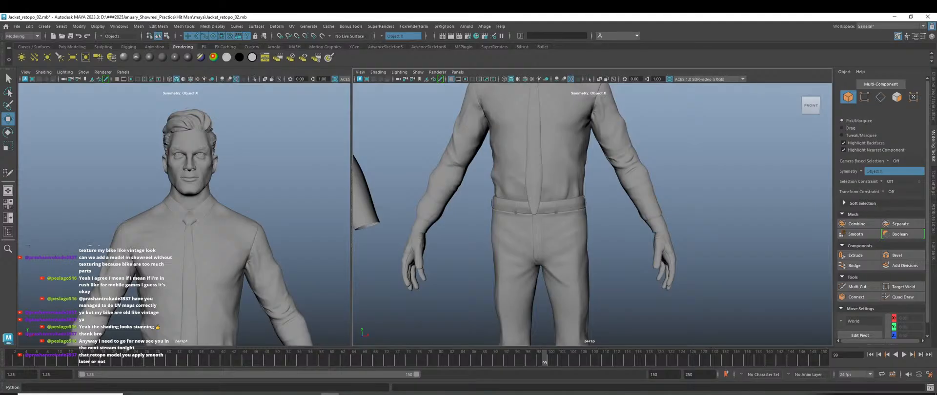
key("alt+Tab")
key("alt+Tab")
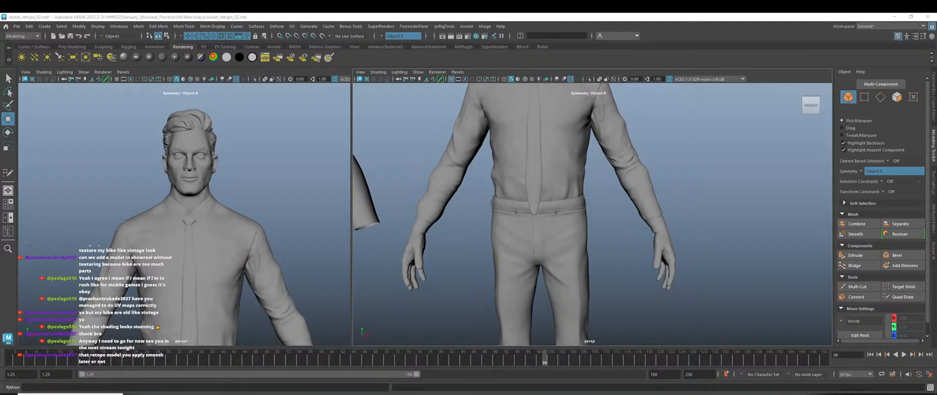
key("alt+Tab")
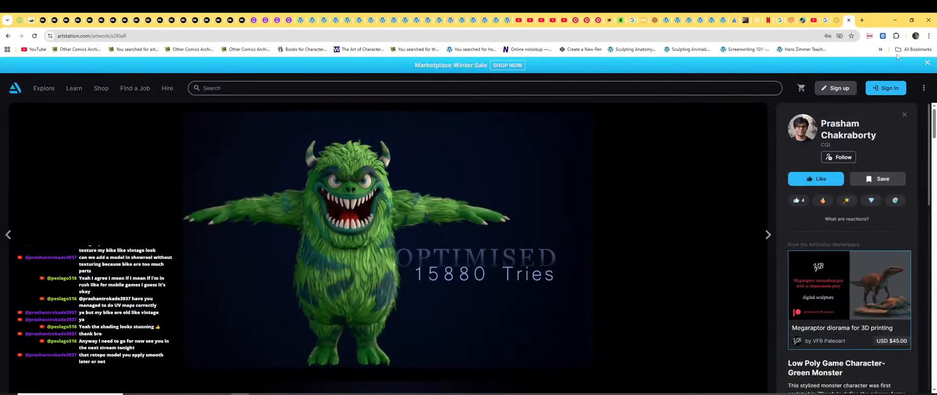
Minimize the ArtStation page and open a new Chrome window with the chosen profile.
left_click(894, 19)
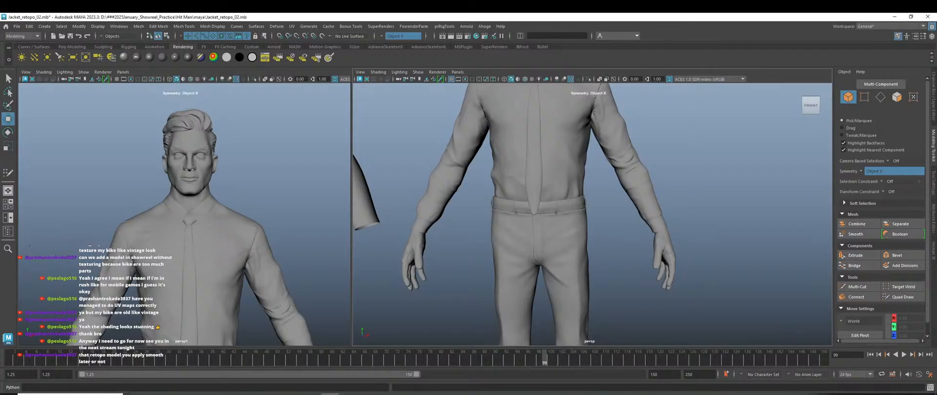
left_click(383, 393)
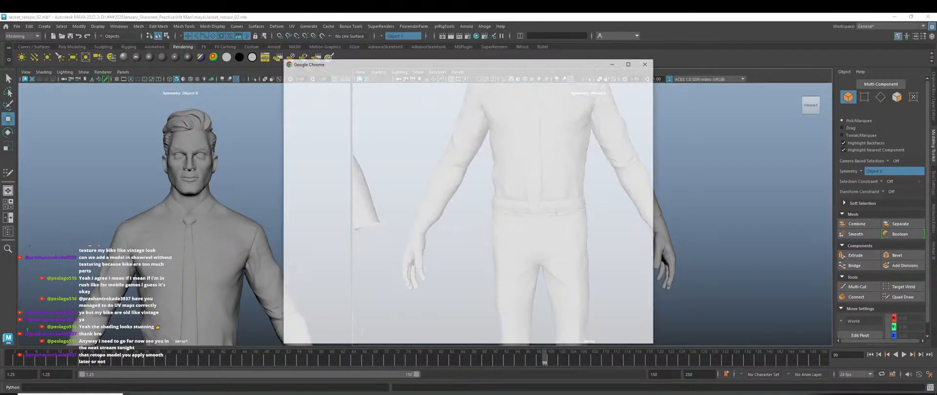
left_click(445, 268)
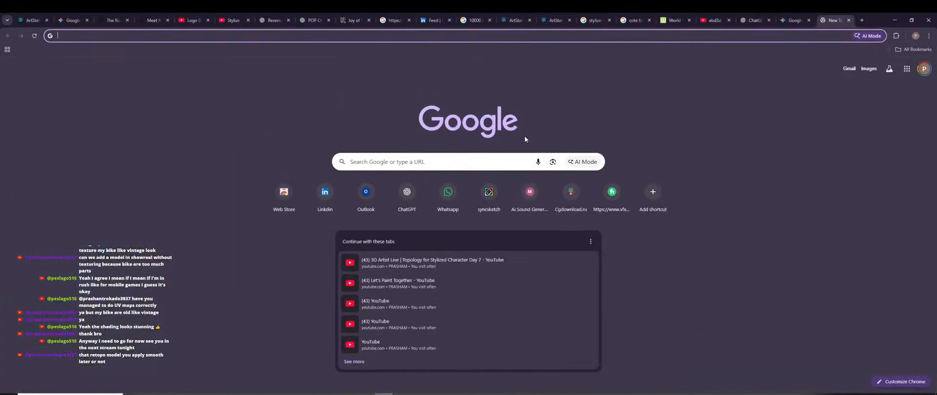
Search Google Images for 'belt' and preview the Getty Images brown leather waist belt photo.
left_click(436, 161)
type("belt")
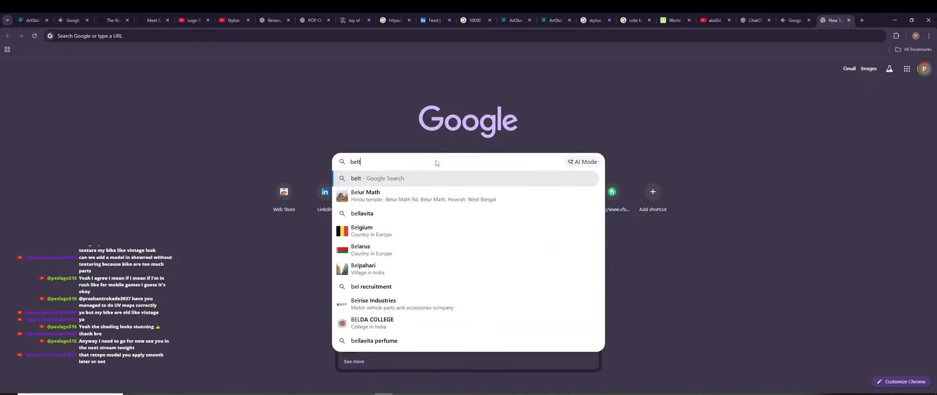
key("Return")
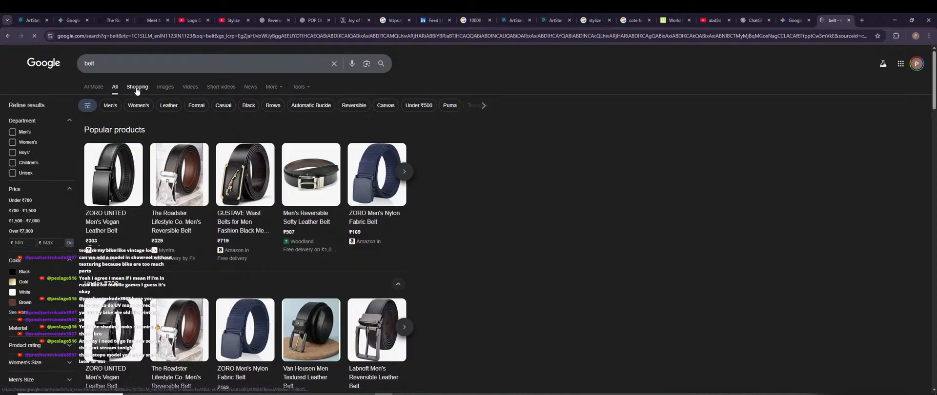
left_click(165, 86)
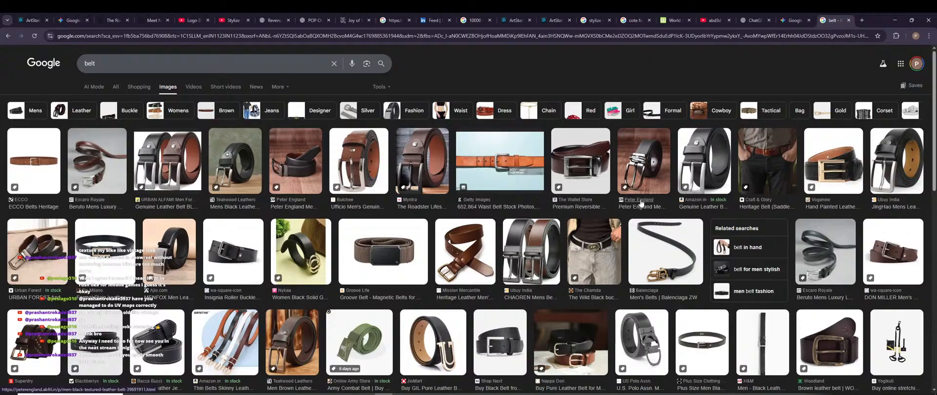
scroll(123, 213, "down", 3)
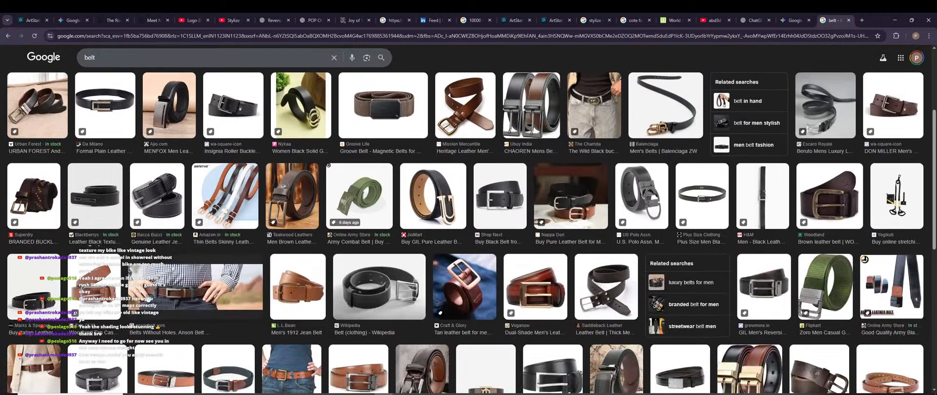
scroll(395, 304, "down", 1)
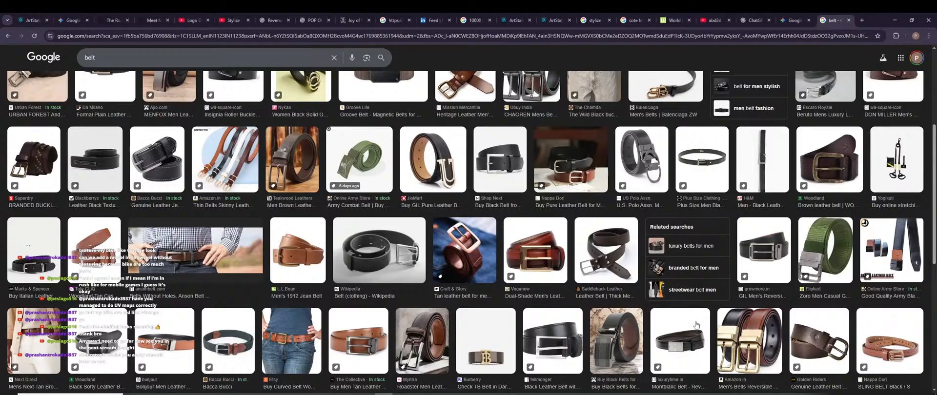
scroll(532, 319, "down", 2)
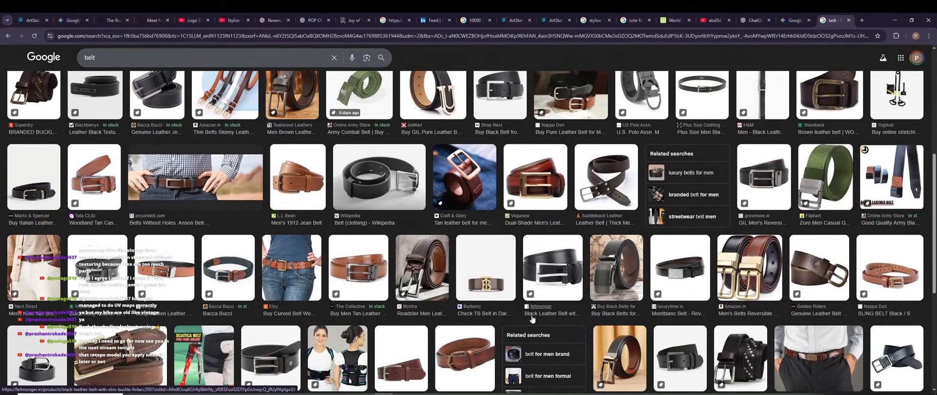
scroll(532, 319, "up", 7)
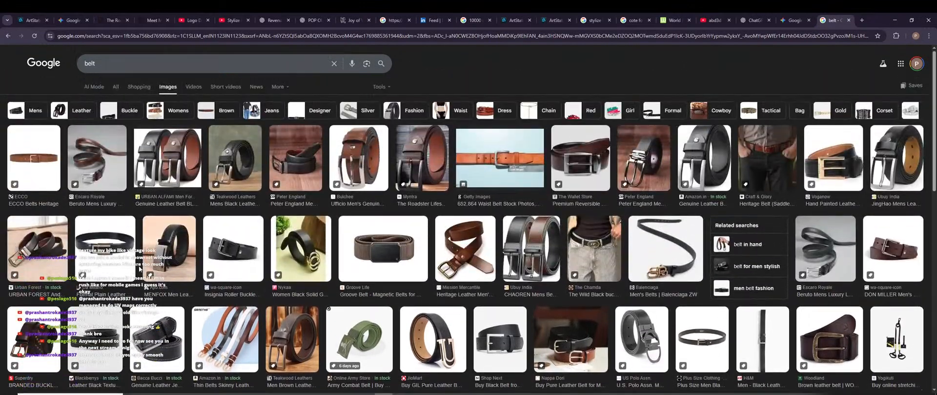
left_click(503, 162)
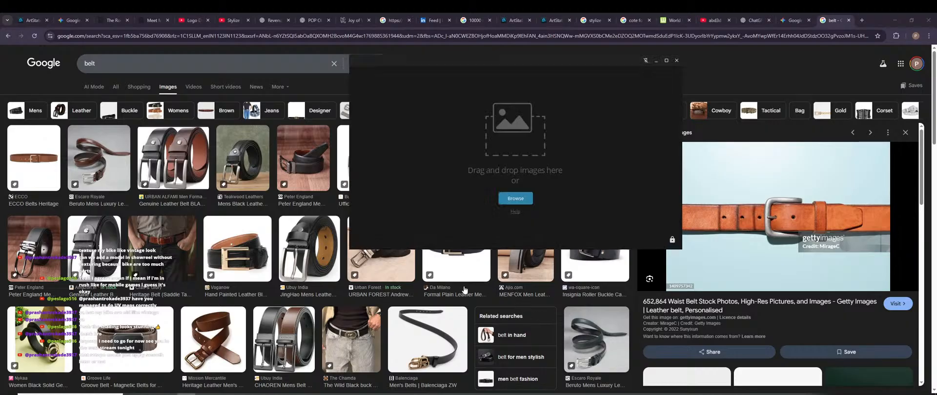
Open the saved Hitman.pur board in PureRef, enlarge it and move it off the belt preview.
key("ctrl+shift+a")
key("ctrl+l")
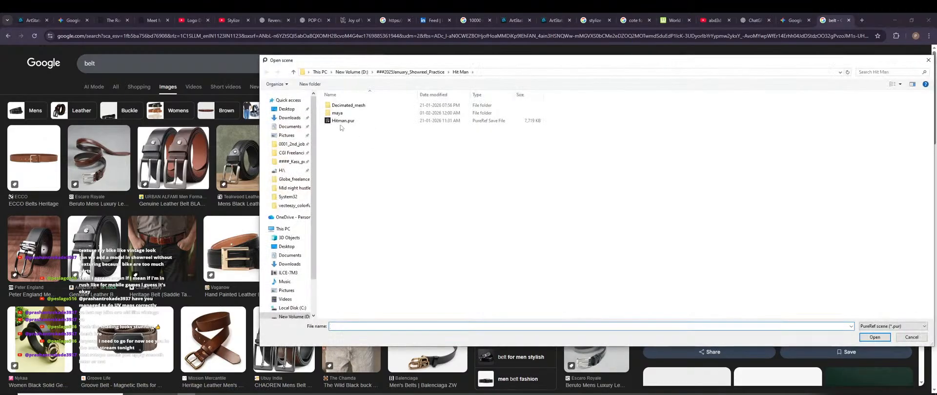
double_click(341, 122)
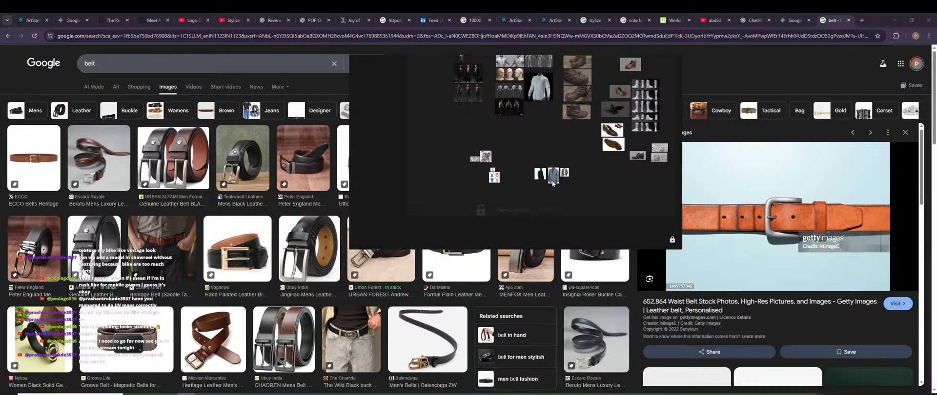
left_click_drag(349, 247, 205, 353)
scroll(343, 230, "up", 3)
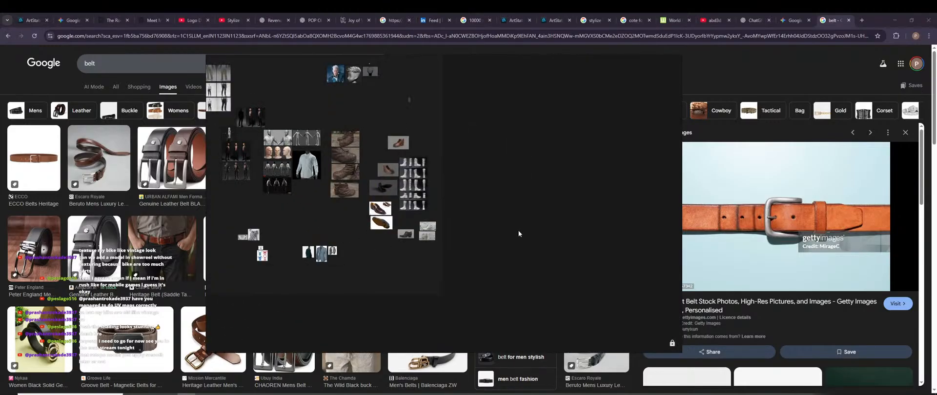
middle_click_drag(530, 228, 502, 233)
right_click_drag(598, 224, 489, 237)
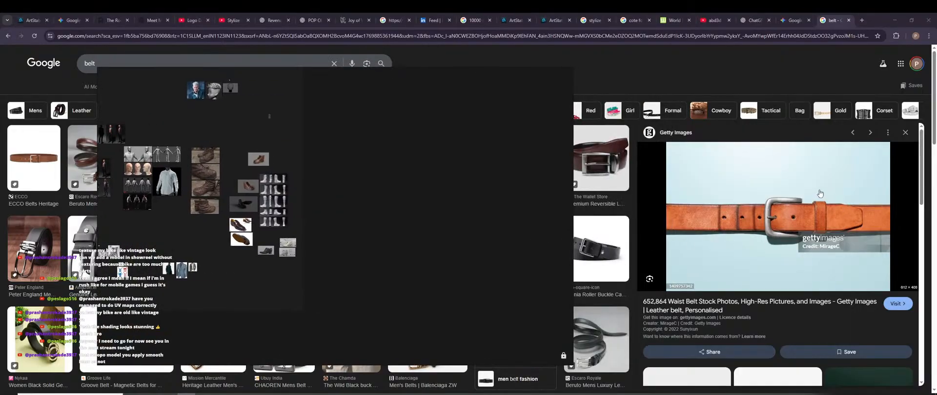
Copy the tan leather belt photo, paste it onto the unlocked board, and move the board down.
right_click(819, 194)
left_click(857, 321)
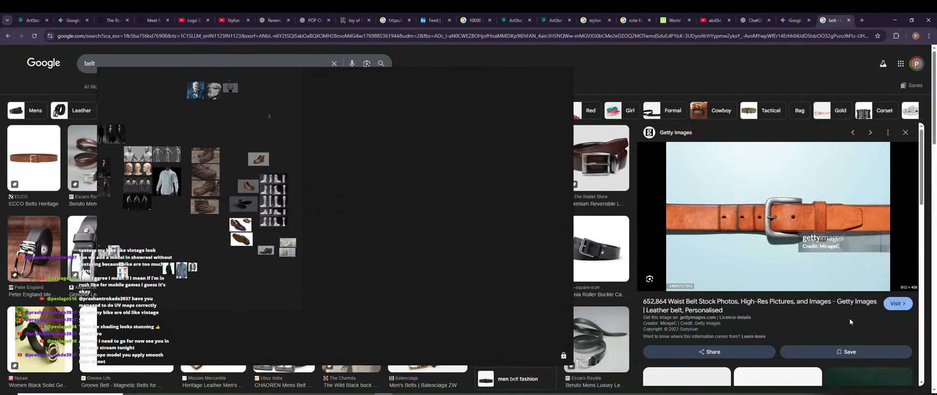
key("ctrl+r")
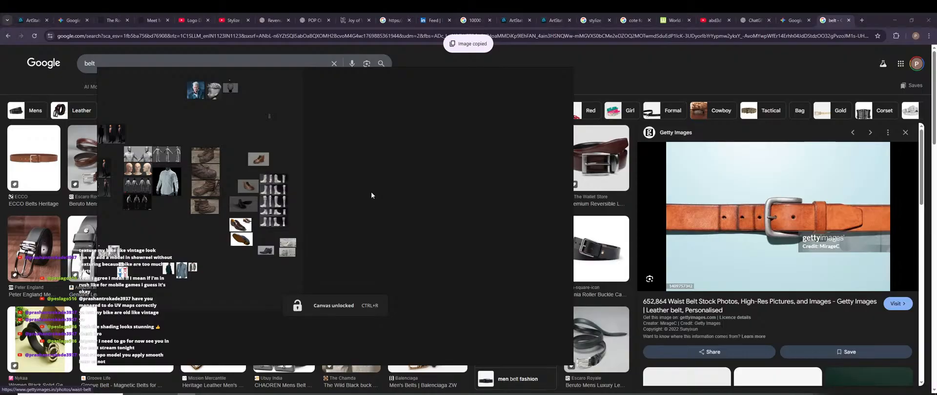
key("ctrl+v")
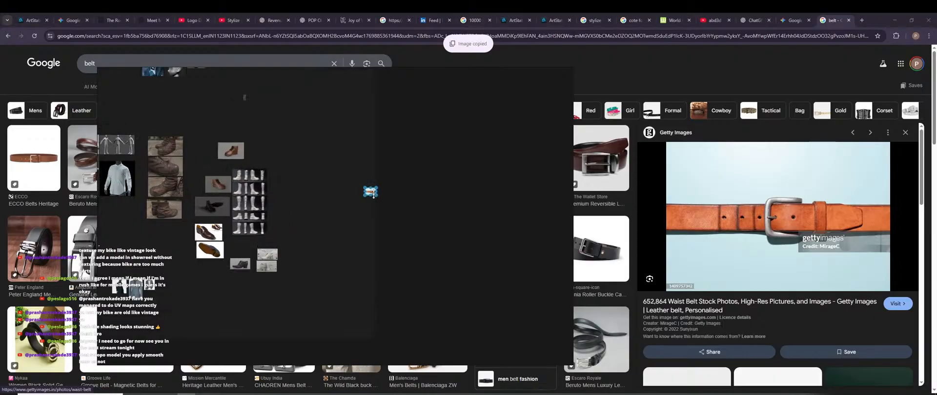
scroll(374, 197, "up", 4)
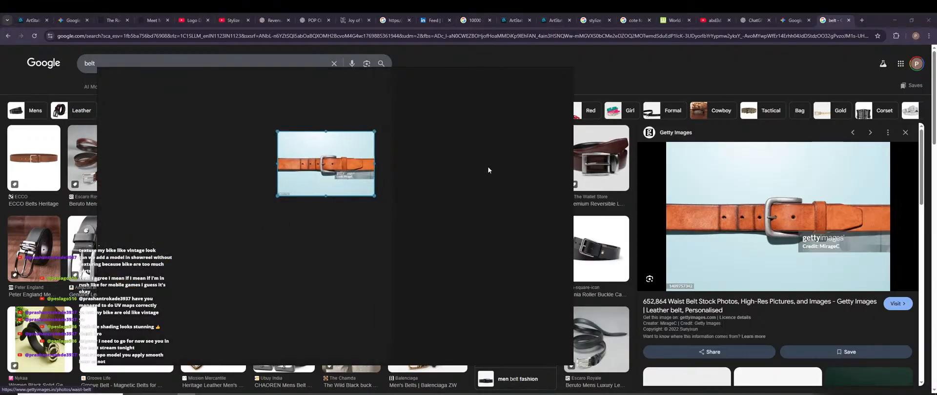
right_click_drag(487, 167, 503, 394)
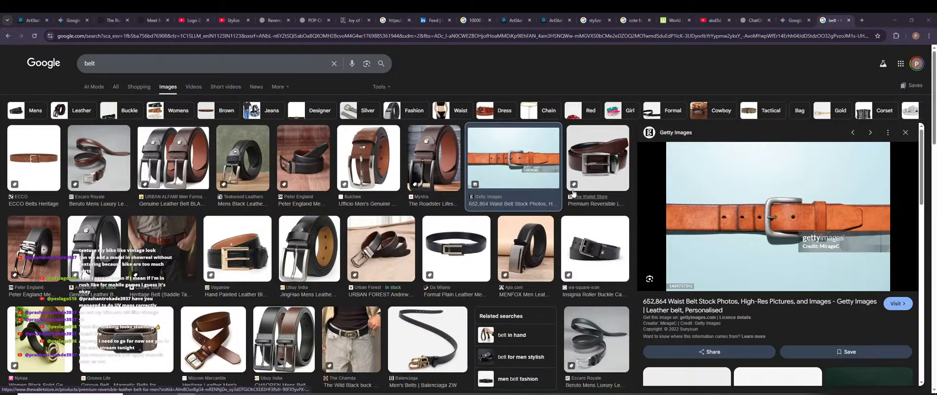
Browse belt results, previewing the MENFOX, Anson holeless and worn black belt photos.
scroll(766, 272, "down", 2)
scroll(270, 247, "down", 1)
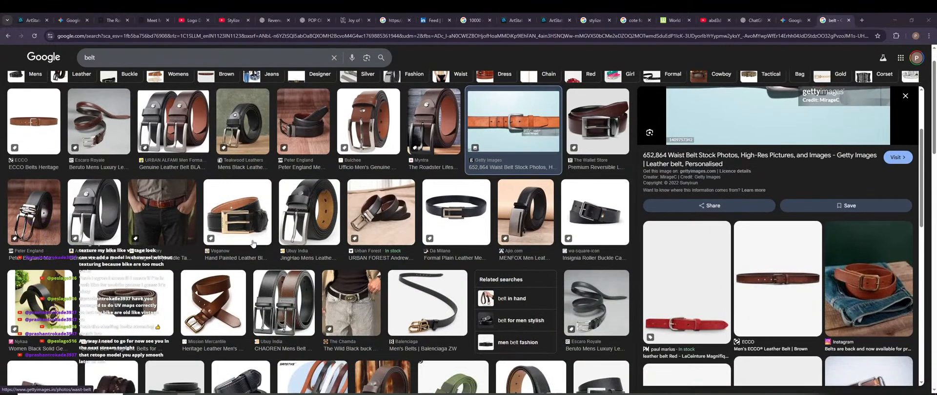
scroll(252, 243, "down", 1)
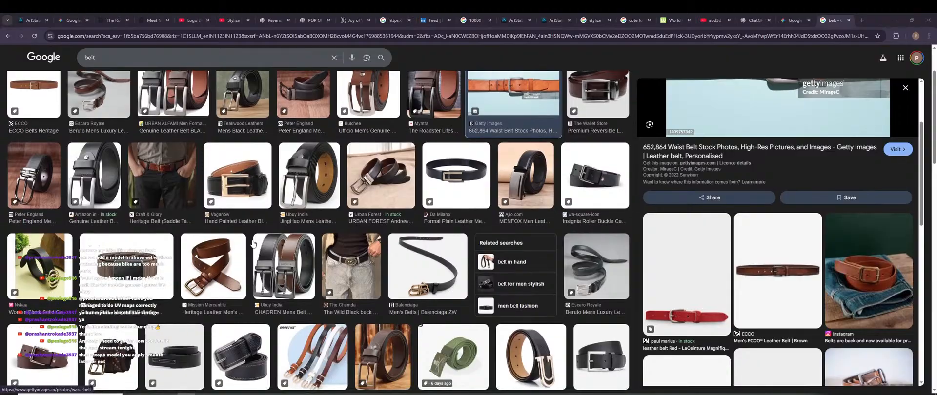
scroll(785, 229, "up", 3)
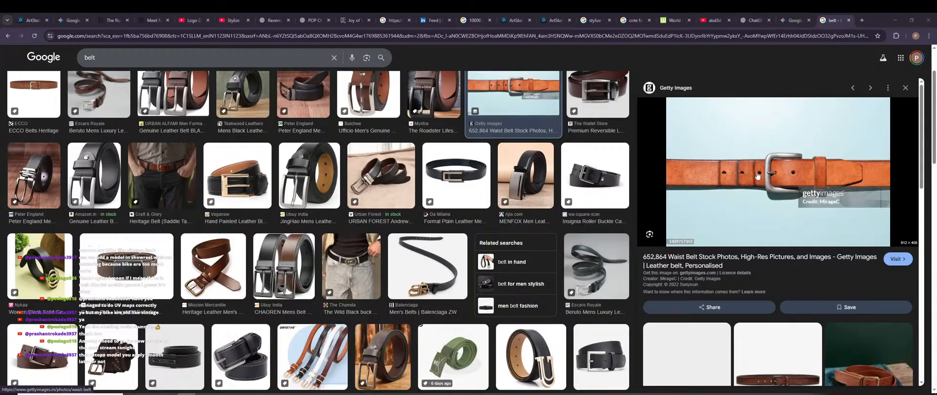
left_click(527, 180)
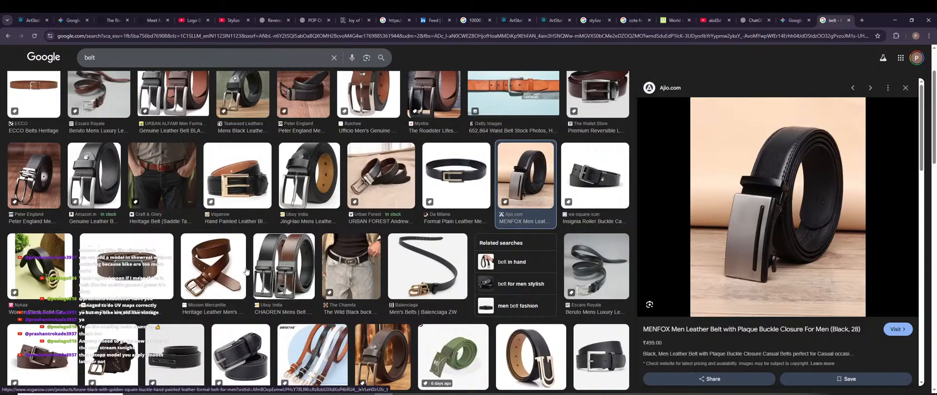
scroll(248, 276, "down", 2)
scroll(249, 273, "down", 4)
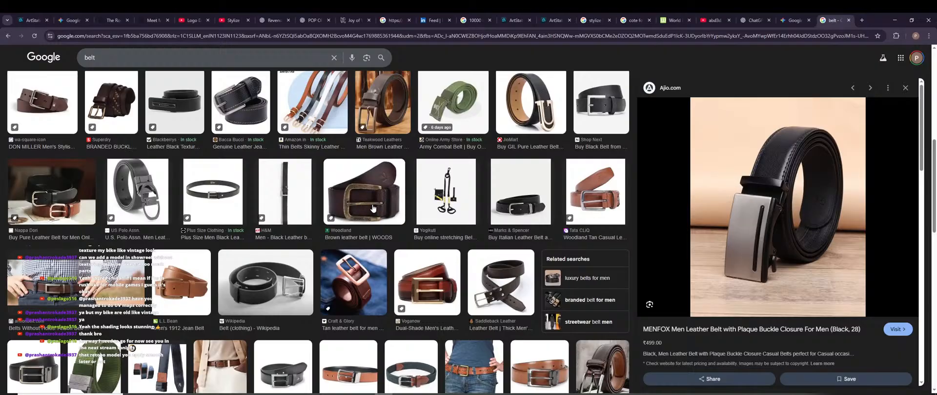
left_click(81, 287)
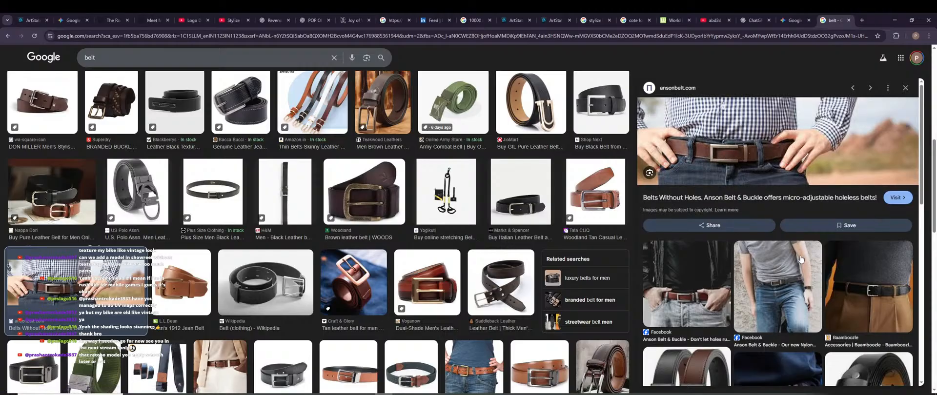
left_click(882, 299)
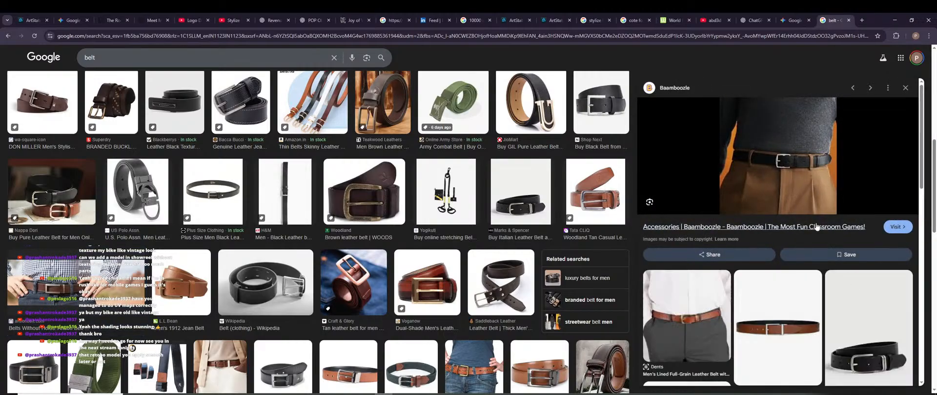
Copy the worn black belt photo and paste it onto the Hitman reference board.
right_click(787, 137)
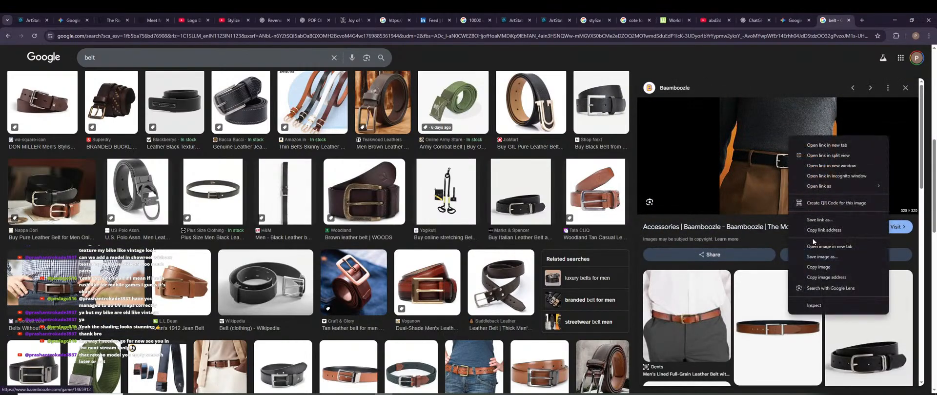
left_click(832, 267)
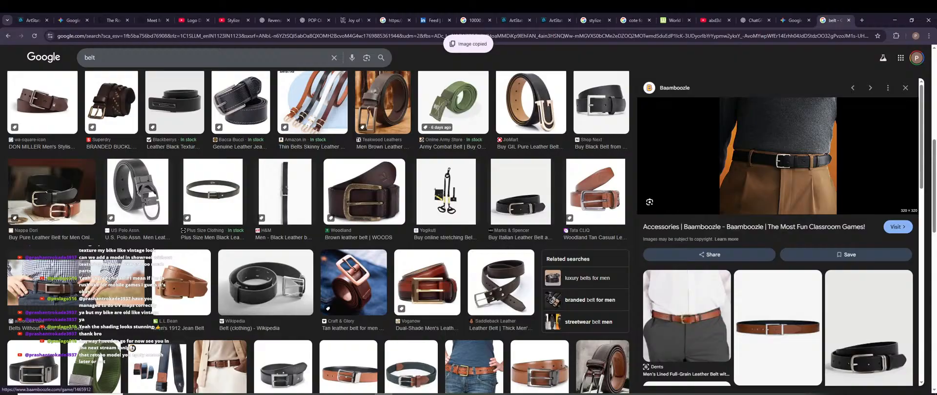
key("alt+Tab")
key("ctrl+v")
right_click_drag(423, 345, 329, 245)
Paste the worn black belt photo onto the board beside the tan belt.
left_click(329, 244)
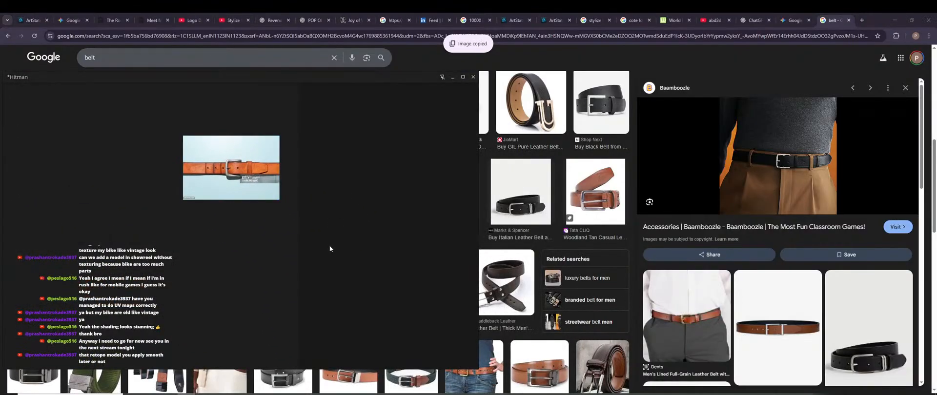
key("ctrl+v")
left_click_drag(328, 248, 308, 161)
Copy the Hermès Etriviere 32 belt image from the search results and paste it onto the board.
scroll(714, 245, "down", 2)
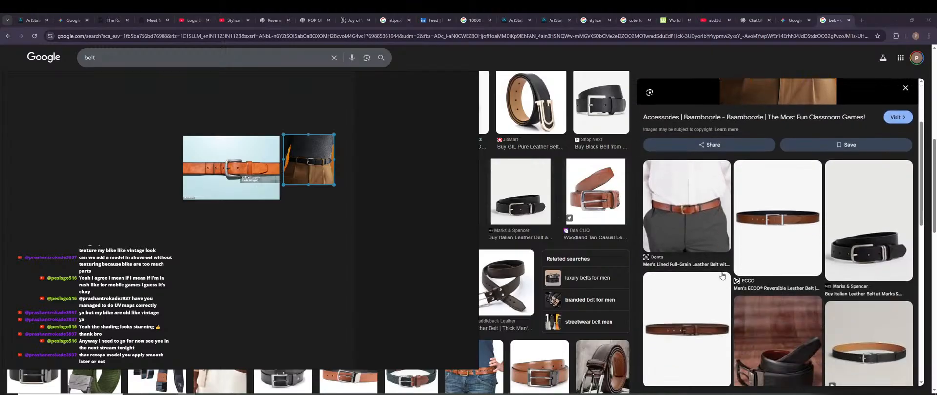
scroll(722, 276, "down", 10)
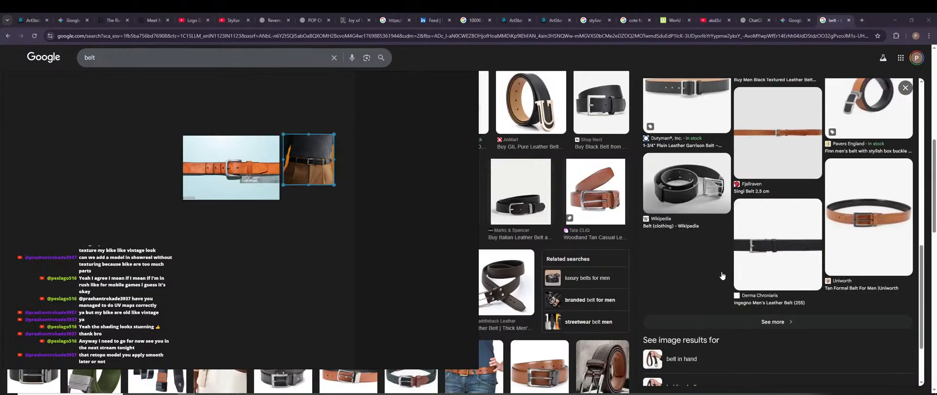
scroll(722, 276, "down", 2)
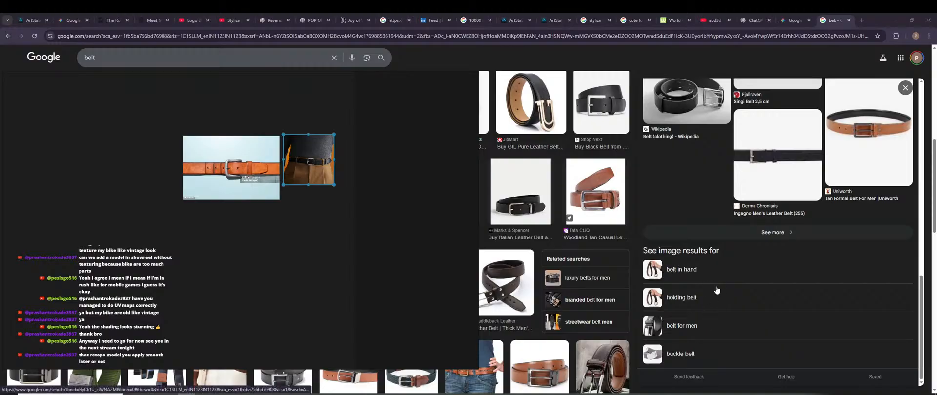
scroll(729, 209, "up", 4)
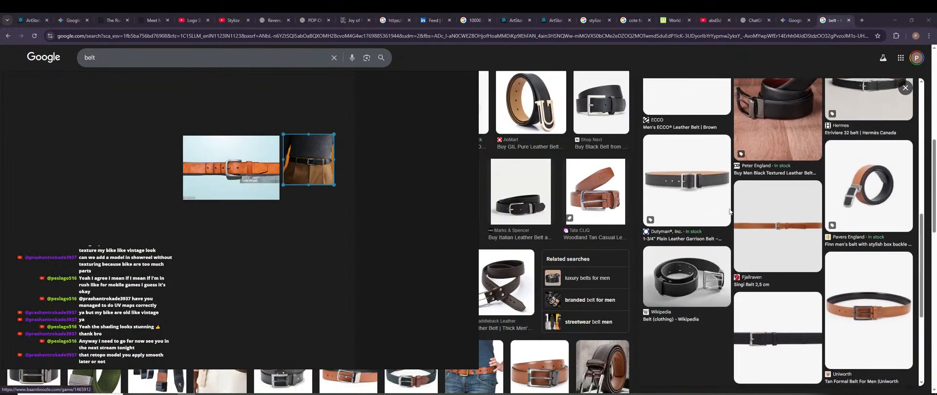
scroll(729, 211, "up", 5)
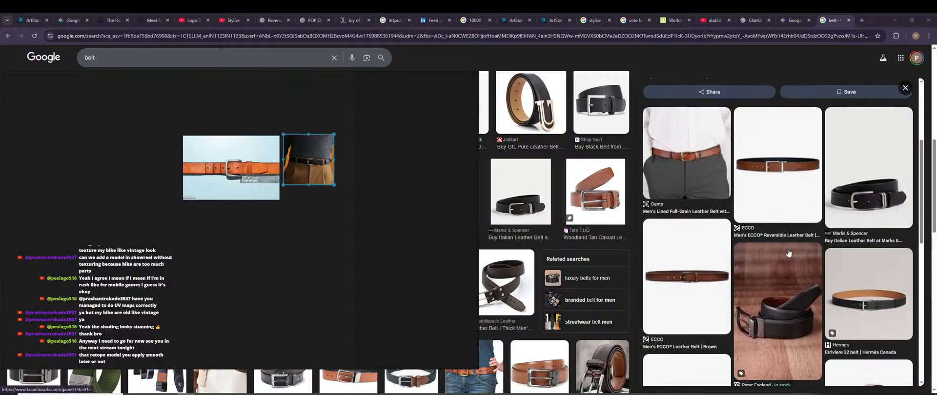
left_click(853, 293)
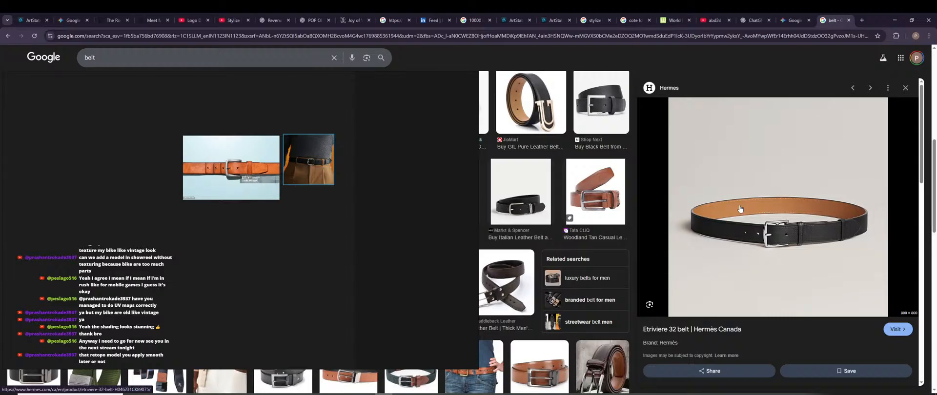
right_click(800, 174)
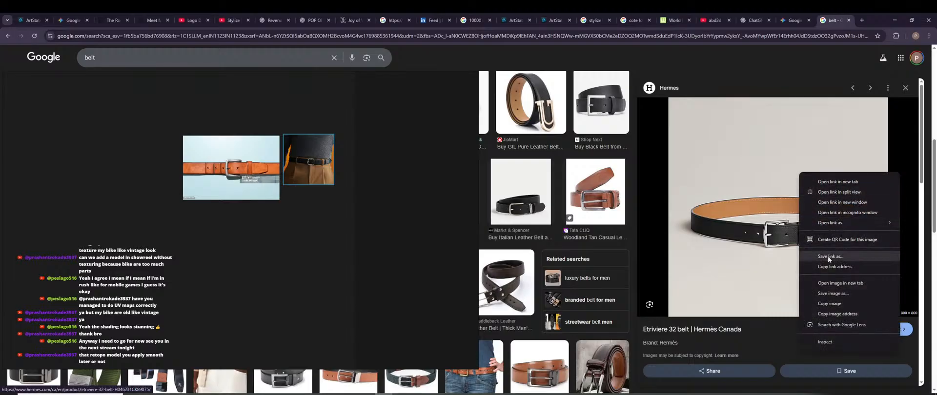
left_click(839, 305)
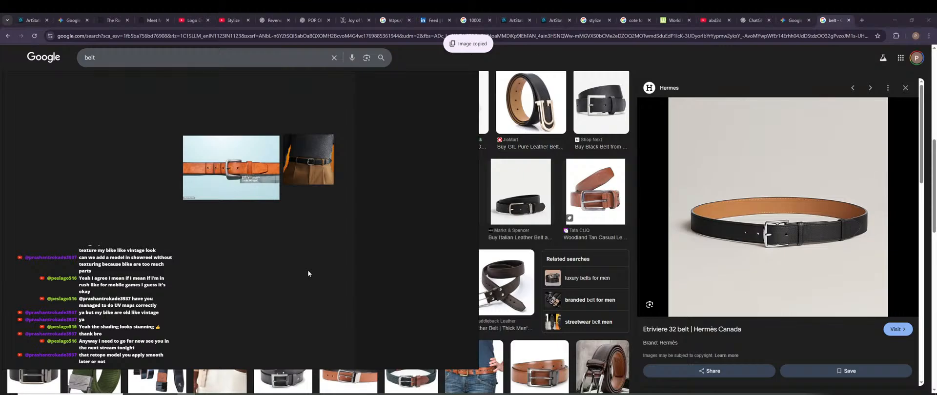
key("ctrl+v")
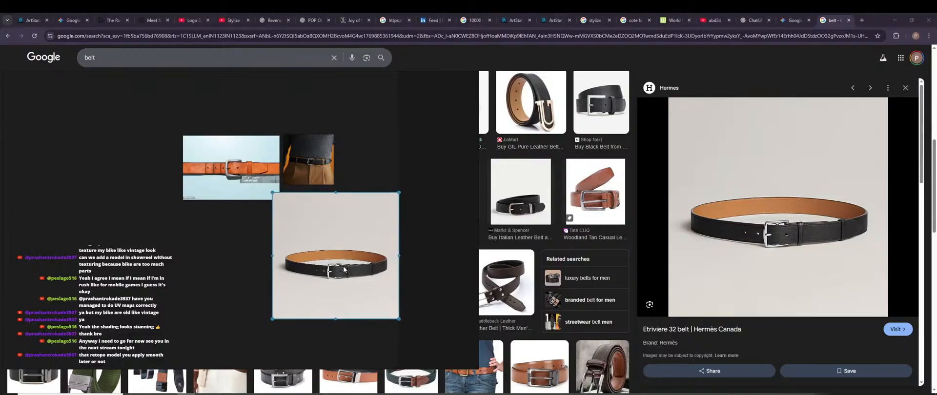
Copy the Daraz brown belt image, chosen over the Target belt, and paste it onto the board.
scroll(695, 274, "down", 5)
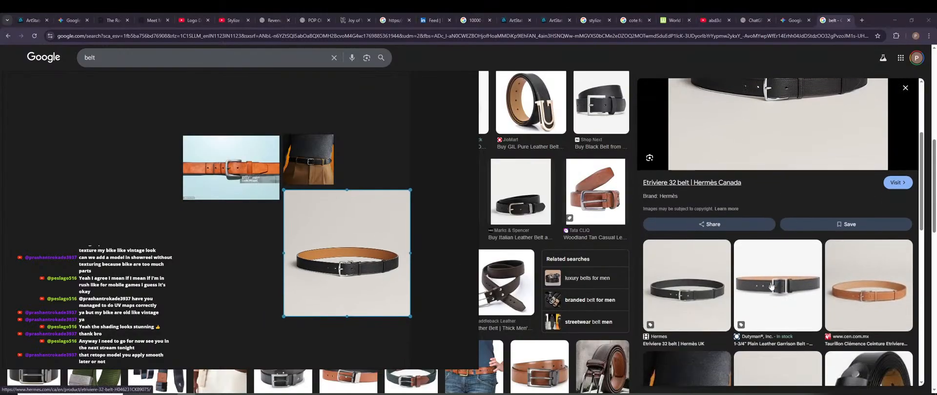
scroll(776, 278, "down", 2)
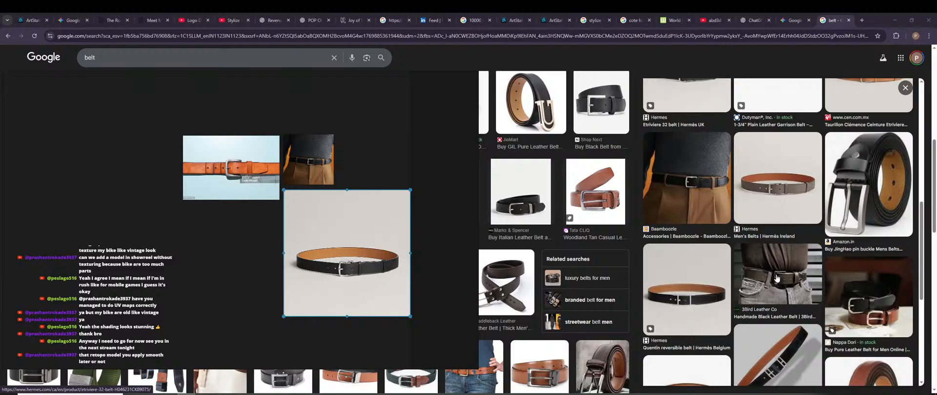
scroll(776, 278, "down", 2)
scroll(776, 278, "down", 2)
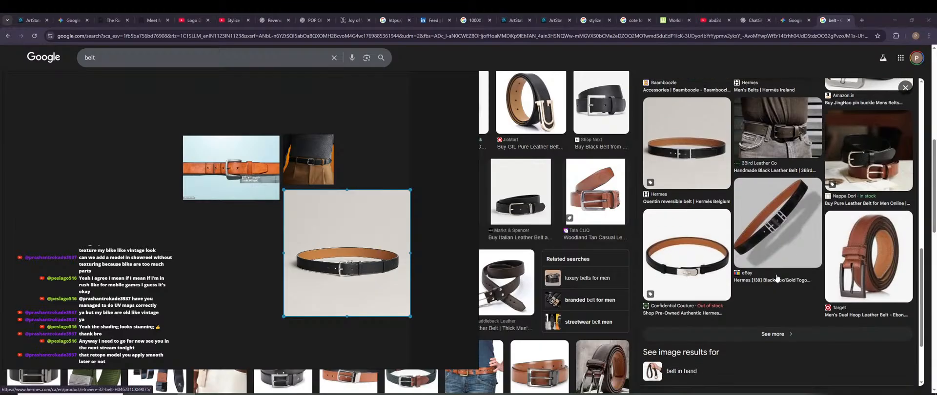
right_click(869, 252)
left_click(869, 229)
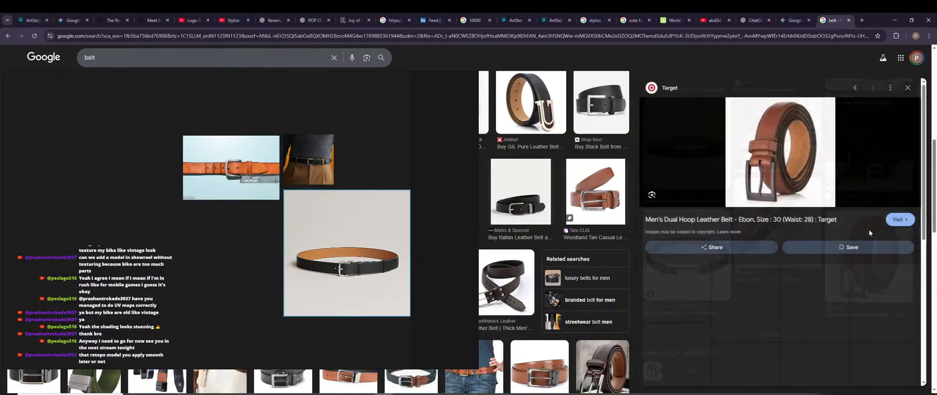
right_click(756, 138)
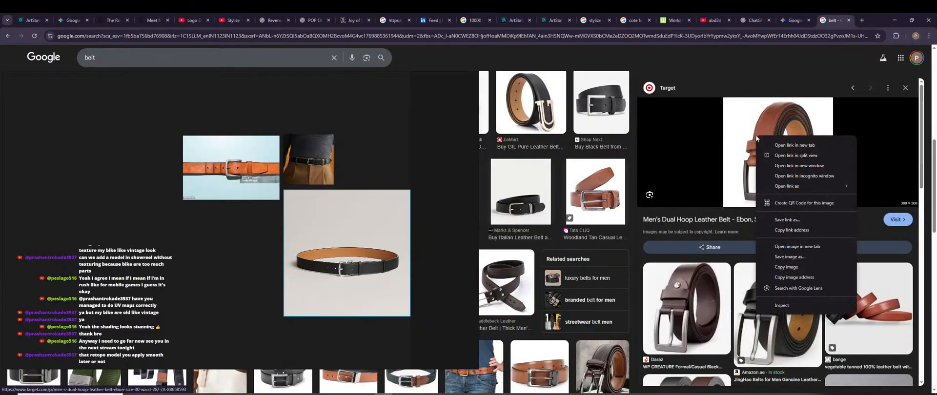
left_click(666, 332)
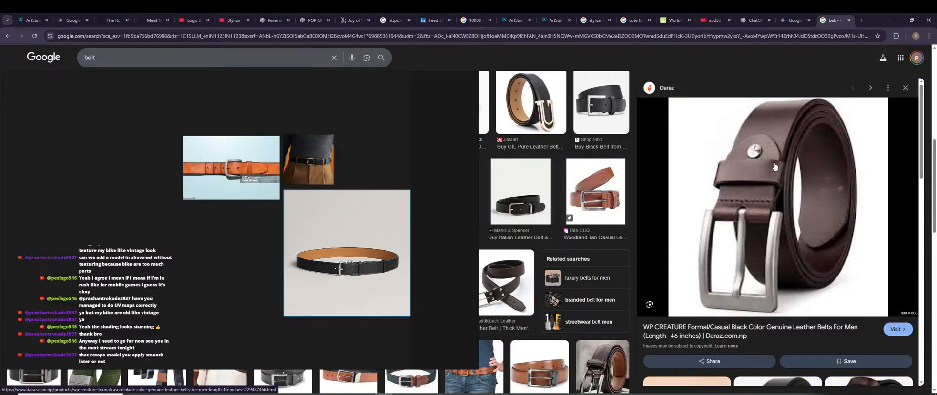
right_click(774, 166)
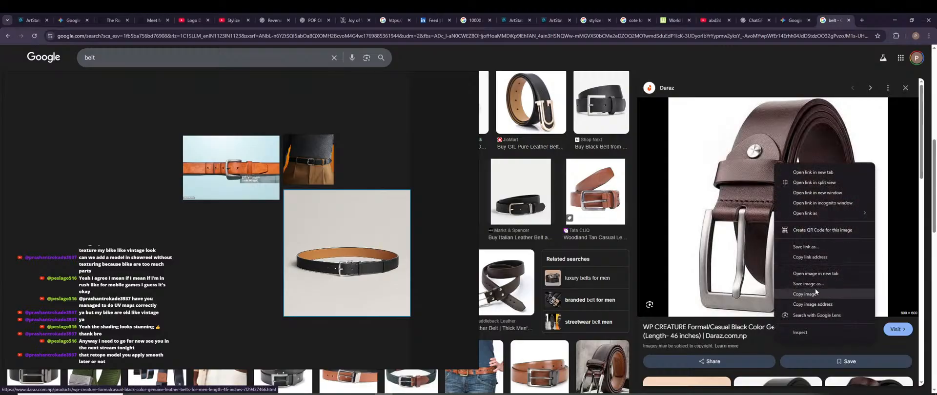
left_click(804, 294)
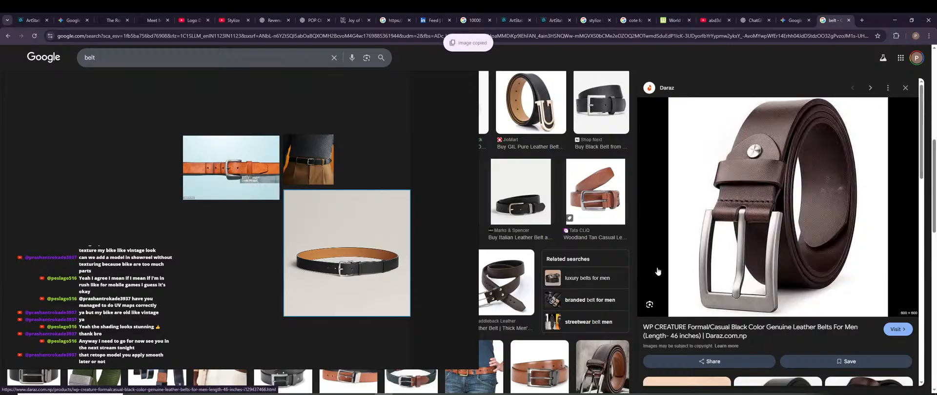
key("ctrl+v")
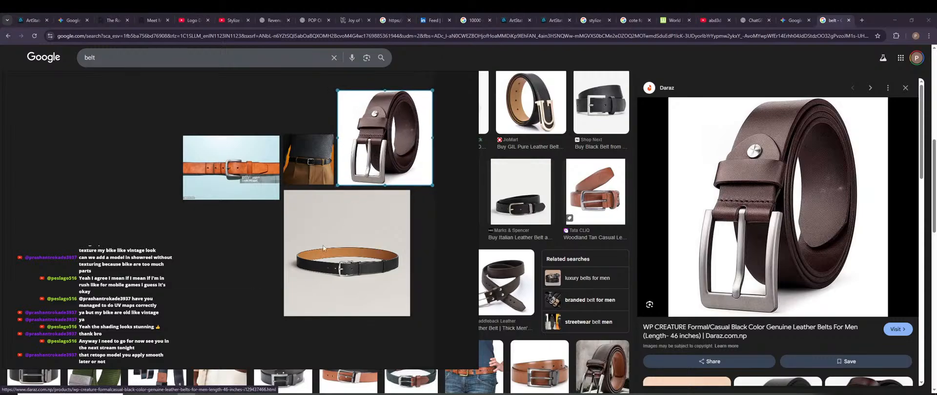
Save the reference board, lock its canvas, and move the board window aside.
left_click(252, 266)
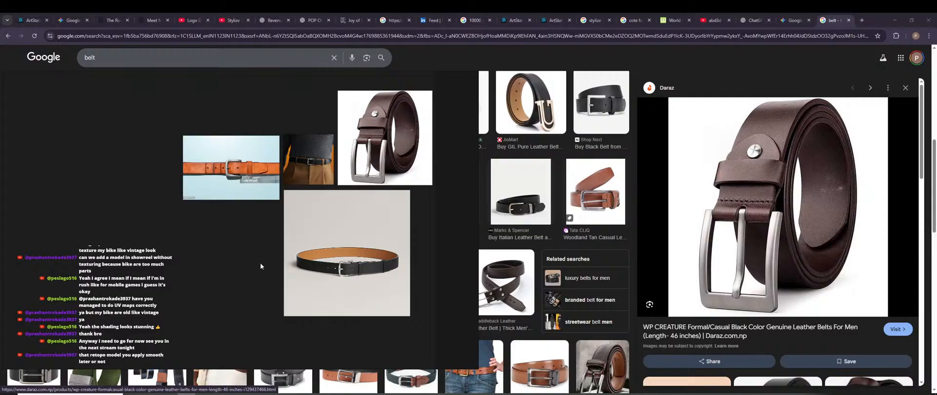
key("ctrl+s")
key("ctrl+r")
middle_click_drag(366, 245, 342, 262)
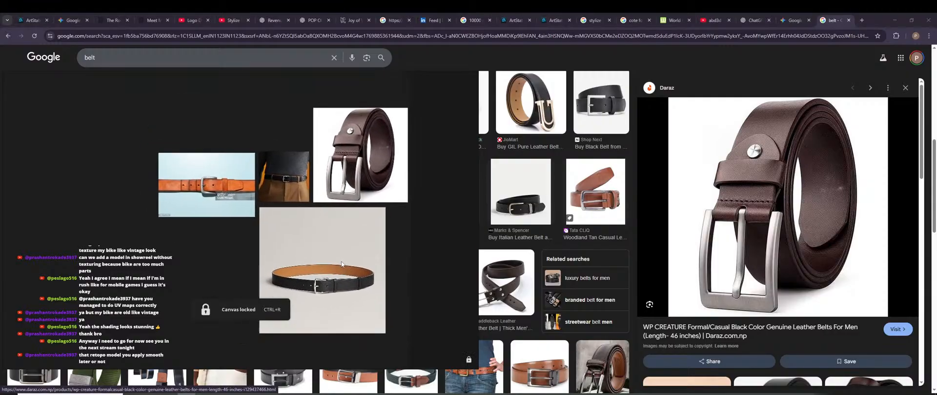
scroll(341, 263, "down", 4)
scroll(343, 264, "up", 5)
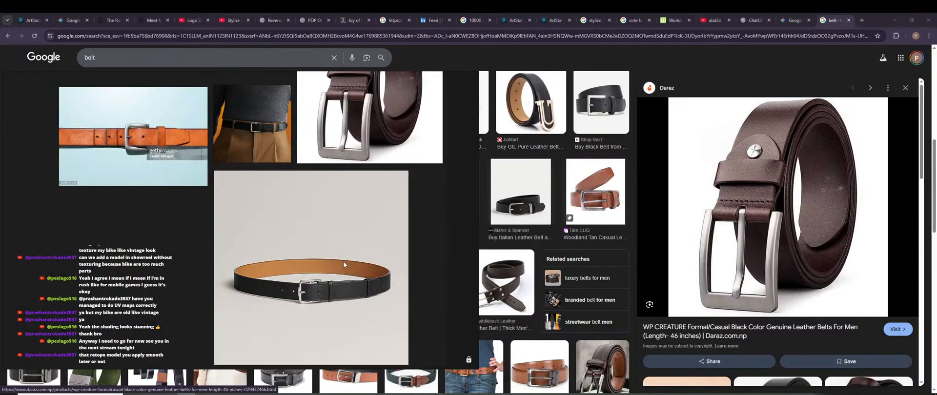
right_click_drag(407, 273, 435, 276)
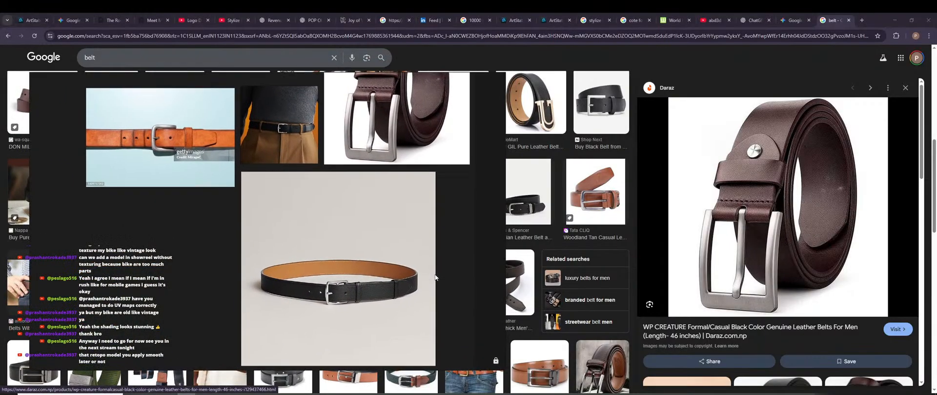
Minimize the browser, place the PureRef board over Maya, and face the character frontally.
left_click(896, 22)
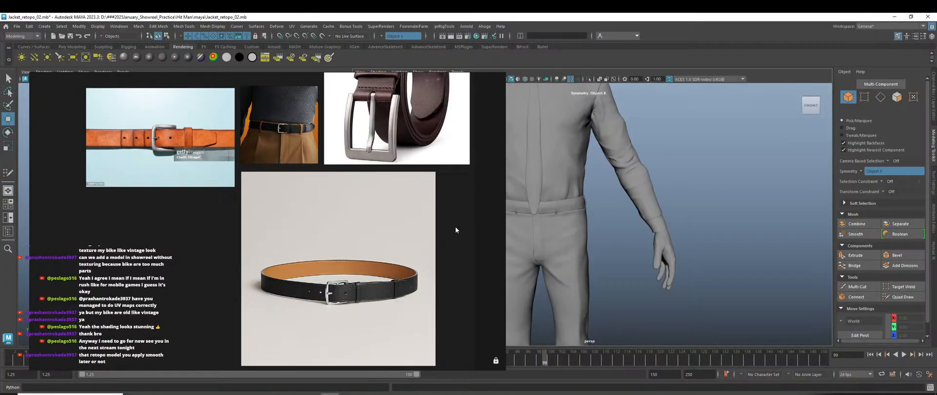
right_click_drag(418, 228, 323, 287)
scroll(310, 279, "down", 3)
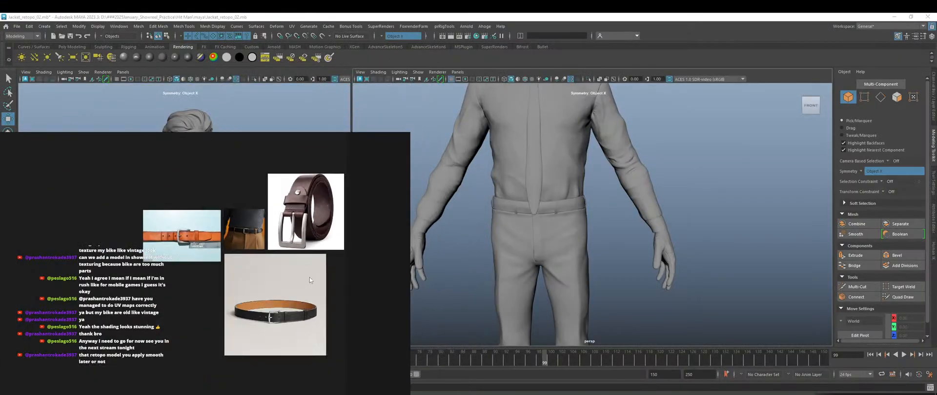
middle_click_drag(309, 277, 295, 309)
scroll(282, 247, "up", 3)
scroll(281, 244, "down", 2)
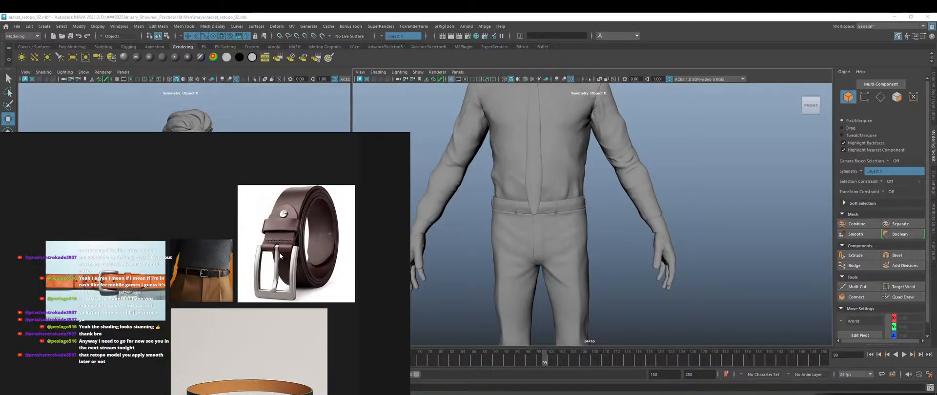
scroll(279, 253, "up", 4)
scroll(542, 202, "up", 3)
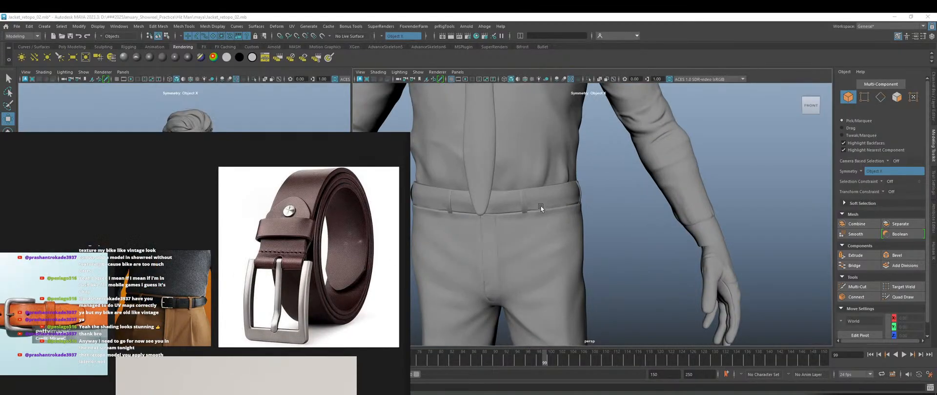
left_click_drag(545, 230, 566, 235, "alt")
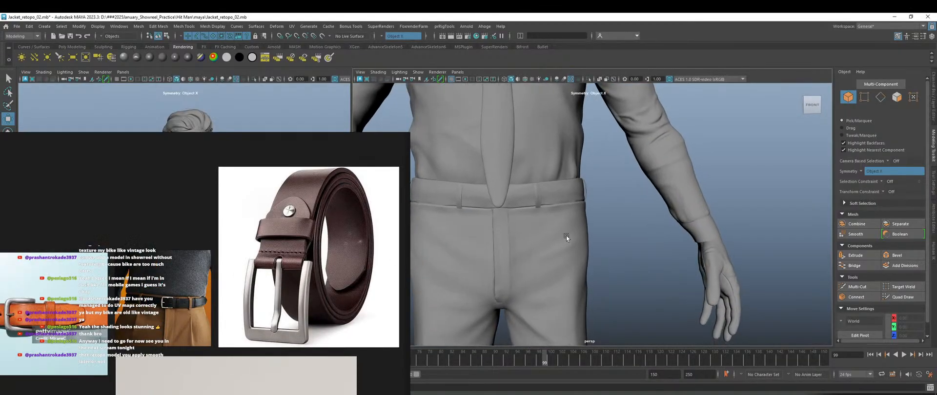
Hide the tie mesh and float the belt board over the left viewport.
left_click(499, 162)
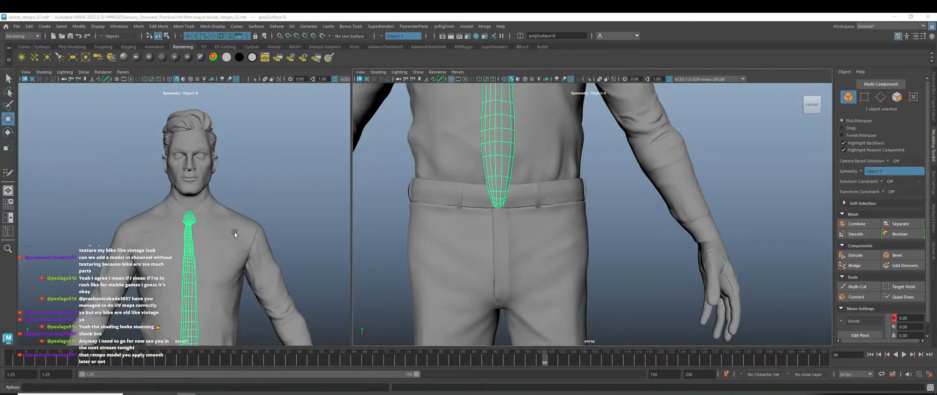
left_click(8, 231)
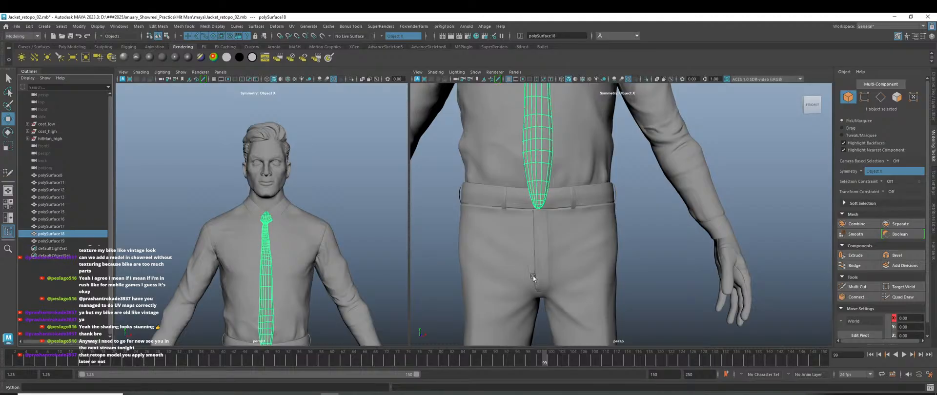
key("h")
left_click(644, 250)
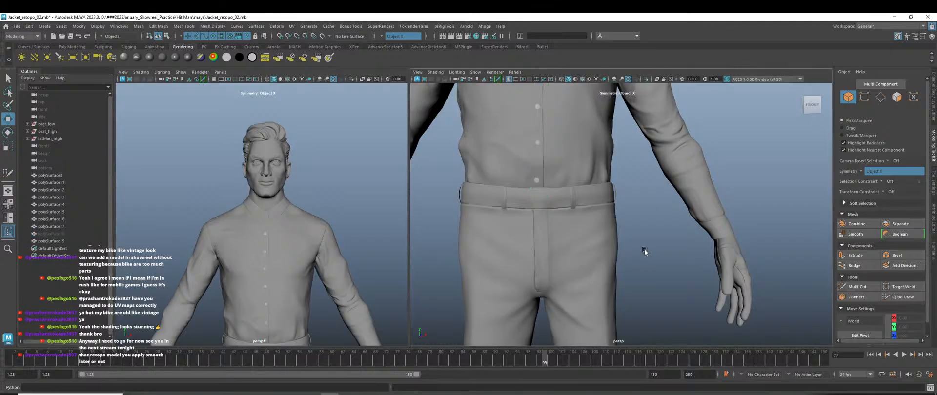
right_click_drag(407, 394, 178, 167)
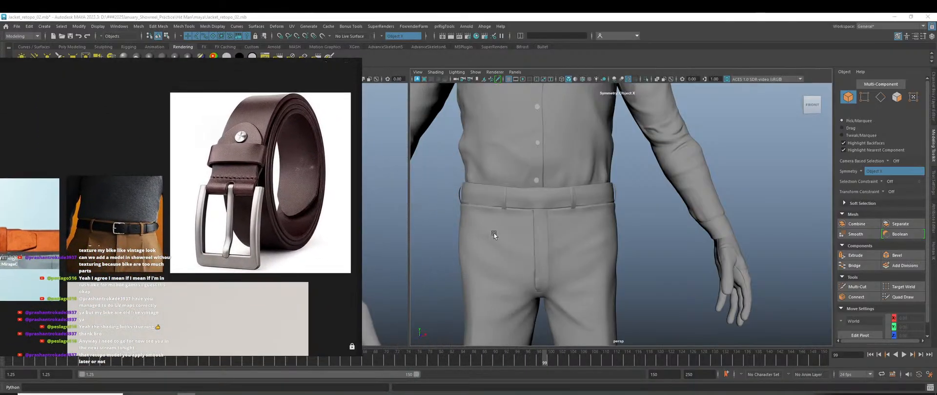
Zoom the perspective viewport in on the trouser waistband and belt loop.
scroll(494, 234, "up", 3)
scroll(569, 236, "up", 2)
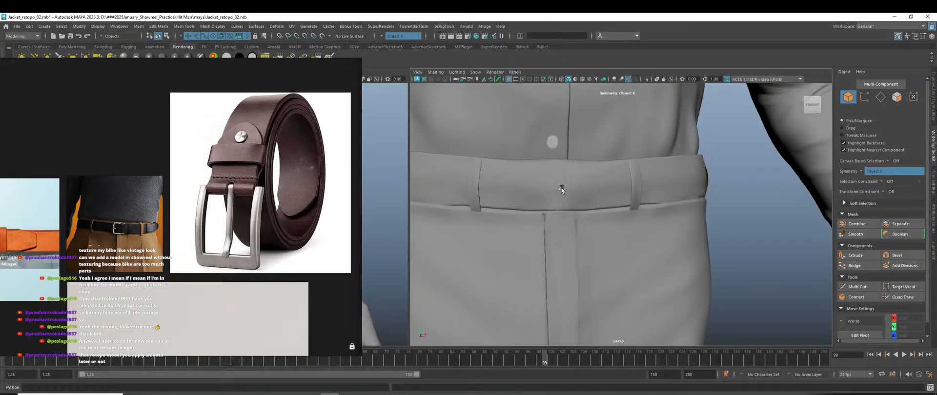
scroll(560, 186, "up", 3)
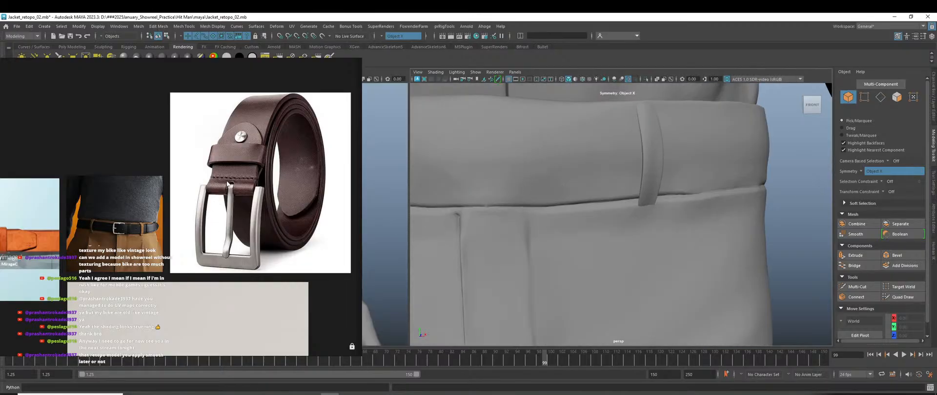
scroll(227, 184, "up", 5)
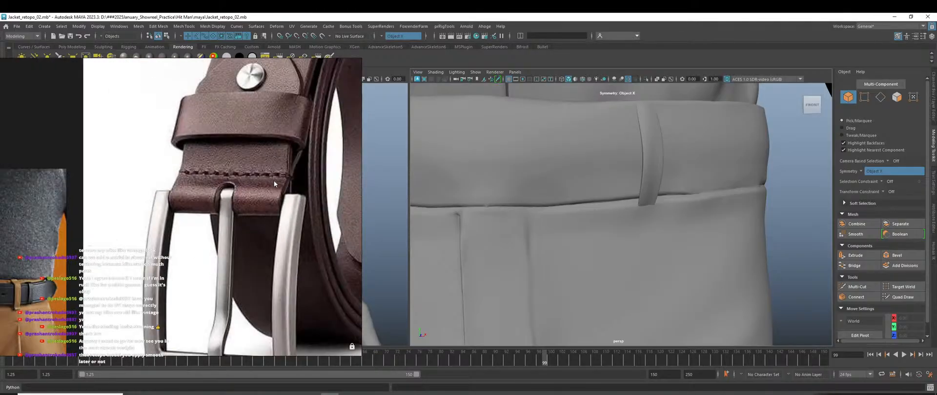
scroll(274, 181, "down", 5)
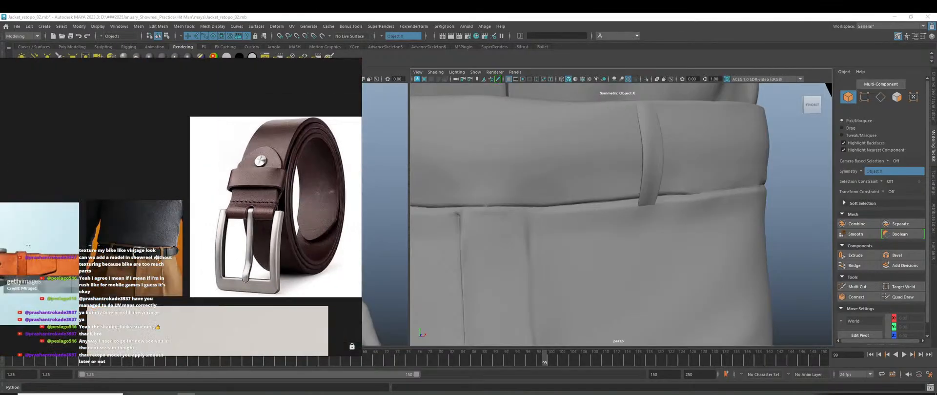
Pan and zoom the PureRef board to inspect each belt's buckle, ending on the brown belt.
middle_click_drag(104, 265, 262, 224)
scroll(116, 240, "up", 4)
scroll(169, 215, "down", 4)
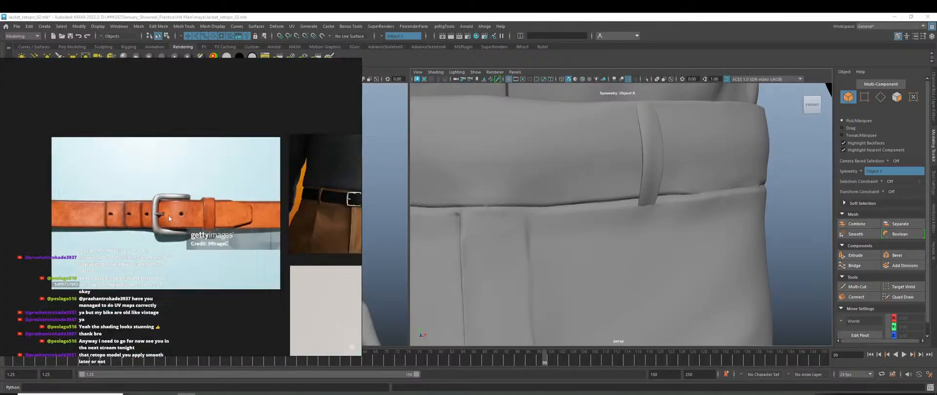
middle_click_drag(180, 247, 103, 199)
scroll(221, 260, "down", 3)
scroll(210, 253, "up", 6)
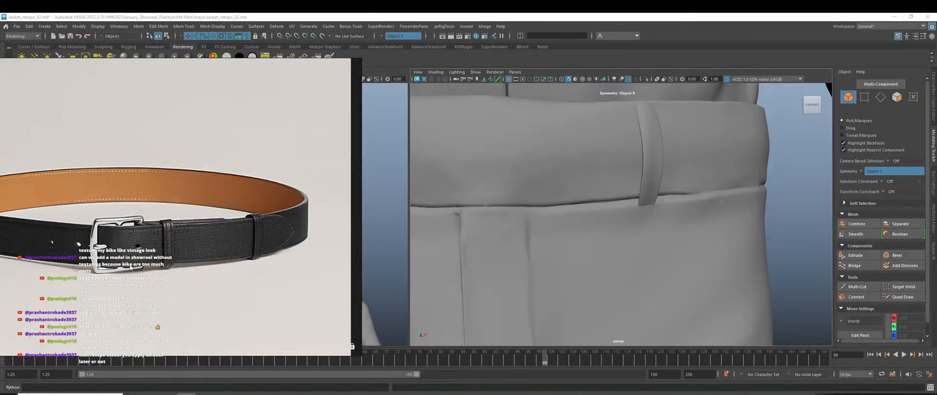
scroll(196, 246, "up", 2)
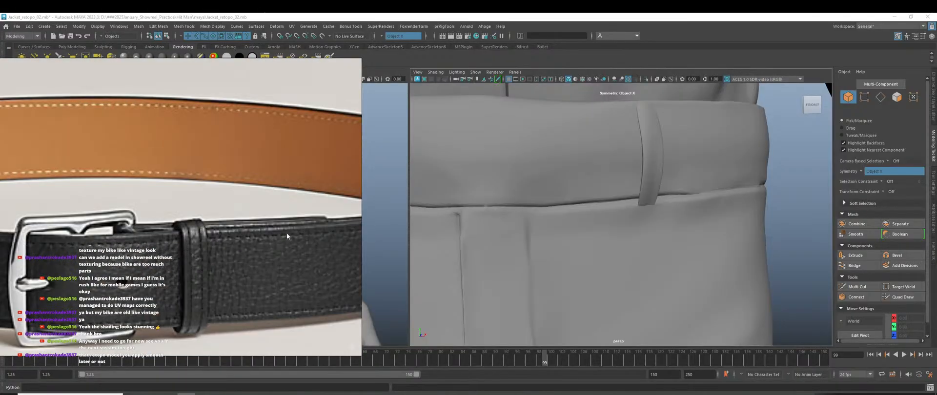
scroll(291, 224, "down", 5)
middle_click_drag(324, 204, 200, 243)
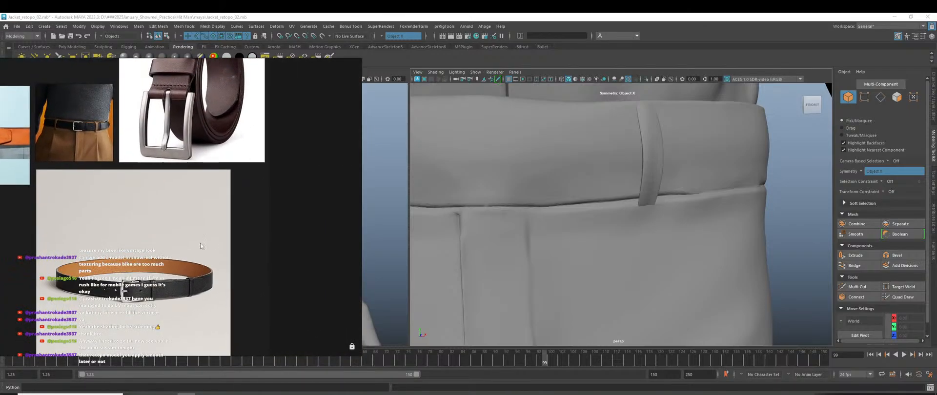
scroll(186, 186, "up", 8)
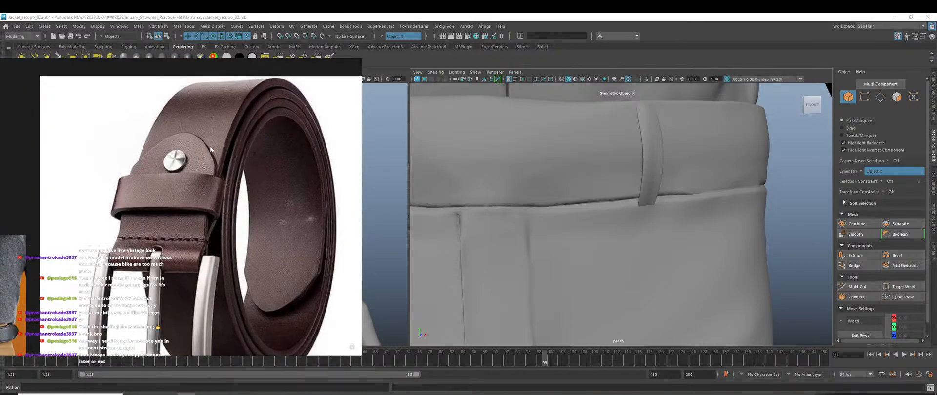
scroll(212, 166, "up", 2)
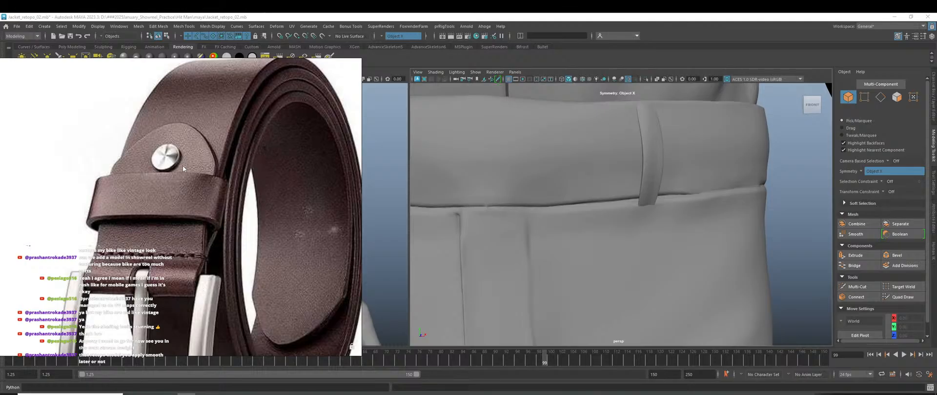
Zoom in on the trouser waistband and select the pants mesh.
scroll(600, 221, "down", 3)
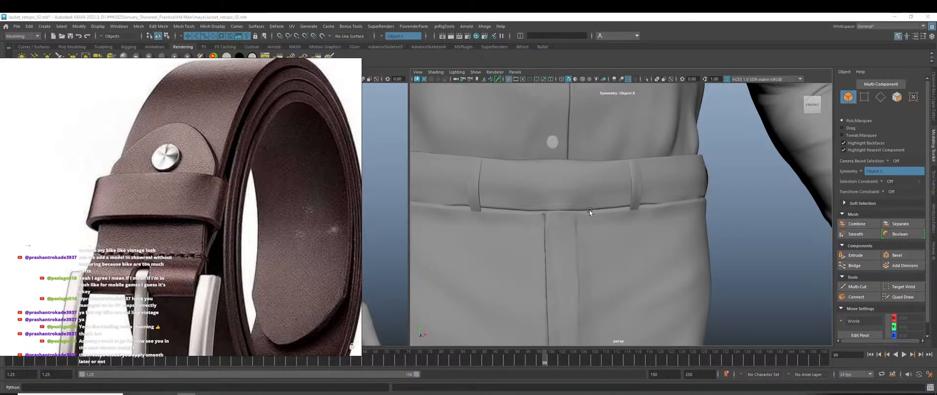
scroll(592, 215, "down", 1)
scroll(590, 214, "up", 3)
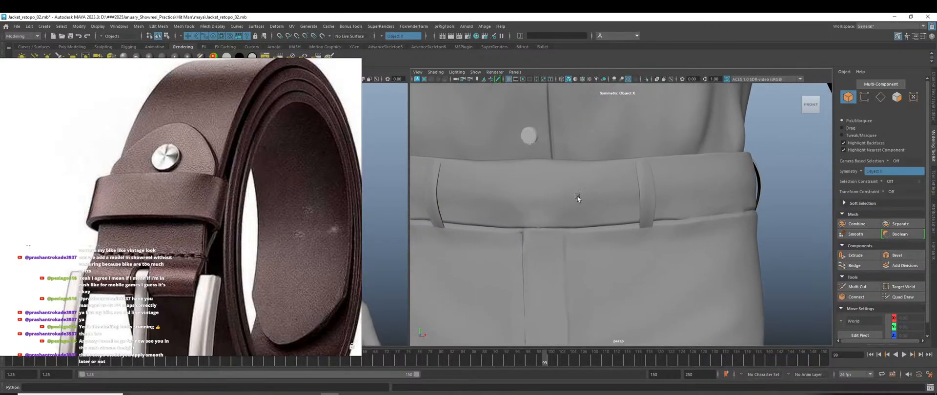
left_click(523, 172)
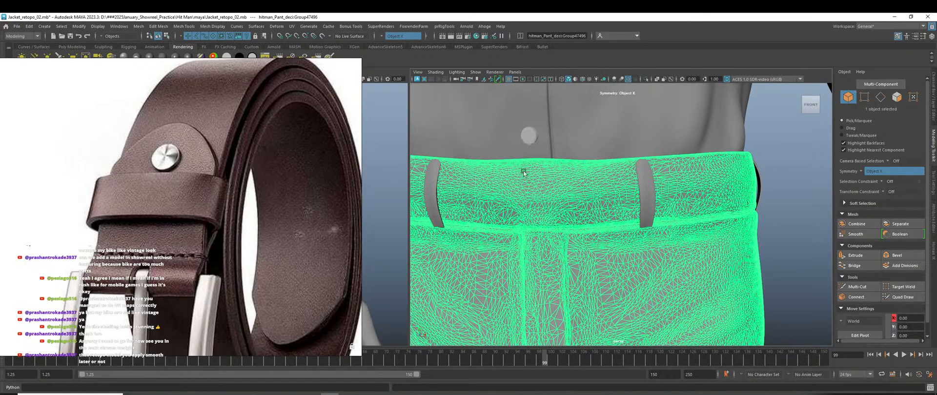
Turn symmetry off and make the trousers the live snapping surface.
left_click(381, 36)
left_click(396, 42)
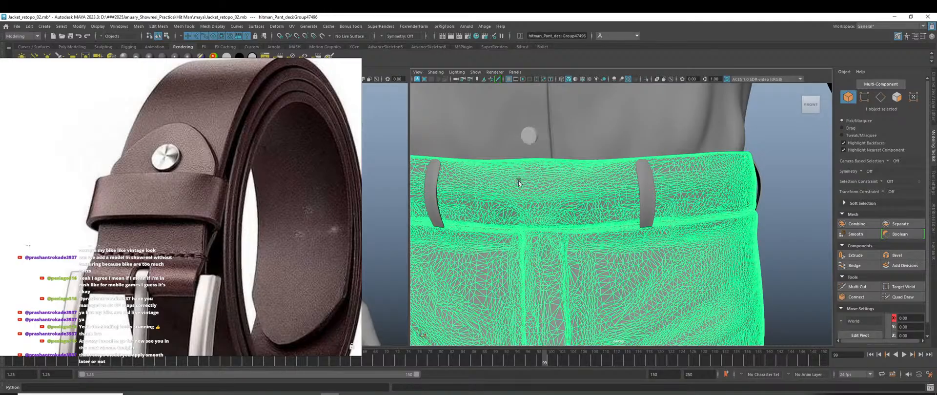
mouse_move(336, 58)
left_click(323, 38)
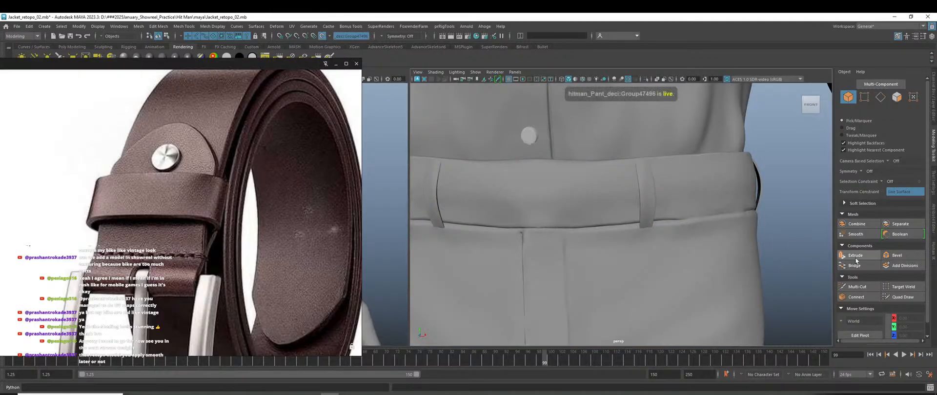
Quad Draw a quad on the waistband front, split it with a middle edge, and adjust its top corners.
left_click(902, 297)
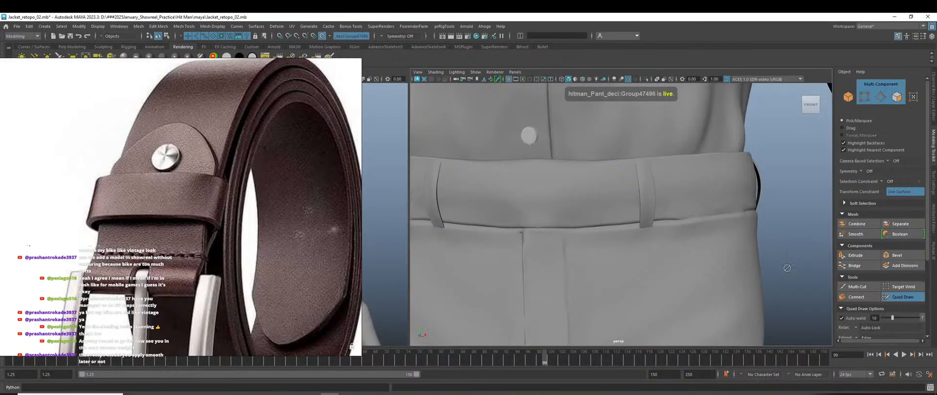
left_click(540, 161)
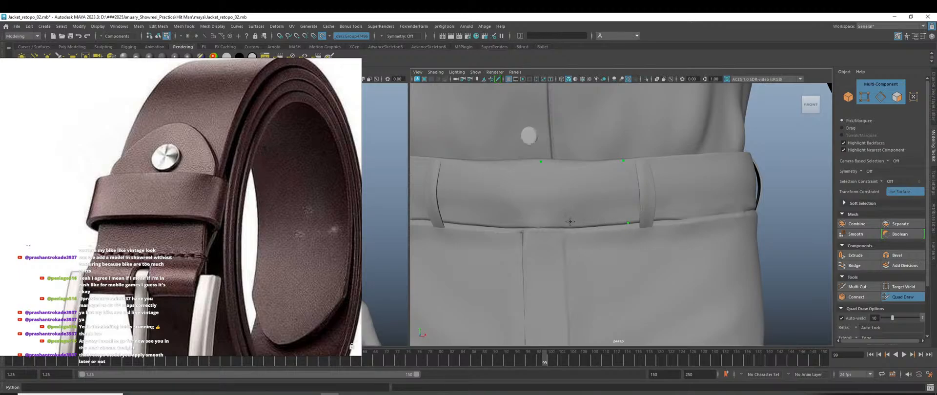
left_click(538, 226)
left_click(568, 214, "shift")
left_click(581, 206, "shift")
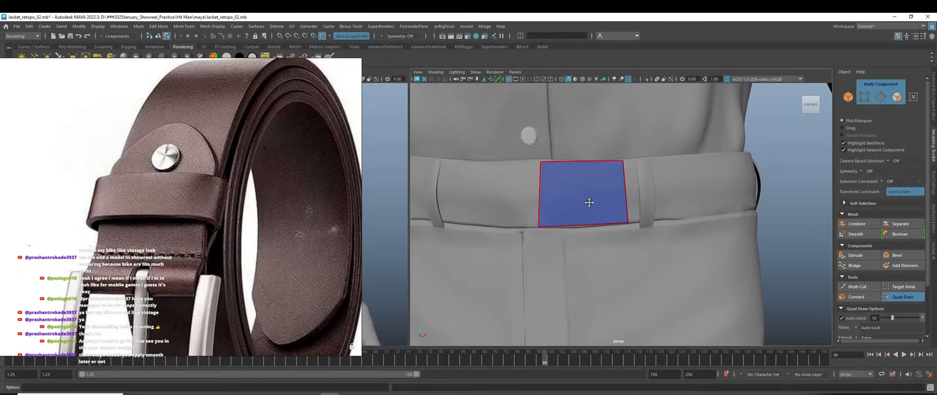
left_click(583, 172, "ctrl")
left_click_drag(539, 161, 536, 161)
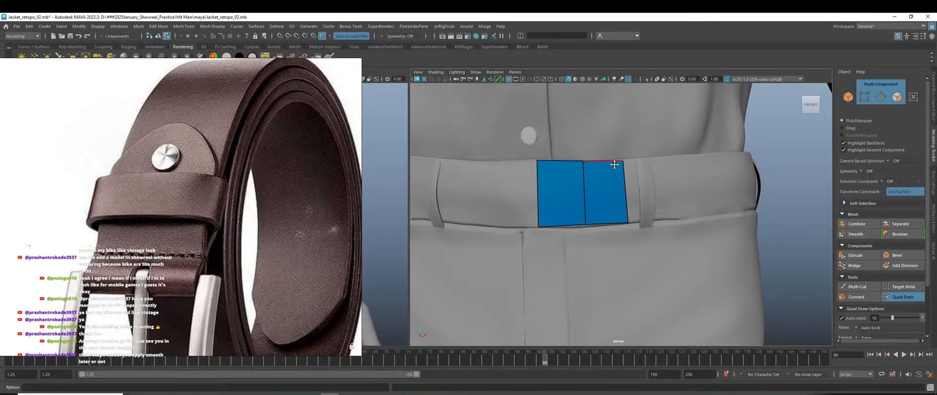
left_click_drag(624, 160, 623, 158)
key("w")
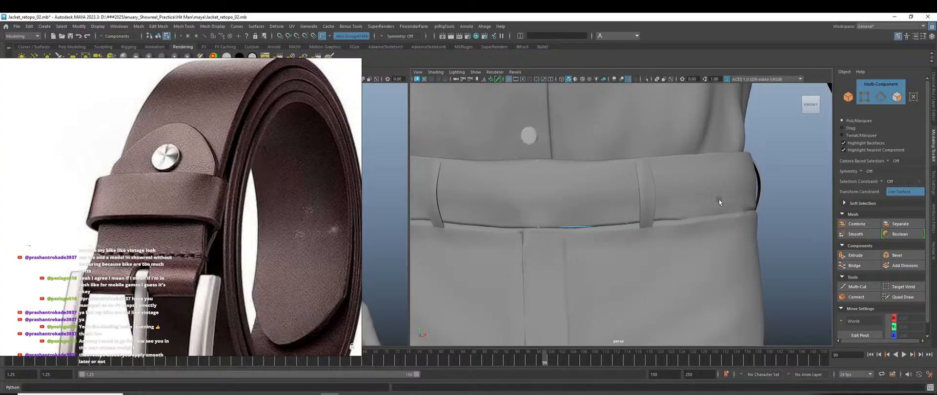
right_click_drag(797, 144, 783, 171)
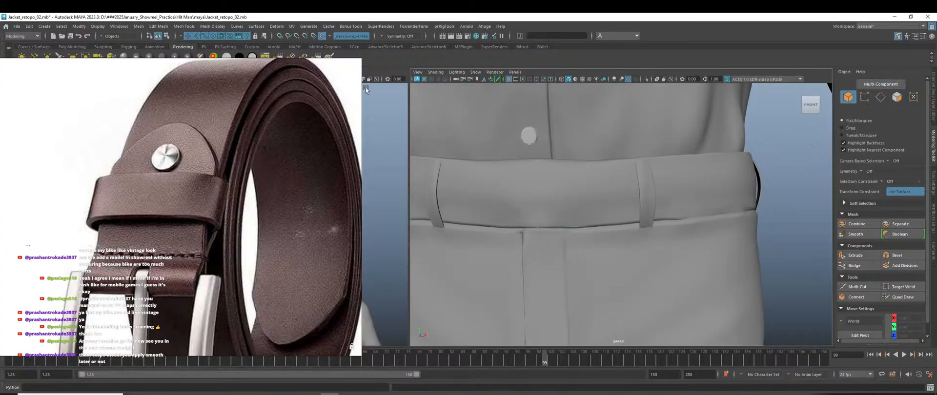
Select the belt patch, centre its pivot, and scale it much larger.
left_click(603, 196)
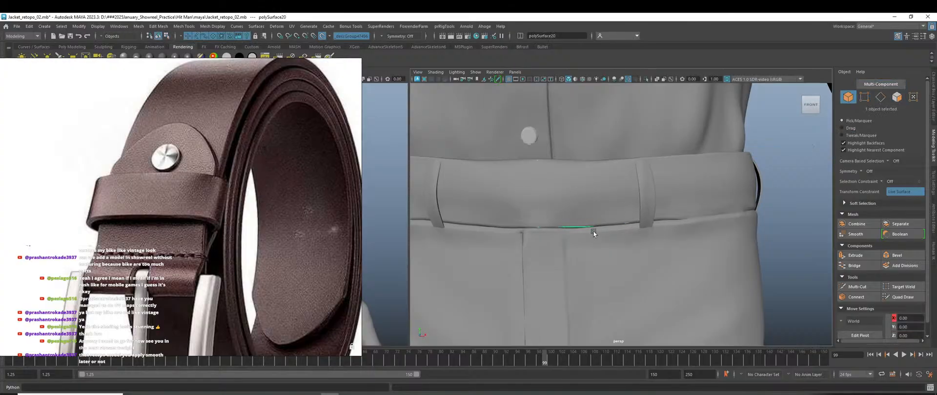
left_click_drag(593, 232, 640, 280, "alt")
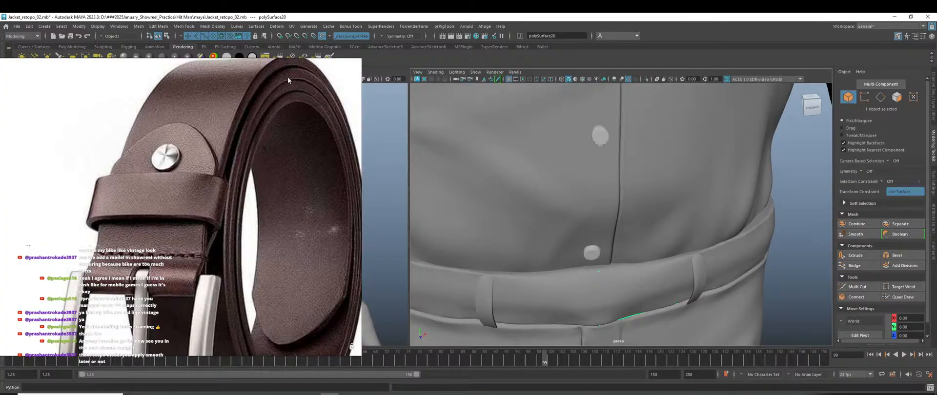
right_click_drag(161, 109, 153, 154)
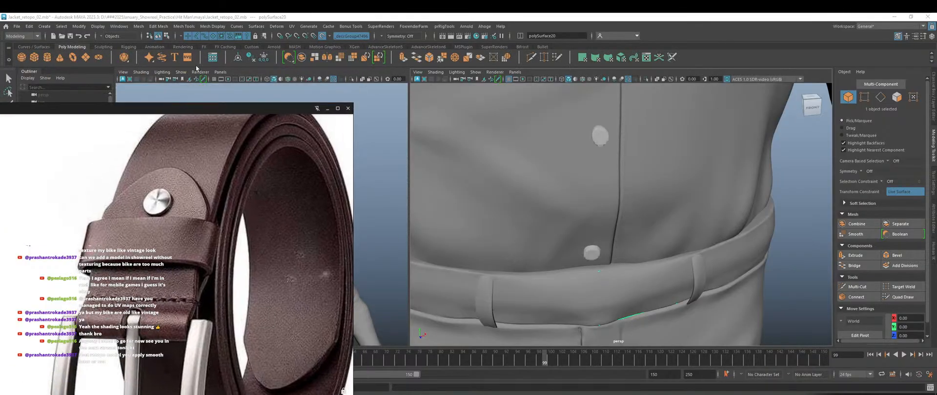
left_click(237, 57)
left_click_drag(677, 302, 633, 249, "alt")
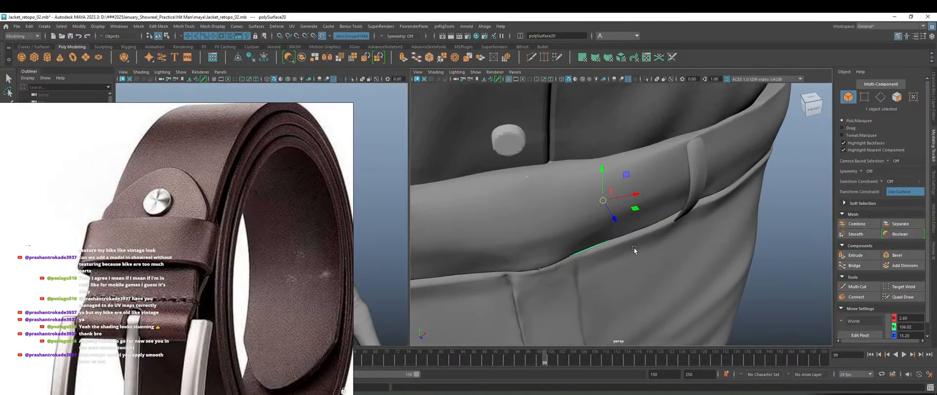
left_click_drag(615, 222, 627, 237)
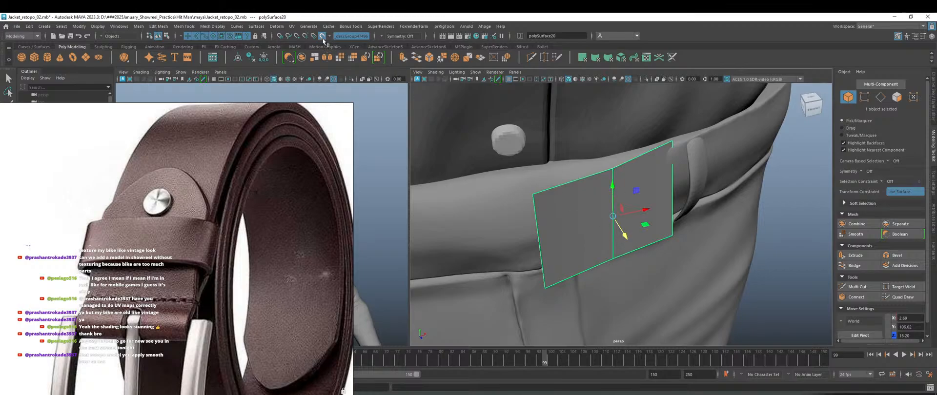
Turn off Make Live and move the patch's left edge to sit against the trousers.
left_click(348, 37)
left_click_drag(667, 258, 678, 262, "alt")
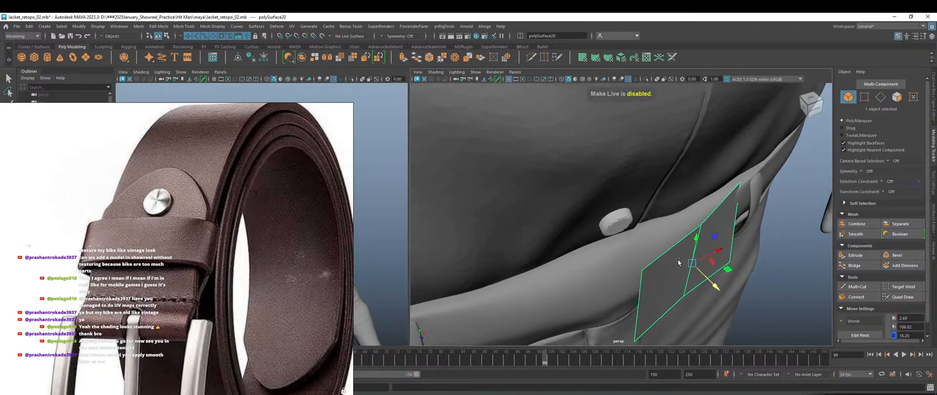
right_click_drag(648, 299, 673, 166)
left_click(645, 302)
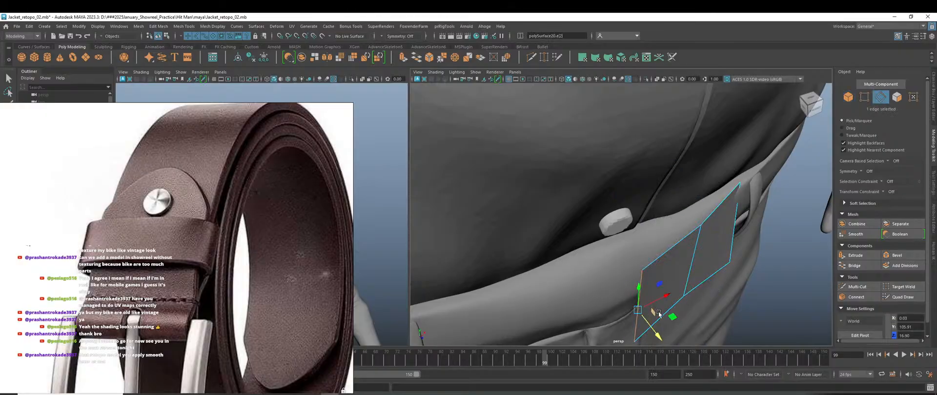
left_click_drag(657, 335, 637, 323)
left_click_drag(693, 332, 638, 315, "alt")
left_click_drag(616, 258, 637, 274, "alt")
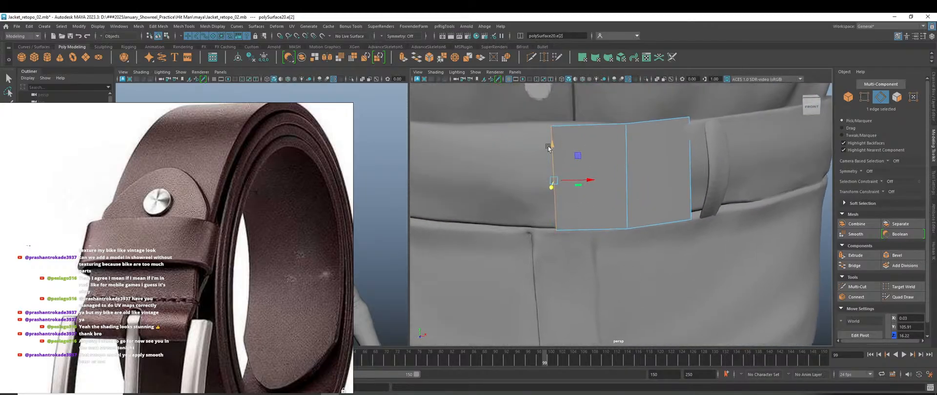
left_click_drag(548, 148, 549, 143)
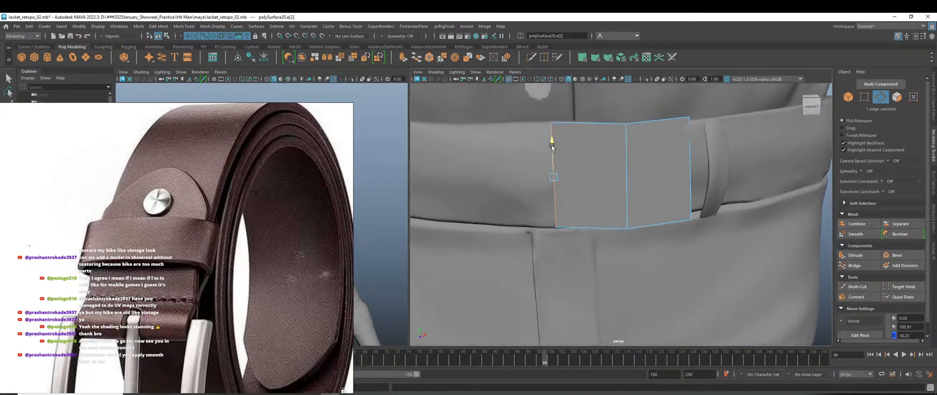
Lift the middle edge and rotate the right edge to follow the waistband curve.
left_click(621, 170)
left_click_drag(626, 148, 627, 144)
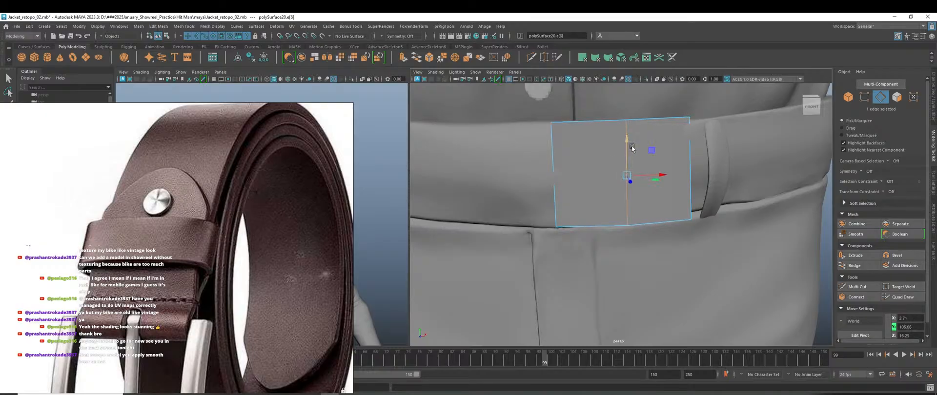
left_click(688, 155)
left_click_drag(688, 155, 664, 222, "alt")
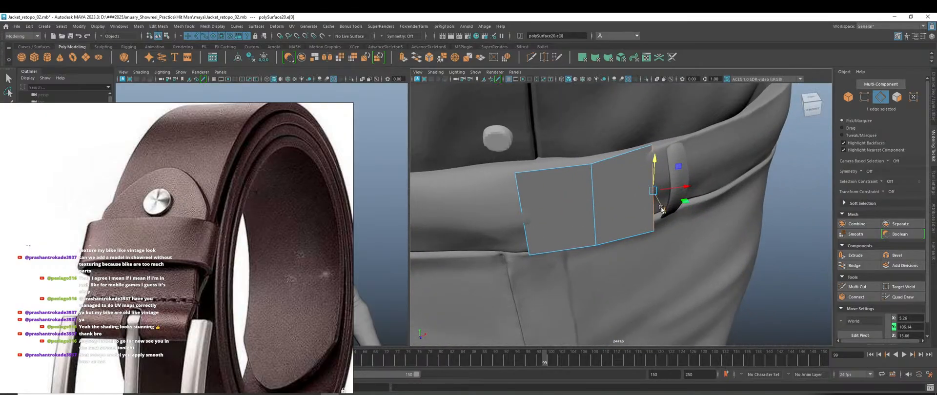
key("e")
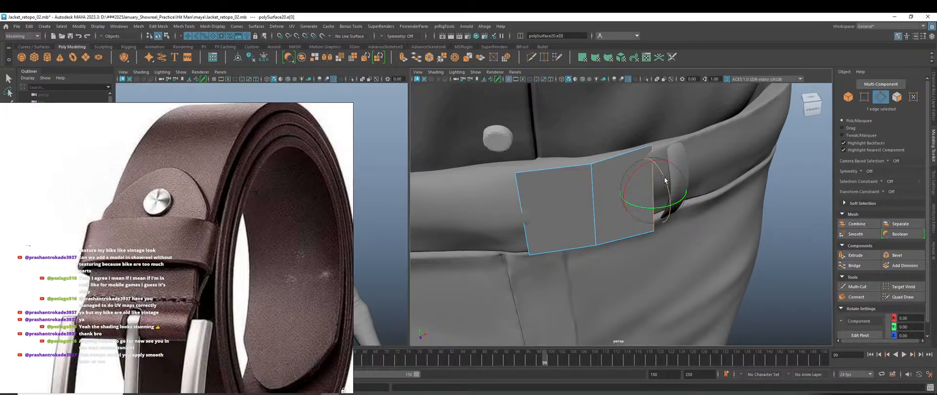
left_click_drag(663, 196, 672, 208, "alt")
scroll(672, 206, "down", 3)
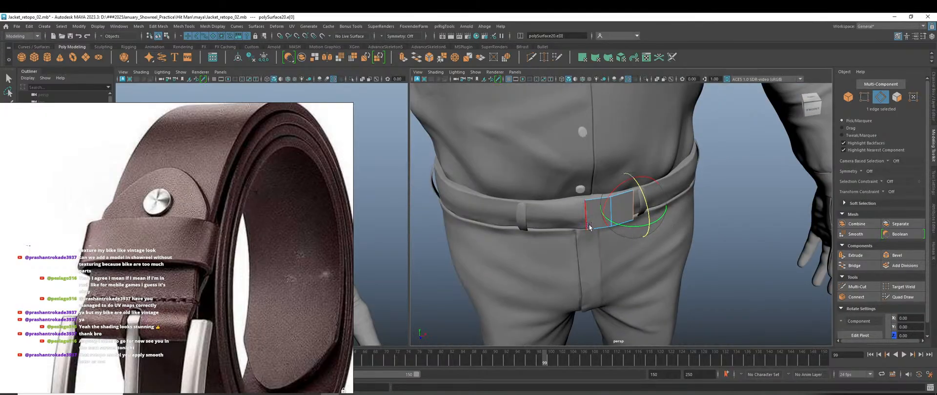
scroll(586, 219, "up", 3)
left_click(555, 209)
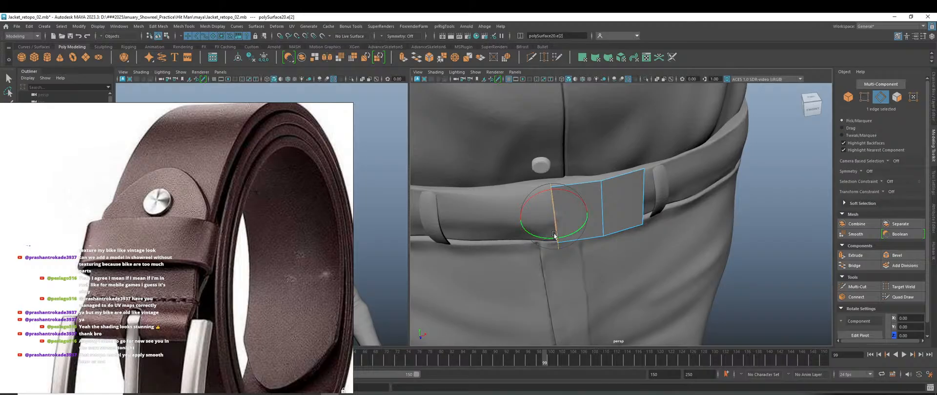
Push the extruded side strip outward and extend it slightly further.
key("w")
mouse_move(554, 235)
left_mouse_down("alt")
mouse_move(610, 228)
mouse_move(594, 258)
mouse_move(607, 263)
left_mouse_up("alt")
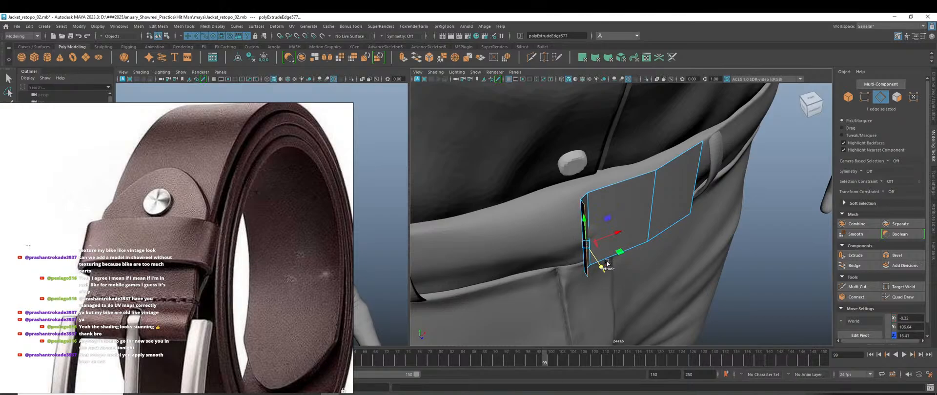
left_click_drag(611, 238, 621, 228, "shift")
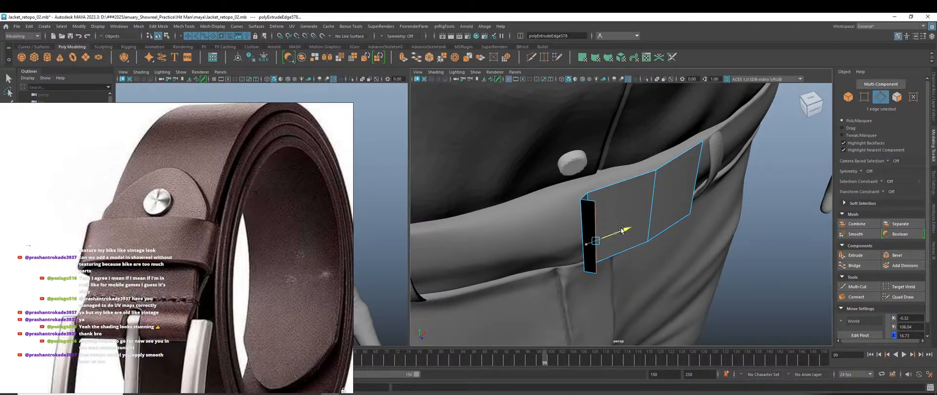
left_click_drag(608, 263, 614, 265, "shift")
left_click_drag(624, 235, 625, 227)
right_click_drag(618, 207, 630, 268, "alt")
key("bracketleft")
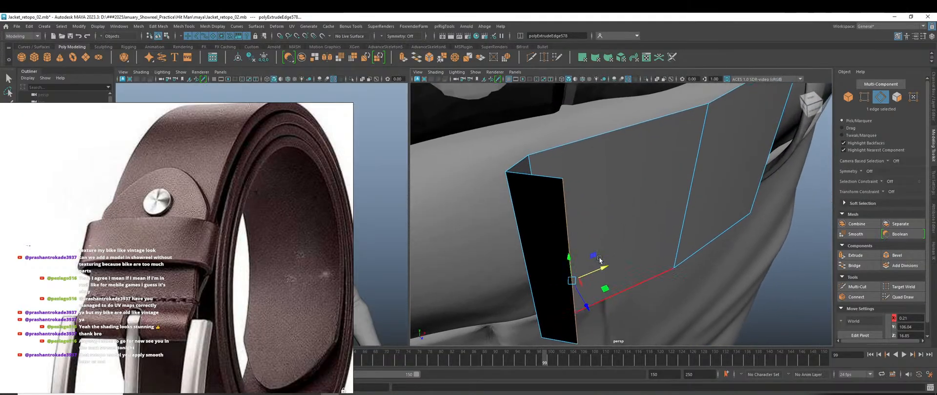
Enable Two Sided Lighting so the belt strip's black back face is lit.
left_click(460, 72)
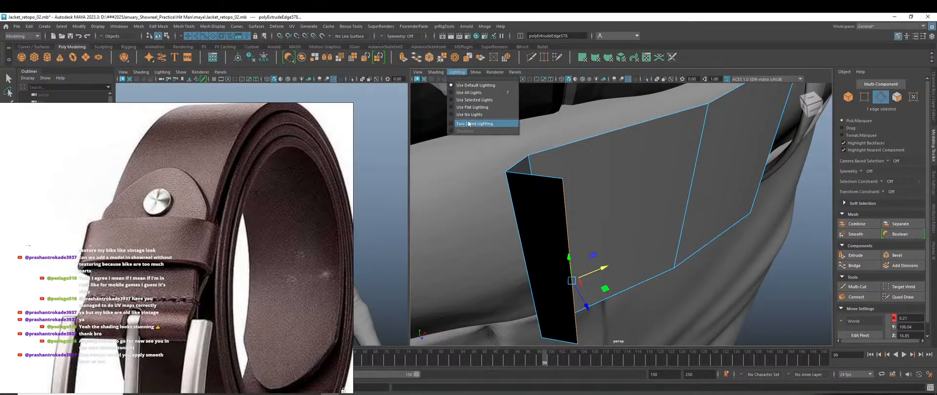
left_click(546, 226)
left_click_drag(547, 227, 718, 213, "alt")
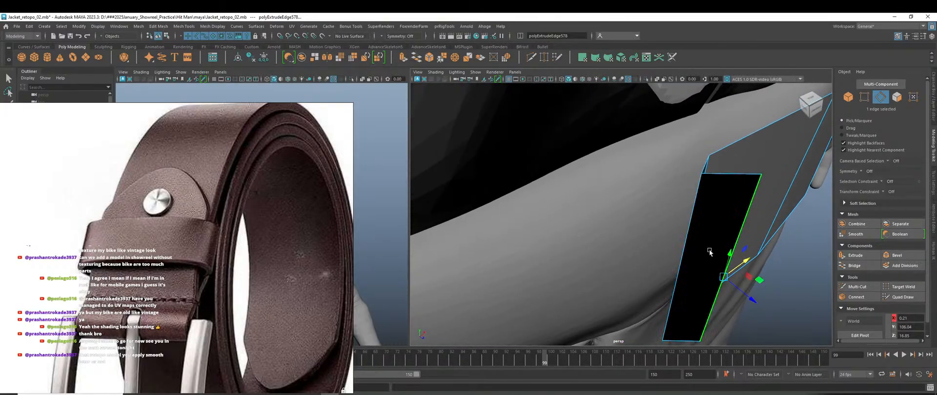
left_click(457, 74)
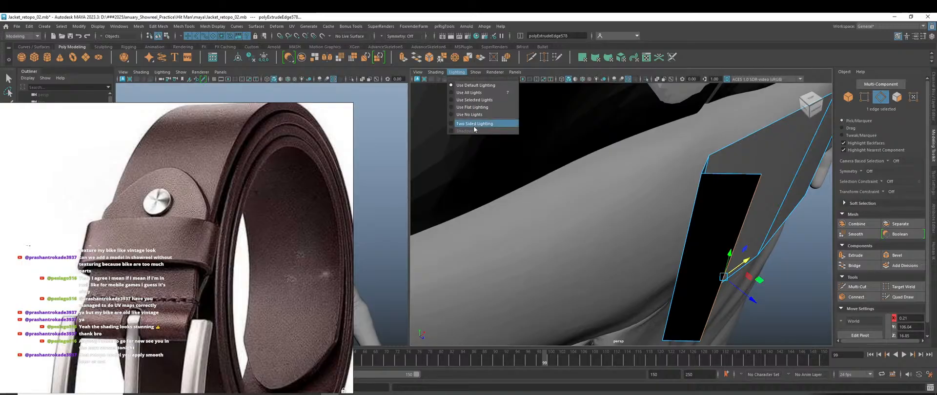
left_click(473, 127)
scroll(590, 226, "down", 5)
left_click_drag(595, 230, 565, 214, "alt")
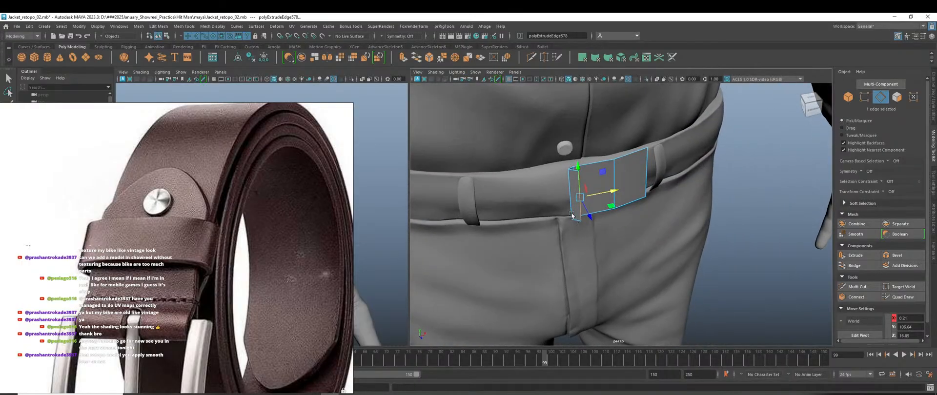
right_click_drag(566, 214, 619, 239, "alt")
middle_click_drag(580, 196, 601, 236, "alt")
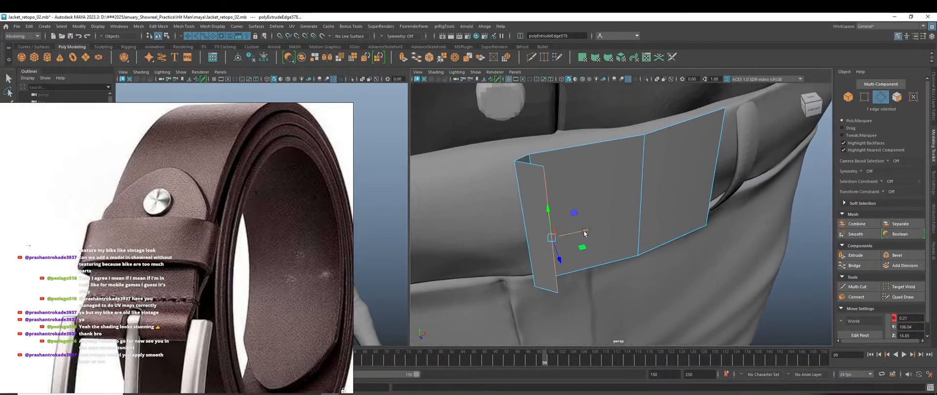
Extrude the end edge into a folded flap and nudge it slightly along Z.
key("ctrl+e")
mouse_move(583, 232)
left_mouse_down()
mouse_move(615, 232)
mouse_move(593, 247)
mouse_move(582, 239)
left_mouse_up()
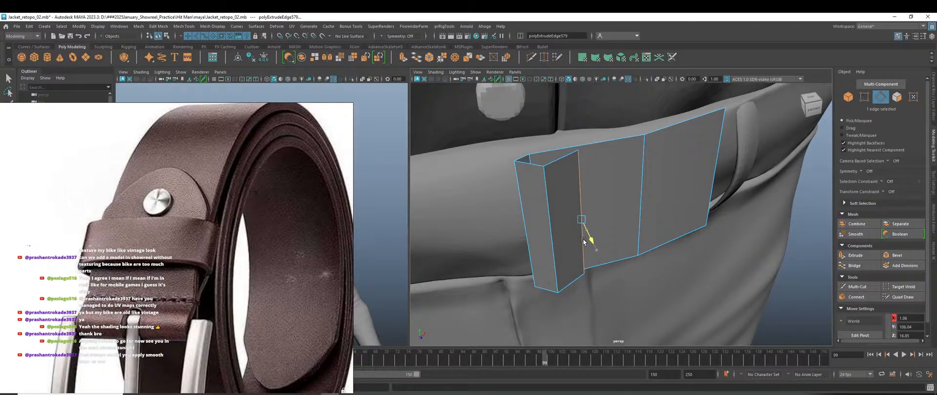
key("w")
mouse_move(583, 240)
left_mouse_down("alt")
mouse_move(585, 265)
mouse_move(583, 245)
left_mouse_up("alt")
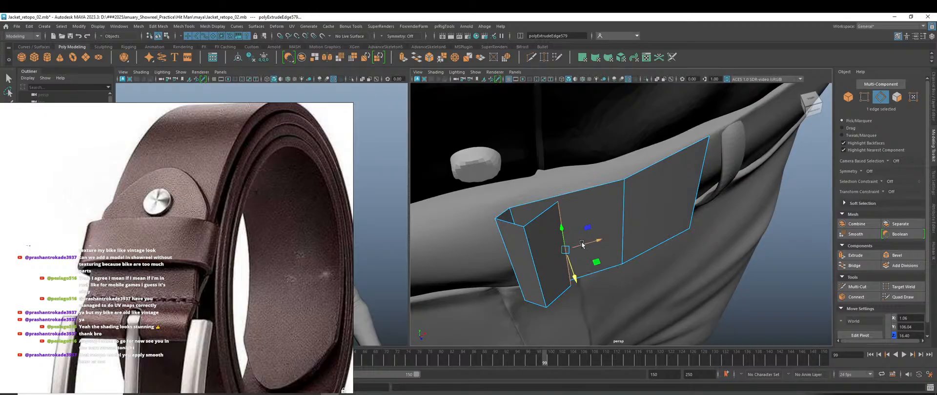
left_click_drag(571, 273, 570, 271)
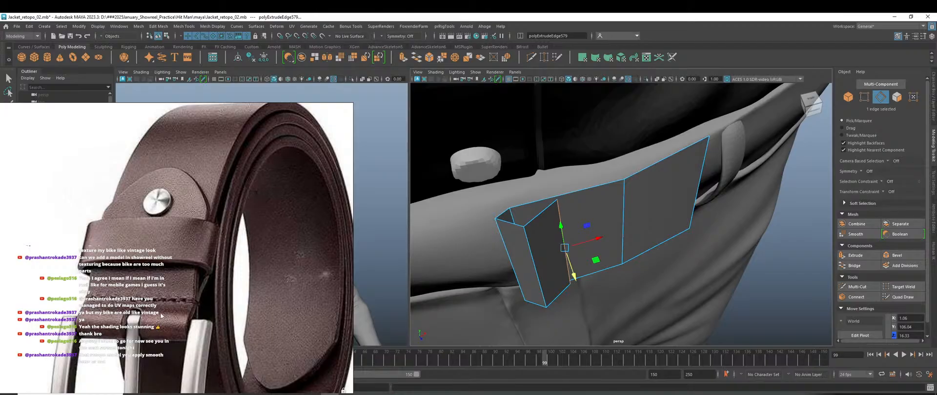
scroll(160, 316, "down", 4)
middle_click_drag(194, 322, 194, 212)
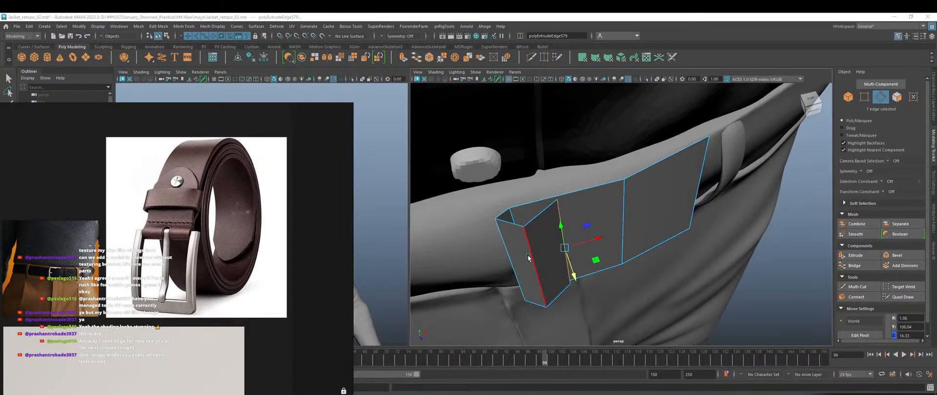
Extrude the end edge rightward along the waist and scale it shorter vertically.
scroll(551, 211, "up", 3)
scroll(560, 251, "down", 2)
left_click_drag(564, 267, 556, 249, "alt")
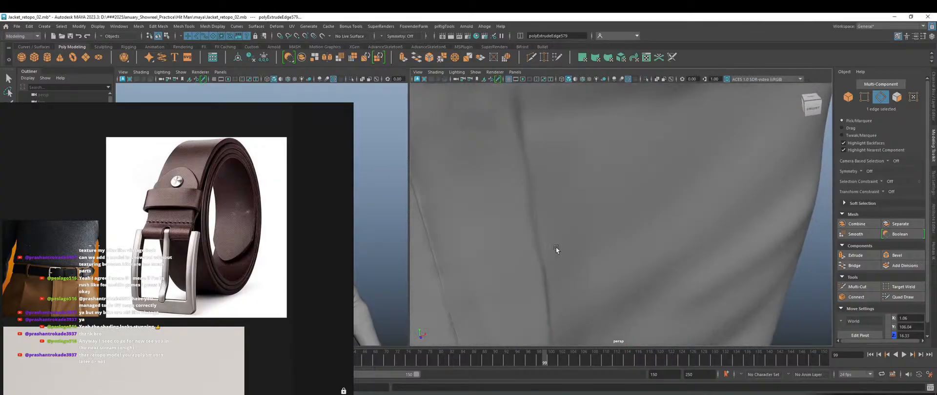
scroll(570, 205, "down", 1)
middle_click_drag(571, 205, 587, 288, "alt")
left_click_drag(566, 200, 627, 195, "shift")
scroll(618, 210, "down", 5)
scroll(602, 192, "up", 2)
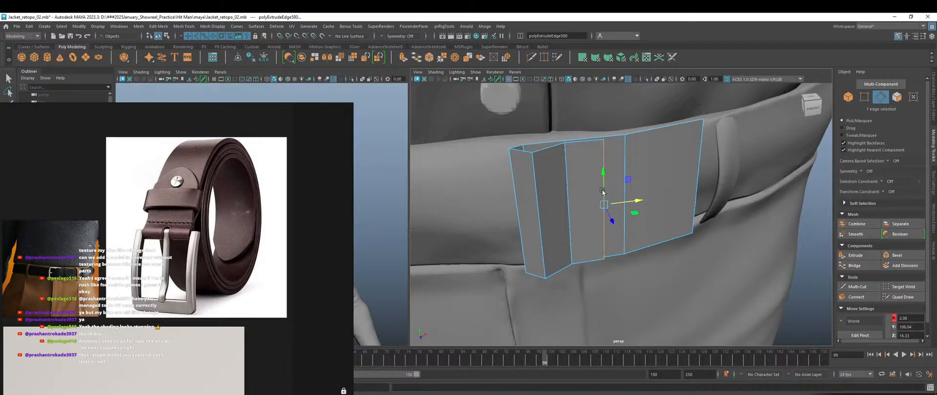
key("r")
left_click_drag(603, 172, 603, 179)
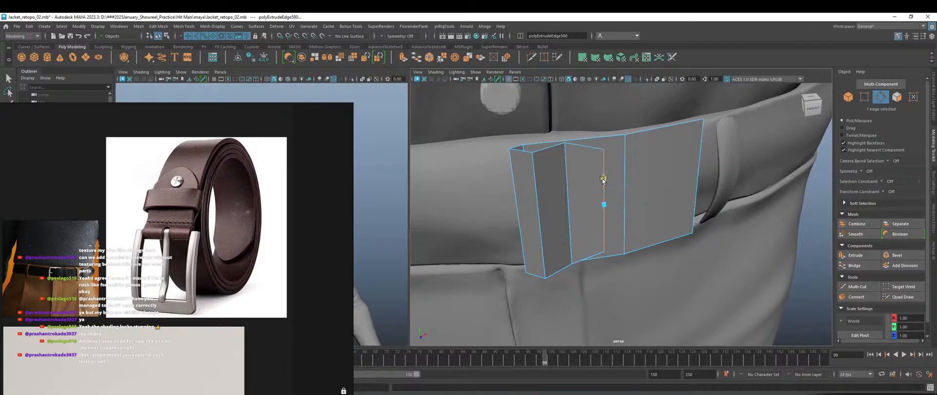
Extrude two more narrowing segments to the right, tapering the strap toward a tip.
key("w")
left_click_drag(634, 201, 662, 204, "shift")
key("r")
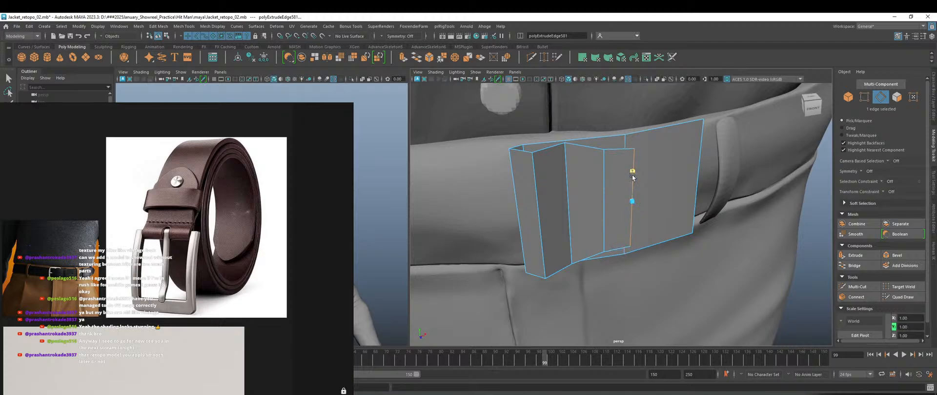
left_click_drag(632, 175, 633, 184)
key("w")
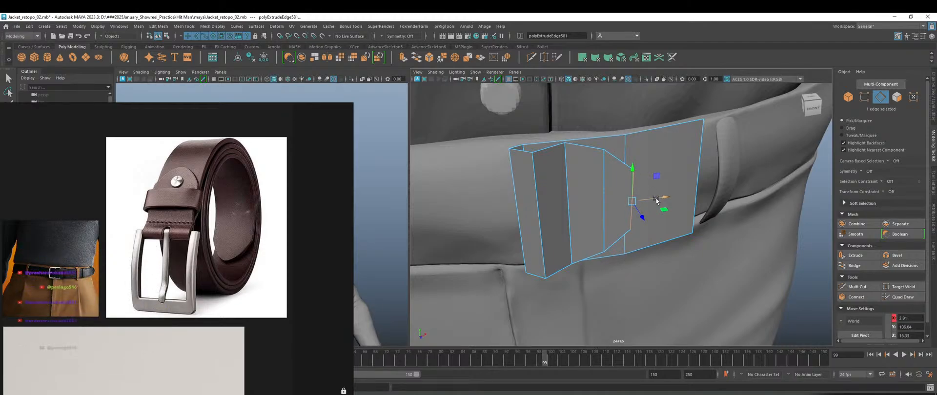
left_click_drag(659, 200, 685, 200, "shift")
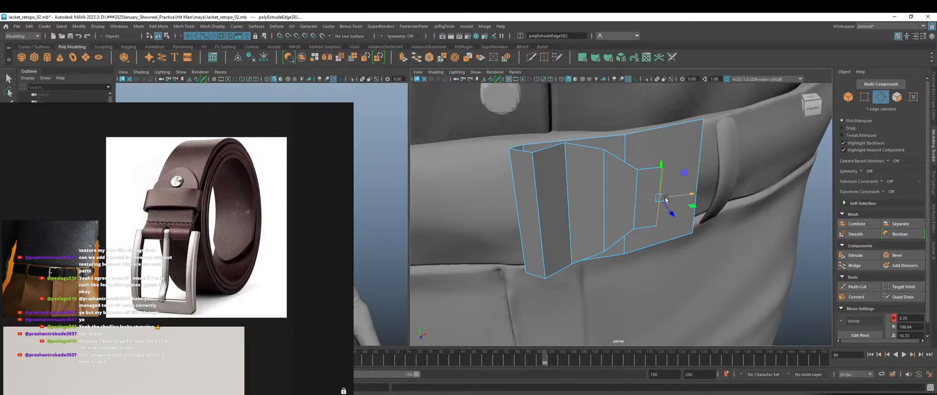
key("r")
middle_click_drag(661, 169, 661, 184)
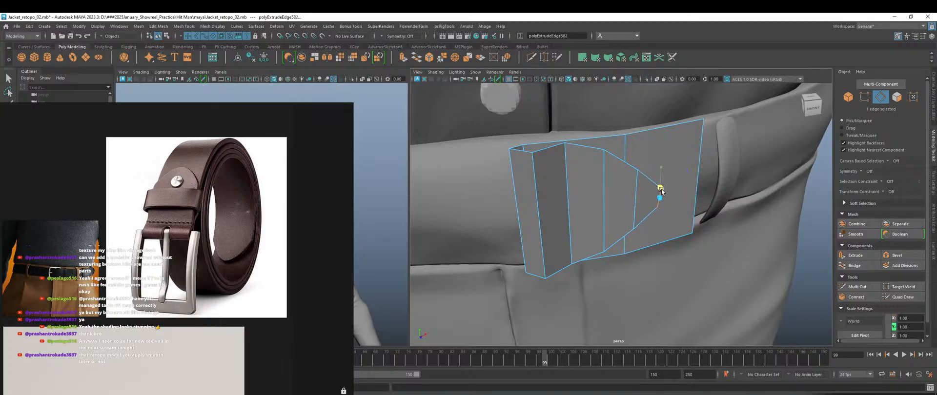
left_click_drag(661, 189, 680, 196)
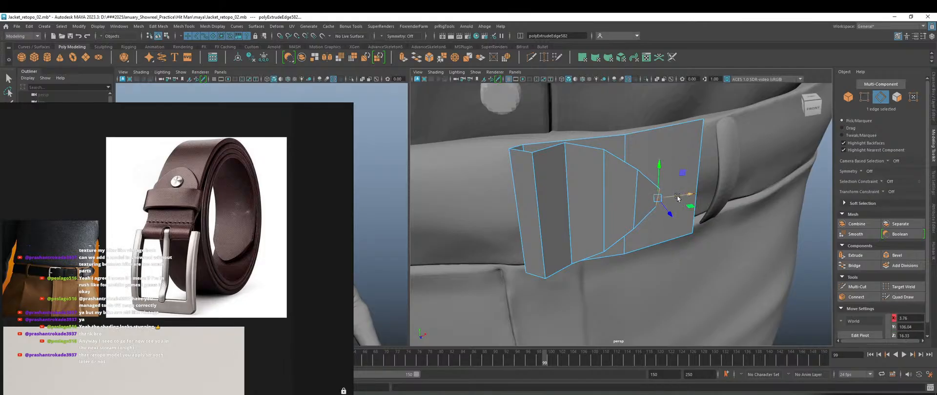
Extrude a final small tip segment, undoing its vertical collapse.
left_click_drag(685, 198, 679, 197, "shift")
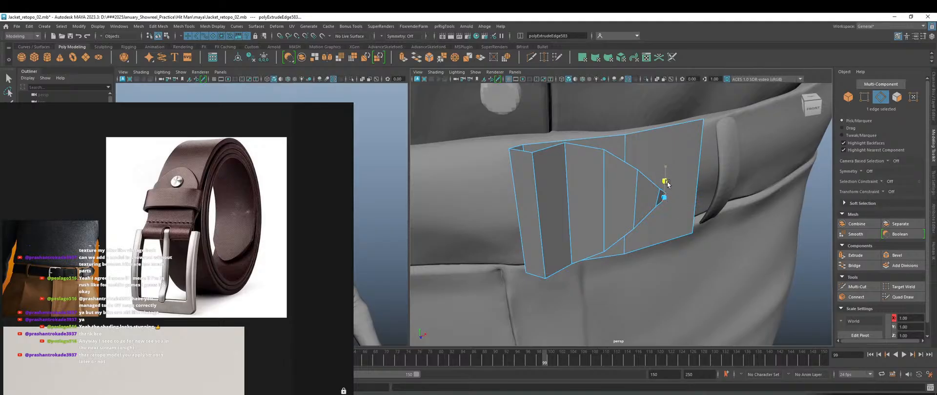
left_click_drag(667, 183, 667, 184)
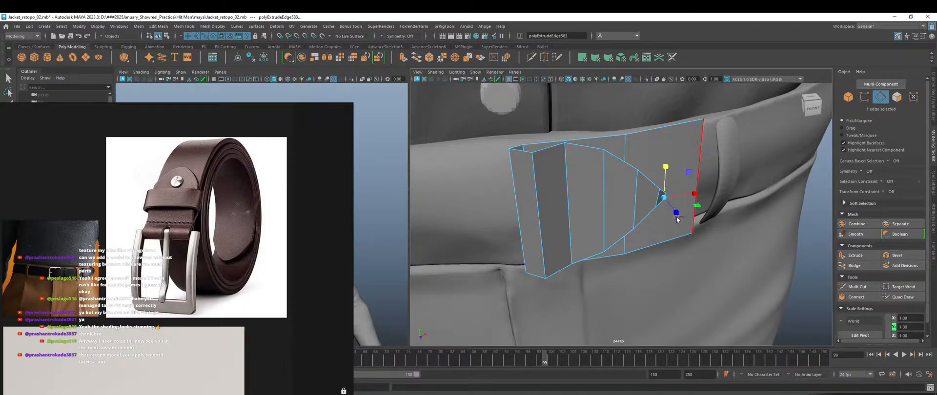
key("ctrl+z")
right_click_drag(673, 222, 690, 236, "alt")
middle_click_drag(695, 223, 650, 236, "alt")
scroll(649, 235, "up", 5)
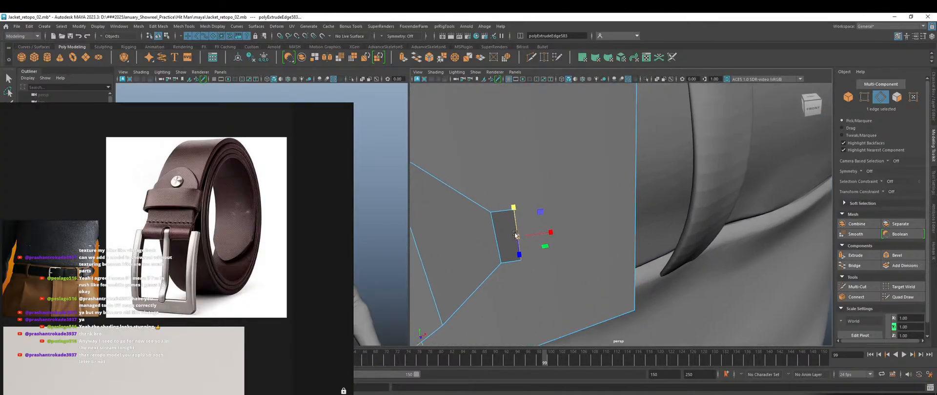
Delete the small leftover face at the belt tip.
left_click(514, 234)
right_click_drag(510, 231, 509, 240)
left_click(508, 236)
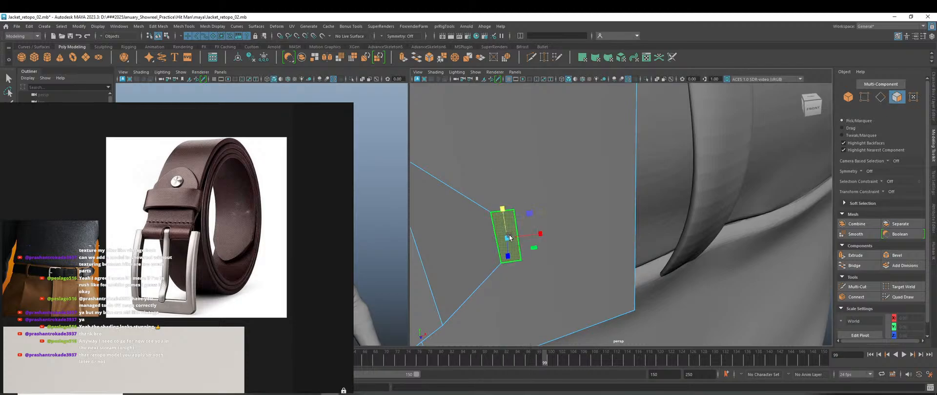
key("Delete")
scroll(510, 237, "down", 5)
scroll(581, 237, "up", 2)
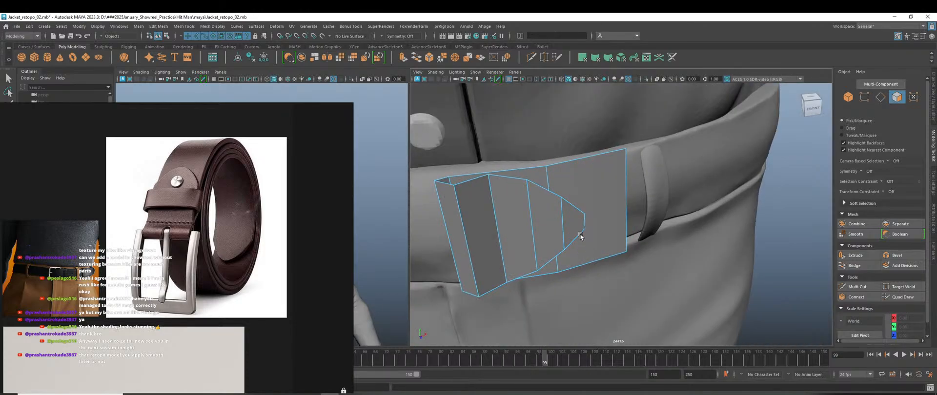
Orbit around the belt tip and switch to edge selection for a new cut.
left_click_drag(584, 248, 579, 224, "alt")
scroll(576, 179, "up", 1)
left_click_drag(578, 182, 564, 175, "alt")
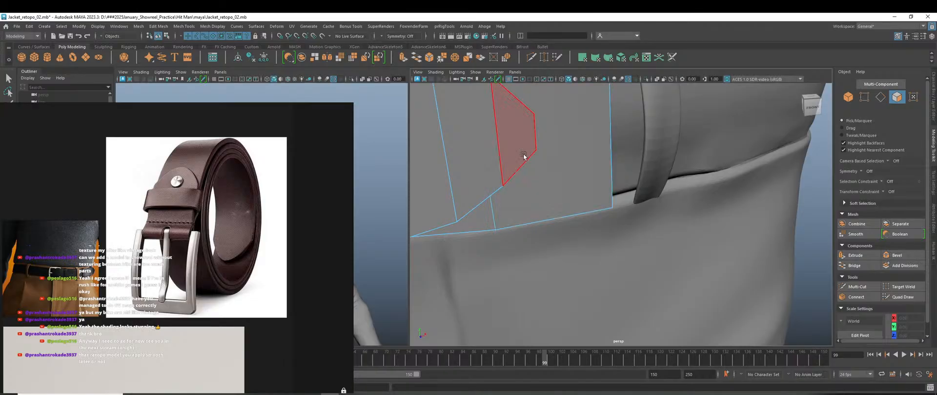
key("F10")
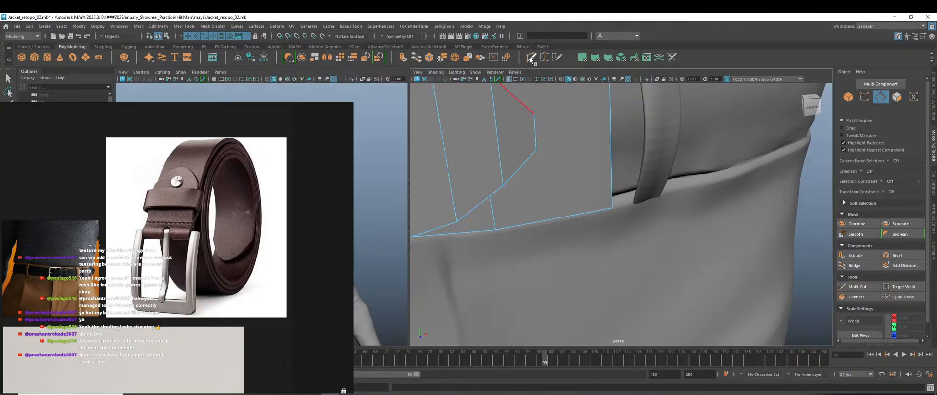
left_click(531, 58)
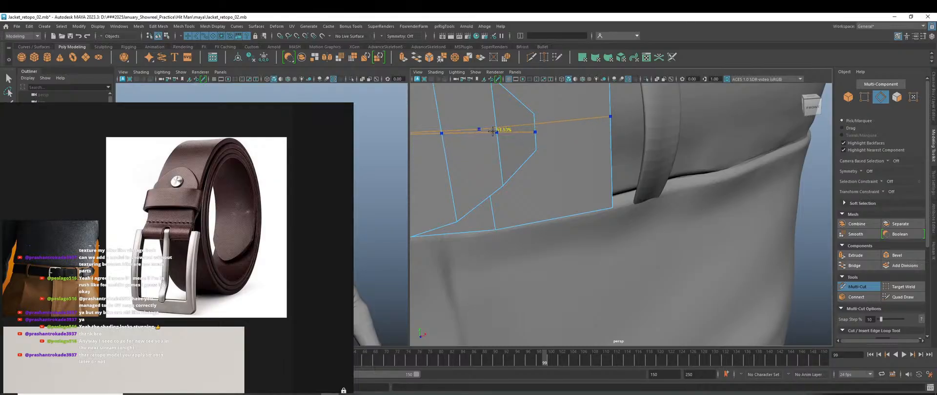
Add an edge loop across the strip, shift its tip vertex, and preview it smoothed.
left_click(492, 132, "ctrl")
key("w")
right_click_drag(526, 134, 514, 134)
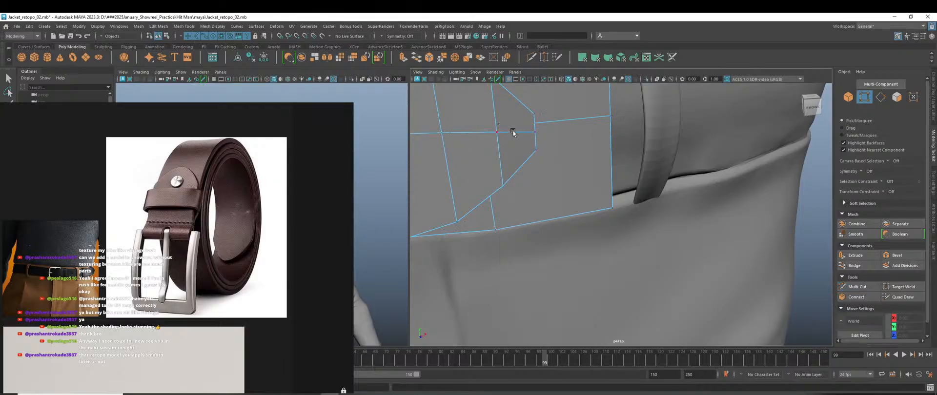
left_click(533, 133)
left_click_drag(562, 133, 569, 131)
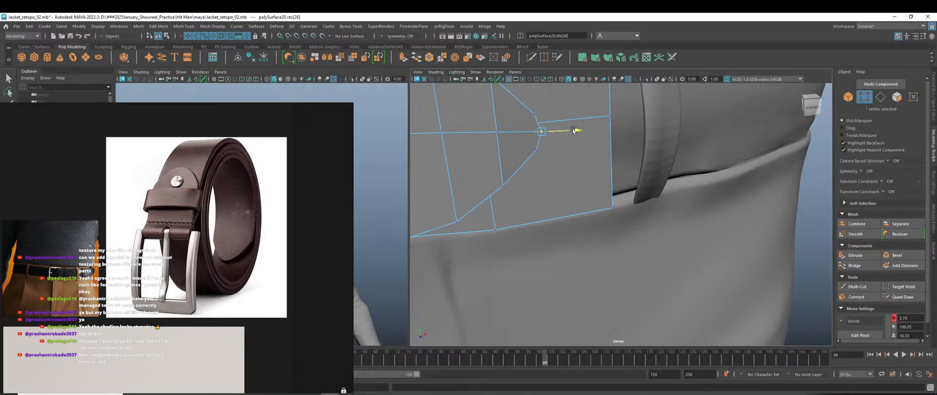
left_click_drag(542, 104, 542, 101)
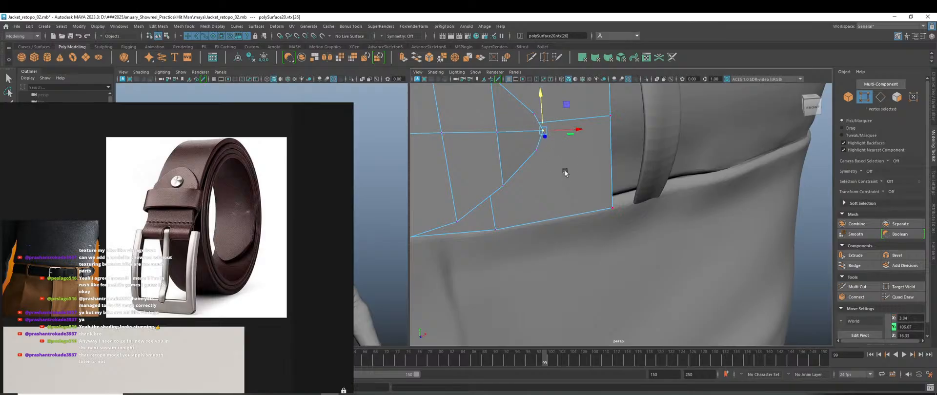
scroll(565, 172, "down", 4)
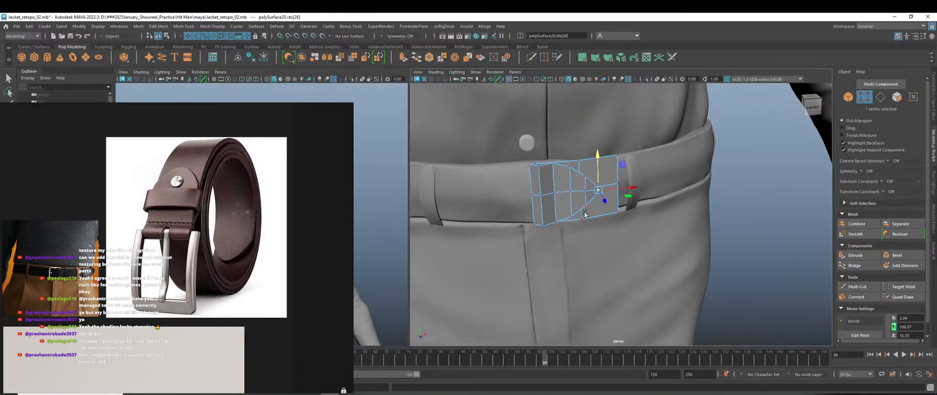
key("3")
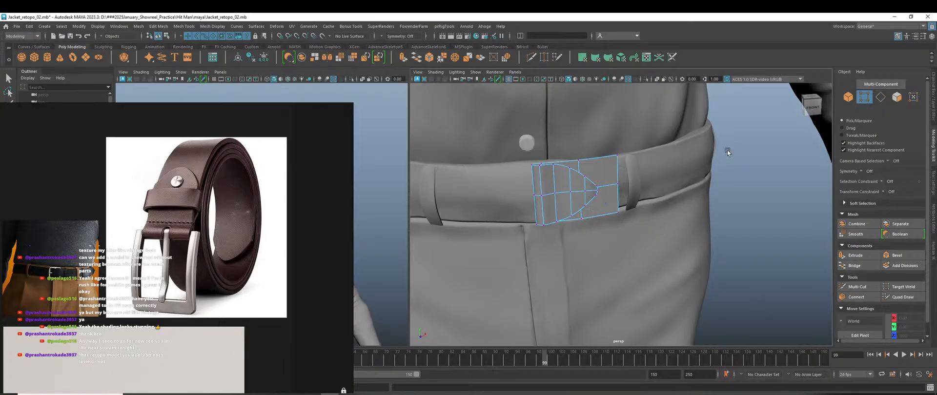
Return to object mode and orbit around the belt to check its fit.
right_click_drag(727, 151, 733, 179)
middle_click_drag(537, 179, 581, 270, "alt")
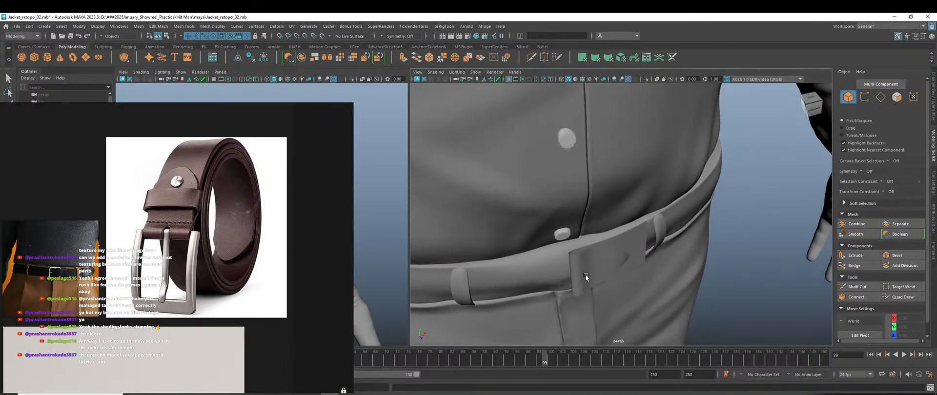
left_click_drag(586, 276, 557, 228, "alt")
scroll(568, 195, "up", 5)
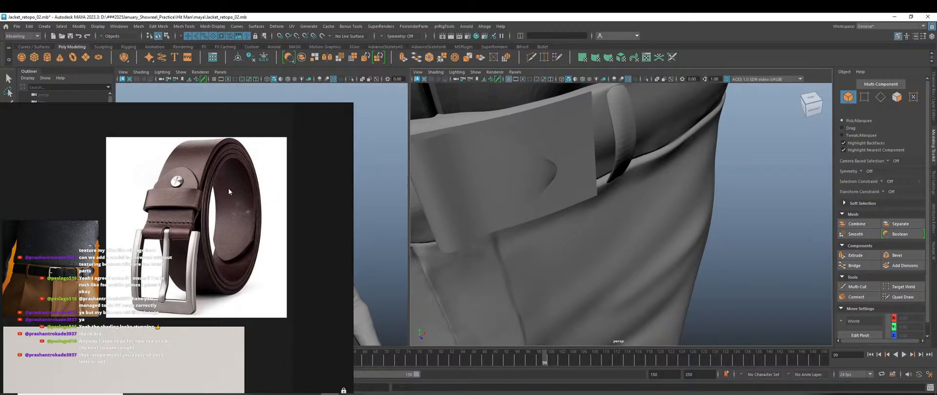
scroll(580, 181, "down", 5)
left_click_drag(618, 220, 655, 184, "alt")
middle_click_drag(654, 183, 590, 233, "alt")
scroll(591, 231, "up", 3)
left_click_drag(593, 228, 543, 229, "alt")
Select the buckle patch, then the trouser mesh.
left_click(543, 229)
scroll(545, 233, "down", 5)
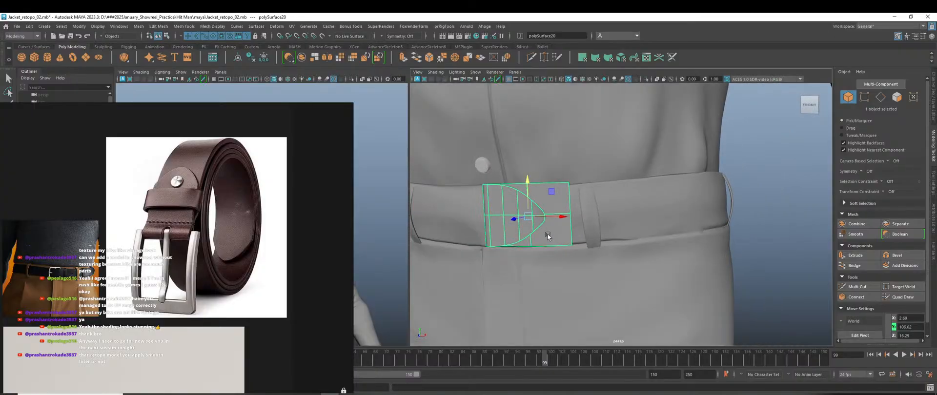
scroll(587, 233, "up", 5)
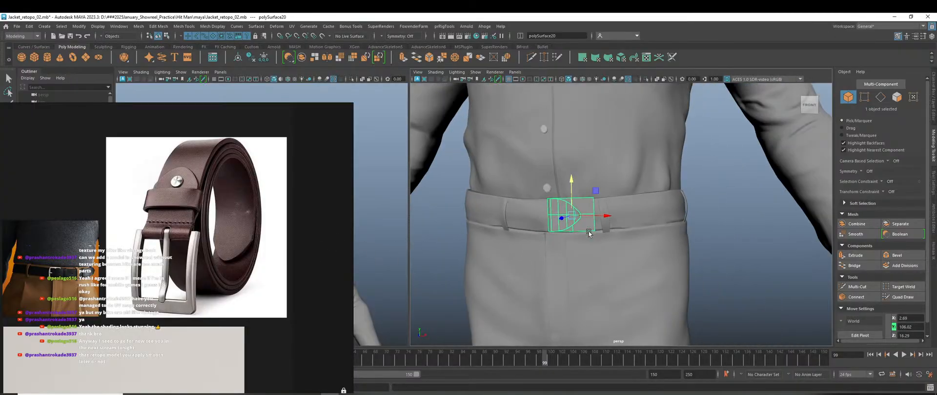
left_click_drag(630, 236, 639, 234, "alt")
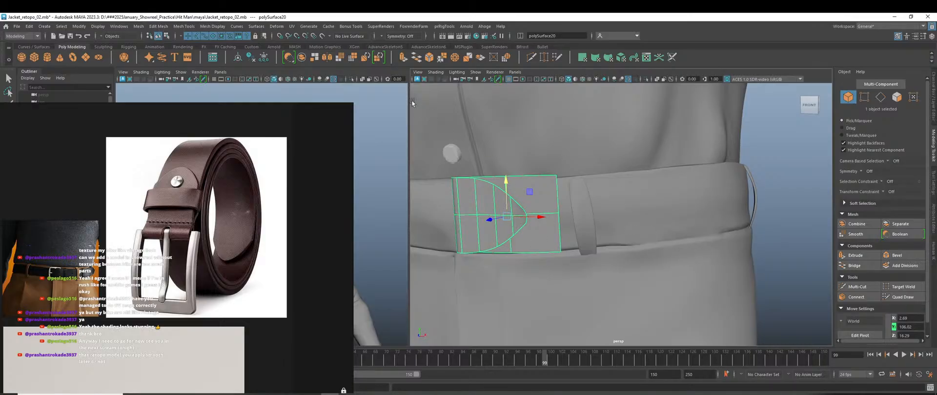
left_click(636, 216)
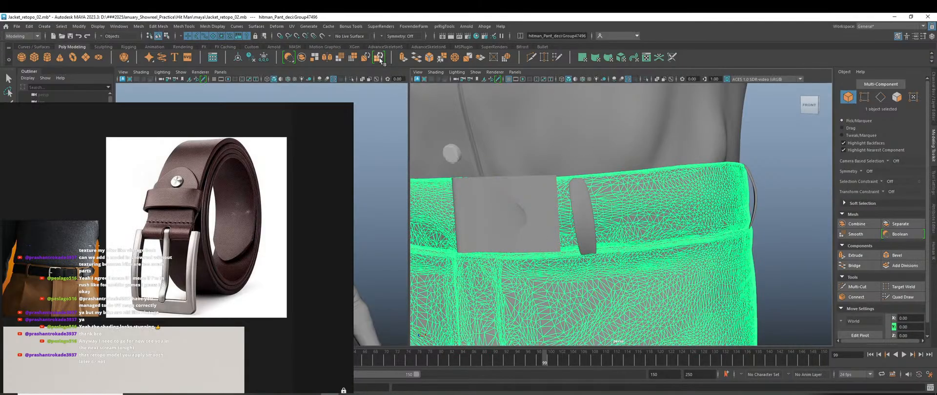
Make the trousers live, select the buckle patch, and extrude quads rightward along the belt.
left_click(323, 36)
left_click(530, 197)
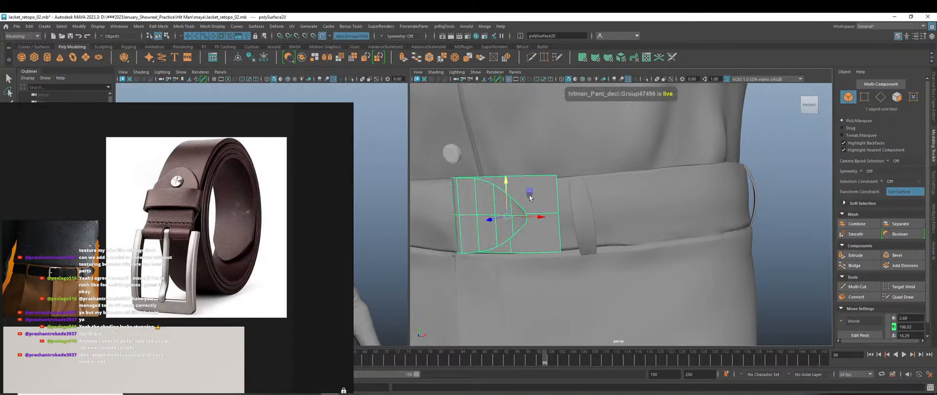
left_click(903, 297)
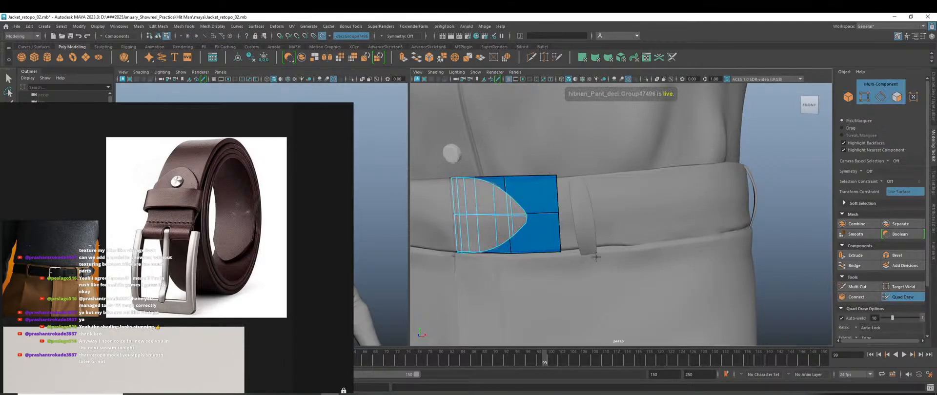
scroll(566, 232, "up", 2)
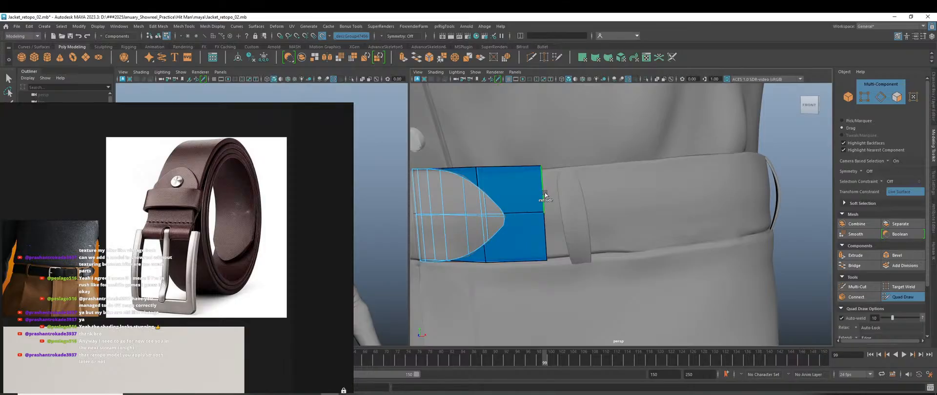
mouse_move(545, 194)
left_mouse_down()
mouse_move(602, 191)
mouse_move(608, 202)
mouse_move(603, 193)
left_mouse_up()
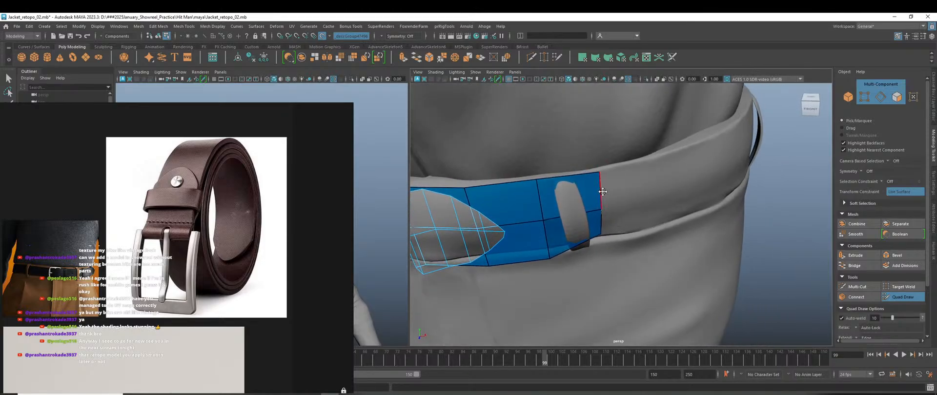
left_click_drag(603, 204, 661, 186)
scroll(661, 186, "down", 5)
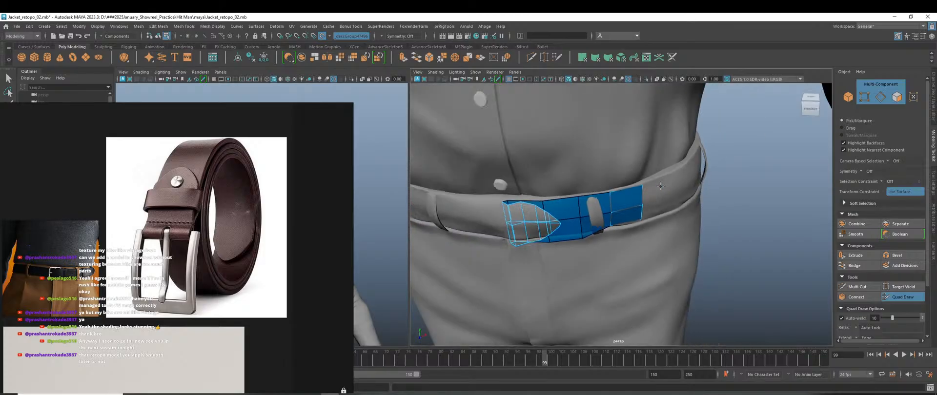
Extrude two more quad columns off the strip's right edge, following the belt toward the hip.
left_click_drag(632, 255, 598, 230, "alt")
scroll(649, 222, "up", 5)
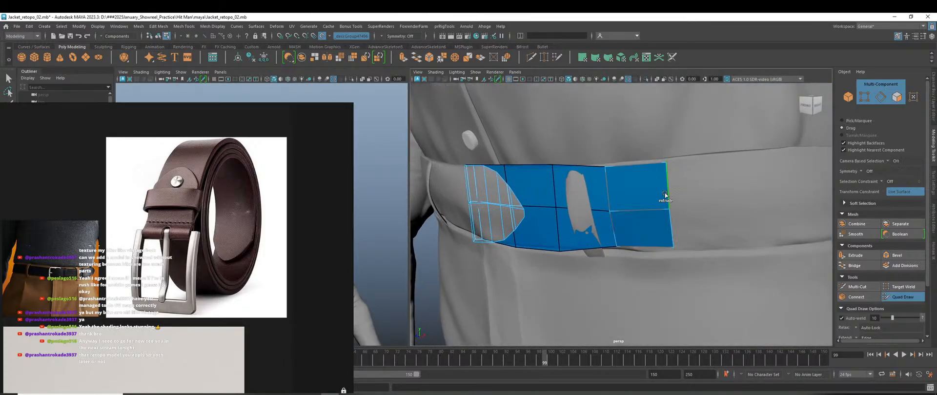
middle_click_drag(667, 197, 702, 194)
left_click_drag(701, 194, 767, 188)
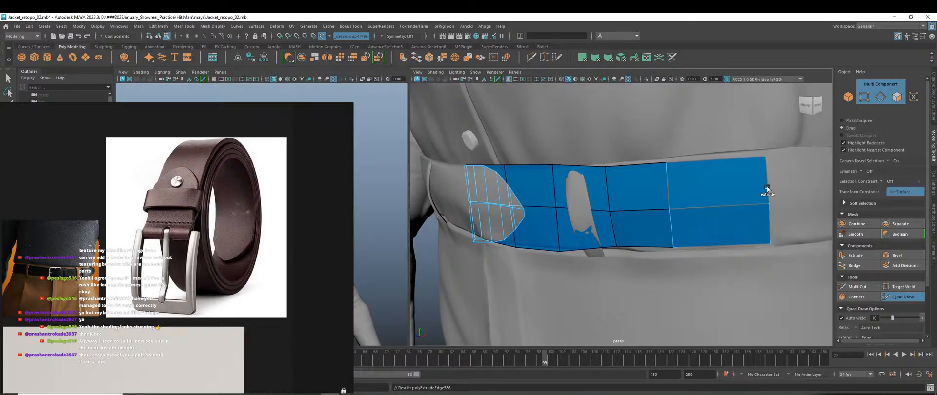
scroll(738, 264, "down", 3)
left_click_drag(710, 275, 646, 236, "alt")
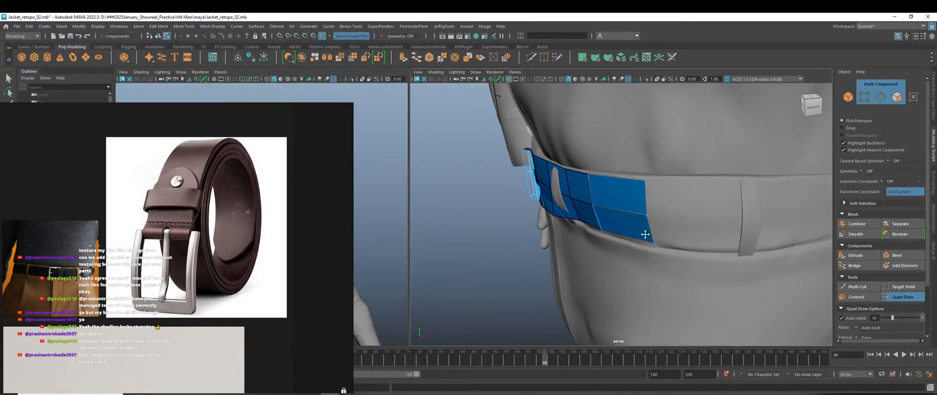
scroll(647, 232, "up", 2)
middle_click_drag(649, 203, 736, 207)
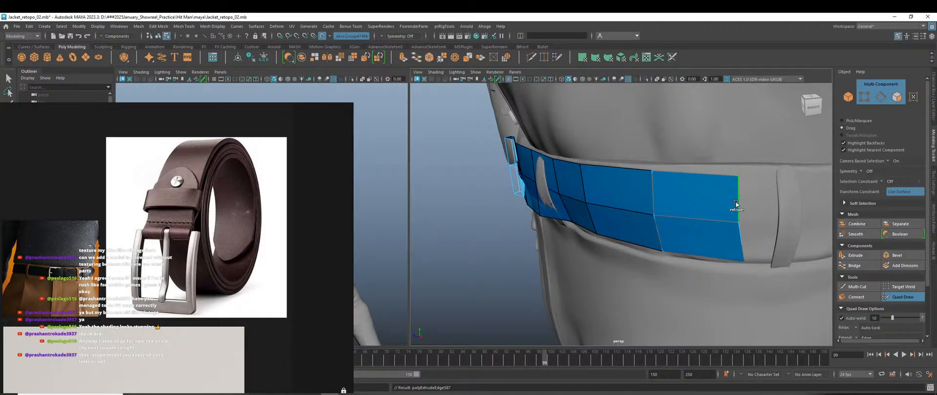
Pull the new columns' top and middle vertices onto the belt edge, then check the strip around the hips.
left_click_drag(738, 176, 739, 171)
left_click_drag(738, 218, 741, 220)
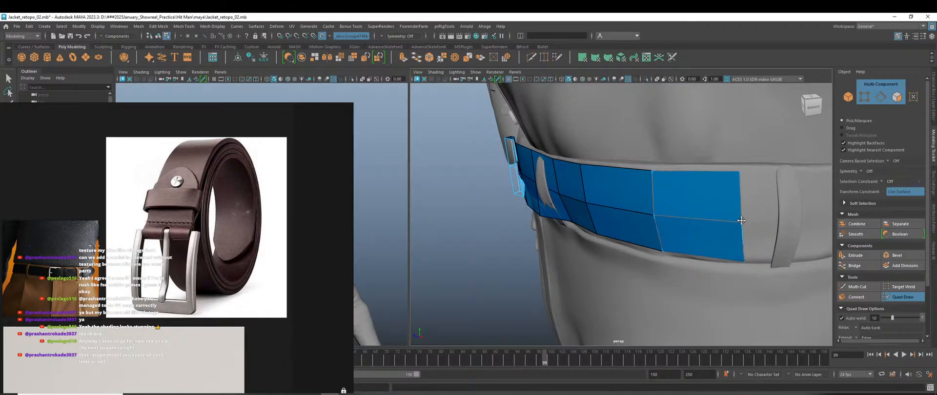
left_click_drag(737, 173, 740, 170)
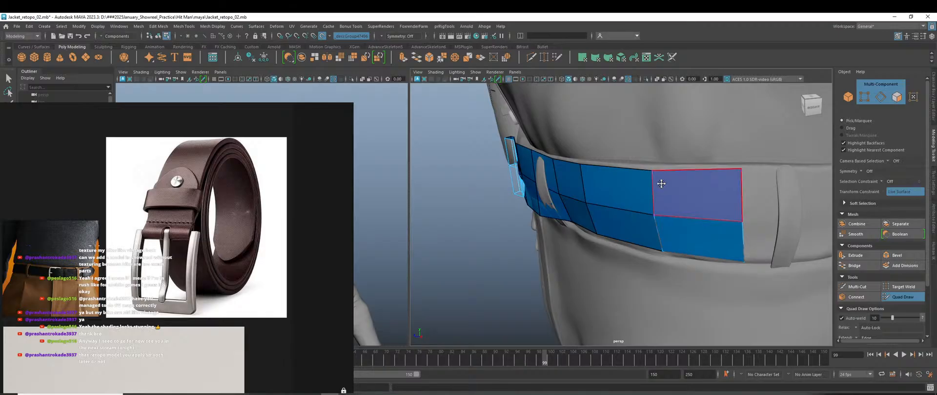
left_click_drag(652, 171, 676, 217)
left_click_drag(660, 137, 663, 135)
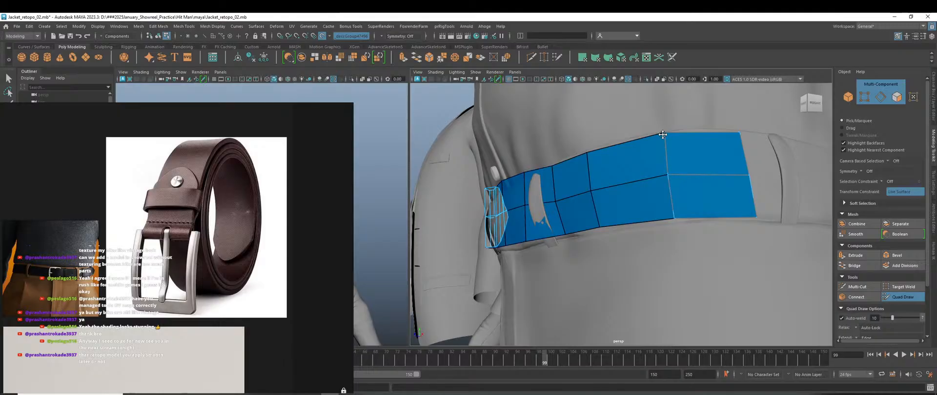
scroll(681, 188, "down", 4)
left_click_drag(681, 188, 733, 279, "alt")
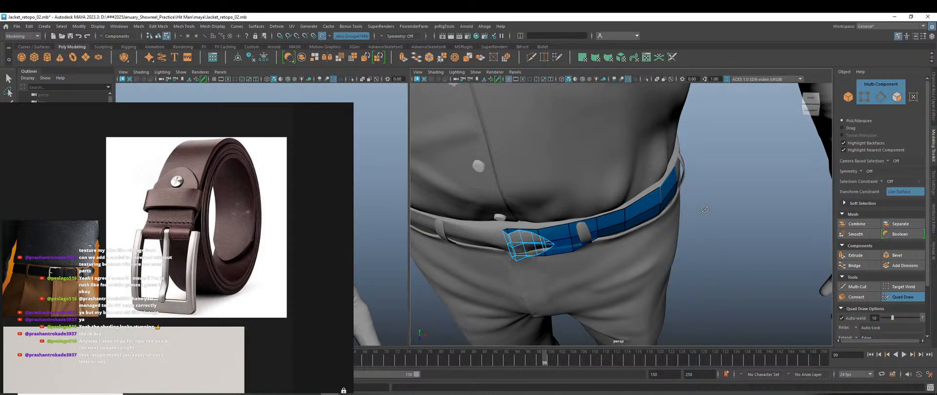
mouse_move(472, 253)
left_mouse_down("alt")
mouse_move(433, 198)
mouse_move(449, 197)
mouse_move(484, 259)
left_mouse_up("alt")
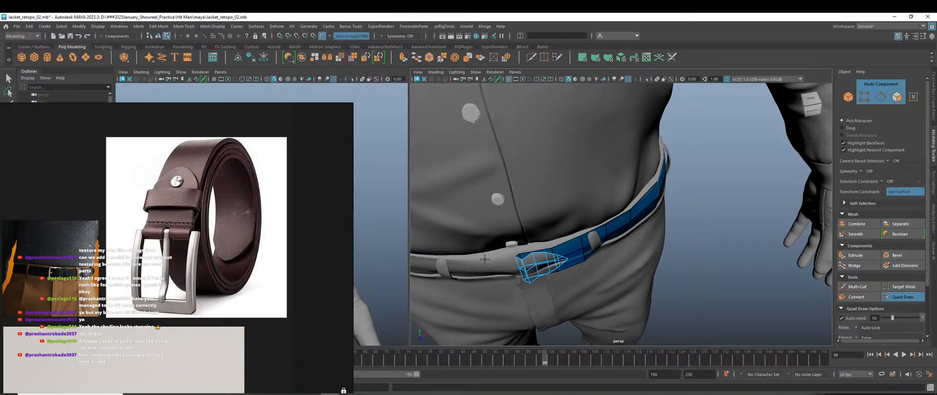
left_click_drag(606, 263, 542, 240, "alt")
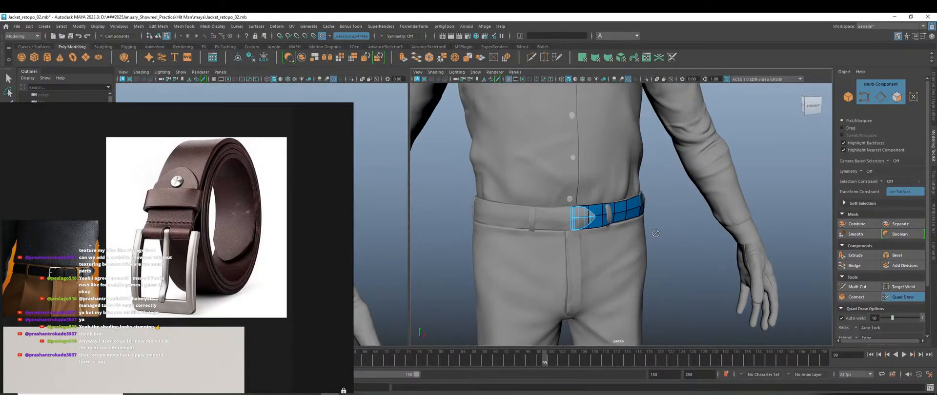
Zoom in on the strip's end and raise its top-right and middle-right vertices onto the belt edge.
left_click_drag(655, 233, 692, 218, "alt")
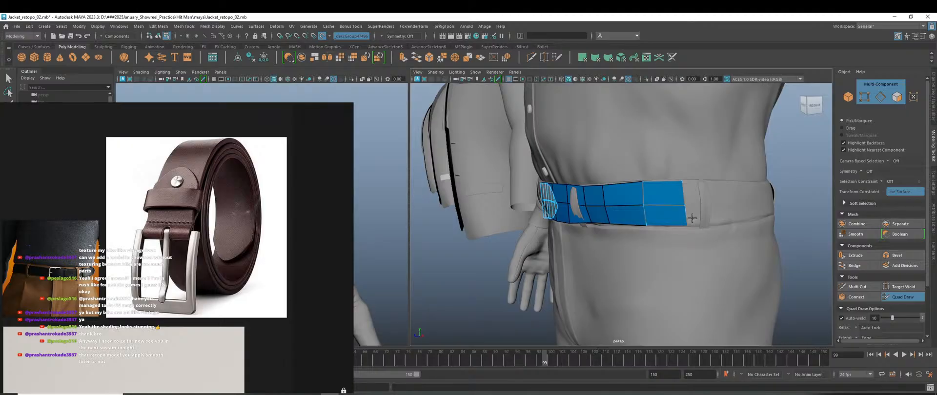
right_click_drag(691, 218, 732, 253, "alt")
middle_click_drag(731, 166, 638, 184, "alt")
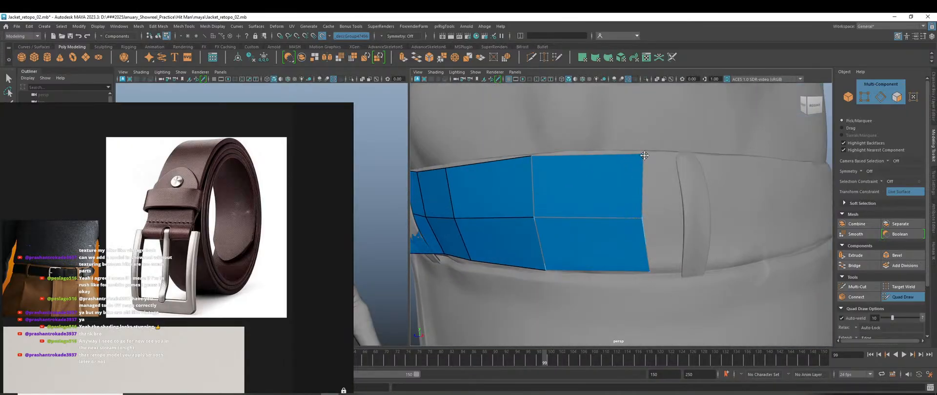
left_click_drag(644, 155, 647, 152)
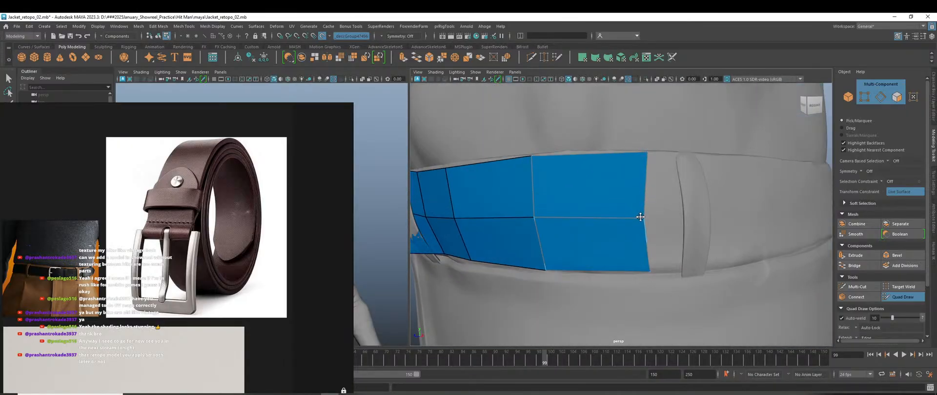
left_click_drag(645, 215, 644, 213)
right_click_drag(705, 251, 680, 257, "alt")
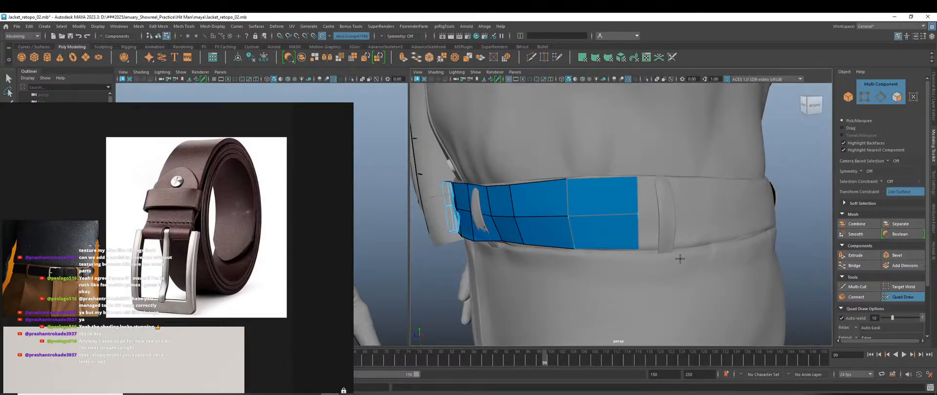
left_click_drag(680, 257, 654, 253, "alt")
Extend the belt with new quad columns, raising the new corner vertices to follow the belt.
mouse_move(627, 201)
left_mouse_down()
mouse_move(700, 202)
mouse_move(675, 271)
mouse_move(629, 259)
mouse_move(665, 266)
mouse_move(644, 278)
left_mouse_up()
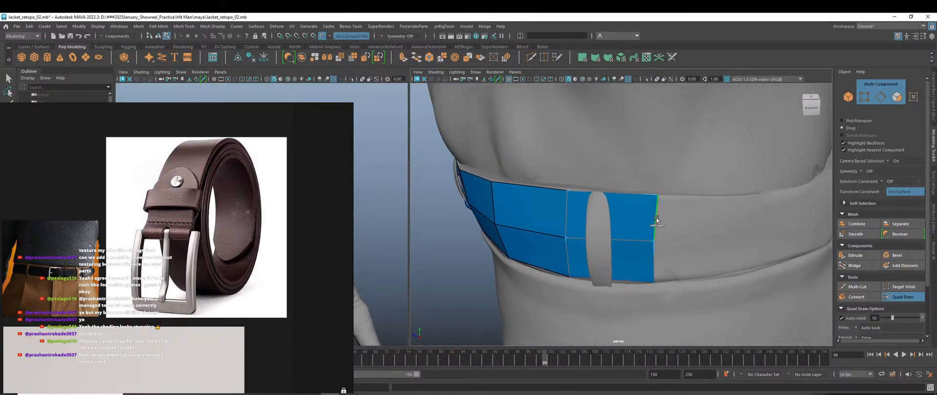
left_click_drag(657, 203, 753, 218)
left_click_drag(756, 194, 755, 196)
left_click_drag(750, 240, 752, 233)
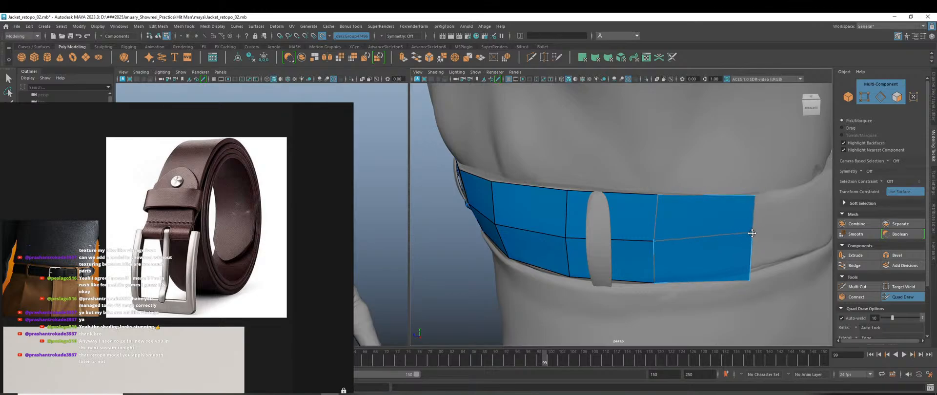
left_click_drag(745, 281, 654, 261)
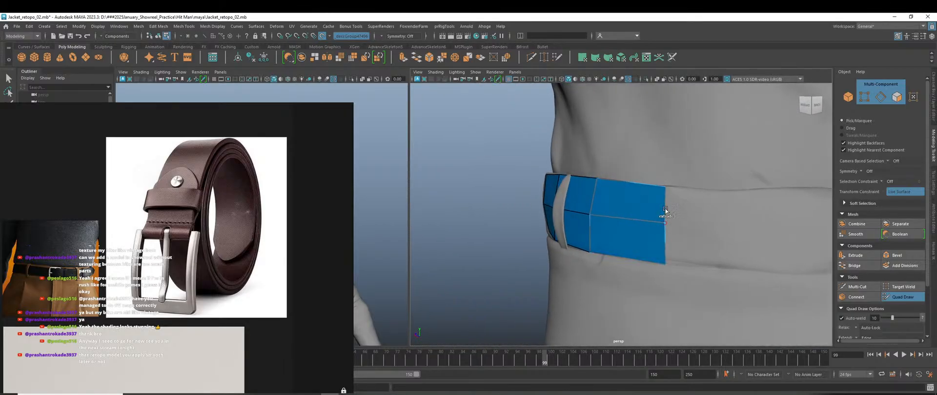
left_click_drag(665, 210, 756, 214)
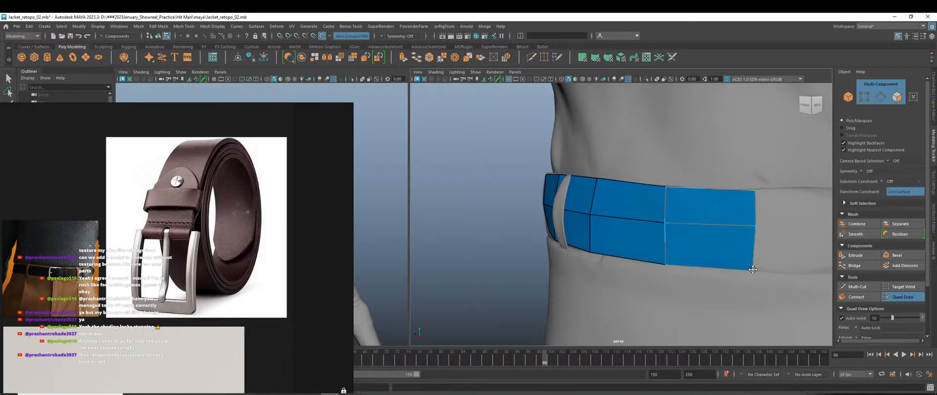
Add further belt sections around the waist, nudging the last quad's corners onto the waist.
scroll(758, 252, "down", 6)
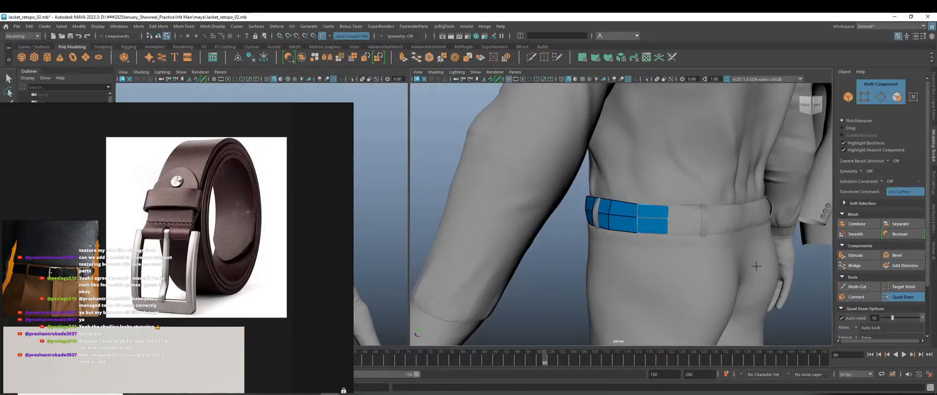
left_click_drag(759, 252, 678, 263, "alt")
scroll(678, 273, "up", 5)
middle_click_drag(678, 282, 631, 245, "alt")
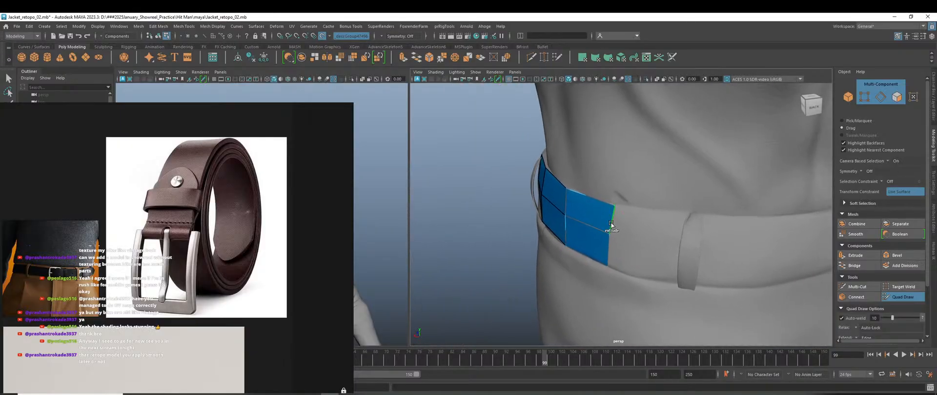
mouse_move(611, 225)
left_mouse_down()
mouse_move(682, 228)
mouse_move(668, 233)
left_mouse_up()
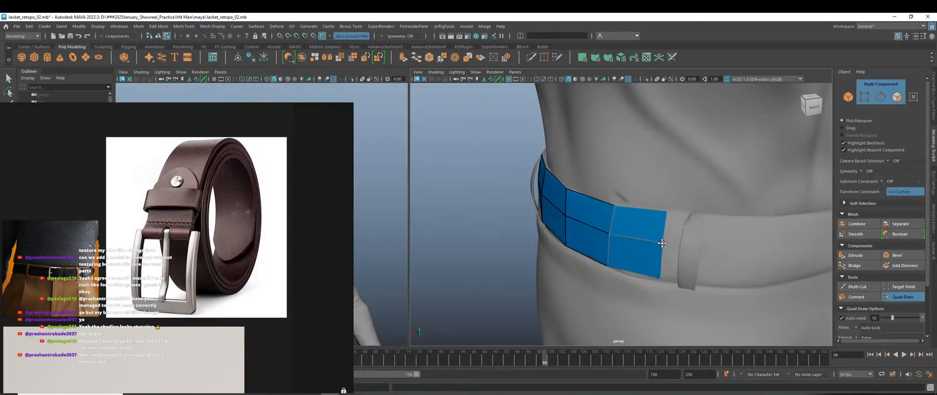
scroll(661, 246, "down", 5)
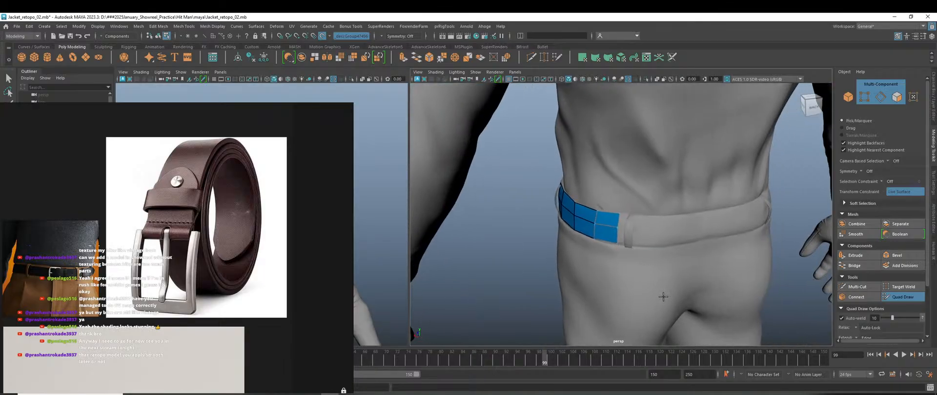
scroll(648, 288, "up", 5)
left_click_drag(613, 238, 649, 267)
scroll(685, 240, "down", 5)
scroll(625, 245, "up", 5)
middle_click_drag(619, 235, 696, 240)
left_click_drag(697, 215, 688, 218)
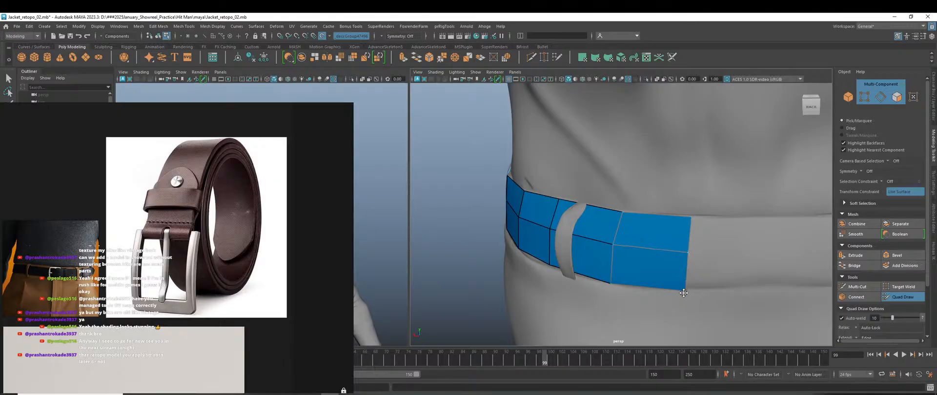
left_click_drag(683, 293, 686, 289)
Stretch the belt strip further along the waist toward the belt loop with a new row of quads.
scroll(688, 288, "down", 3)
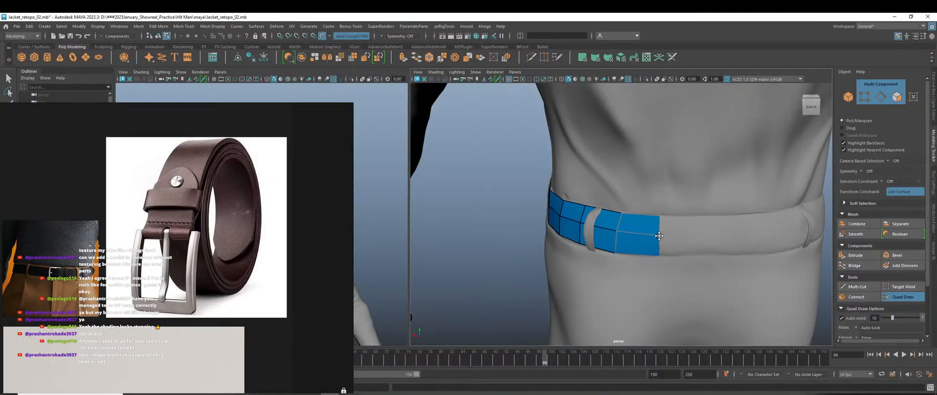
scroll(677, 257, "up", 3)
middle_click_drag(692, 247, 698, 233, "alt")
scroll(698, 234, "down", 4)
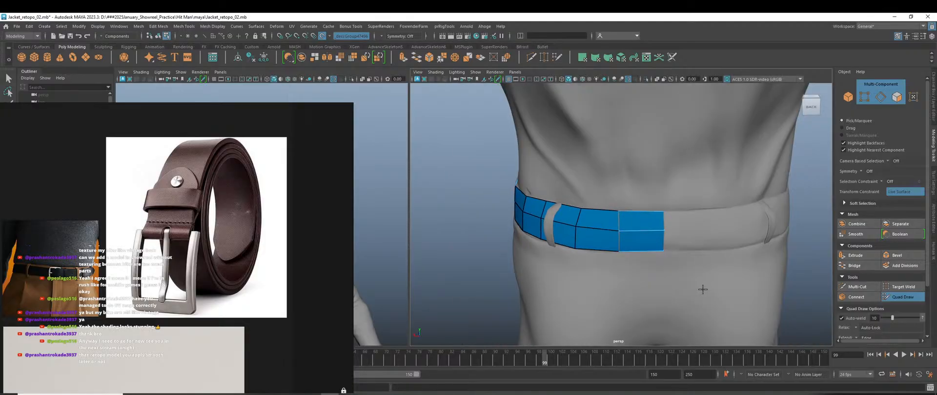
left_click_drag(703, 288, 672, 284, "alt")
scroll(672, 284, "up", 2)
middle_click_drag(603, 224, 562, 227, "alt")
scroll(561, 227, "up", 3)
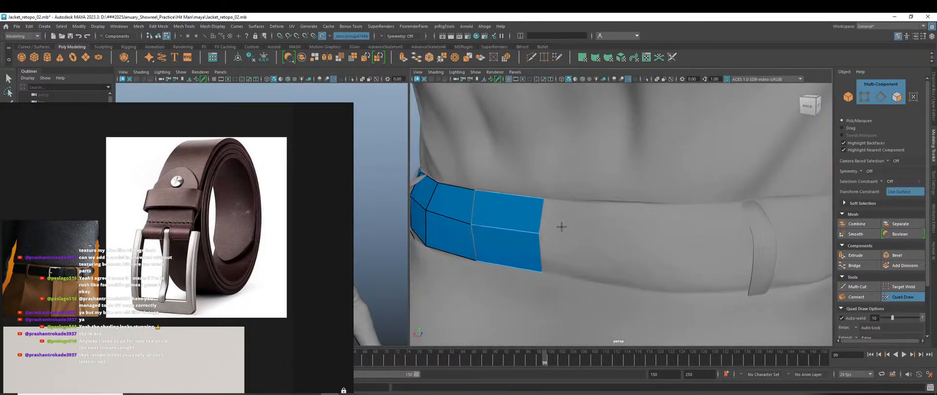
left_click_drag(548, 220, 700, 231)
Extend the belt past the belt loop with a two-face section, fitting its bottom corner, toward the back.
scroll(701, 268, "down", 5)
left_click_drag(701, 268, 652, 300, "alt")
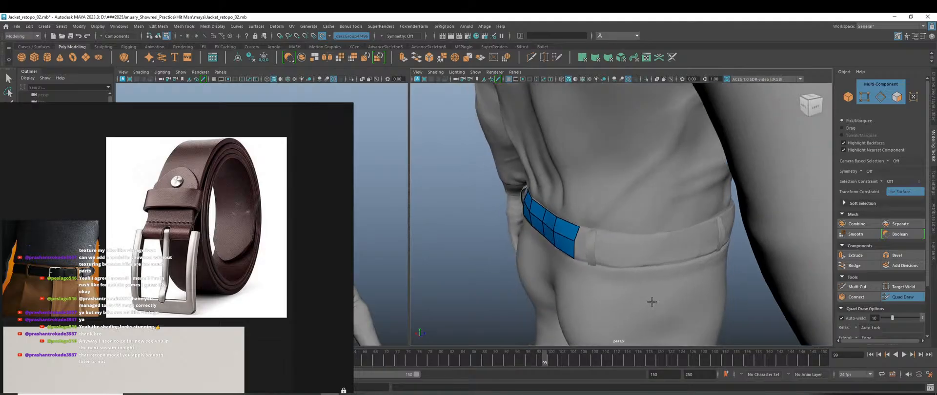
scroll(591, 265, "up", 3)
left_click_drag(583, 285, 652, 287, "alt")
scroll(645, 284, "down", 5)
scroll(652, 288, "up", 5)
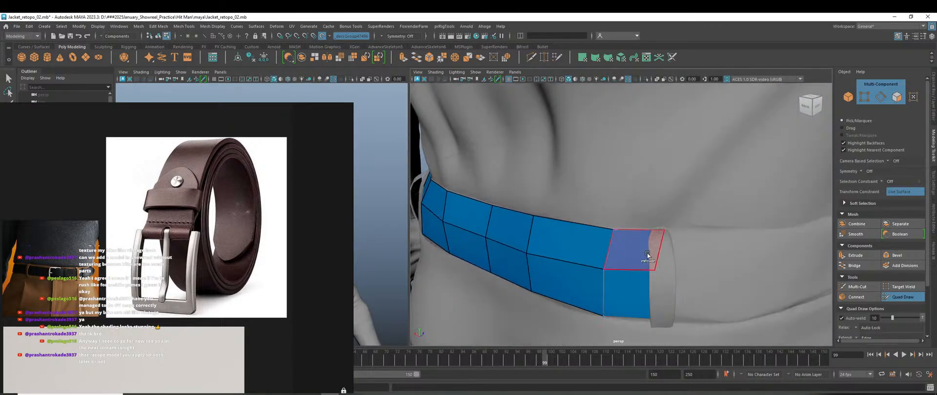
middle_click_drag(657, 258, 744, 264)
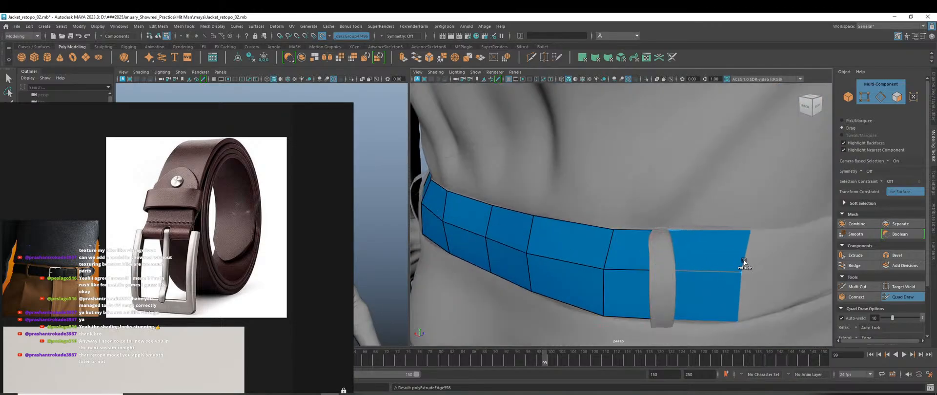
scroll(739, 268, "down", 5)
left_click_drag(727, 288, 686, 290, "alt")
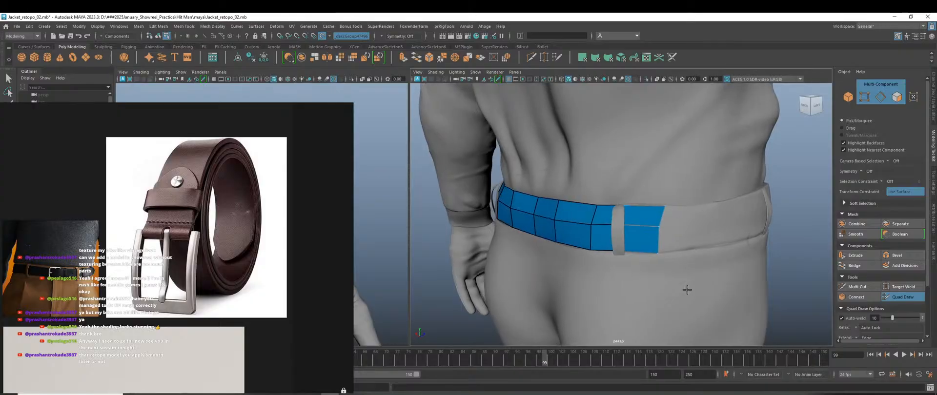
scroll(656, 270, "up", 3)
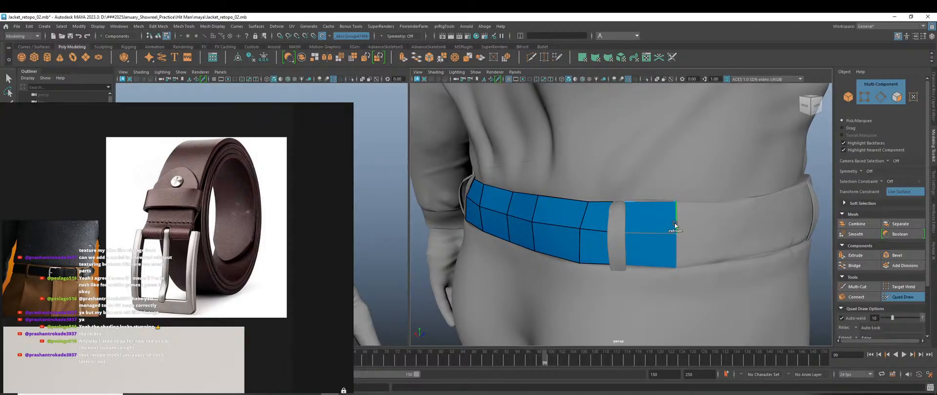
left_click_drag(675, 225, 733, 220)
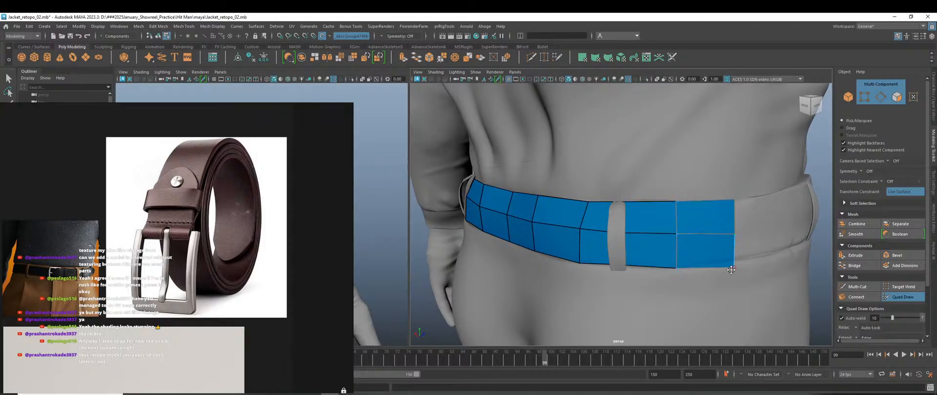
left_click_drag(730, 270, 734, 262)
scroll(727, 269, "down", 4)
left_click_drag(703, 288, 577, 268, "alt")
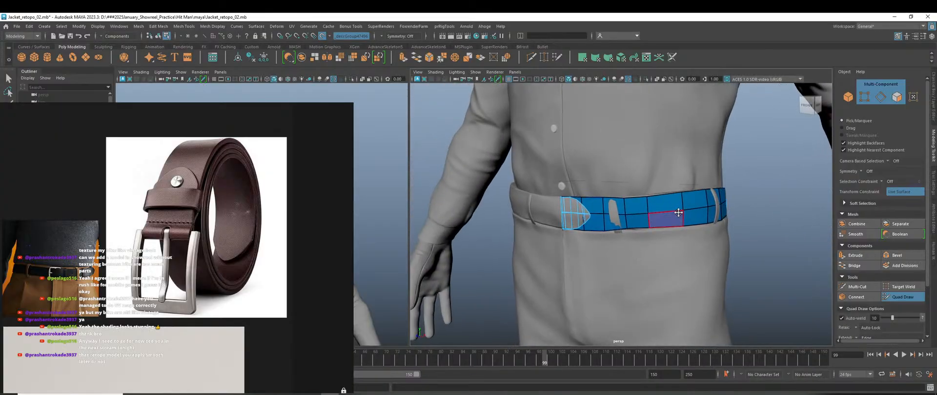
Raise and lower points along the belt's top and bottom edges near the front to even the band.
scroll(653, 244, "up", 6)
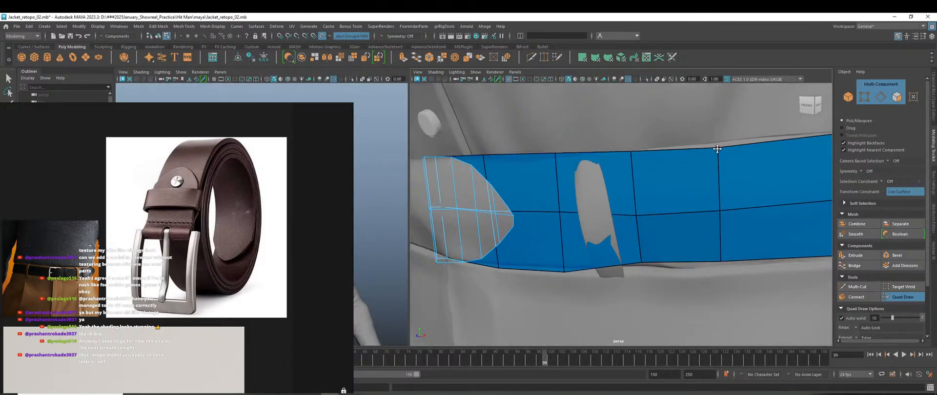
left_click_drag(716, 149, 717, 144)
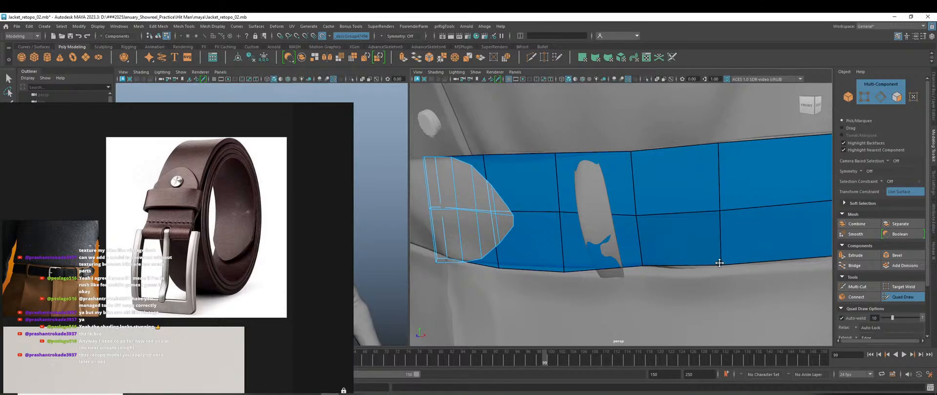
left_click_drag(577, 286, 626, 289, "alt")
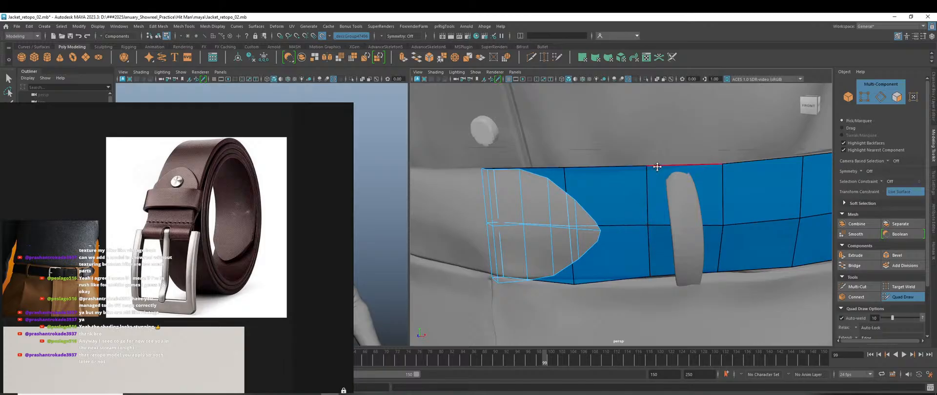
left_click_drag(650, 166, 647, 168)
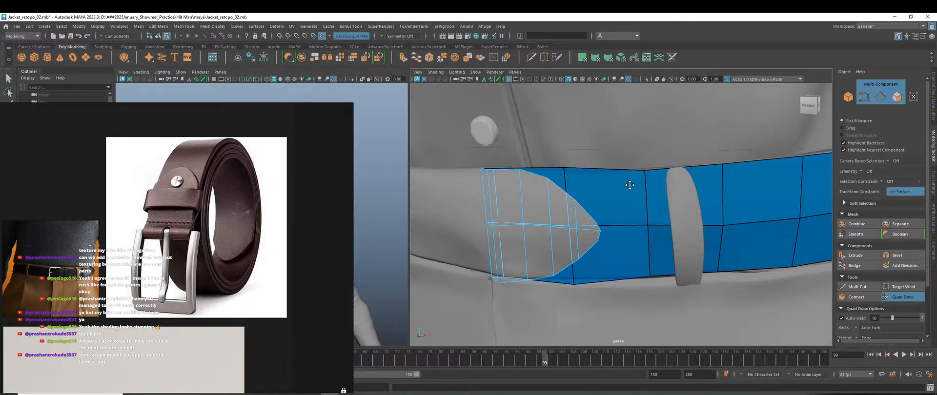
left_click_drag(564, 165, 565, 172)
left_click_drag(576, 283, 575, 277)
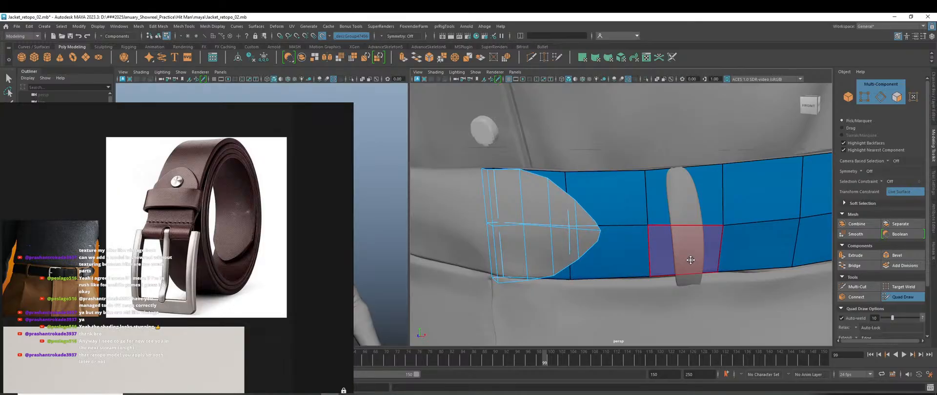
scroll(691, 261, "down", 5)
scroll(691, 278, "up", 5)
left_click_drag(694, 280, 730, 282, "alt")
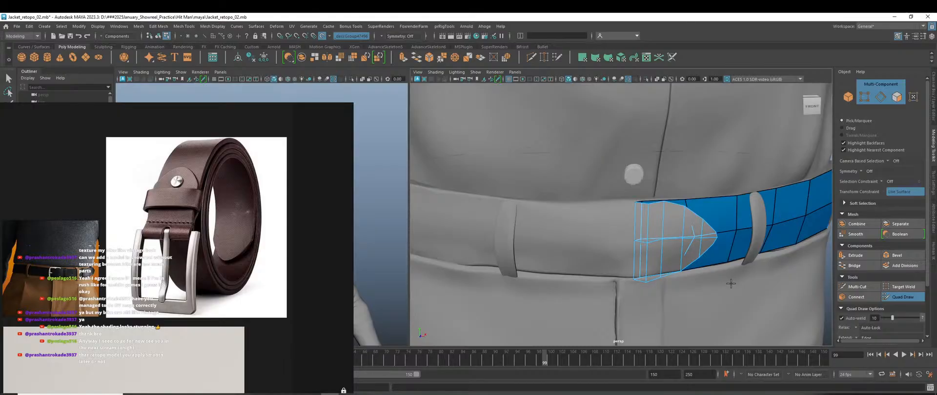
From the left side of the waist, add a quad column and fit its top and bottom points to the waist.
right_click_drag(730, 283, 699, 245, "alt")
left_click_drag(647, 247, 743, 256, "alt")
scroll(656, 278, "up", 5)
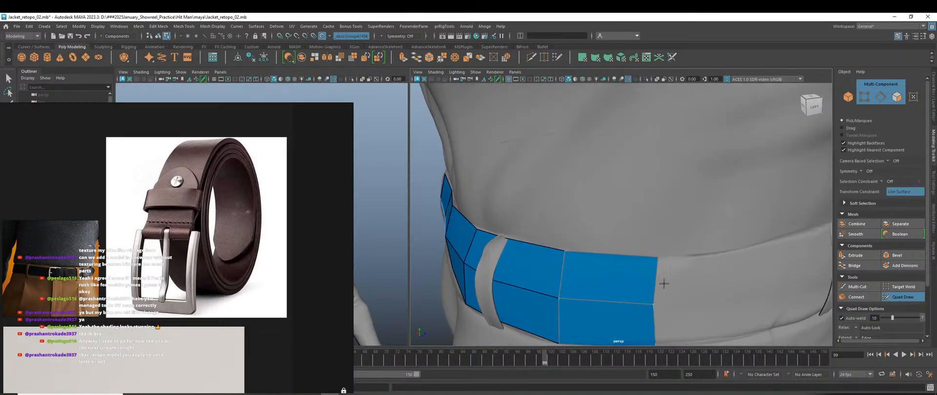
middle_click_drag(663, 283, 618, 216, "alt")
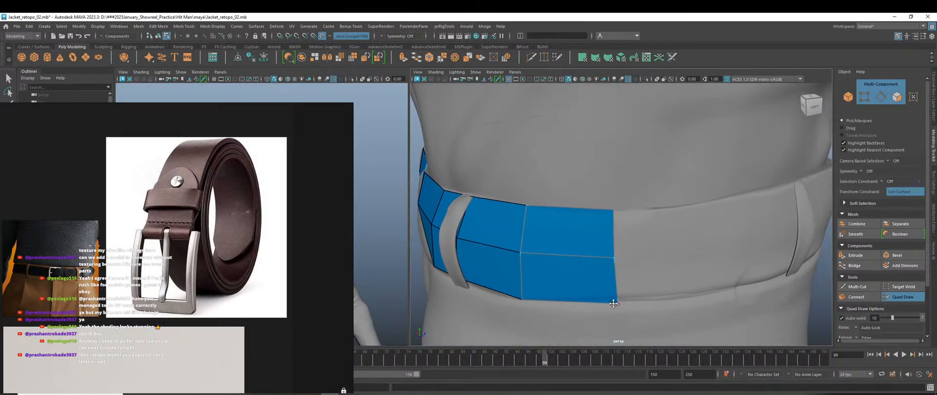
scroll(647, 314, "up", 5)
scroll(637, 311, "down", 5)
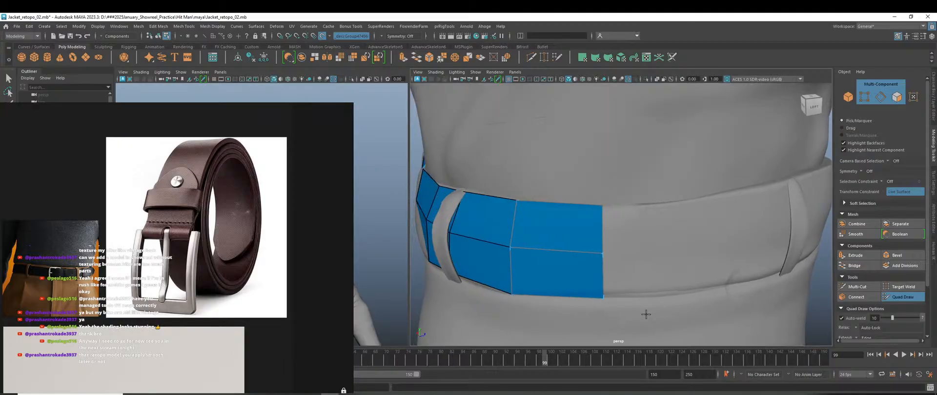
left_click_drag(610, 245, 688, 247)
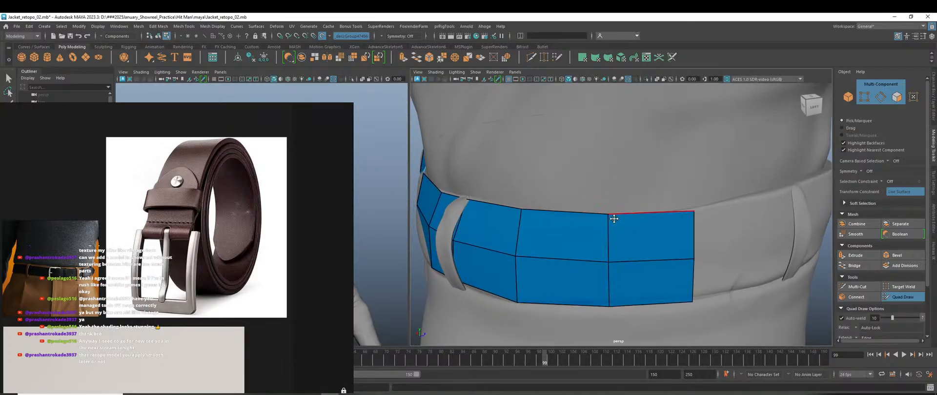
left_click_drag(614, 219, 608, 221)
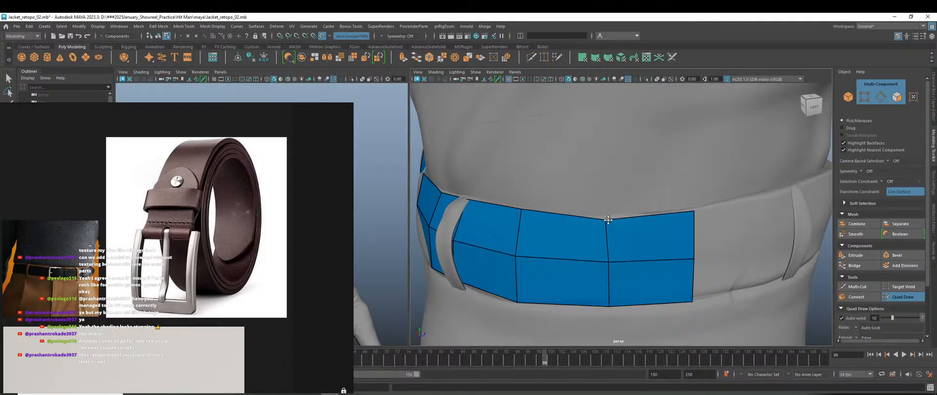
left_click_drag(694, 302, 655, 293)
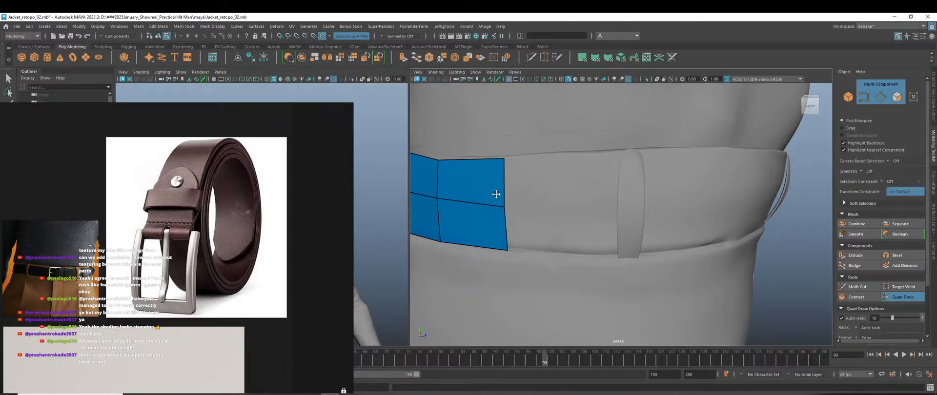
Extend the belt with more quad columns up to and past the side belt loop, raising the middle vertex.
left_click_drag(503, 189, 581, 188)
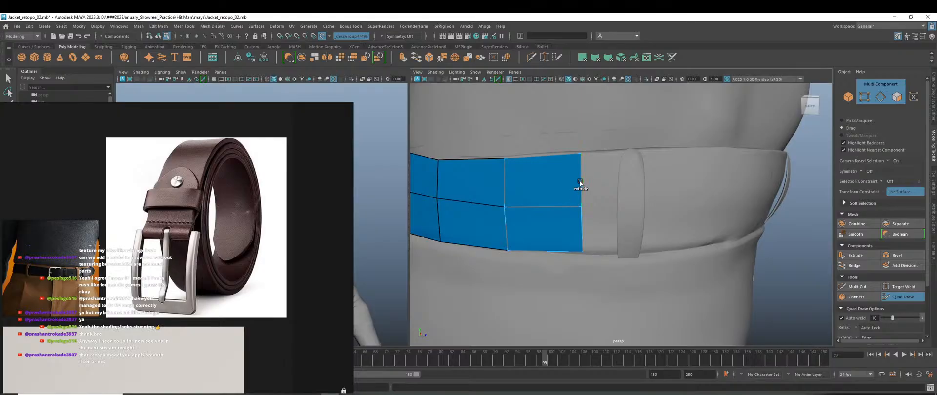
left_click_drag(580, 181, 665, 185)
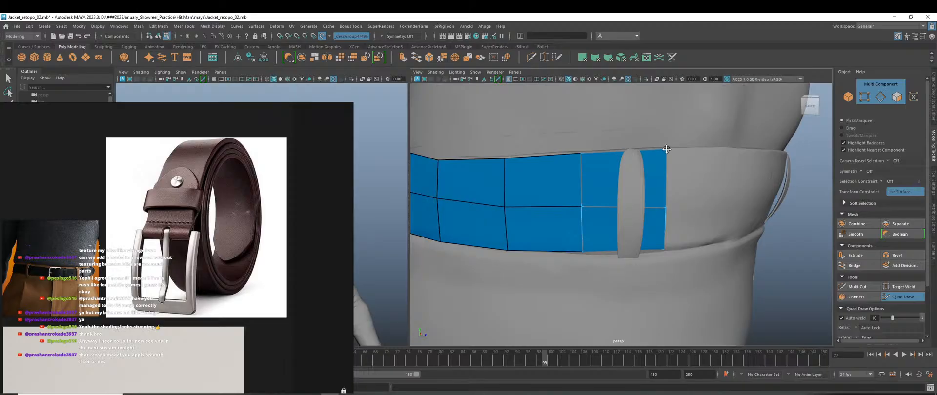
left_click_drag(663, 206, 512, 223)
left_click_drag(430, 187, 516, 197)
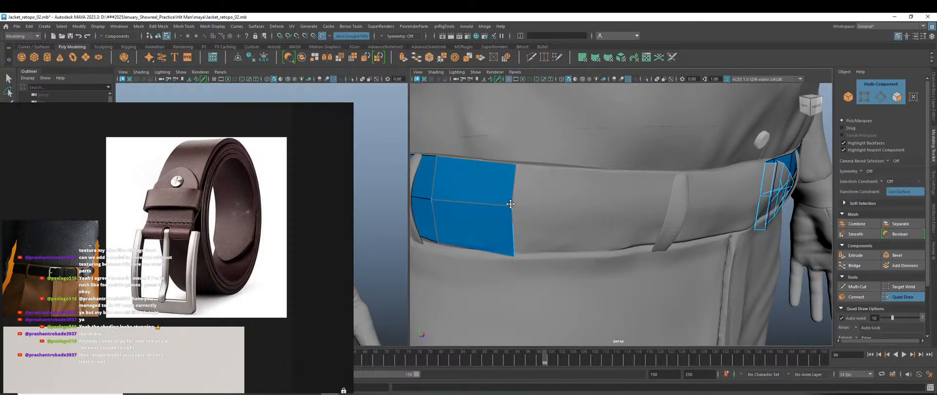
Nudge the strip's corner vertex and extend the belt across the front with new quads.
left_click_drag(514, 254, 512, 251)
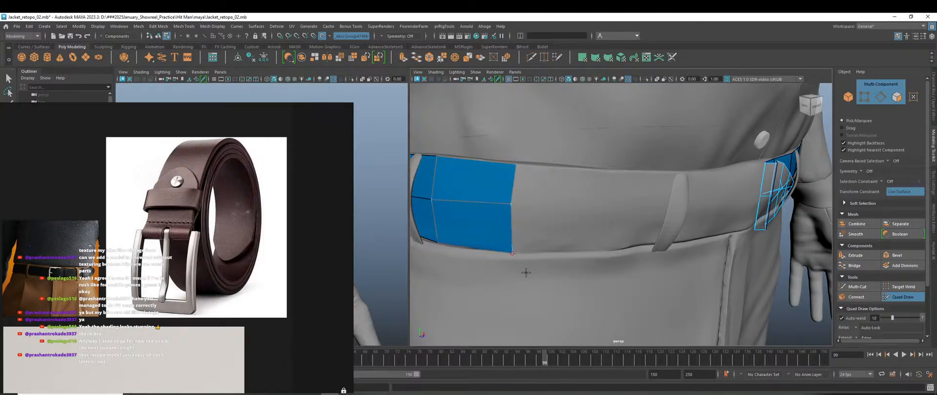
scroll(526, 272, "down", 5)
left_click_drag(581, 272, 520, 276, "alt")
scroll(524, 247, "up", 5)
middle_click_drag(521, 244, 536, 282, "alt")
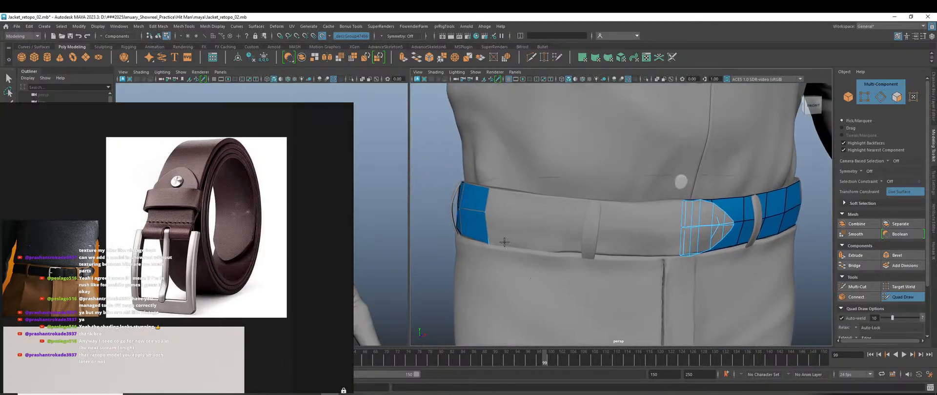
scroll(491, 226, "up", 3)
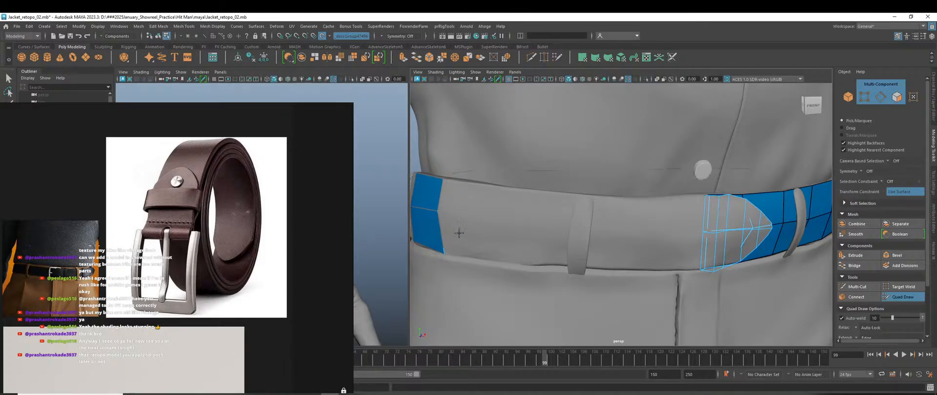
mouse_move(438, 200)
left_mouse_down()
mouse_move(493, 214)
mouse_move(512, 206)
left_mouse_up()
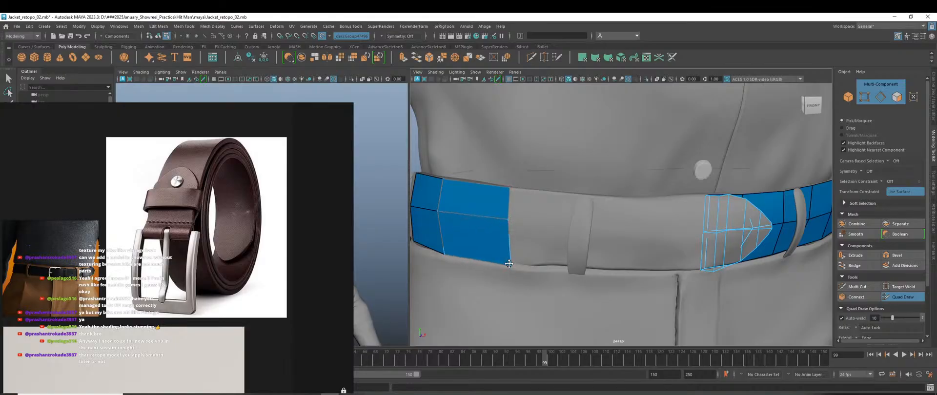
Add the final quad strips across the front, joining the belt to the buckle patch.
scroll(540, 267, "down", 5)
left_click_drag(541, 268, 551, 253, "alt")
scroll(543, 265, "up", 3)
scroll(522, 220, "up", 3)
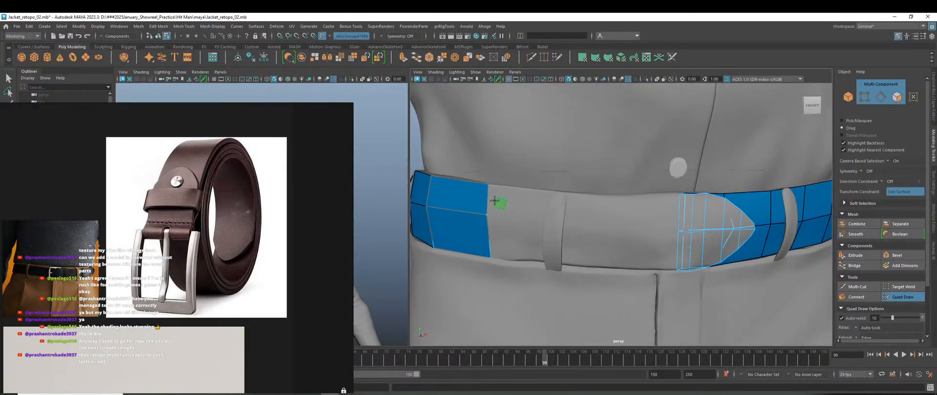
left_click_drag(495, 200, 628, 209)
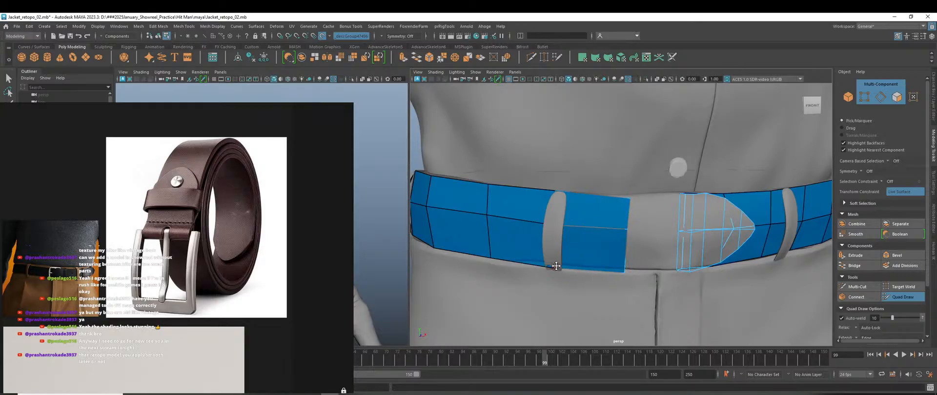
scroll(563, 258, "up", 3)
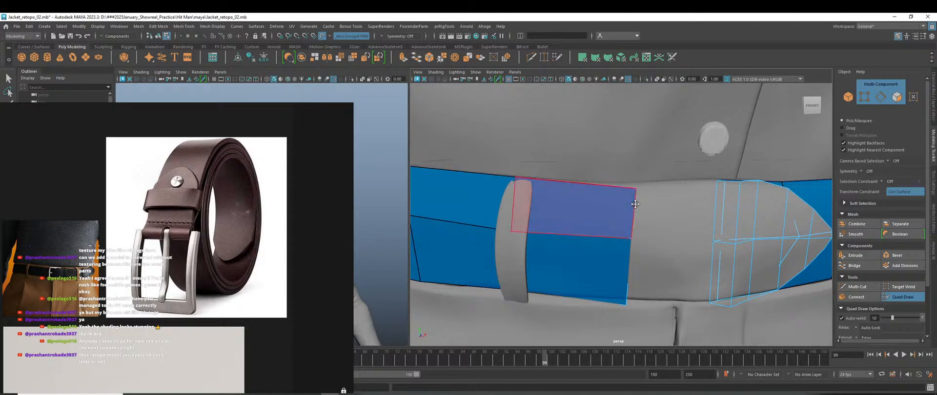
left_click_drag(636, 189, 633, 187)
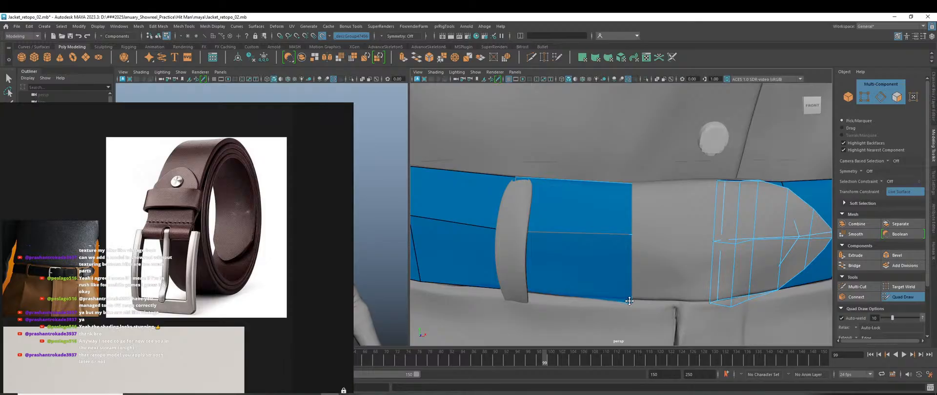
left_click_drag(632, 222, 707, 216)
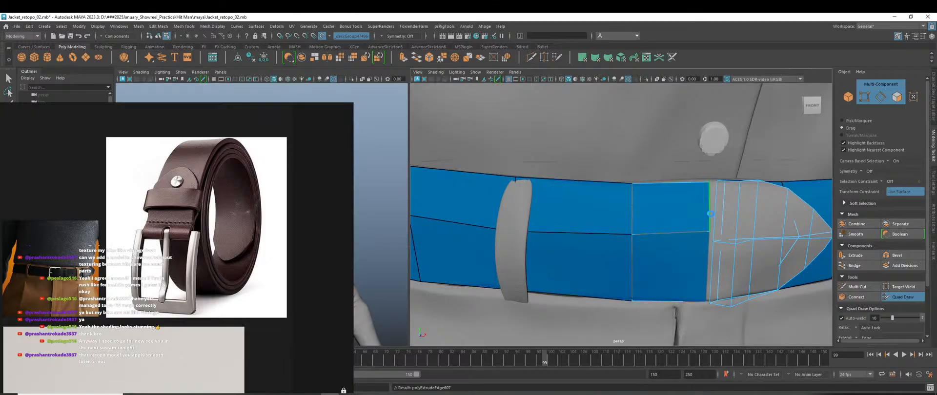
scroll(674, 266, "down", 5)
Leave Quad Draw, turn off Make Live on the trousers, and select the belt mesh.
key("w")
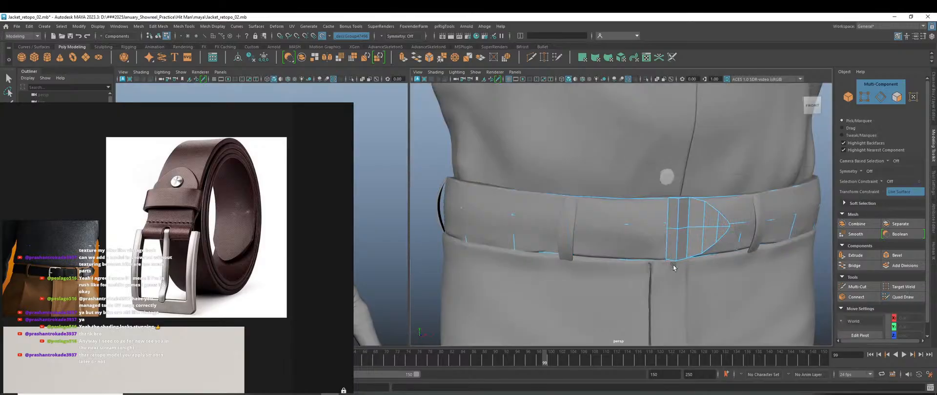
scroll(673, 267, "down", 5)
right_click_drag(774, 150, 783, 145)
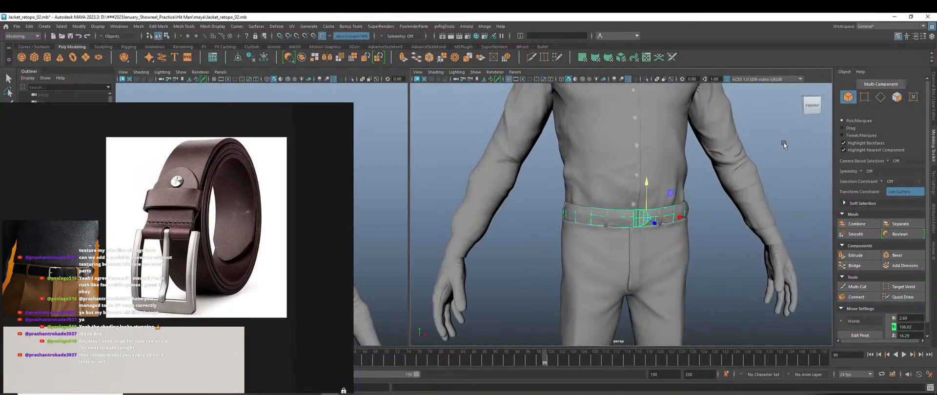
scroll(628, 244, "up", 5)
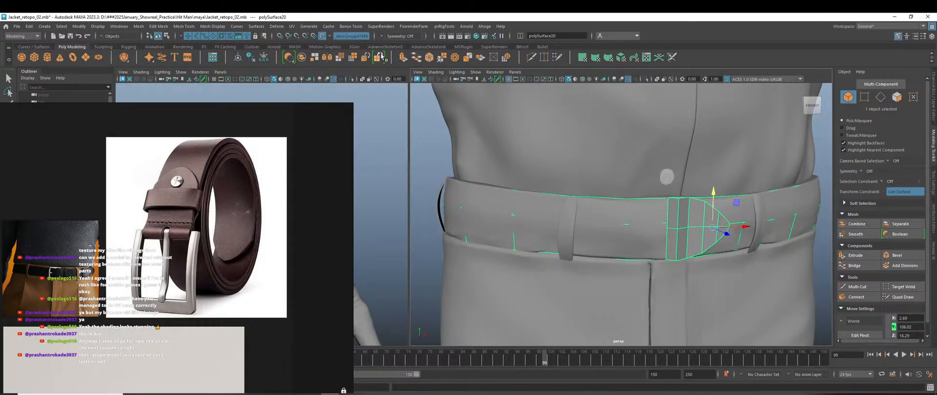
left_click(323, 36)
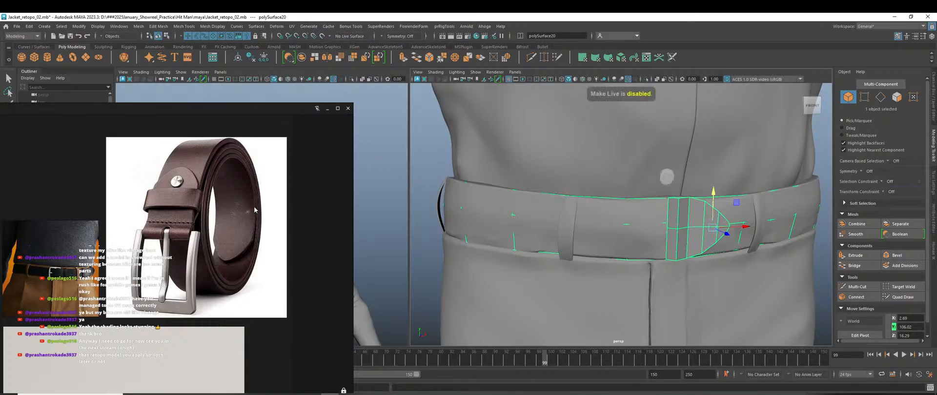
right_click_drag(254, 210, 124, 192)
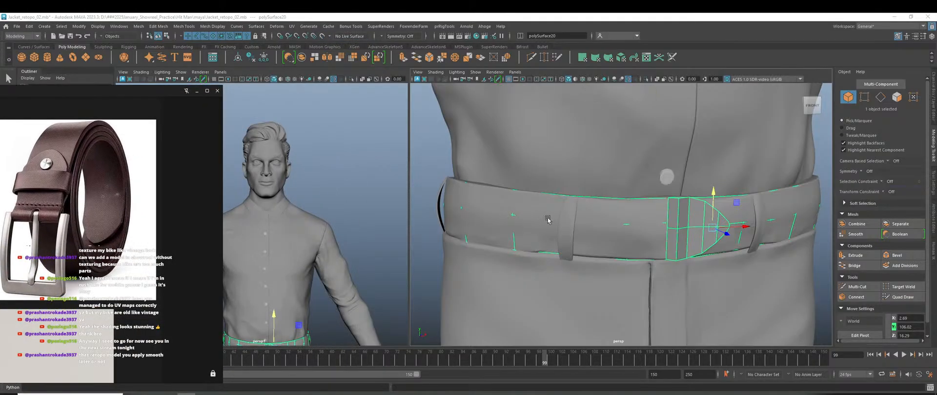
left_click(626, 226)
left_click(399, 186)
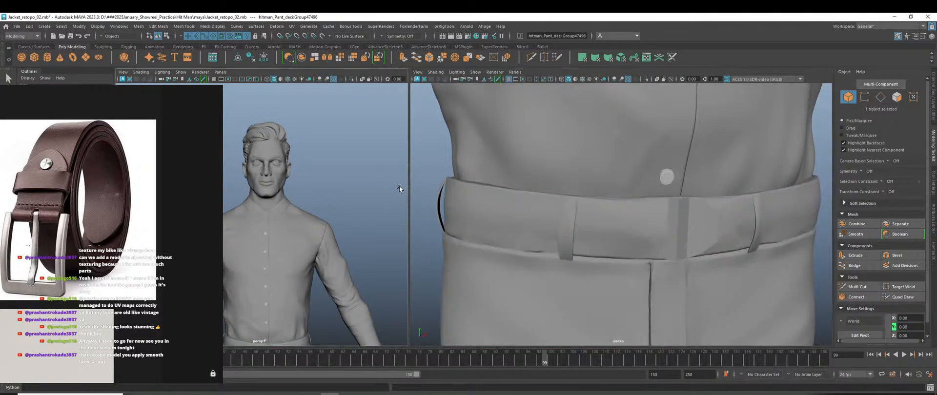
left_click(692, 233)
Isolate the belt in the left view, frame it, and tumble around the seam between strap ends.
scroll(334, 282, "down", 3)
middle_click_drag(301, 310, 336, 281, "alt")
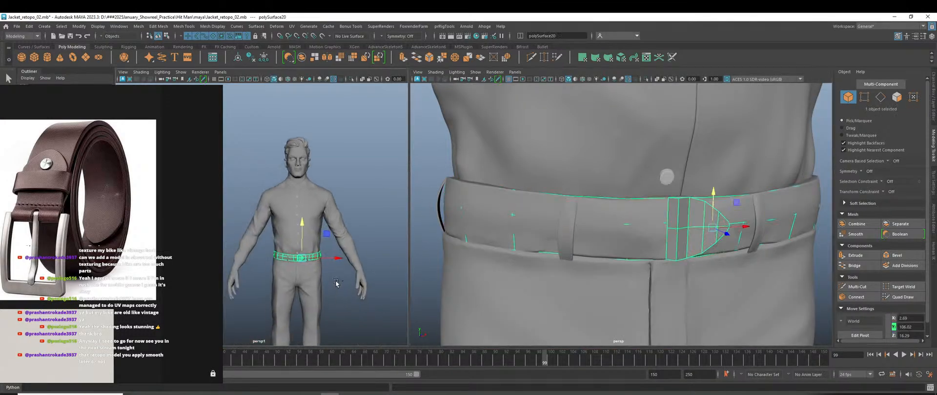
key("ctrl+1")
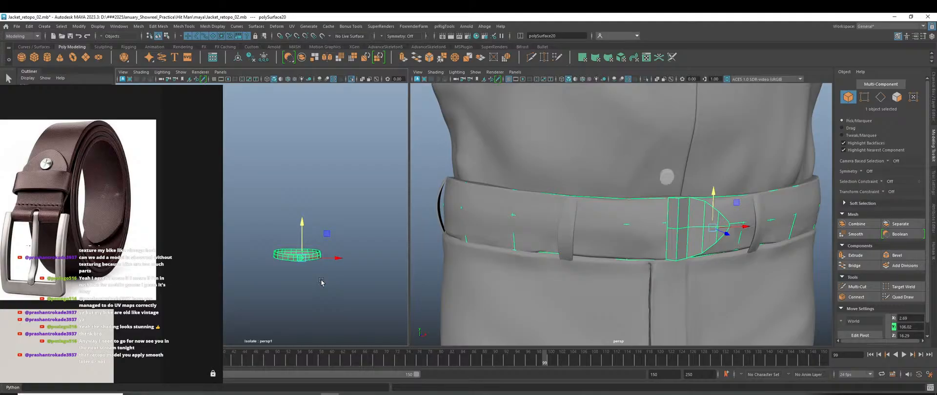
key("f")
left_click_drag(321, 282, 301, 289, "alt")
middle_click_drag(301, 288, 355, 295, "alt")
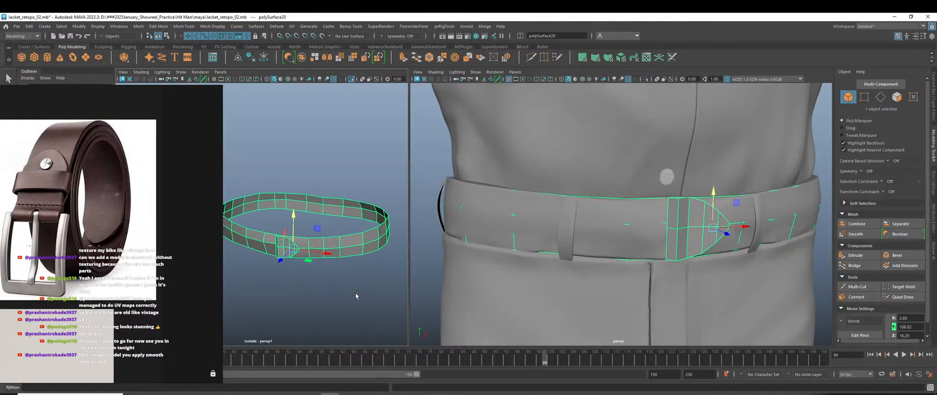
left_click(333, 300)
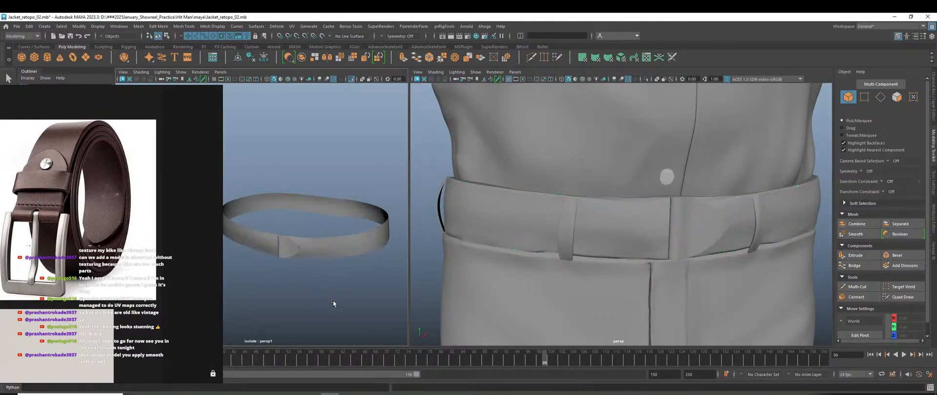
left_click_drag(333, 300, 300, 273, "alt")
scroll(320, 254, "up", 3)
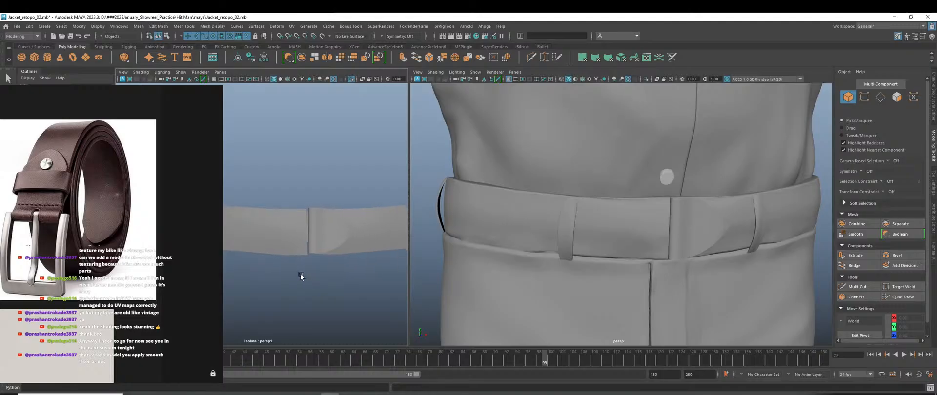
right_click_drag(300, 273, 329, 271, "alt")
left_click_drag(328, 271, 348, 219, "alt")
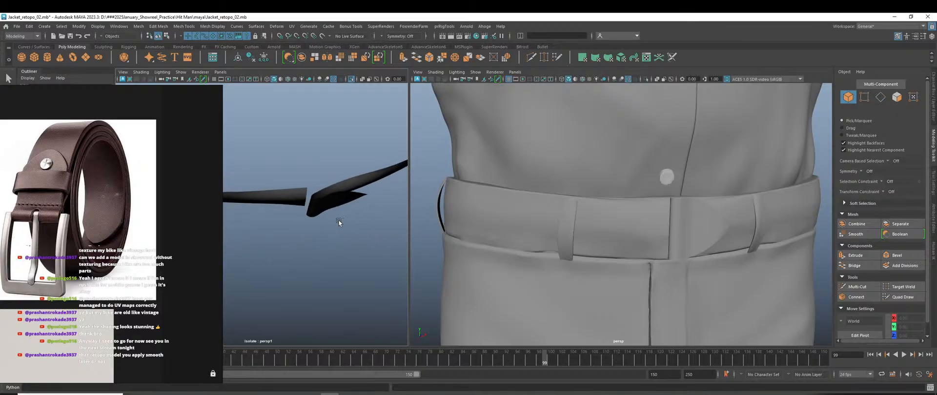
Select the belt, display it unsmoothed, and switch it to vertex editing.
left_click_drag(683, 259, 660, 229, "alt")
scroll(318, 214, "up", 3)
left_click(346, 207)
key("1")
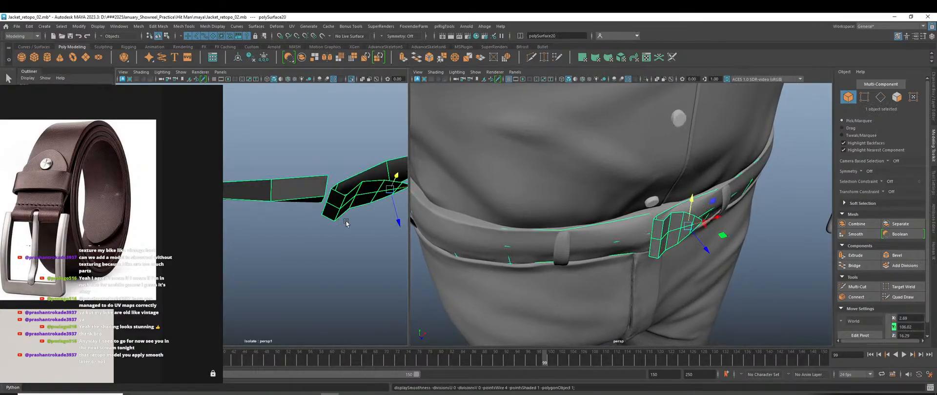
left_click_drag(346, 223, 315, 222, "alt")
right_click(318, 156)
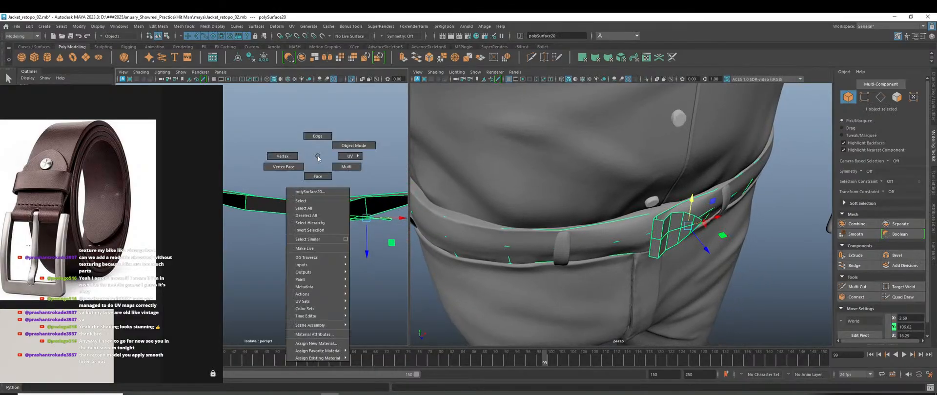
right_click_drag(318, 156, 283, 157)
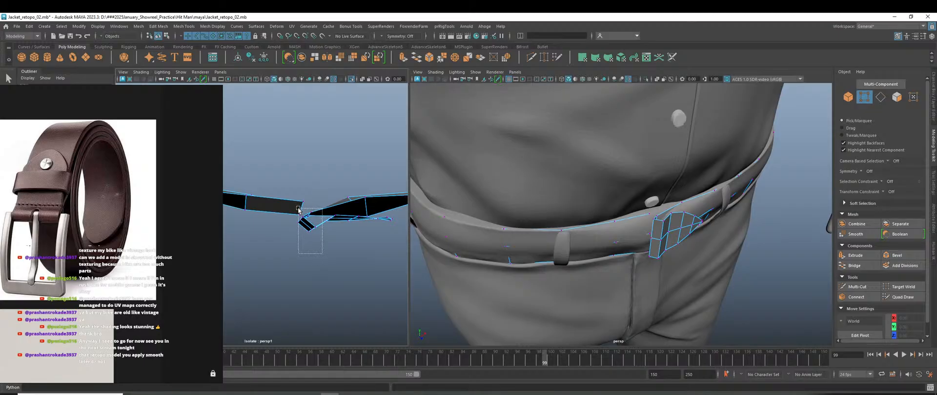
Select the strap-end vertices and move them along one axis toward the waistband.
left_click_drag(298, 209, 298, 209)
scroll(321, 245, "up", 3)
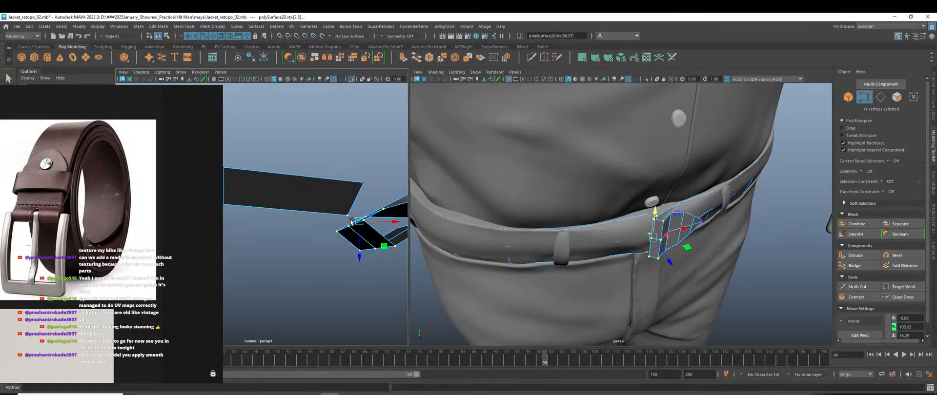
left_click_drag(351, 221, 343, 211, "ctrl")
left_click_drag(345, 260, 321, 261, "alt")
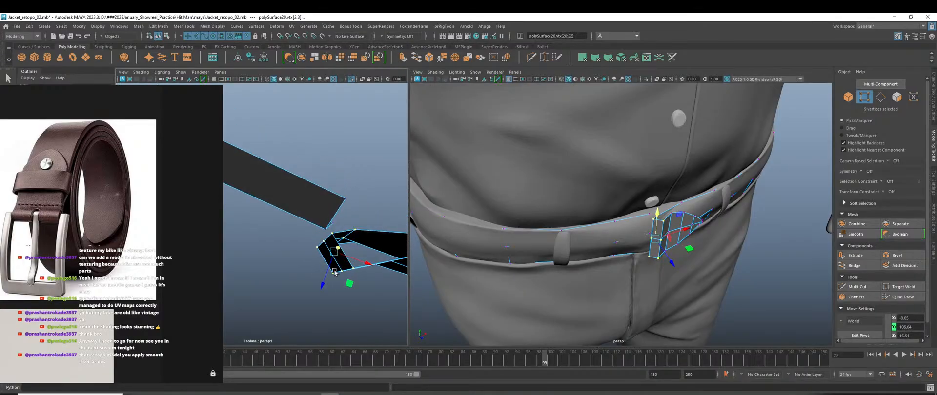
mouse_move(334, 272)
middle_mouse_down("alt")
mouse_move(257, 240)
mouse_move(317, 271)
middle_mouse_up("alt")
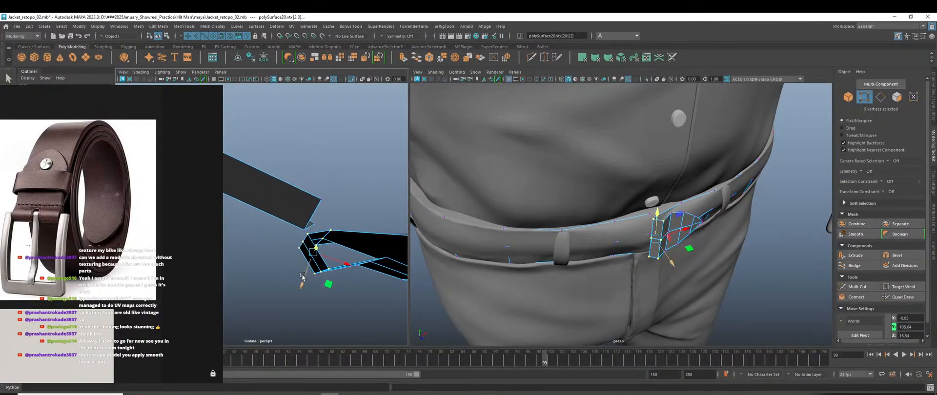
left_click_drag(302, 276, 313, 249)
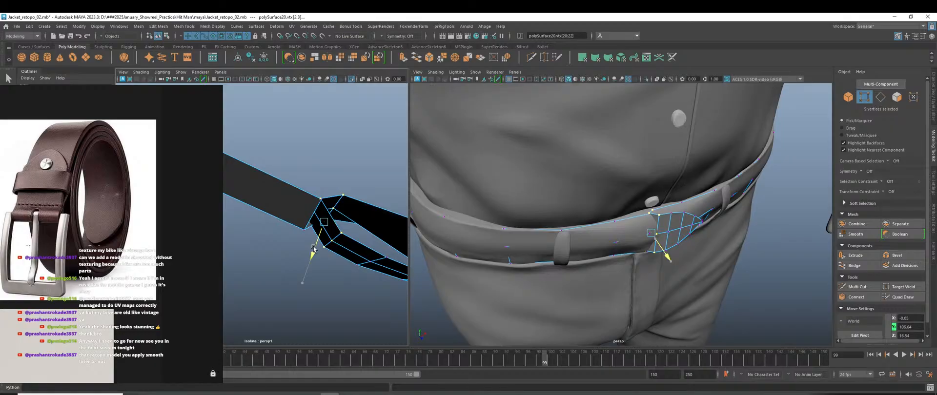
Pick two patch-end vertices and, with soft selection, push them along Z onto the waist.
left_click(309, 196)
left_click_drag(289, 223, 318, 208, "alt")
left_click(317, 158, "shift")
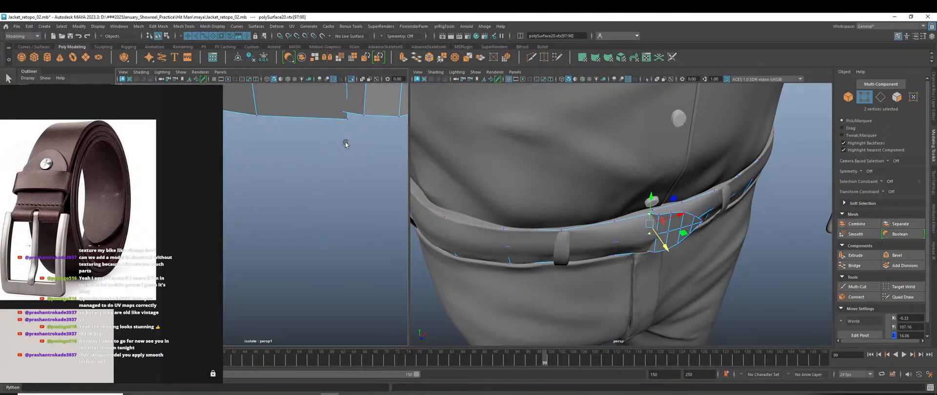
left_click_drag(349, 132, 346, 251, "alt")
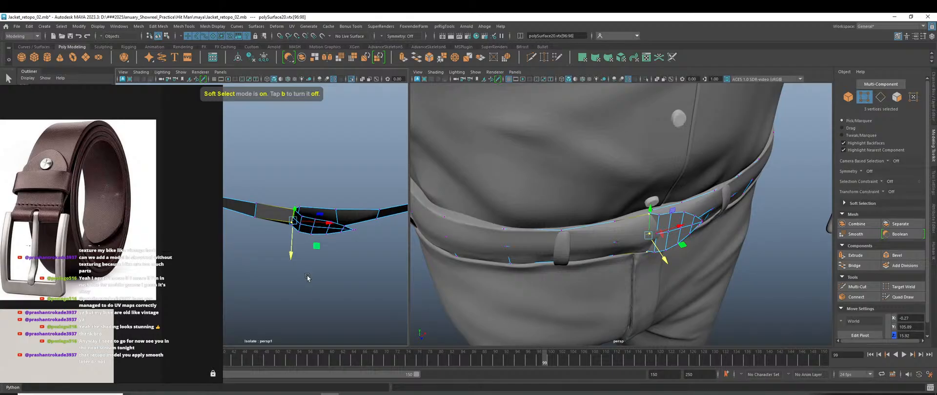
key("e")
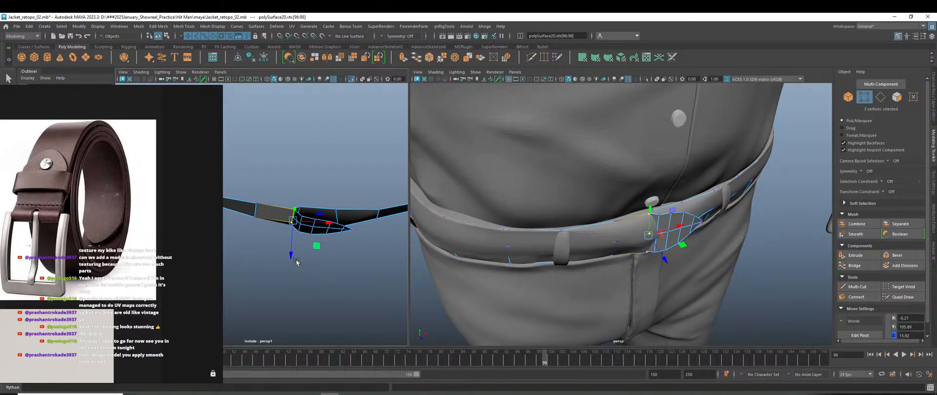
left_click_drag(290, 255, 288, 262)
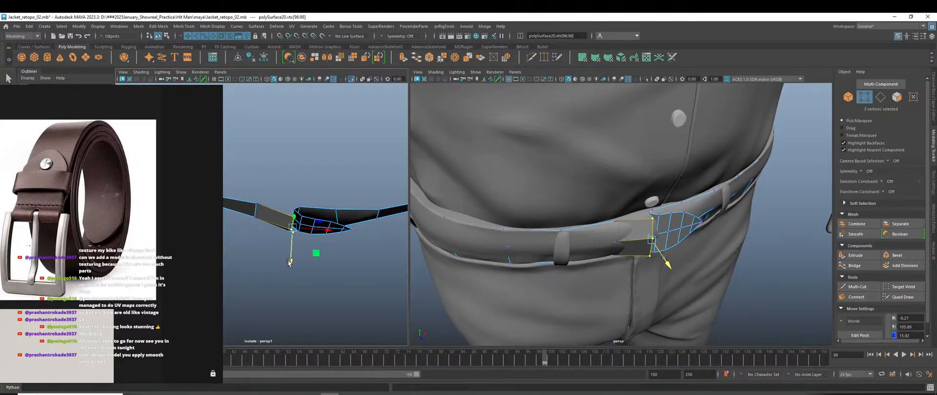
Select the next three vertices along the strip and move them down along Z.
middle_click_drag(273, 248, 313, 250, "alt")
left_click_drag(313, 250, 331, 255, "alt")
left_click_drag(310, 179, 349, 271)
left_click_drag(325, 247, 322, 251)
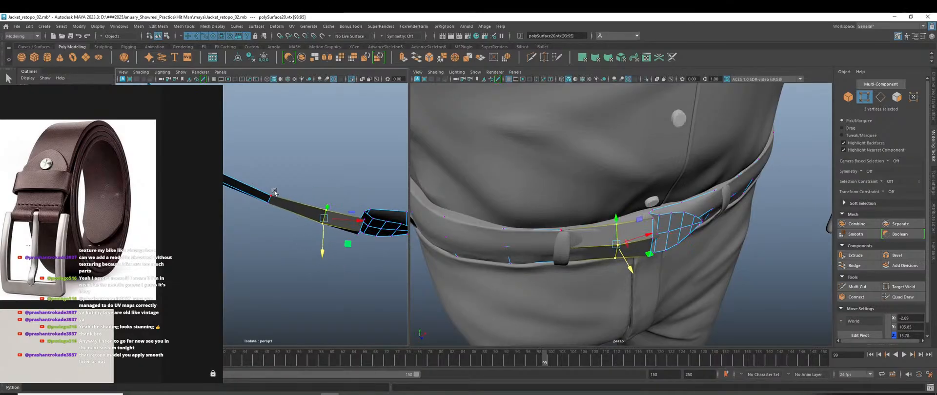
Select the next three strip vertices, check the fit from the right view, then return to Object Mode.
mouse_move(252, 172)
left_mouse_down()
mouse_move(287, 243)
mouse_move(267, 232)
left_mouse_up()
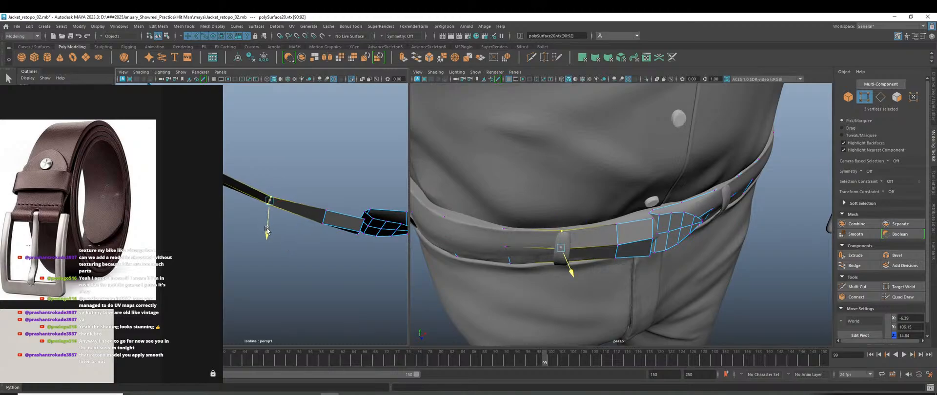
left_click_drag(681, 240, 596, 269, "alt")
scroll(586, 270, "up", 3)
middle_click_drag(550, 279, 639, 265, "alt")
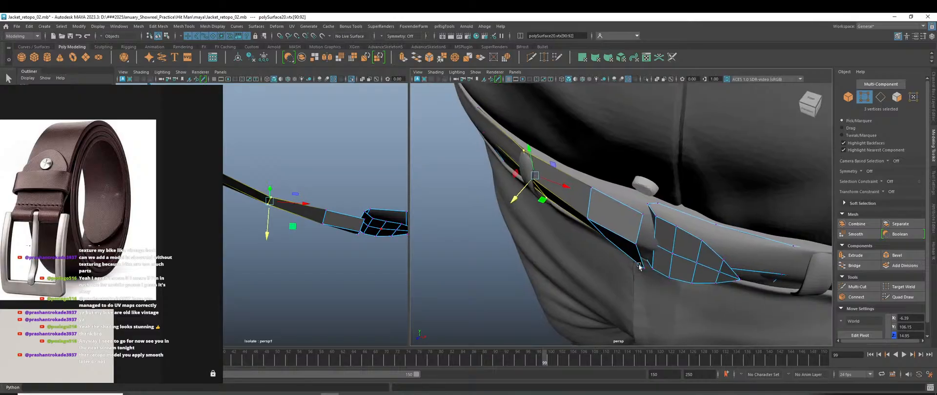
scroll(639, 265, "up", 4)
left_click_drag(699, 279, 633, 268, "alt")
scroll(650, 270, "down", 5)
scroll(625, 221, "up", 3)
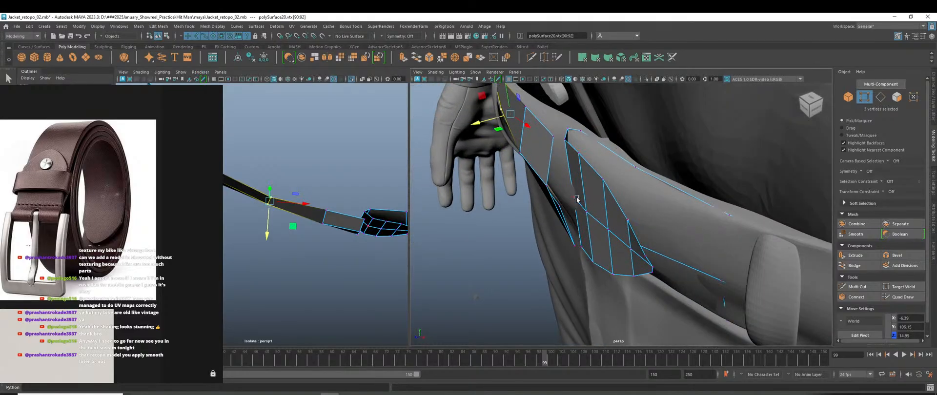
left_click_drag(581, 240, 592, 259, "alt")
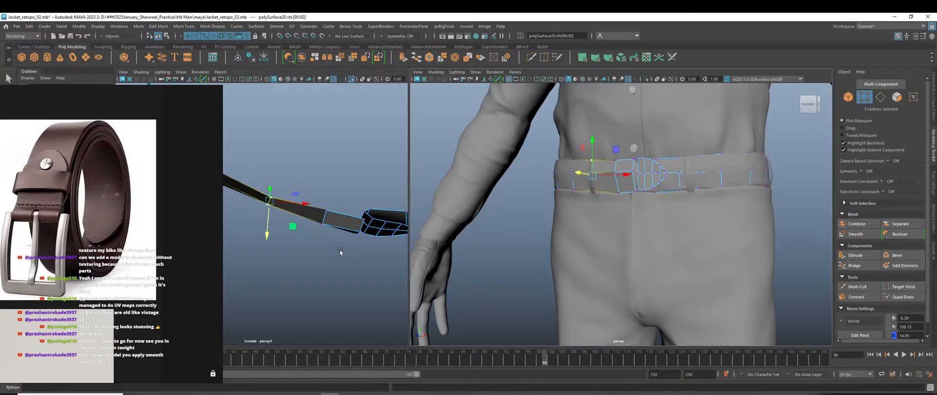
scroll(340, 250, "down", 5)
right_click_drag(319, 142, 357, 131)
Clear the vertex selection and frame the belt ring around the waist in both views.
left_click(325, 266)
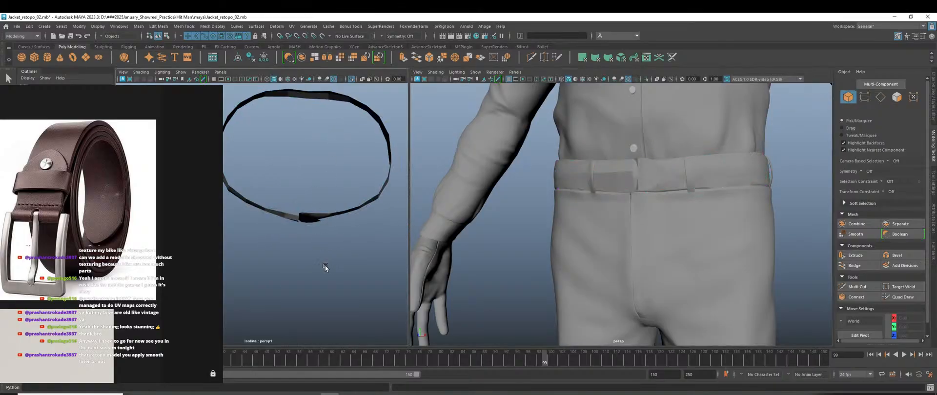
left_click_drag(325, 266, 319, 233, "alt")
scroll(320, 194, "up", 5)
left_click(343, 194)
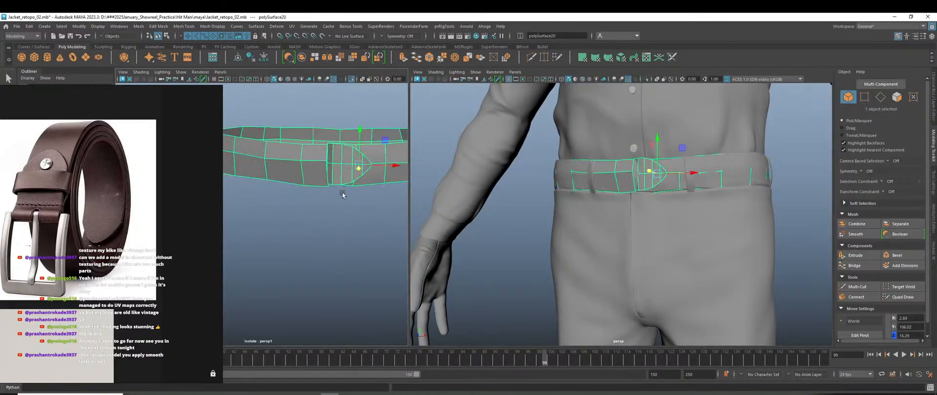
middle_click_drag(343, 194, 339, 262, "alt")
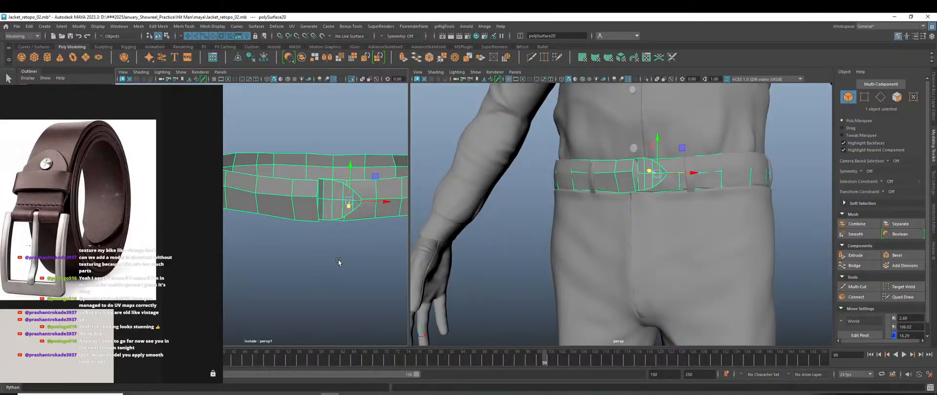
left_click(340, 266)
left_click_drag(340, 266, 341, 270, "alt")
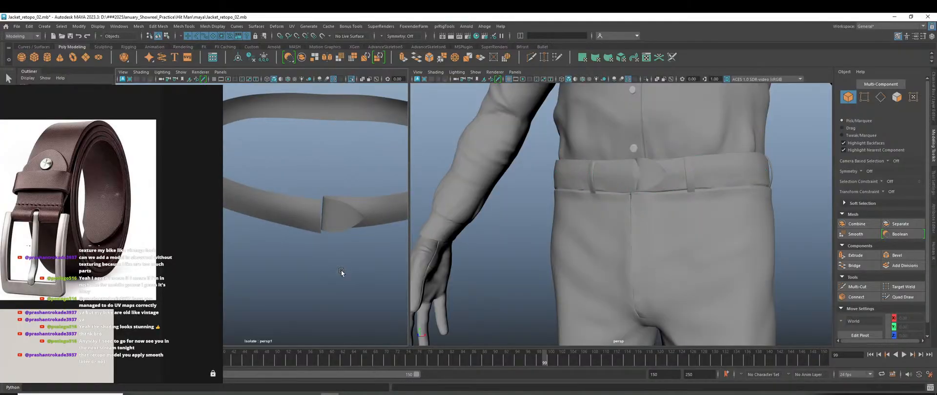
scroll(656, 250, "down", 3)
left_click_drag(654, 249, 674, 263, "alt")
scroll(669, 238, "up", 4)
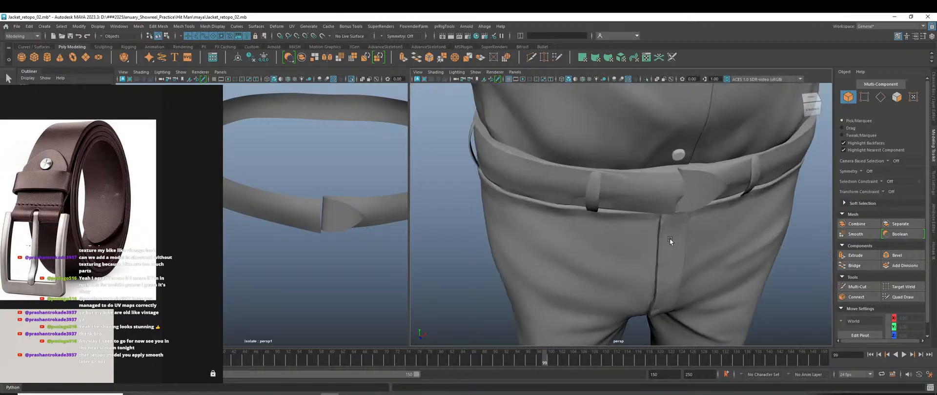
scroll(669, 238, "up", 3)
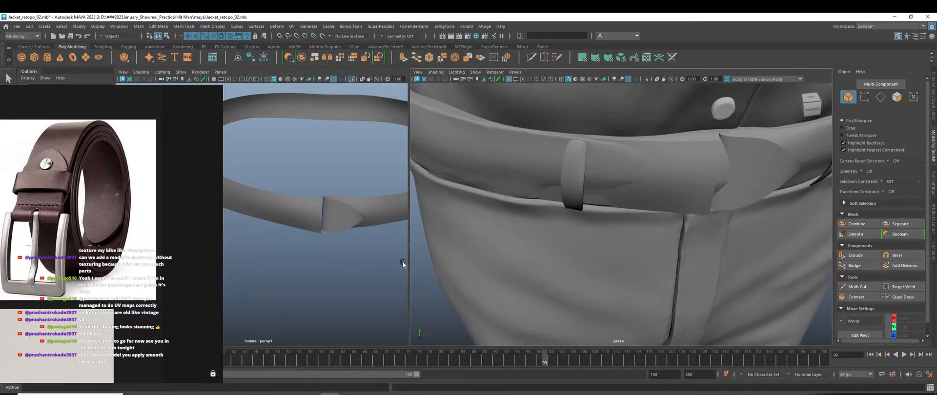
Select the belt ring and assign it a new Lambert material.
left_click_drag(409, 259, 537, 259)
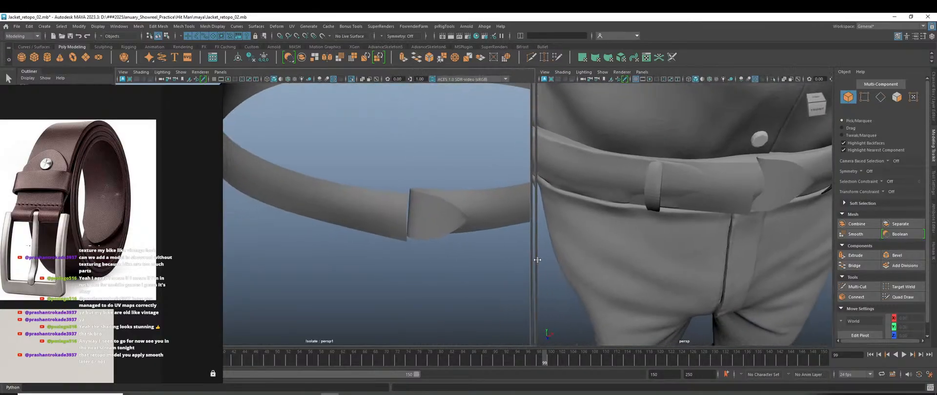
scroll(669, 285, "down", 6)
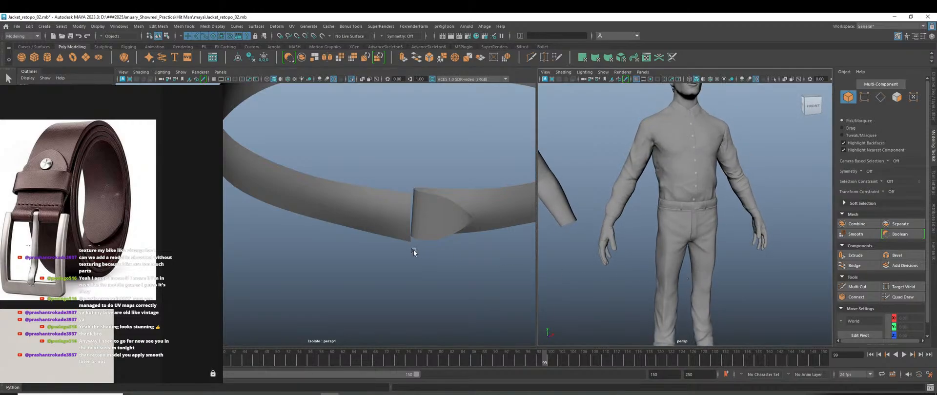
scroll(414, 252, "down", 5)
left_click(442, 213)
scroll(695, 215, "up", 6)
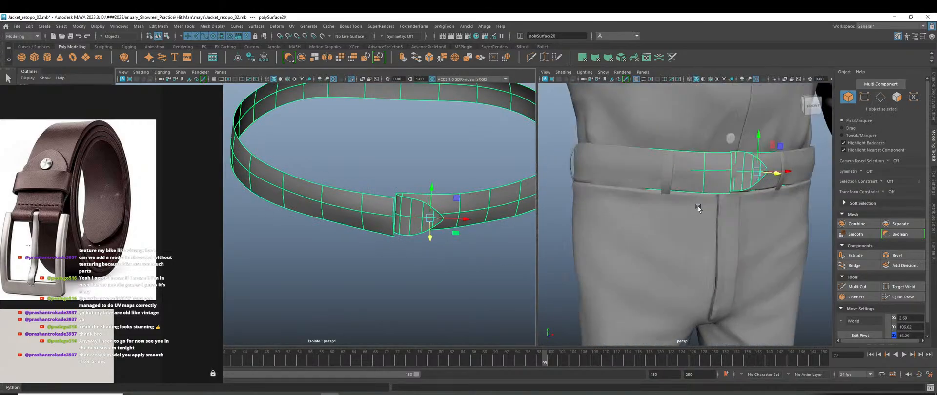
scroll(698, 209, "up", 2)
right_click_drag(458, 205, 514, 333)
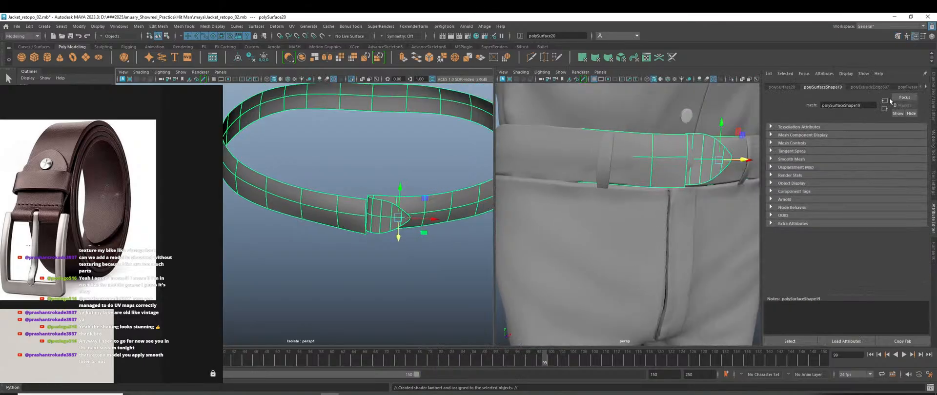
Reselect the belt and set the lambert4 colour to a dark maroon red.
right_click_drag(371, 149, 408, 137)
left_click(376, 161)
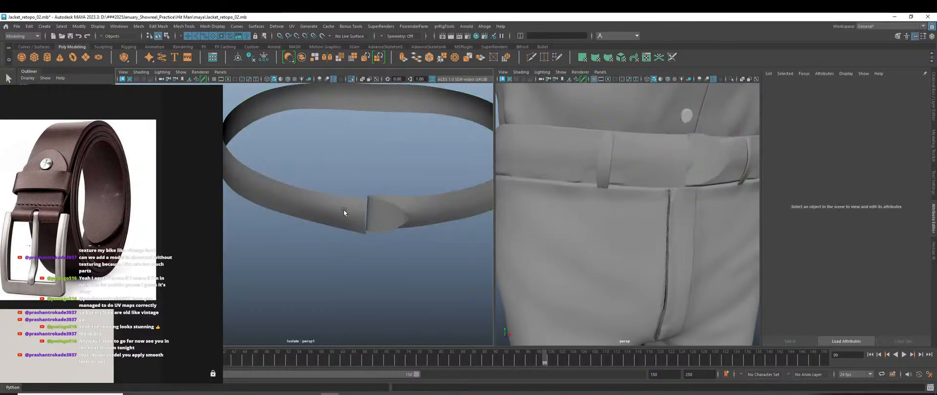
left_click(344, 212)
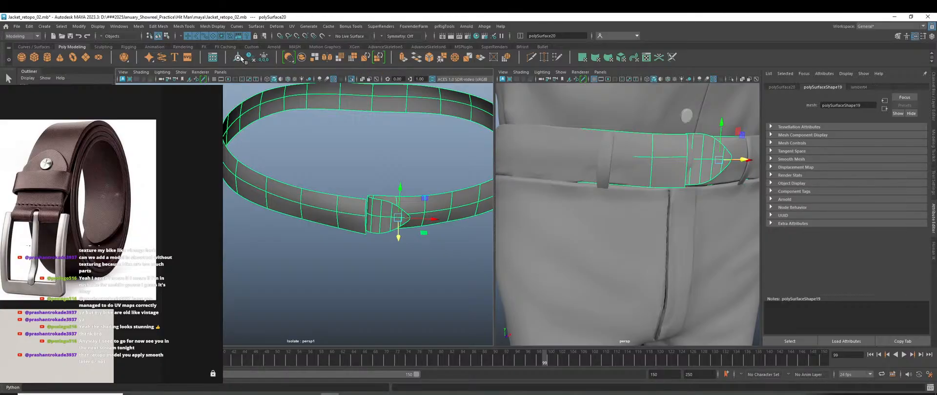
left_click(859, 87)
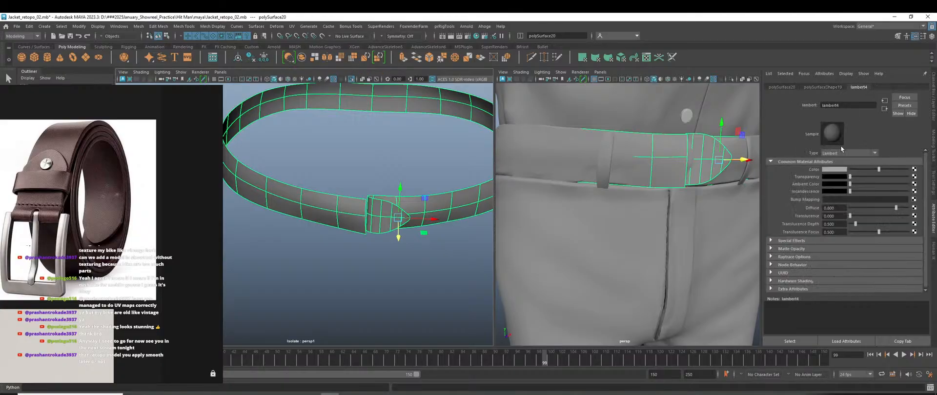
left_click(836, 175)
left_click(818, 206)
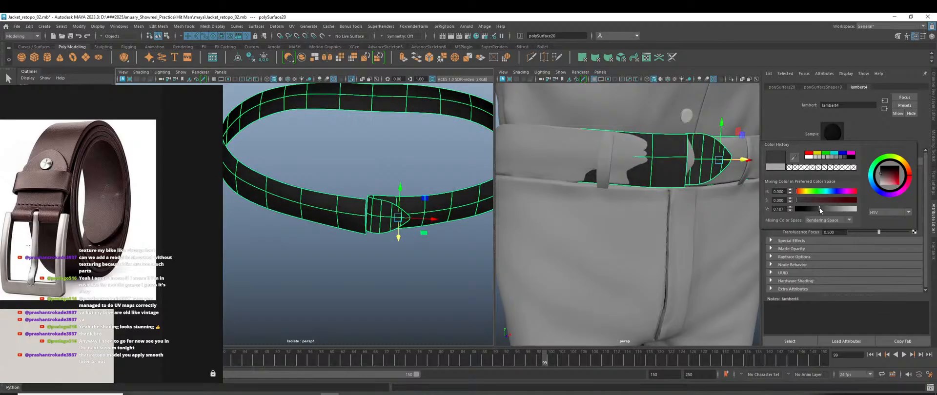
left_click_drag(818, 207, 832, 209)
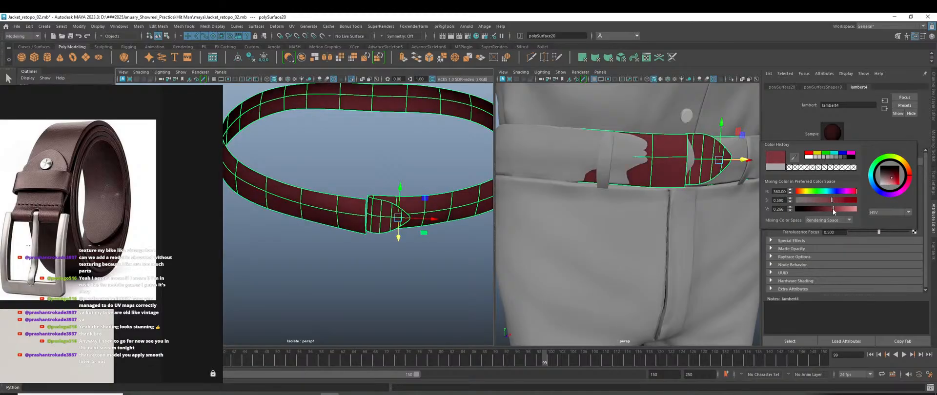
Deselect the belt and orbit around the character to inspect the red belt.
right_click_drag(414, 151, 429, 140)
left_click(429, 140)
scroll(630, 240, "down", 10)
mouse_move(642, 258)
left_mouse_down("alt")
mouse_move(717, 265)
mouse_move(648, 268)
left_mouse_up("alt")
scroll(617, 223, "up", 10)
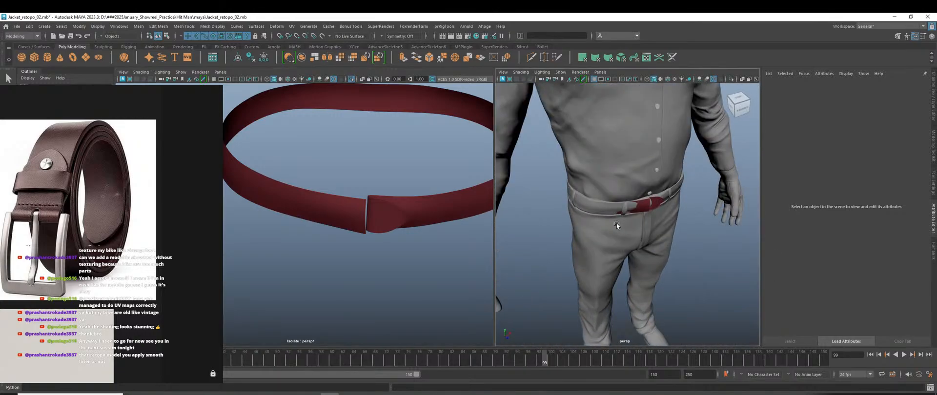
left_click_drag(628, 226, 652, 237, "alt")
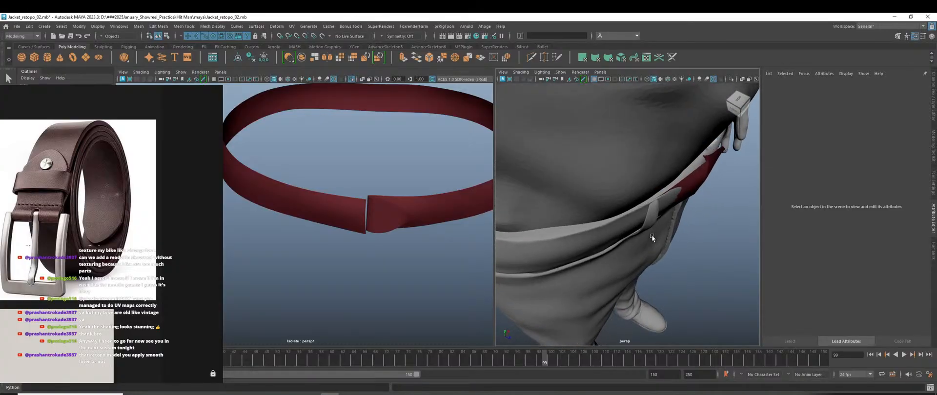
Select the belt ring and switch it to edge editing.
scroll(349, 216, "up", 3)
left_click(318, 209)
left_click_drag(320, 211, 387, 248, "alt")
scroll(385, 247, "down", 1)
scroll(381, 243, "up", 3)
right_click_drag(367, 184, 367, 208)
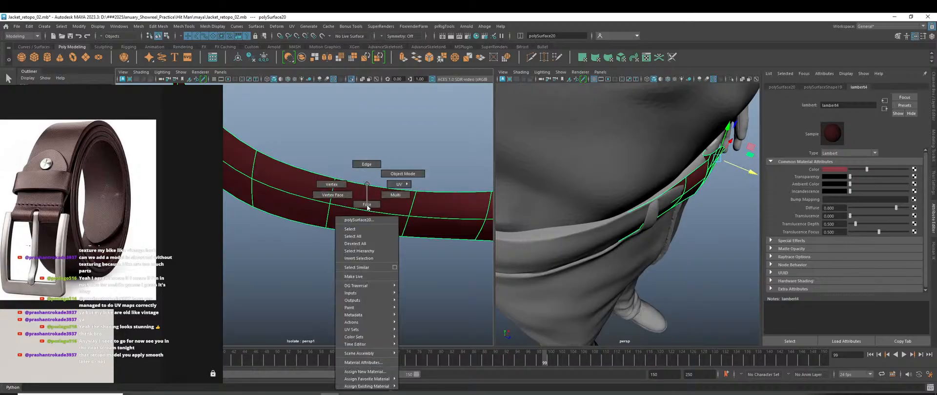
right_click_drag(368, 161, 368, 162)
Slide a vertical belt edge down toward the trouser waistband.
left_click(337, 222)
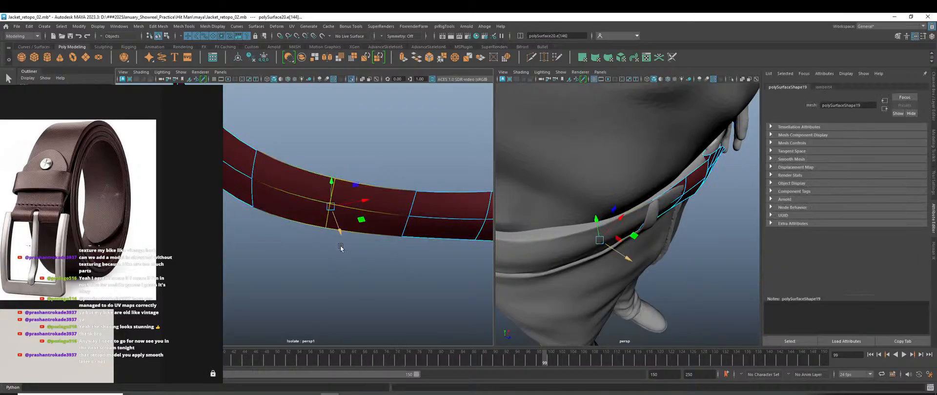
left_click_drag(339, 256, 340, 268, "alt")
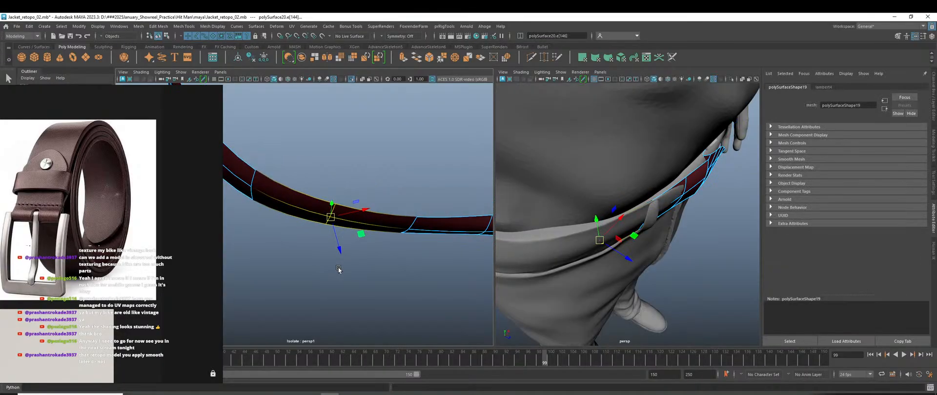
left_click_drag(338, 246, 340, 252)
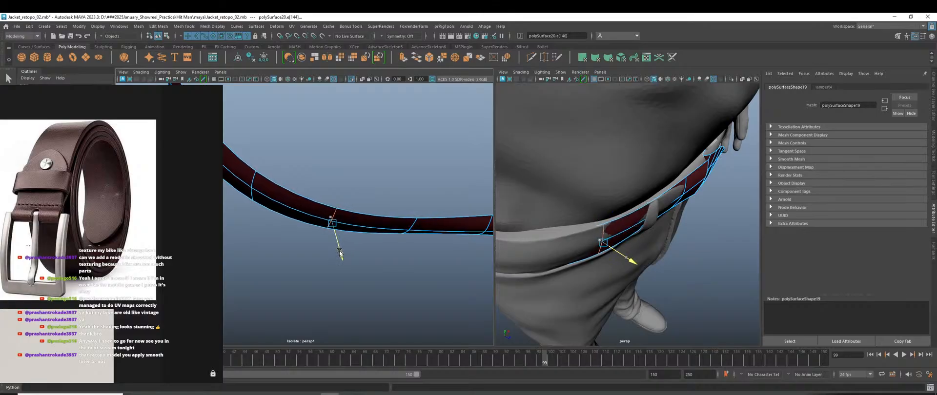
left_click_drag(616, 279, 568, 203, "alt")
Select an edge loop across the belt and pull the protruding flap back flat.
scroll(568, 203, "up", 3)
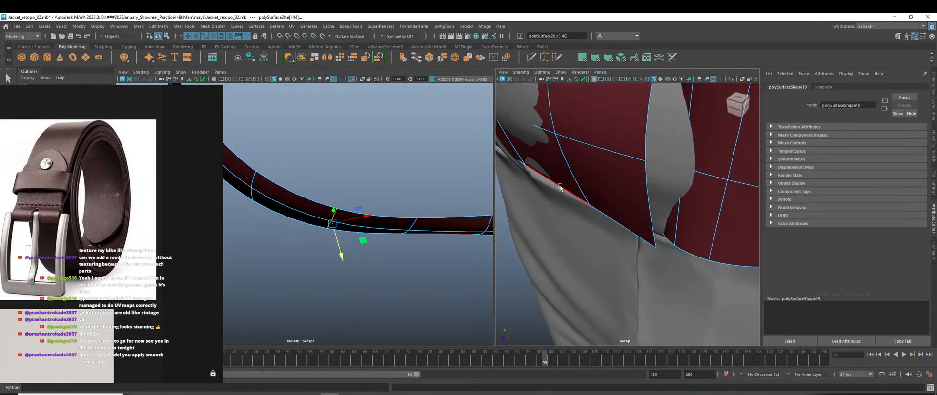
middle_click_drag(560, 189, 597, 215, "alt")
double_click(582, 195)
left_click_drag(400, 251, 397, 273, "alt")
middle_click_drag(397, 274, 378, 261, "alt")
left_click_drag(390, 243, 393, 245)
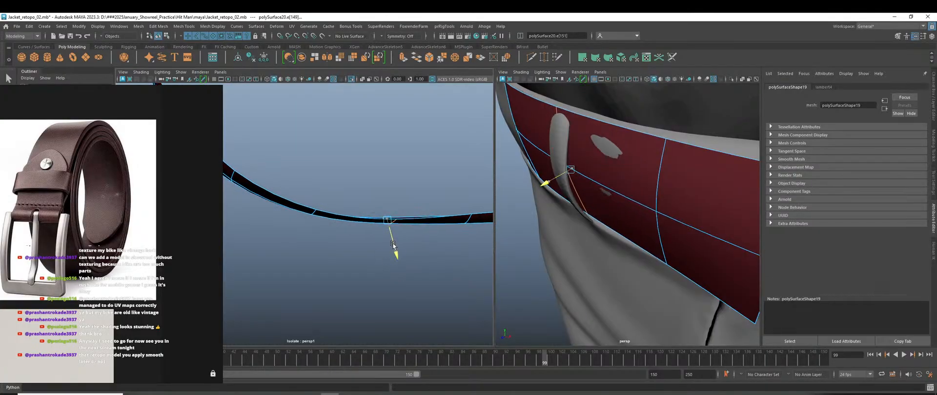
scroll(434, 259, "down", 3)
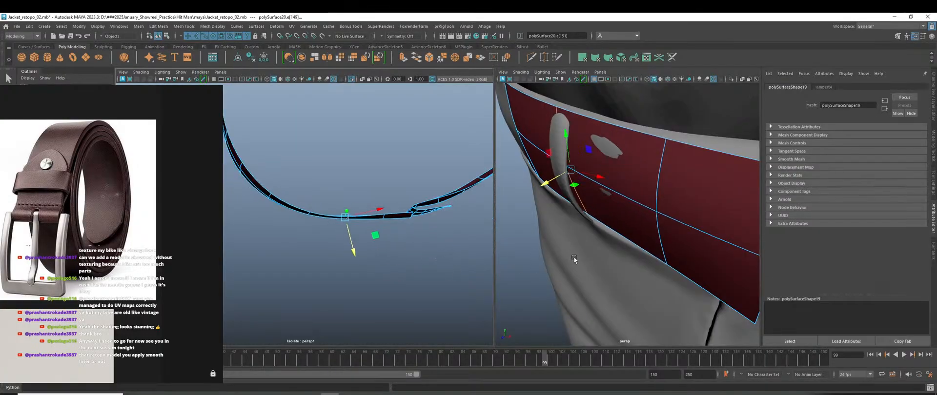
scroll(575, 258, "down", 5)
Select the next cross edge, align the move axes to it, and slide it along the belt.
left_click_drag(581, 266, 686, 250, "alt")
left_click_drag(335, 273, 328, 272, "alt")
middle_click_drag(328, 271, 408, 287, "alt")
scroll(347, 247, "up", 3)
left_click(346, 200)
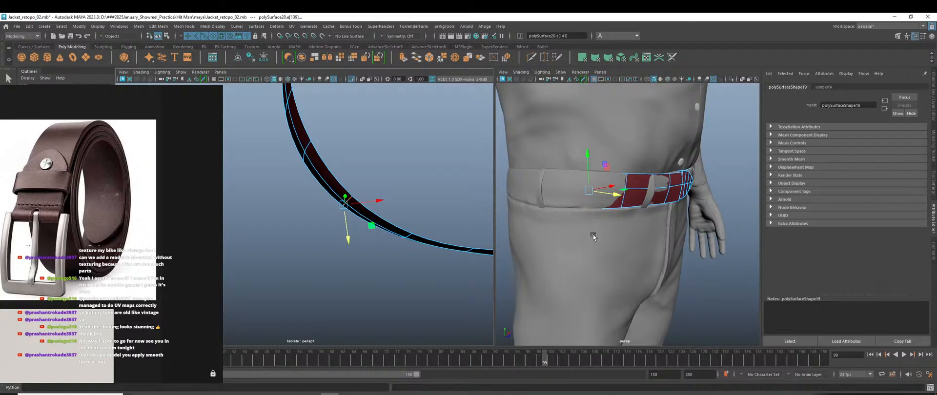
left_click_drag(592, 235, 583, 245, "alt")
left_click_drag(376, 160, 414, 153)
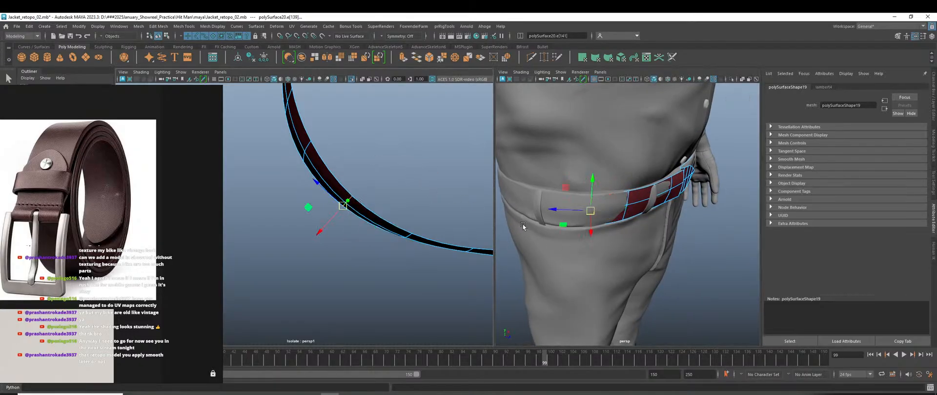
left_click_drag(522, 225, 544, 246, "alt")
scroll(329, 234, "up", 2)
left_click_drag(333, 226, 320, 231)
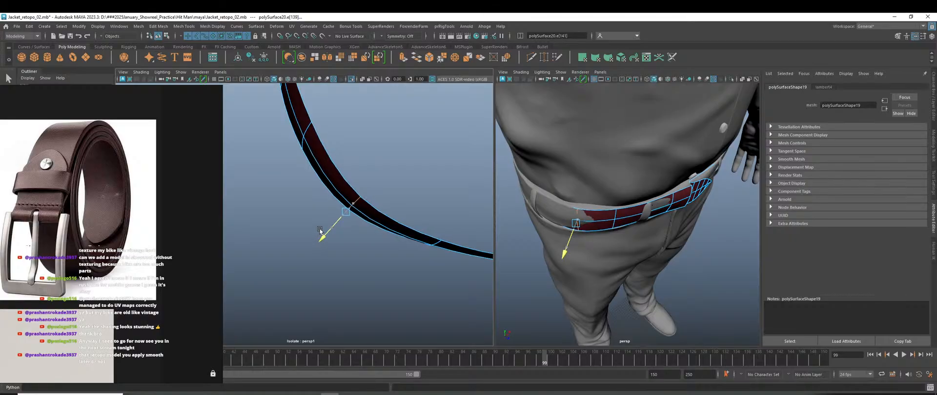
Shift the following cross edge slightly left along the belt.
left_click(307, 128)
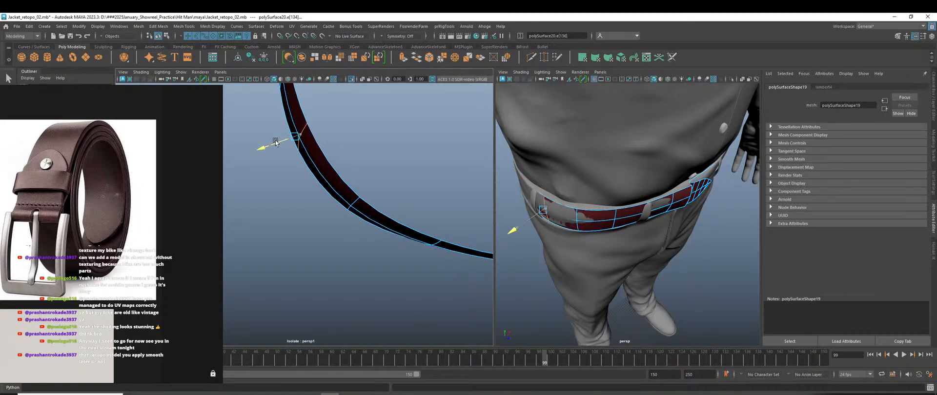
left_click_drag(275, 142, 273, 142)
left_click_drag(293, 171, 330, 229, "alt")
middle_click_drag(330, 229, 391, 253, "alt")
scroll(345, 172, "up", 3)
Select another cross edge further along and slide it down-left along the belt.
left_click(342, 171)
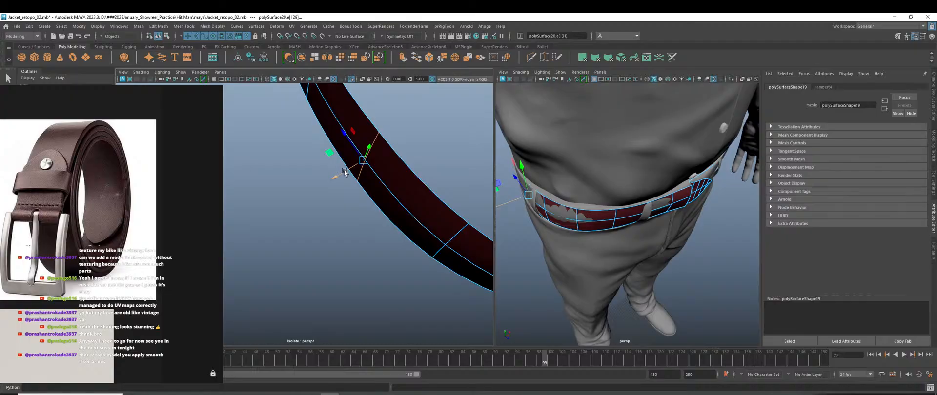
left_click_drag(342, 177, 373, 236, "alt")
scroll(364, 236, "down", 4)
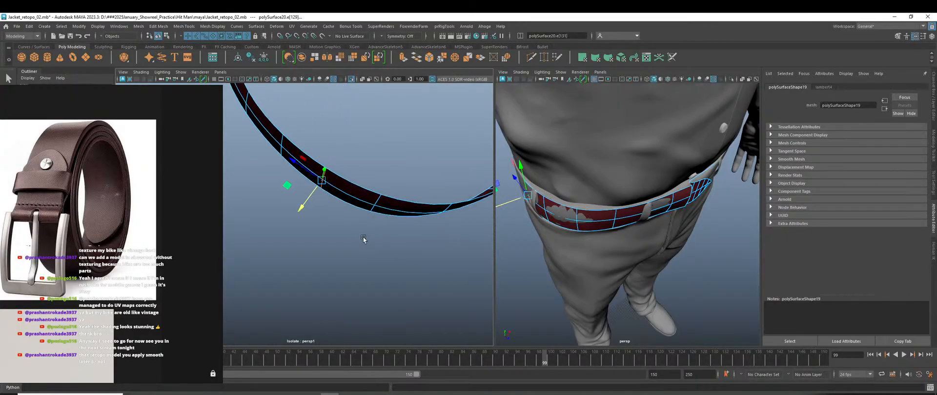
middle_click_drag(361, 236, 426, 273, "alt")
scroll(423, 269, "up", 3)
left_click(395, 181)
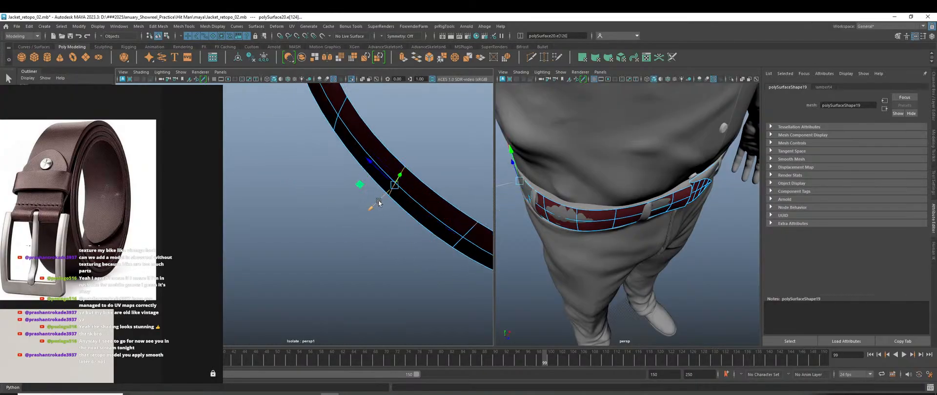
left_click_drag(379, 203, 368, 204)
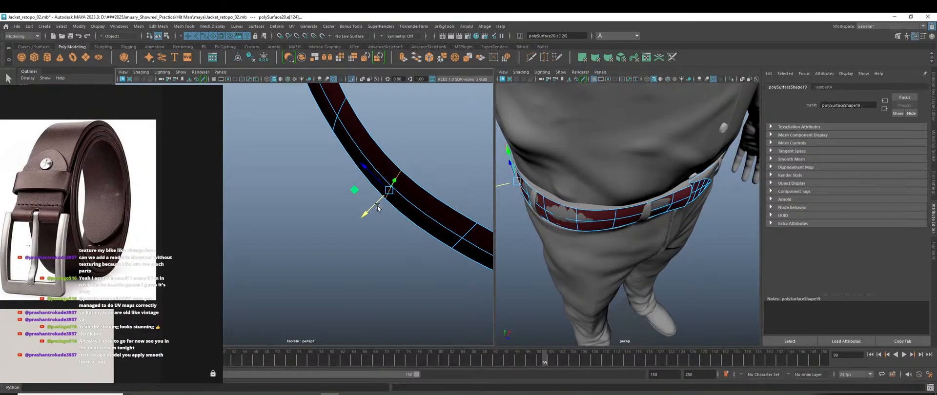
At the character's back, select a vertical edge loop and move it to reshape the belt.
left_click_drag(529, 286, 616, 248, "alt")
scroll(615, 259, "down", 3)
scroll(616, 249, "up", 5)
scroll(312, 190, "down", 3)
left_click_drag(309, 195, 405, 238, "alt")
double_click(392, 184)
double_click(360, 181)
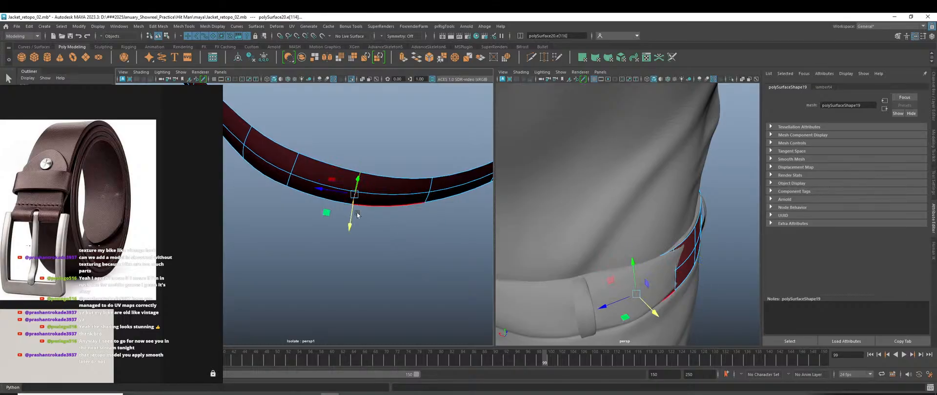
left_click_drag(348, 230, 340, 228)
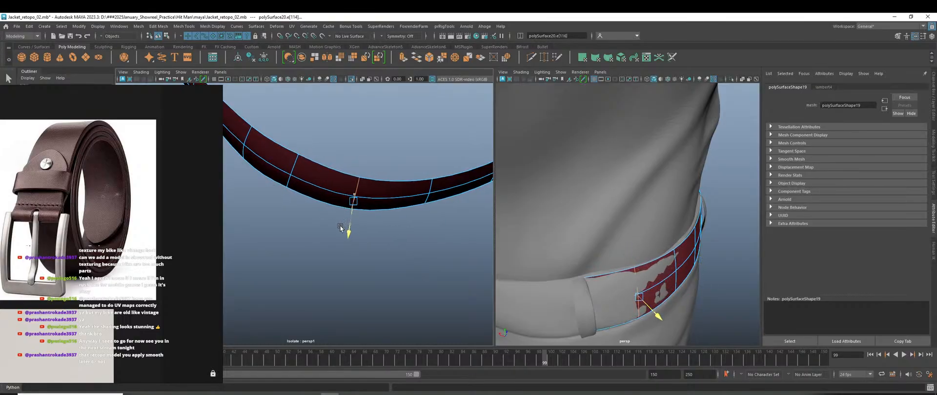
Move the next edge loop along the belt to reshape it.
middle_click_drag(341, 202, 409, 225, "alt")
double_click(362, 188)
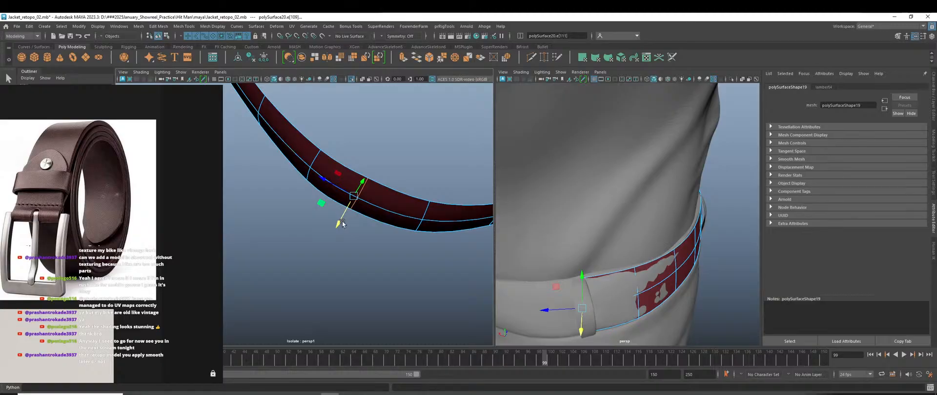
left_click_drag(340, 222, 335, 225)
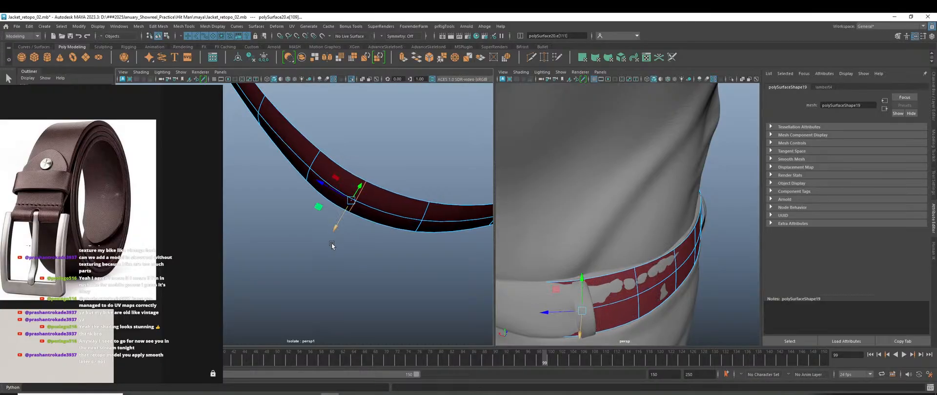
middle_click_drag(324, 188, 372, 215, "alt")
Select one more edge loop and slide it along the belt.
double_click(362, 190)
left_click_drag(341, 216, 341, 218)
middle_click_drag(359, 253, 412, 297, "alt")
middle_click_drag(368, 192, 395, 200, "alt")
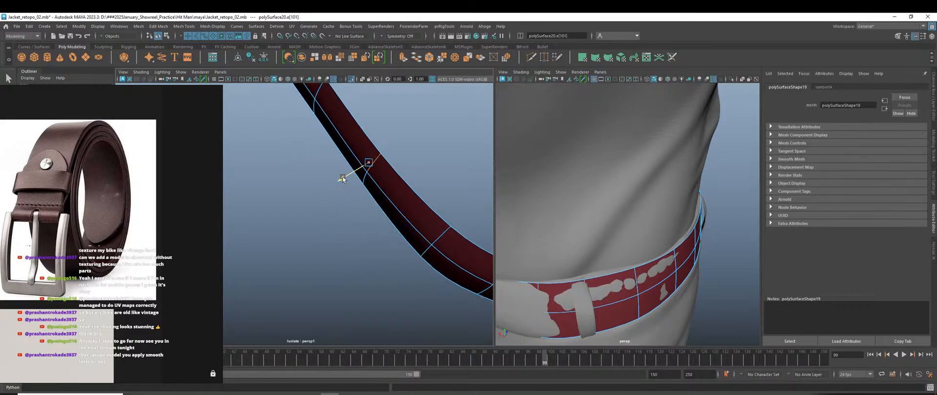
left_click_drag(343, 179, 325, 189)
Shift the selected back edge loop along the belt so it follows the waistline.
scroll(343, 206, "down", 4)
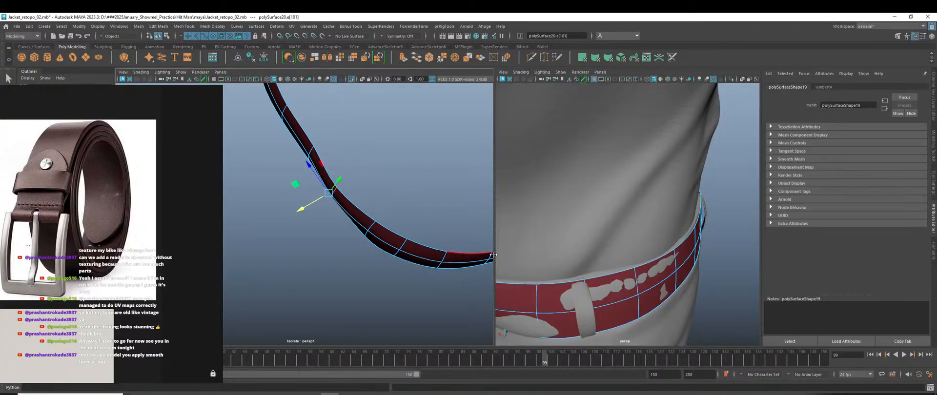
scroll(561, 286, "down", 6)
left_click_drag(562, 287, 678, 273, "alt")
scroll(678, 273, "up", 6)
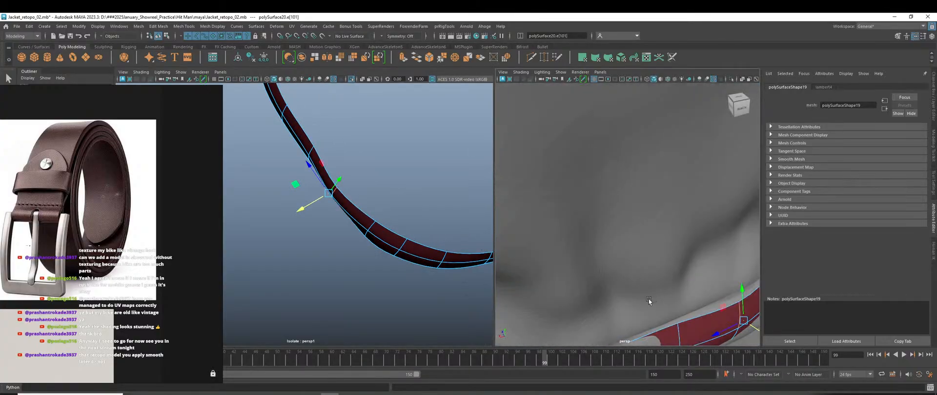
middle_click_drag(650, 301, 661, 264, "alt")
left_click_drag(660, 264, 635, 296, "alt")
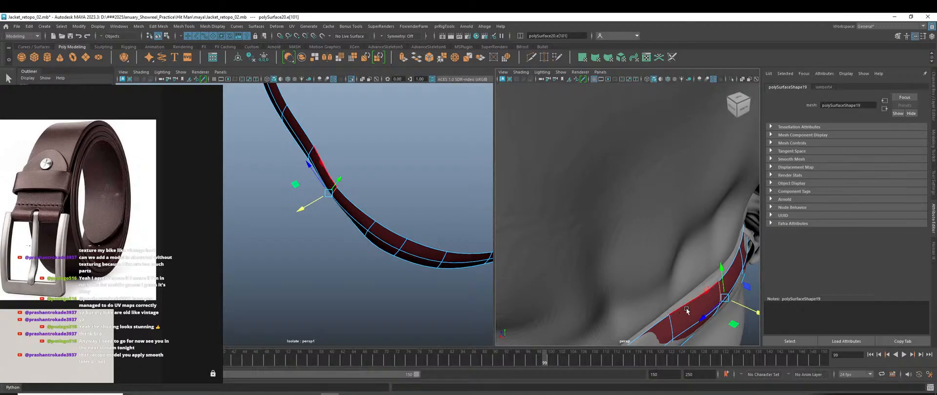
left_click_drag(746, 310, 738, 308)
key("e")
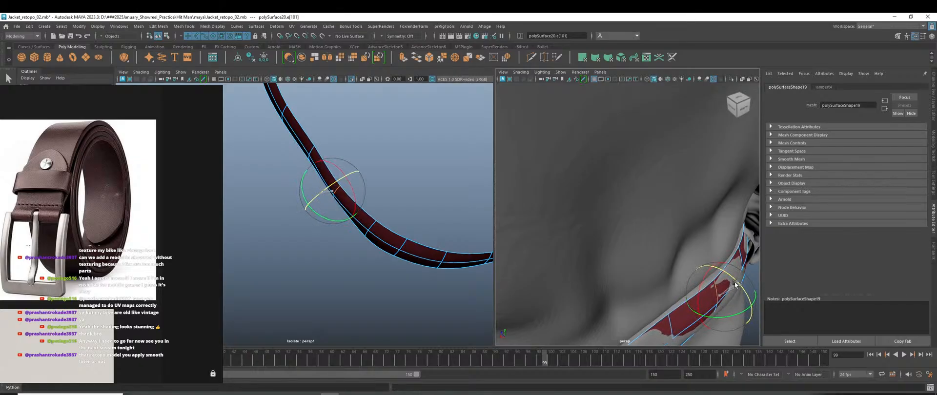
key("w")
left_click_drag(739, 305, 745, 301)
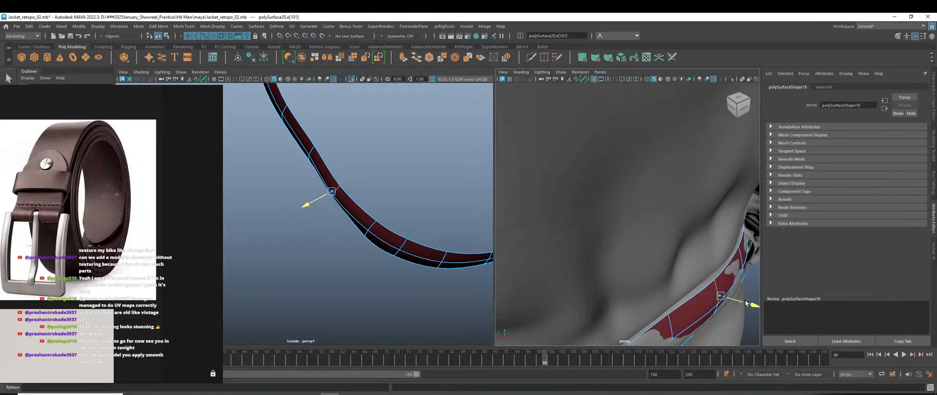
Move the next pair of cross edges and a lower cross edge in to fit the waist.
left_click(739, 259)
left_click(743, 271, "shift")
left_click_drag(744, 275, 703, 264, "alt")
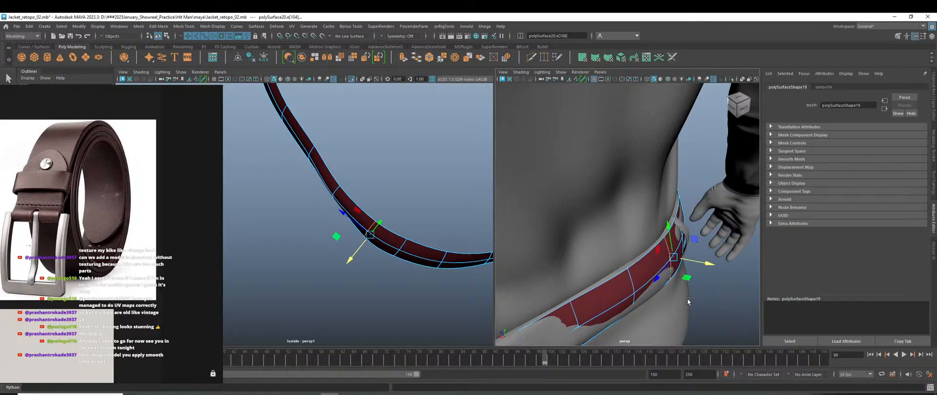
left_click(565, 309)
scroll(341, 249, "down", 2)
middle_click_drag(315, 235, 350, 256, "alt")
left_click_drag(322, 203, 322, 204)
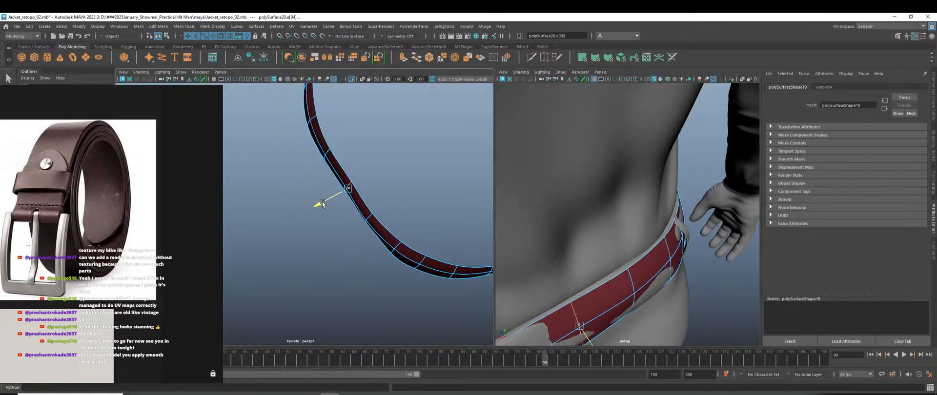
key("e")
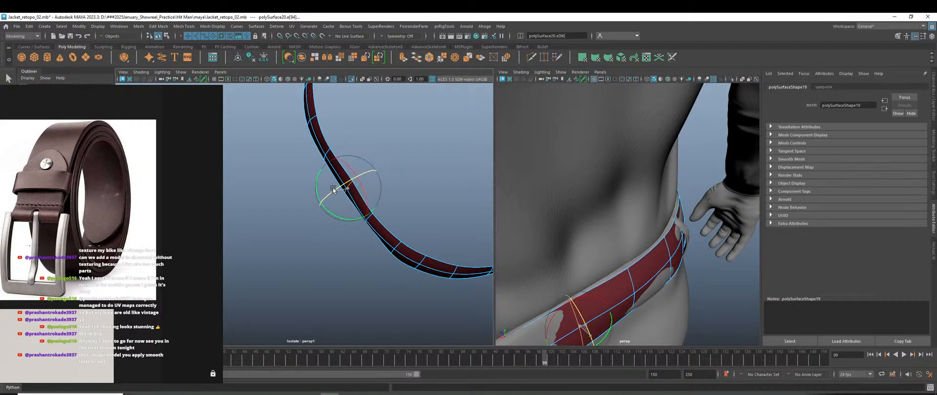
From a rear view, slide another belt cross edge slightly to fit the belt.
left_click_drag(576, 253, 608, 262, "alt")
scroll(608, 262, "down", 3)
left_click_drag(653, 299, 625, 301, "alt")
scroll(359, 171, "up", 2)
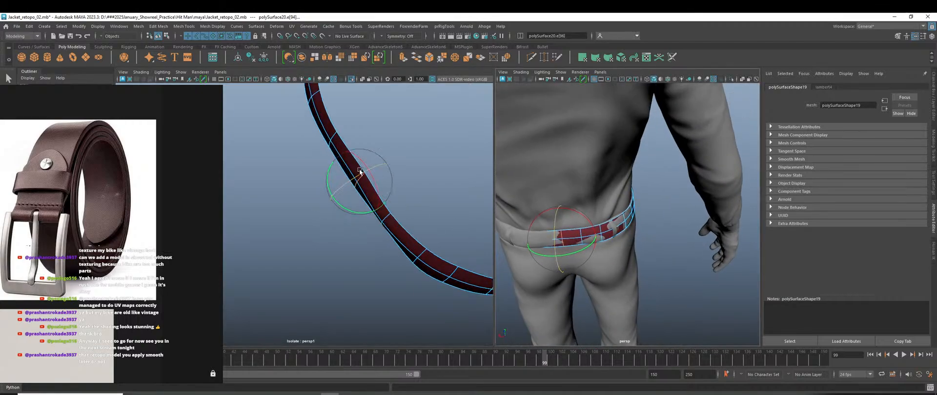
middle_click_drag(360, 172, 366, 205, "alt")
key("w")
left_click(348, 159)
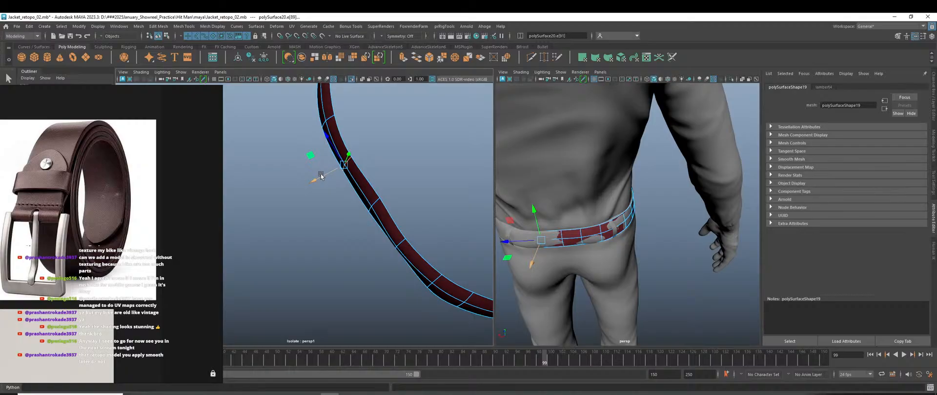
left_click_drag(318, 179, 315, 180)
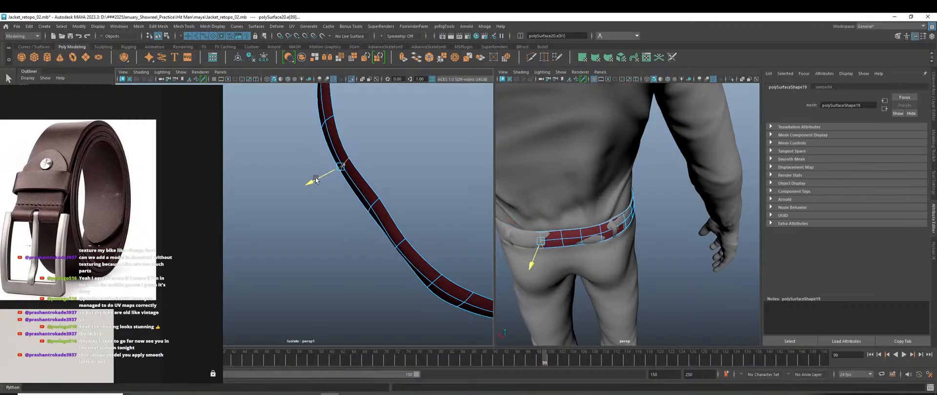
Shift two more belt edges so they sit against the trousers.
middle_click_drag(316, 180, 331, 207, "alt")
scroll(343, 197, "up", 2)
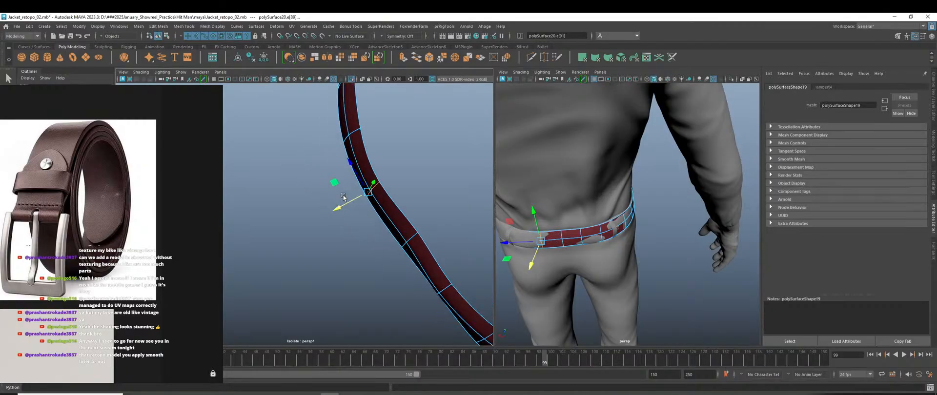
left_click(358, 130)
left_click_drag(327, 140, 323, 141)
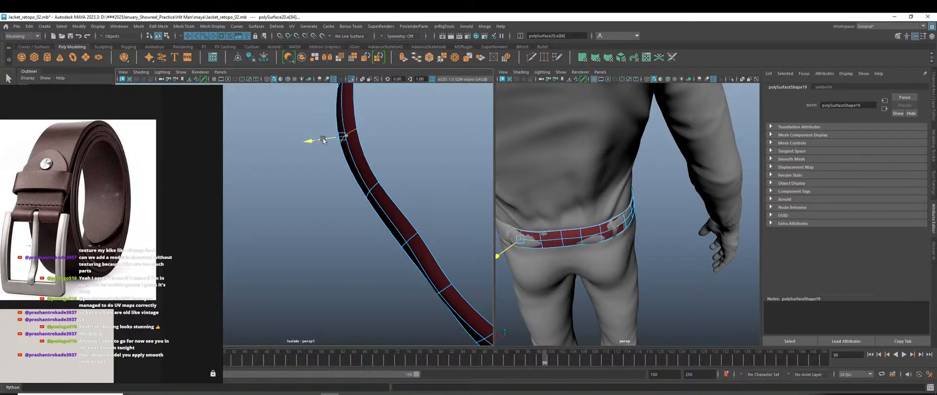
left_click(403, 244)
left_click_drag(387, 257, 414, 186)
Clear the edge selection and switch the belt to vertex editing.
left_click(411, 254)
right_click_drag(417, 183, 399, 180)
left_click(372, 226)
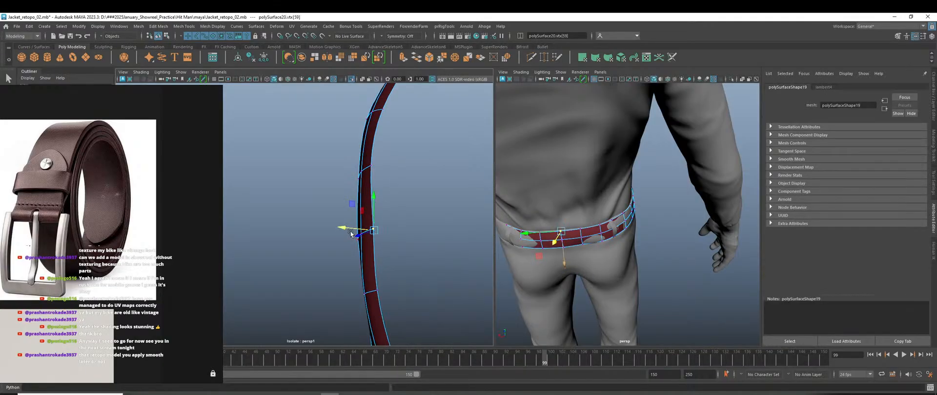
left_click(420, 214)
scroll(426, 221, "down", 5)
Orbit the views to show the character's front and the whole belt loop from above.
left_click_drag(425, 221, 410, 233, "alt")
scroll(564, 272, "down", 5)
left_click_drag(564, 272, 707, 254, "alt")
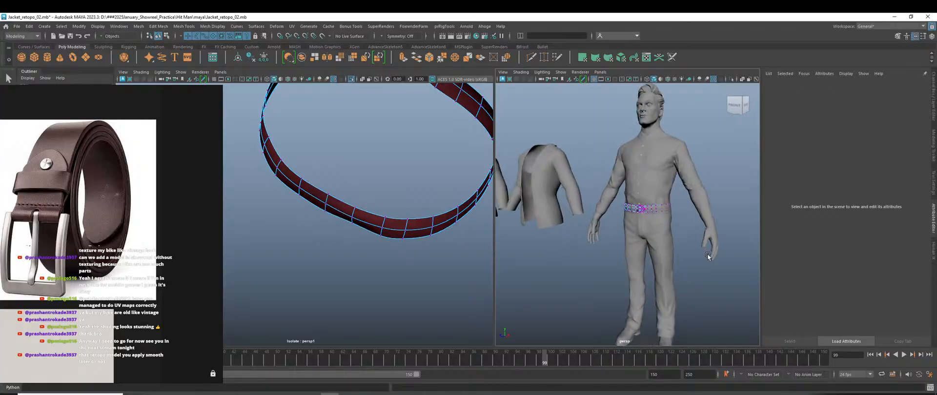
scroll(635, 230, "up", 10)
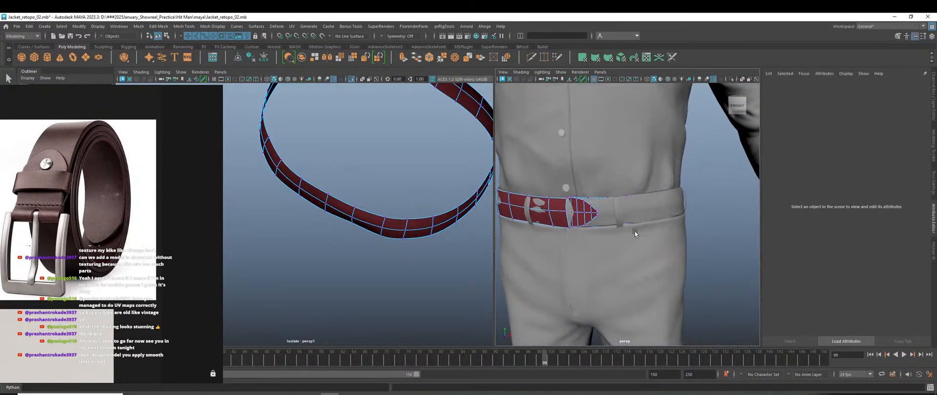
left_click_drag(336, 227, 452, 219, "alt")
right_click_drag(451, 219, 300, 273, "alt")
middle_click_drag(301, 272, 369, 248, "alt")
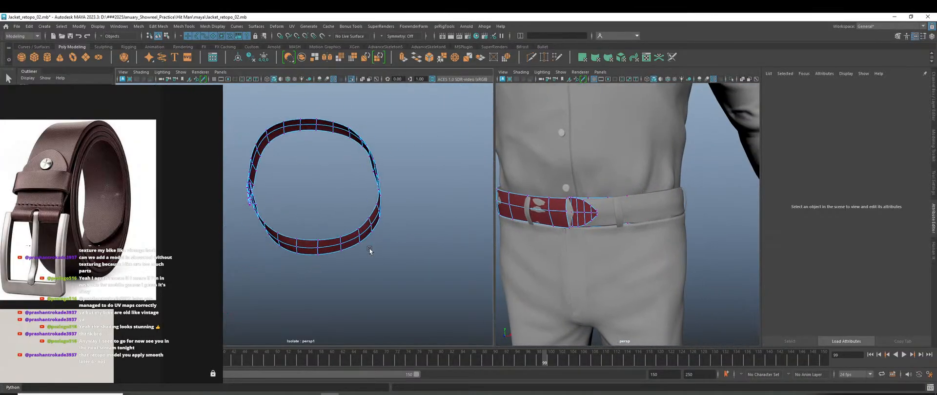
left_click_drag(370, 250, 309, 266, "alt")
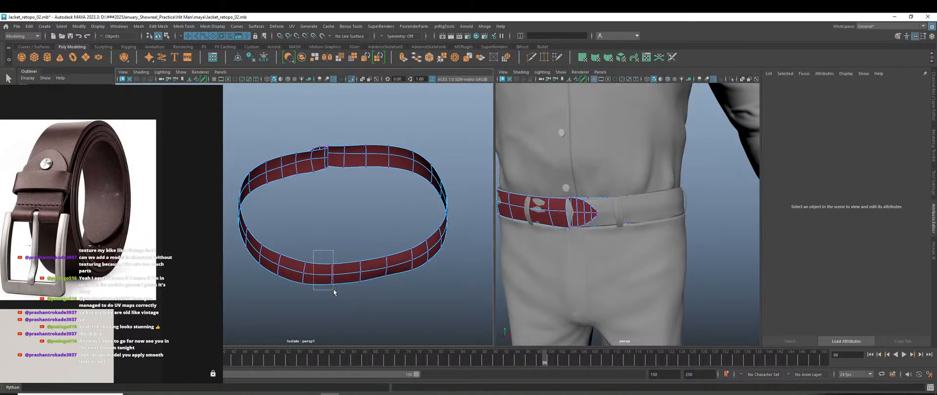
Pull vertex columns near vtx[54:56] and vtx[45:47] in toward the waist.
left_click_drag(334, 292, 335, 292)
left_click_drag(556, 300, 683, 273, "alt")
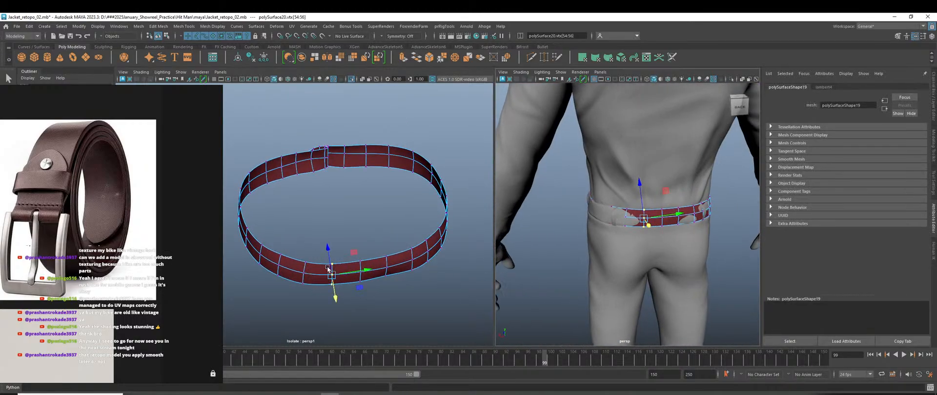
left_click_drag(328, 269, 307, 251, "alt")
key("Left")
key("Left")
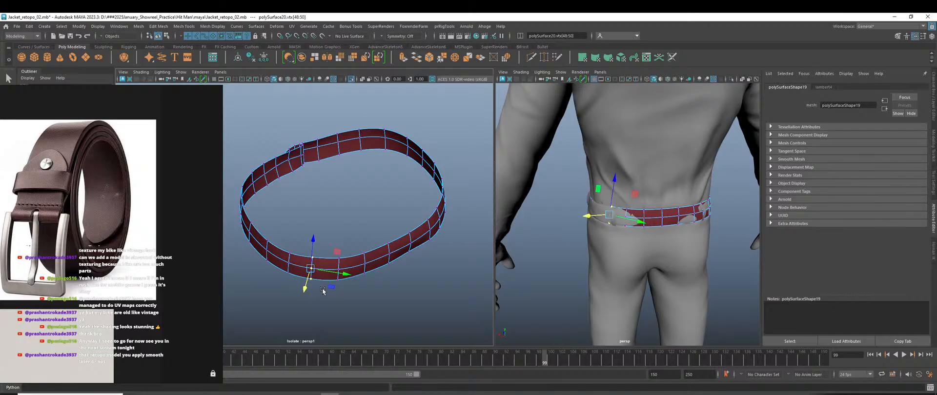
left_click_drag(320, 289, 353, 261, "alt")
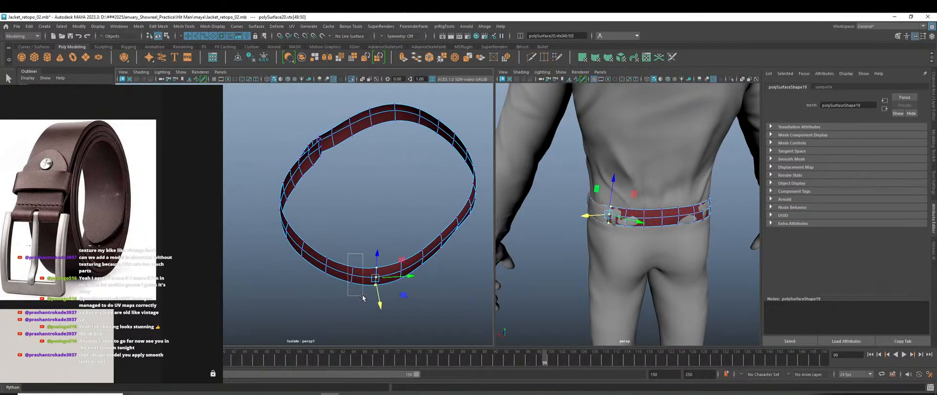
left_click_drag(363, 296, 363, 295)
left_click_drag(363, 296, 351, 307, "alt")
left_click_drag(351, 307, 360, 301, "alt")
Pull vertex column vtx[39:41] against the trousers, then select vtx[36:38] and vtx[33:35].
mouse_move(344, 240)
left_mouse_down()
mouse_move(361, 283)
mouse_move(344, 289)
mouse_move(348, 236)
left_mouse_up()
left_click_drag(353, 264, 343, 264)
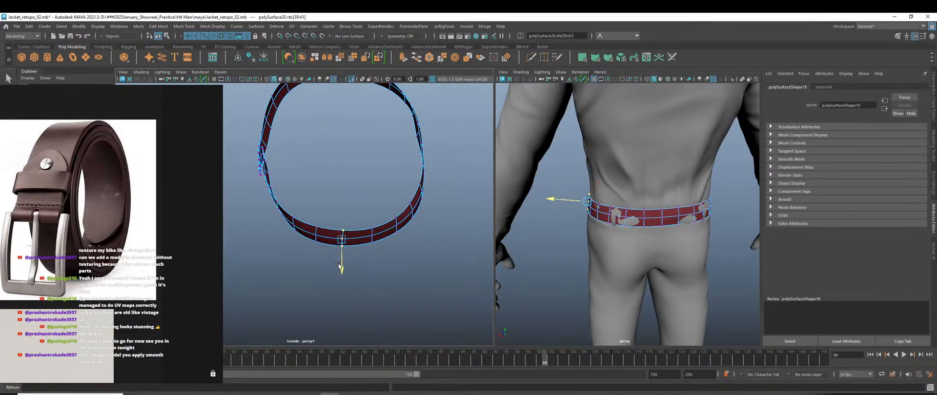
left_click_drag(574, 259, 658, 245, "alt")
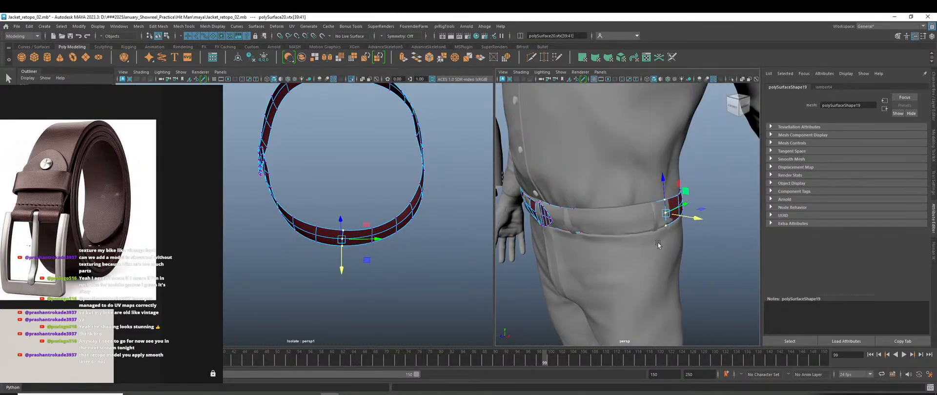
left_click_drag(346, 267, 339, 268)
left_click_drag(322, 283, 331, 287, "alt")
left_click_drag(324, 198, 337, 282)
left_click_drag(306, 208, 349, 295)
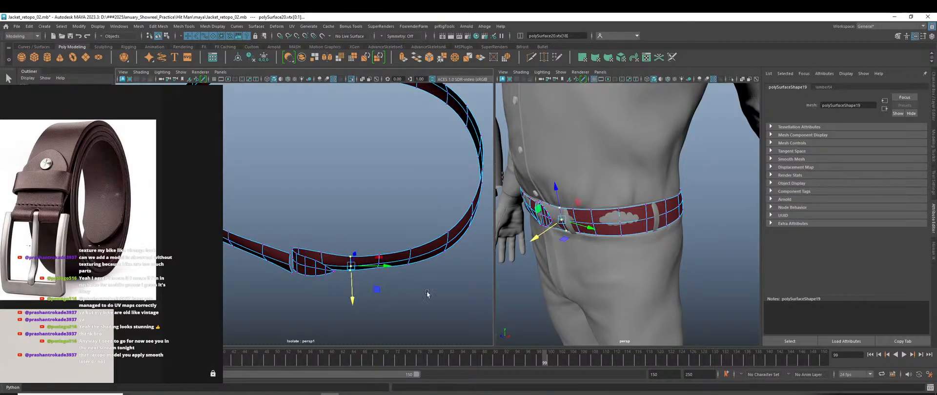
Nudge buckle-patch vertices vtx[4] and vtx[1] so the pointed front tip lies along the band.
left_click_drag(536, 278, 600, 275, "alt")
scroll(640, 227, "up", 6)
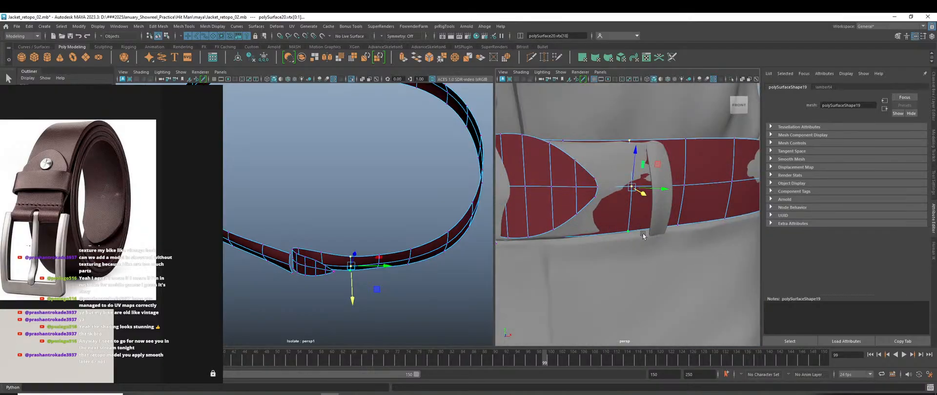
left_click_drag(643, 236, 643, 247, "alt")
scroll(327, 255, "up", 2)
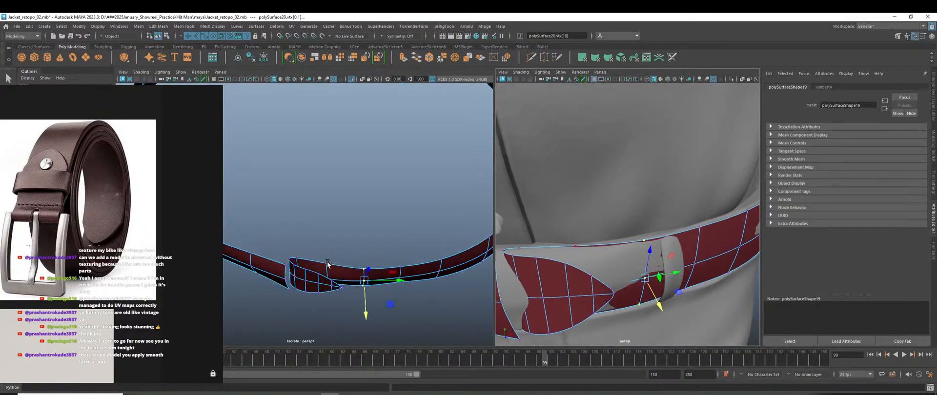
left_click(327, 262)
left_click_drag(327, 262, 284, 243, "alt")
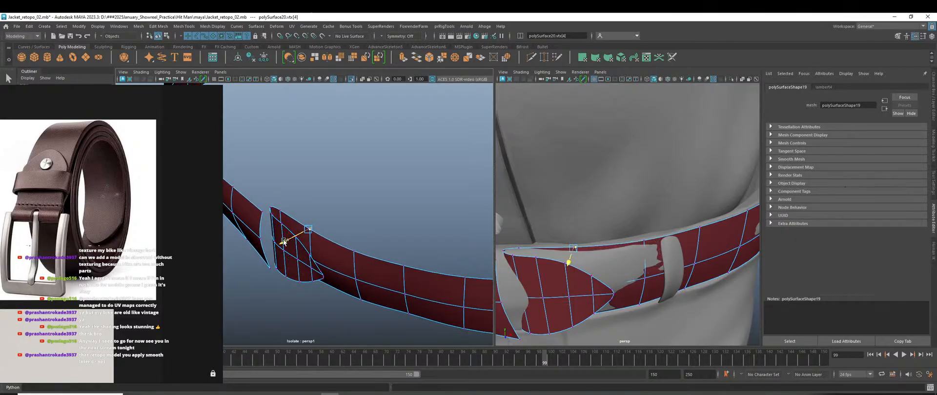
left_click(354, 254)
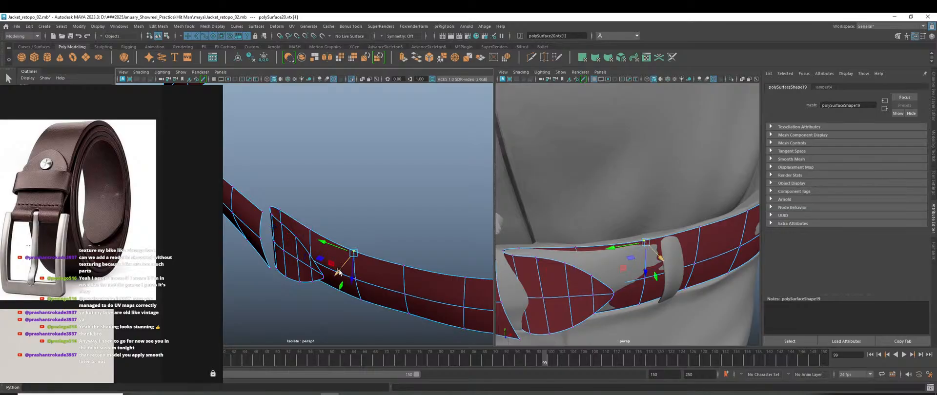
left_click_drag(339, 270, 340, 271)
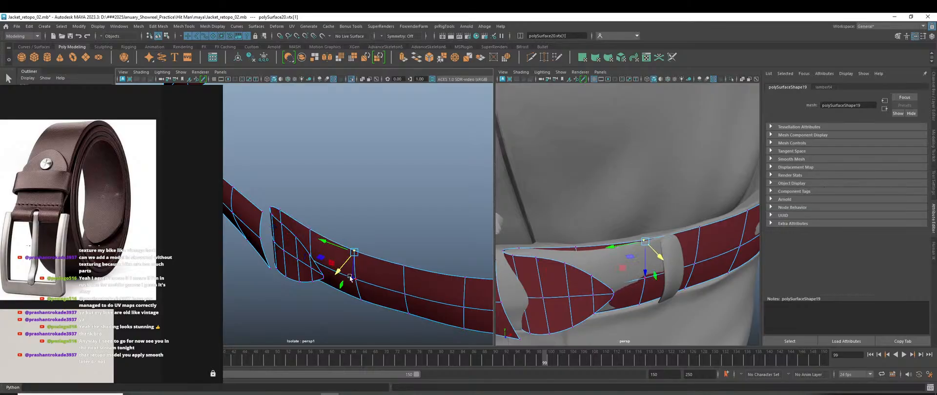
scroll(349, 277, "down", 6)
left_click_drag(389, 299, 421, 294, "alt")
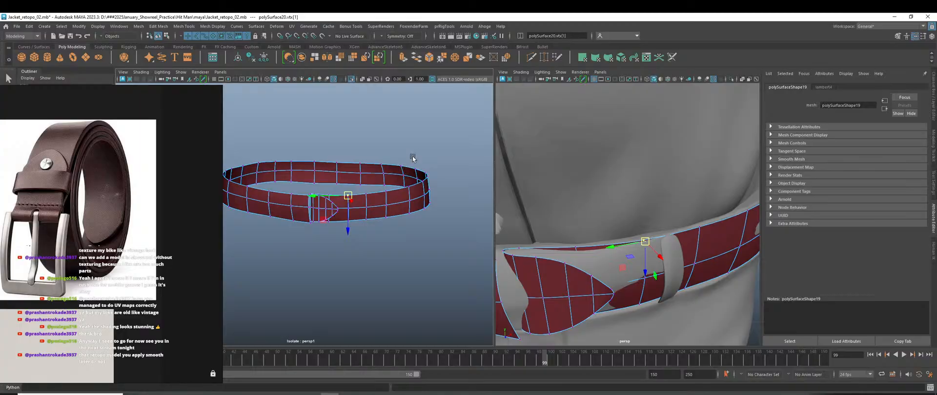
right_click_drag(412, 159, 453, 143)
Return to Object Mode and review the maroon belt from the side, front and above.
left_click(455, 146)
scroll(635, 304, "down", 10)
middle_click_drag(636, 298, 623, 287, "alt")
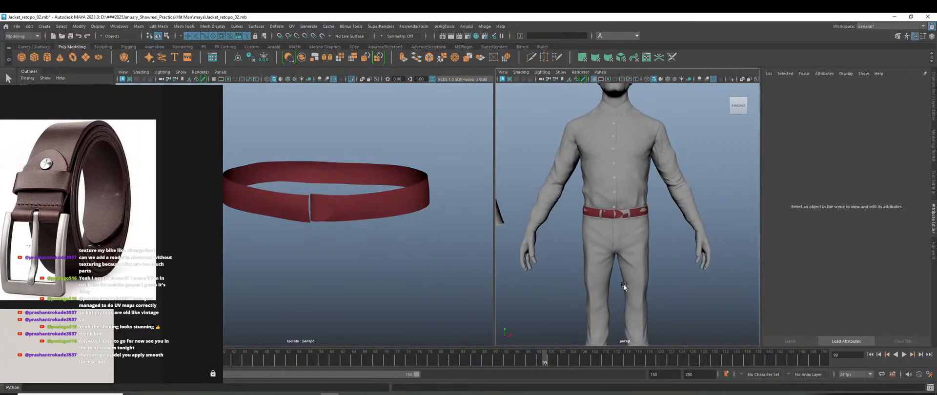
scroll(613, 229, "up", 8)
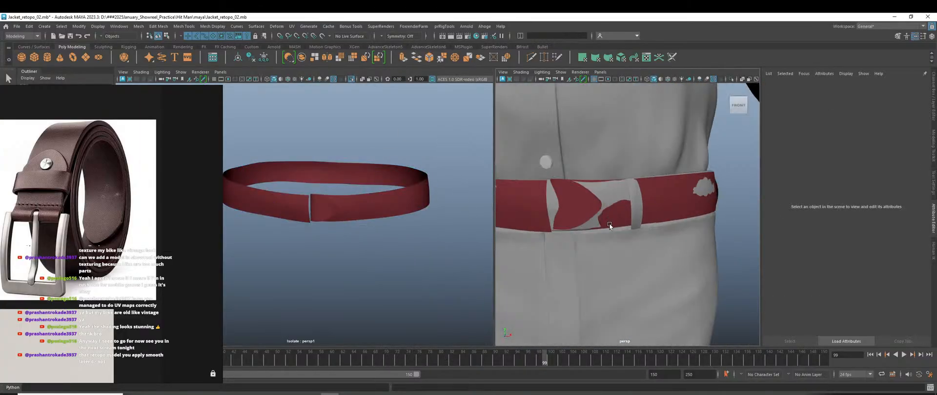
scroll(609, 226, "down", 8)
left_click_drag(626, 238, 675, 239, "alt")
scroll(647, 237, "up", 8)
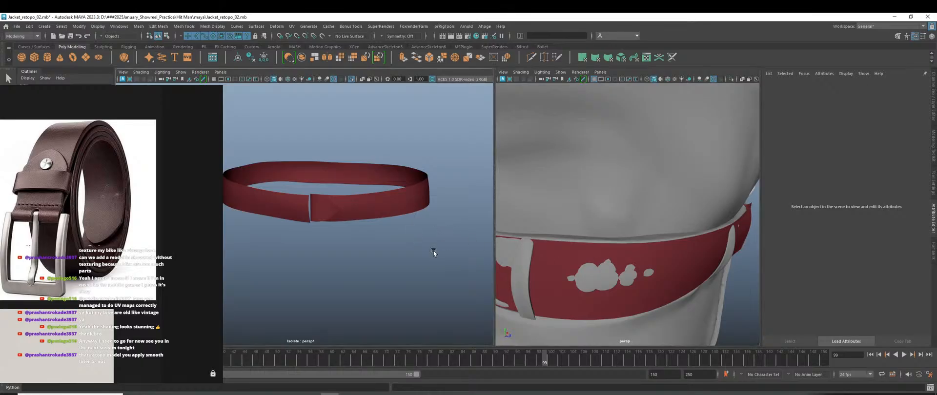
scroll(433, 250, "down", 3)
scroll(654, 285, "down", 5)
left_click_drag(654, 282, 604, 273, "alt")
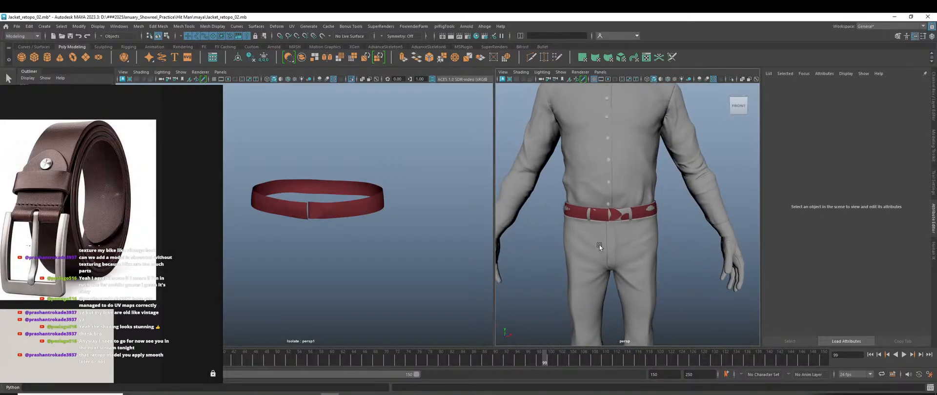
scroll(619, 223, "up", 5)
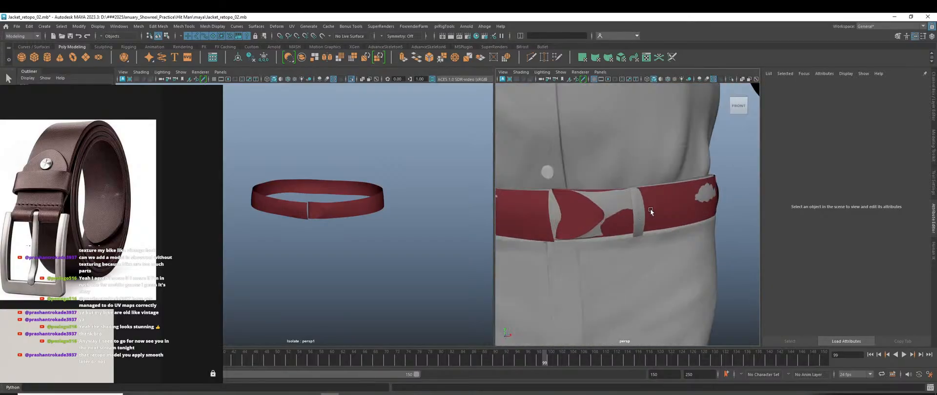
left_click_drag(649, 210, 698, 217, "alt")
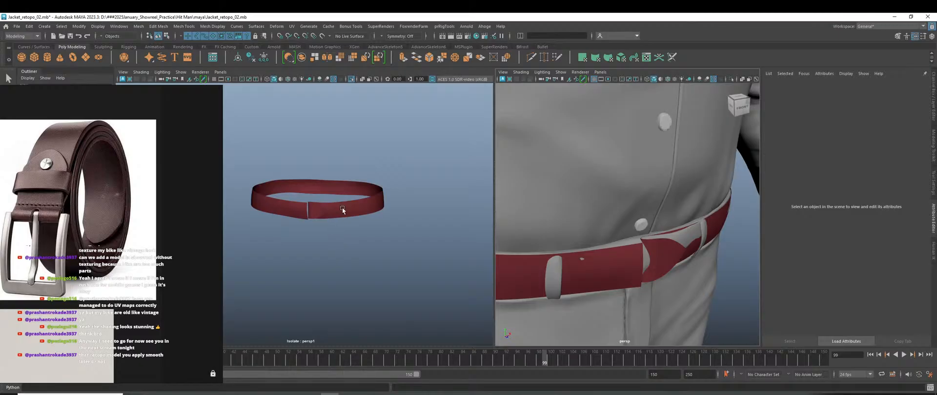
left_click(381, 145)
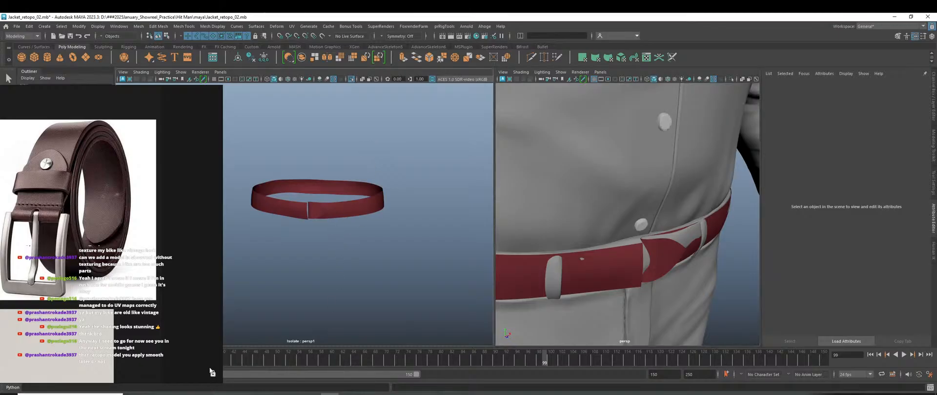